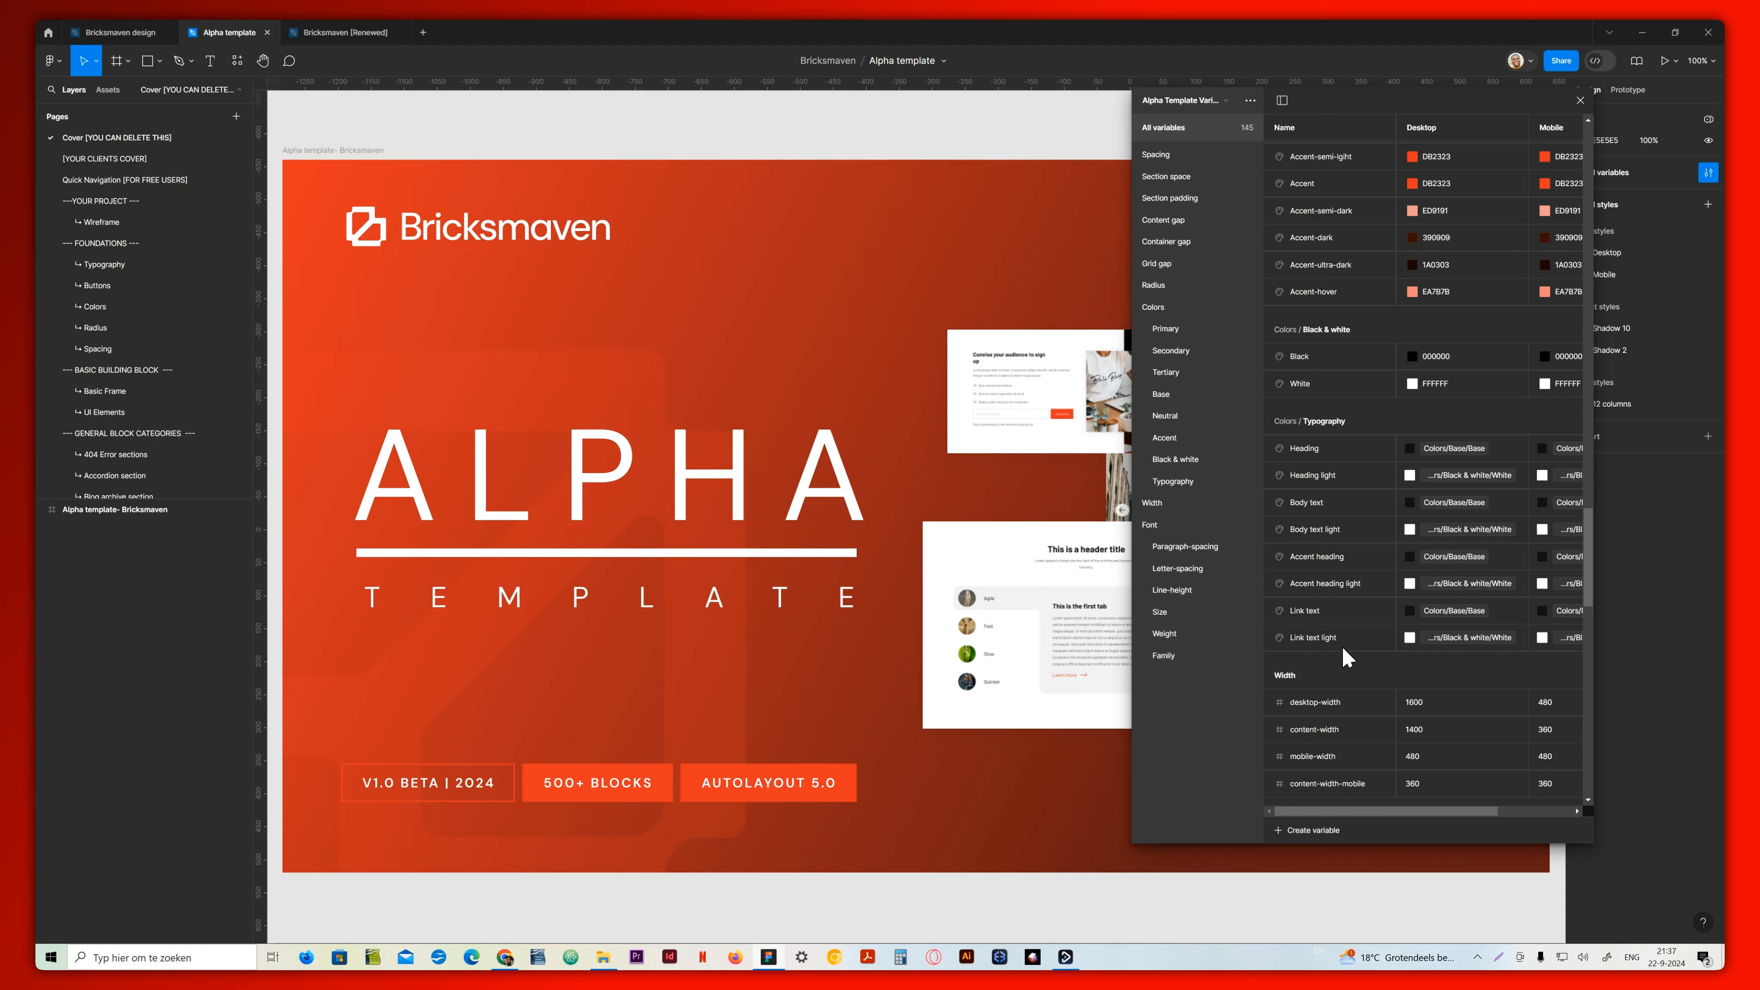
Review the template's color, width and font variables, including the font sizes, weights and families
{"action": "scroll", "coordinate": [1343, 648], "scroll_direction": "down", "scroll_amount": 3}
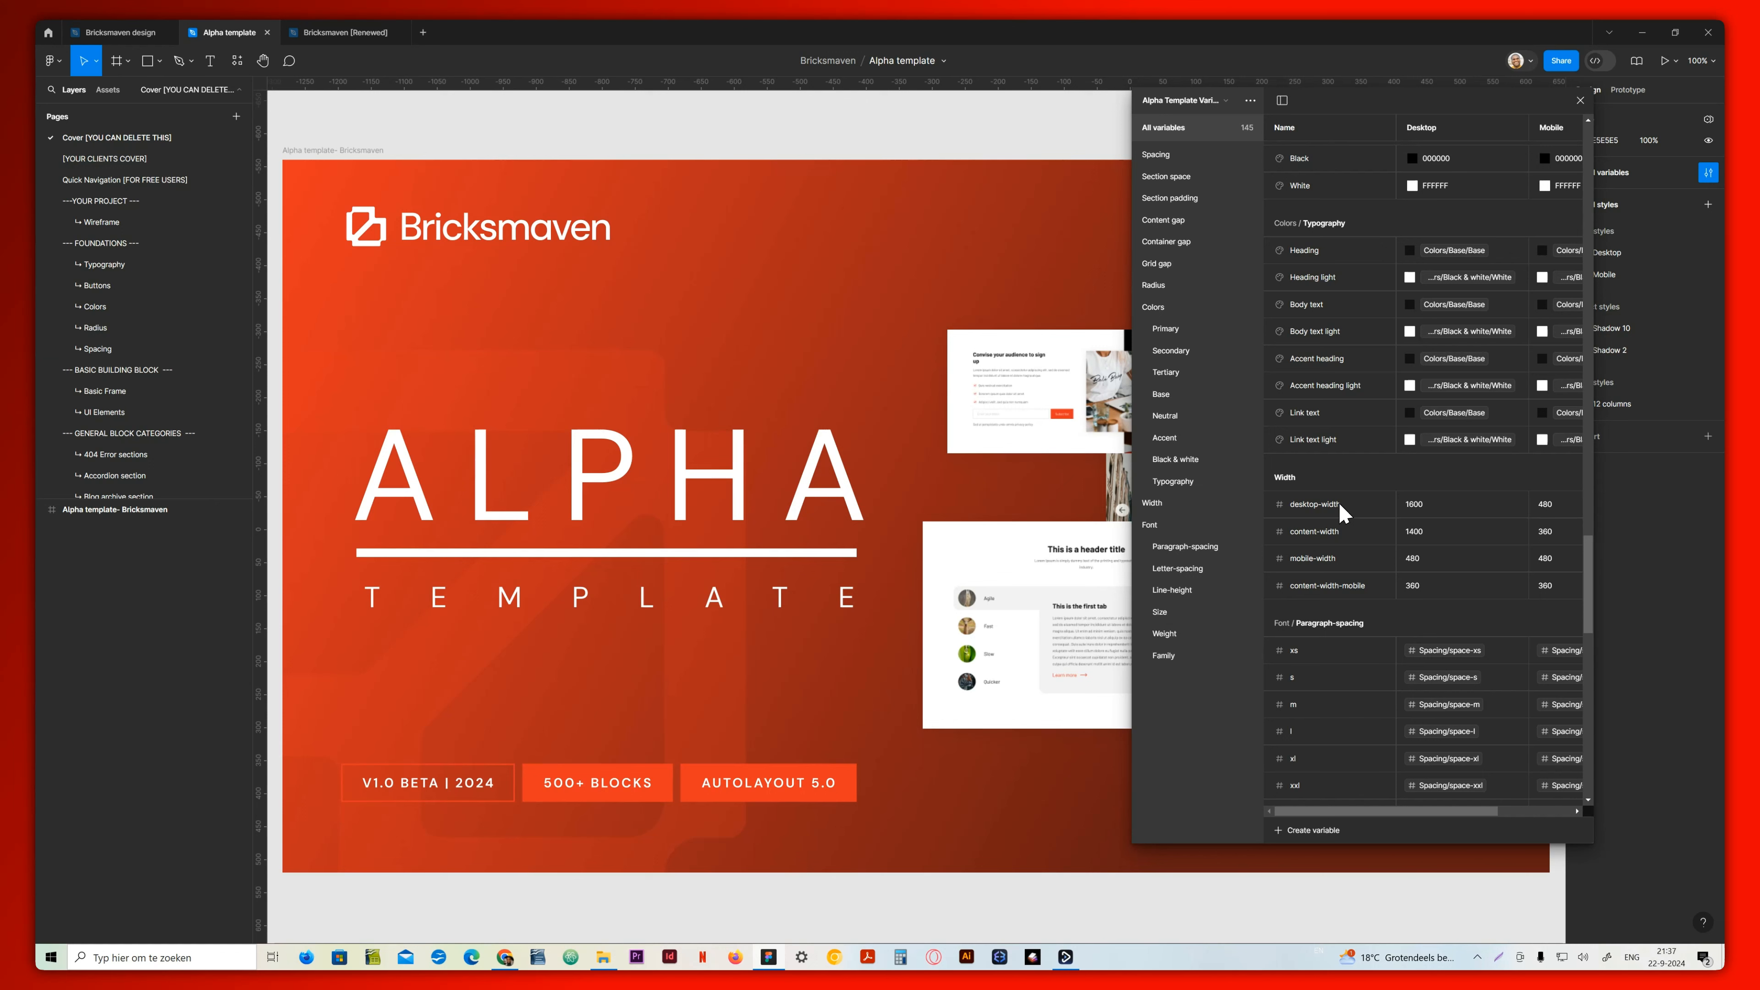
{"action": "scroll", "coordinate": [1327, 643], "scroll_direction": "down", "scroll_amount": 15}
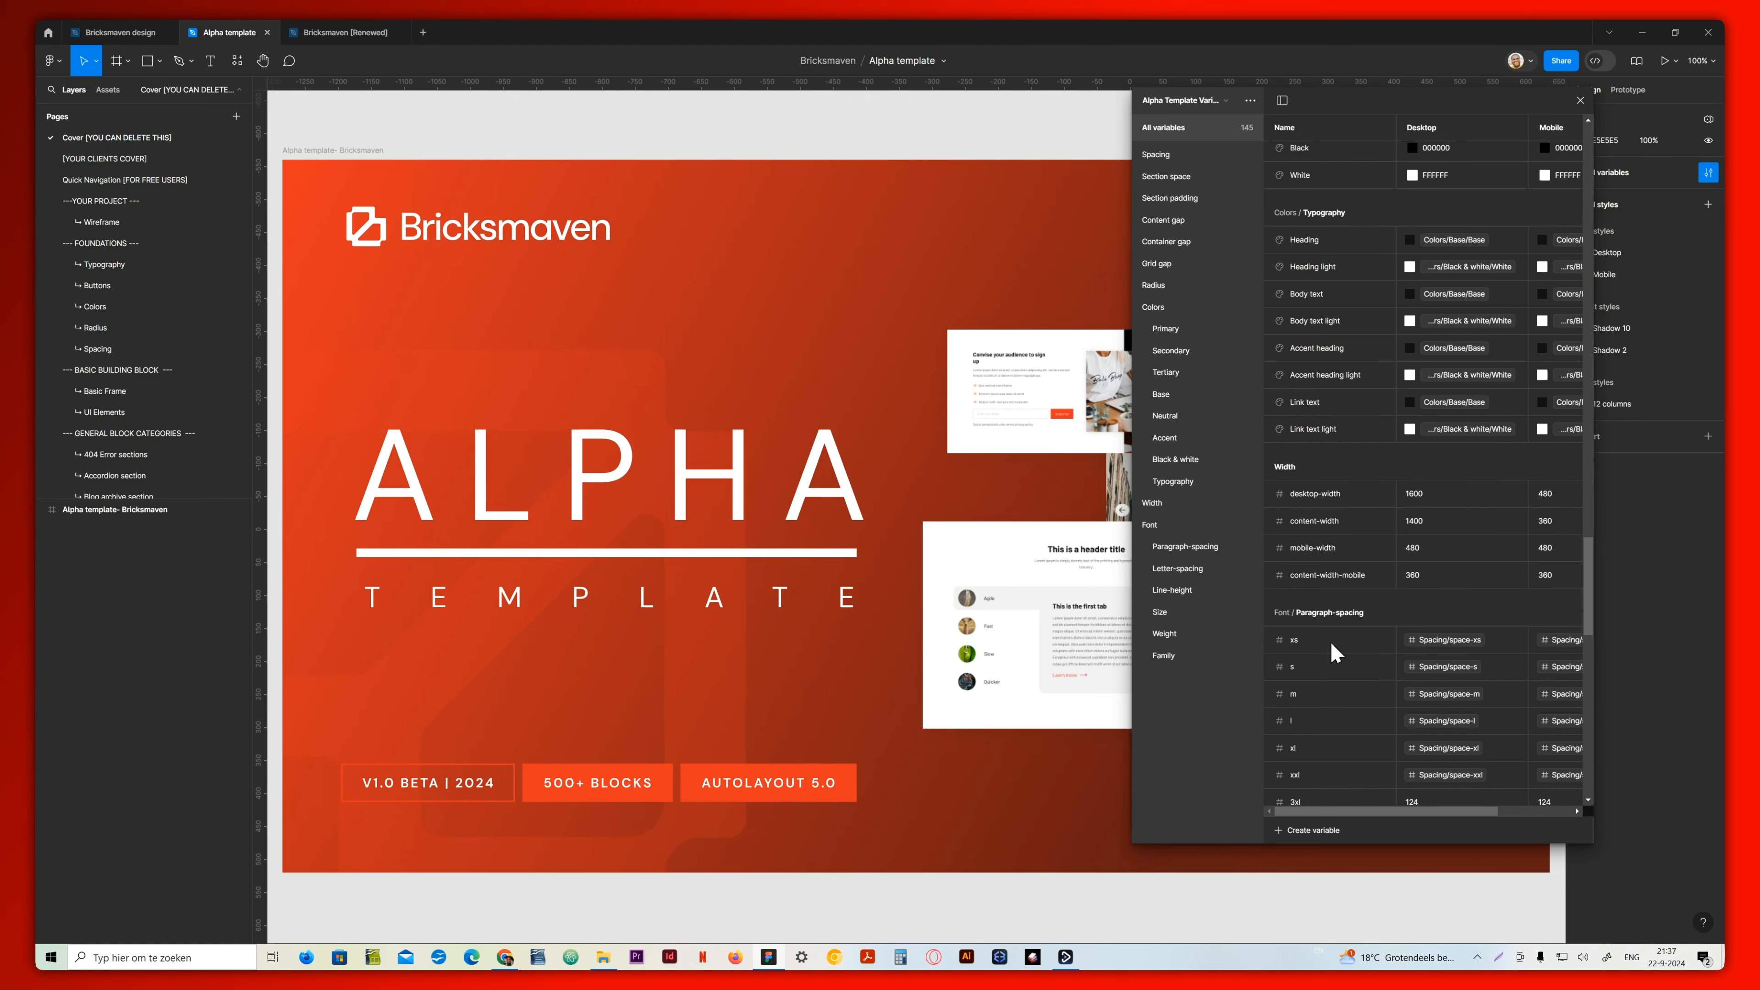
{"action": "scroll", "coordinate": [1334, 643], "scroll_direction": "down", "scroll_amount": 5}
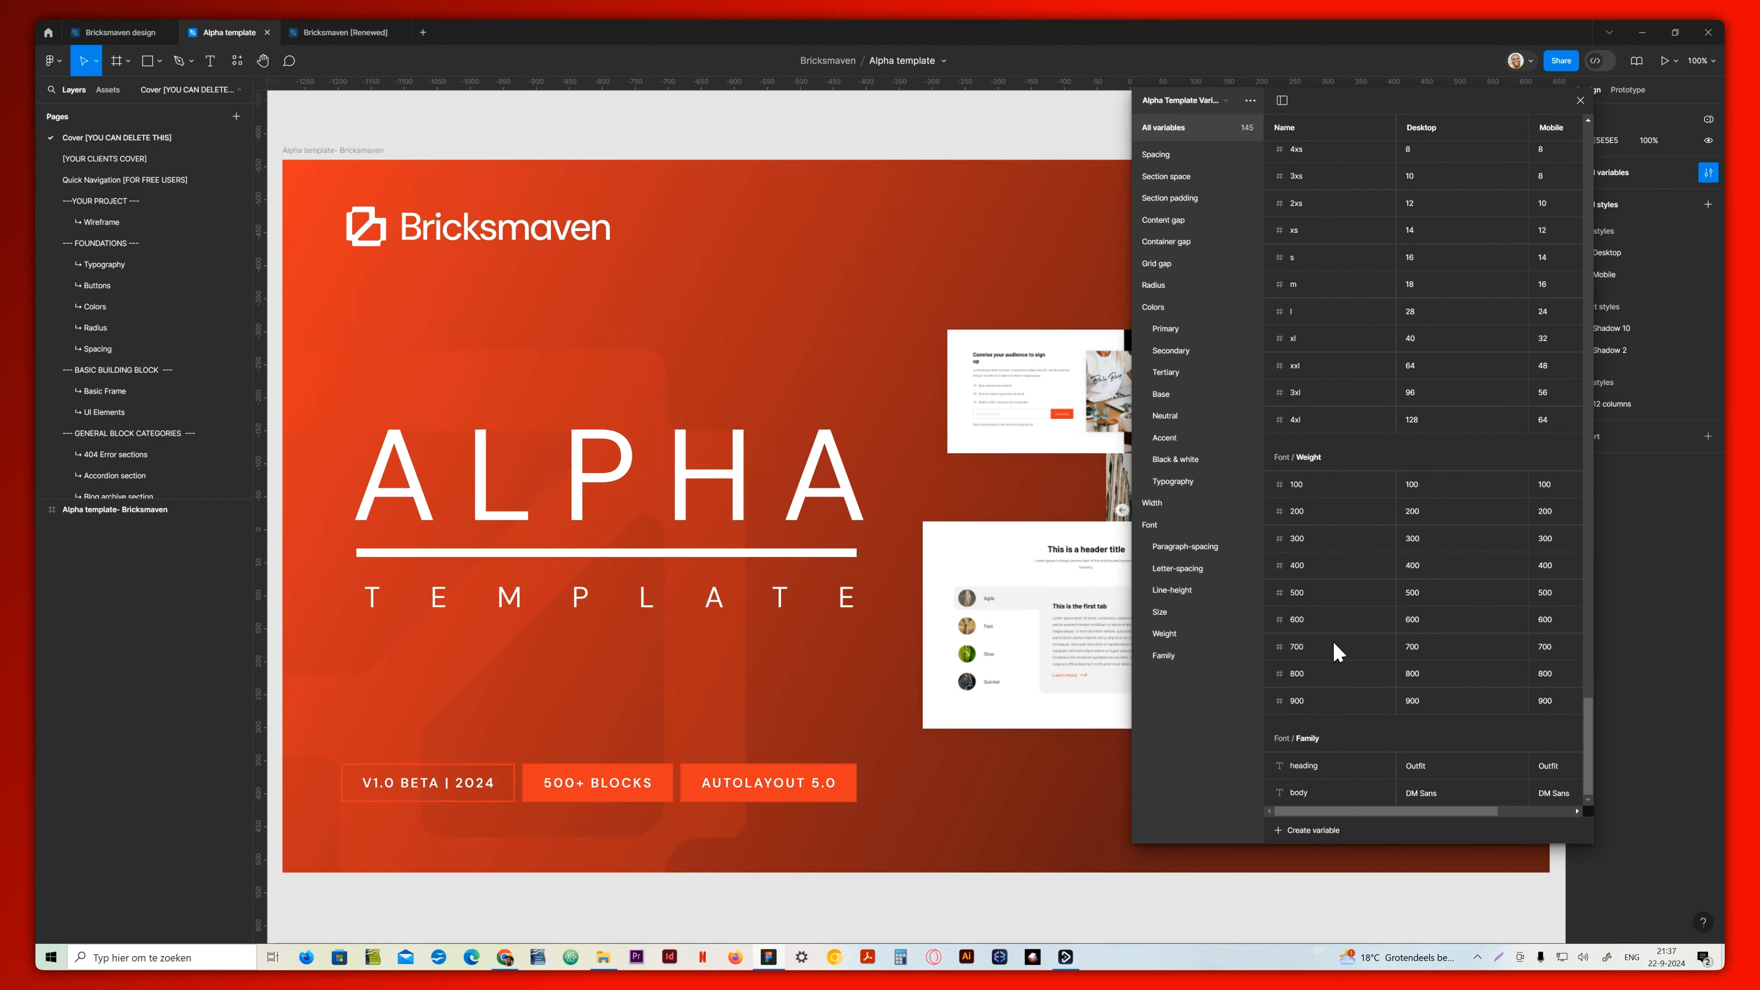
{"action": "scroll", "coordinate": [1337, 652], "scroll_direction": "up", "scroll_amount": 20}
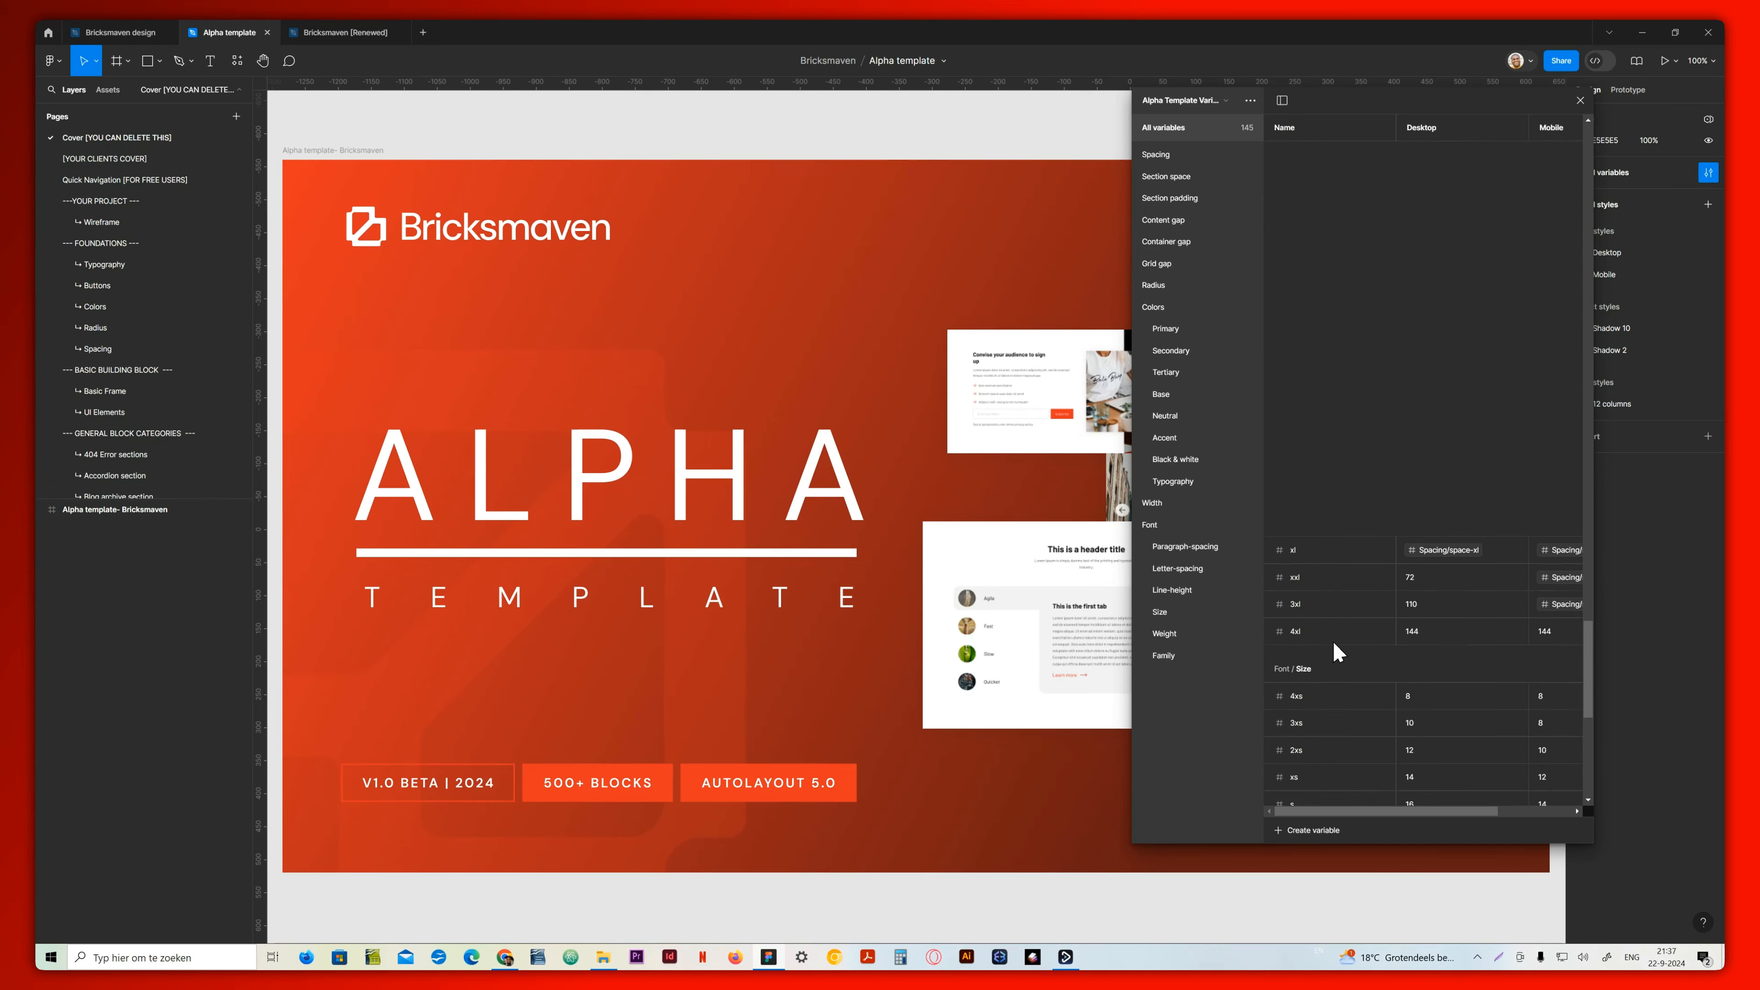
{"action": "scroll", "coordinate": [1334, 648], "scroll_direction": "up", "scroll_amount": 20}
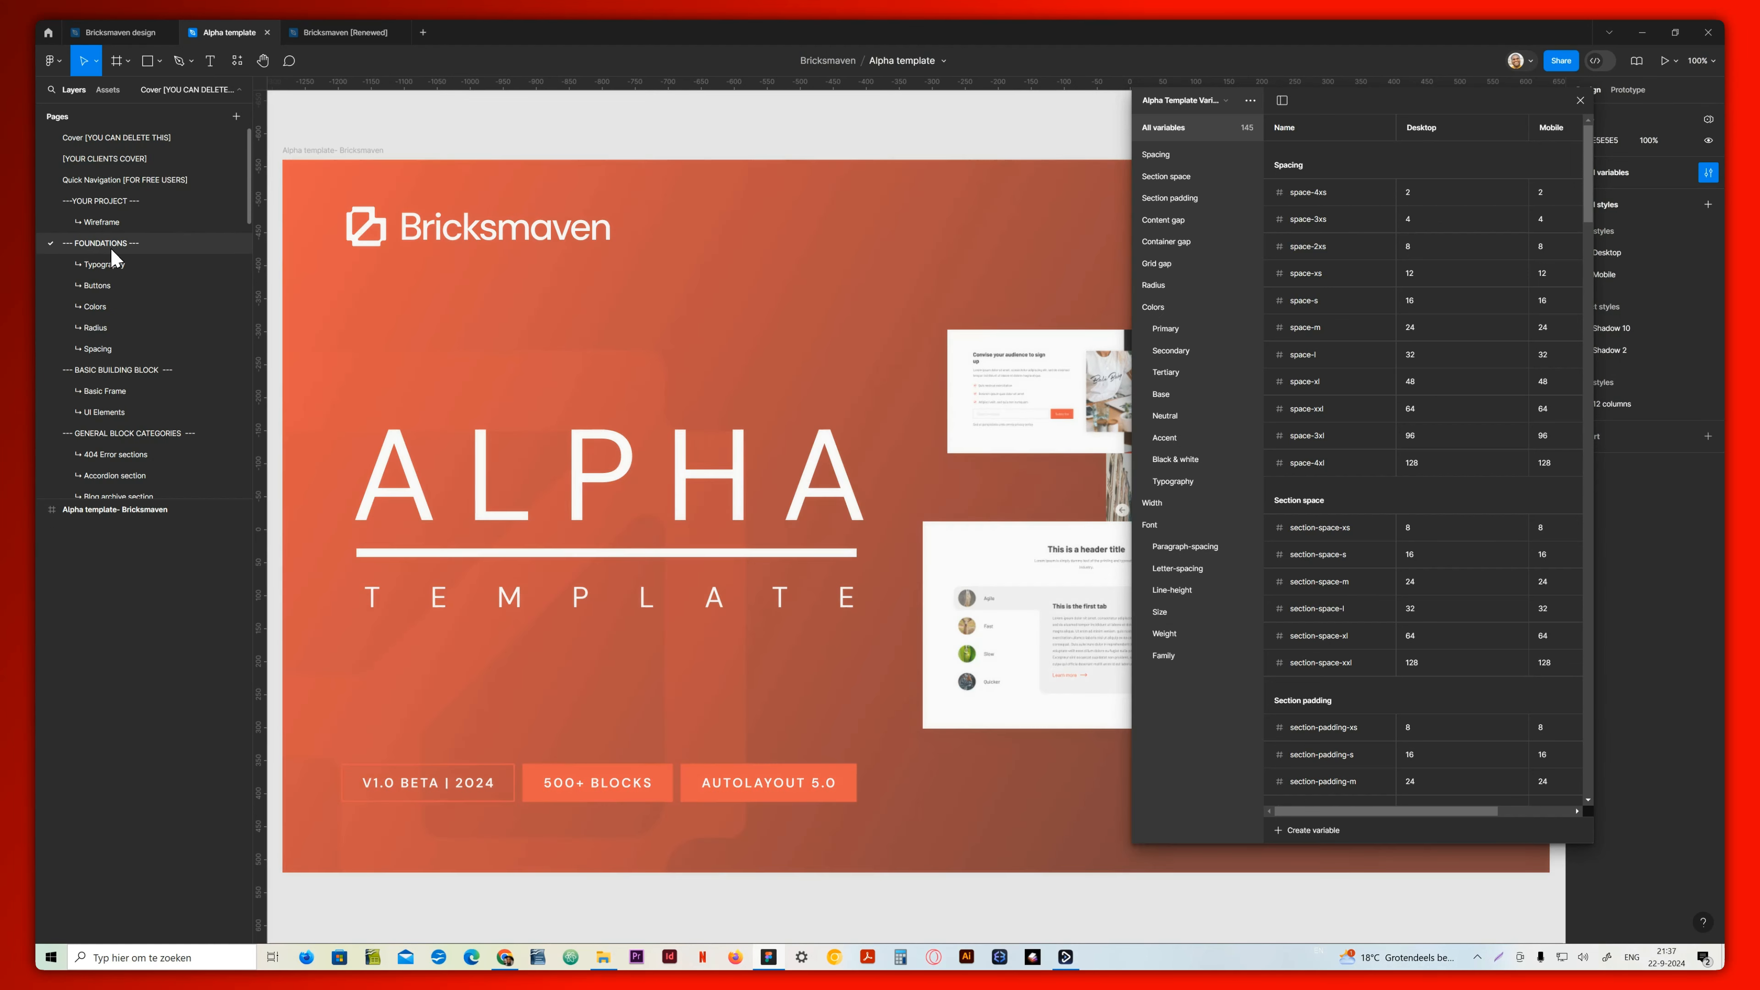
Close the variables list and view the Typography, Buttons and Colors foundation pages
{"action": "left_click", "coordinate": [115, 264]}
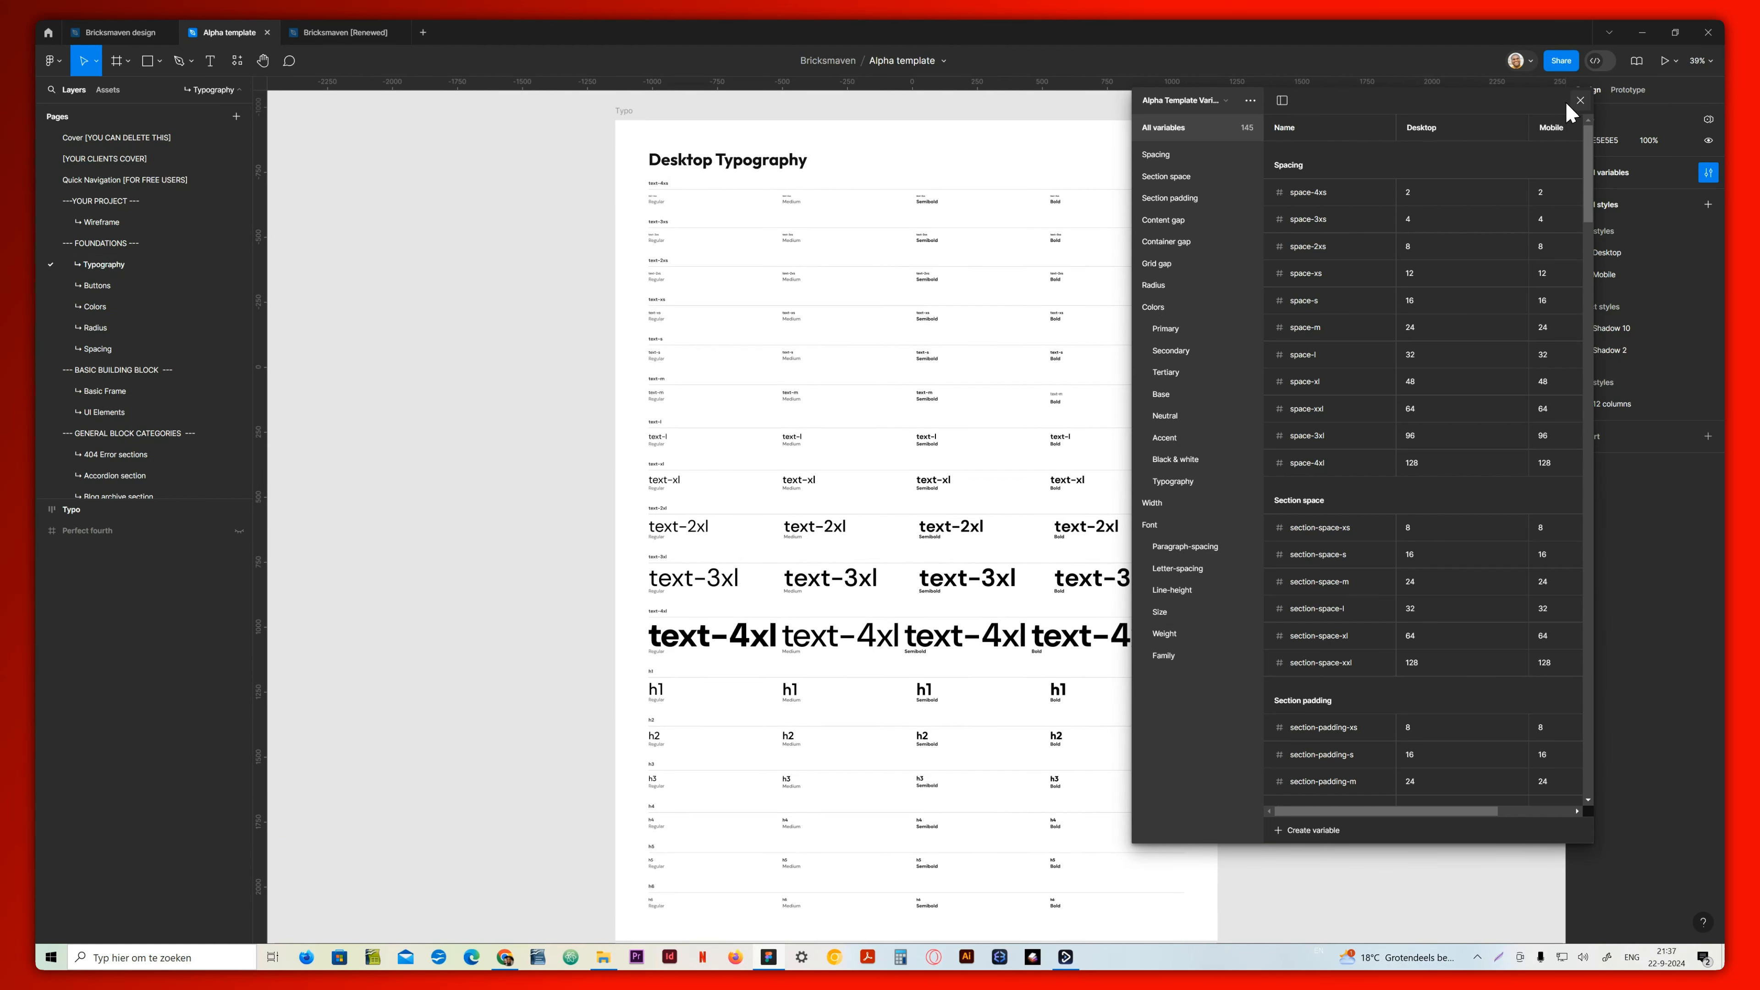
{"action": "left_click", "coordinate": [1580, 100]}
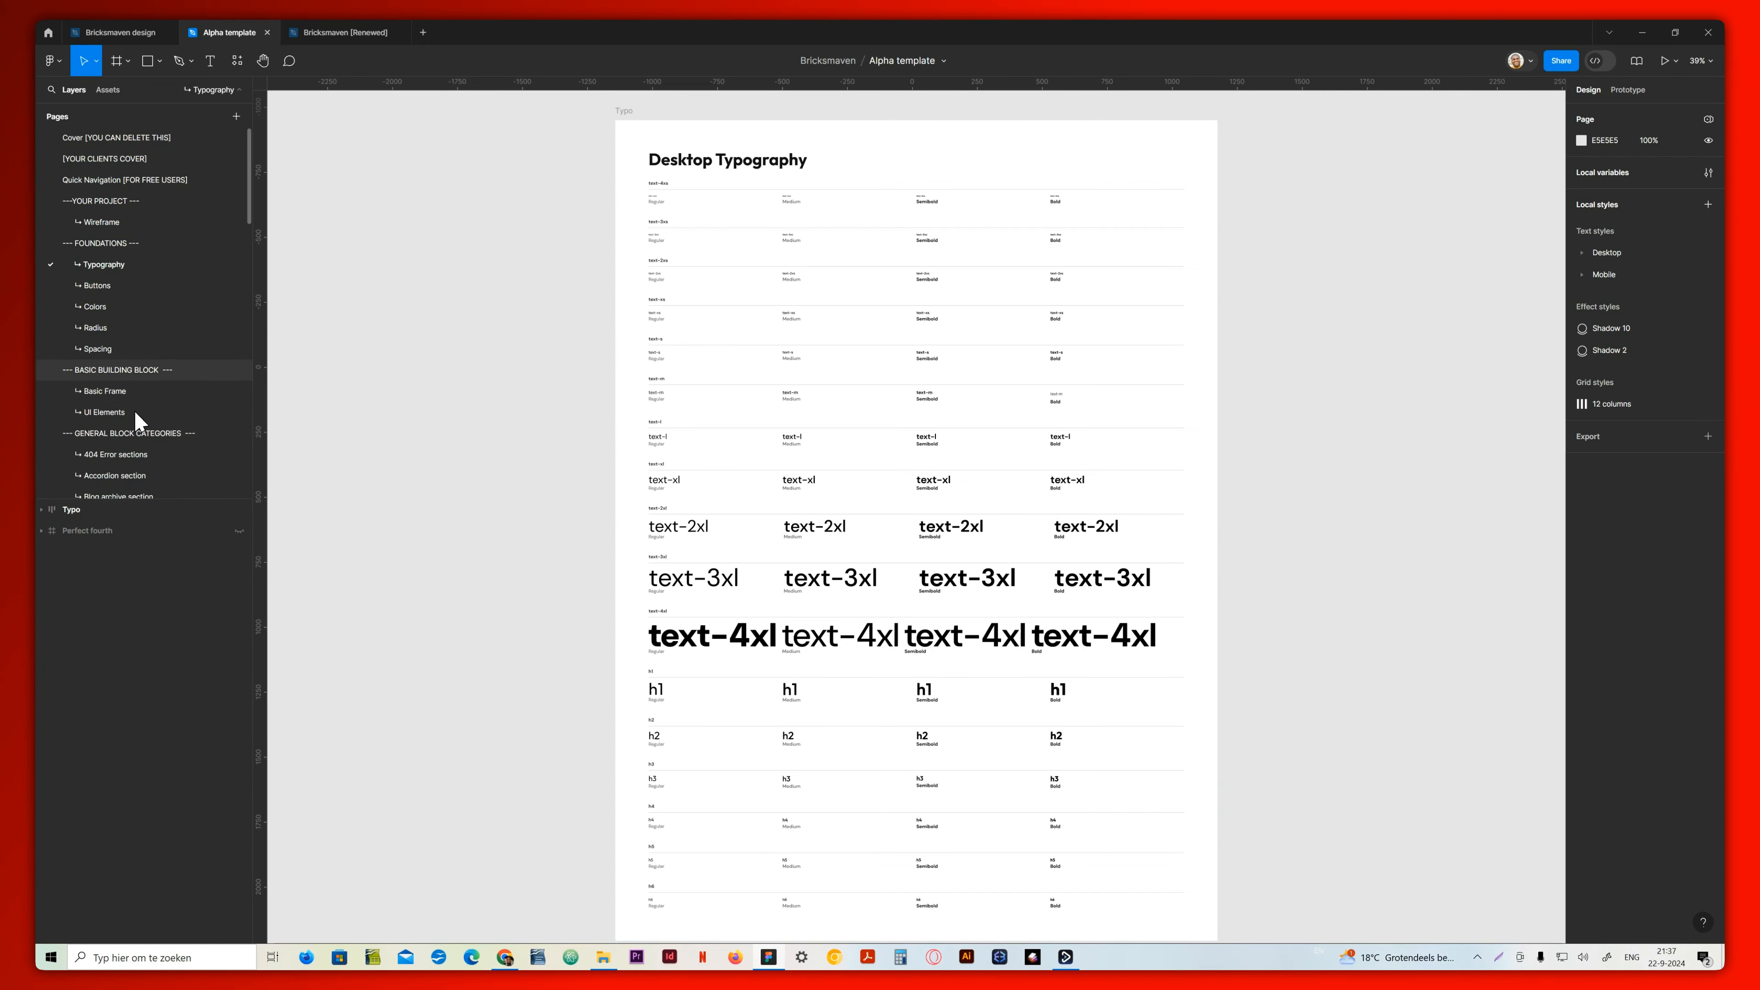
{"action": "left_click", "coordinate": [127, 288]}
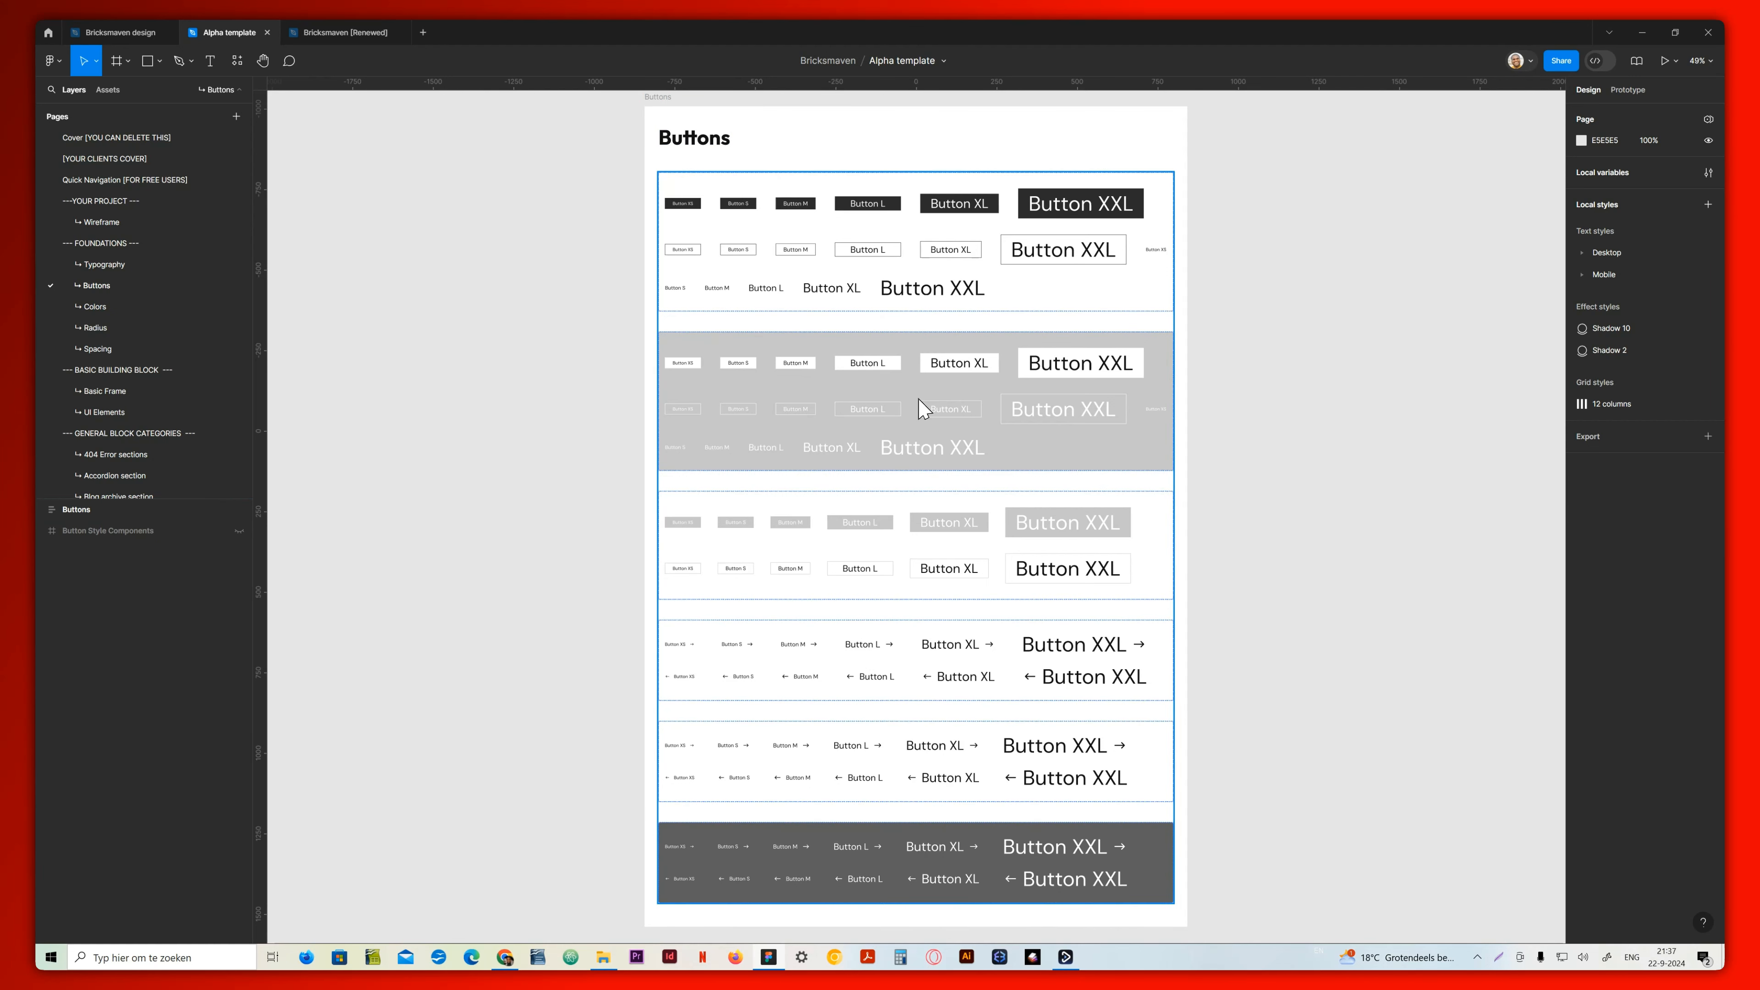
{"action": "left_click", "coordinate": [102, 309]}
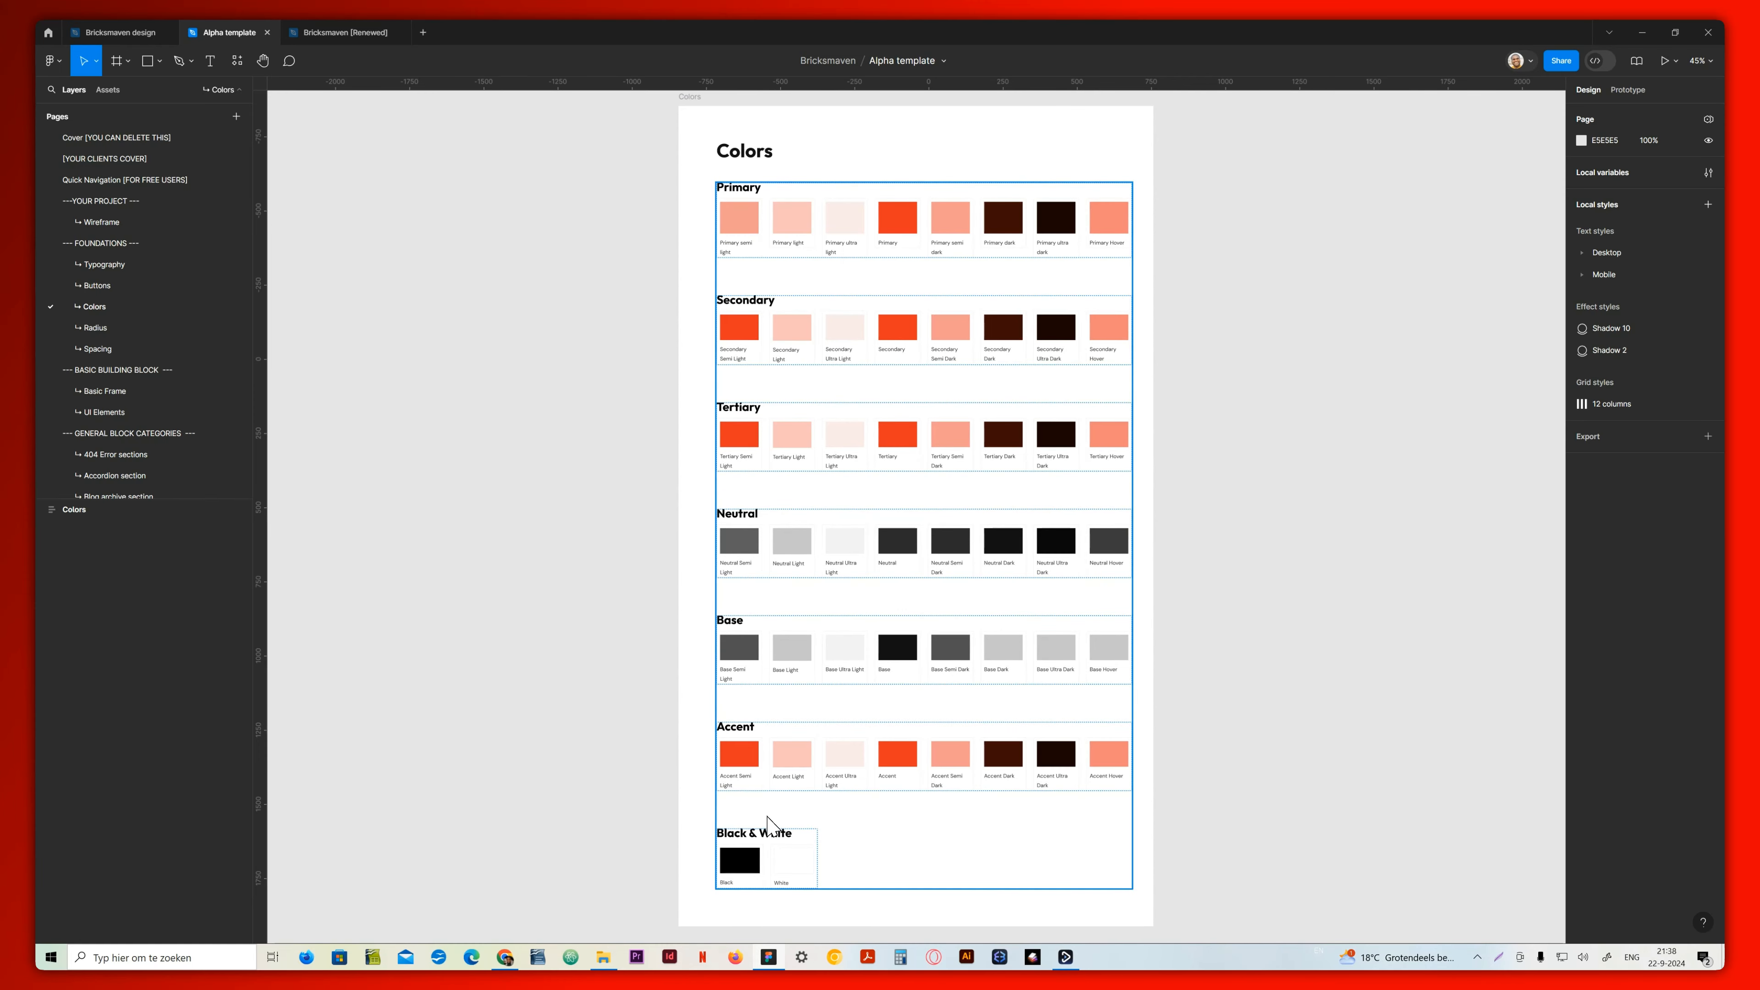
Show the local variables, viewing the Primary group and the whole Colors group
{"action": "left_click", "coordinate": [1709, 173]}
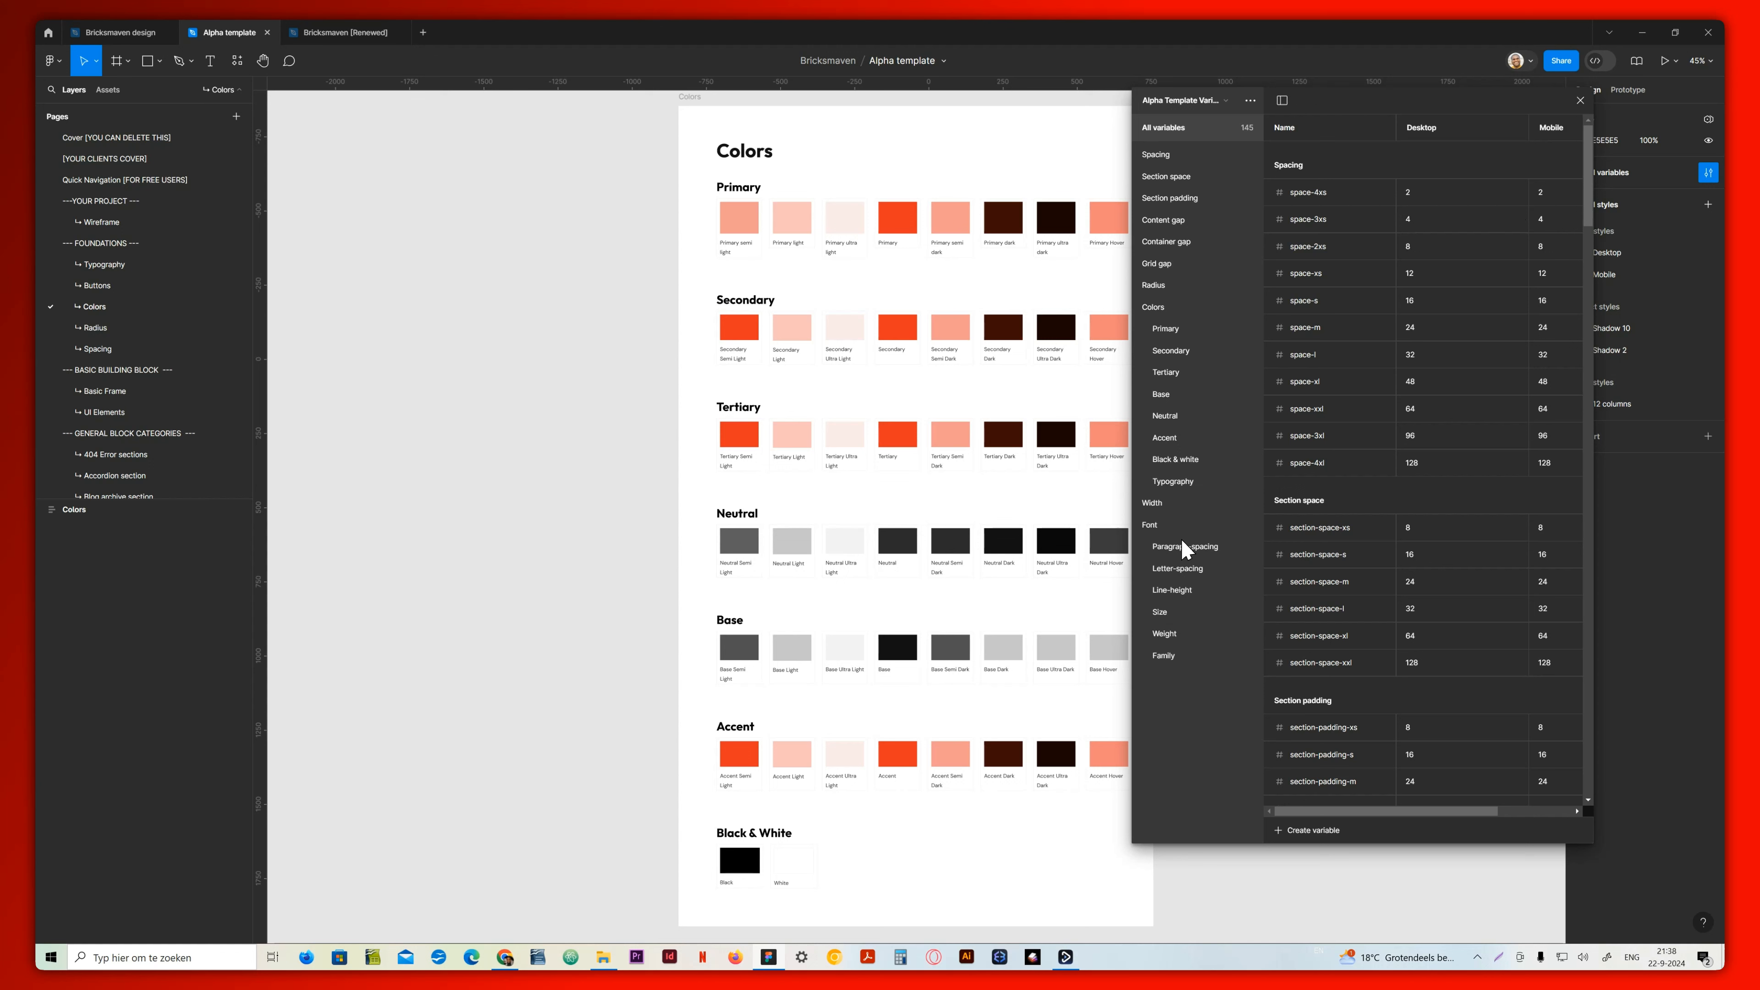
{"action": "left_click", "coordinate": [1181, 331]}
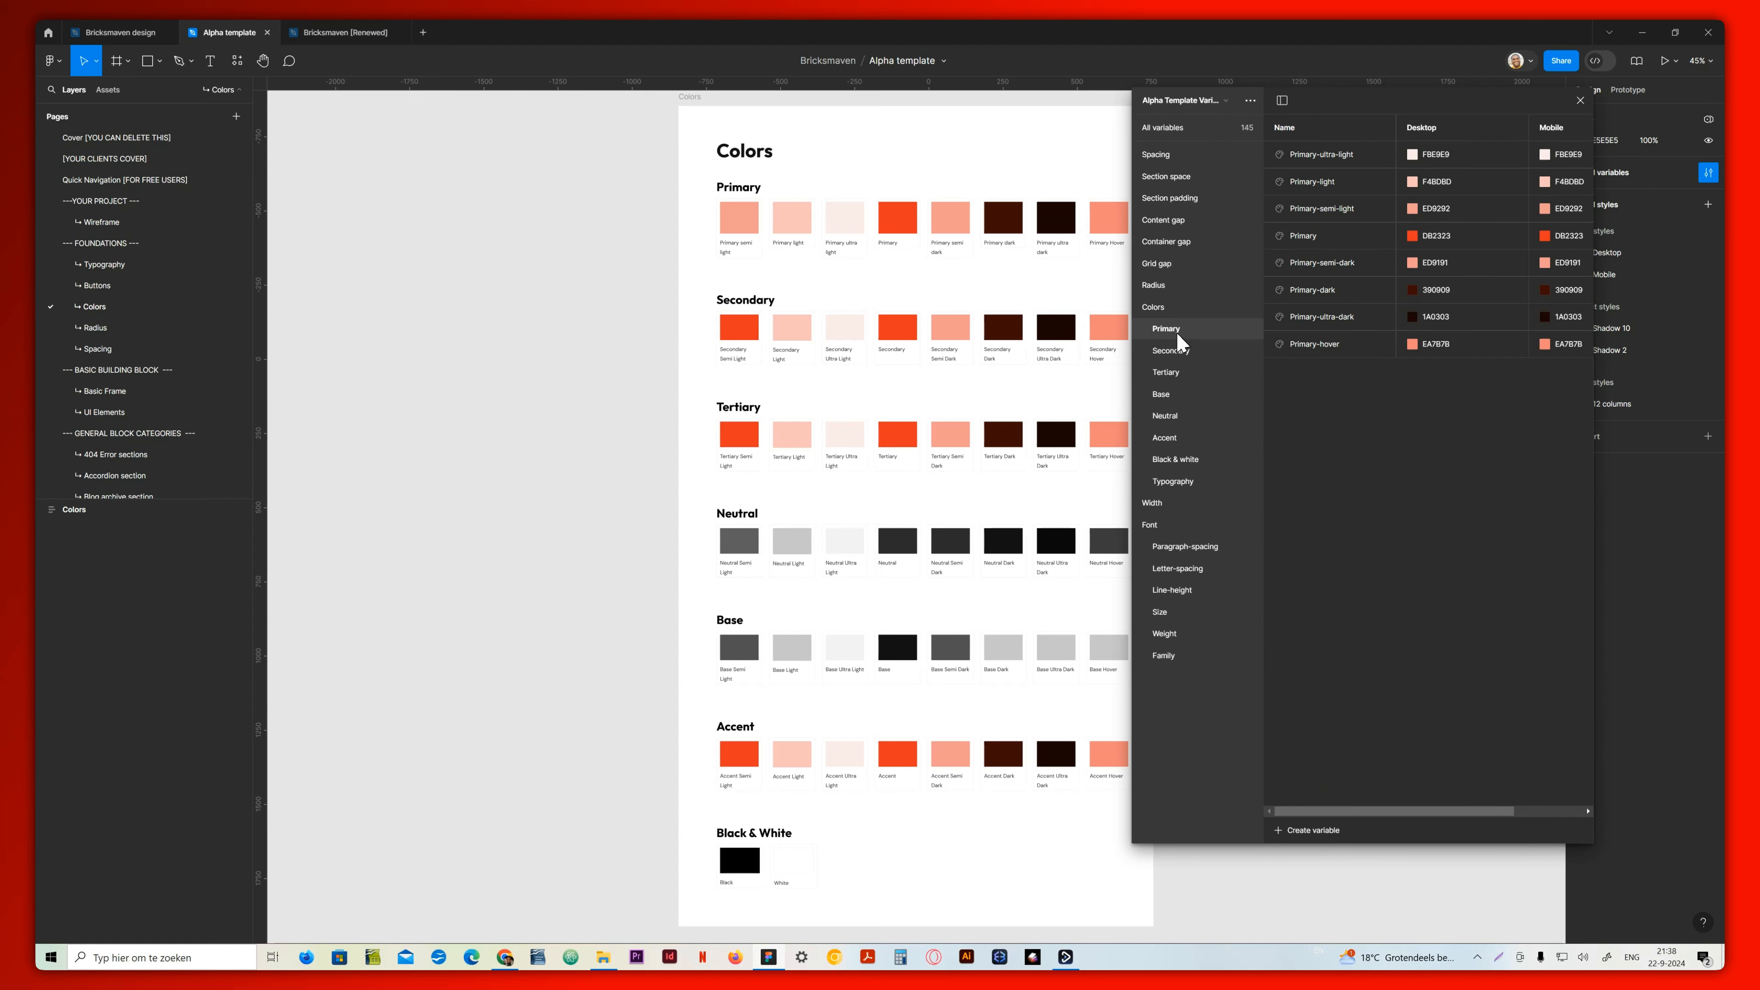
{"action": "left_click", "coordinate": [1160, 312]}
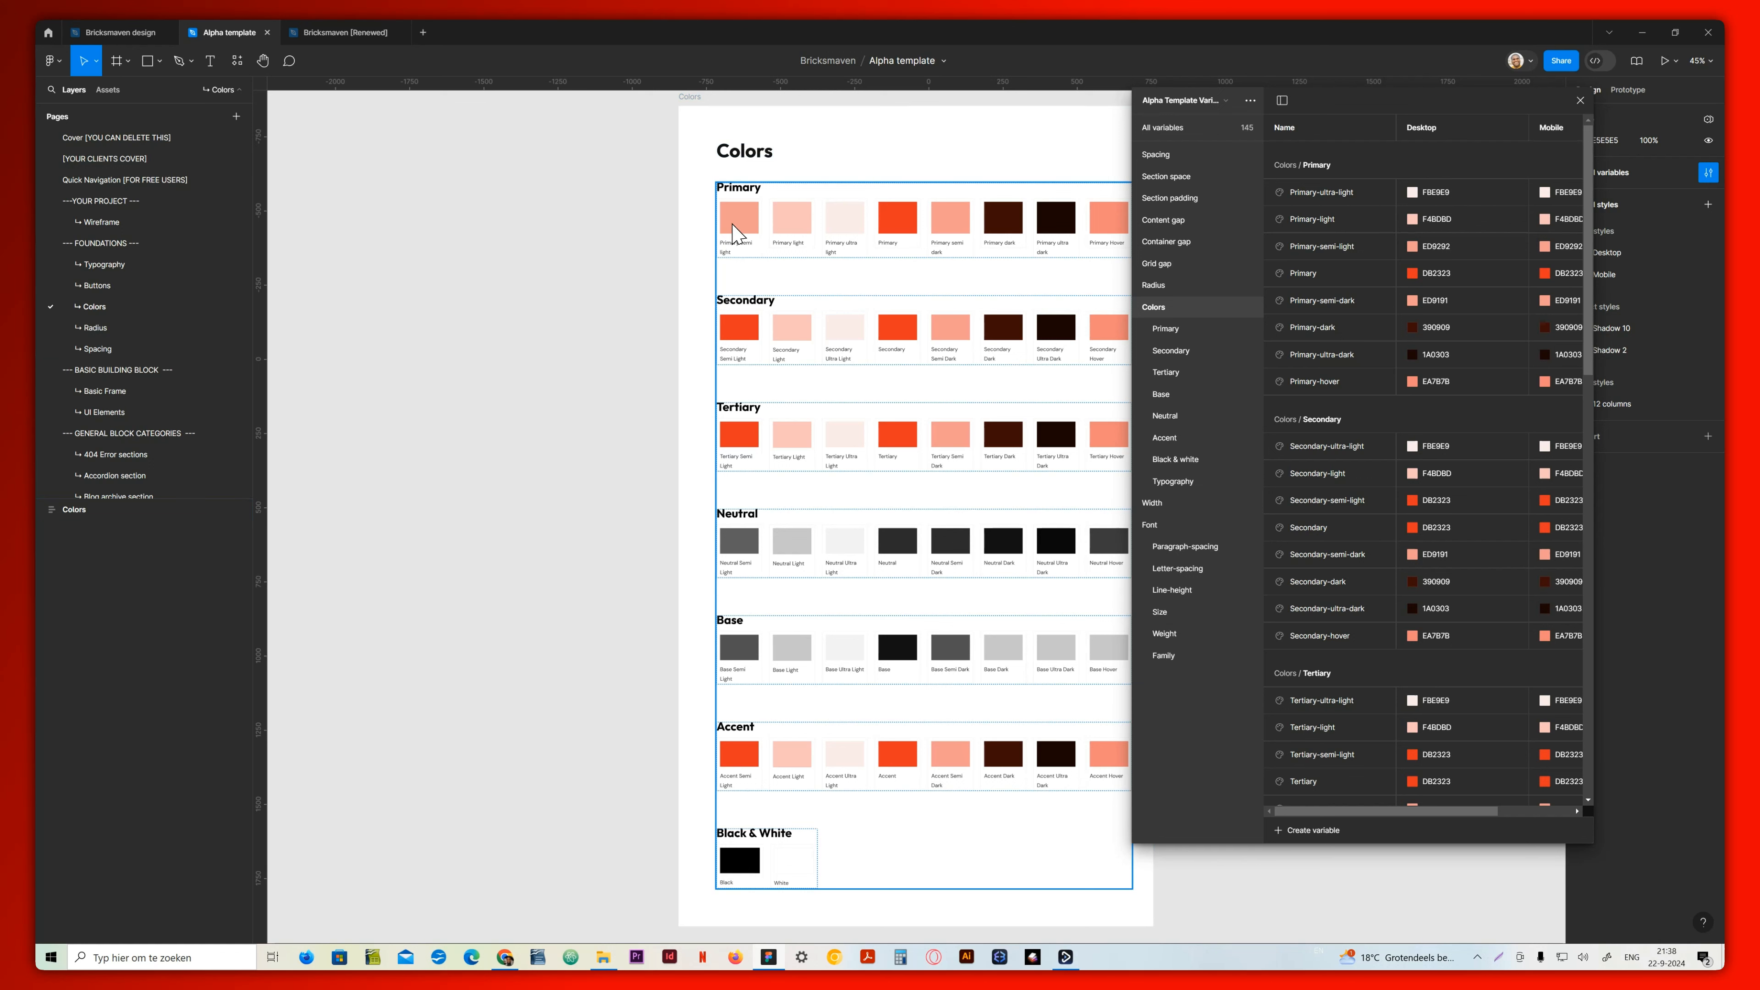
Inspect the Primary variable's desktop color in the color picker, then close the local variables
{"action": "left_click", "coordinate": [1433, 278]}
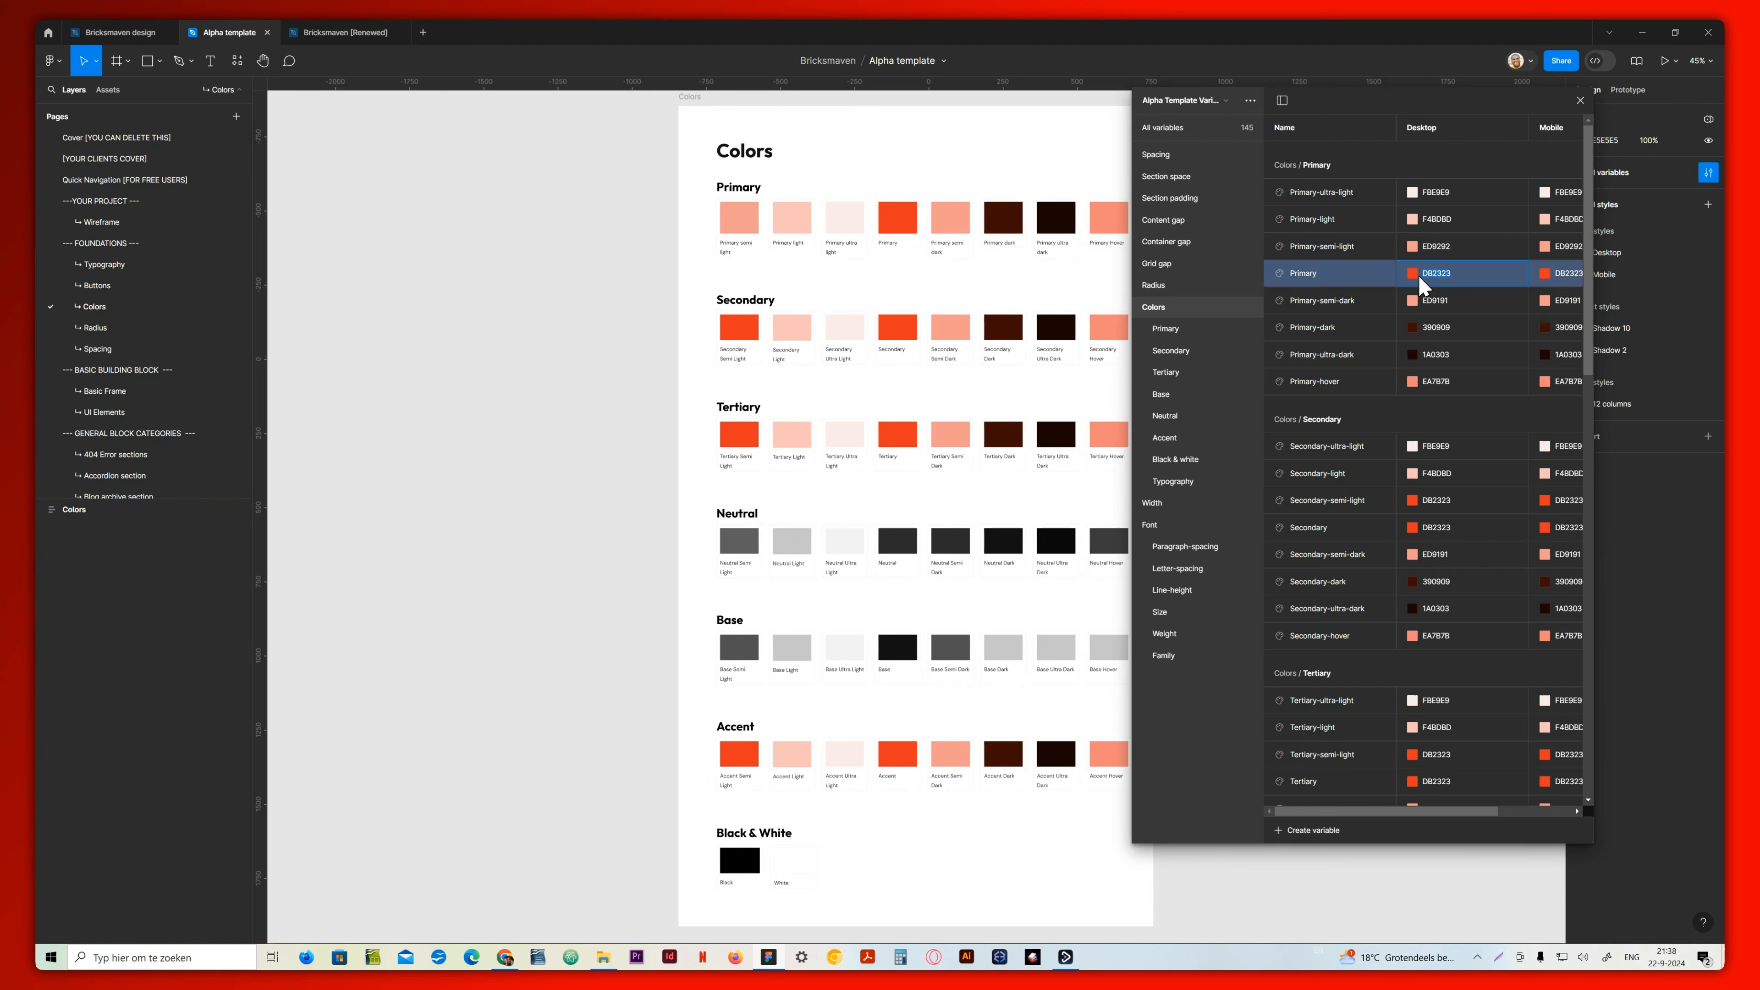
{"action": "left_click", "coordinate": [1411, 273]}
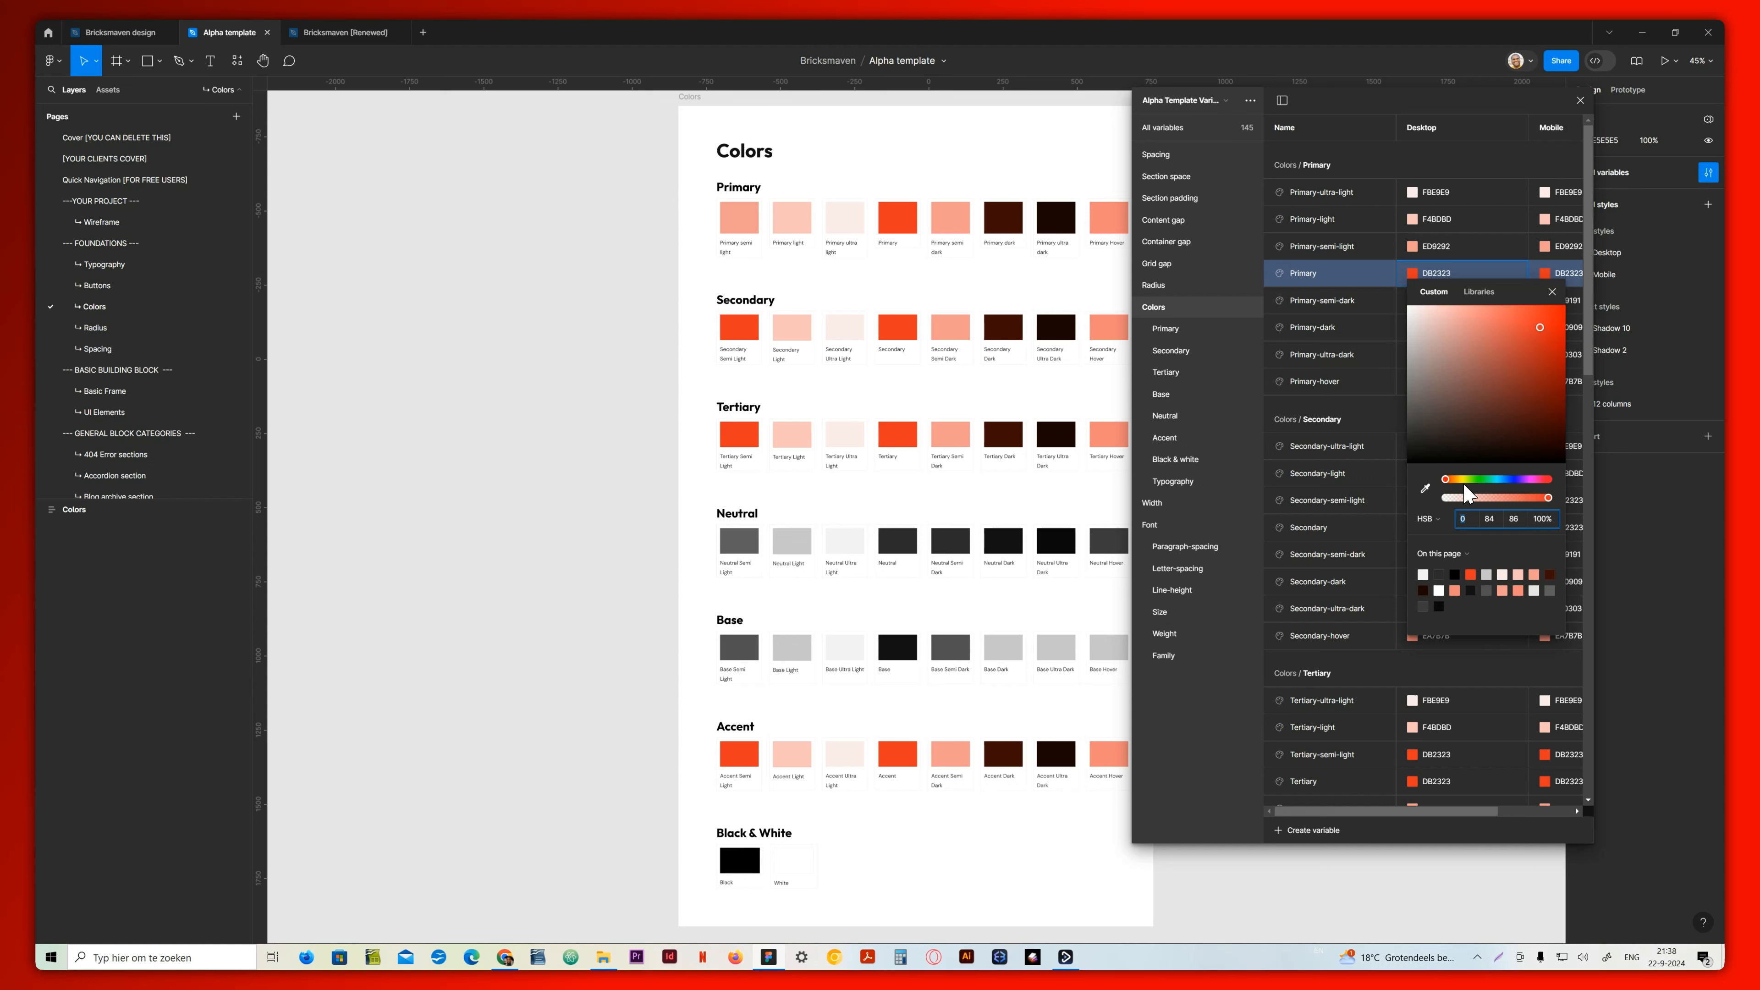
{"action": "left_click_drag", "start_coordinate": [1463, 484], "coordinate": [1424, 488]}
{"action": "left_click", "coordinate": [1461, 275]}
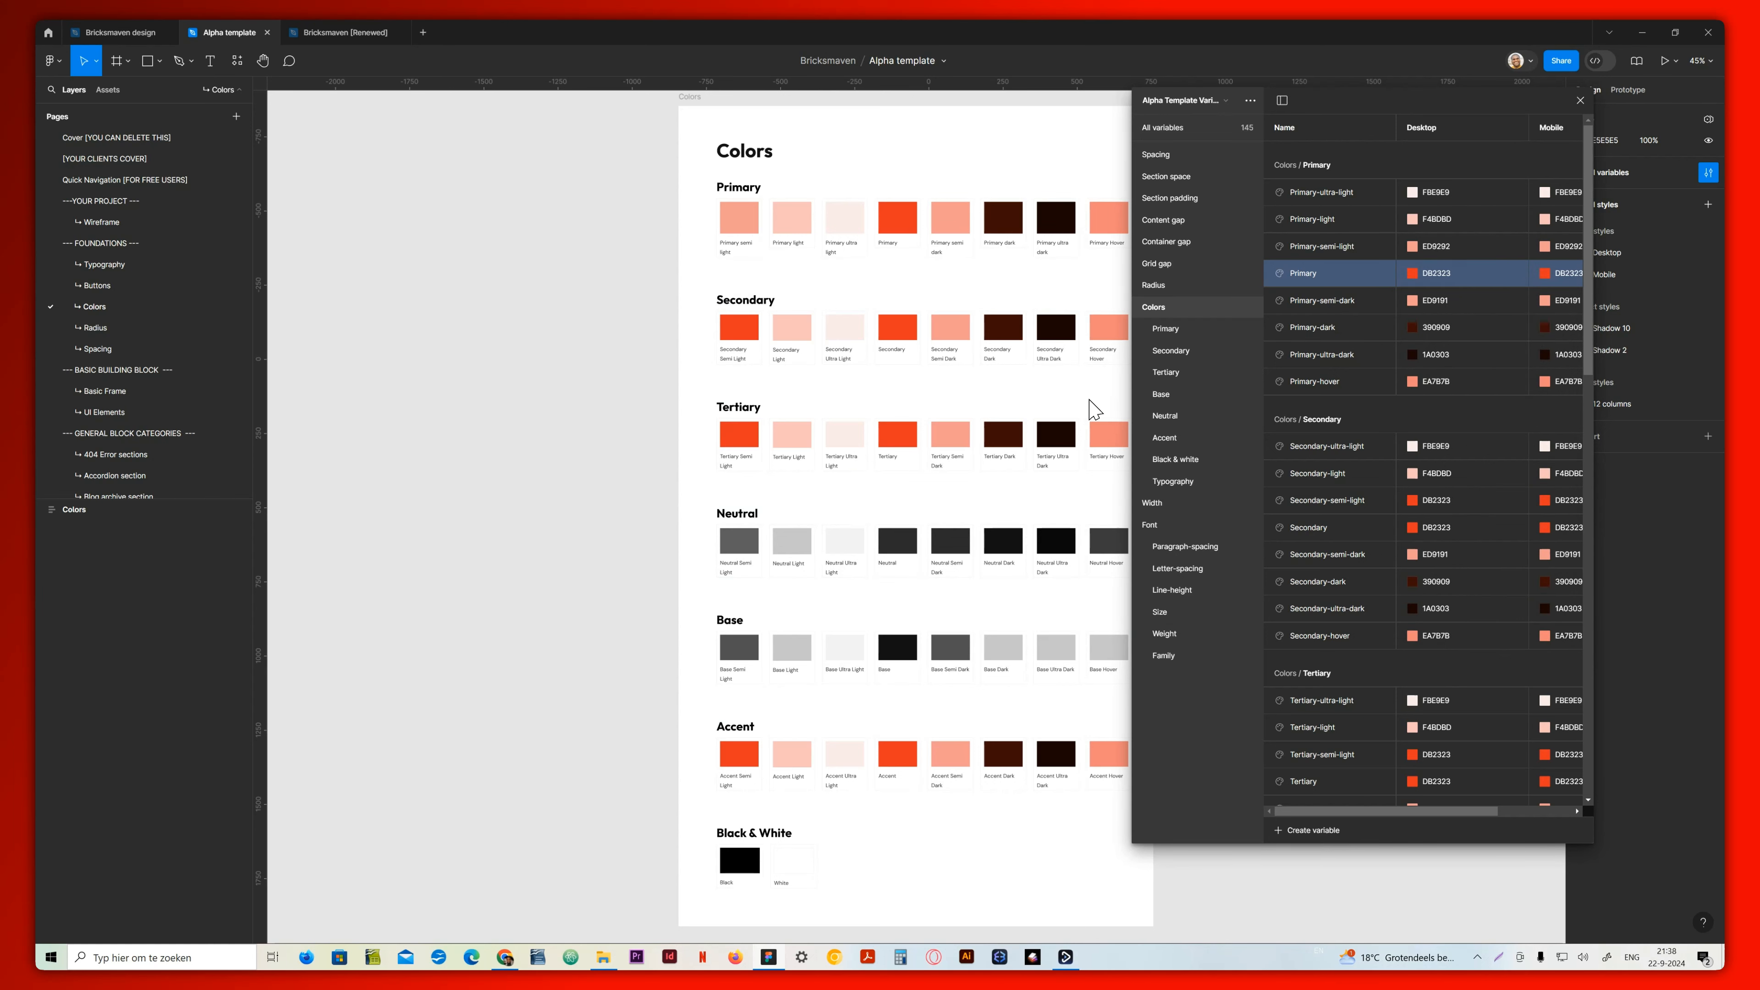
{"action": "left_click", "coordinate": [1581, 100]}
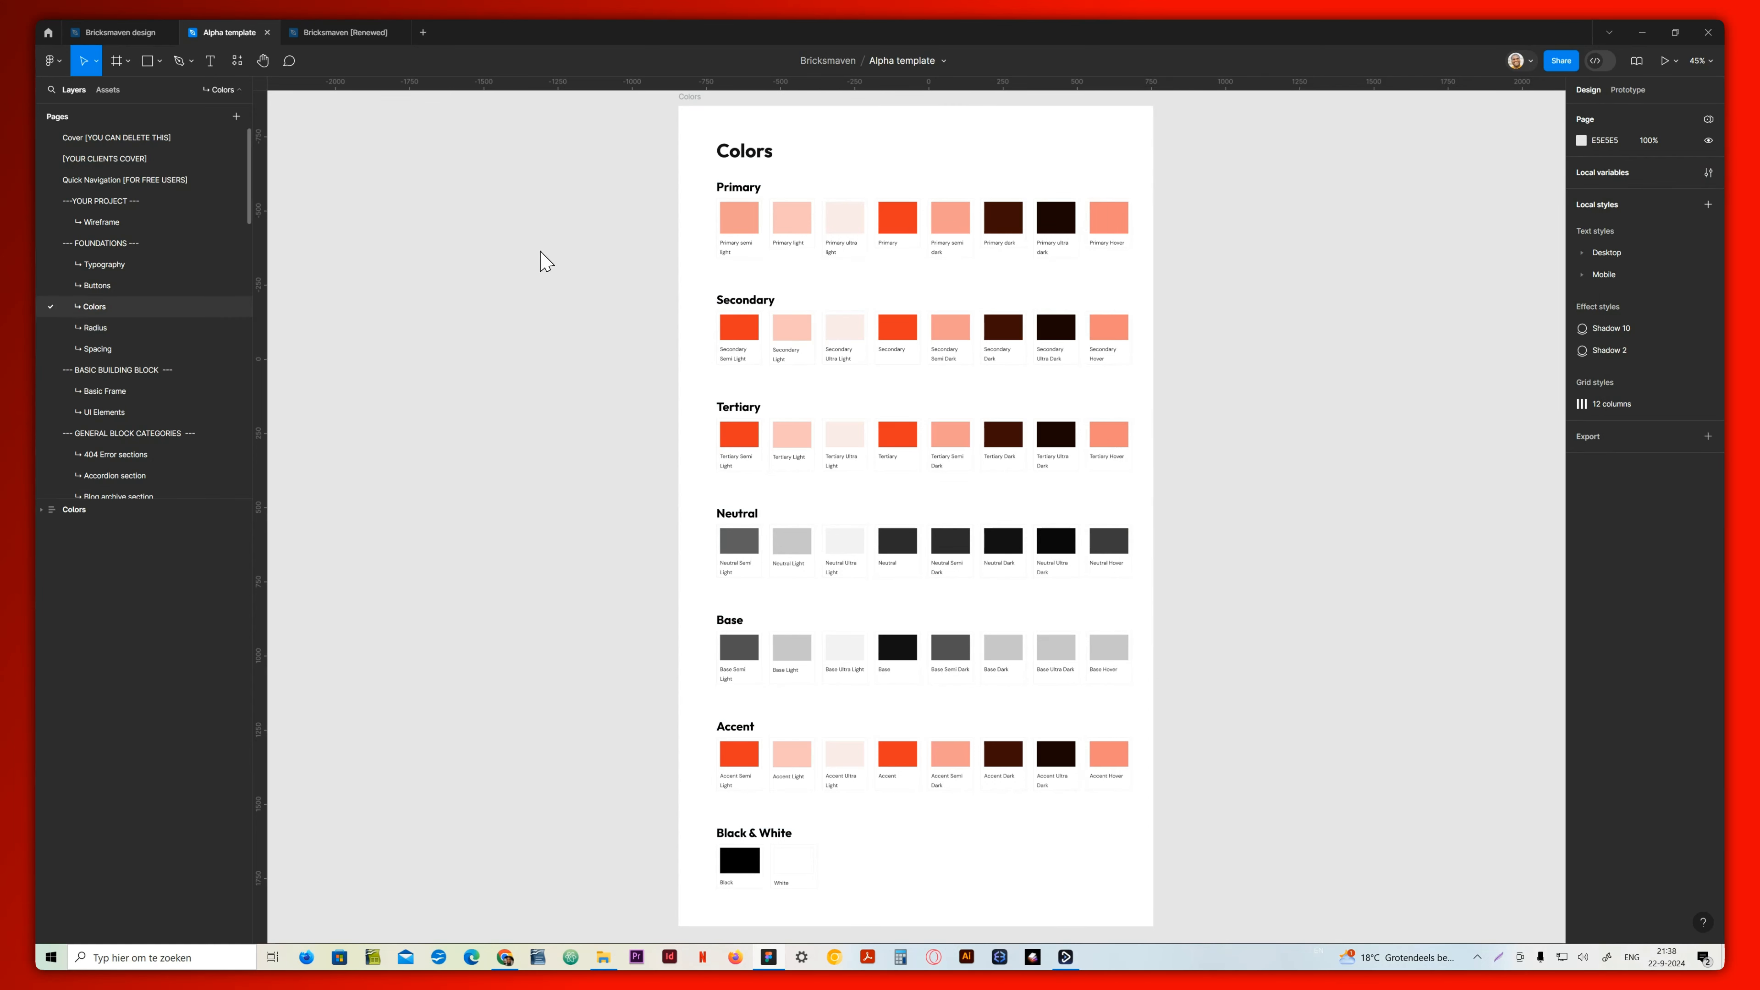
Examine the Radius page and the desktop and mobile spacing variables on the Spacing page
{"action": "left_click", "coordinate": [122, 330]}
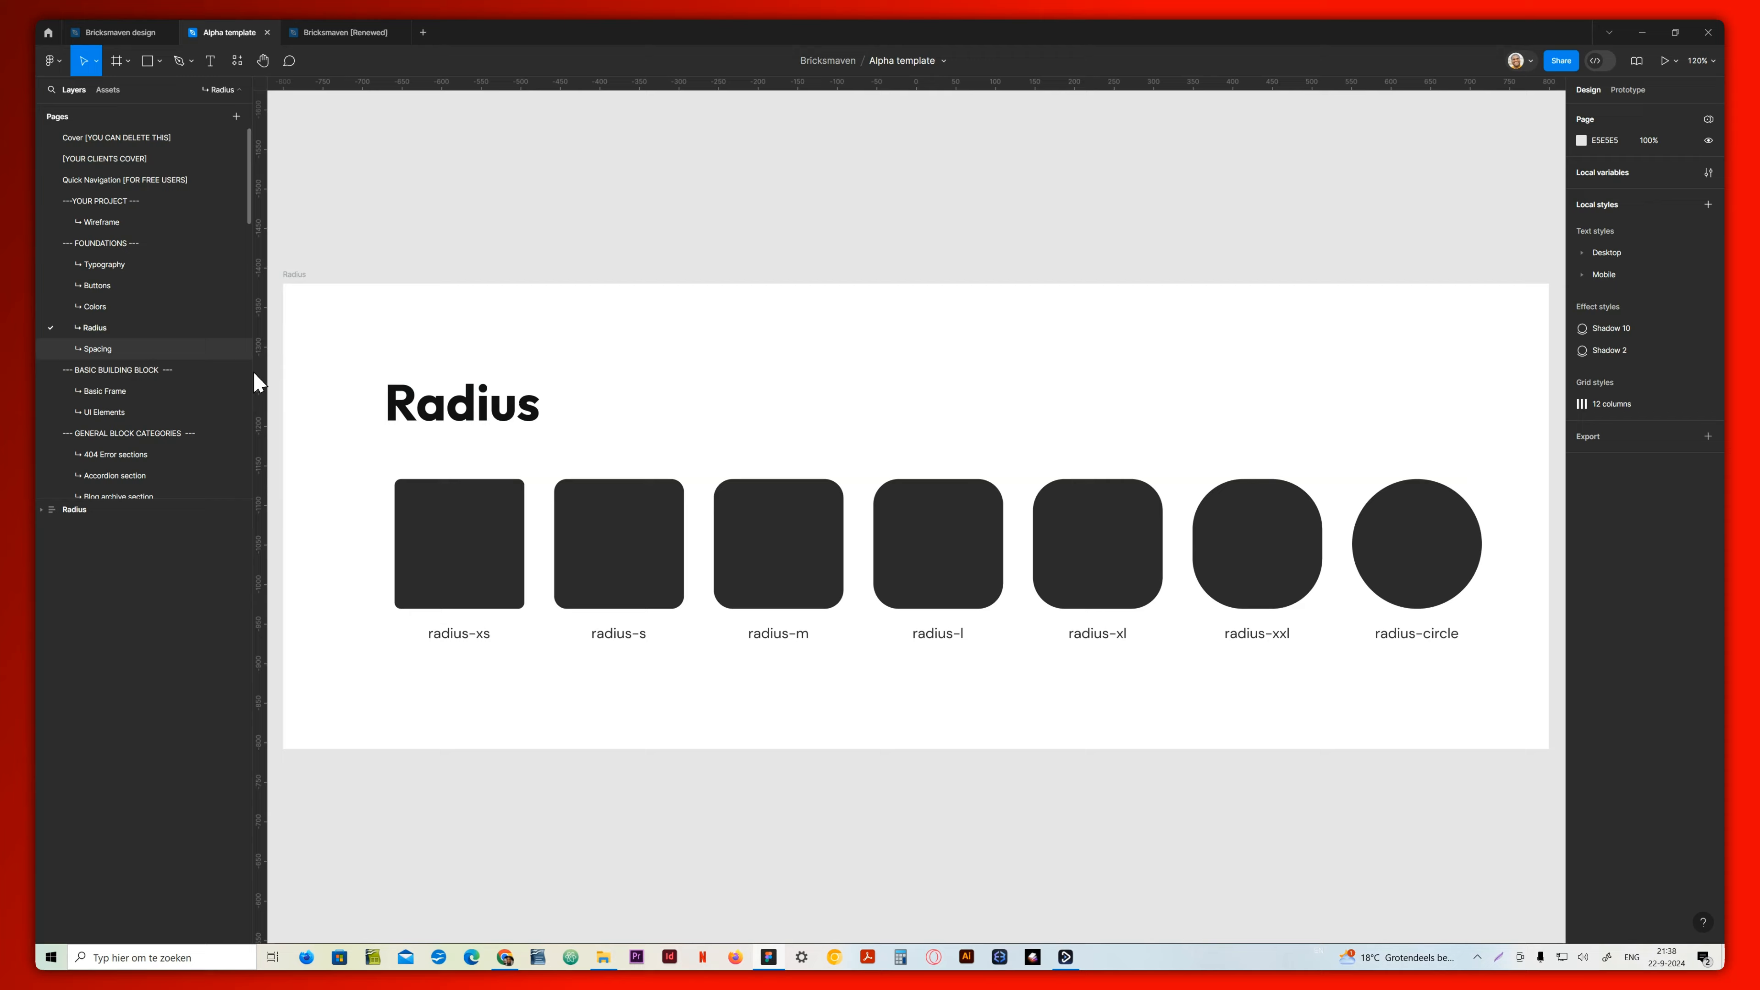
{"action": "left_click", "coordinate": [137, 352]}
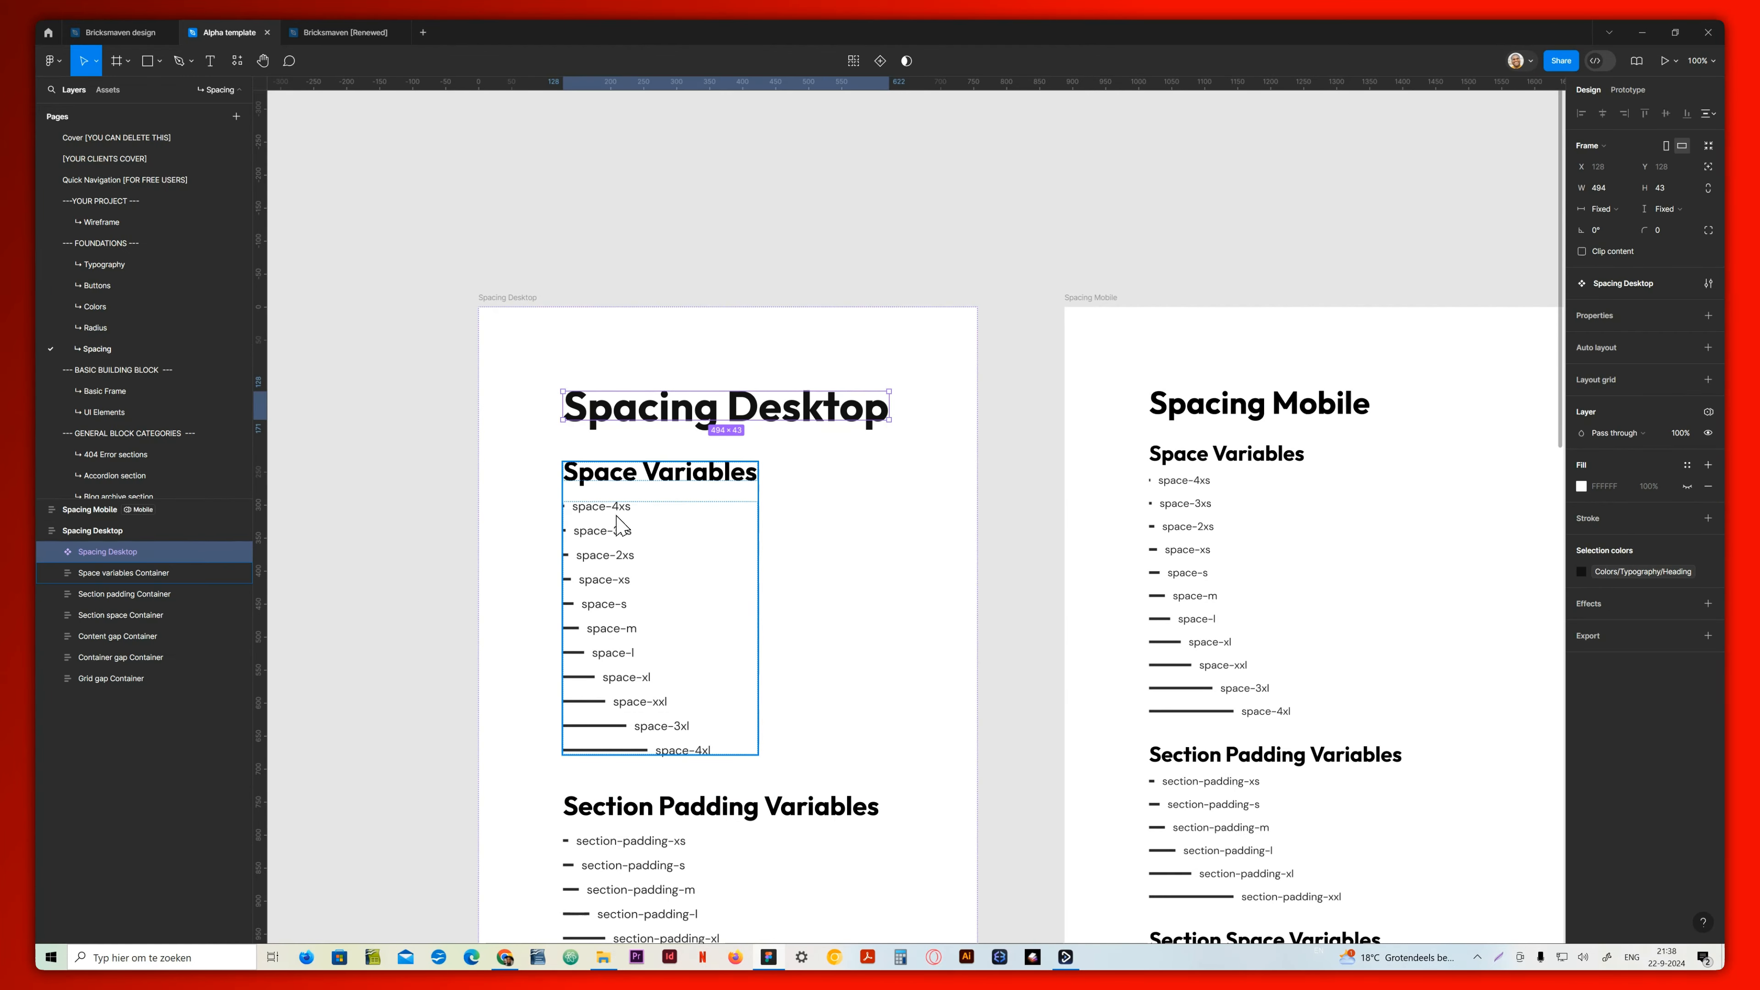
{"action": "scroll", "coordinate": [648, 676], "scroll_direction": "down", "scroll_amount": 2}
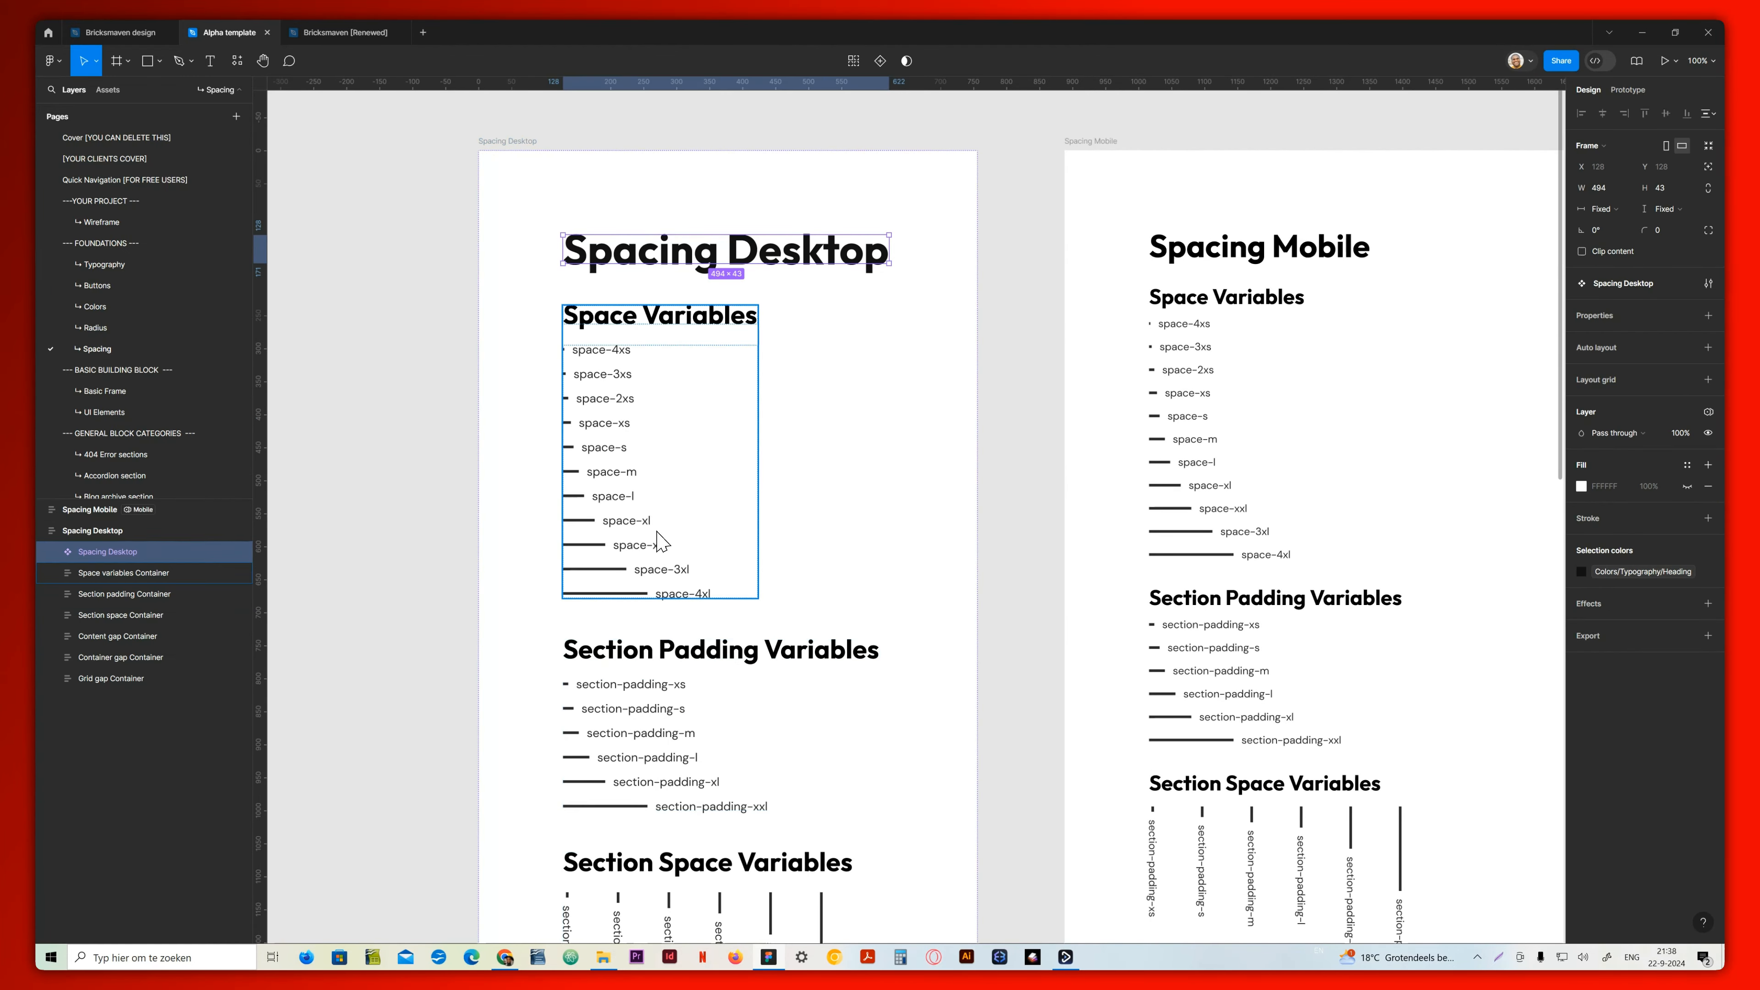
{"action": "scroll", "coordinate": [625, 608], "scroll_direction": "down", "scroll_amount": 6}
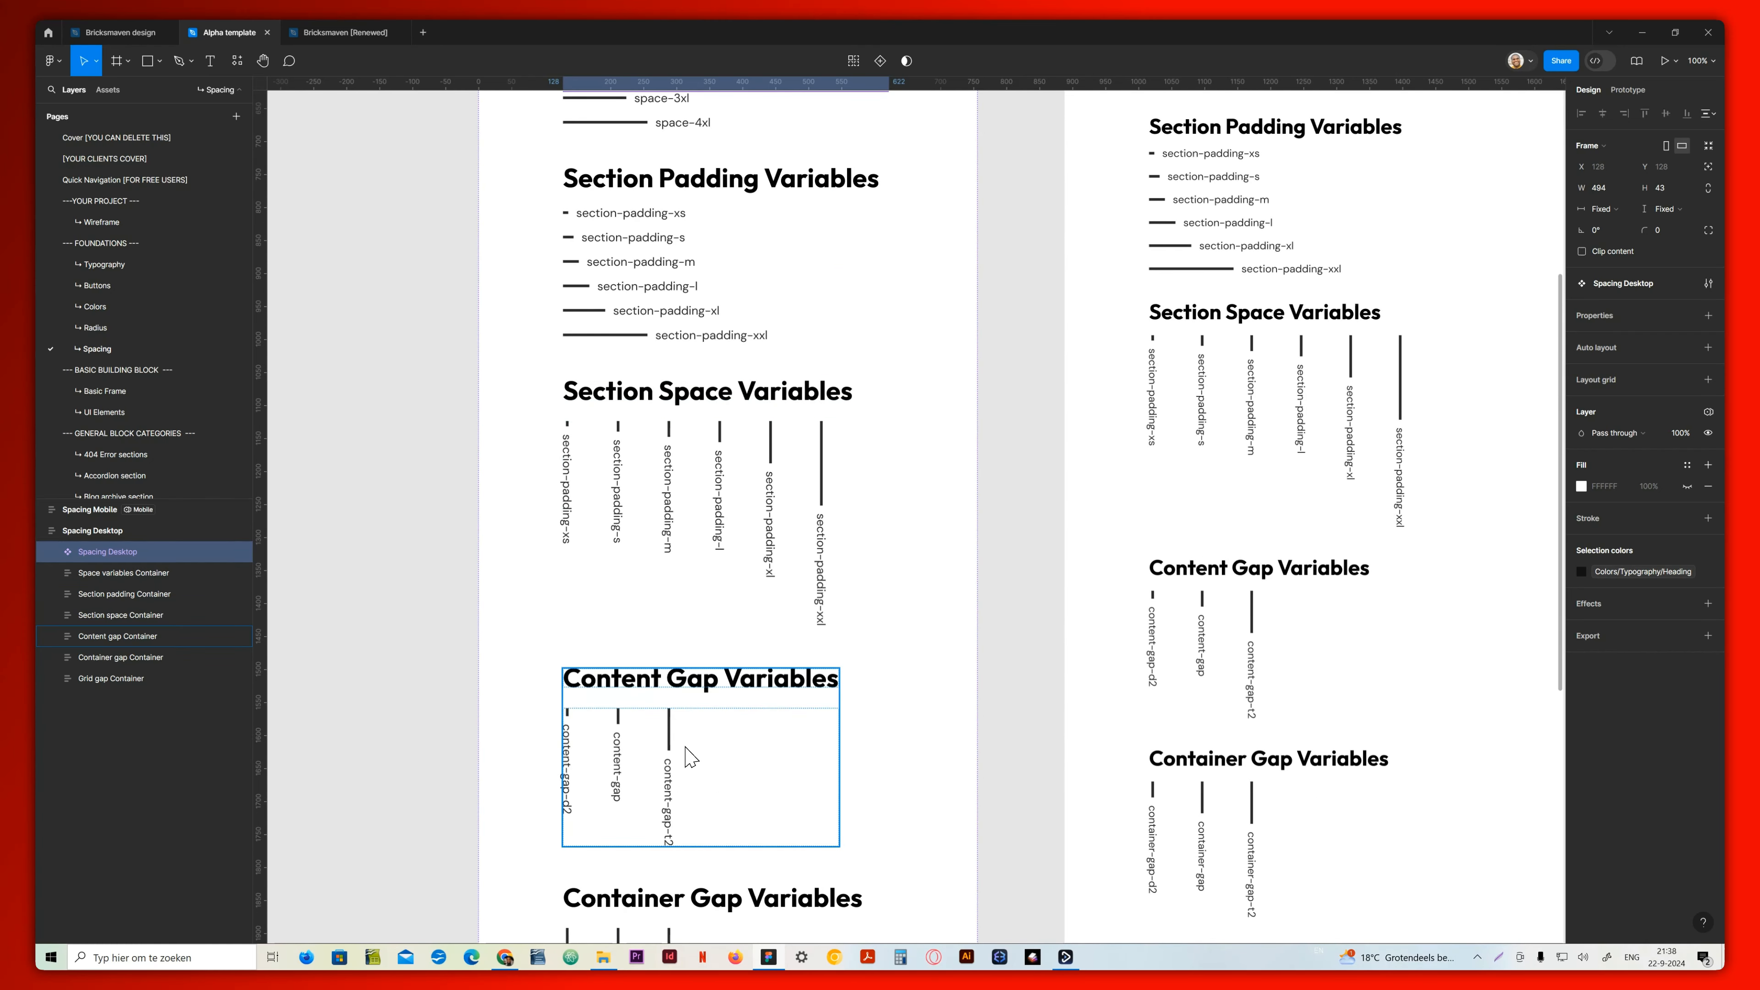
{"action": "scroll", "coordinate": [690, 756], "scroll_direction": "down", "scroll_amount": 7}
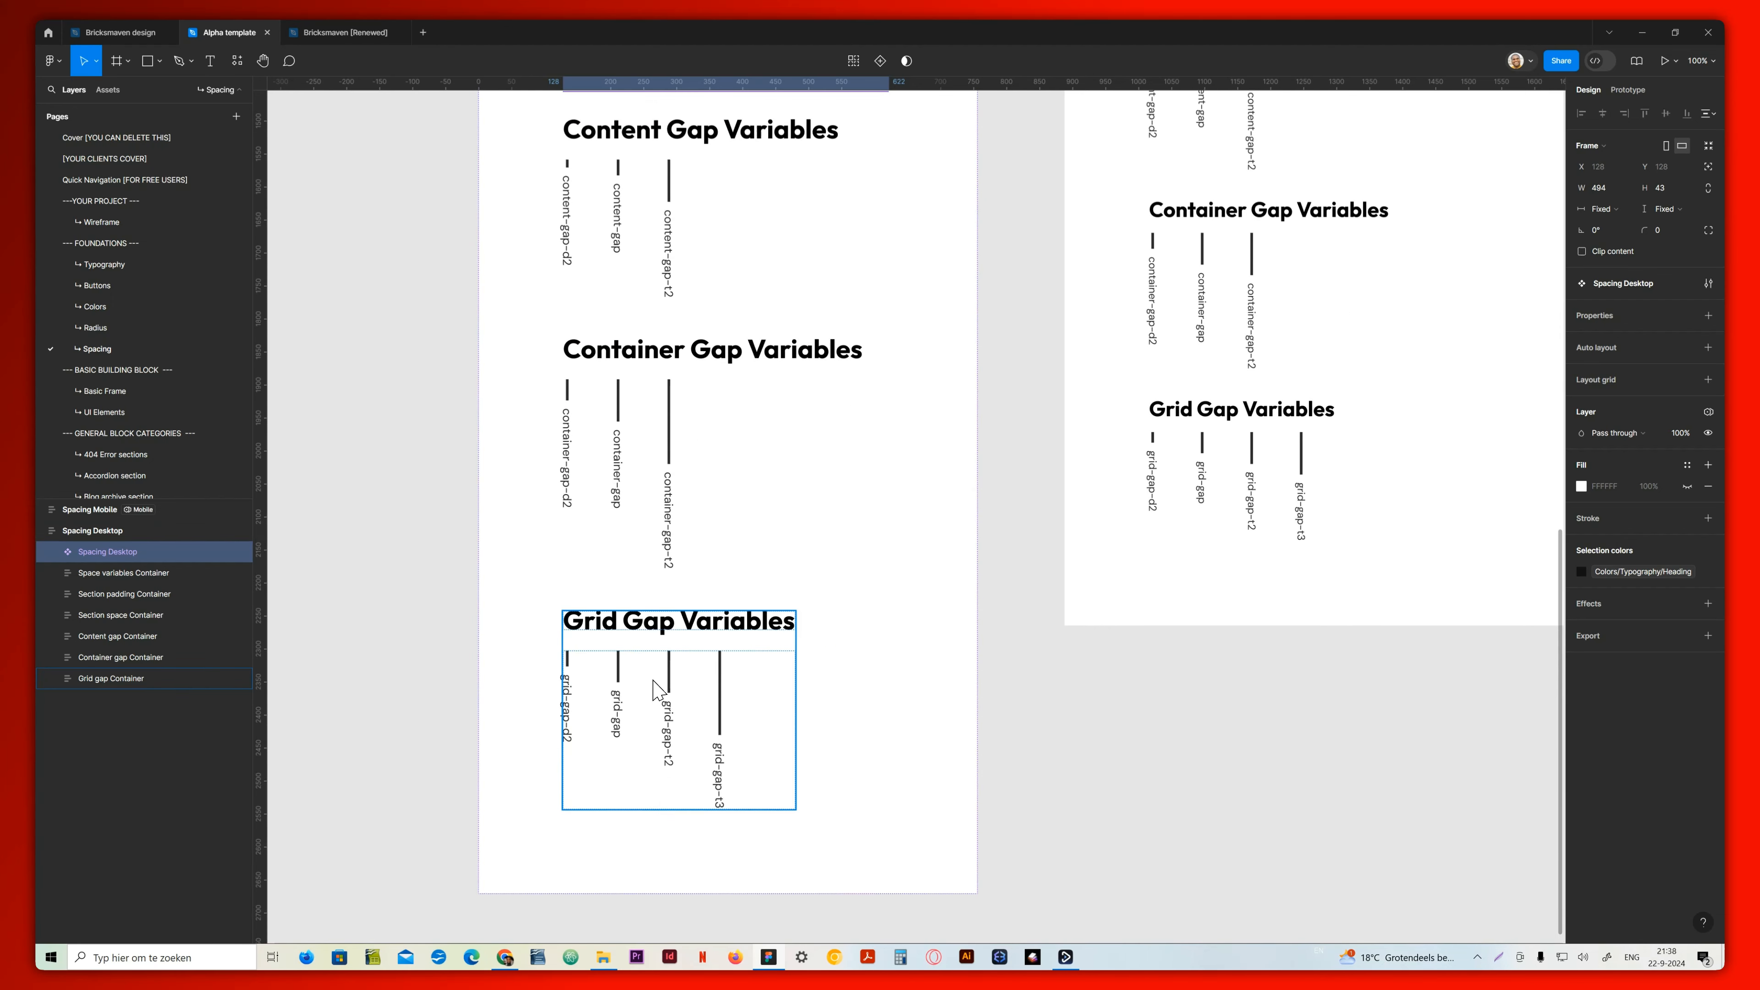
{"action": "scroll", "coordinate": [665, 680], "scroll_direction": "up", "scroll_amount": 20}
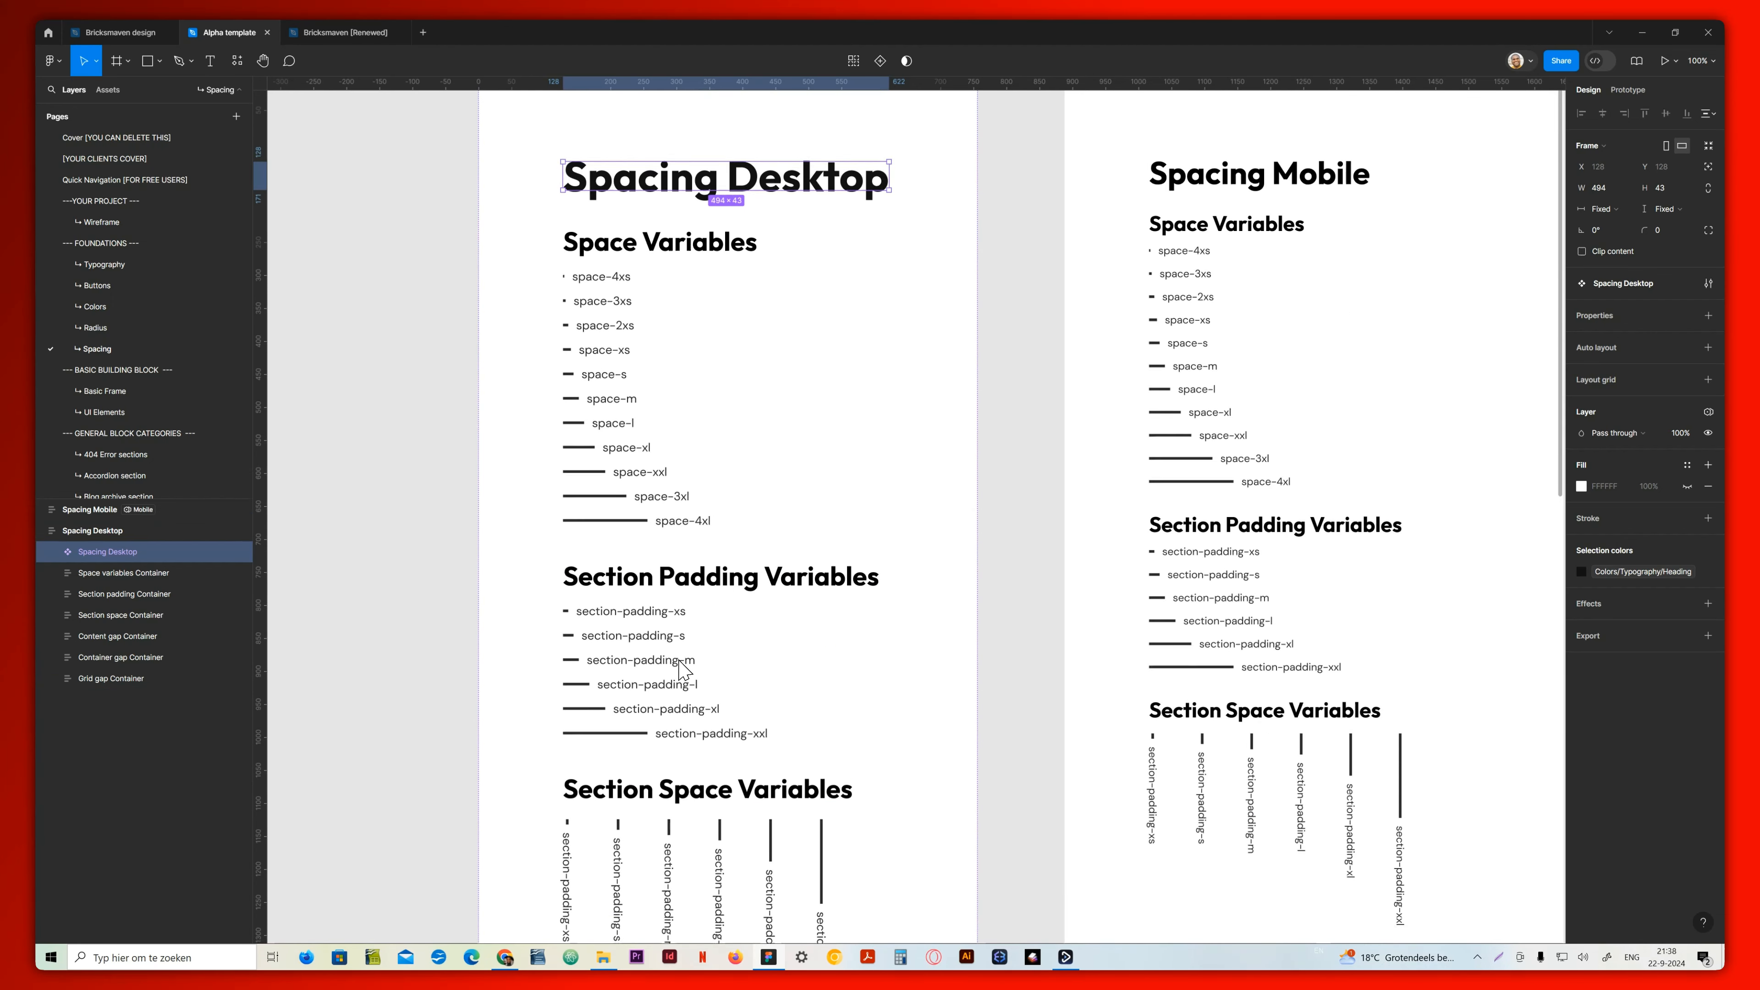
{"action": "scroll", "coordinate": [1081, 547], "scroll_direction": "down", "scroll_amount": 2}
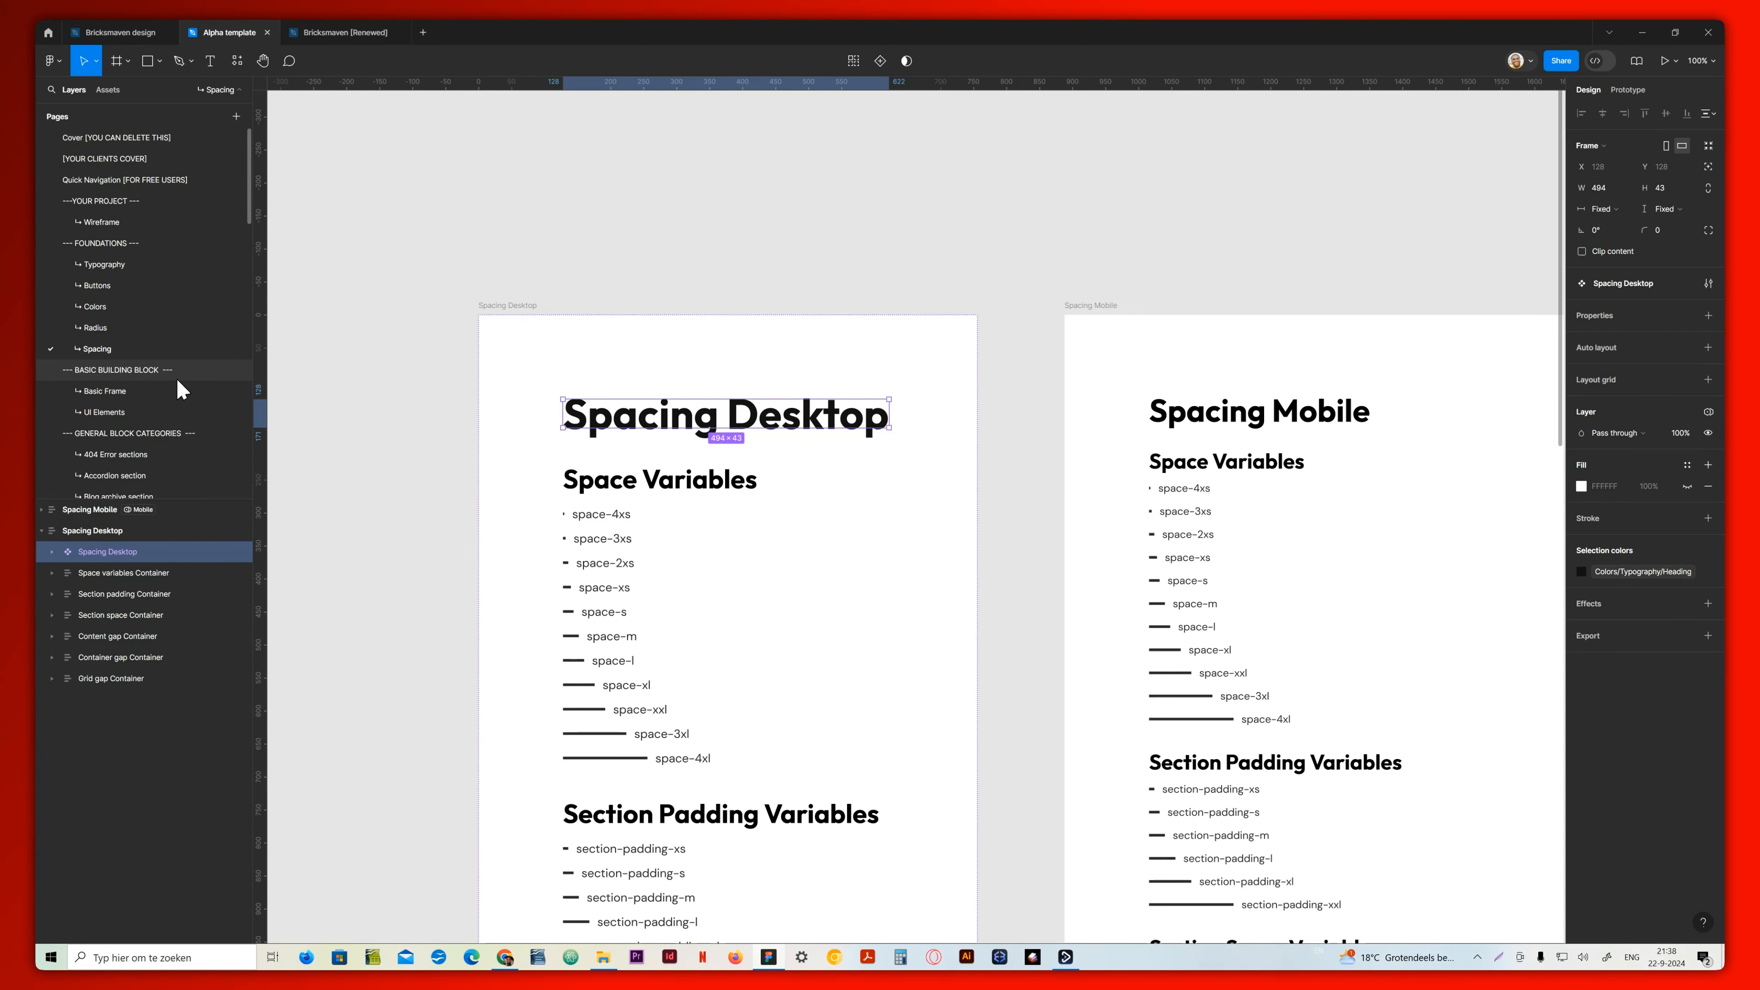
Browse the general block pages for 404 errors, blog archive, blog section, single post, call to action and Coming Soon
{"action": "scroll", "coordinate": [159, 409], "scroll_direction": "down", "scroll_amount": 4}
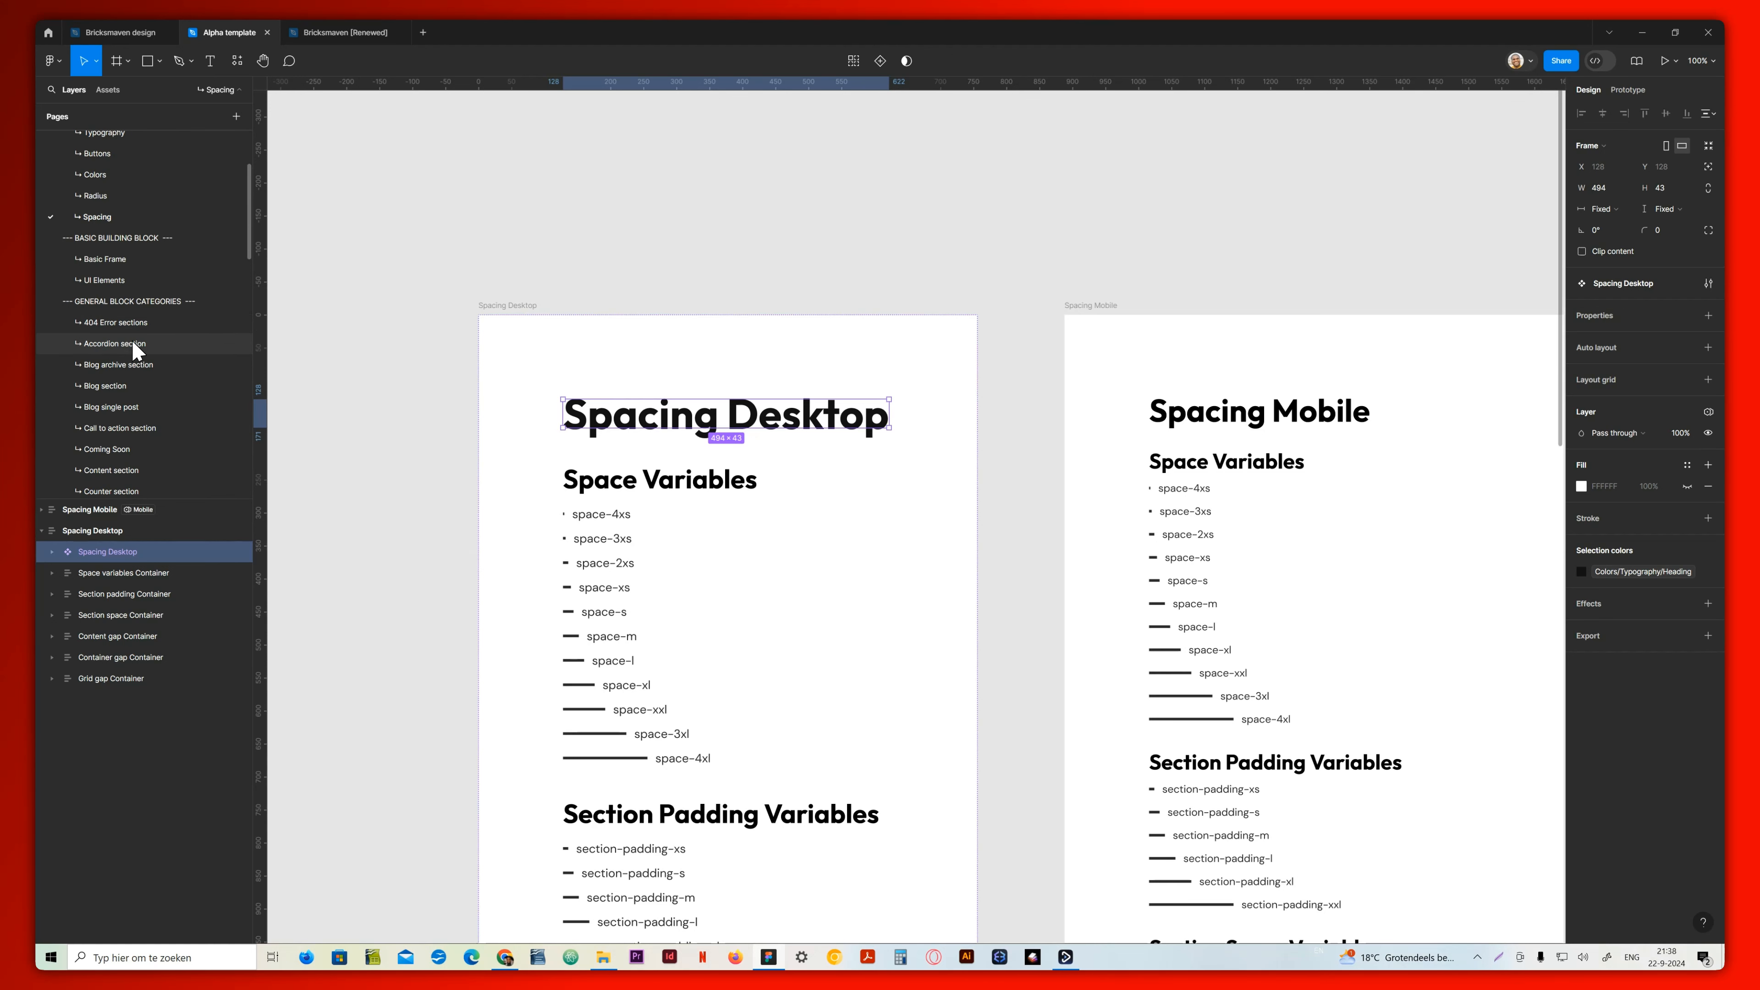
{"action": "left_click", "coordinate": [132, 323]}
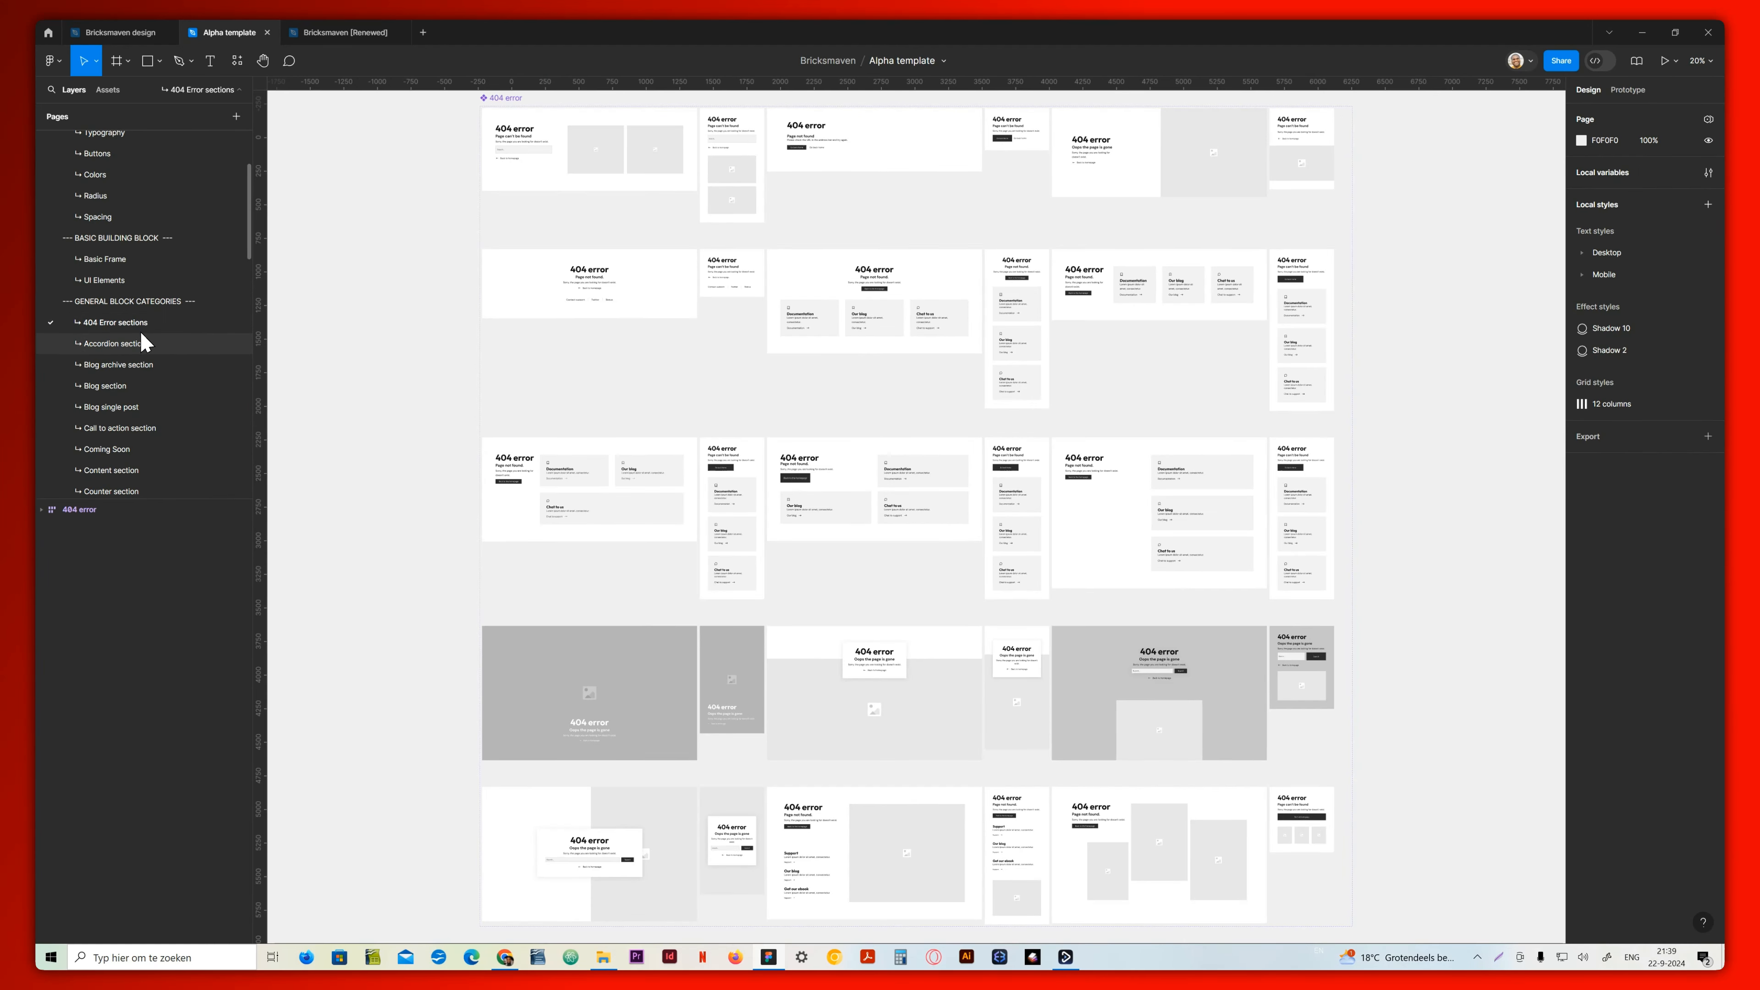
{"action": "left_click", "coordinate": [138, 364]}
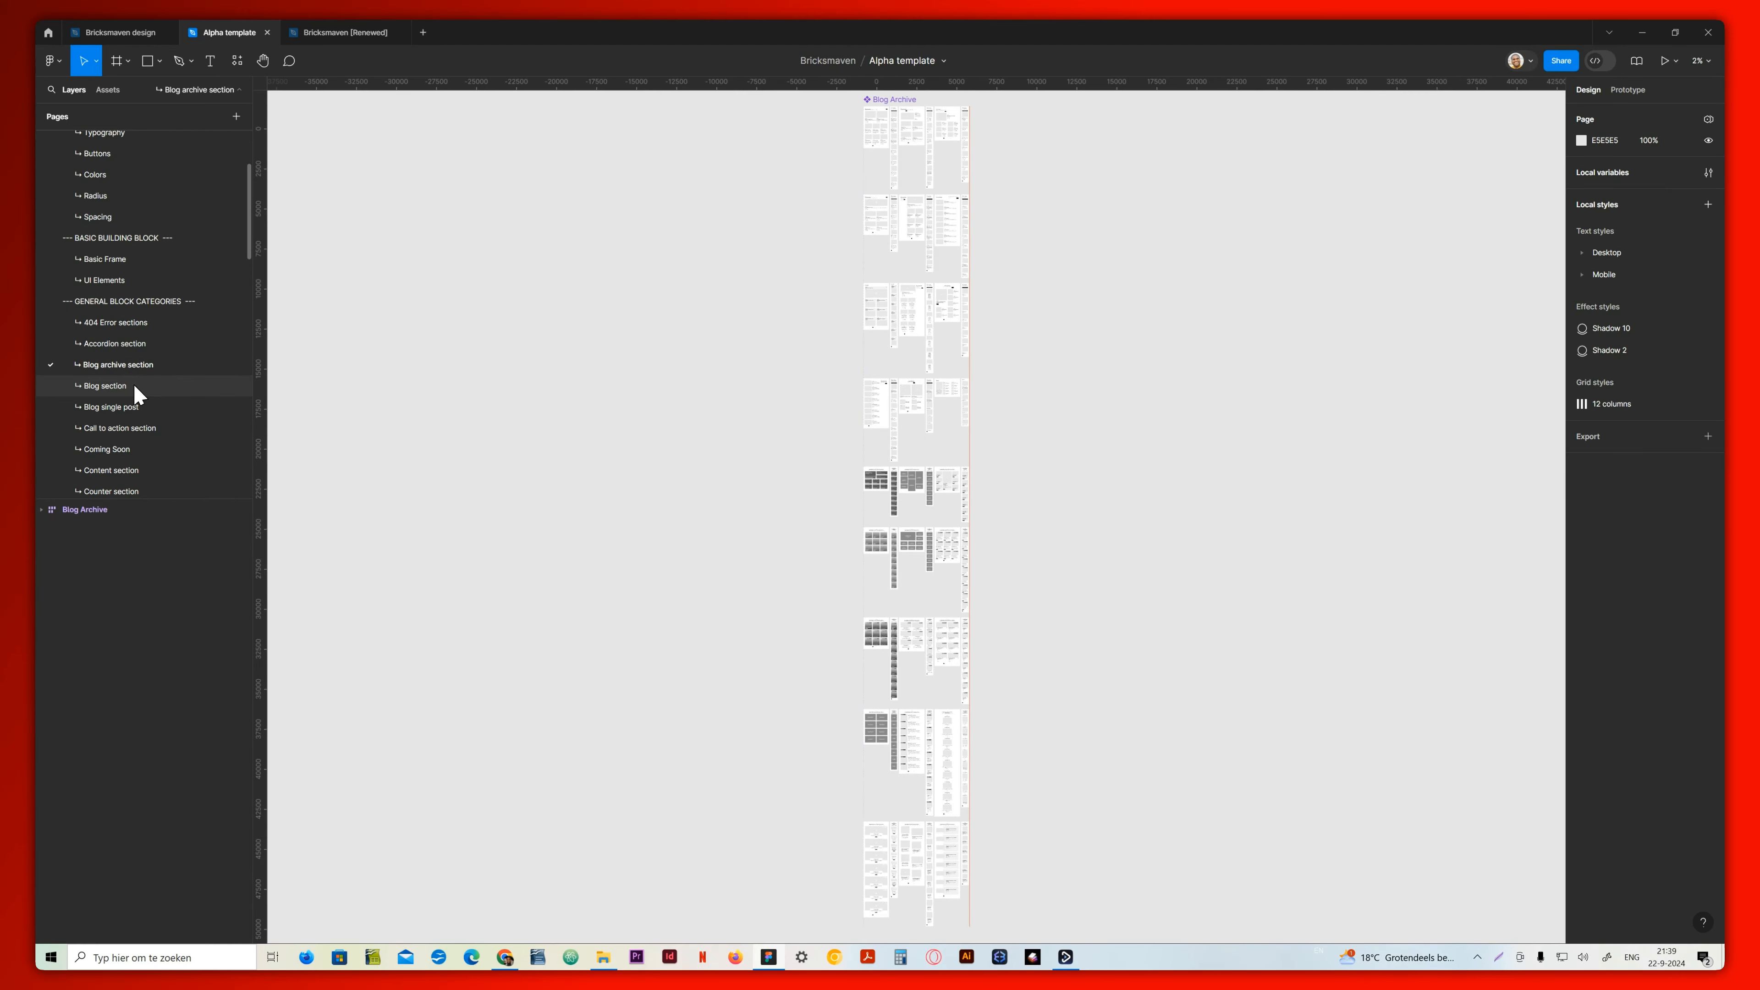
{"action": "left_click", "coordinate": [129, 387]}
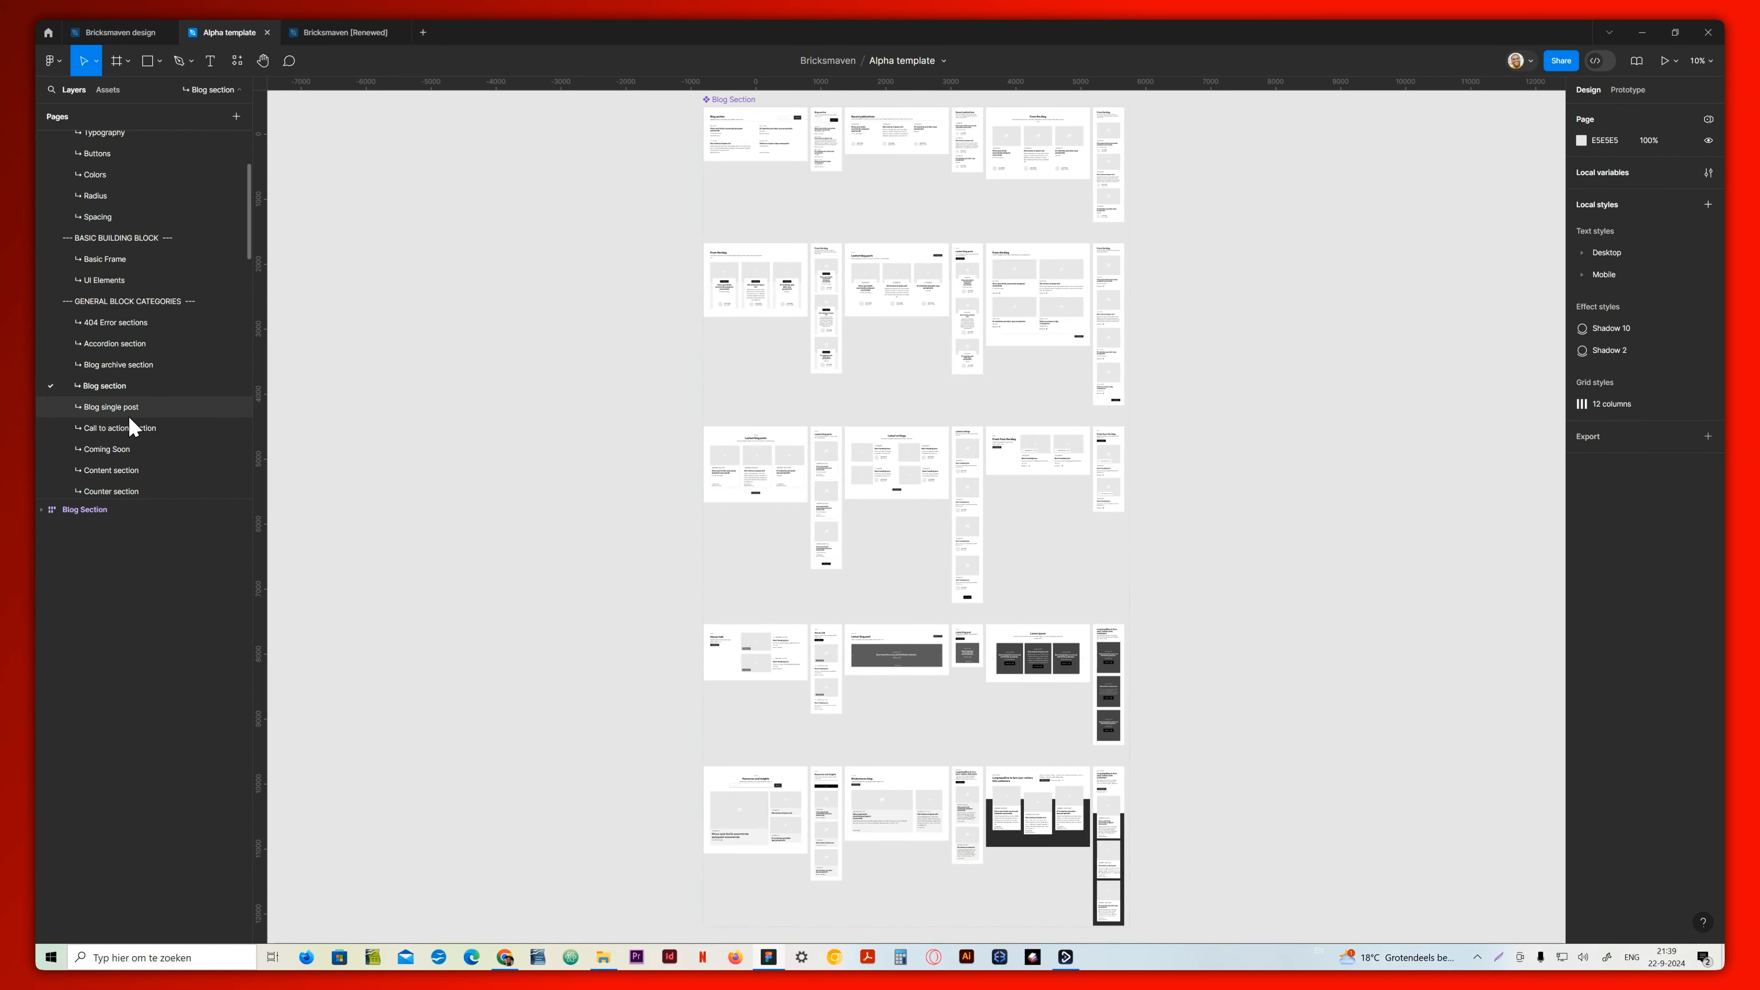
{"action": "left_click", "coordinate": [128, 412]}
{"action": "left_click", "coordinate": [125, 435]}
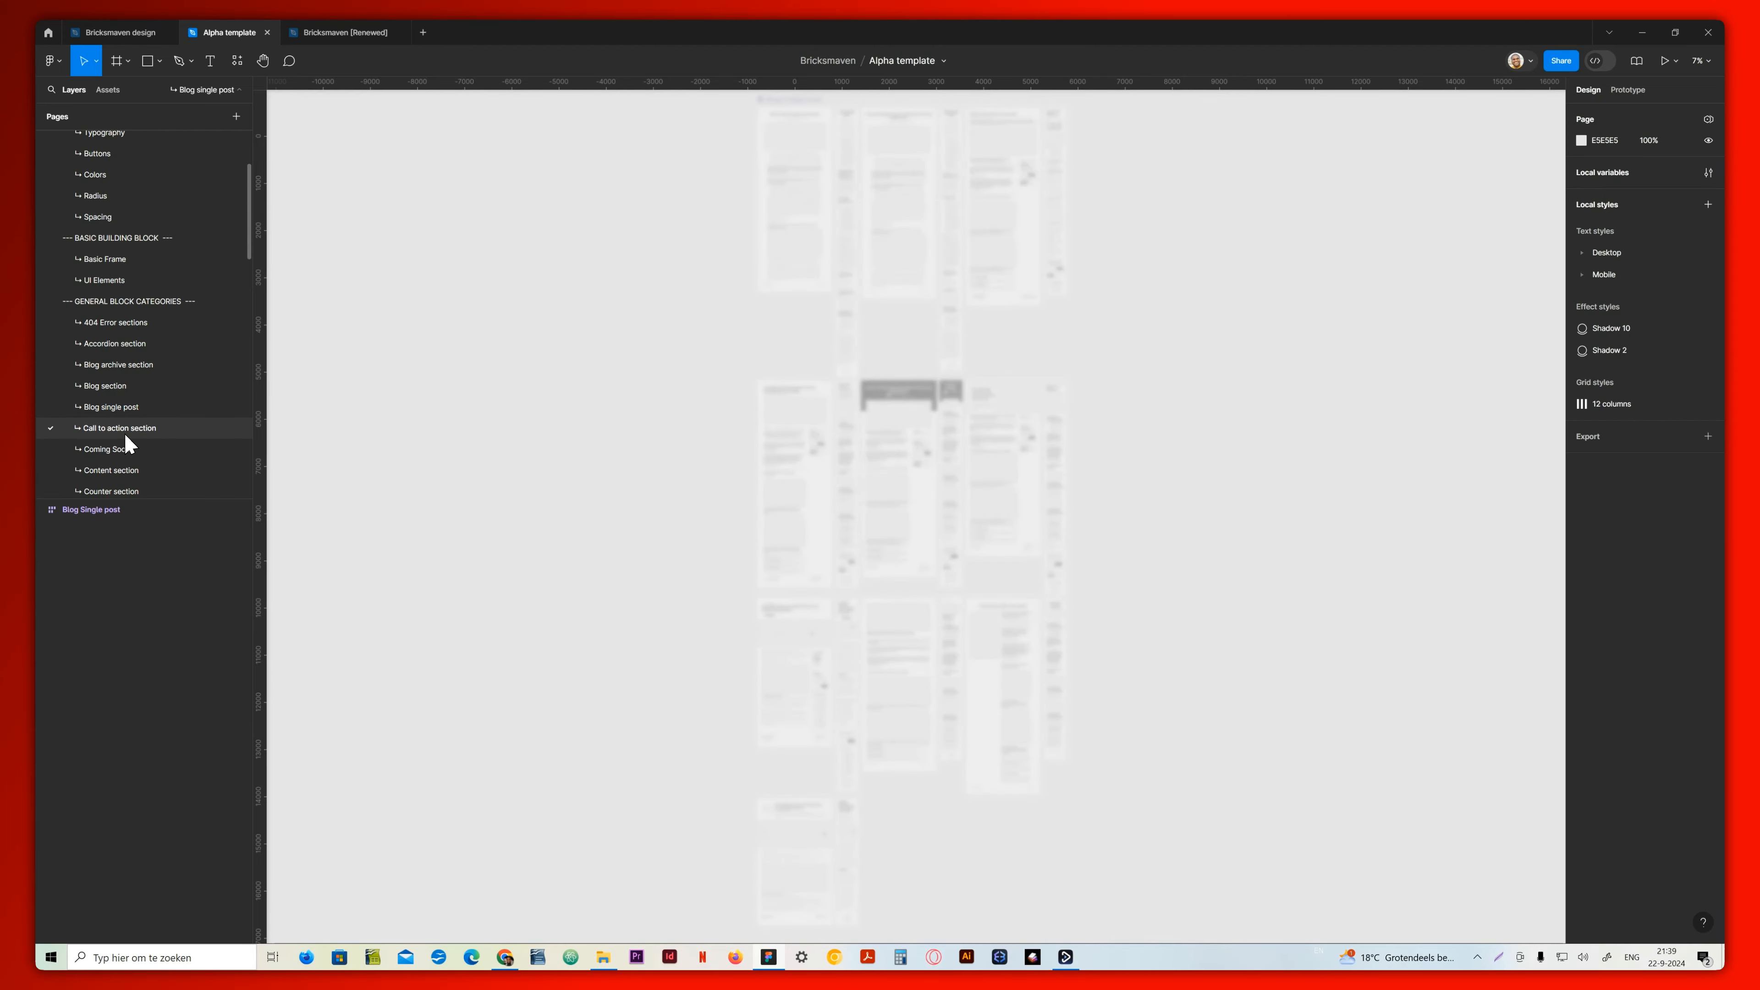
{"action": "left_click", "coordinate": [123, 451]}
View the Content section, Grids & Cards section, Headers and Hero section pages, clearing the selection on the Grids & Cards page
{"action": "scroll", "coordinate": [123, 458], "scroll_direction": "down", "scroll_amount": 3}
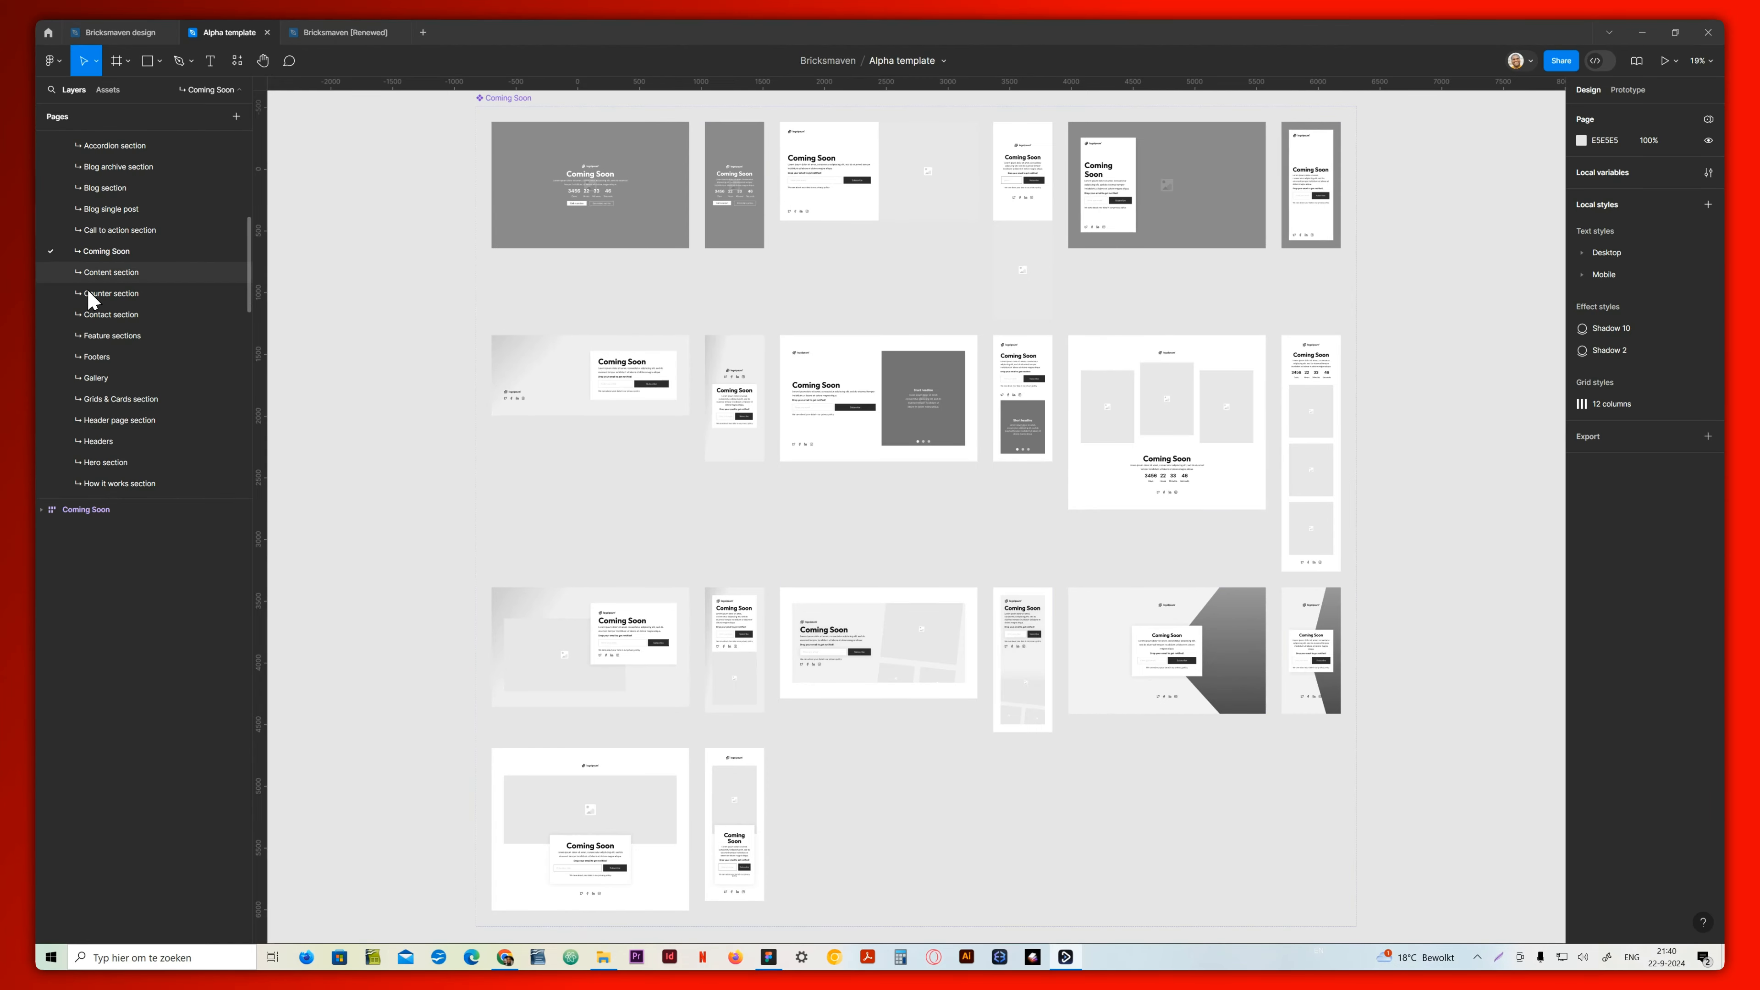
{"action": "left_click", "coordinate": [109, 273]}
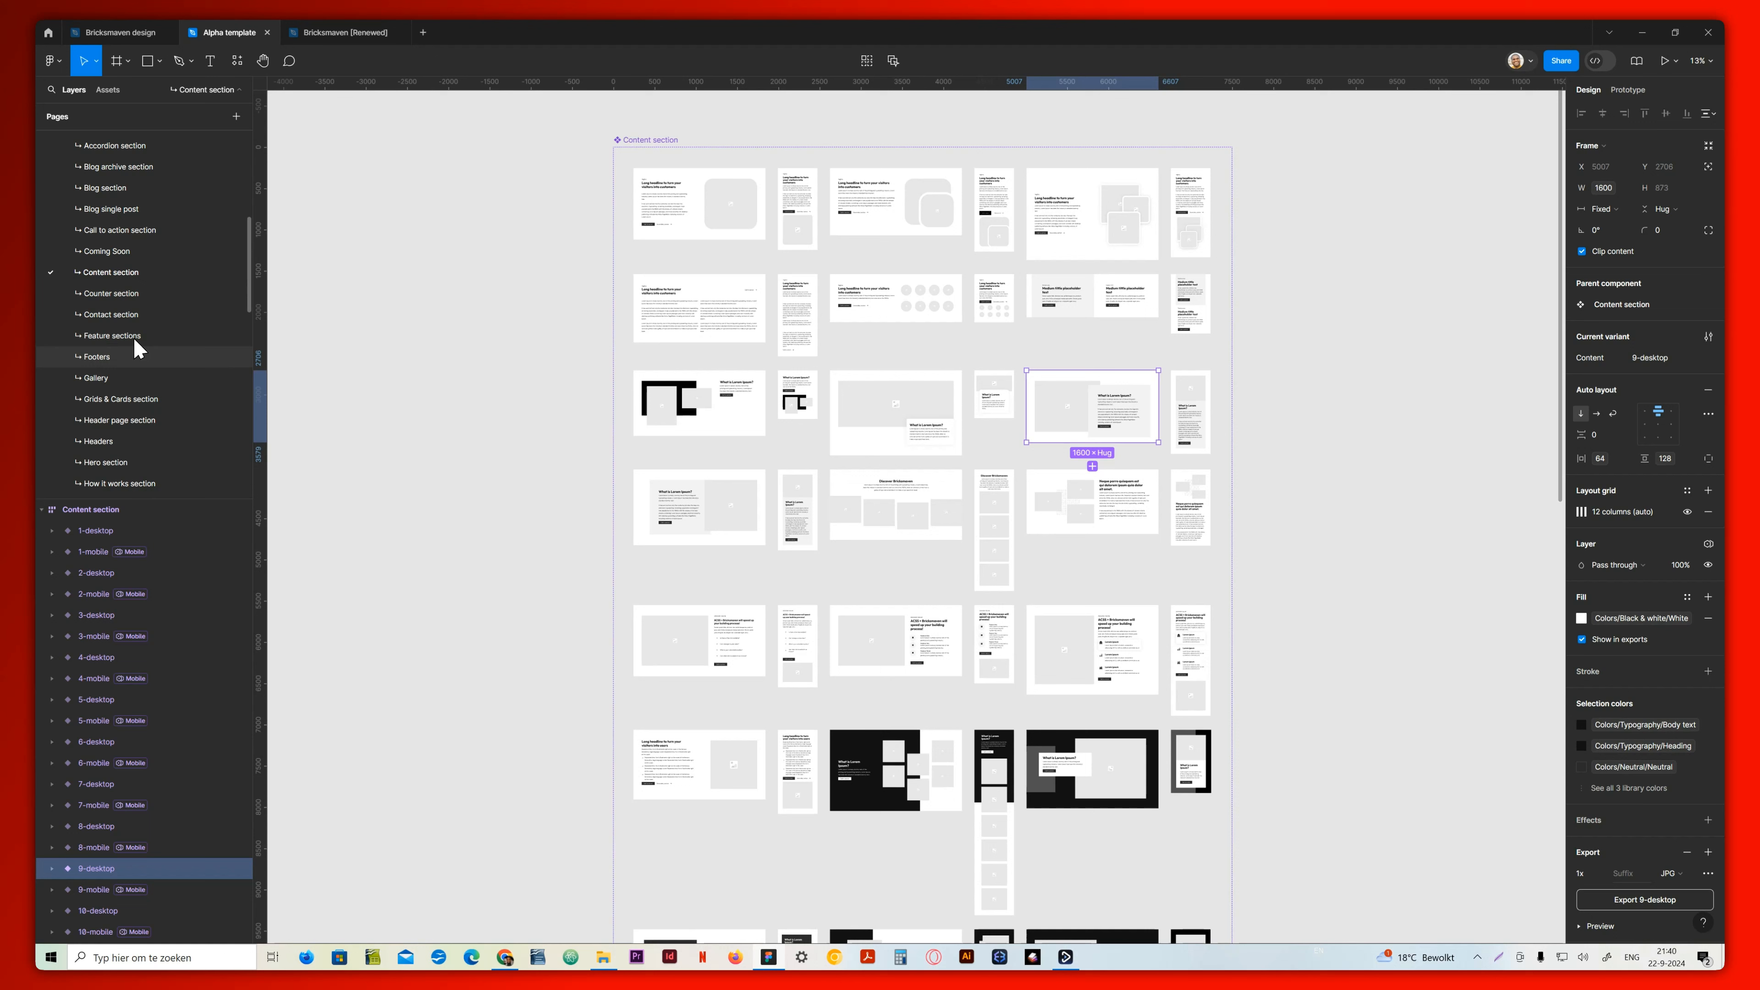
{"action": "left_click", "coordinate": [119, 406]}
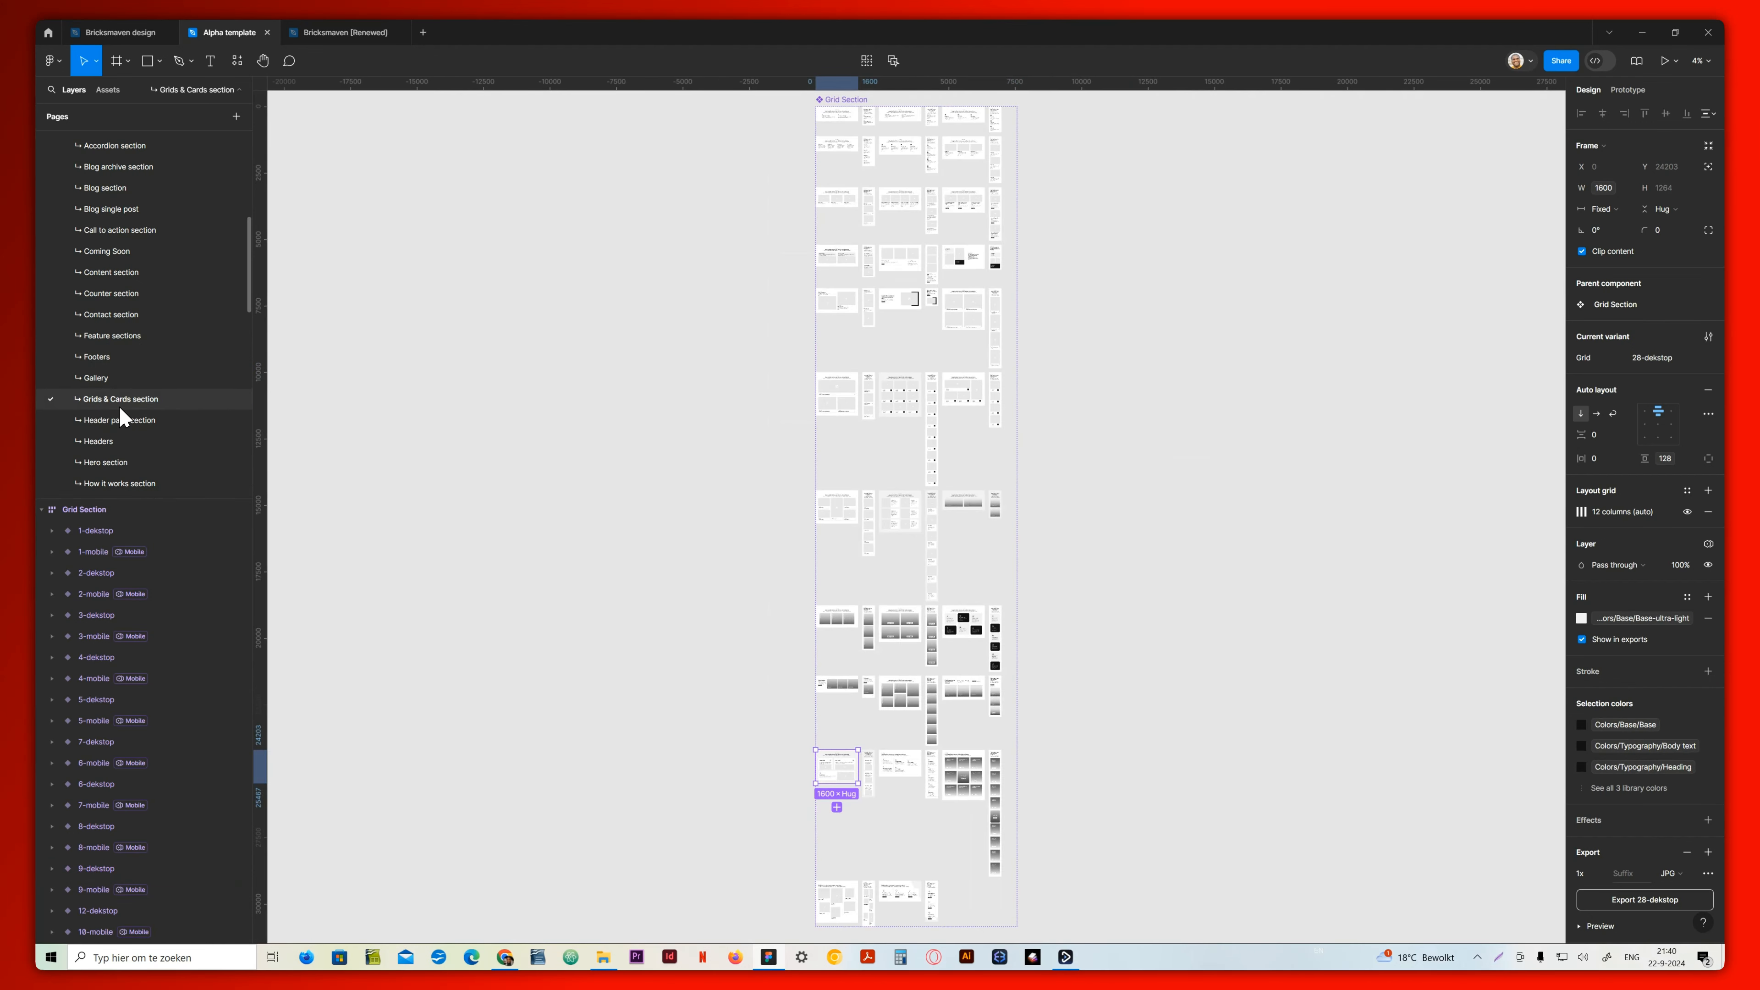
{"action": "left_click", "coordinate": [547, 581]}
{"action": "left_click", "coordinate": [1007, 350]}
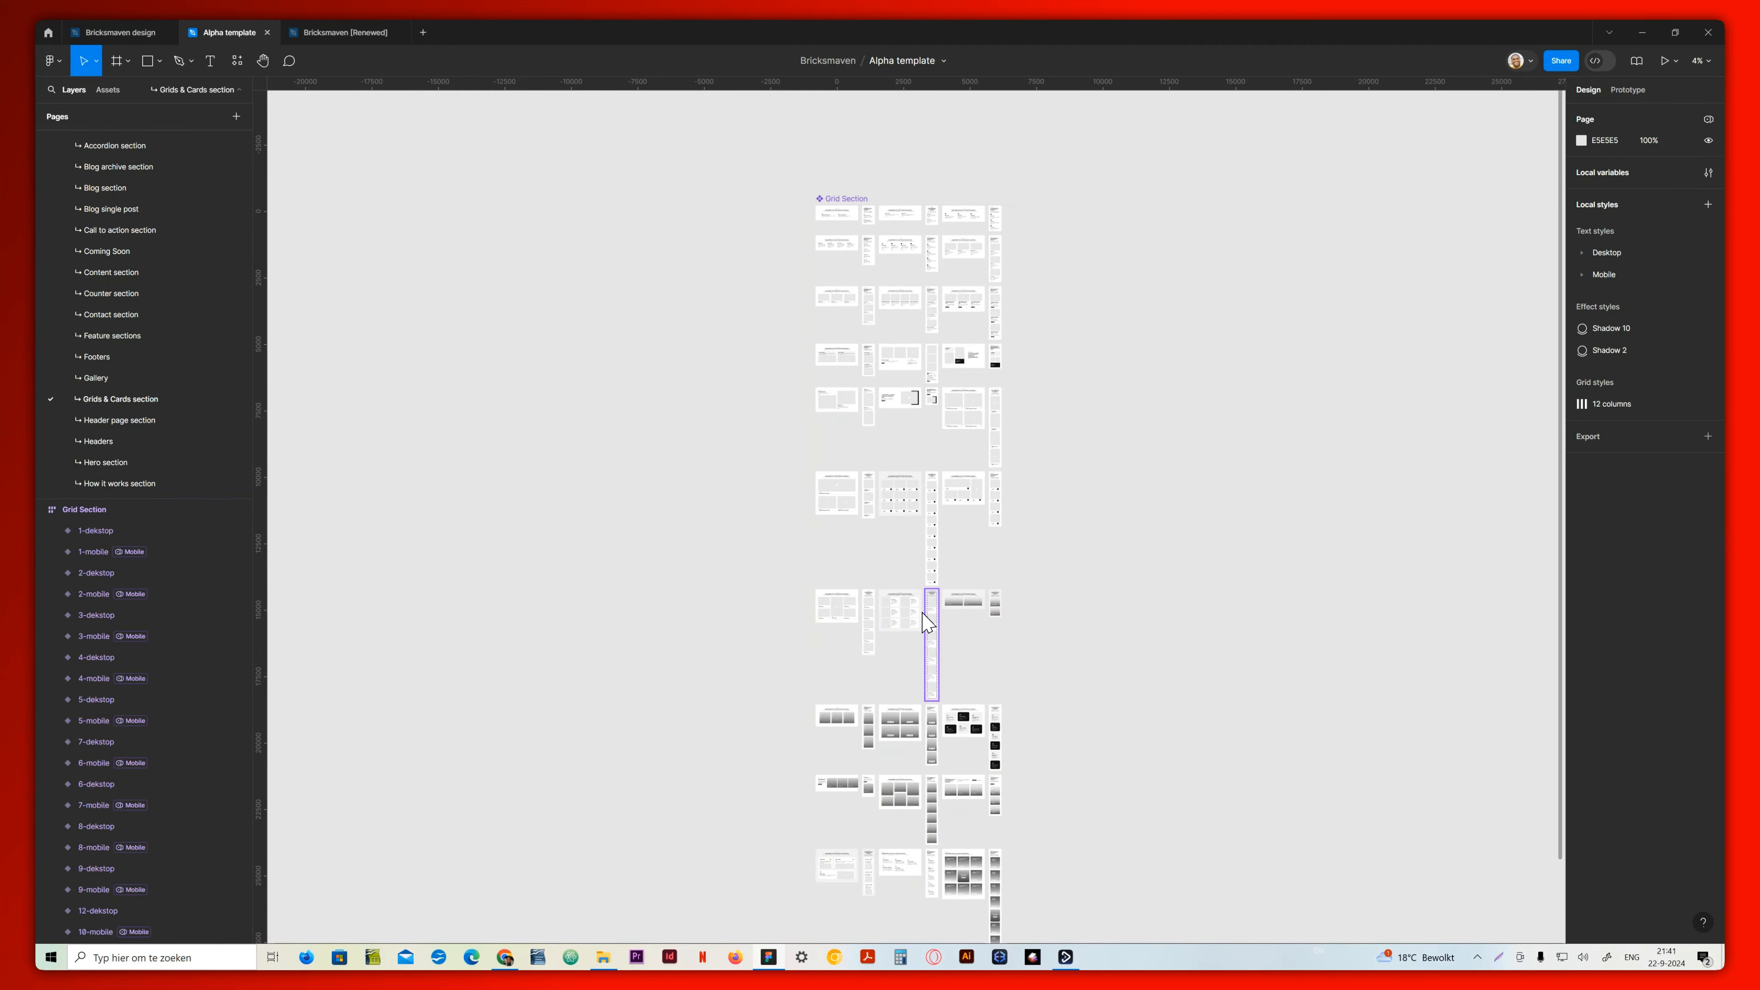
{"action": "left_click", "coordinate": [122, 442]}
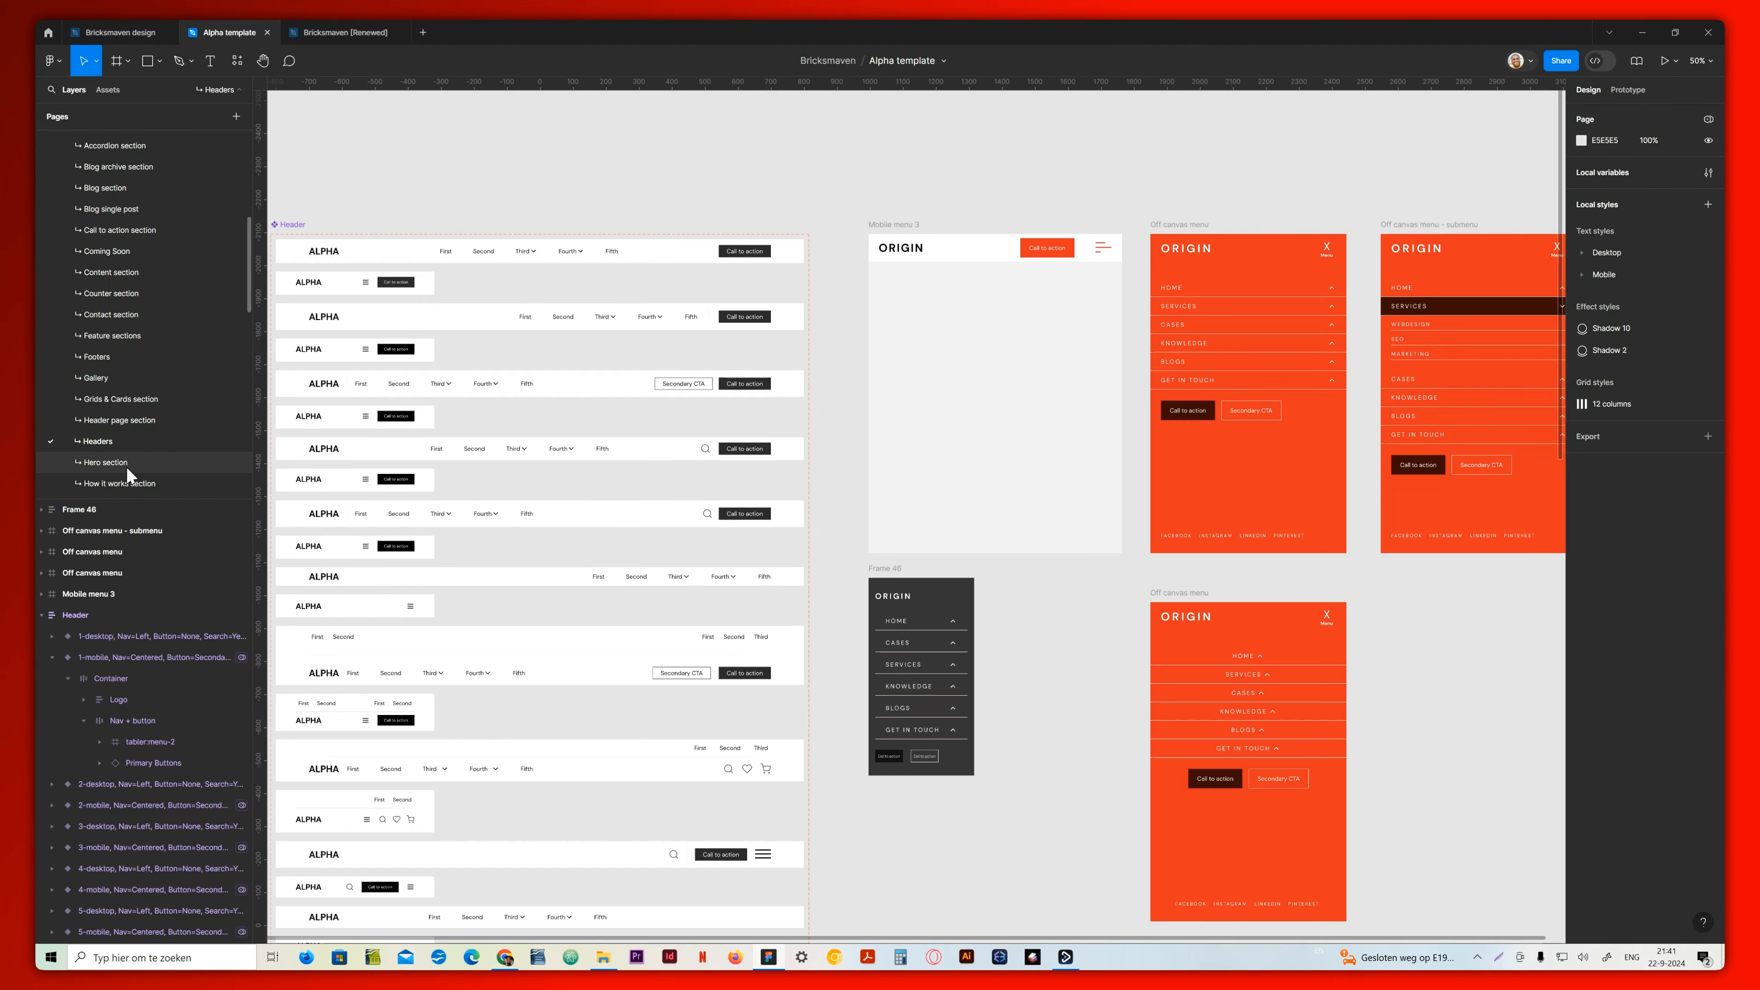
{"action": "left_click", "coordinate": [127, 467]}
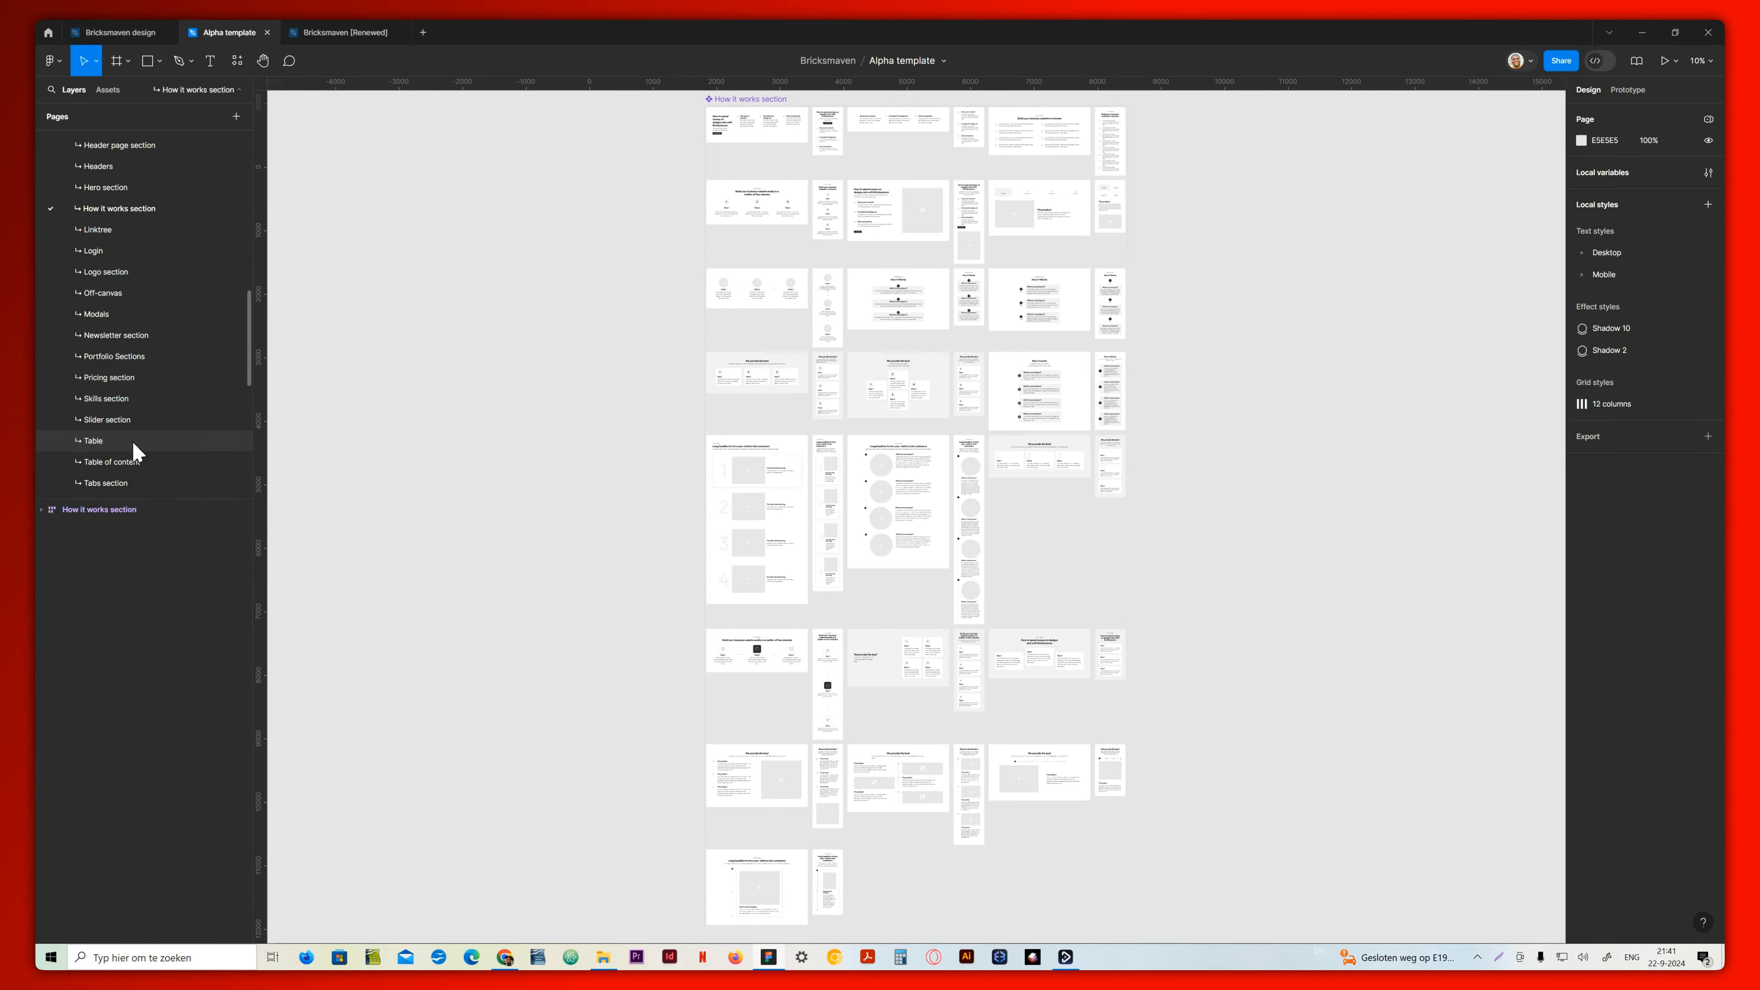
Open the Pricing section page and expand the Pricing component's layers to view its hidden variants
{"action": "left_click", "coordinate": [132, 378]}
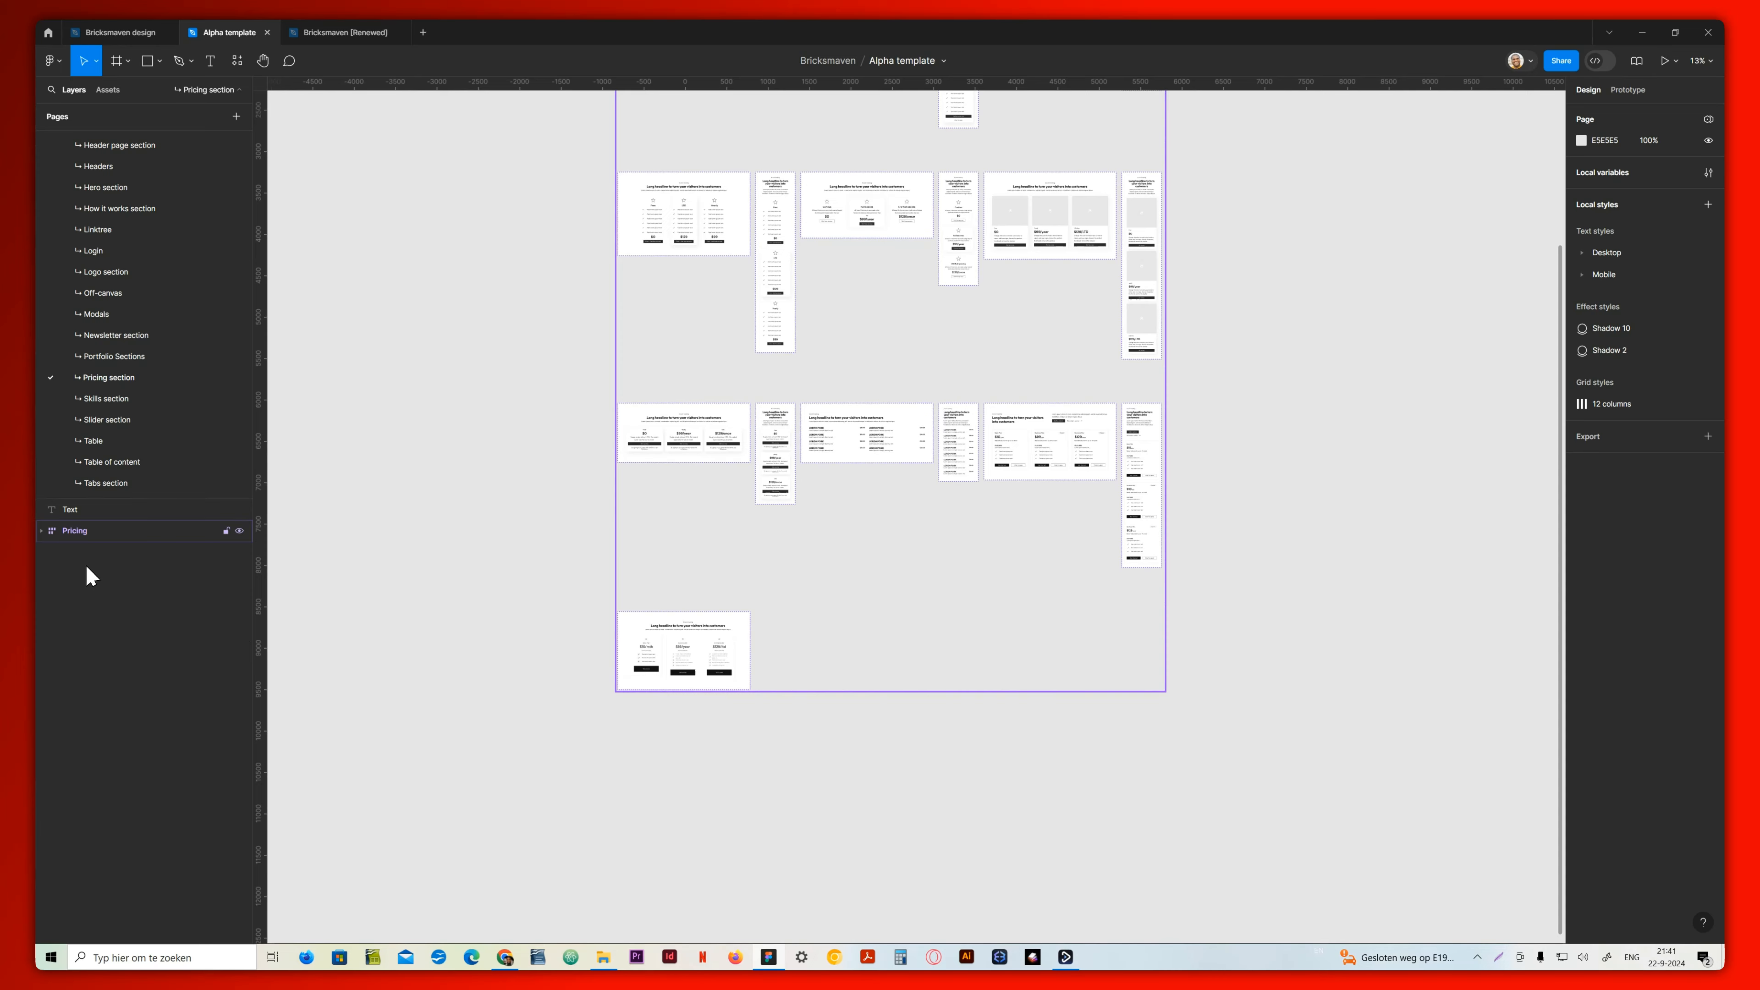
{"action": "left_click", "coordinate": [42, 530]}
{"action": "scroll", "coordinate": [83, 624], "scroll_direction": "down", "scroll_amount": 5}
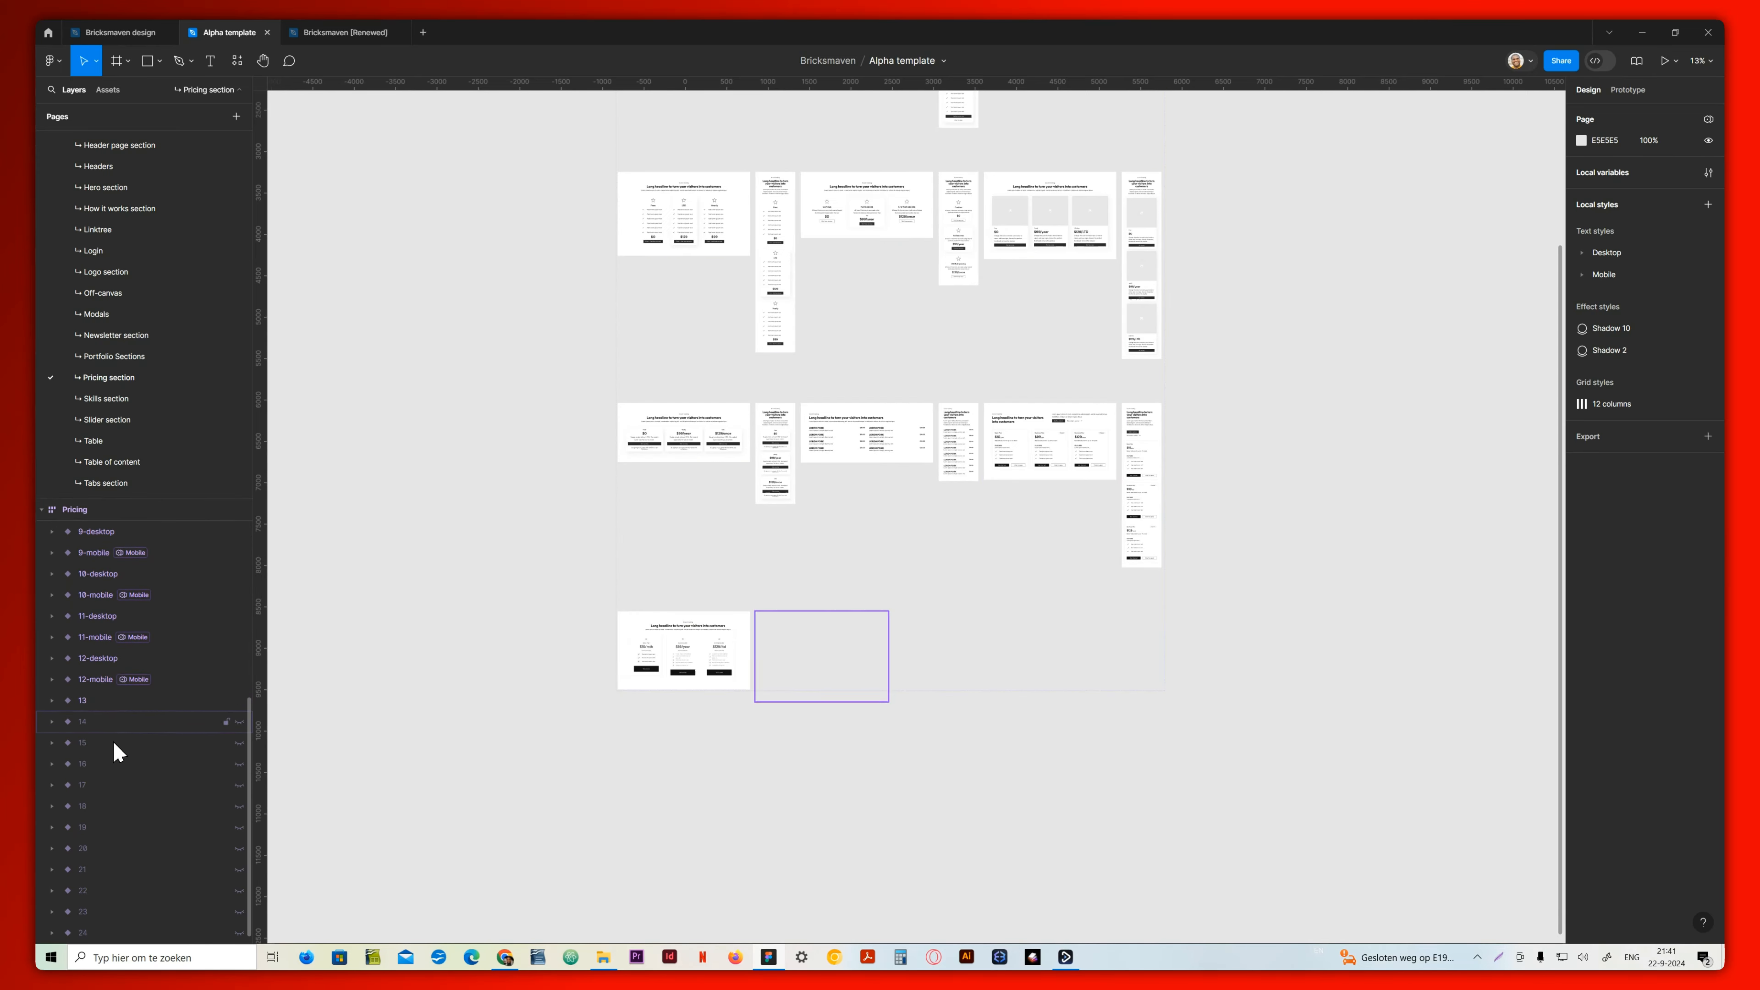
Show the hidden Pricing variants 14 to 17 on the canvas briefly and hide all four again
{"action": "left_click", "coordinate": [239, 722]}
{"action": "left_click", "coordinate": [239, 743]}
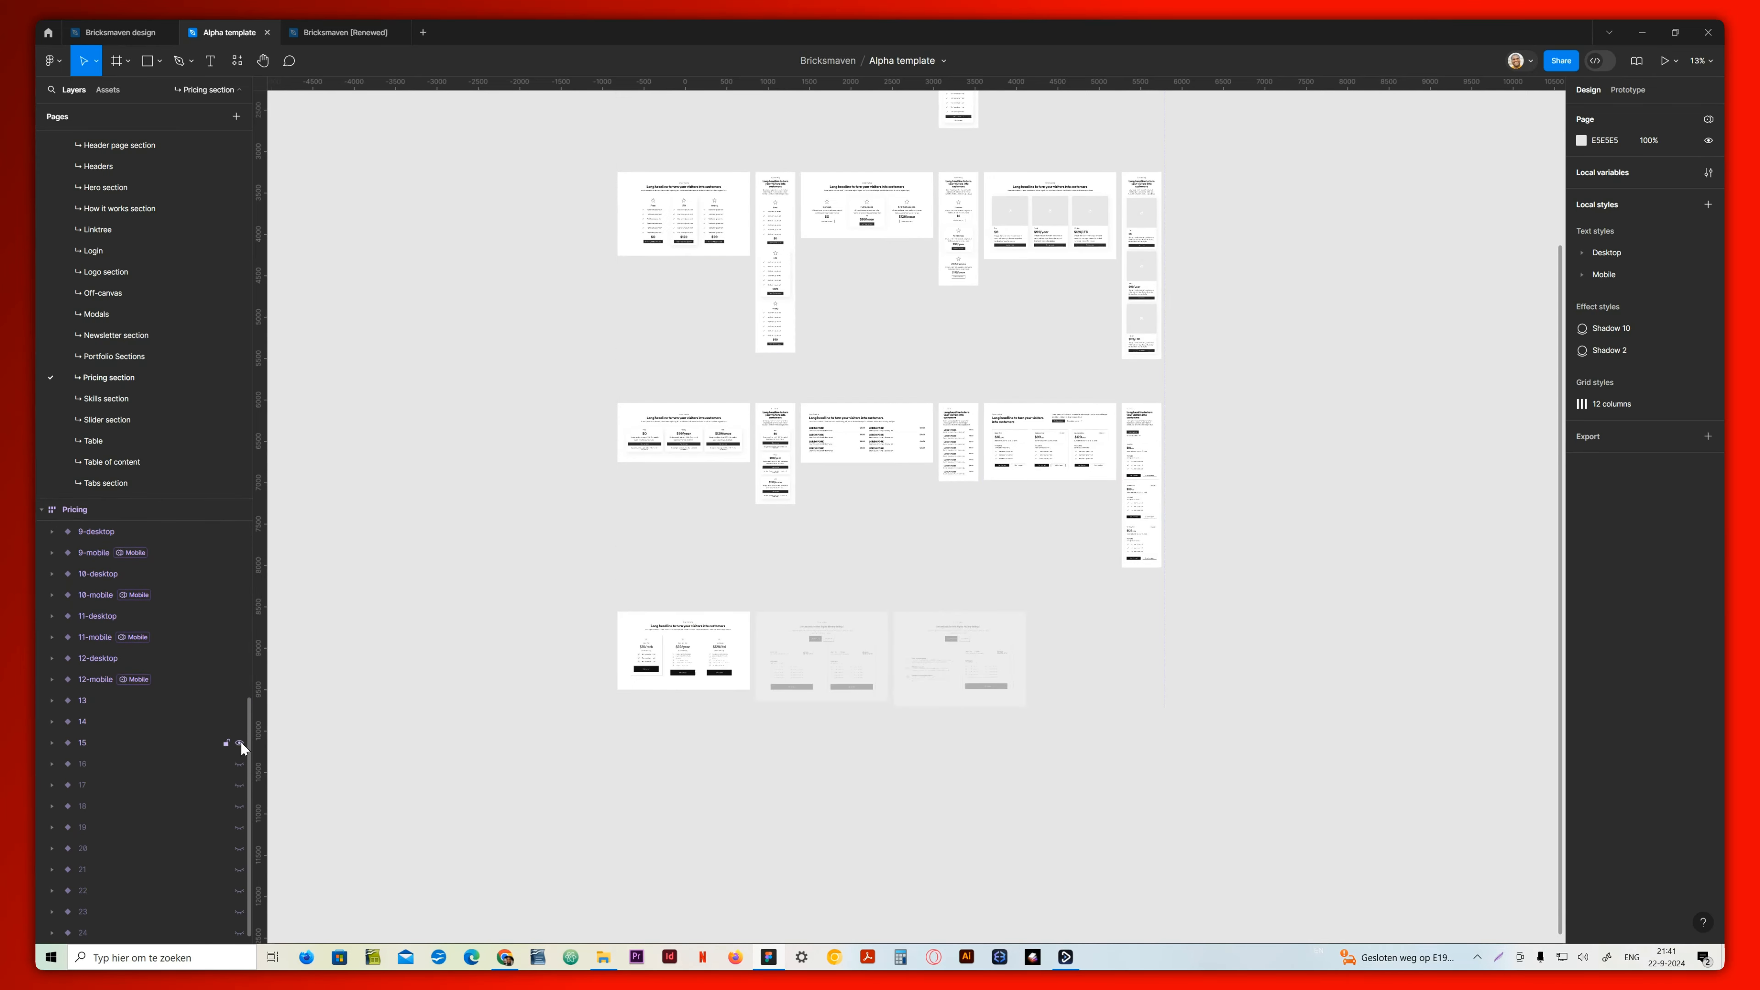
{"action": "left_click", "coordinate": [239, 763]}
{"action": "left_click", "coordinate": [240, 785]}
{"action": "left_click", "coordinate": [239, 785]}
{"action": "left_click", "coordinate": [239, 763]}
{"action": "left_click", "coordinate": [239, 743]}
{"action": "left_click", "coordinate": [239, 722]}
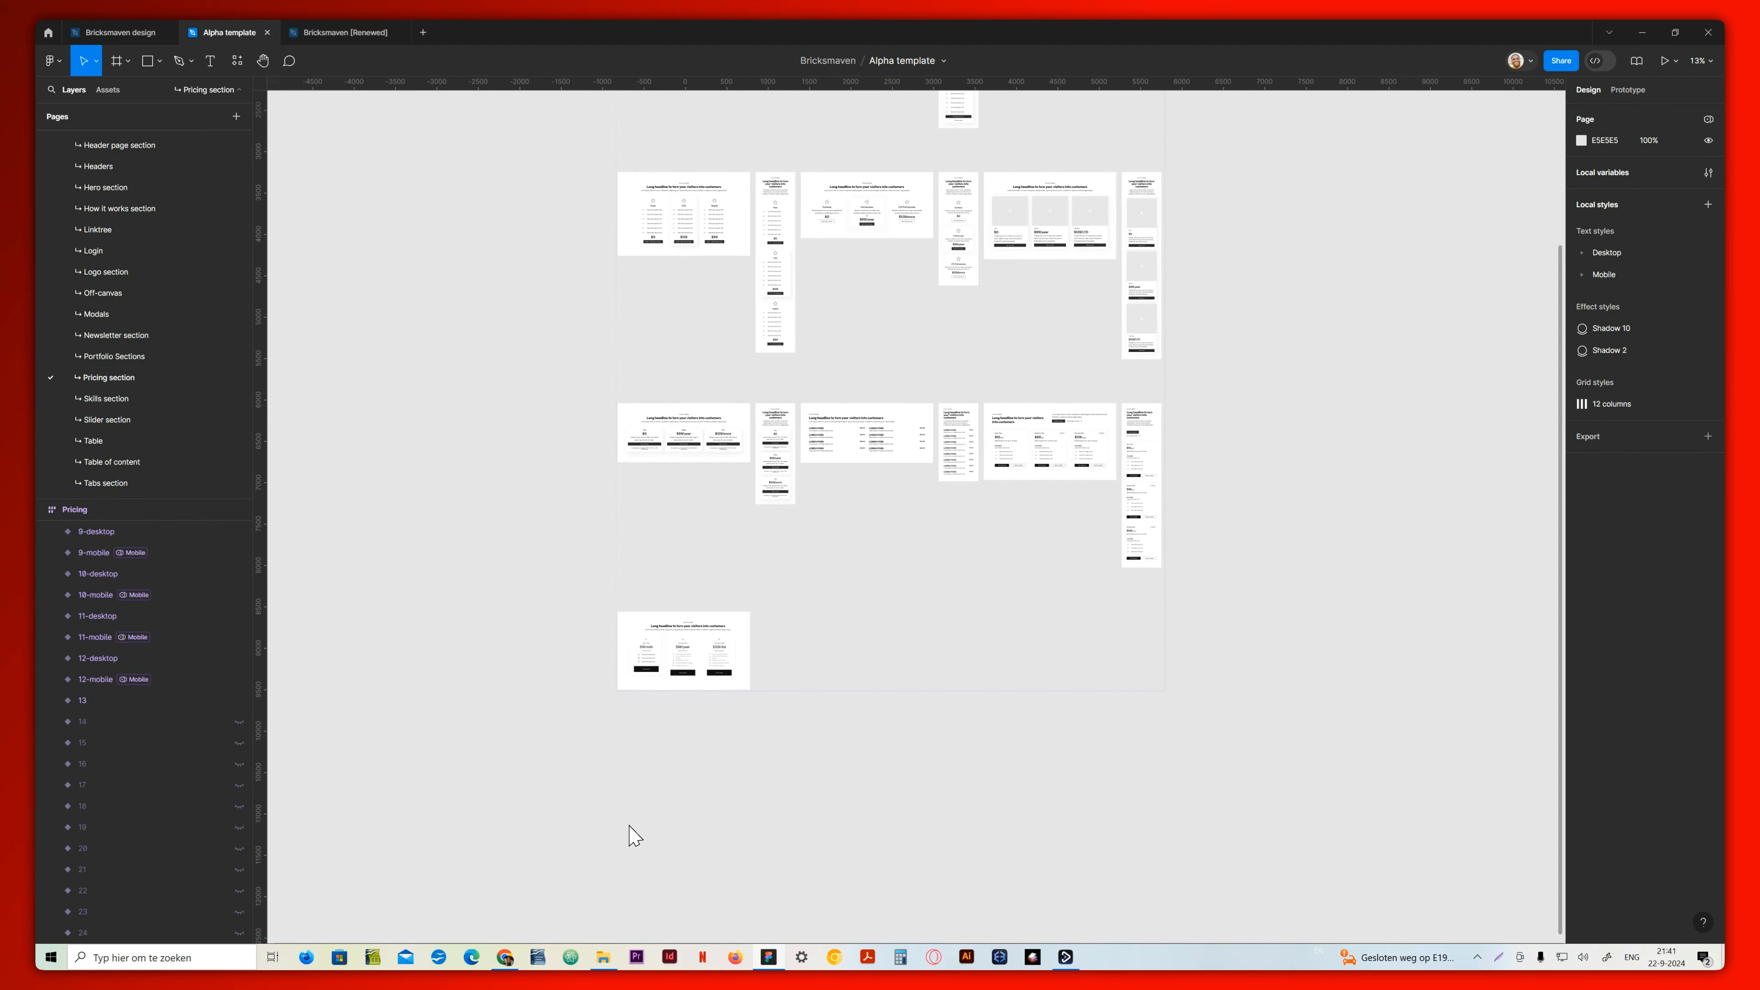
Browse the WooCommerce block categories from the divider page through Breadcrumb, Cart notice, Cart Page and Category Sections
{"action": "scroll", "coordinate": [688, 730], "scroll_direction": "up", "scroll_amount": 10}
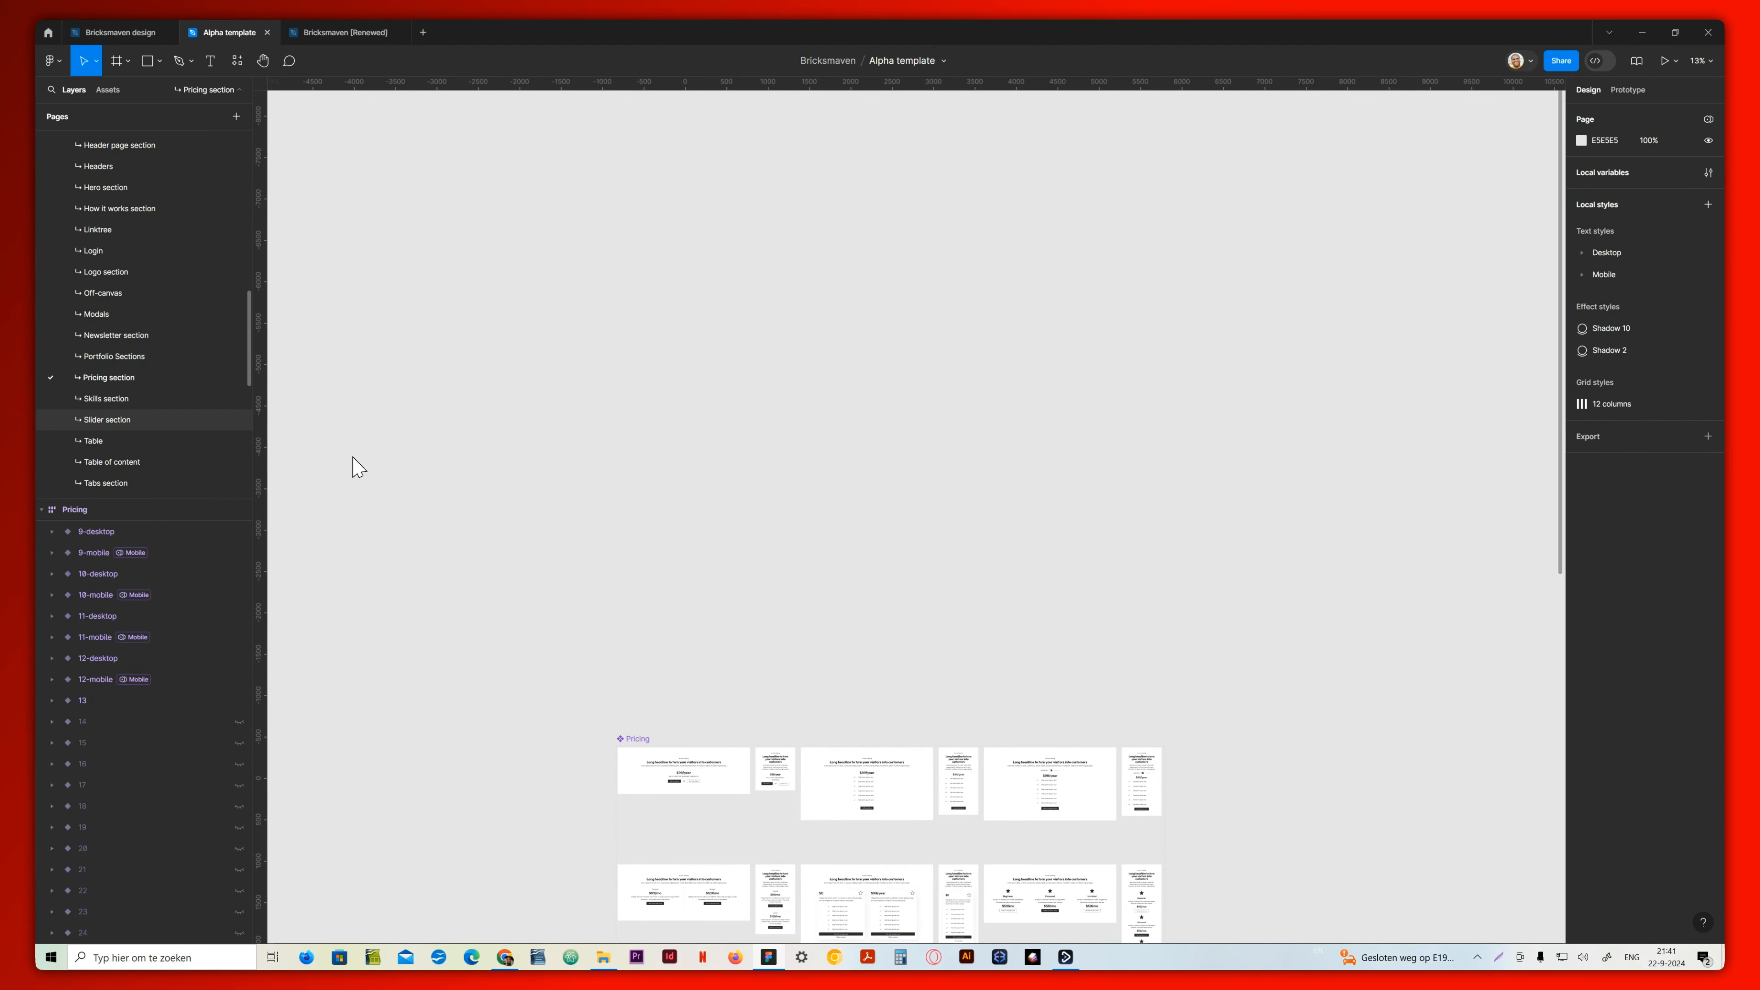
{"action": "scroll", "coordinate": [173, 433], "scroll_direction": "down", "scroll_amount": 4}
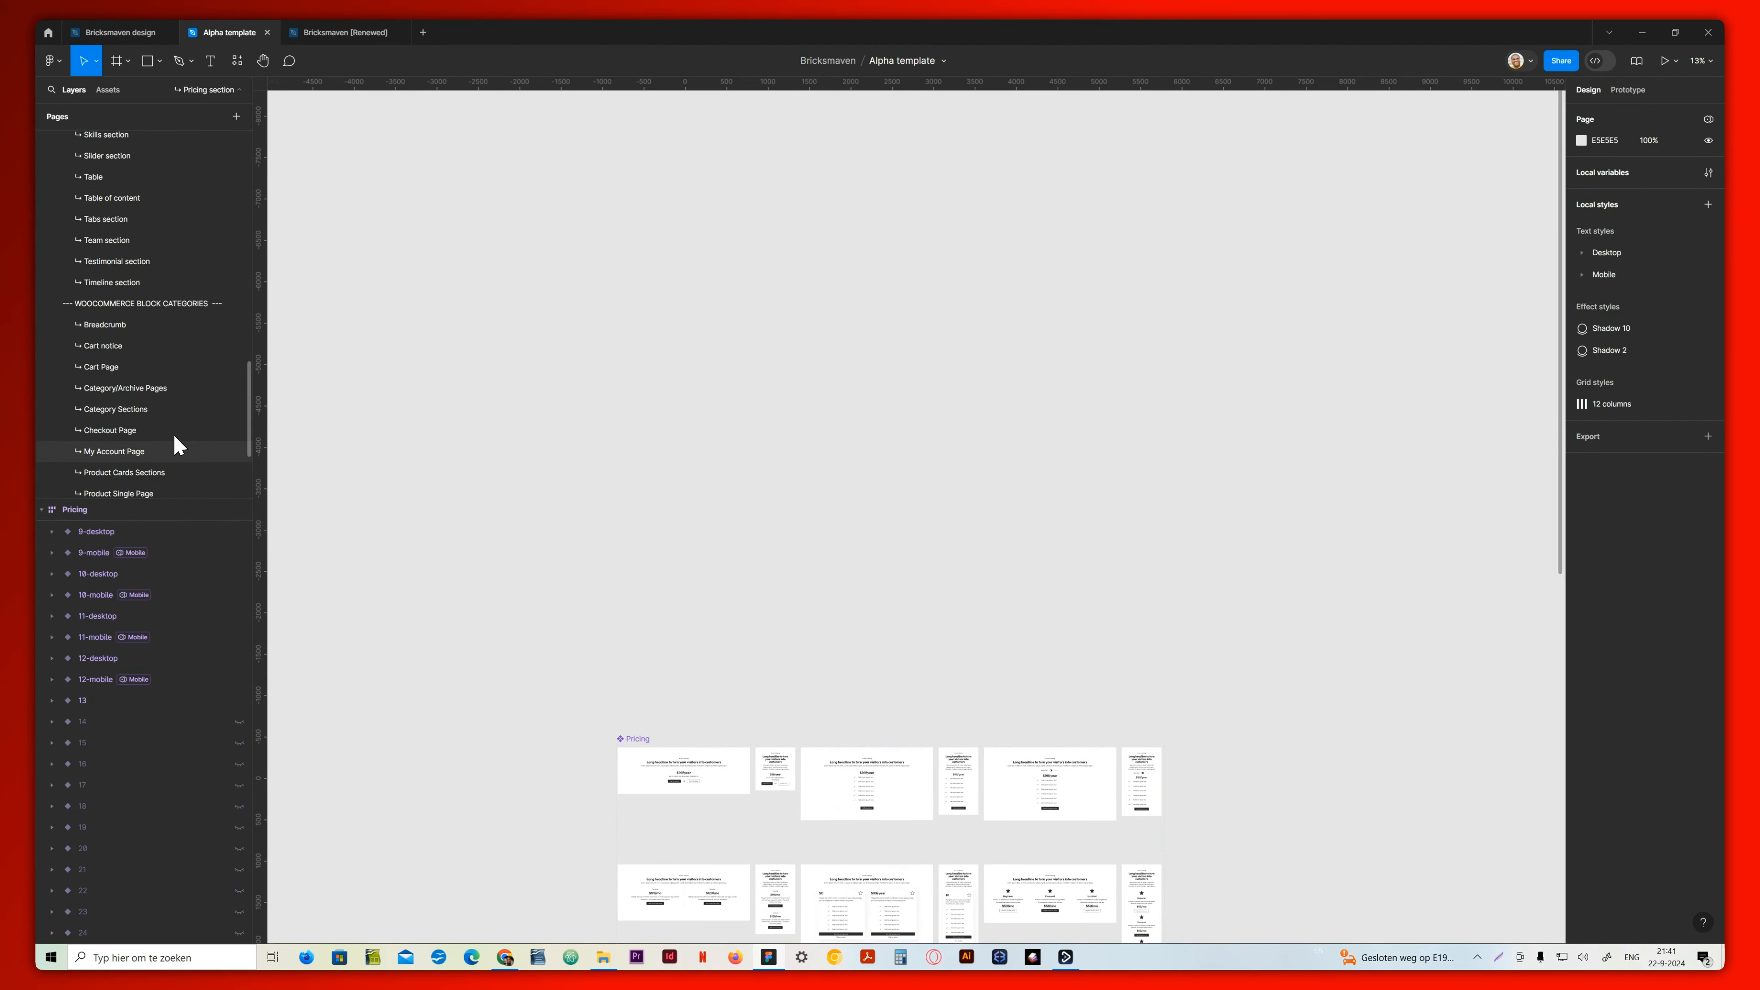
{"action": "left_click", "coordinate": [159, 309]}
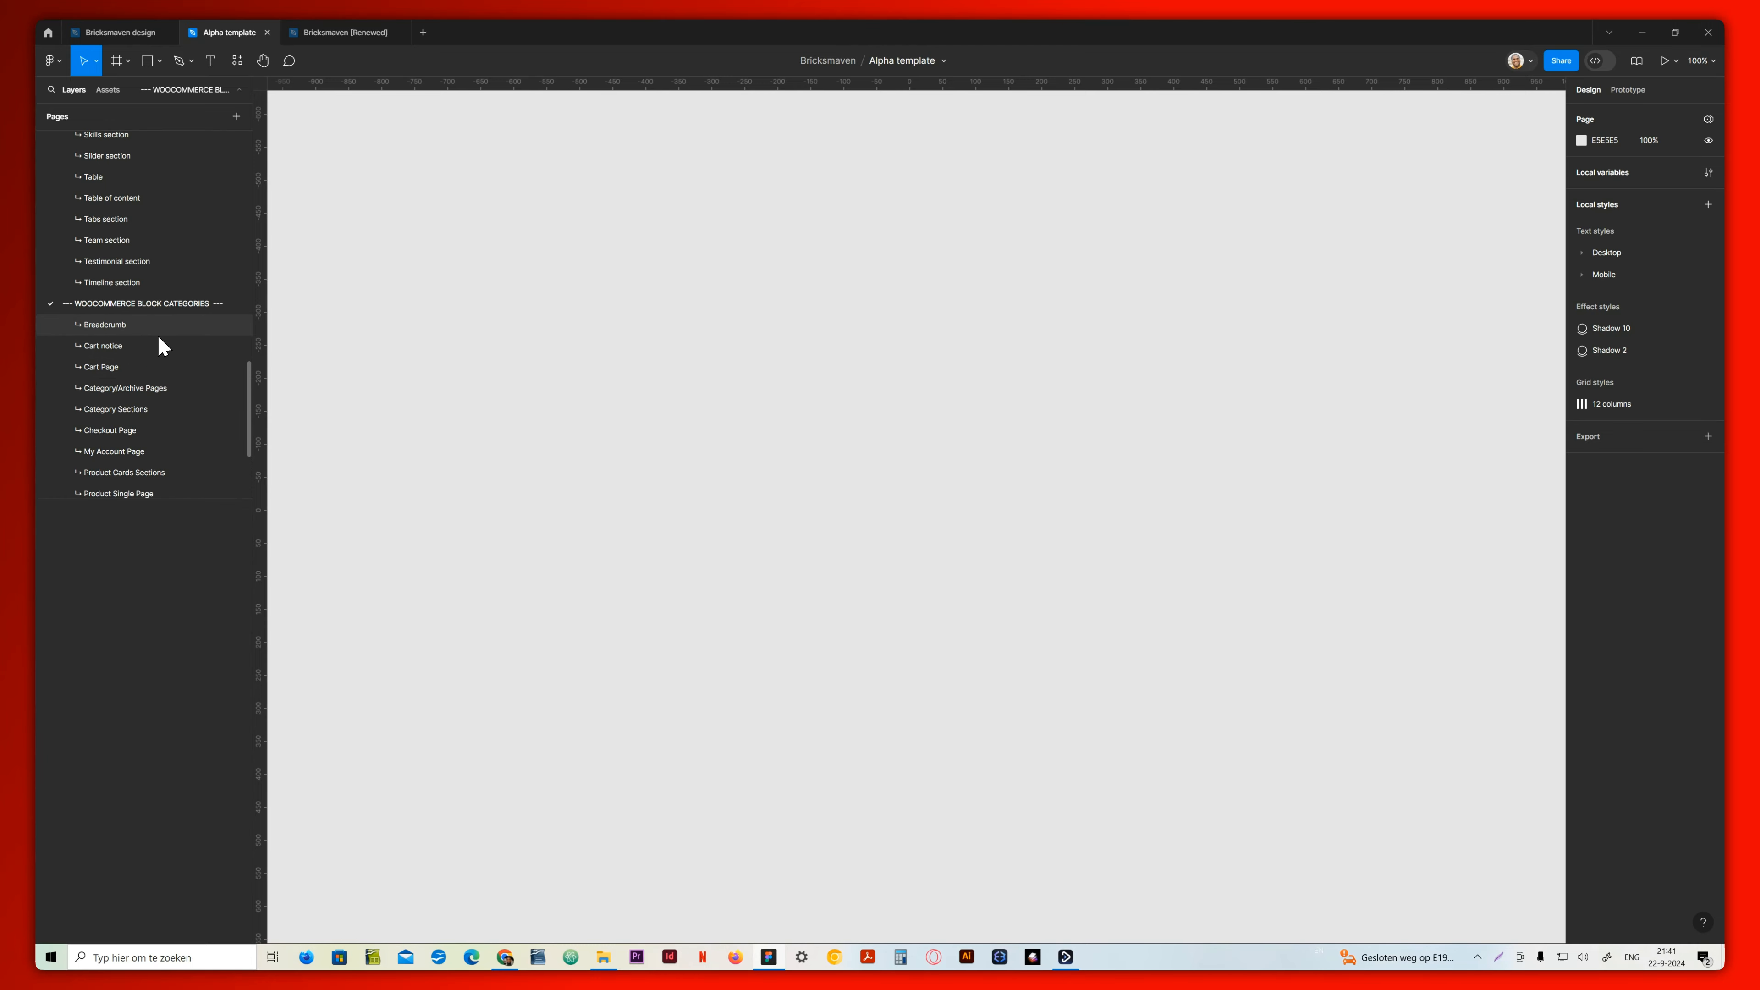
{"action": "left_click", "coordinate": [156, 326]}
{"action": "left_click", "coordinate": [156, 346]}
{"action": "left_click", "coordinate": [156, 368]}
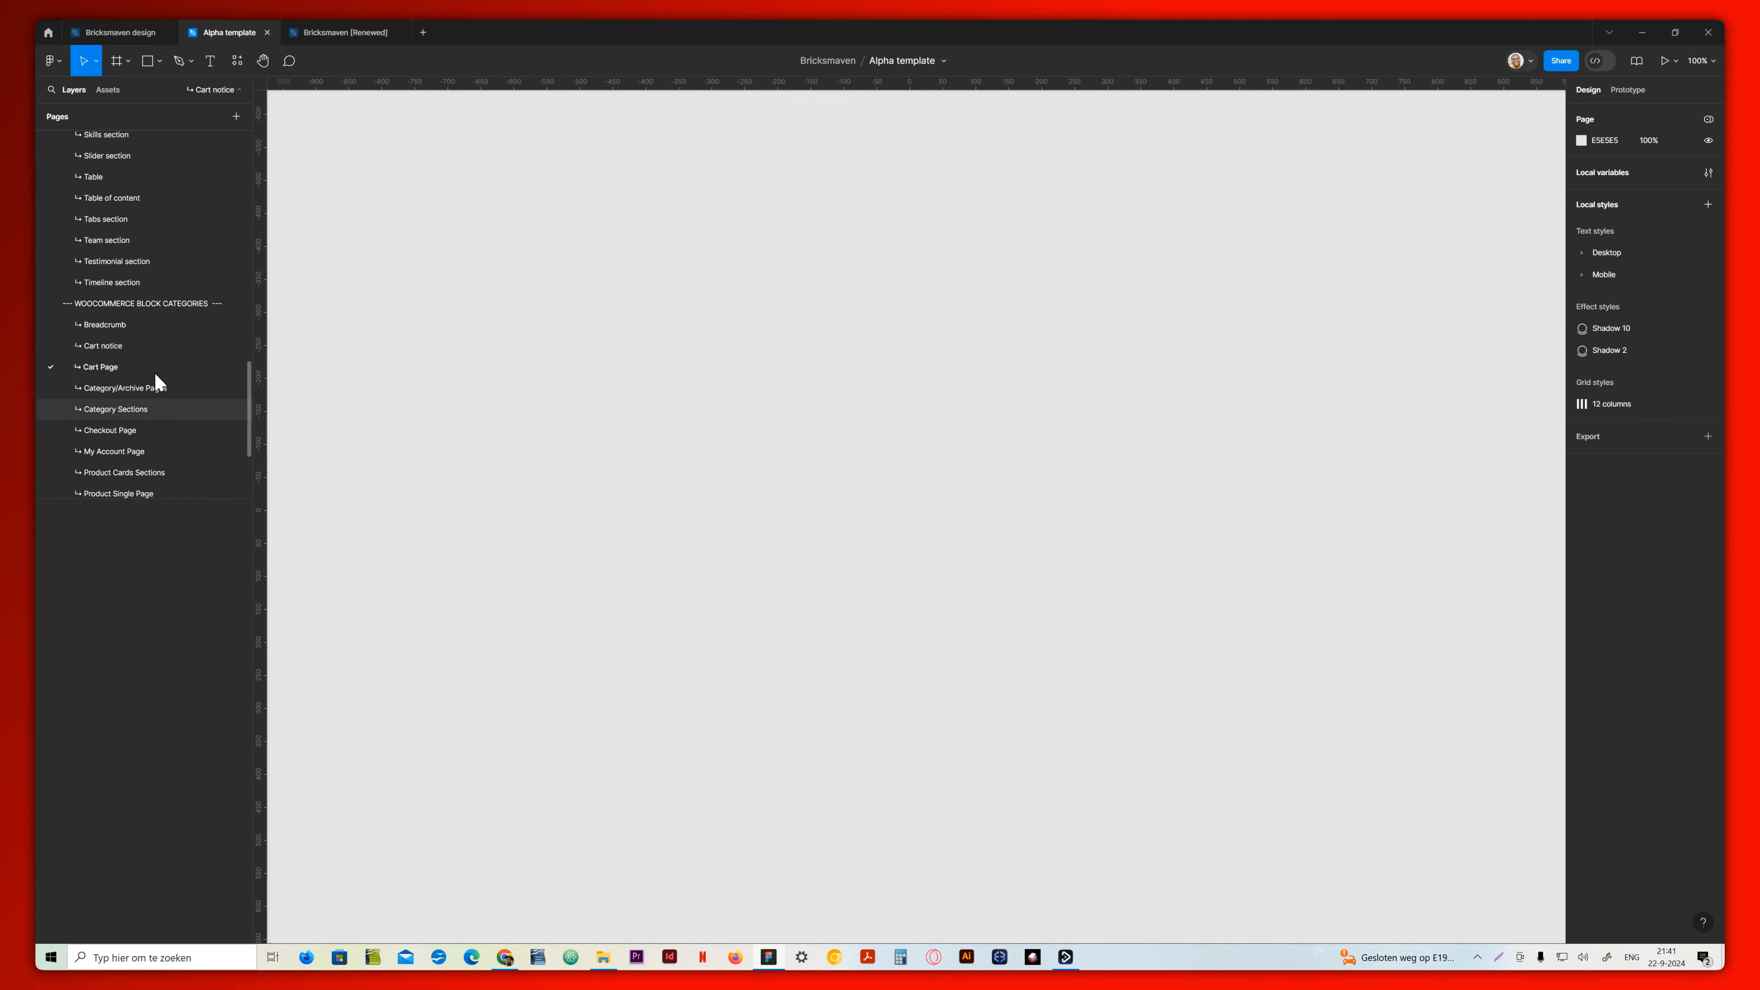
{"action": "left_click", "coordinate": [156, 409]}
View the Cart notice, Cart Page, Category/Archive Pages, Checkout Page and Product Single Page in the WooCommerce categories
{"action": "scroll", "coordinate": [143, 467], "scroll_direction": "down", "scroll_amount": 4}
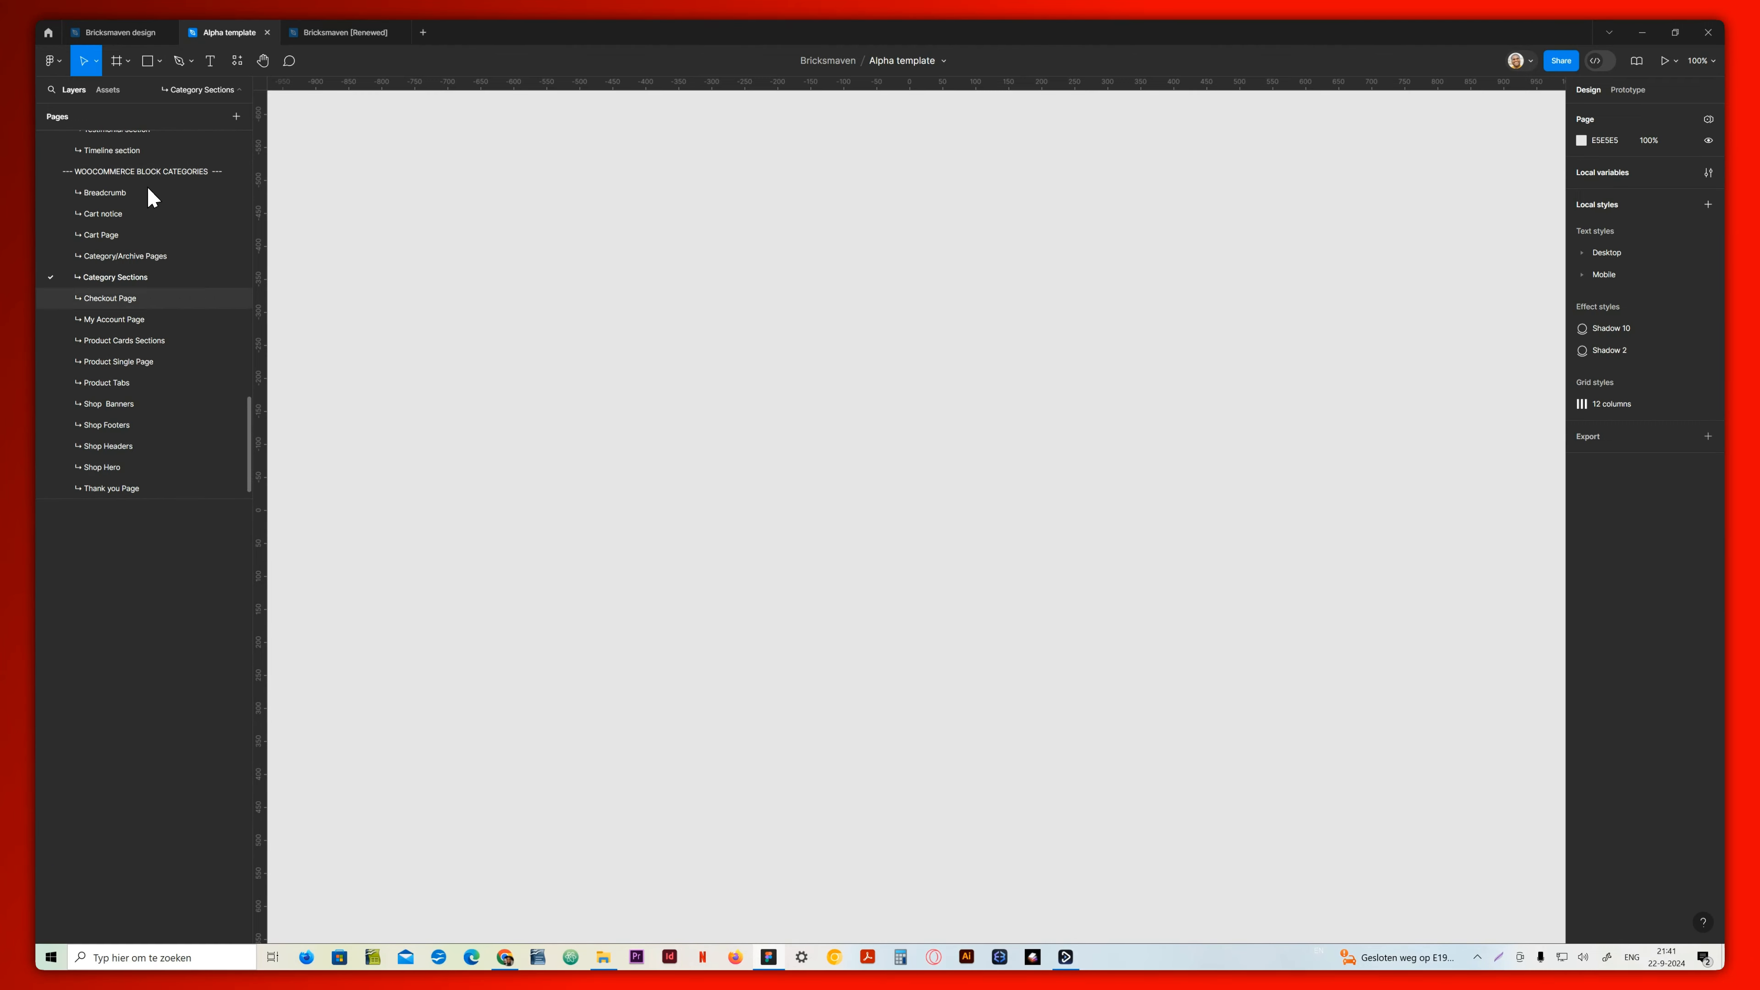
{"action": "left_click", "coordinate": [97, 212]}
{"action": "left_click", "coordinate": [111, 237]}
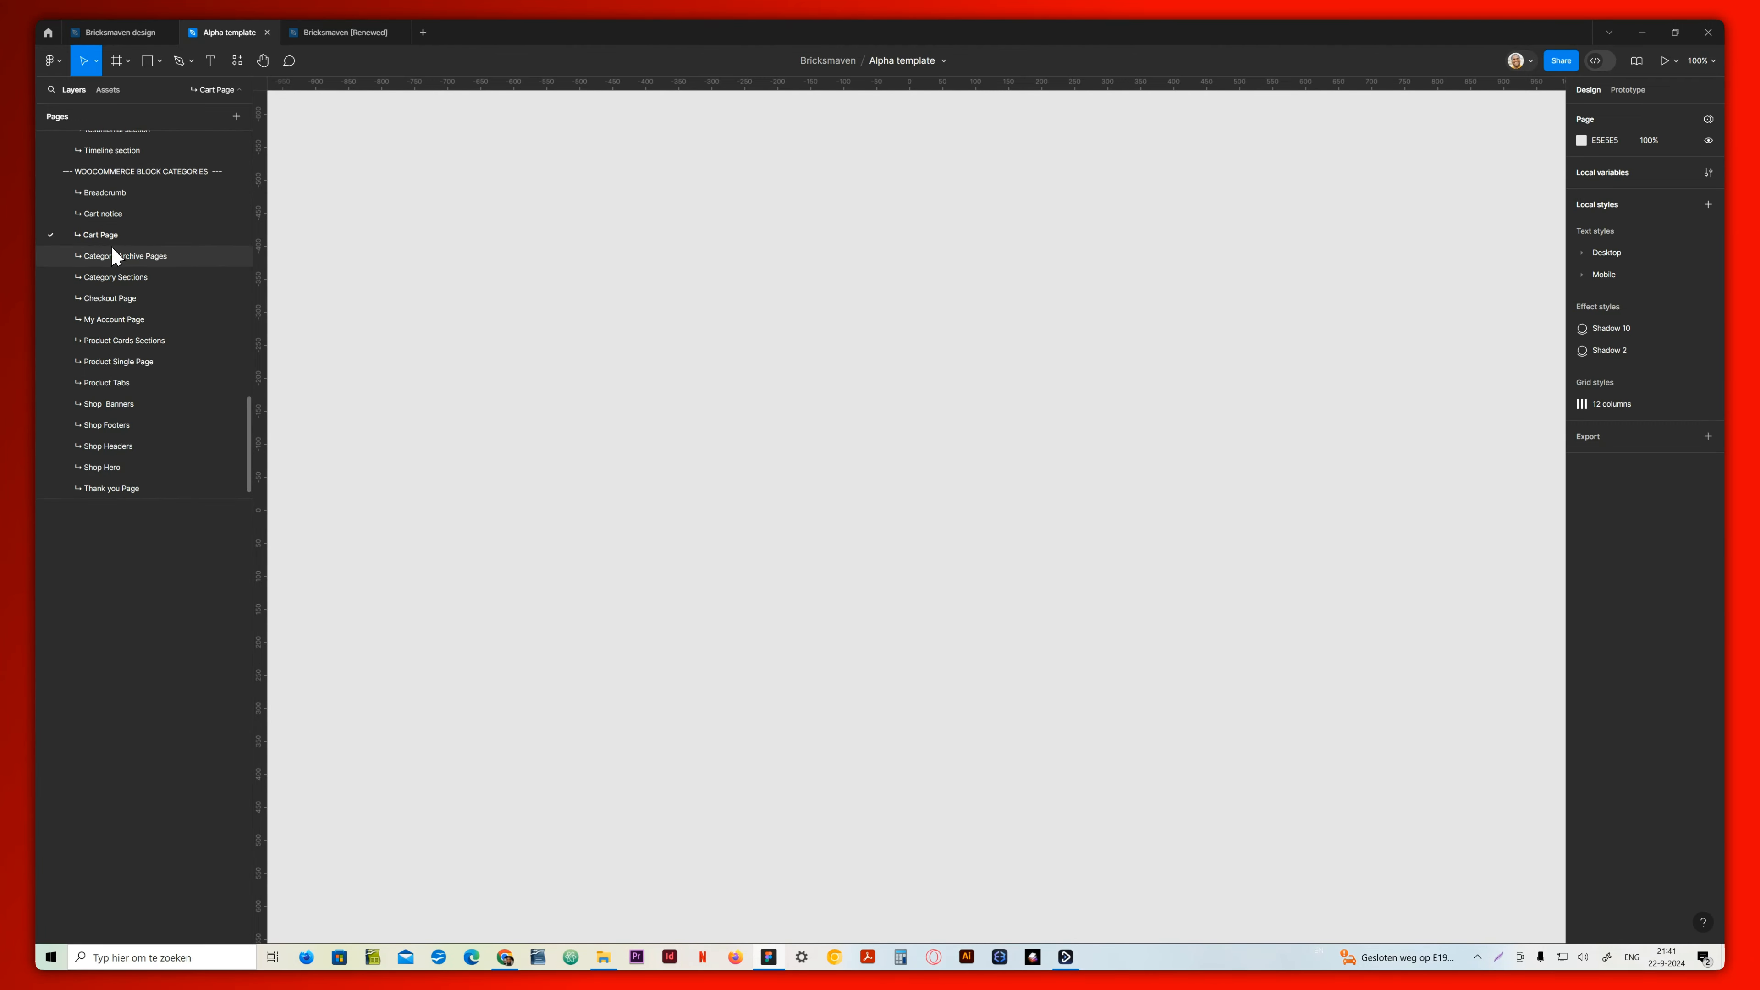
{"action": "left_click", "coordinate": [113, 257]}
{"action": "left_click", "coordinate": [119, 298]}
{"action": "left_click", "coordinate": [122, 361]}
View the Shop Banners, Shop Footers, Shop Headers, Shop Hero and Thank you Page pages
{"action": "left_click", "coordinate": [124, 402]}
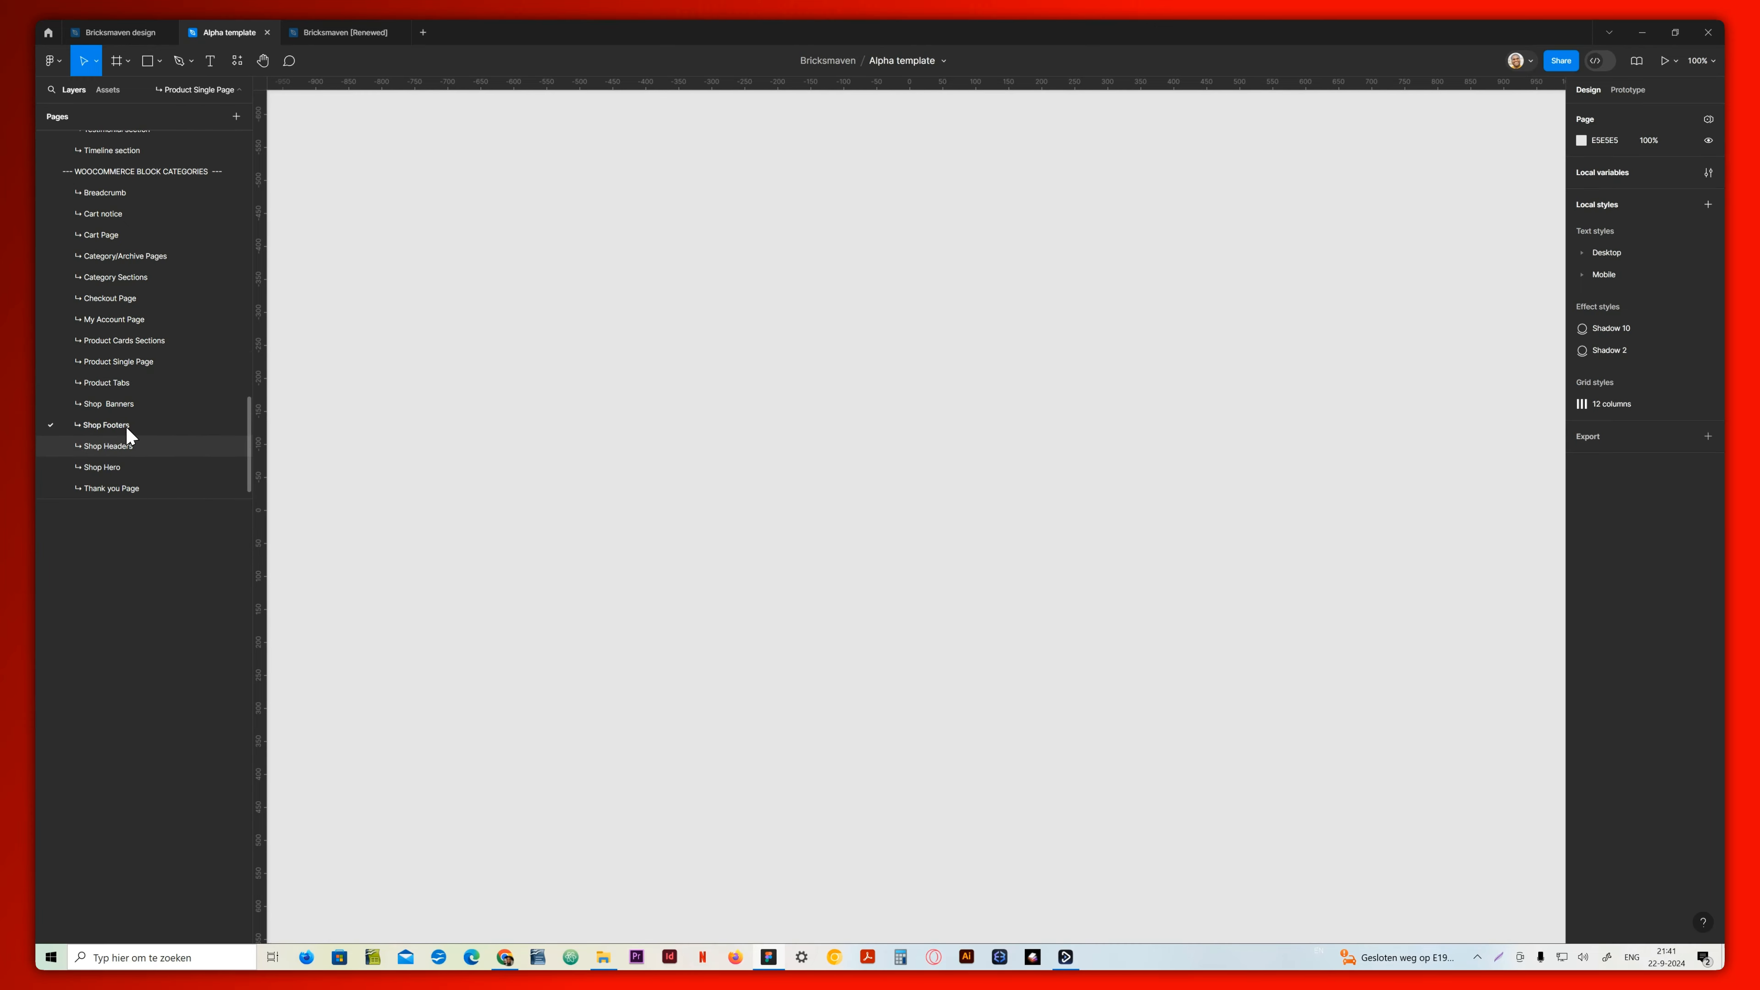
{"action": "left_click", "coordinate": [125, 424]}
{"action": "left_click", "coordinate": [125, 446]}
{"action": "left_click", "coordinate": [126, 467]}
{"action": "left_click", "coordinate": [130, 488]}
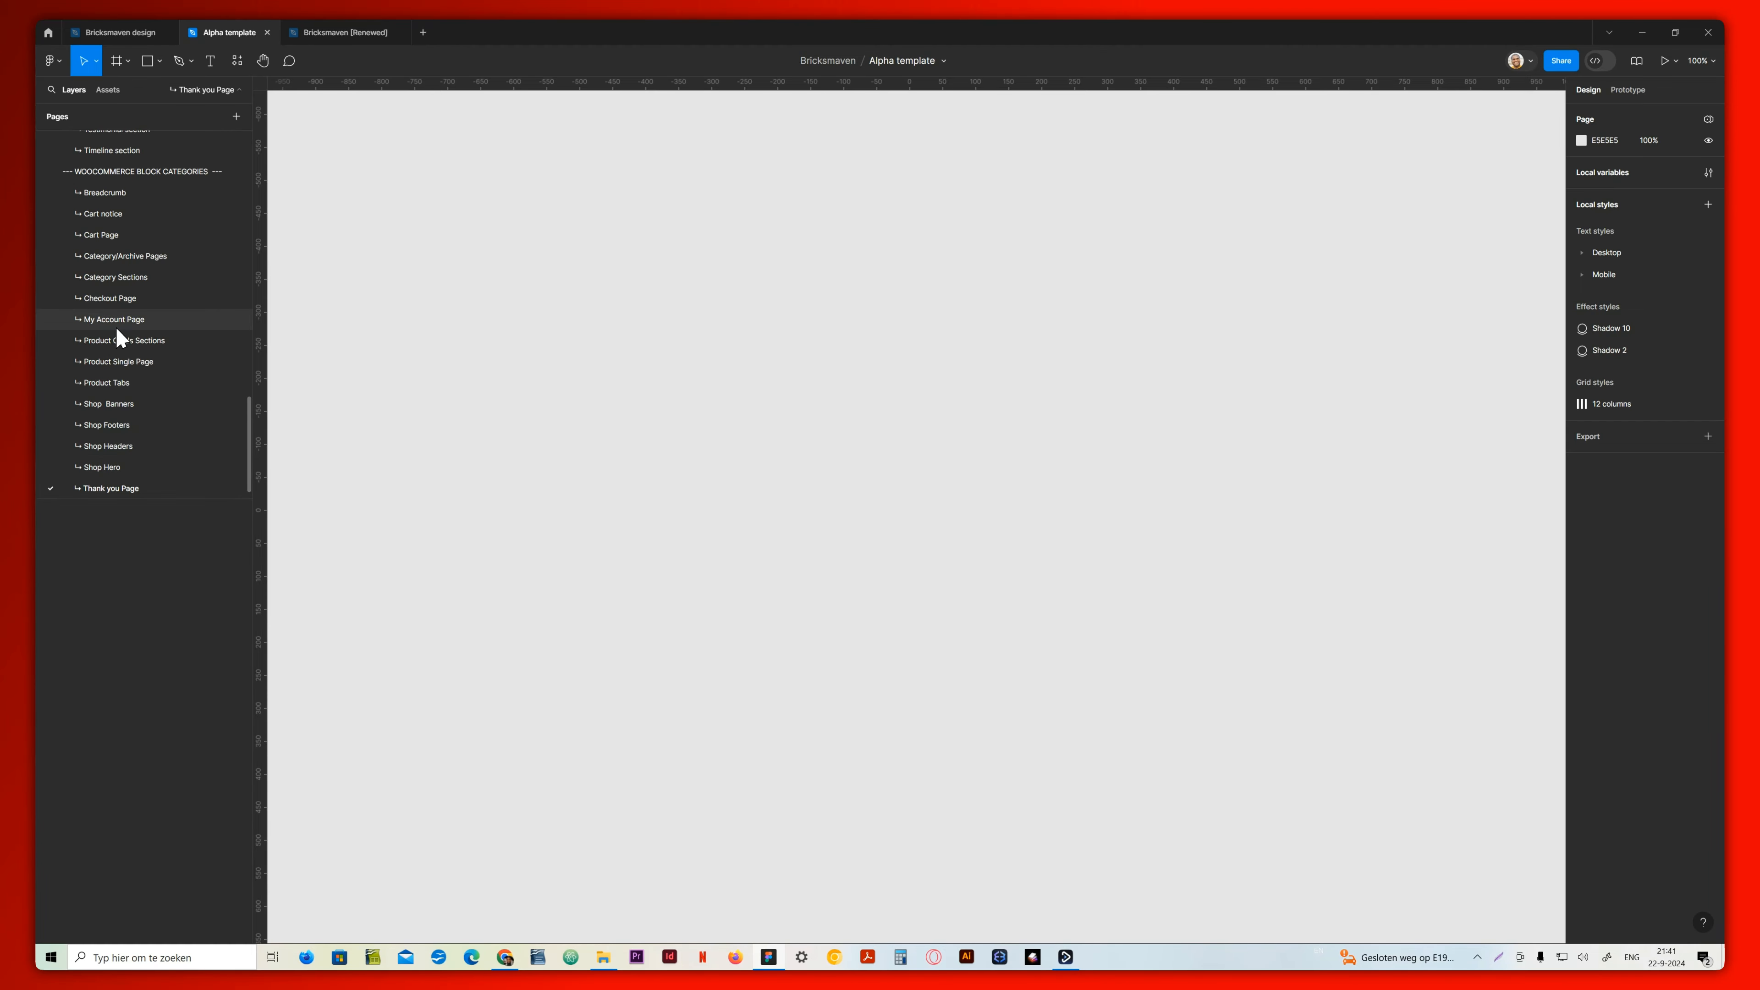
Open the Basic Frame page and inspect the Header container and Main Container inside the Desktop canvas frame
{"action": "scroll", "coordinate": [121, 331], "scroll_direction": "up", "scroll_amount": 10}
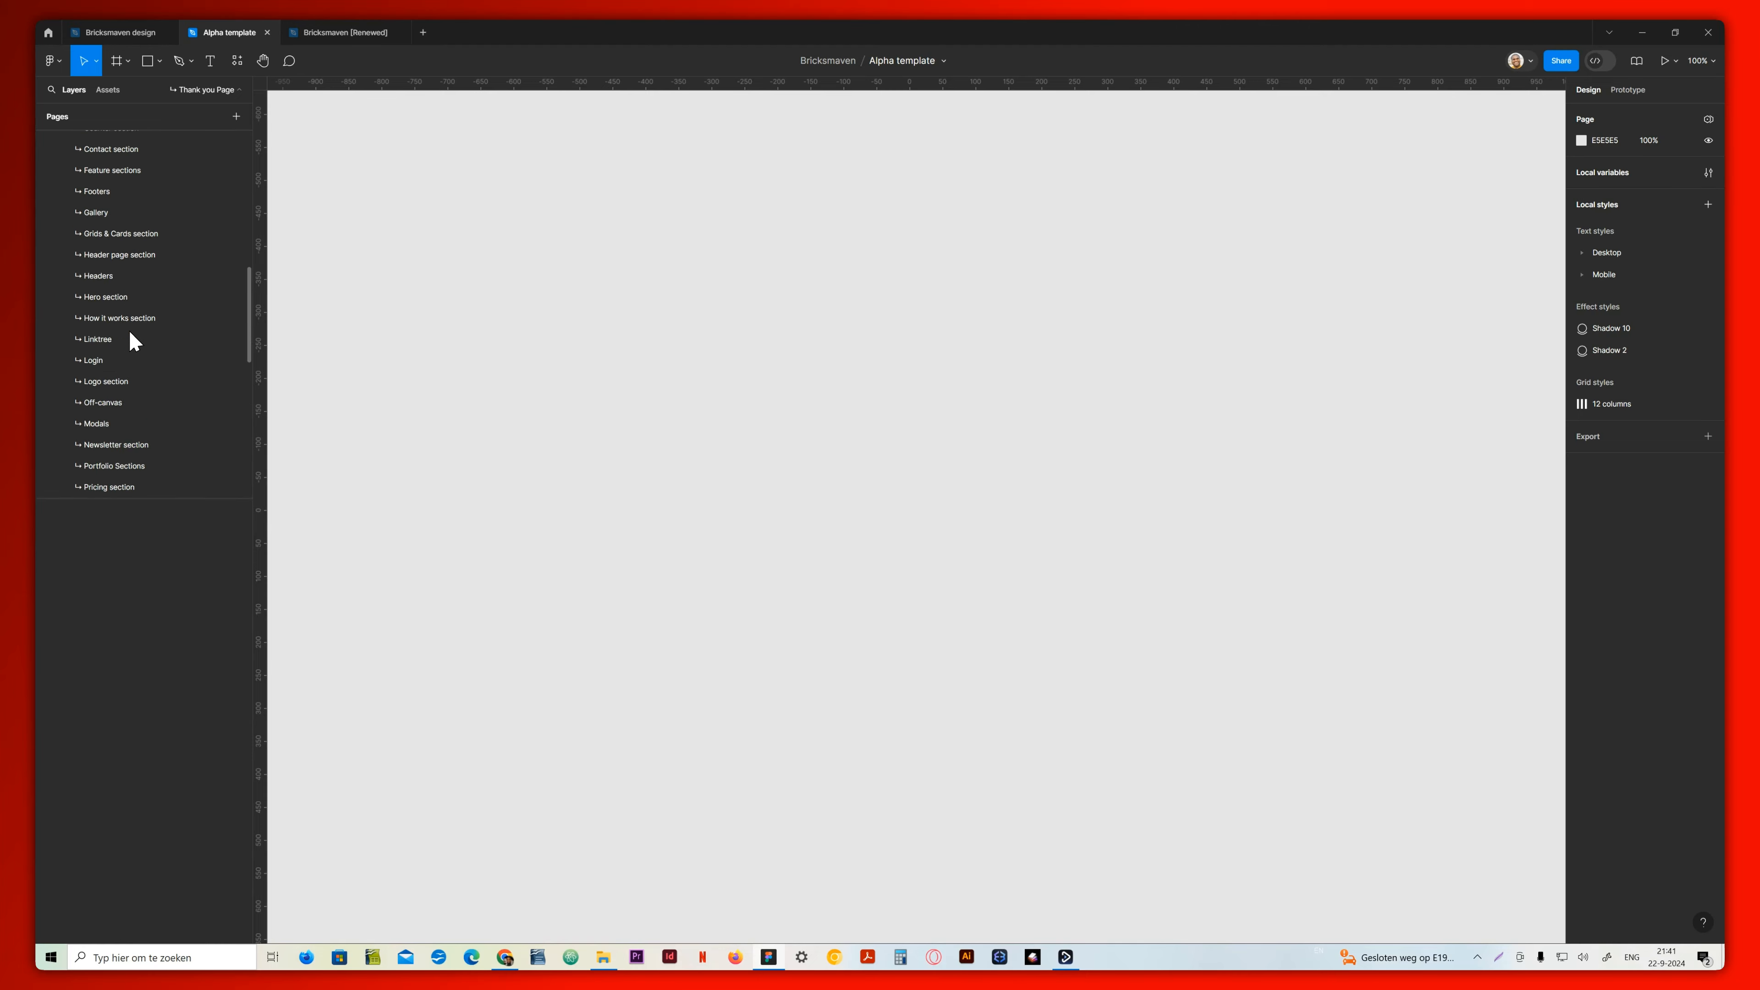
{"action": "scroll", "coordinate": [130, 333], "scroll_direction": "up", "scroll_amount": 5}
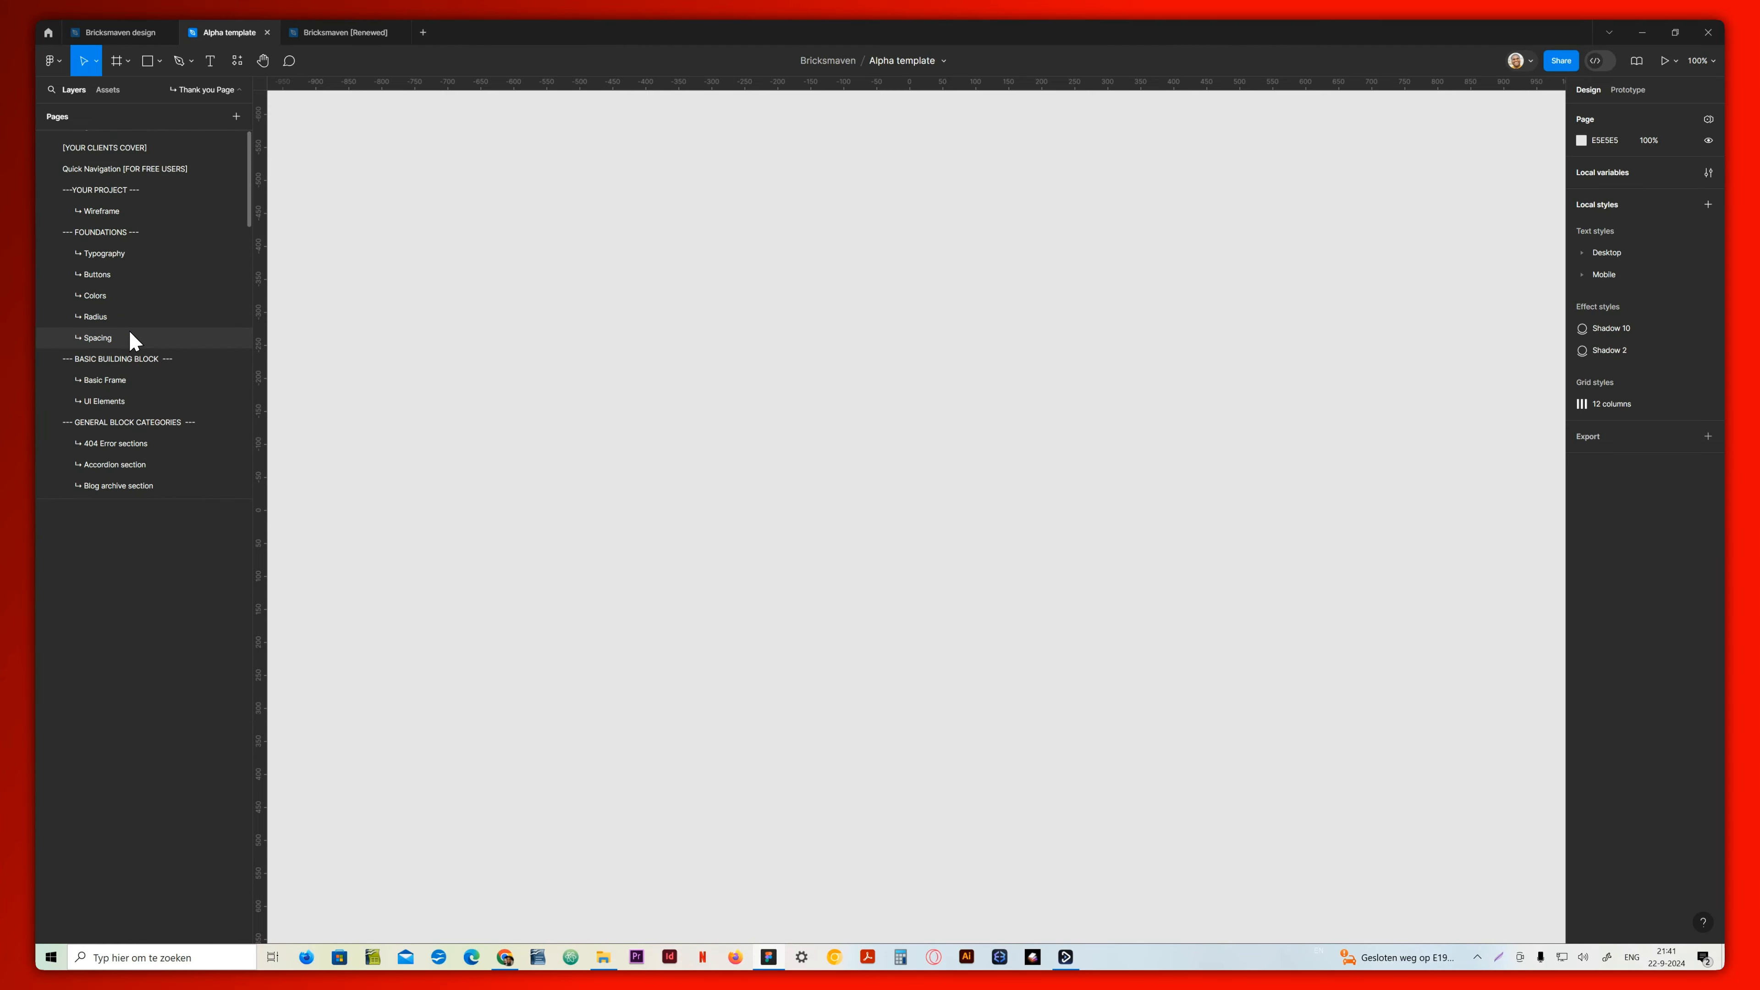
{"action": "left_click", "coordinate": [147, 391]}
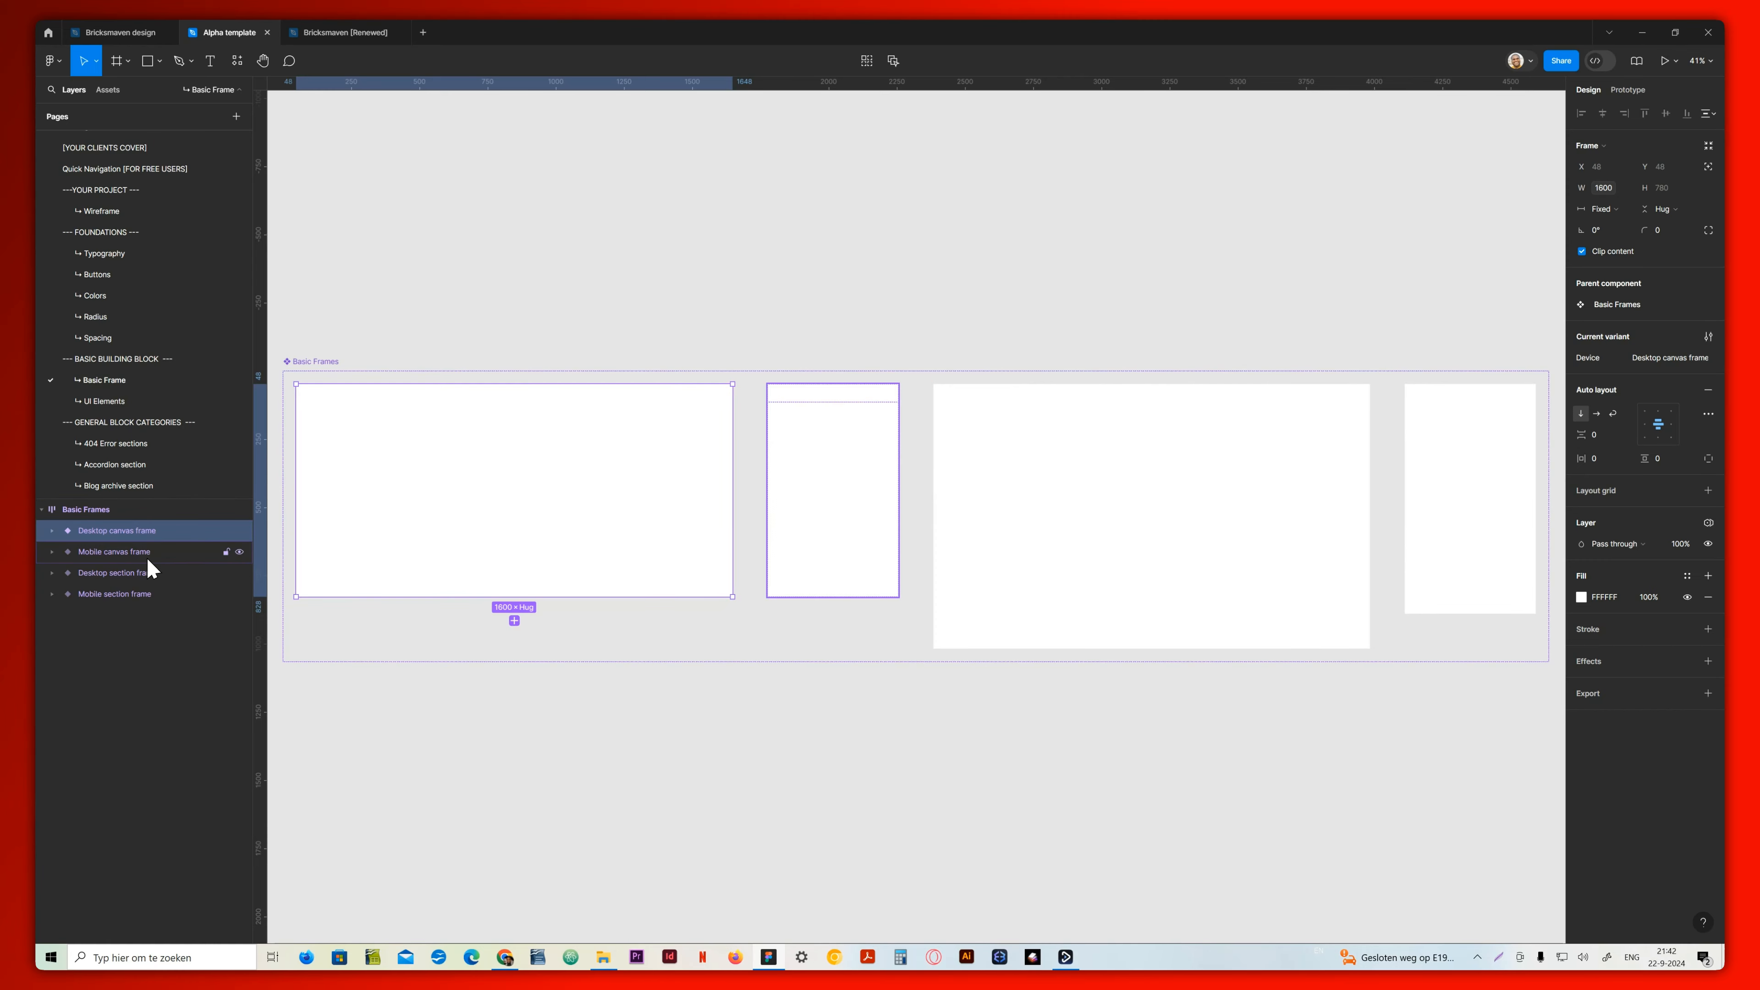
{"action": "left_click", "coordinate": [50, 532]}
{"action": "left_click", "coordinate": [137, 552]}
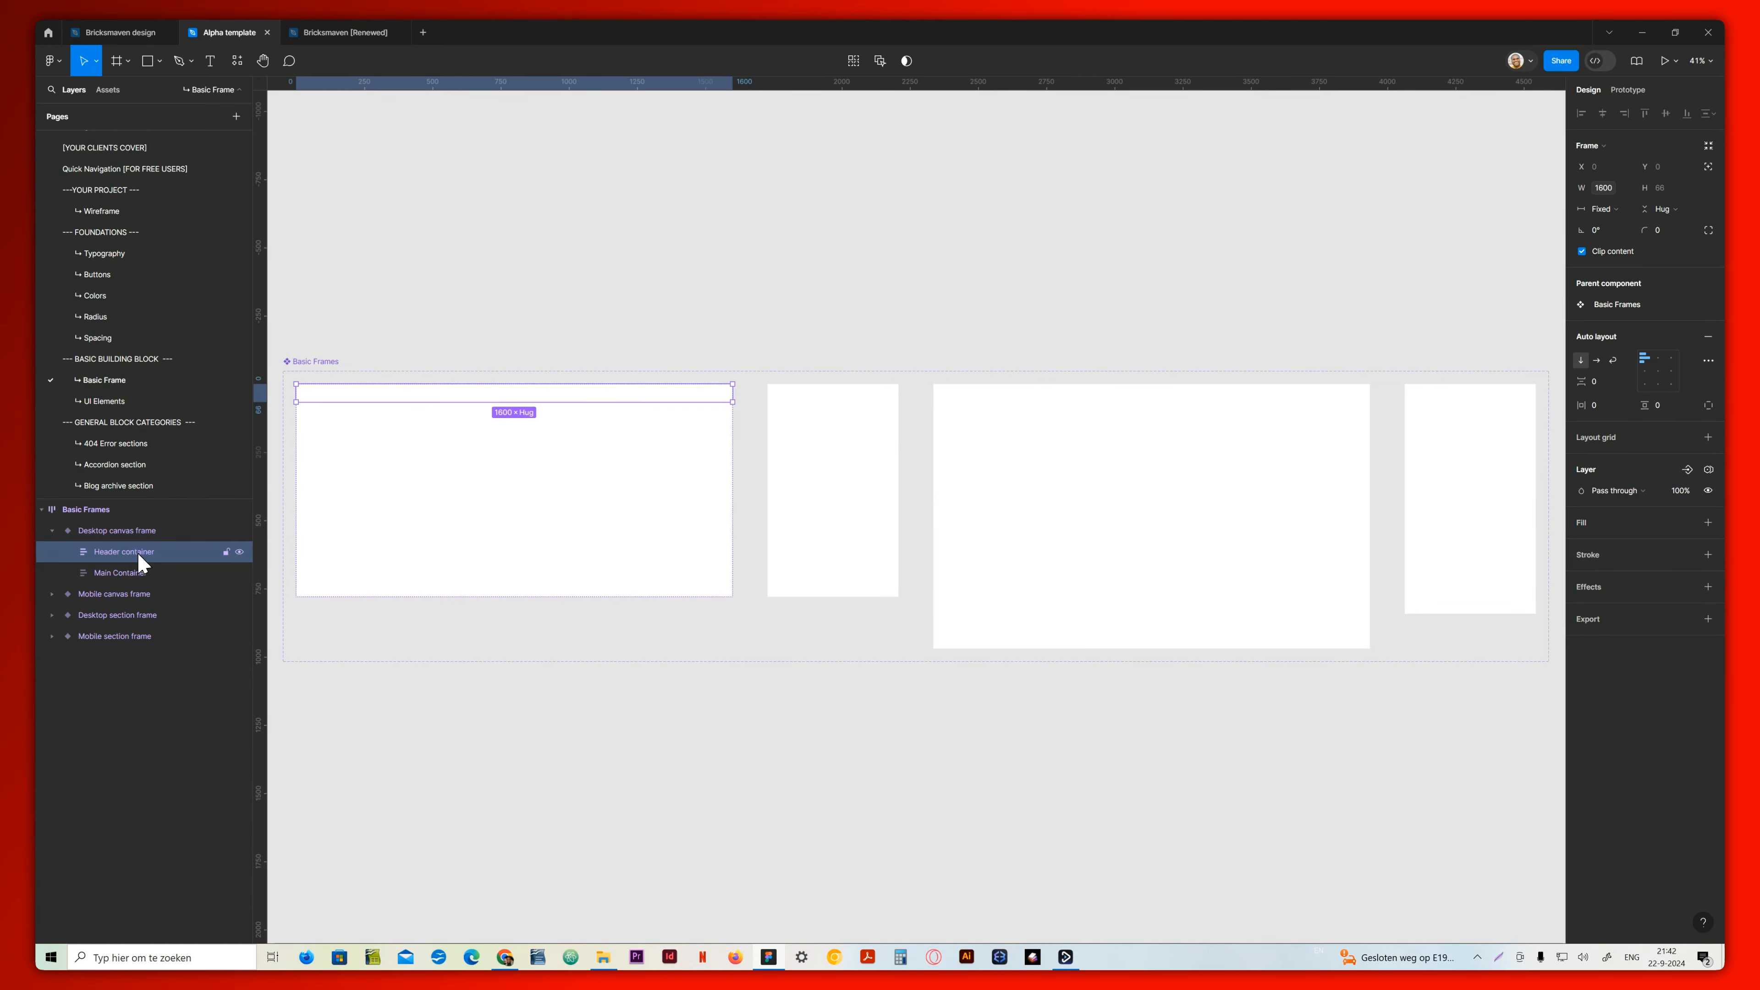
{"action": "left_click", "coordinate": [141, 578]}
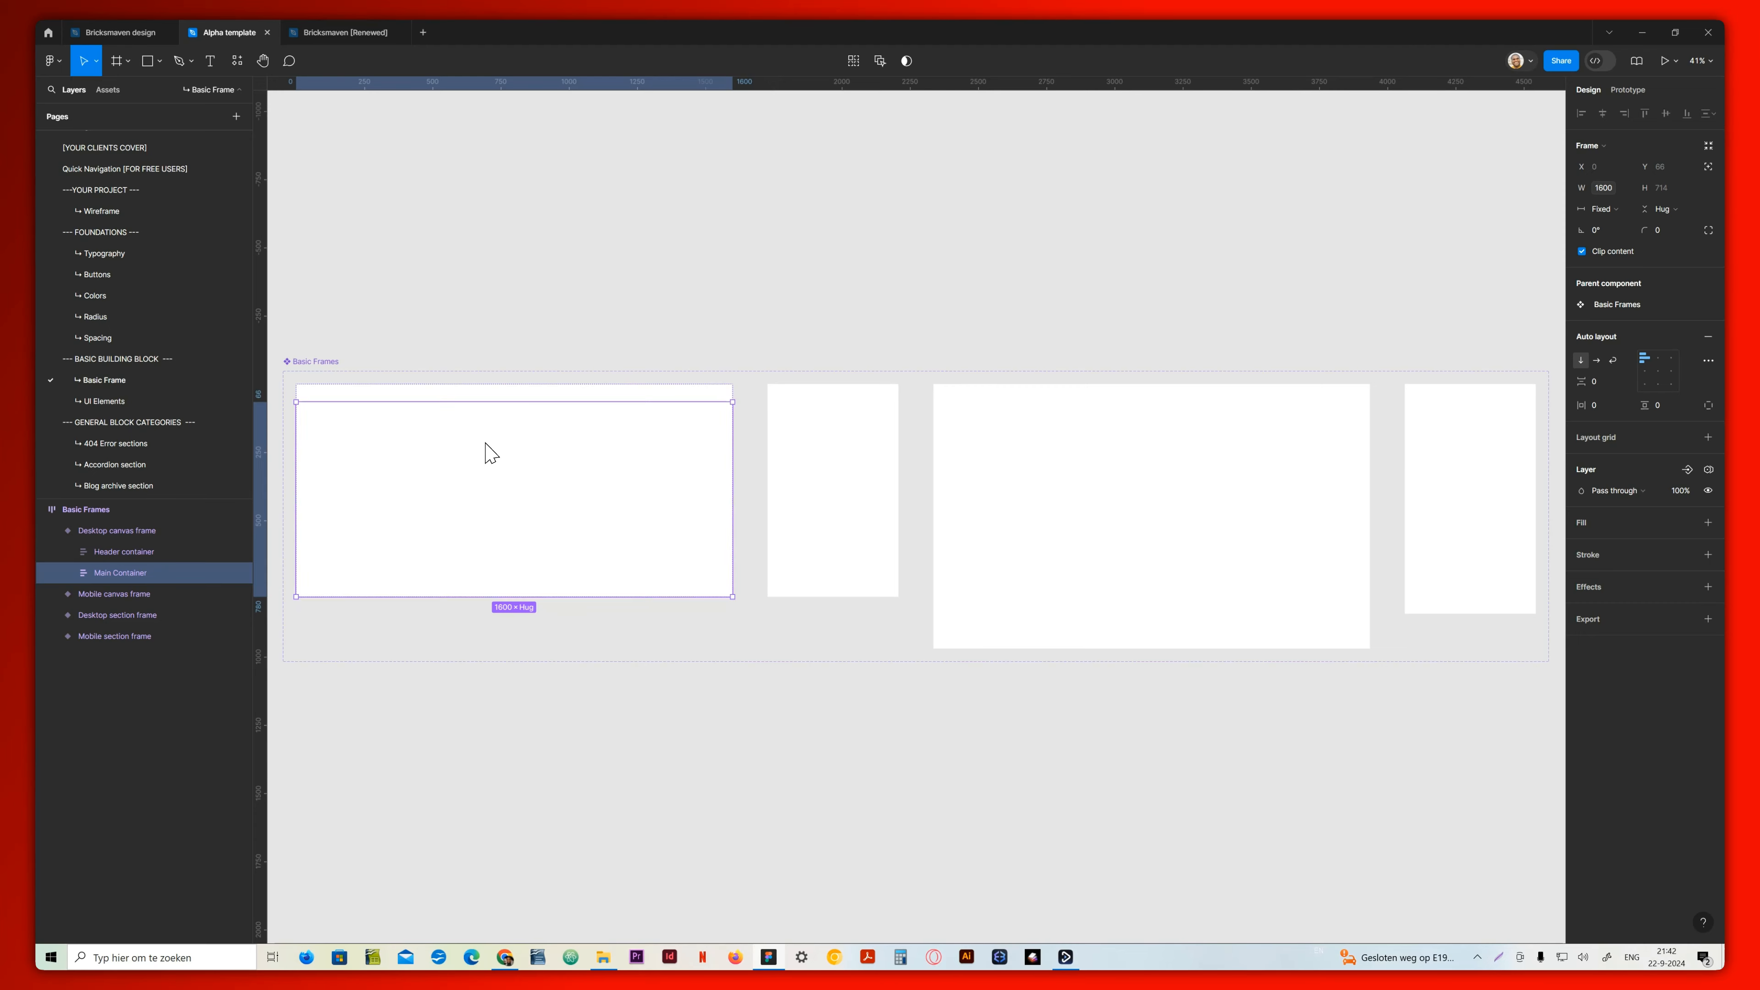
Inspect the Mobile canvas frame, Desktop section frame and Mobile section frame variants, ending with the Desktop section frame selected
{"action": "left_click", "coordinate": [137, 597]}
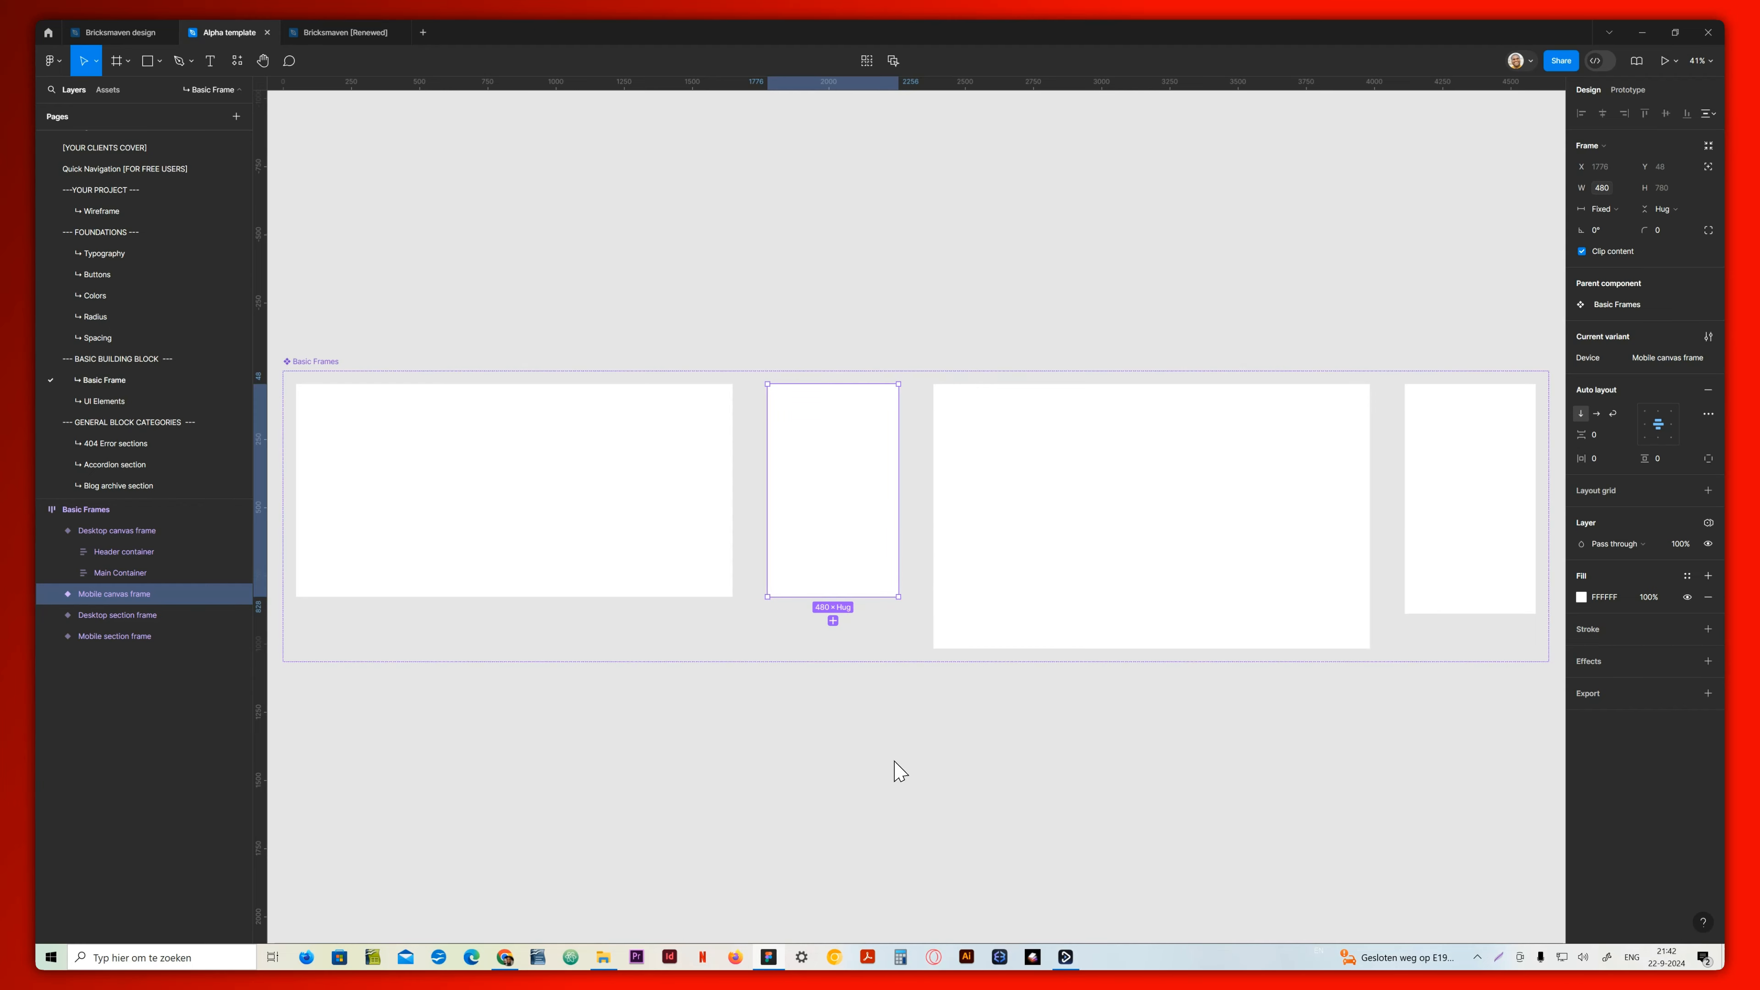
{"action": "left_click", "coordinate": [1079, 490]}
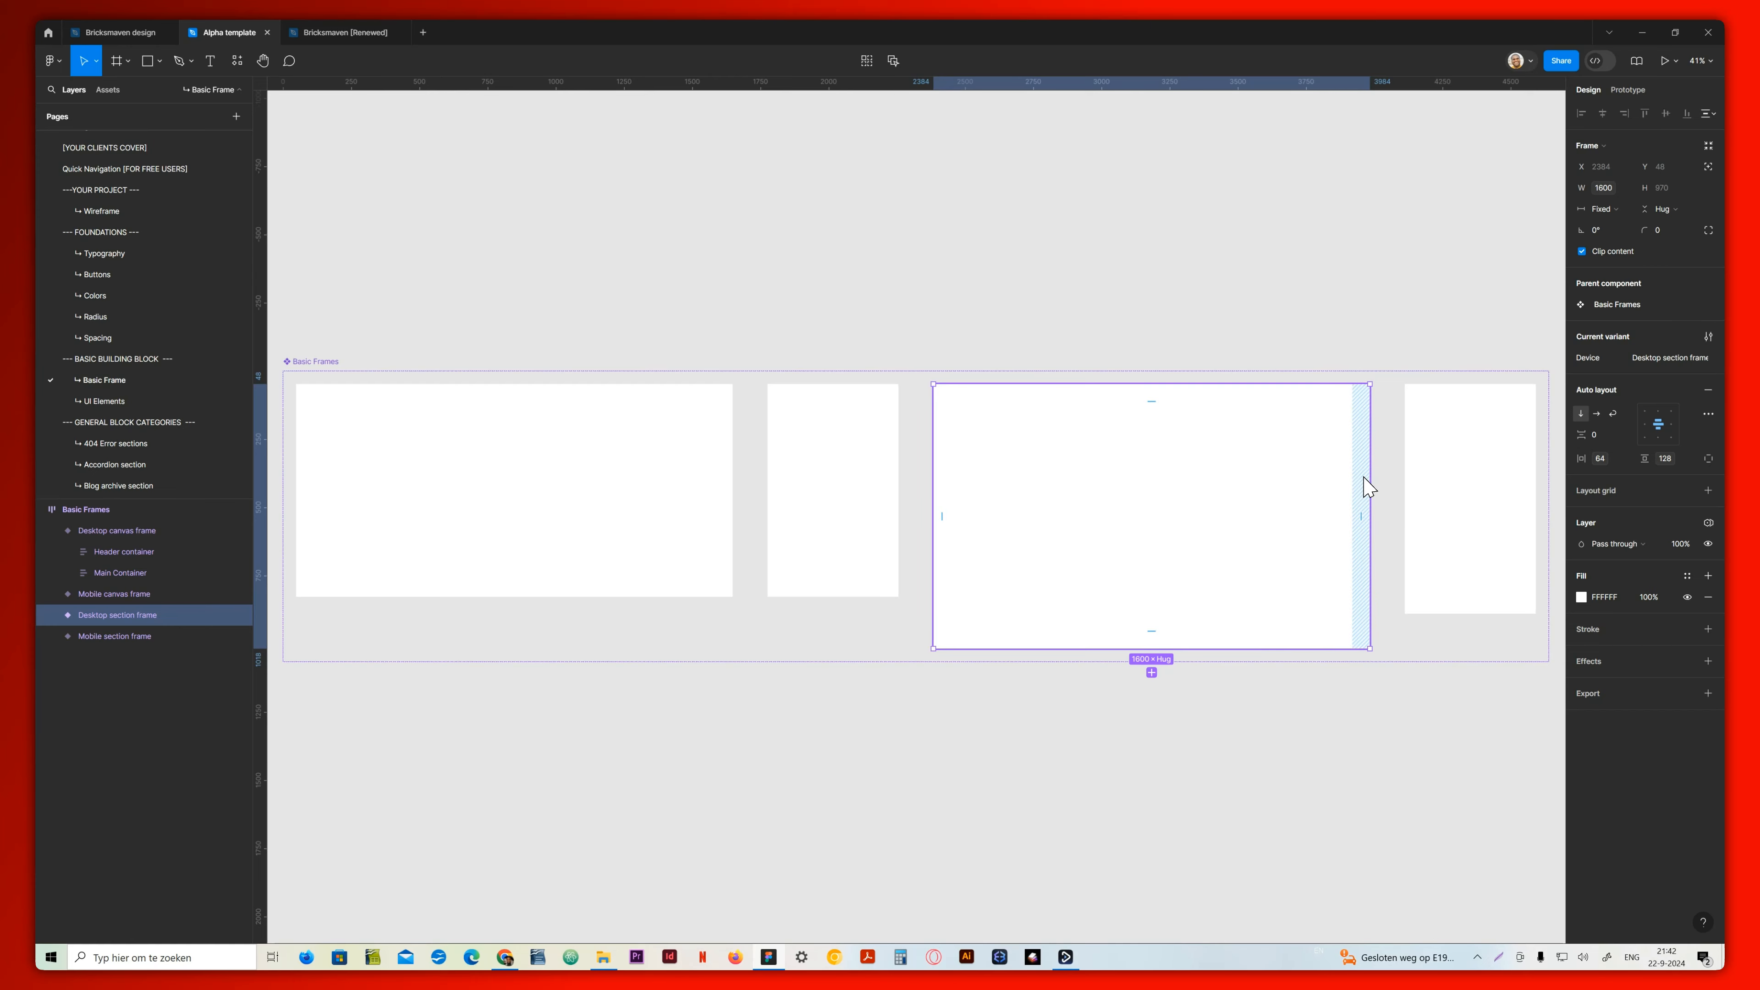
{"action": "left_click", "coordinate": [1441, 466]}
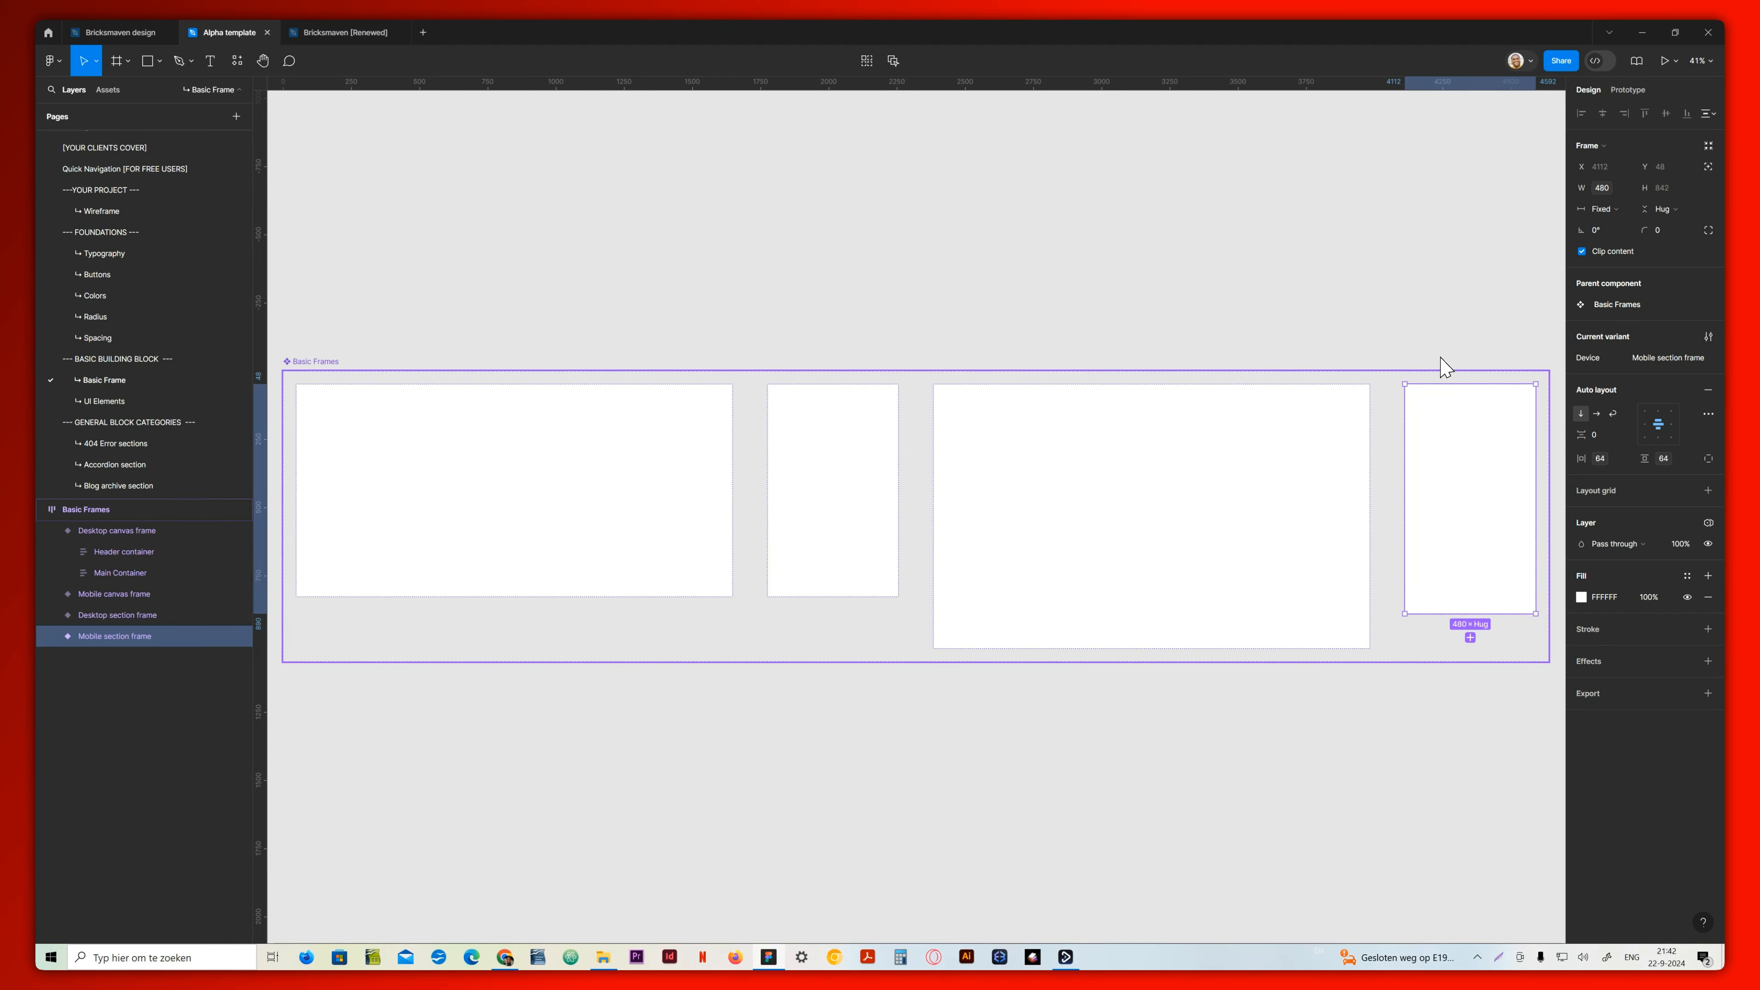
{"action": "left_click", "coordinate": [1316, 405]}
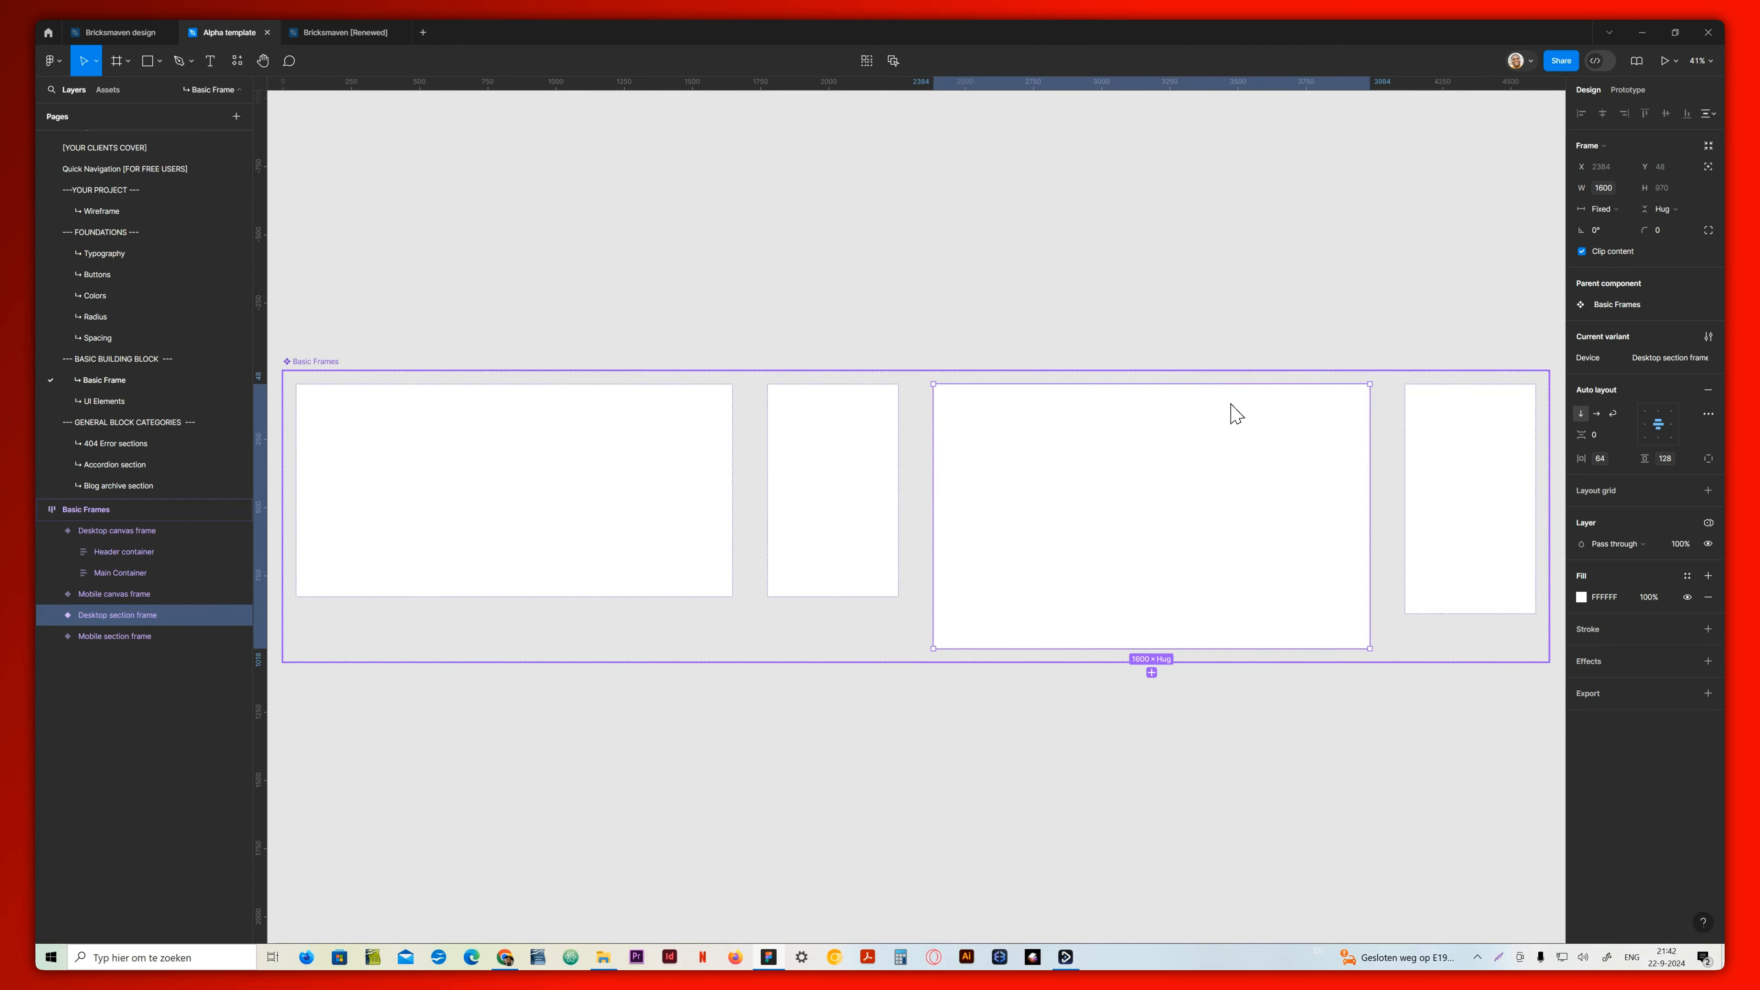
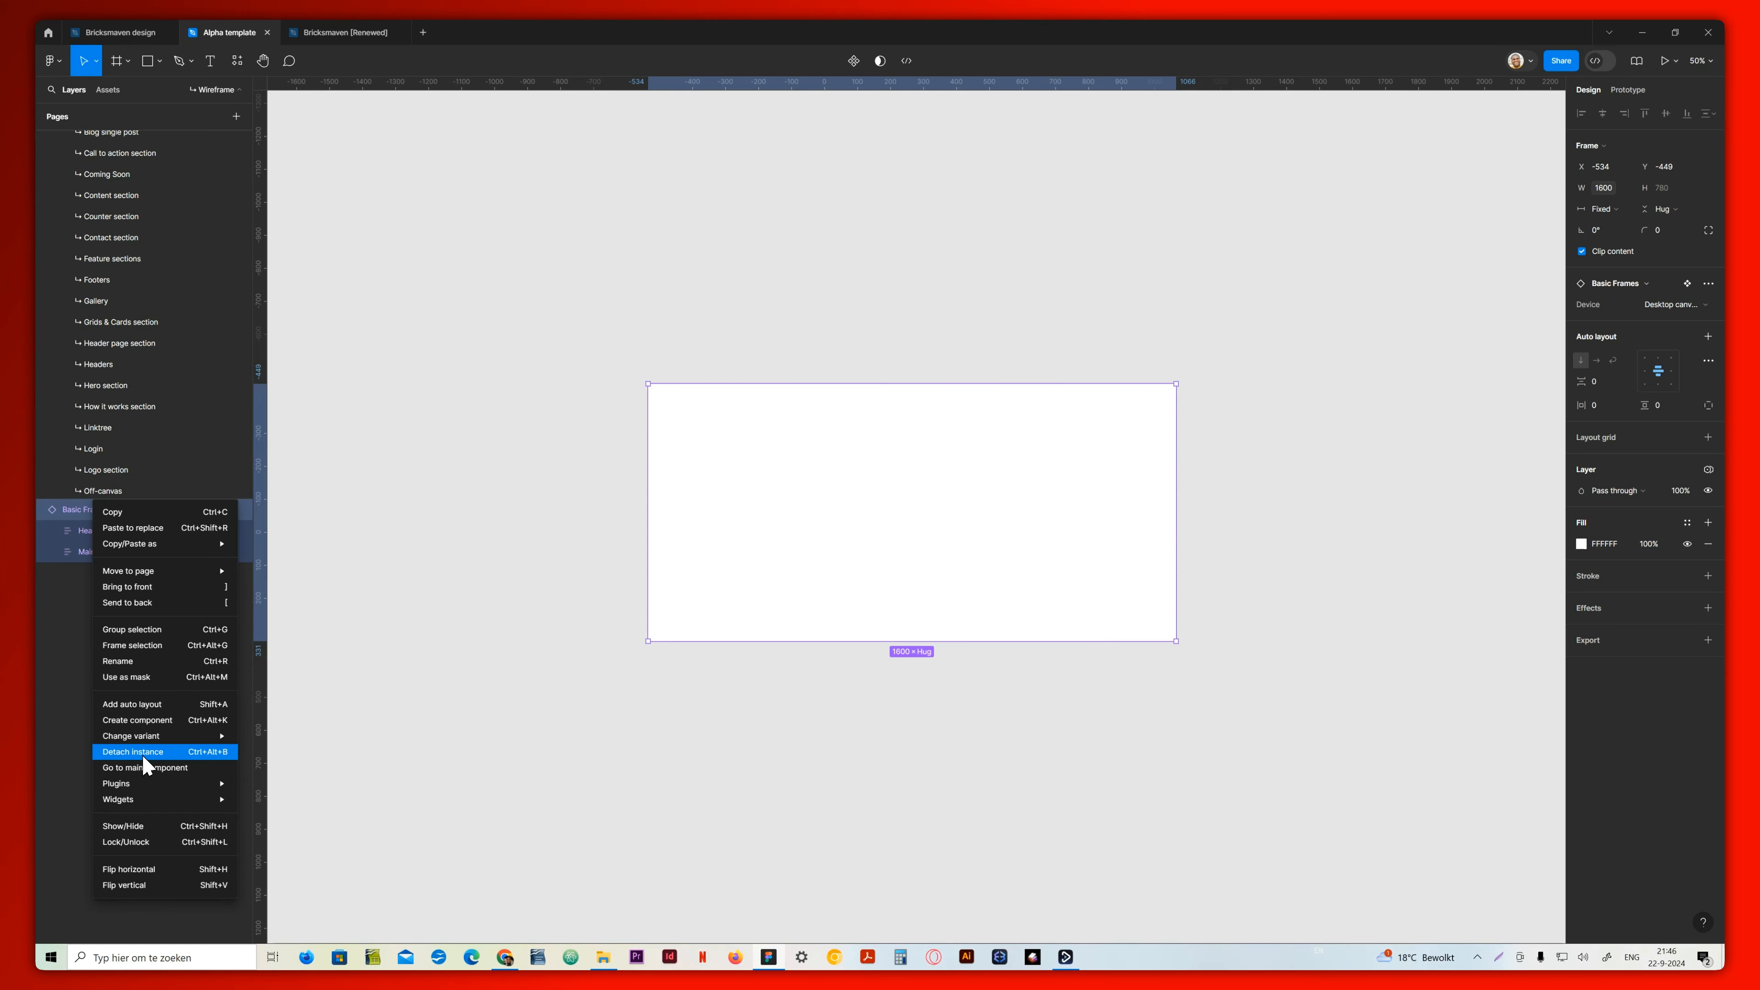
{"action": "left_click", "coordinate": [144, 753]}
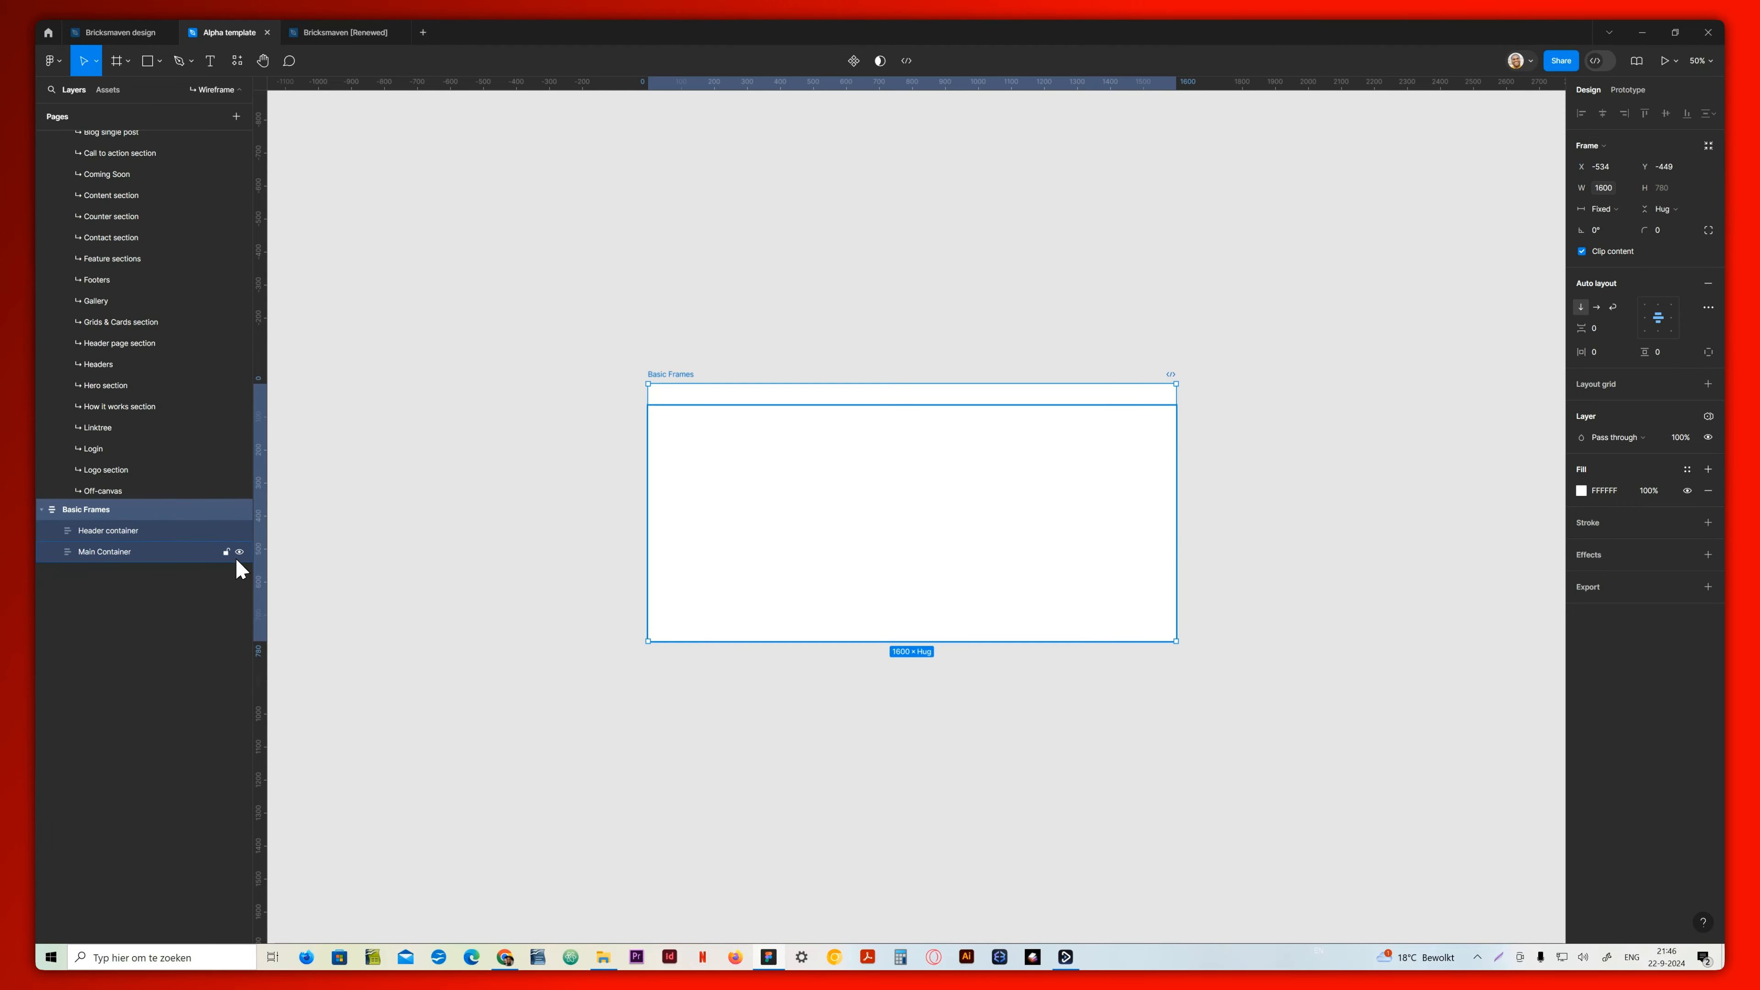
{"action": "key", "text": "ctrl+z"}
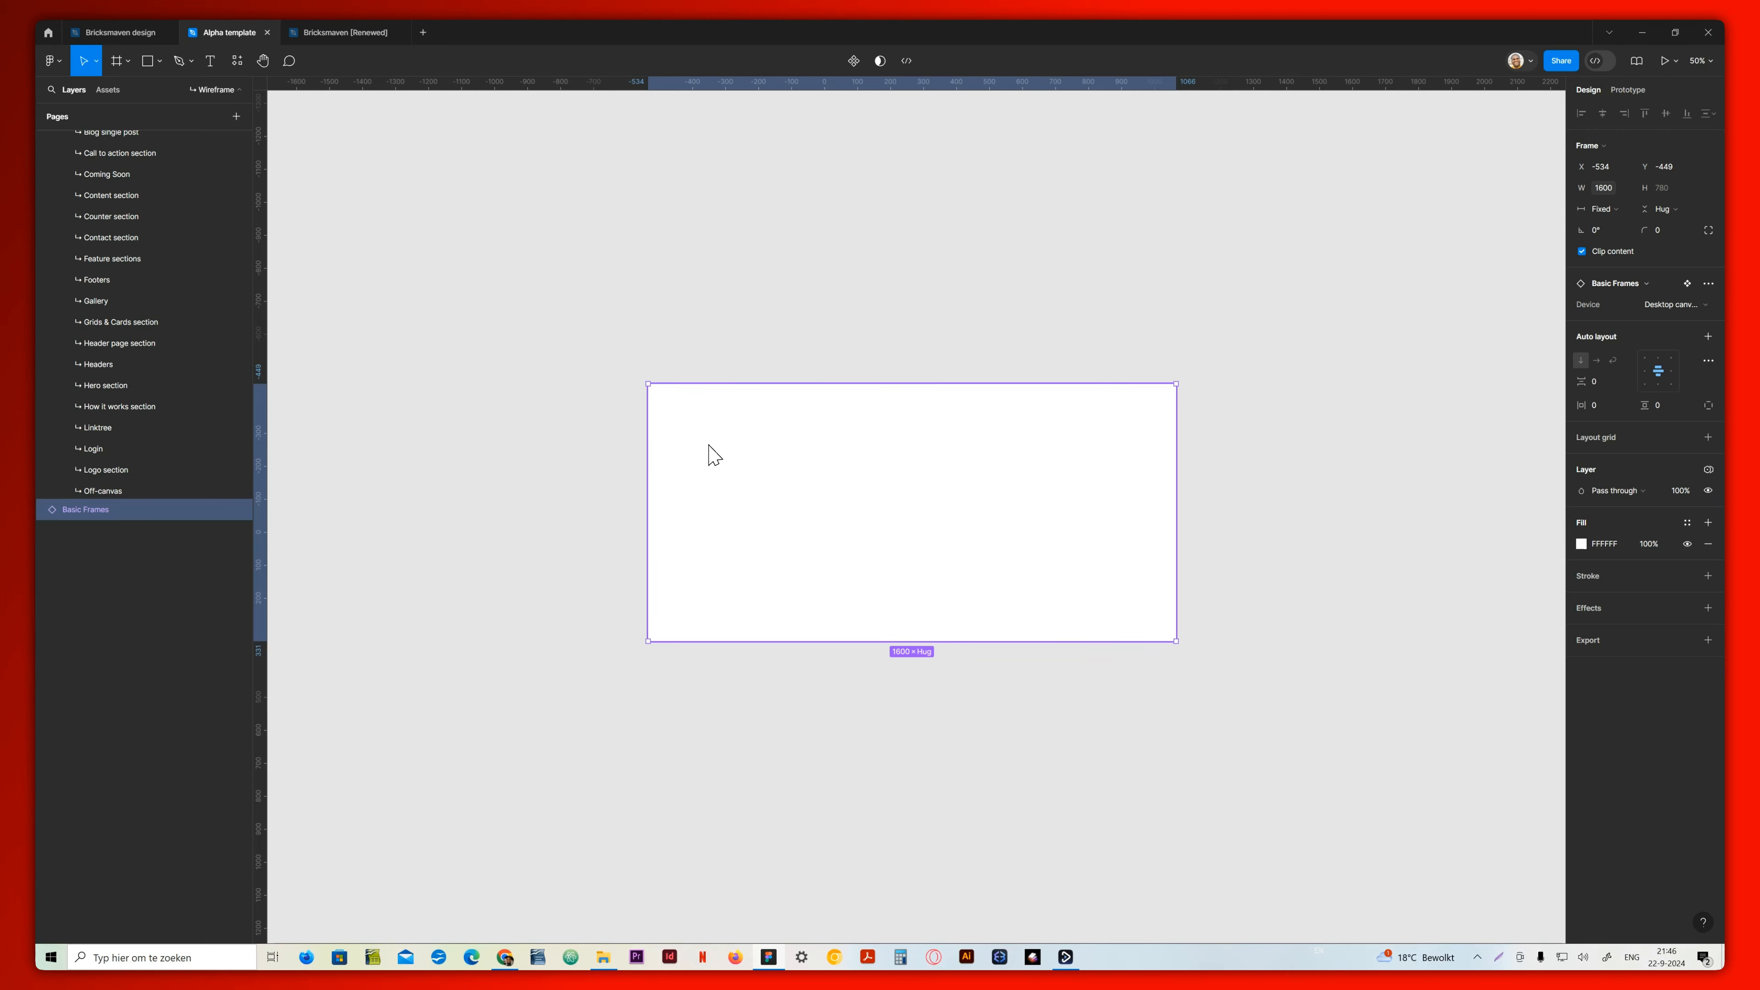
{"action": "left_click", "coordinate": [1673, 306]}
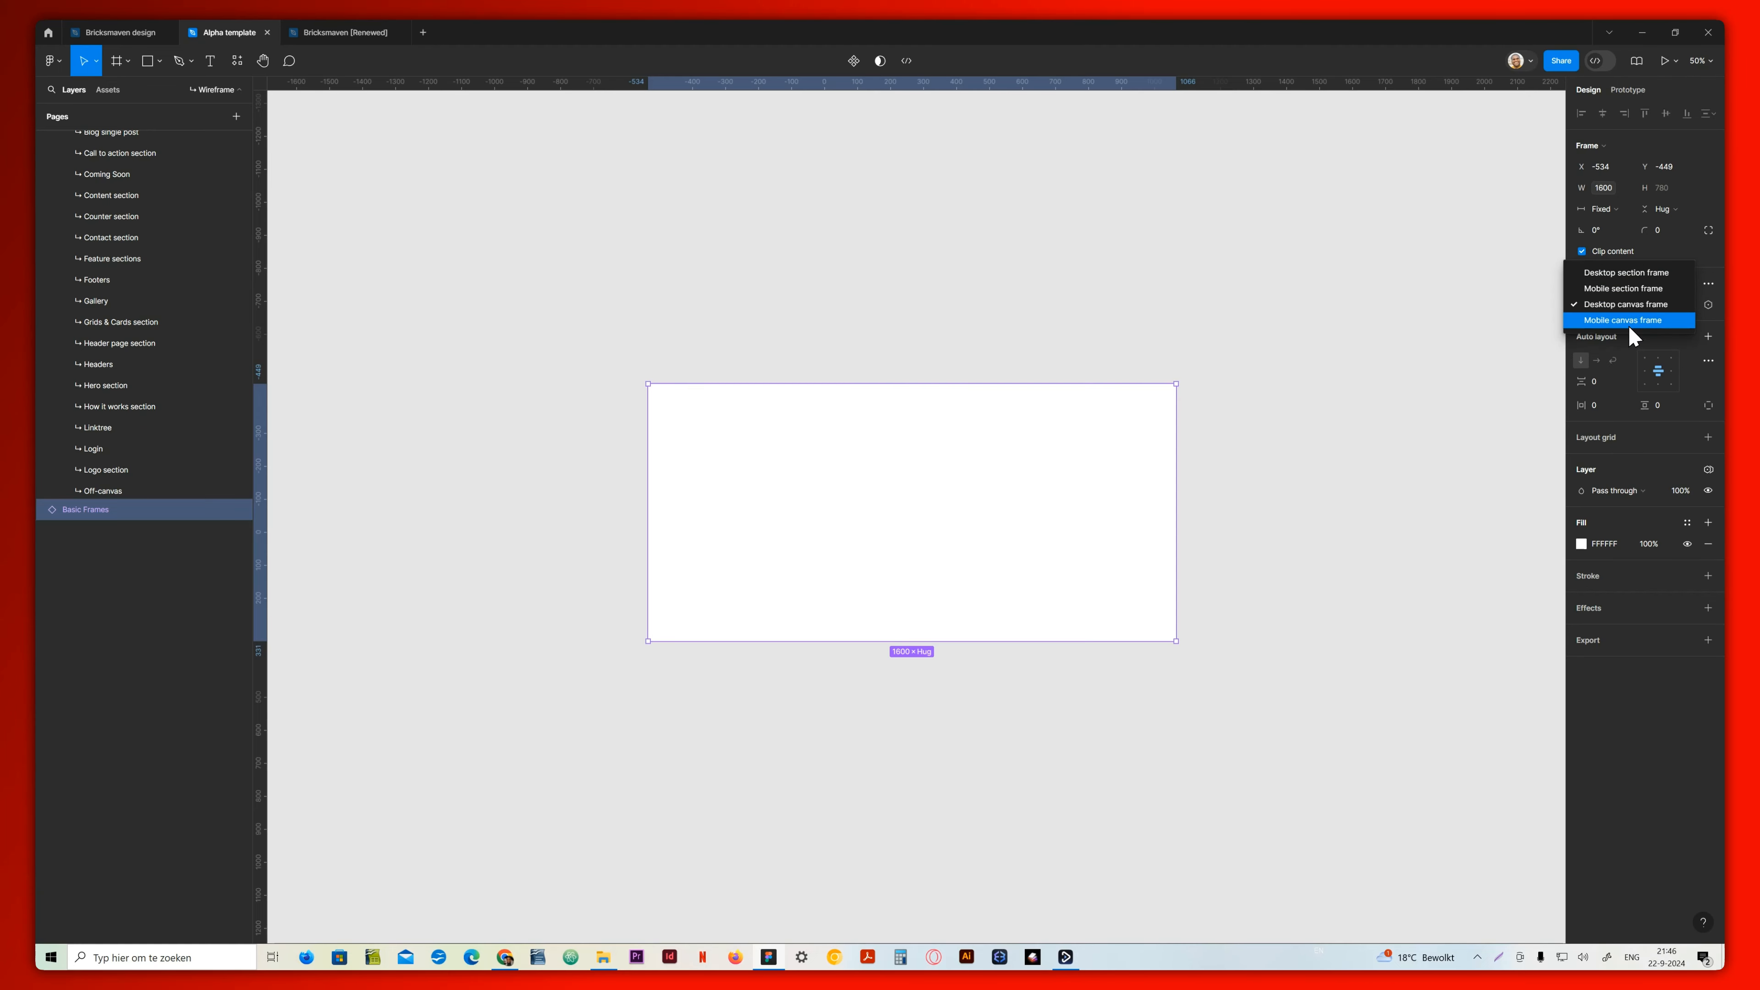
{"action": "left_click", "coordinate": [1587, 305]}
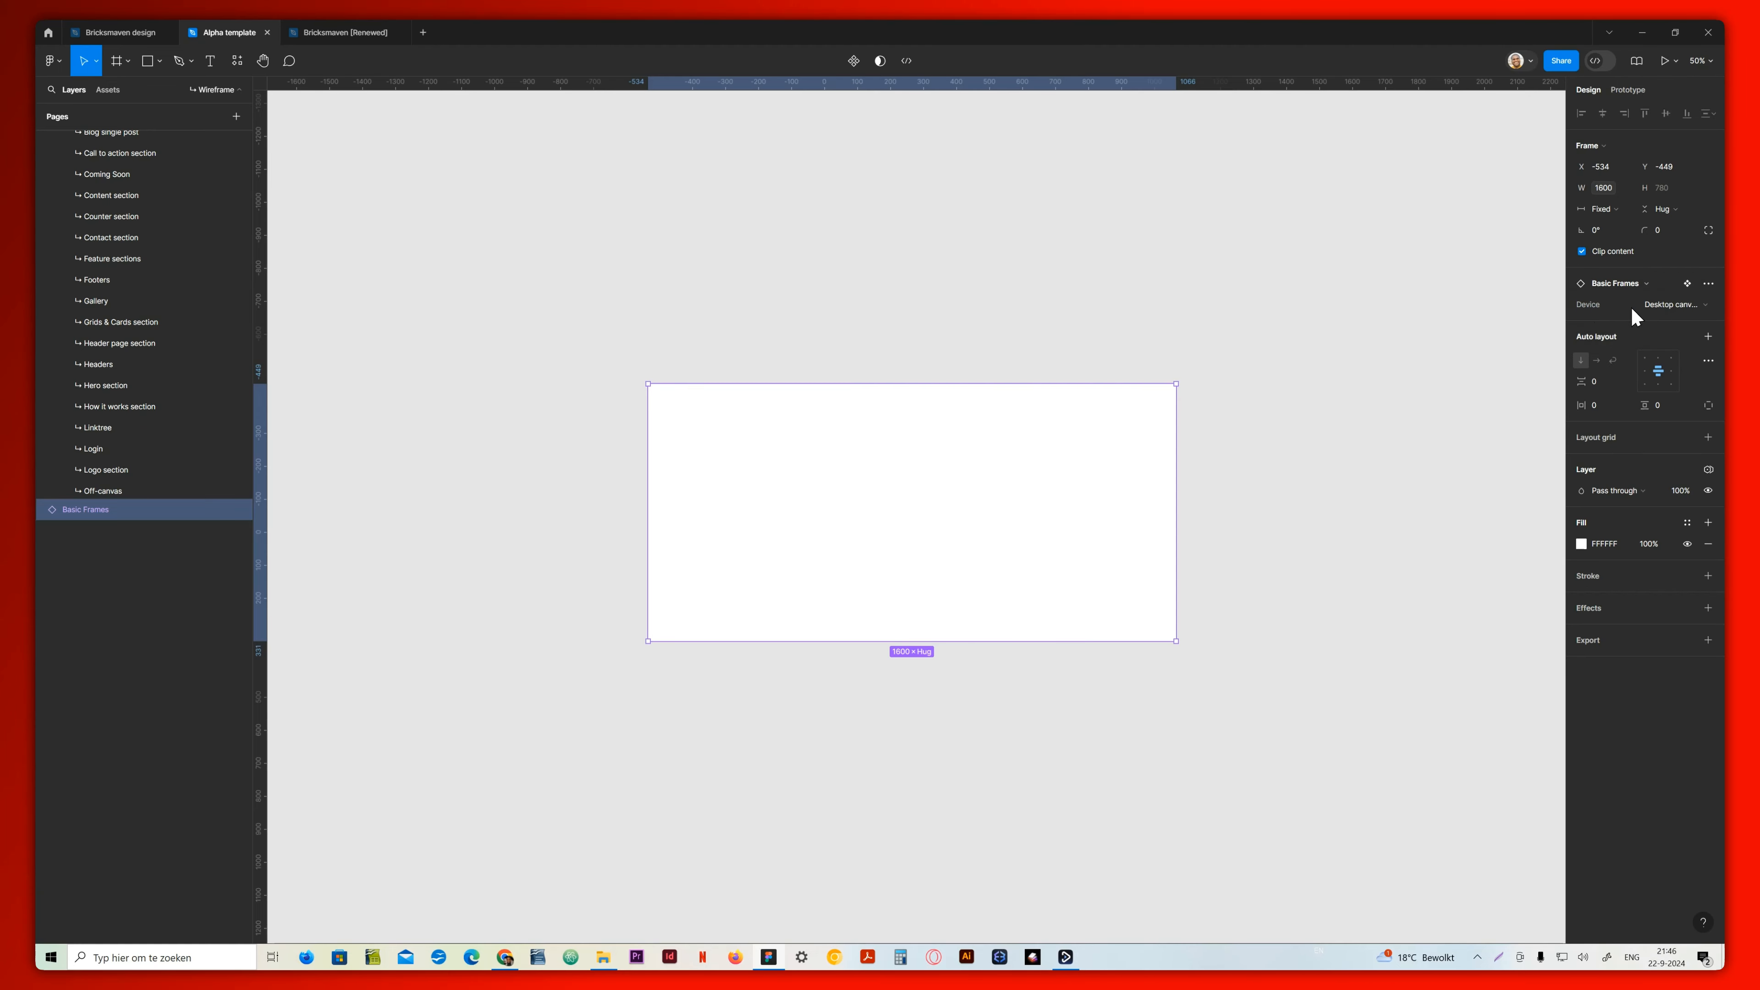
Detach the Basic Frames desktop canvas instance on the Wireframe page so its Header and Main containers can be edited
{"action": "right_click", "coordinate": [104, 520]}
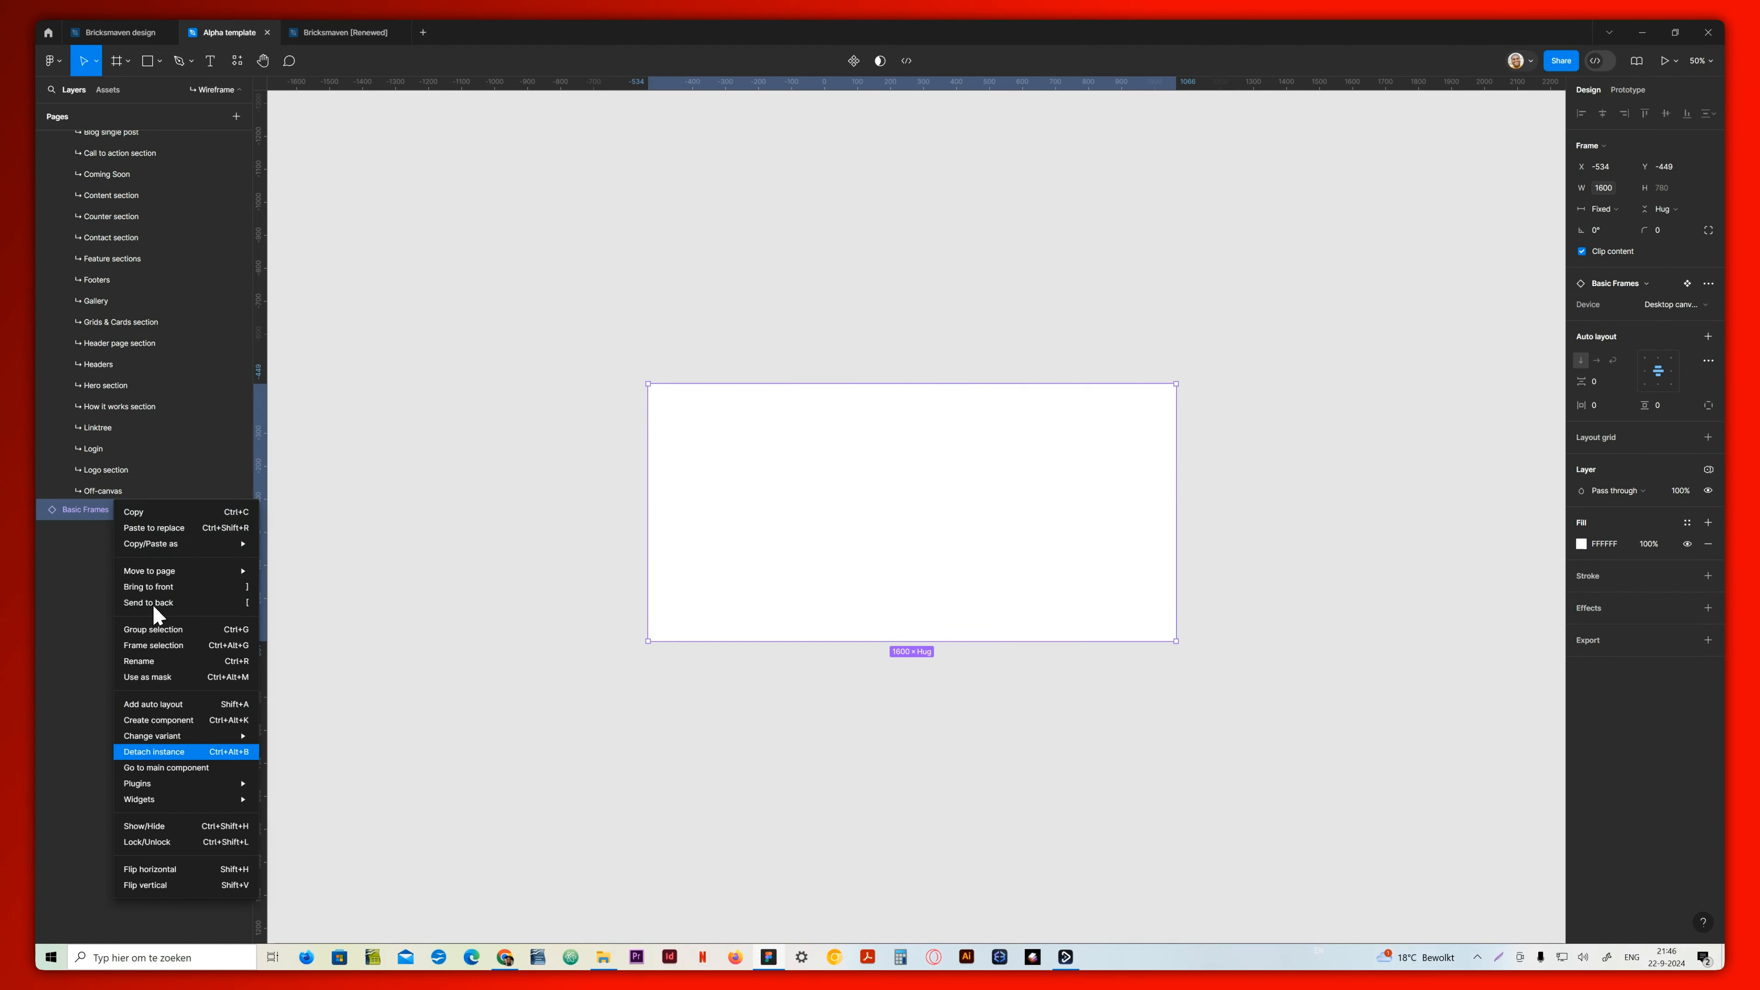
{"action": "left_click", "coordinate": [194, 755]}
{"action": "left_click", "coordinate": [125, 537]}
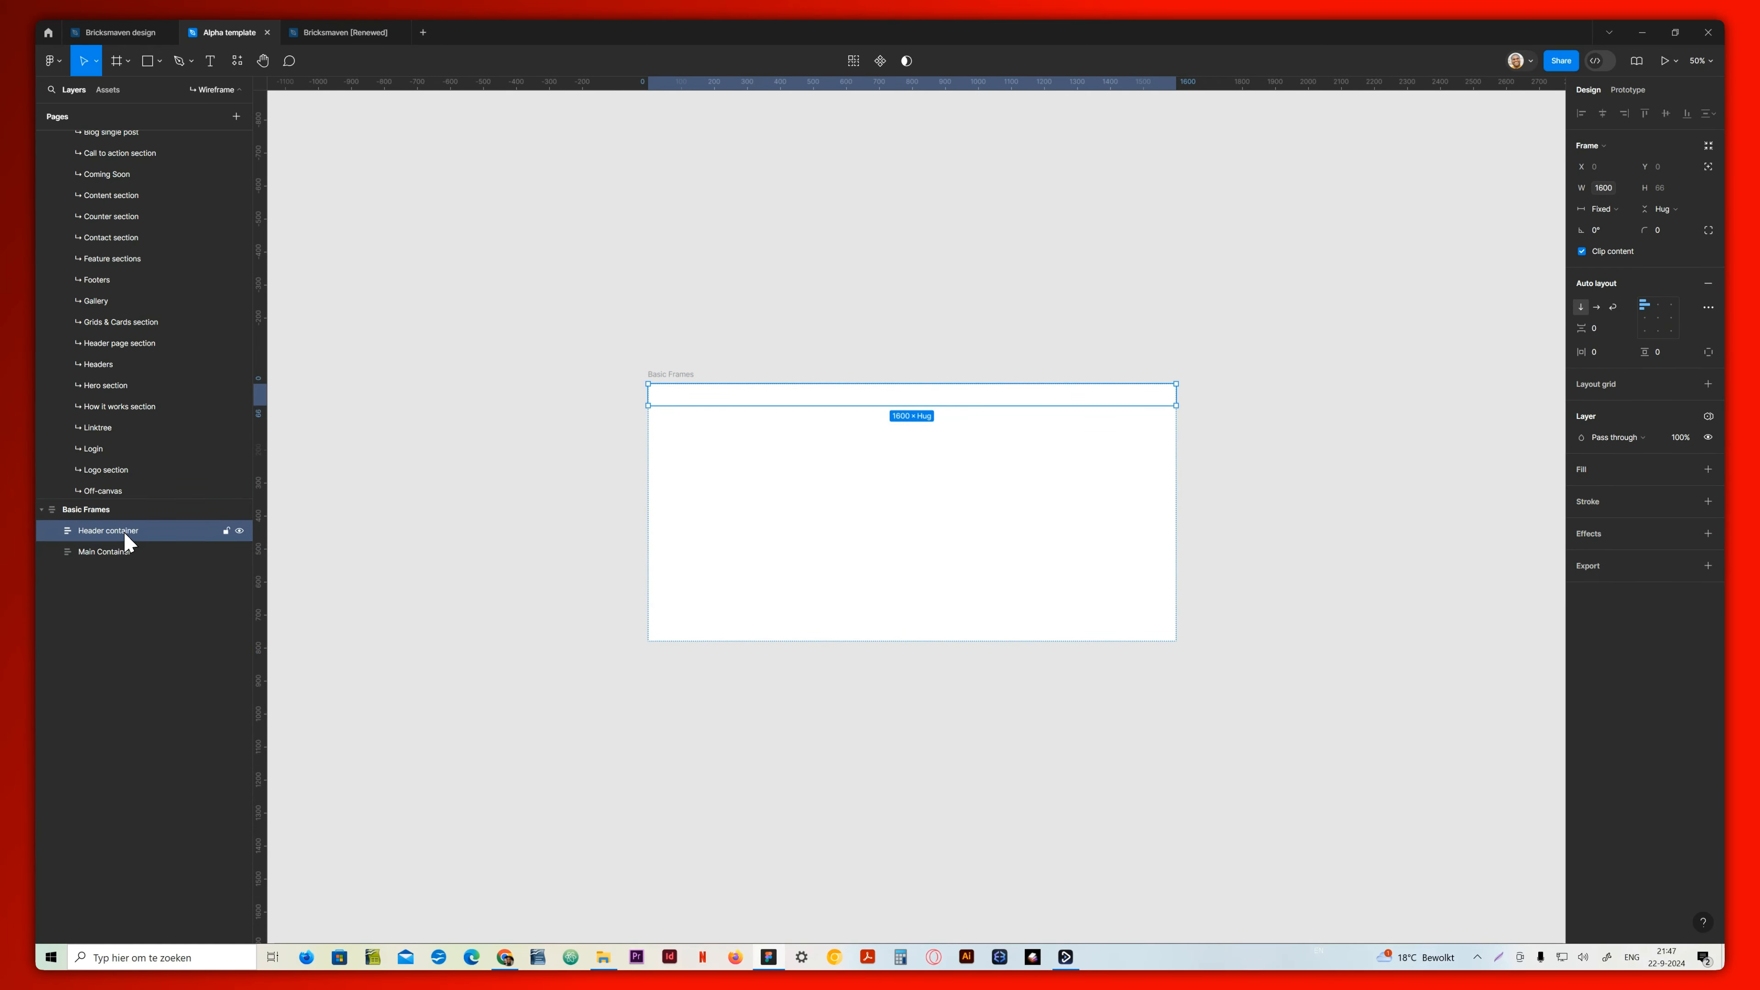
{"action": "left_click", "coordinate": [85, 510]}
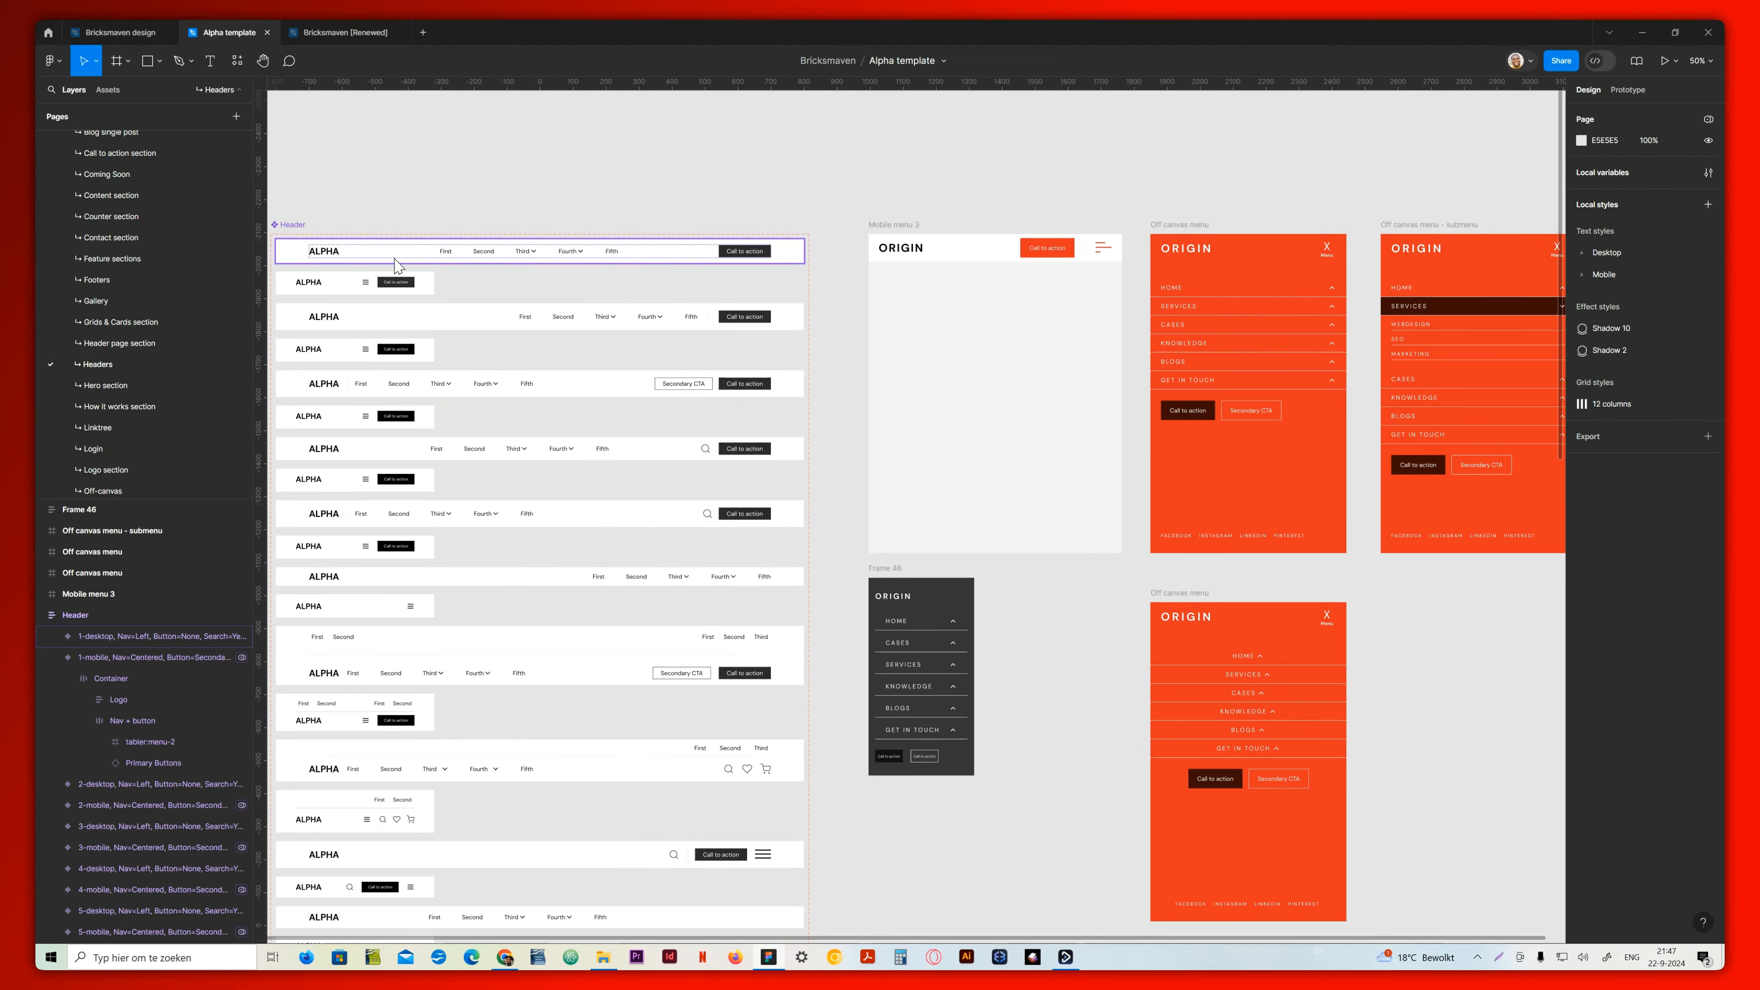
Copy the 1-desktop header variant from the Headers page into the wireframe's Header container
{"action": "left_click", "coordinate": [392, 265]}
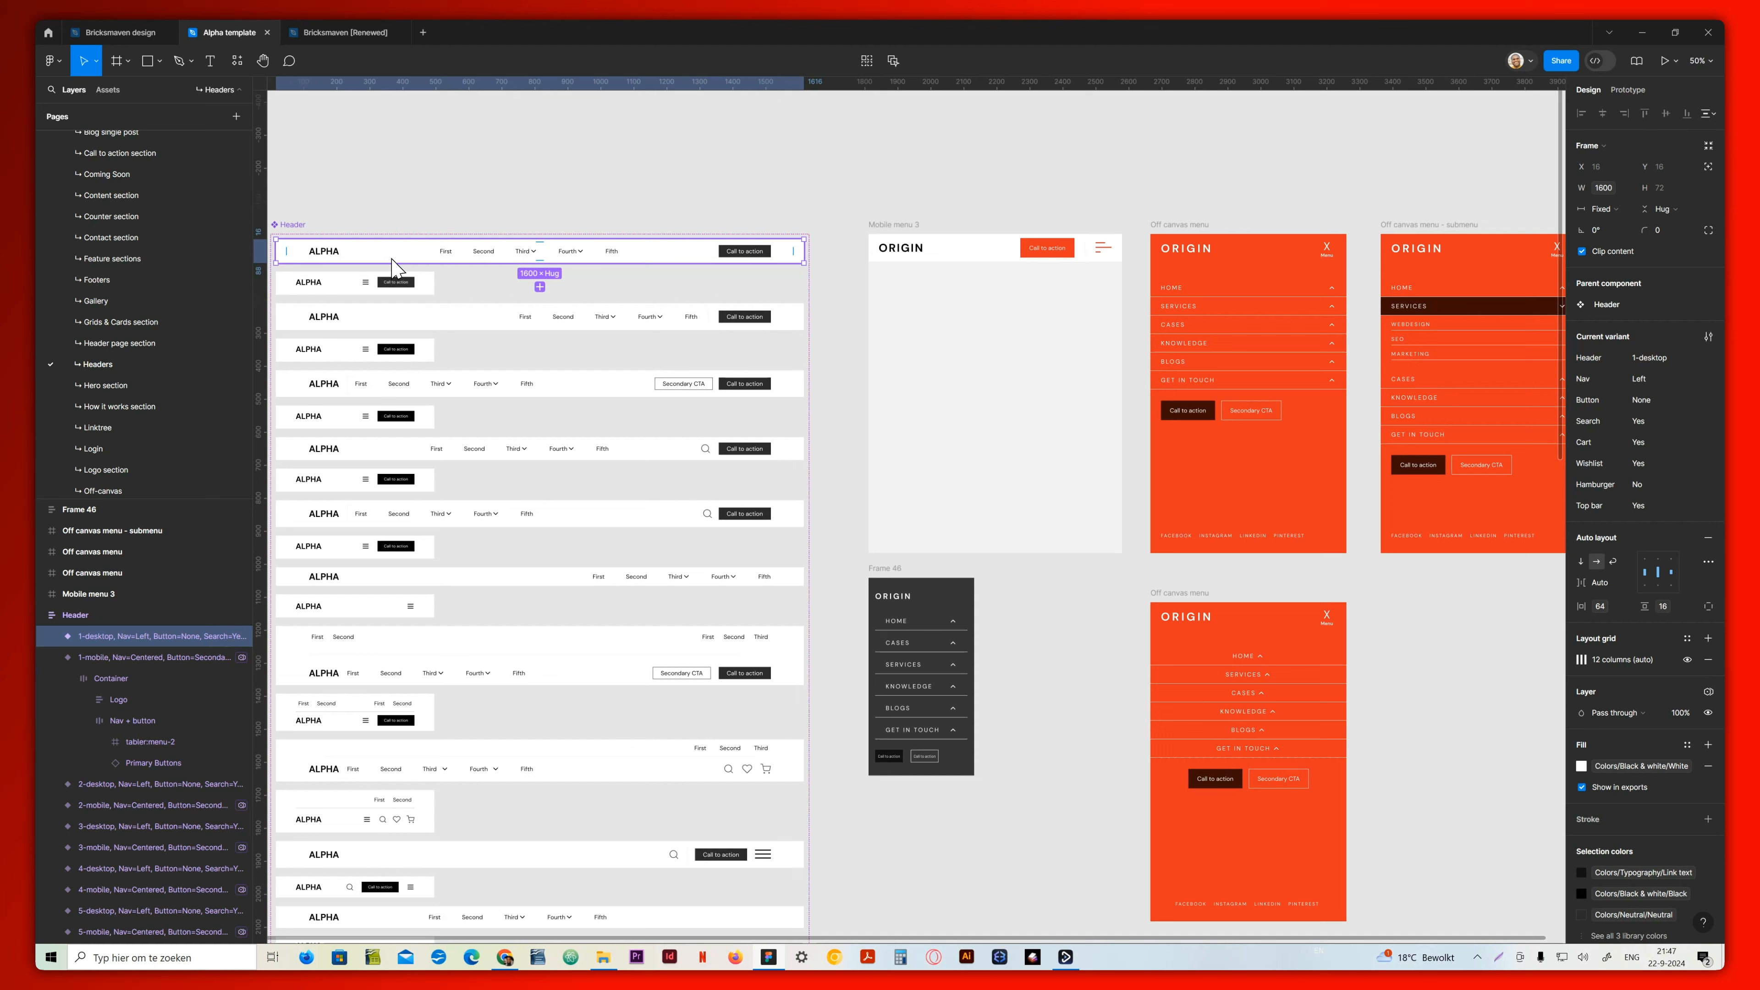
{"action": "scroll", "coordinate": [142, 371], "scroll_direction": "up", "scroll_amount": 5}
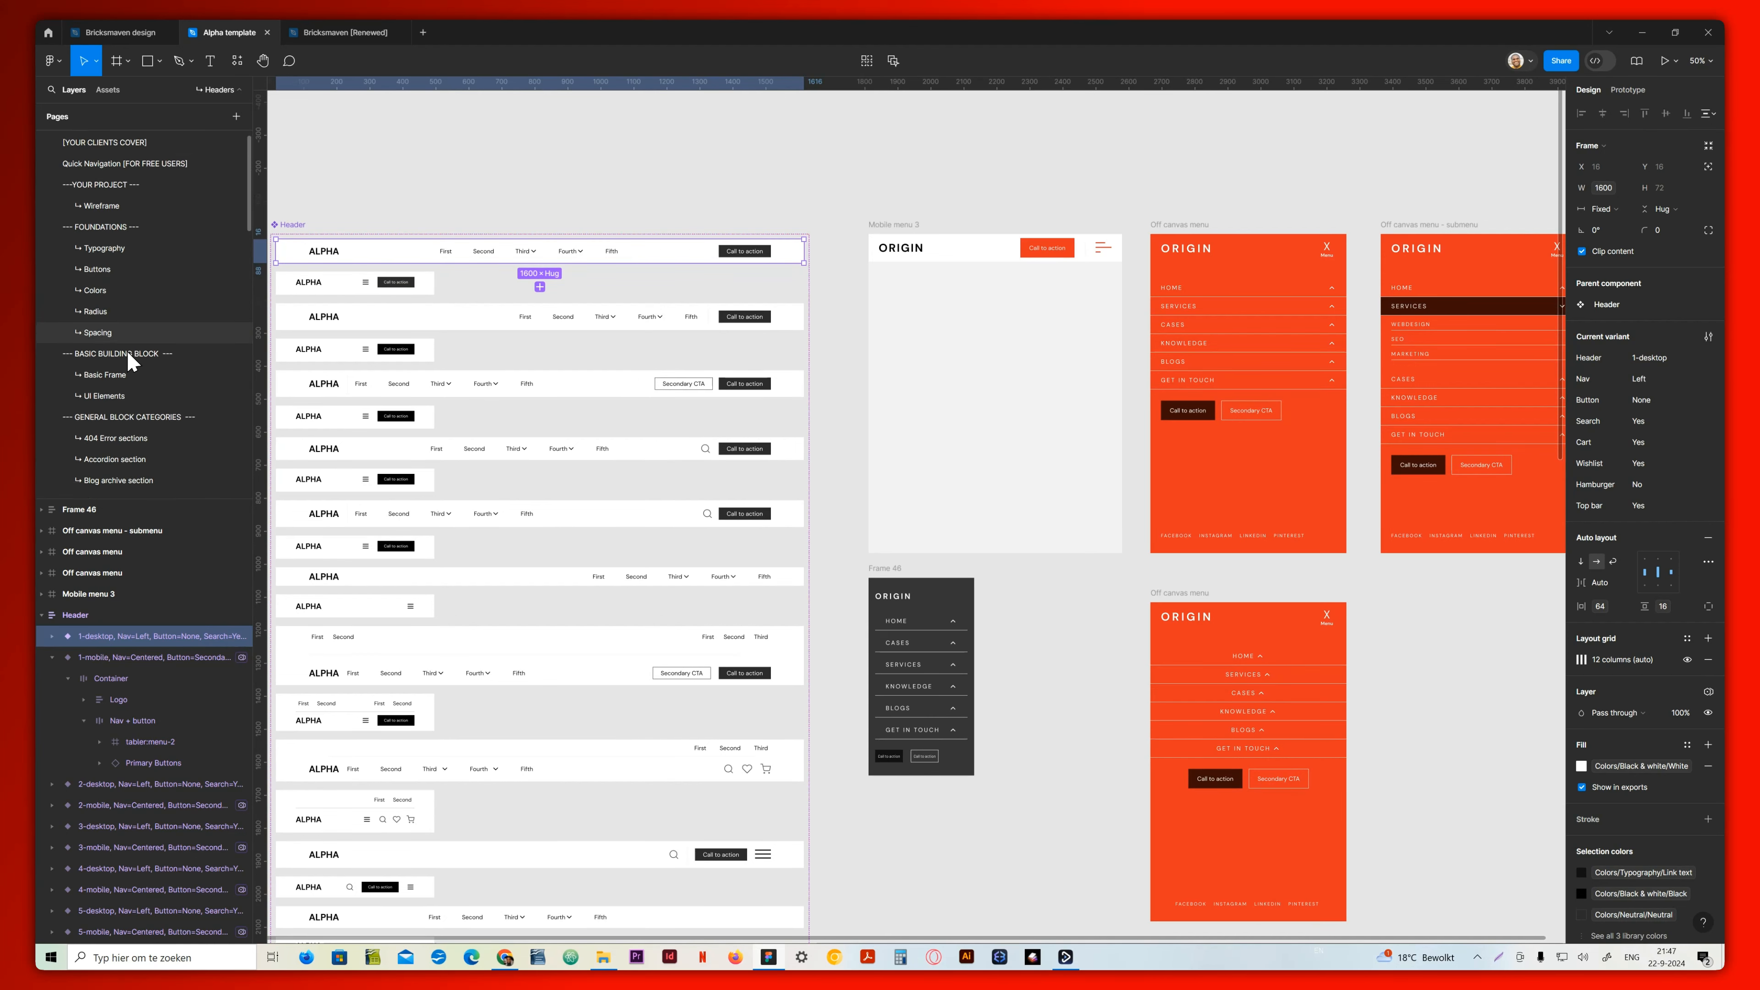
{"action": "scroll", "coordinate": [131, 361], "scroll_direction": "up", "scroll_amount": 1}
{"action": "left_click", "coordinate": [120, 218]}
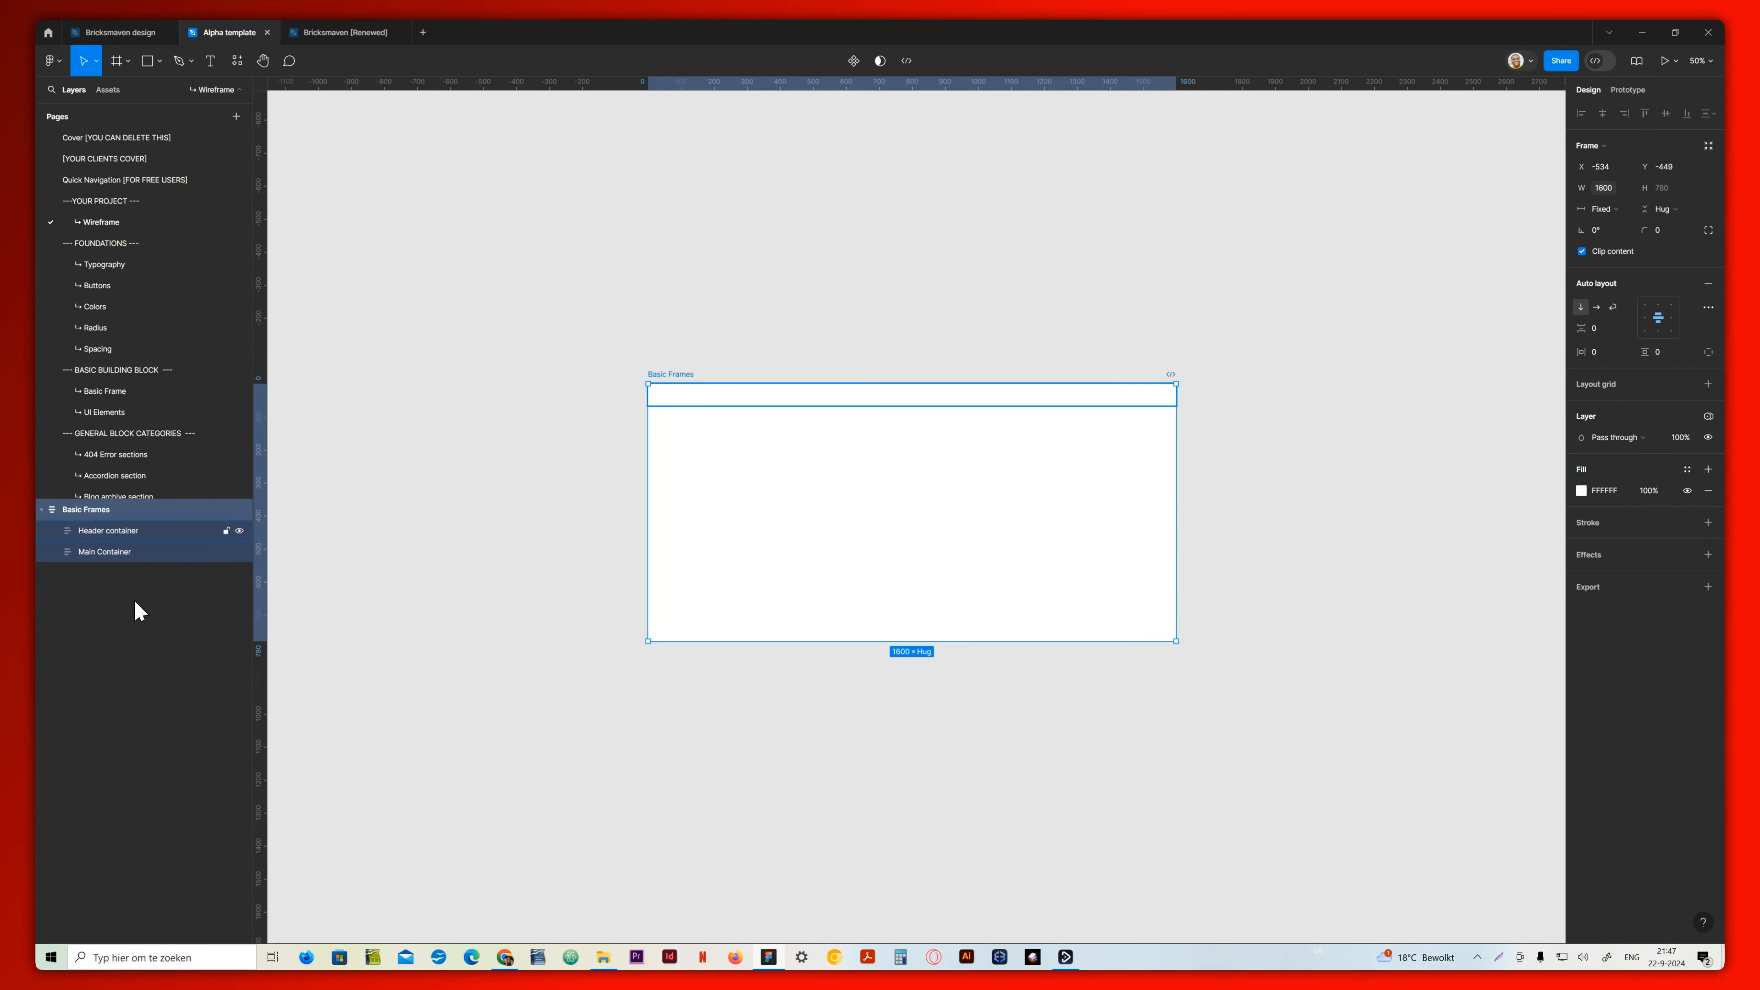
{"action": "left_click", "coordinate": [93, 533]}
{"action": "key", "text": "ctrl+v"}
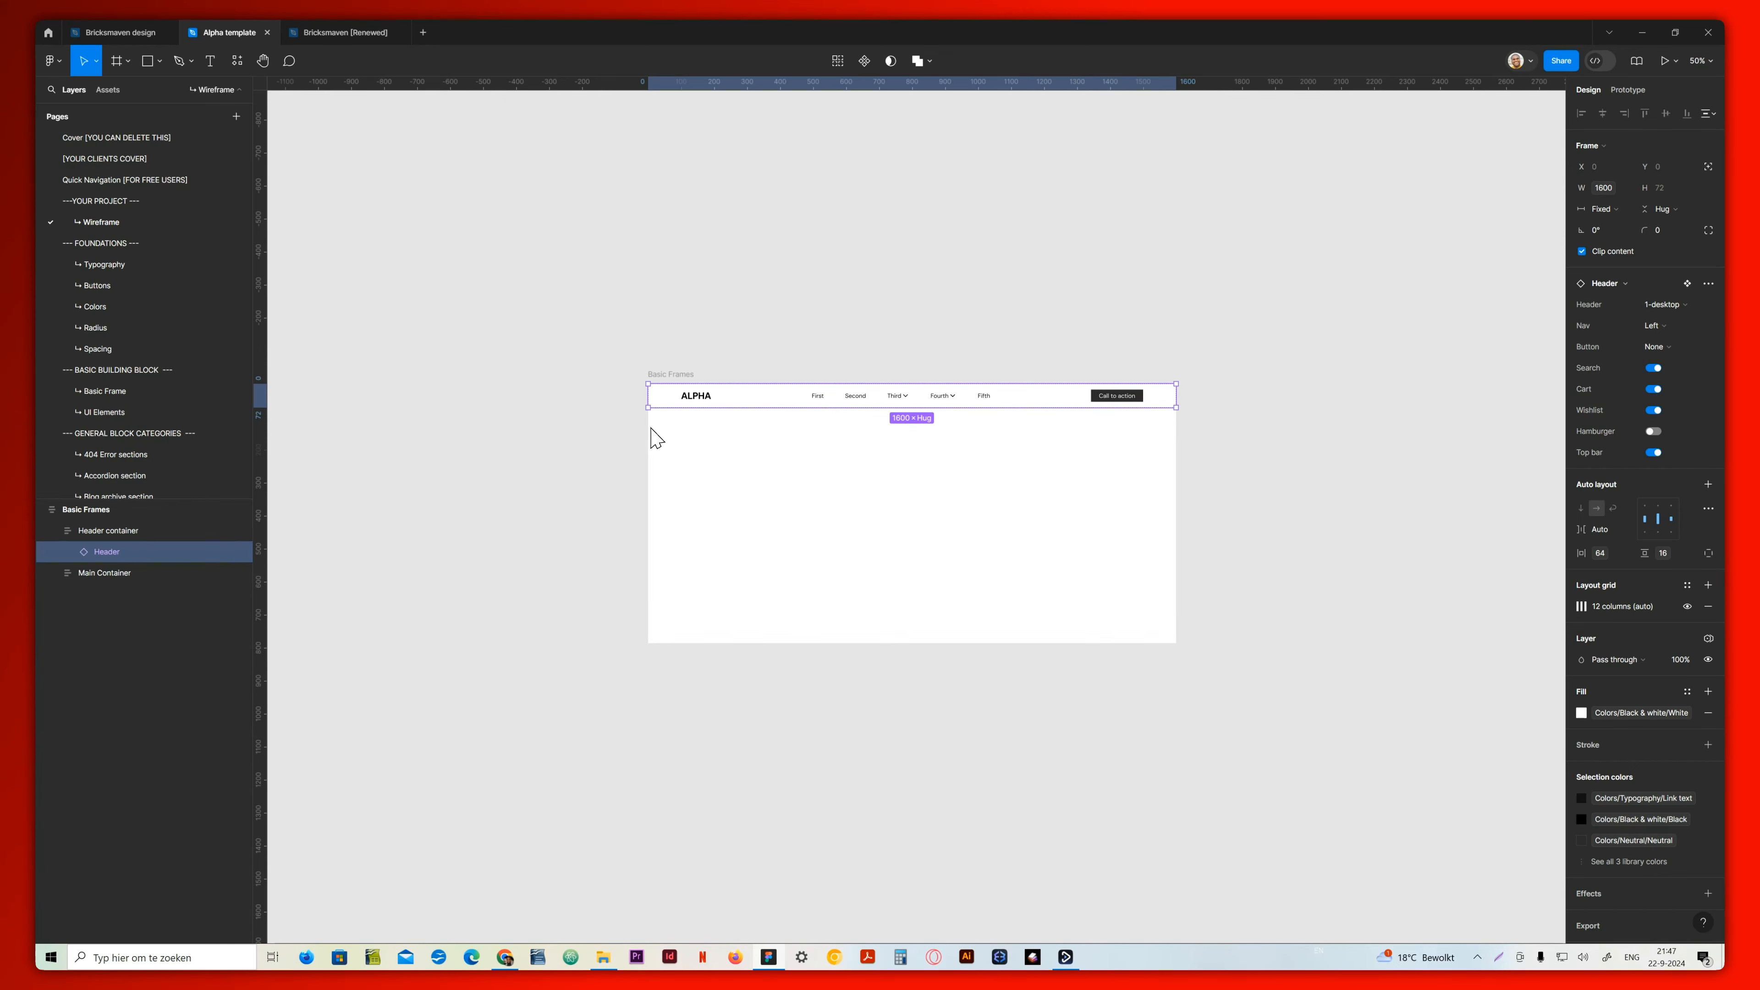
Copy the 25-desktop variant from the Hero section page into the wireframe's Main Container
{"action": "left_click", "coordinate": [115, 575]}
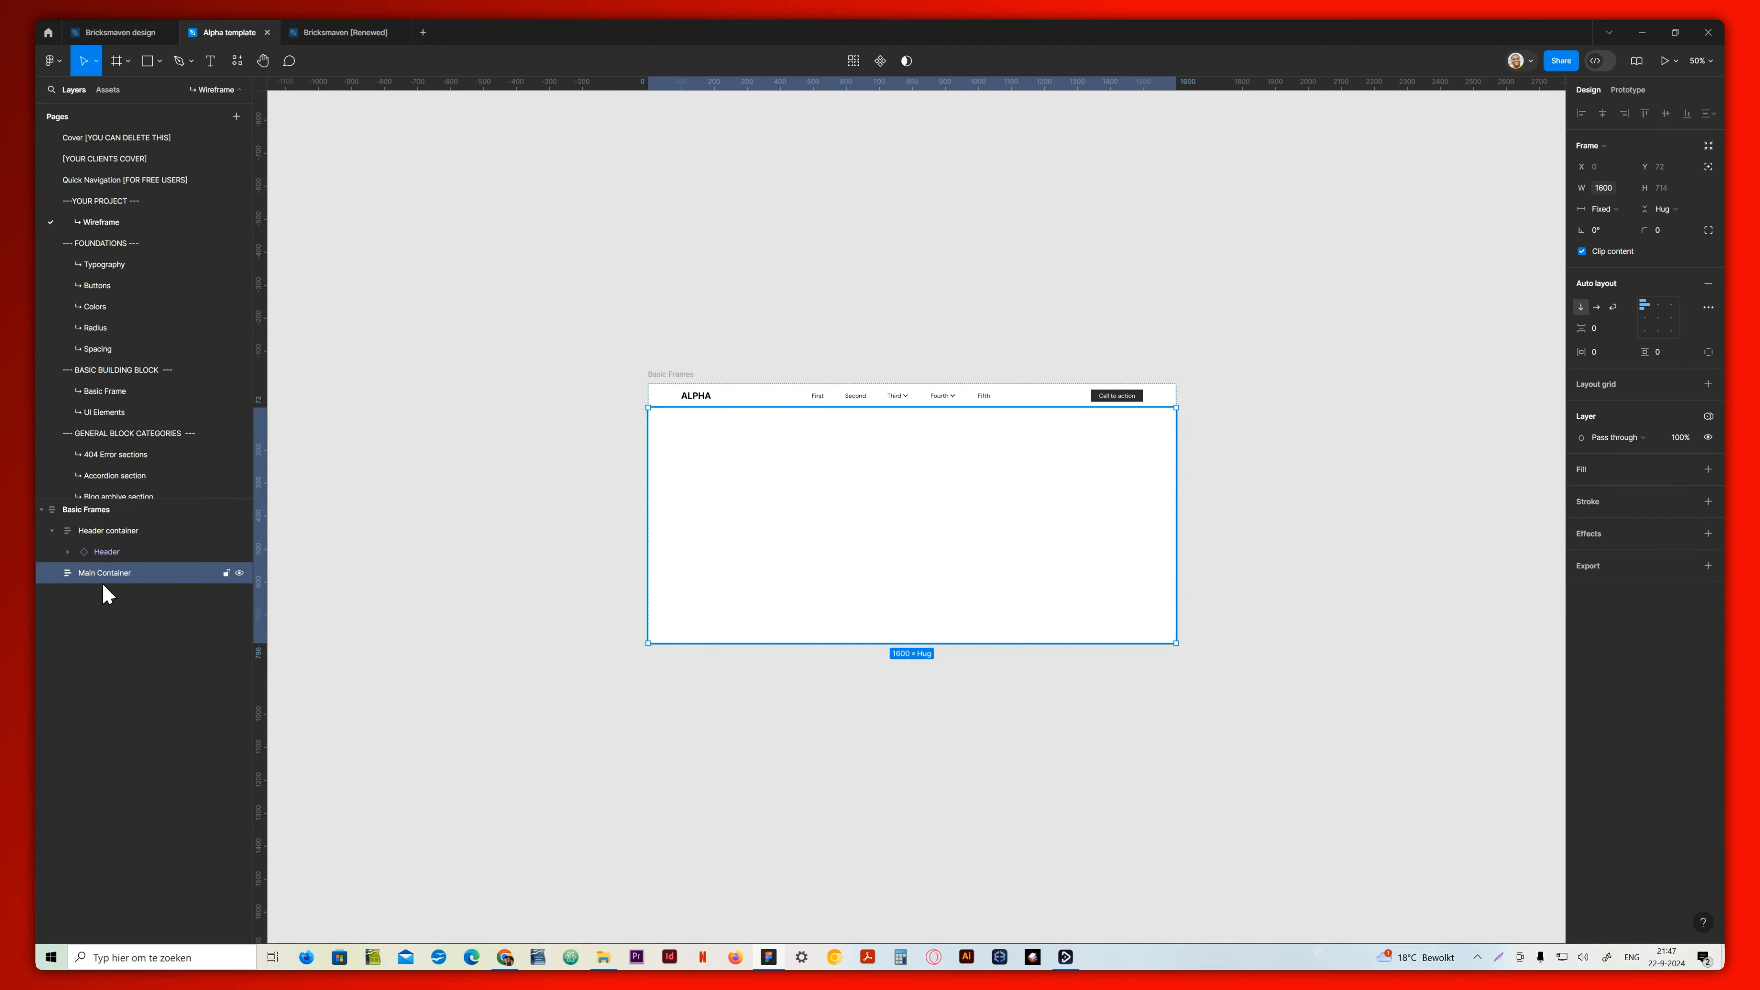
{"action": "scroll", "coordinate": [135, 440], "scroll_direction": "down", "scroll_amount": 10}
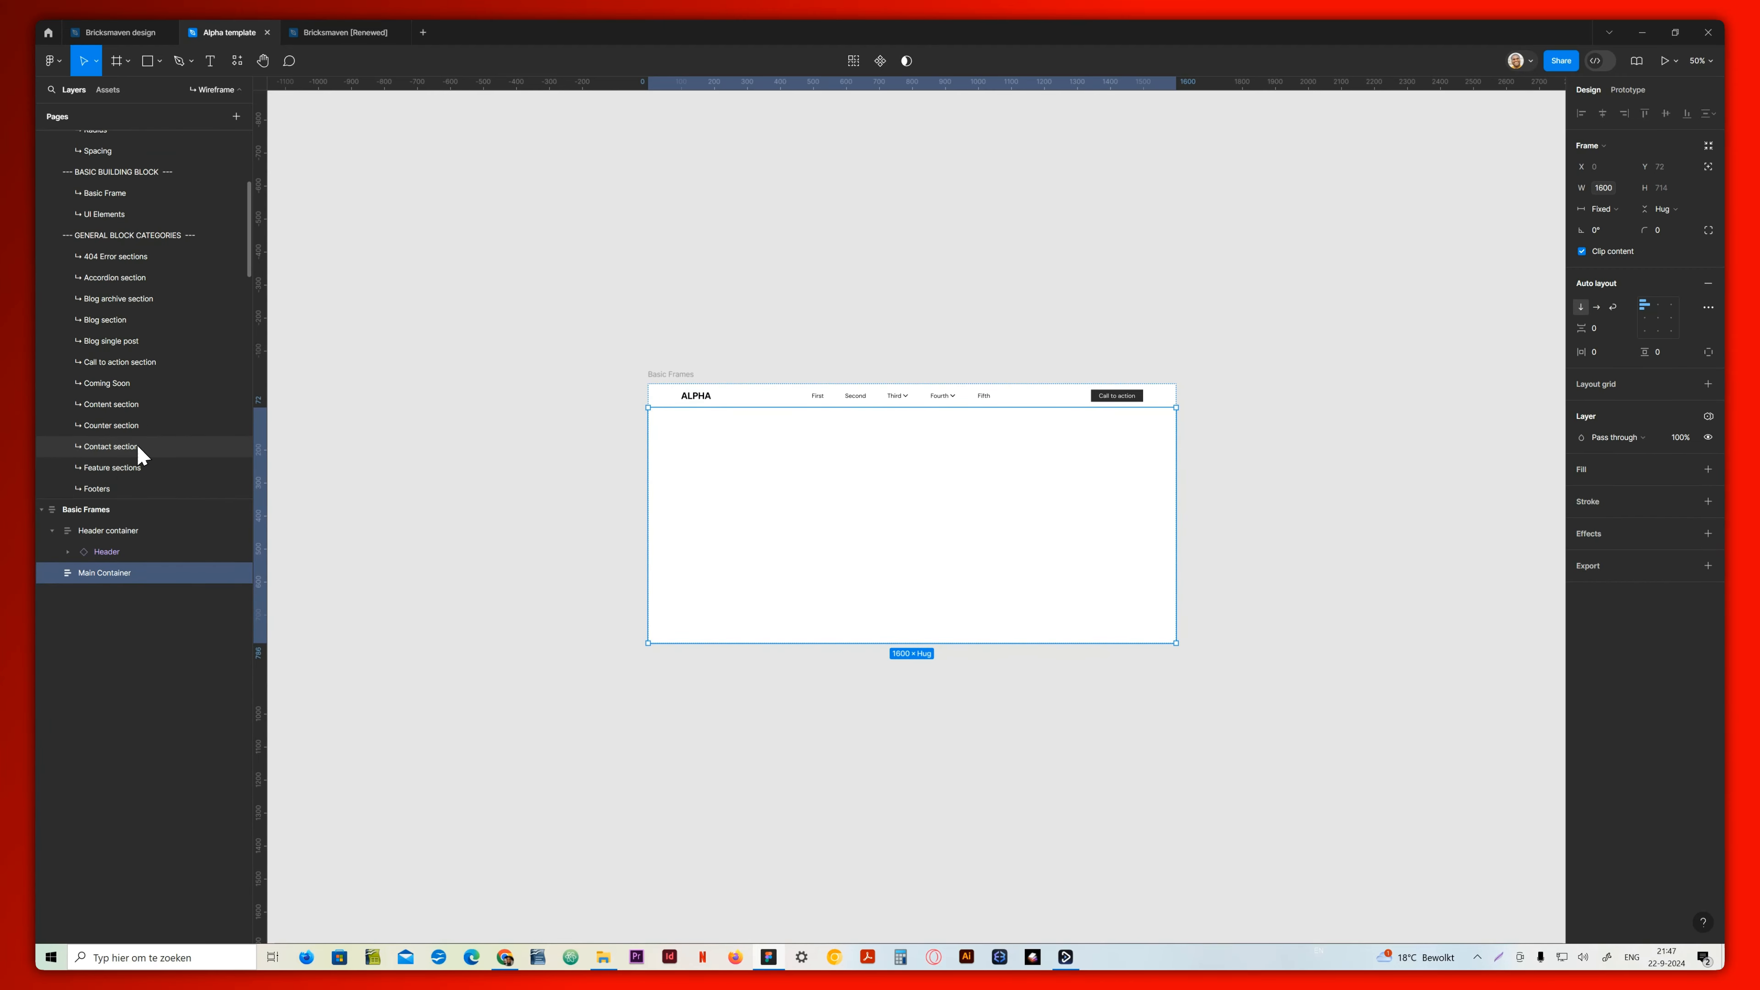
{"action": "left_click", "coordinate": [122, 397]}
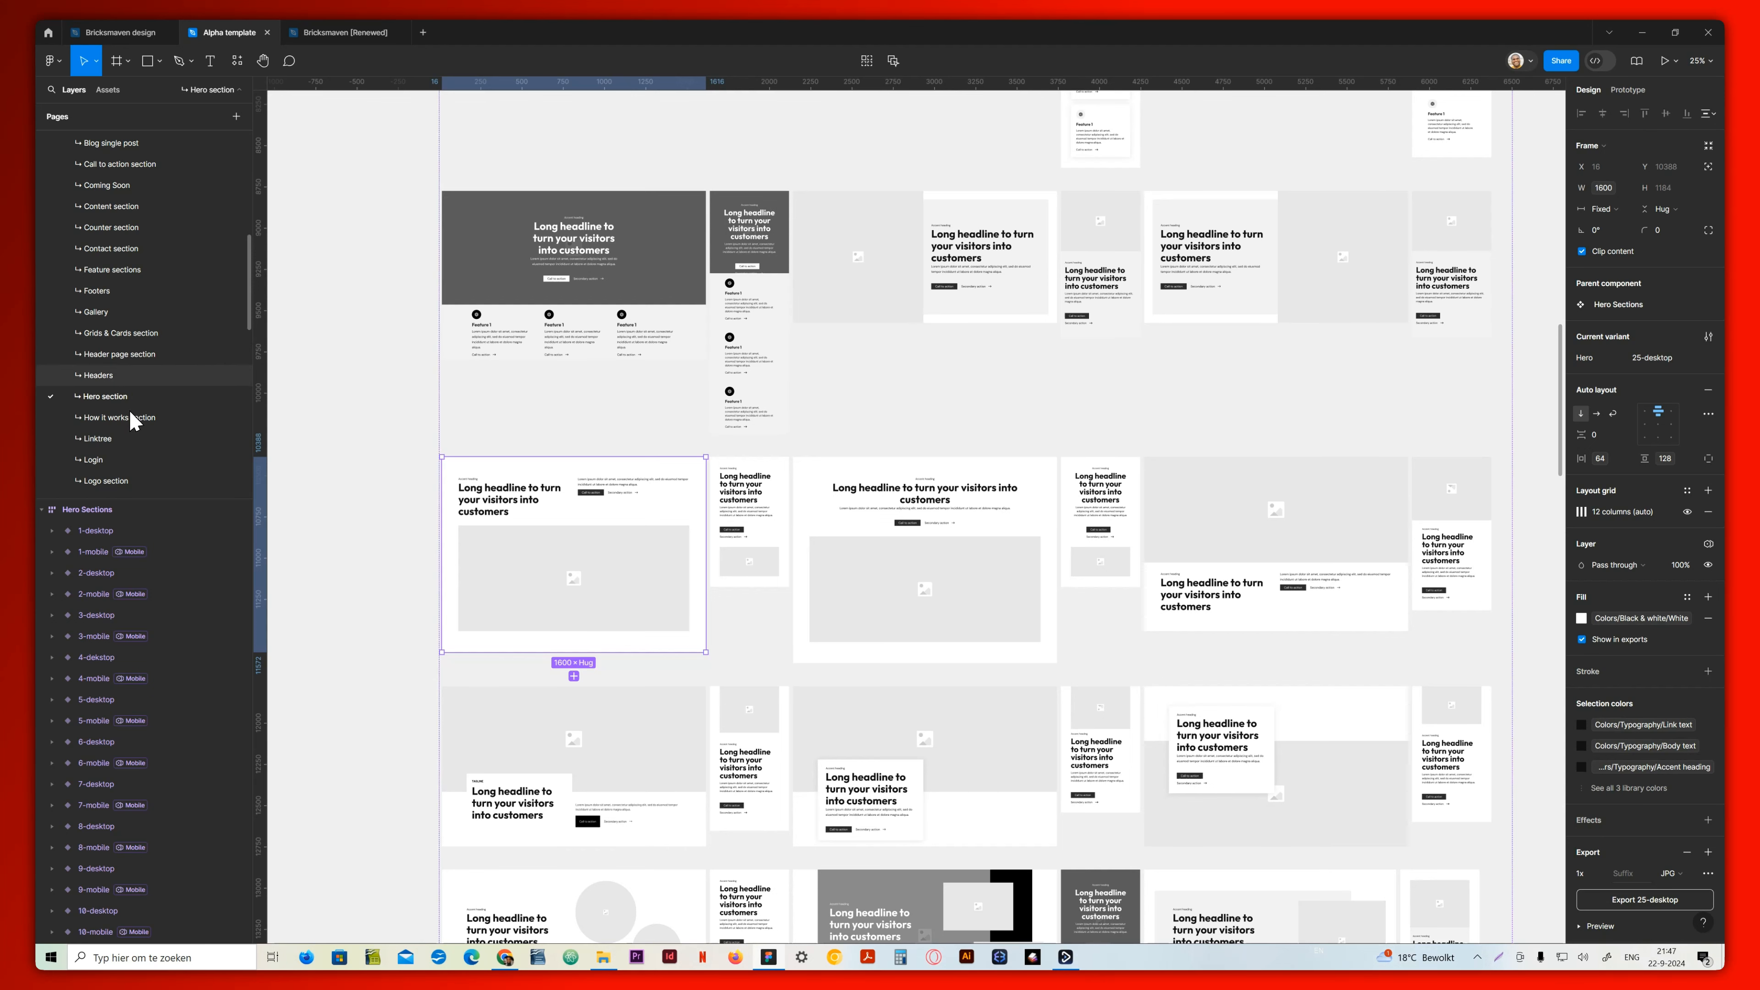
{"action": "scroll", "coordinate": [122, 231], "scroll_direction": "up", "scroll_amount": 1}
{"action": "scroll", "coordinate": [122, 232], "scroll_direction": "up", "scroll_amount": 5}
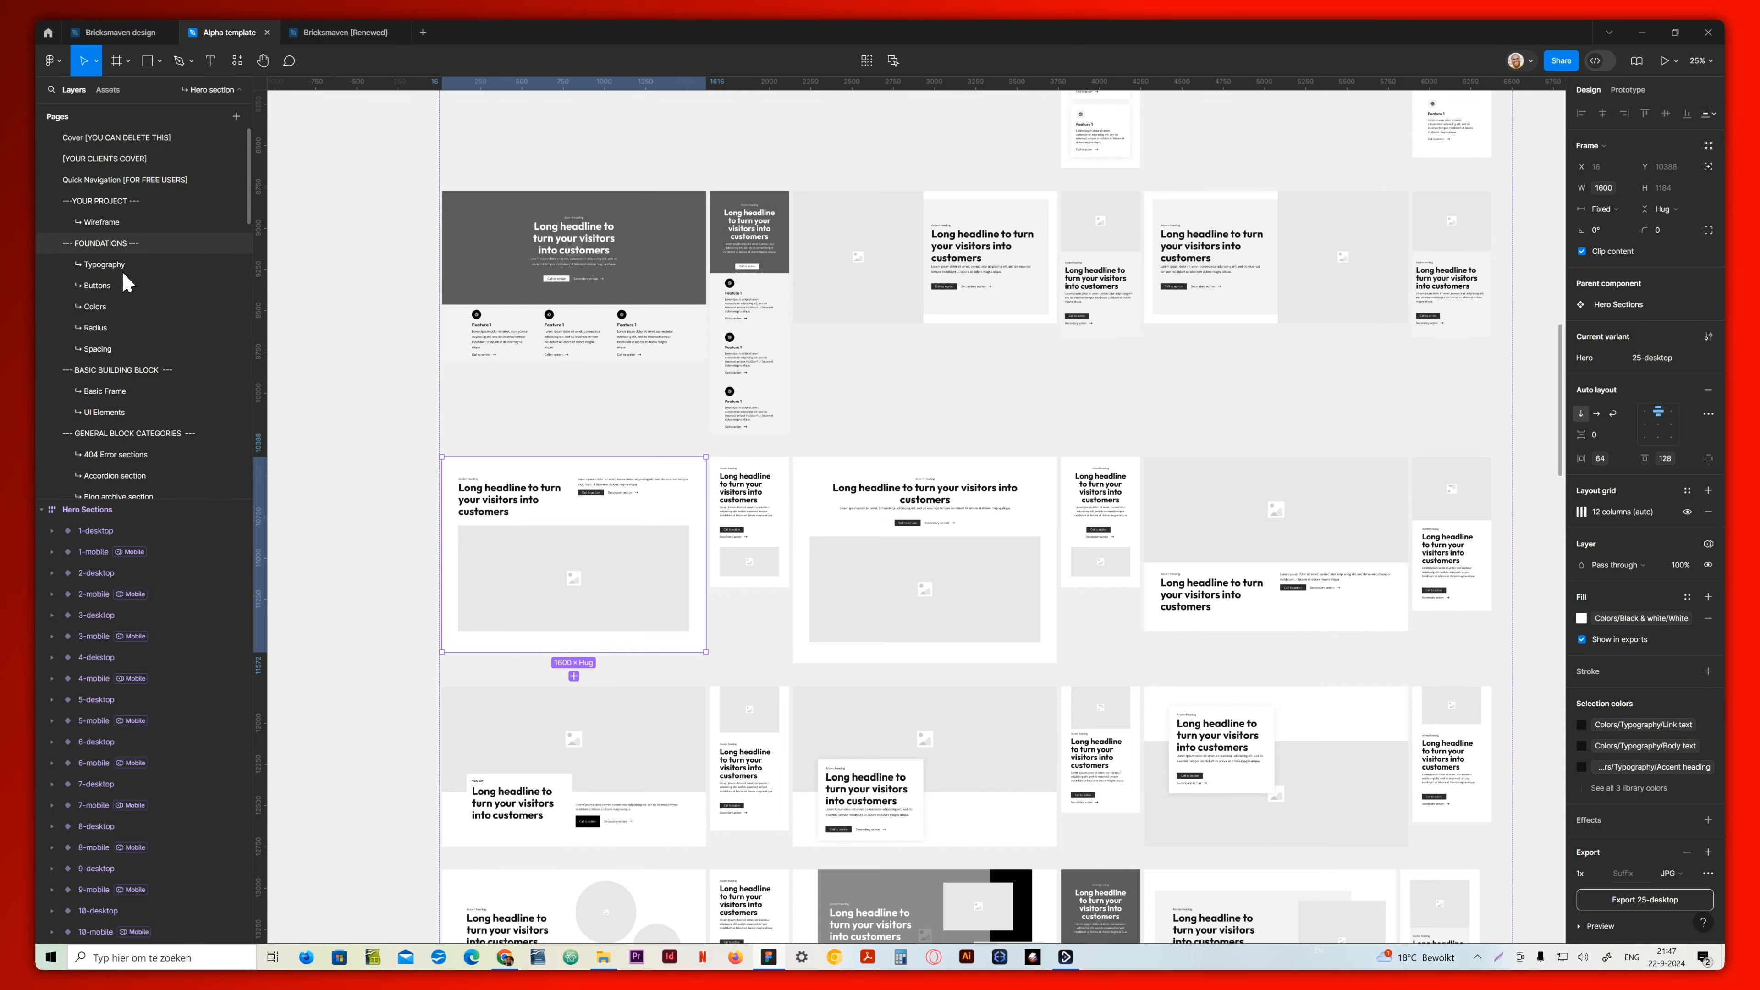
{"action": "left_click", "coordinate": [126, 223]}
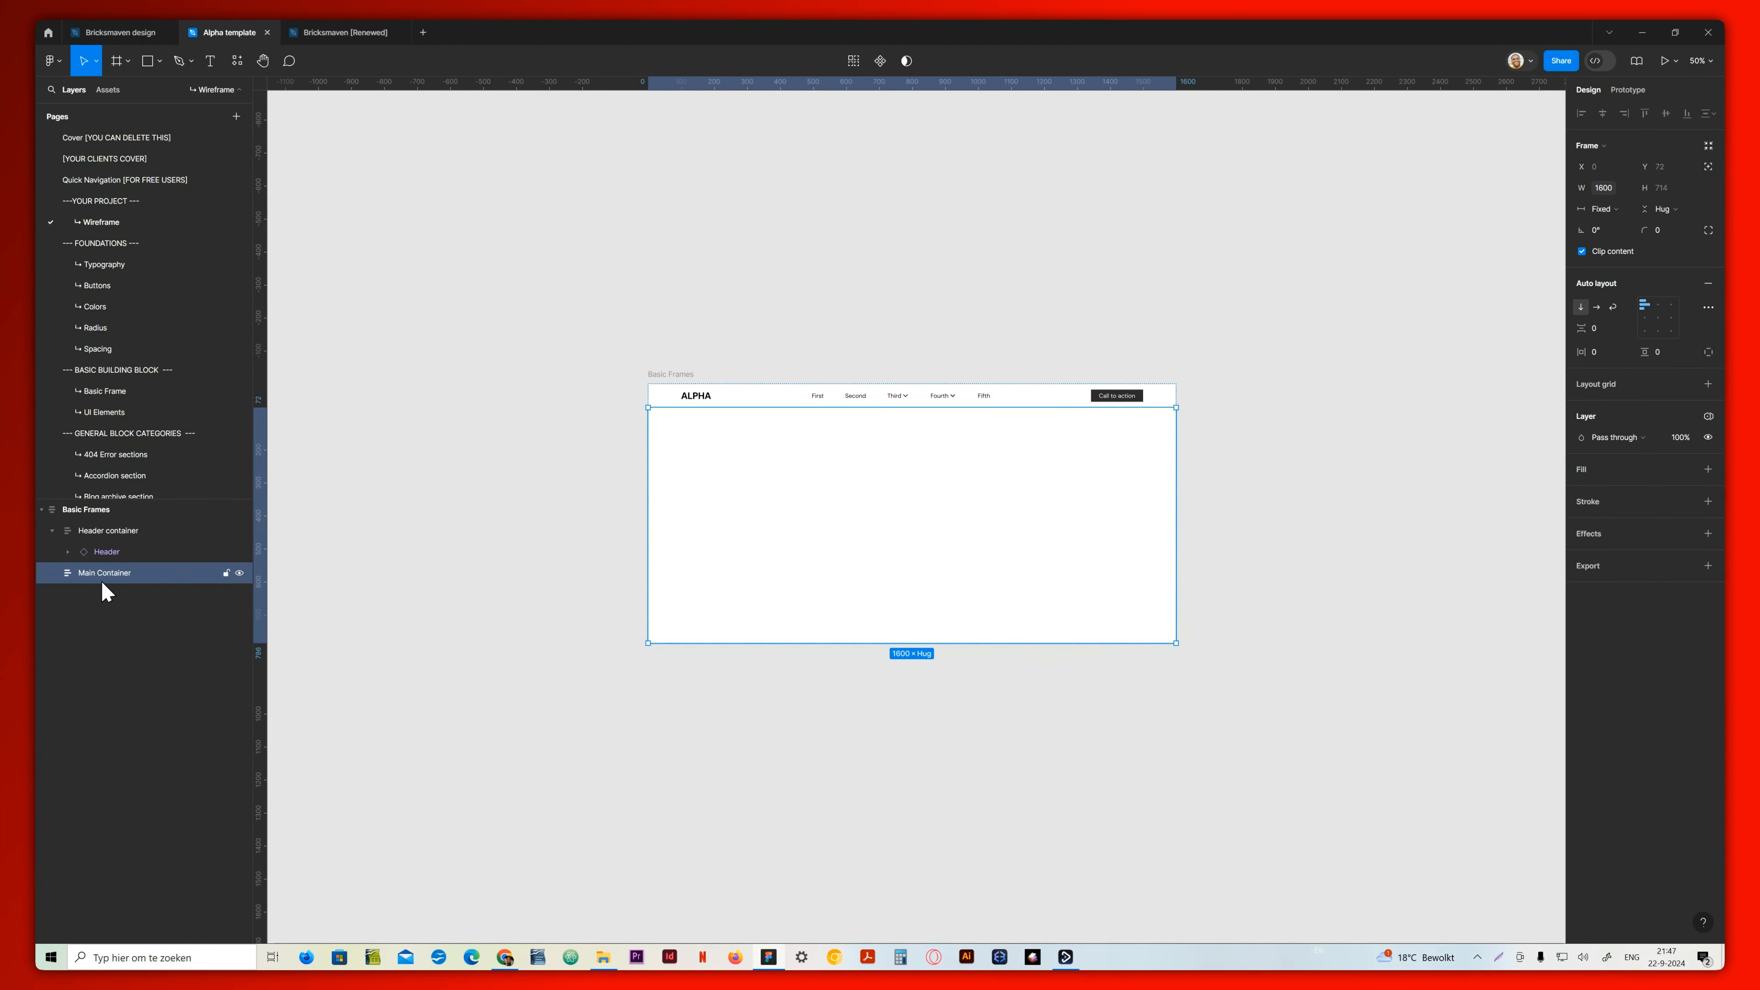
{"action": "key", "text": "ctrl+v"}
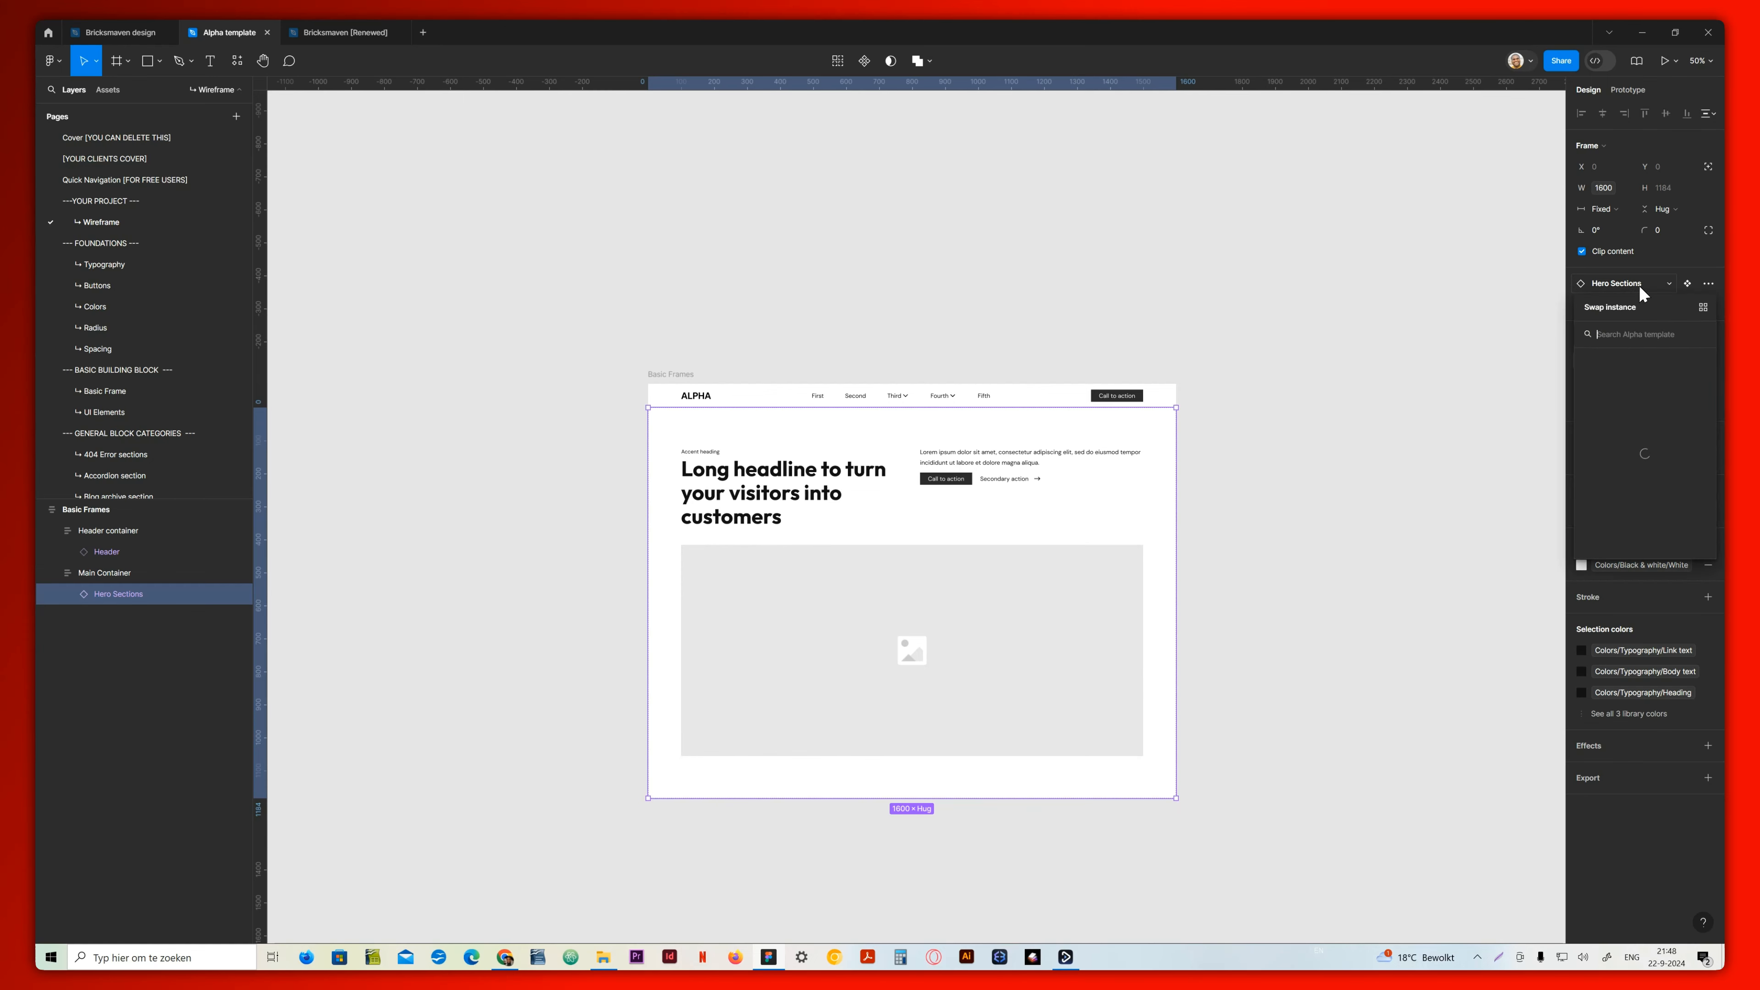
Try the 26-desktop variant on the wireframe's hero section instance and return it to 25-desktop
{"action": "left_click", "coordinate": [1637, 290]}
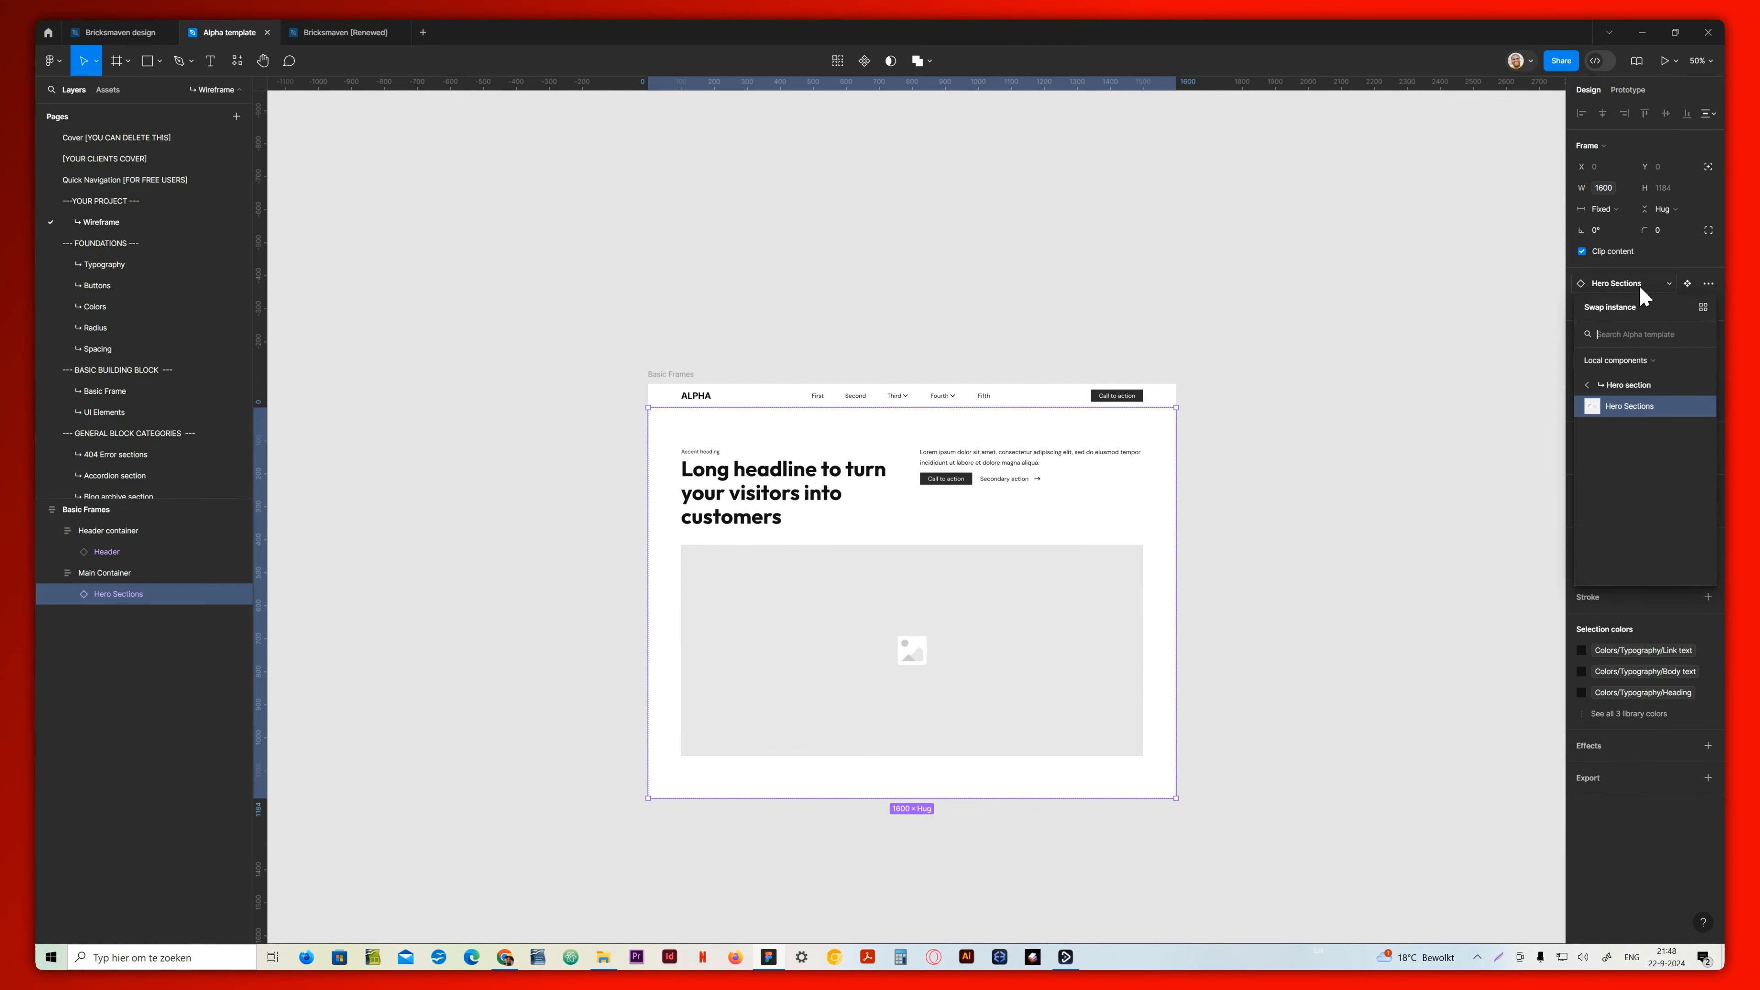
{"action": "left_click", "coordinate": [1641, 290]}
{"action": "left_click", "coordinate": [1664, 310]}
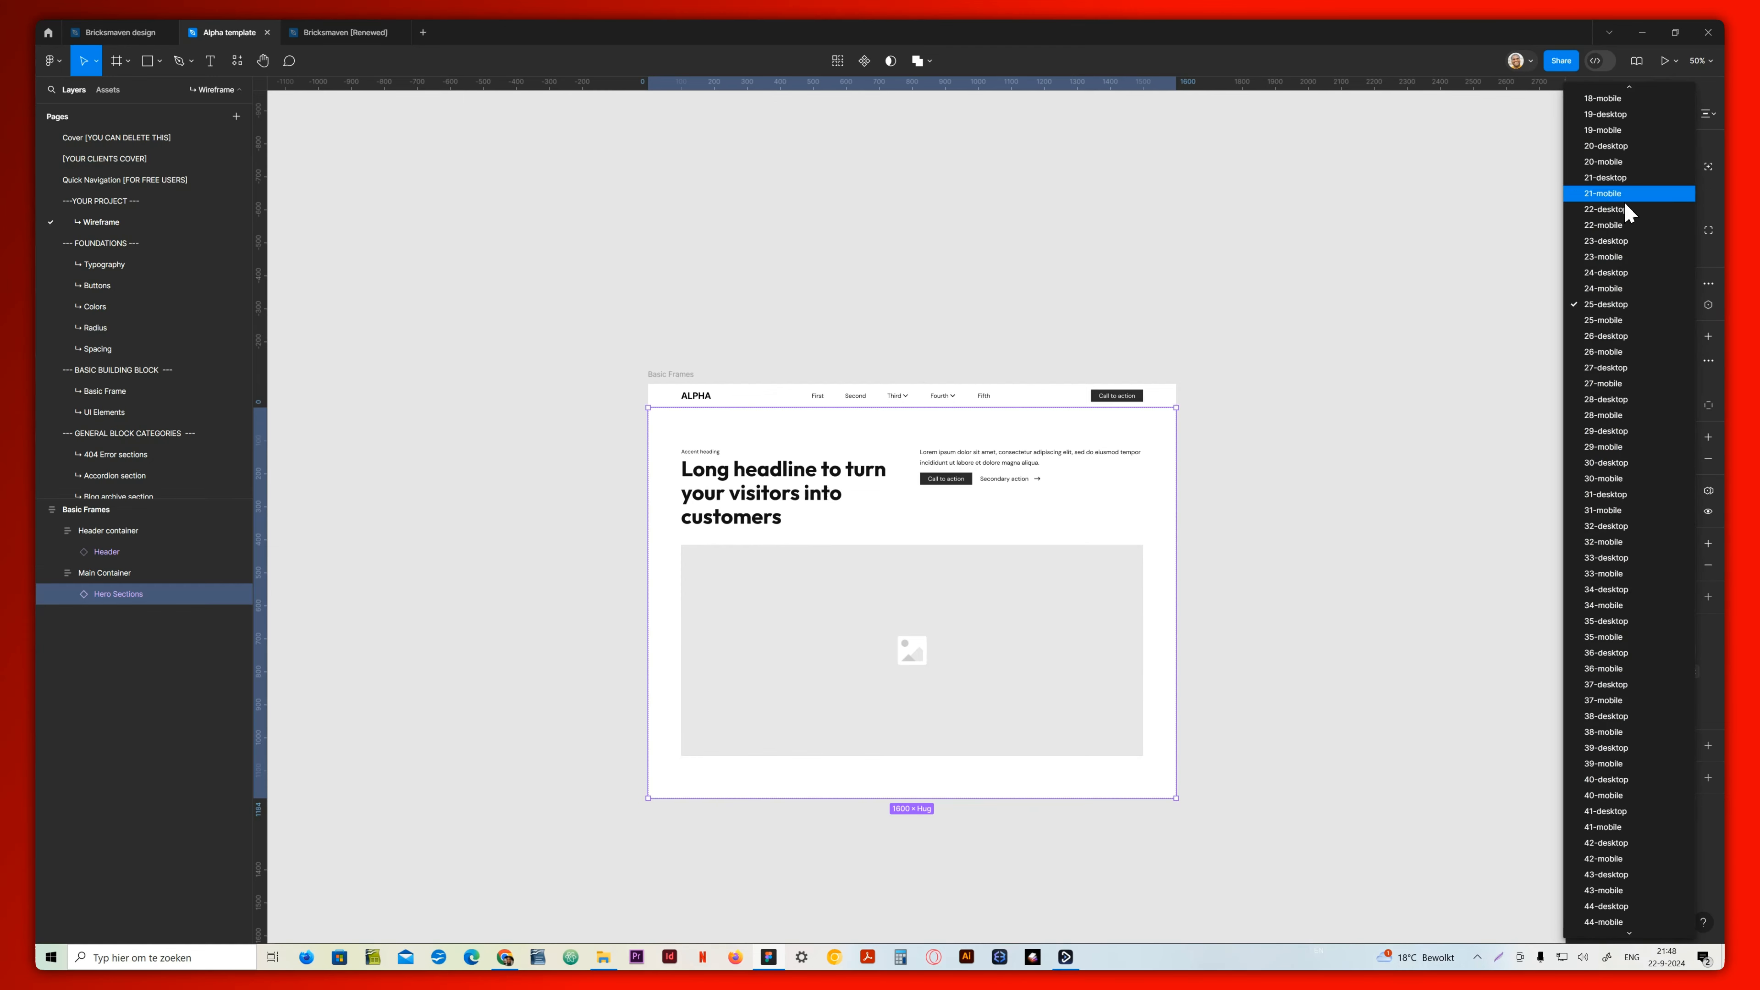
{"action": "scroll", "coordinate": [1621, 380], "scroll_direction": "up", "scroll_amount": 5}
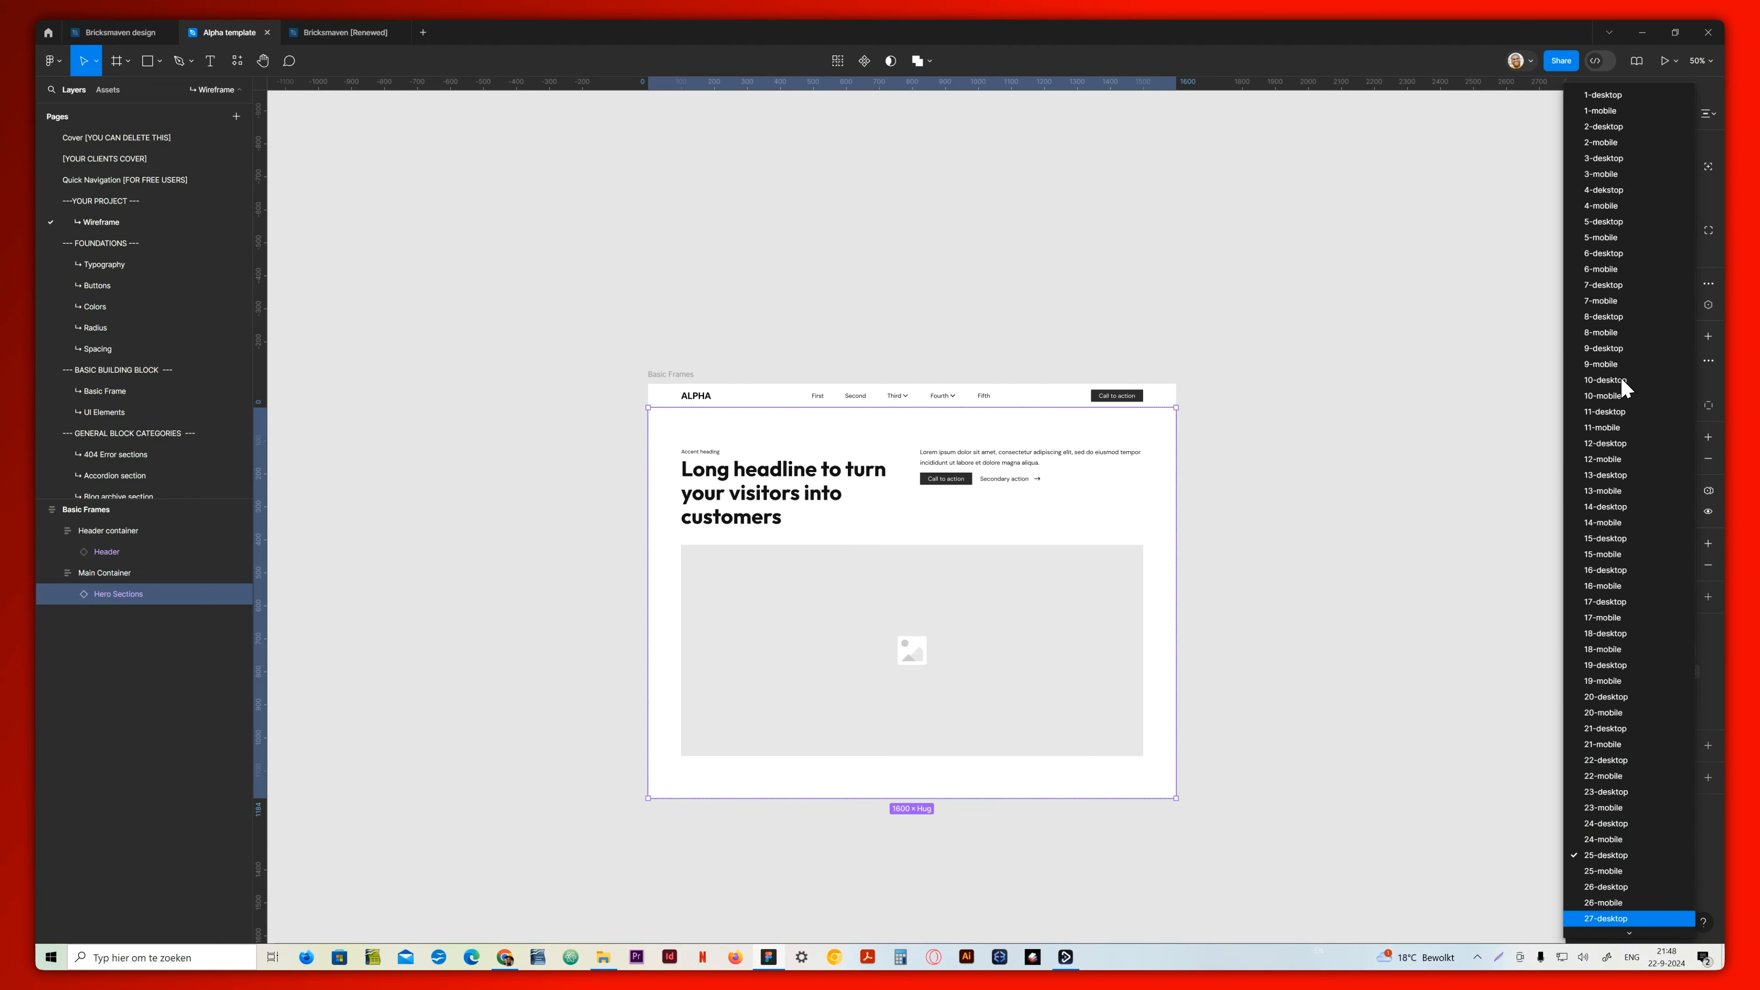
{"action": "scroll", "coordinate": [1621, 379], "scroll_direction": "down", "scroll_amount": 8}
{"action": "scroll", "coordinate": [1622, 379], "scroll_direction": "down", "scroll_amount": 3}
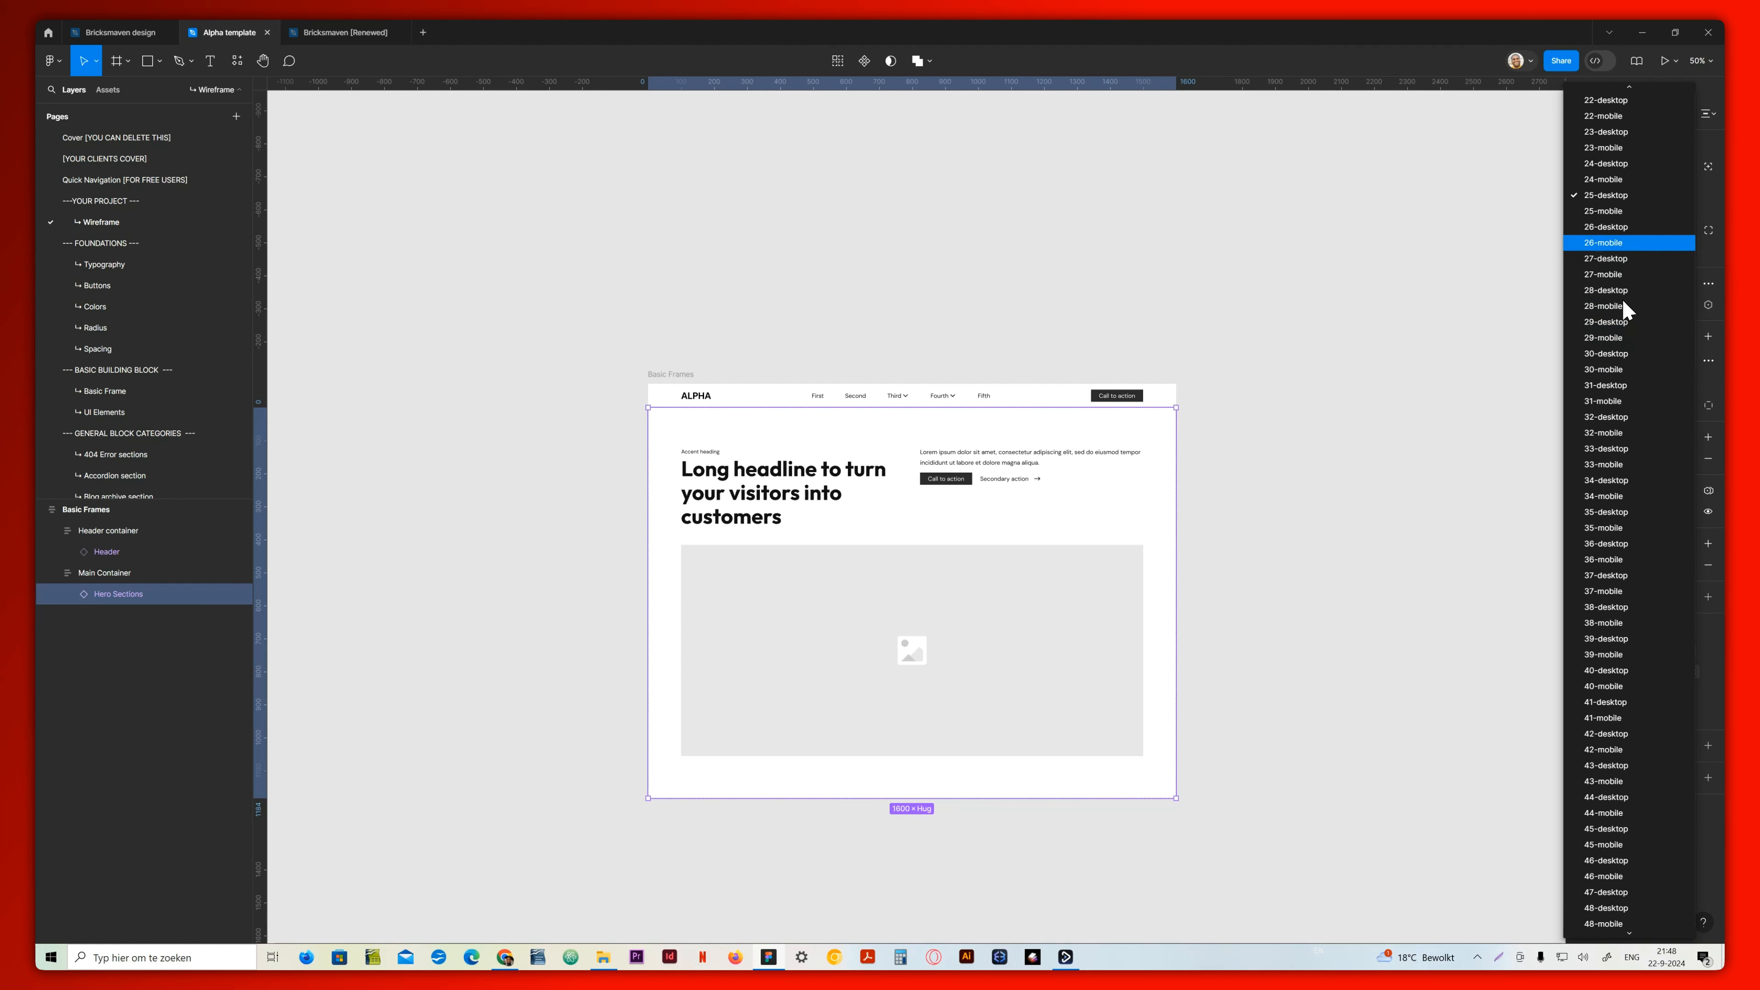
{"action": "left_click", "coordinate": [1606, 227]}
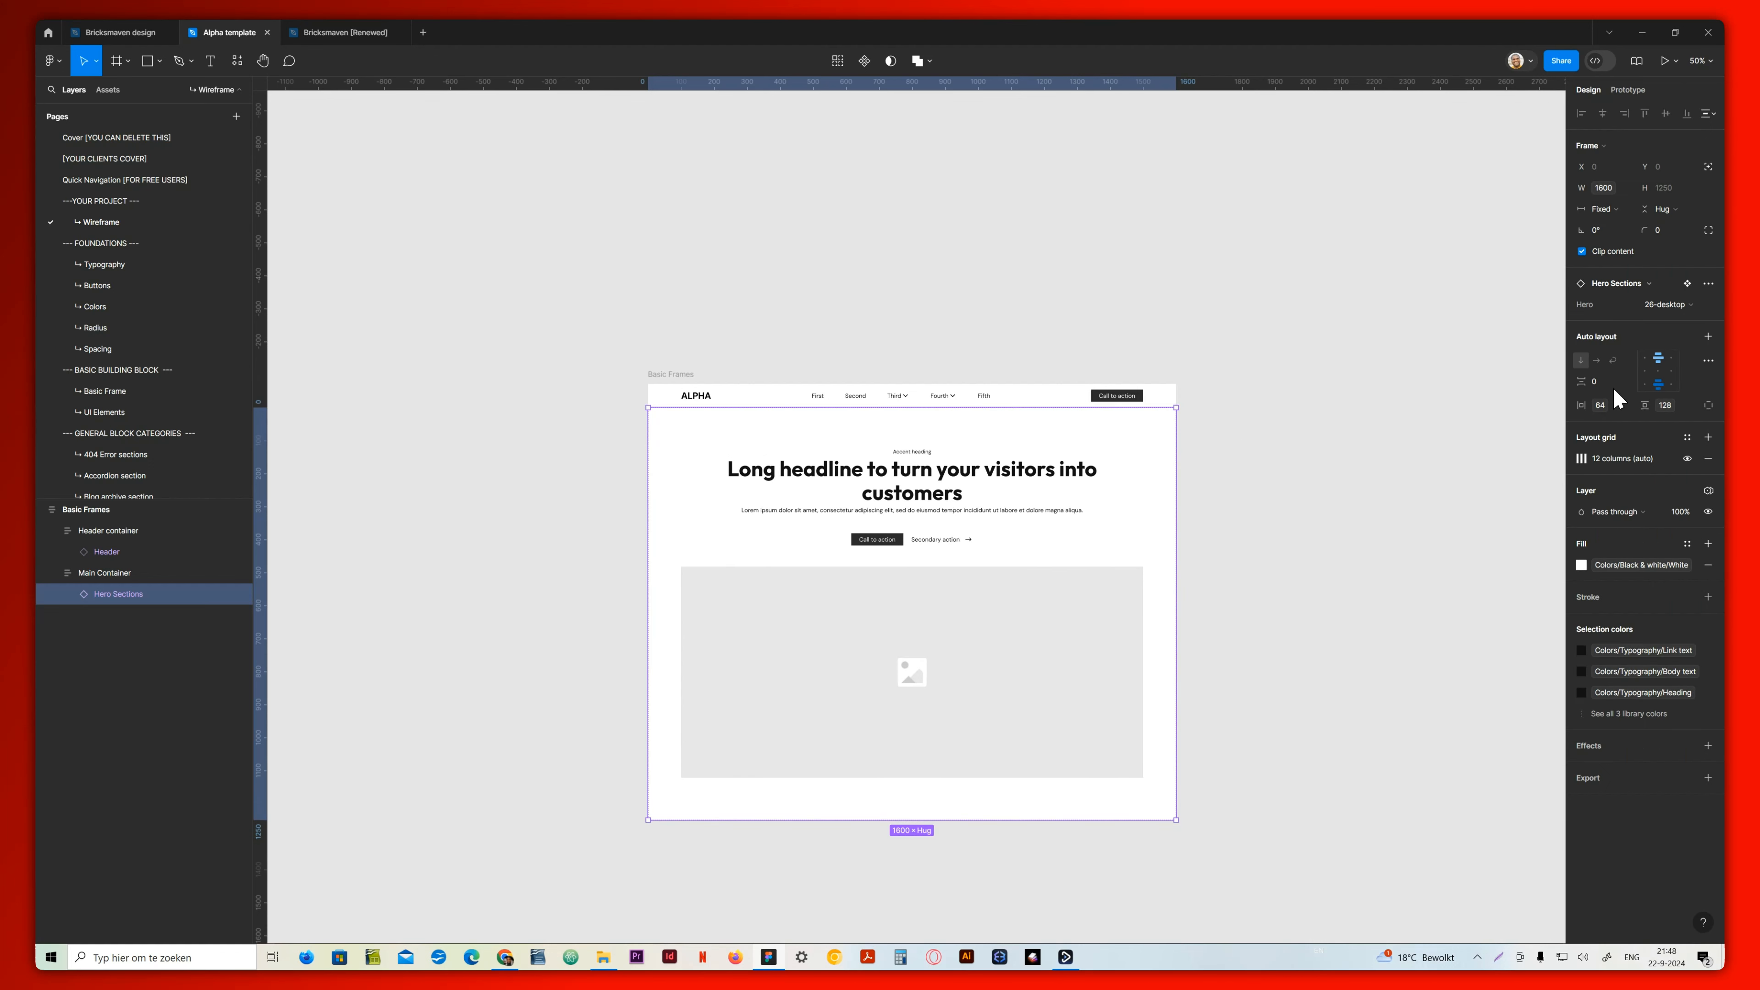
{"action": "left_click", "coordinate": [1668, 304]}
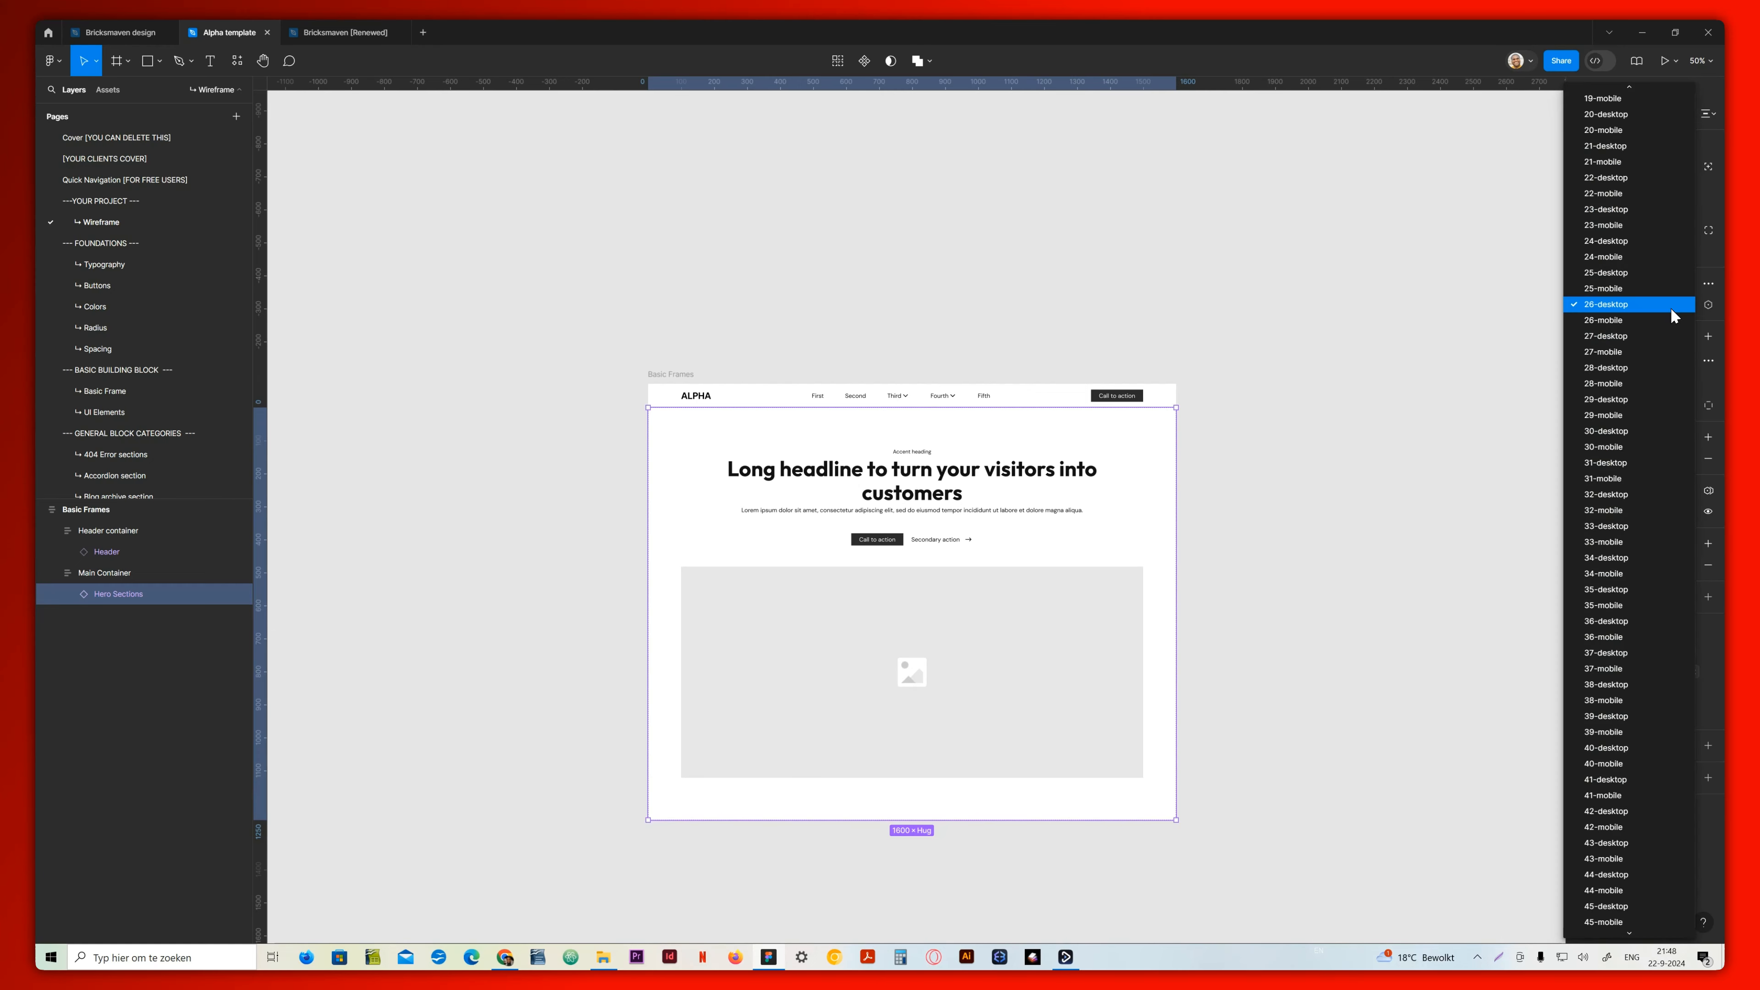
{"action": "left_click", "coordinate": [1622, 274]}
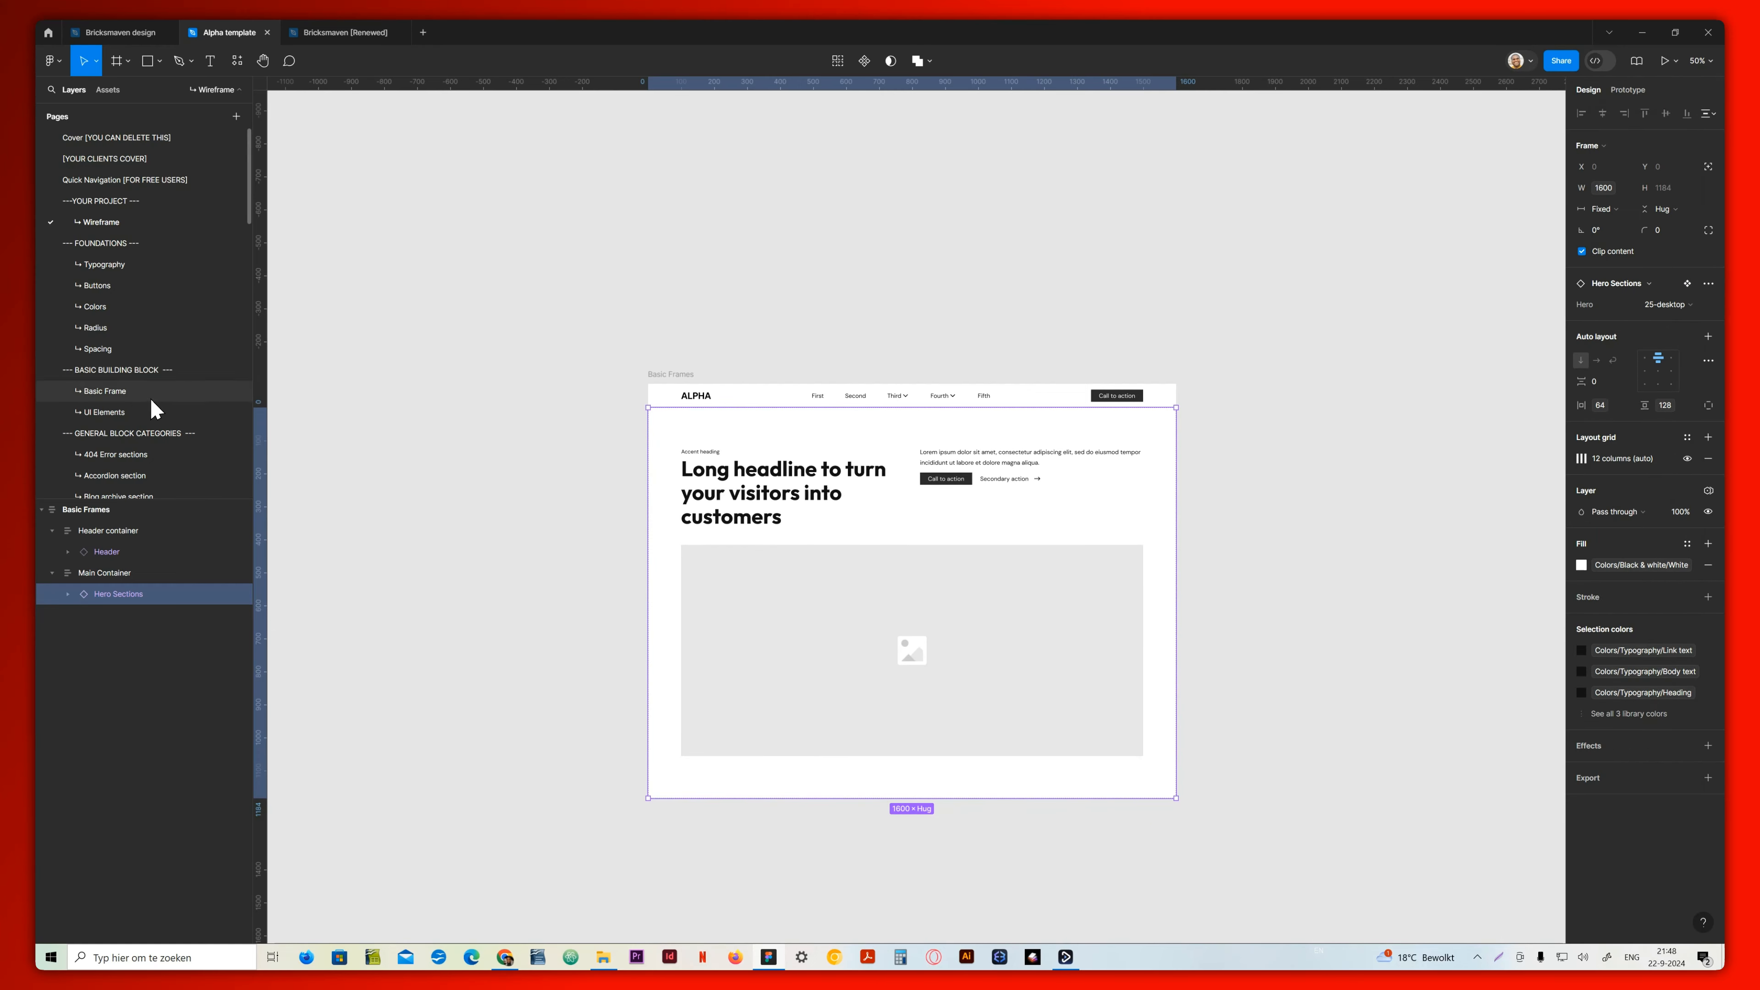
Copy the 9-desktop variant from the Content section page into the wireframe's Main Container below the hero
{"action": "scroll", "coordinate": [135, 368], "scroll_direction": "down", "scroll_amount": 3}
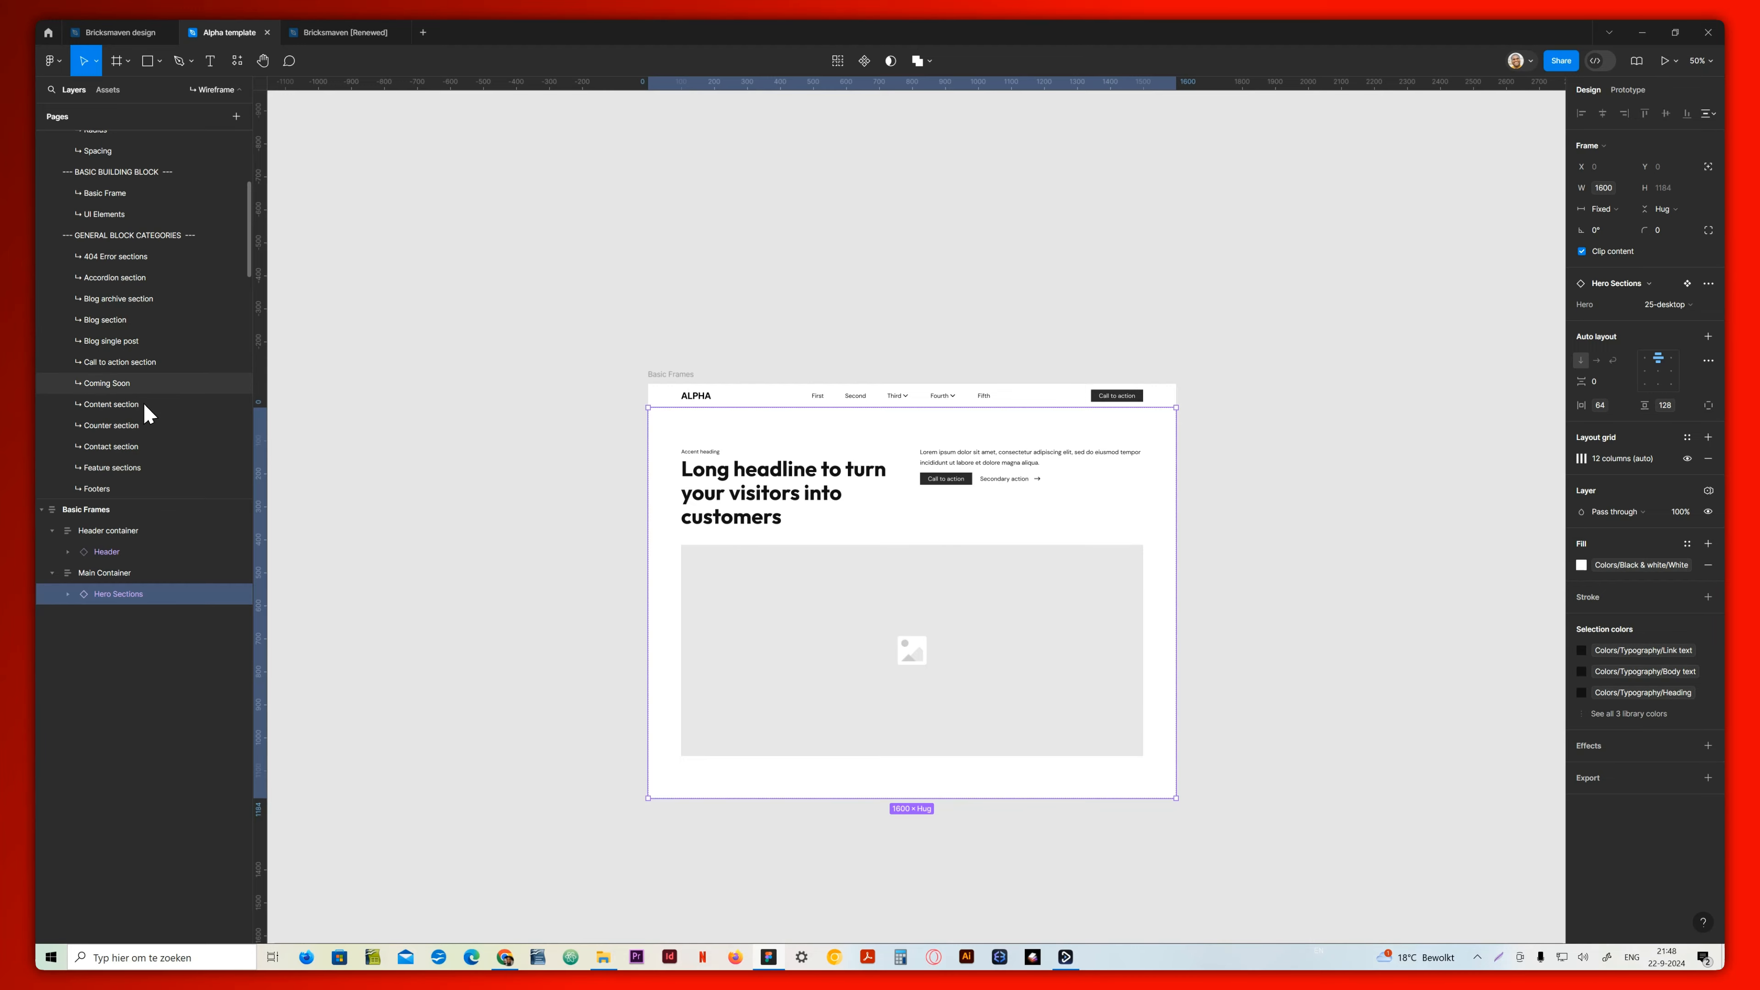
{"action": "left_click", "coordinate": [135, 405]}
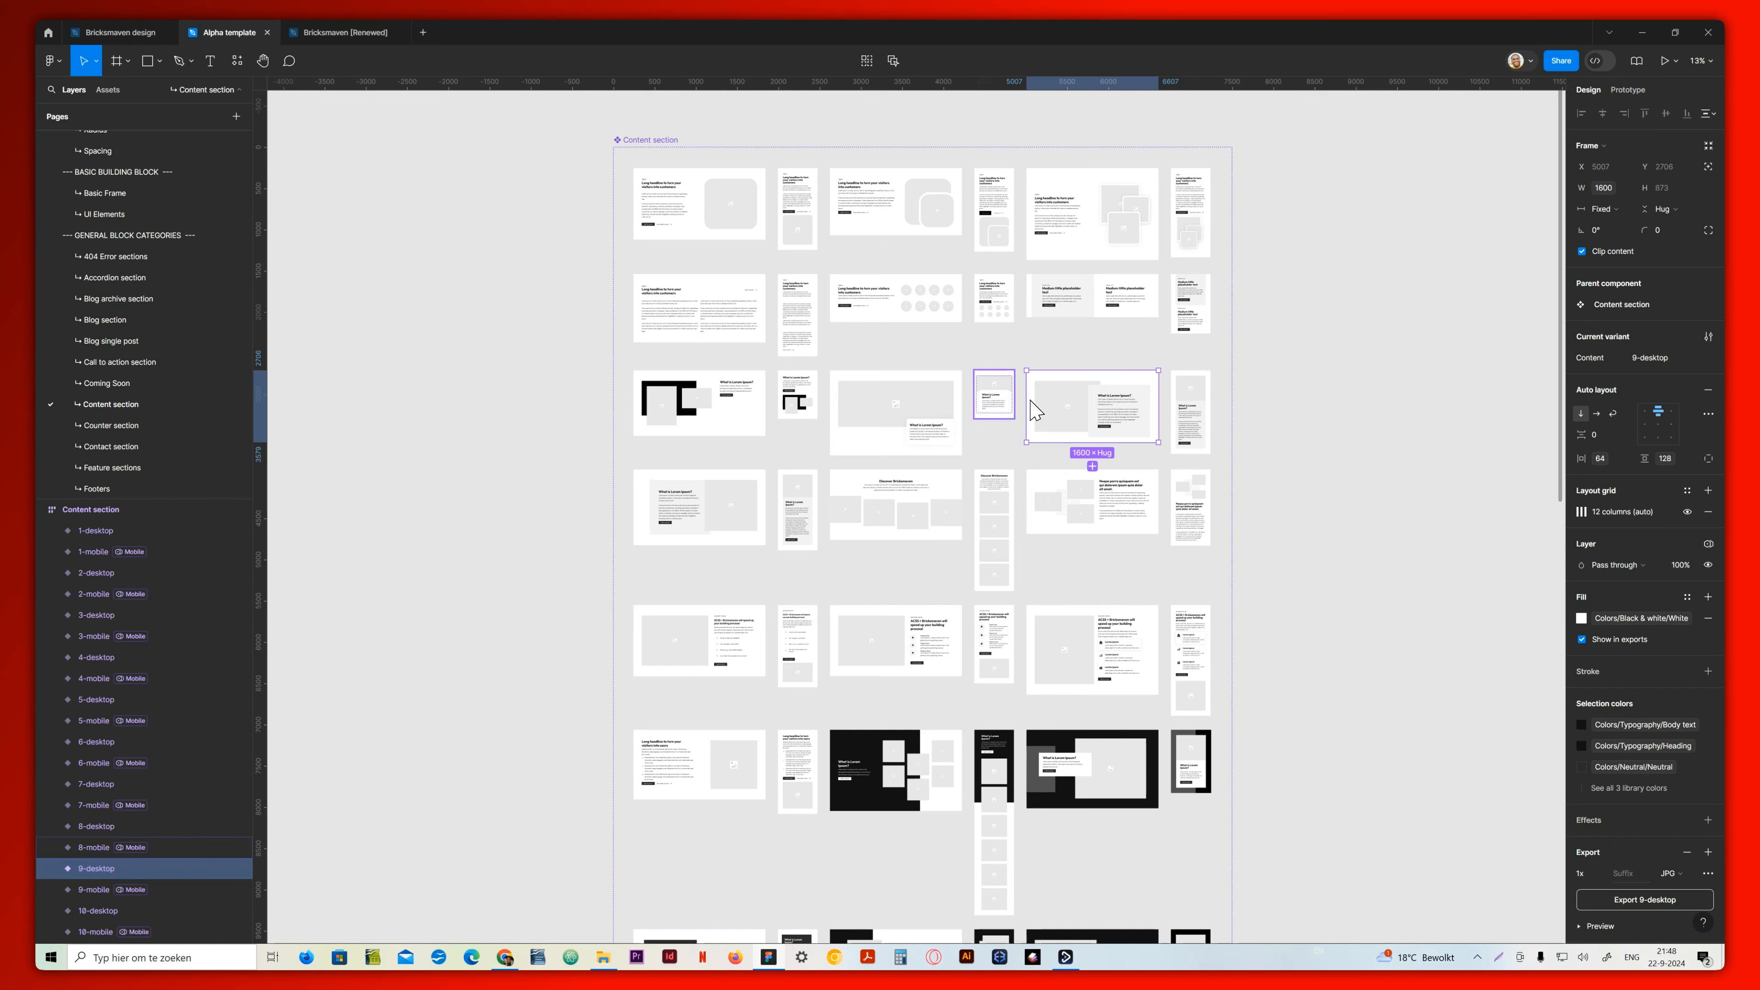
{"action": "left_click", "coordinate": [928, 406]}
{"action": "left_click", "coordinate": [1091, 390]}
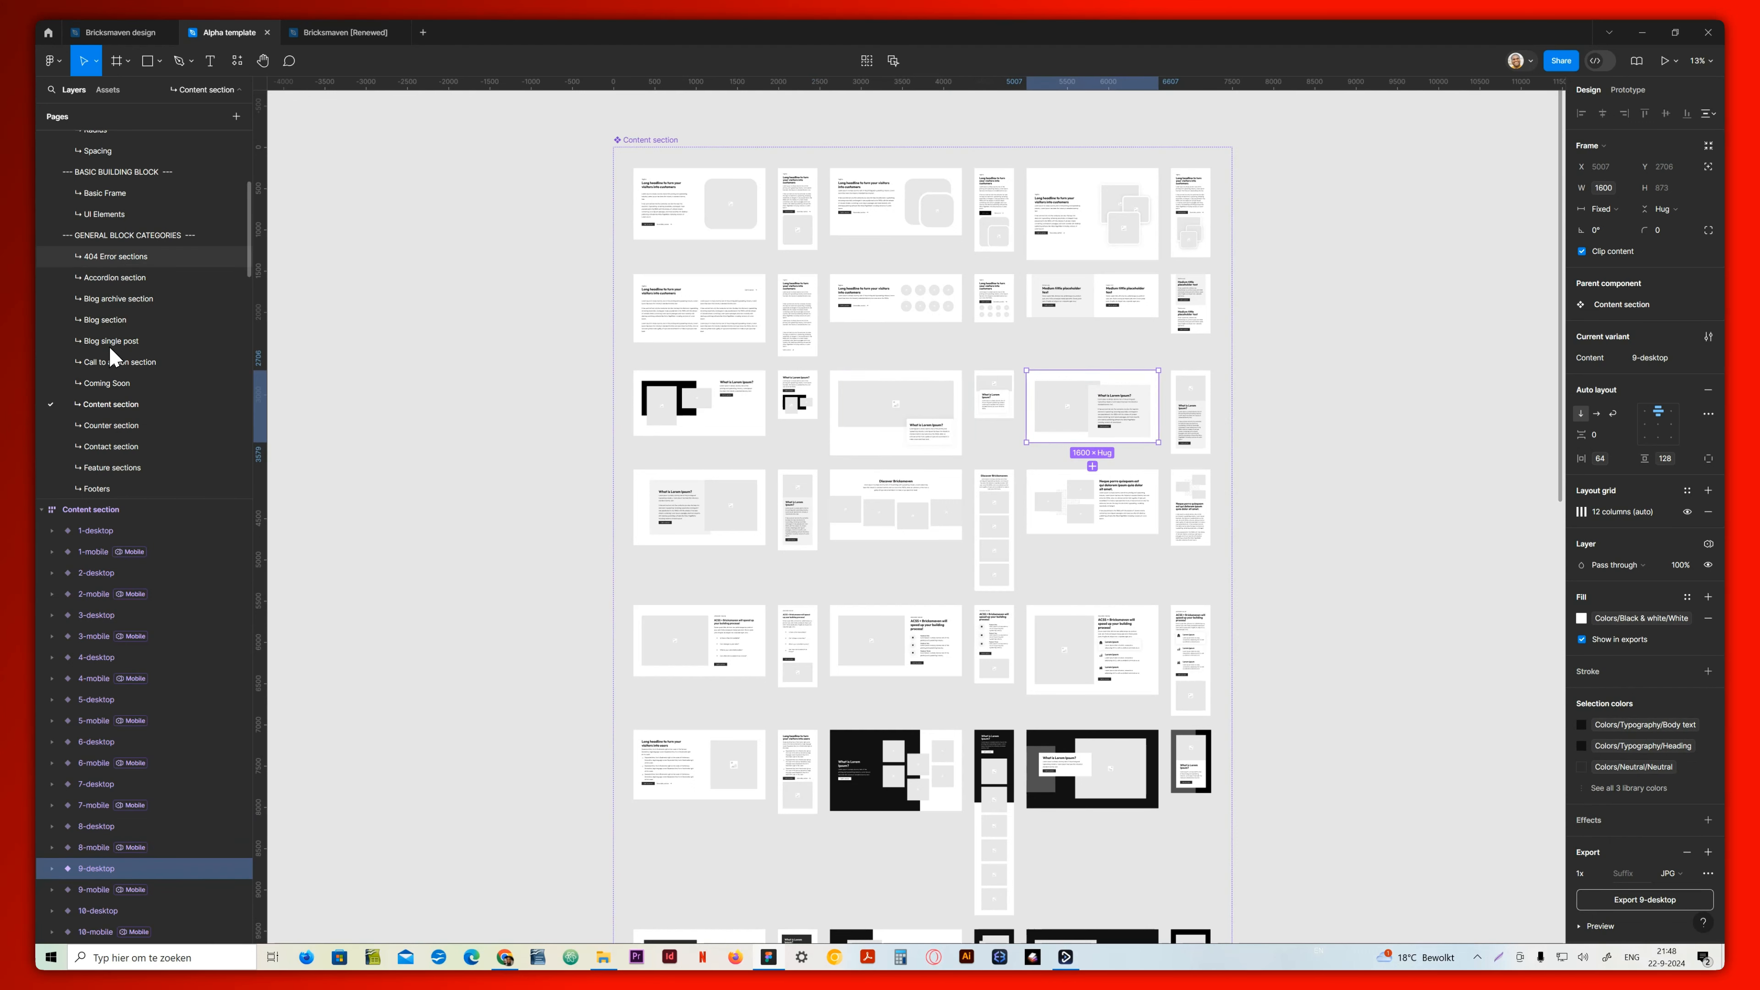
{"action": "scroll", "coordinate": [114, 193], "scroll_direction": "up", "scroll_amount": 3}
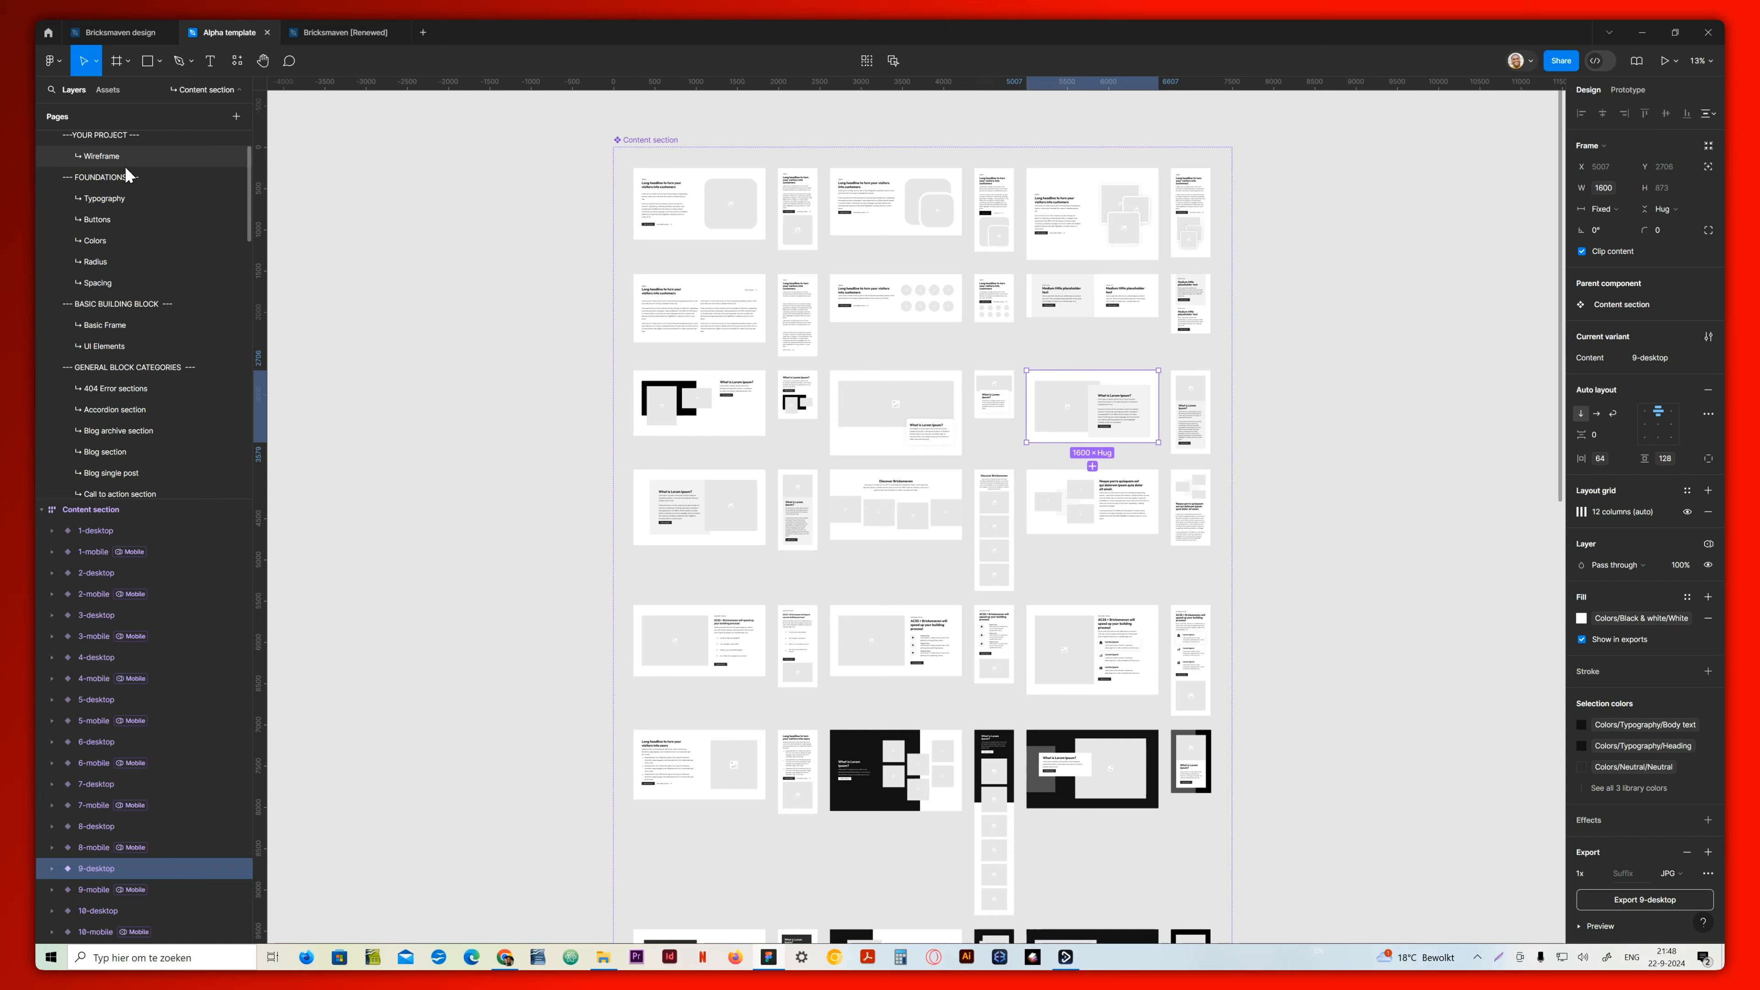
{"action": "left_click", "coordinate": [120, 157]}
{"action": "left_click", "coordinate": [114, 568]}
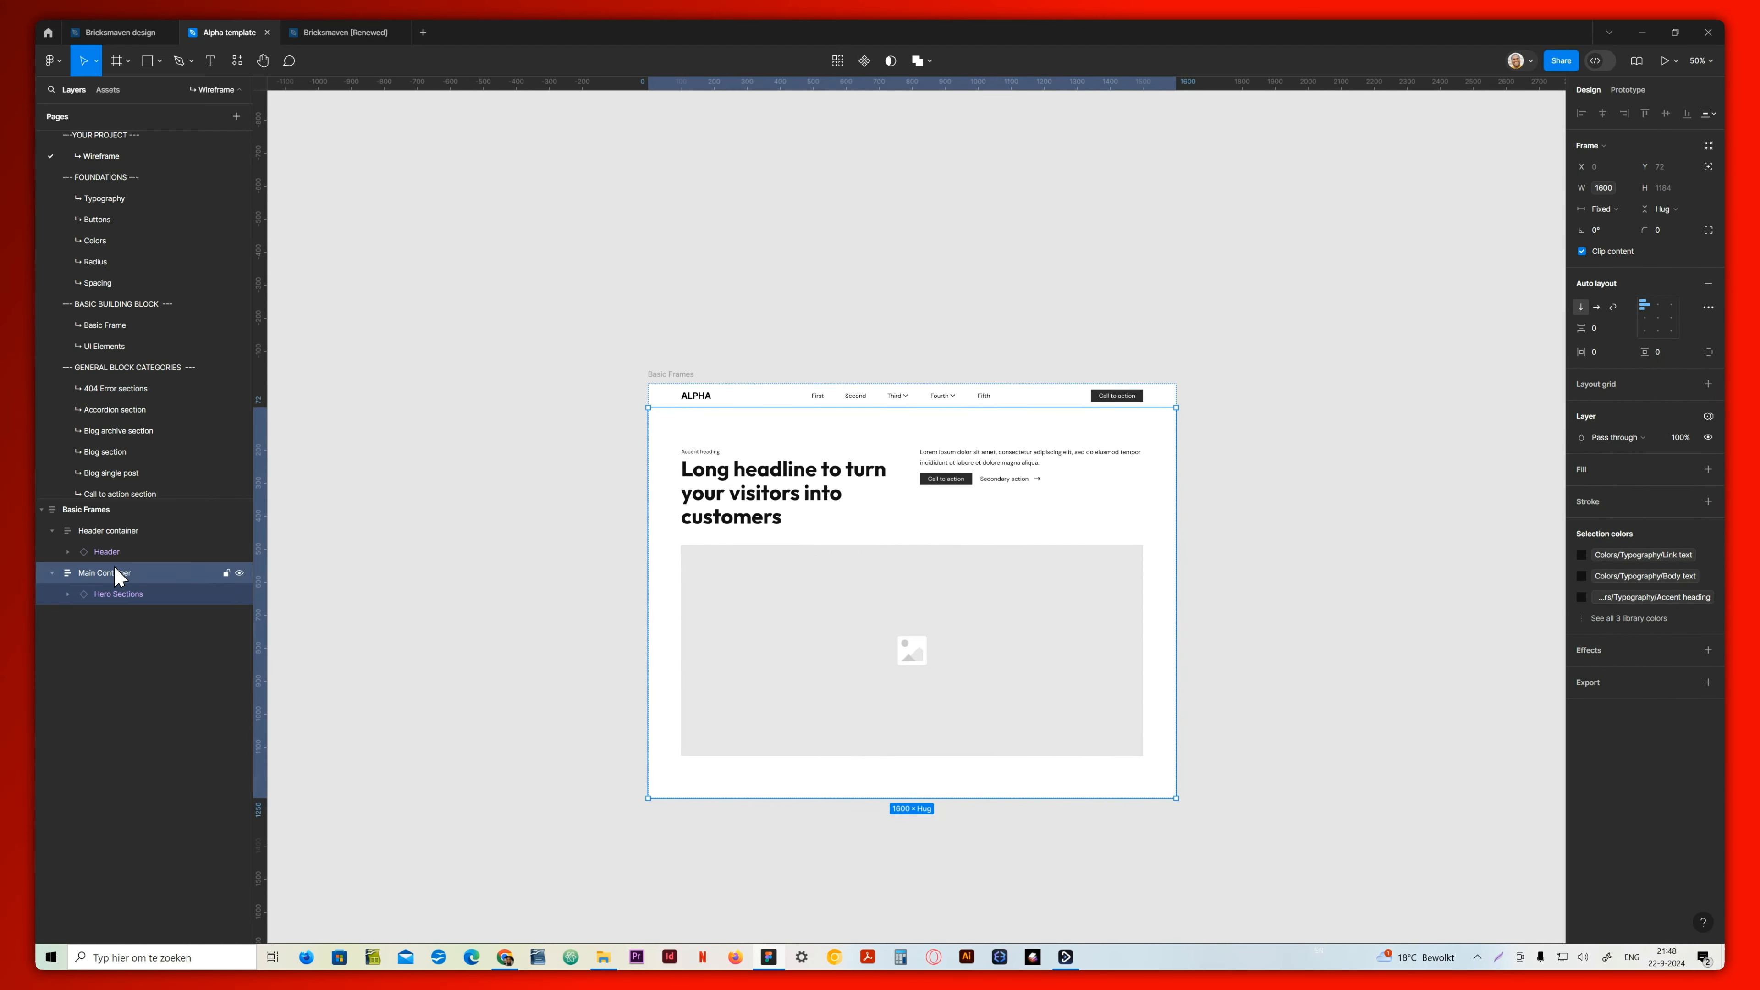
{"action": "key", "text": "ctrl+v"}
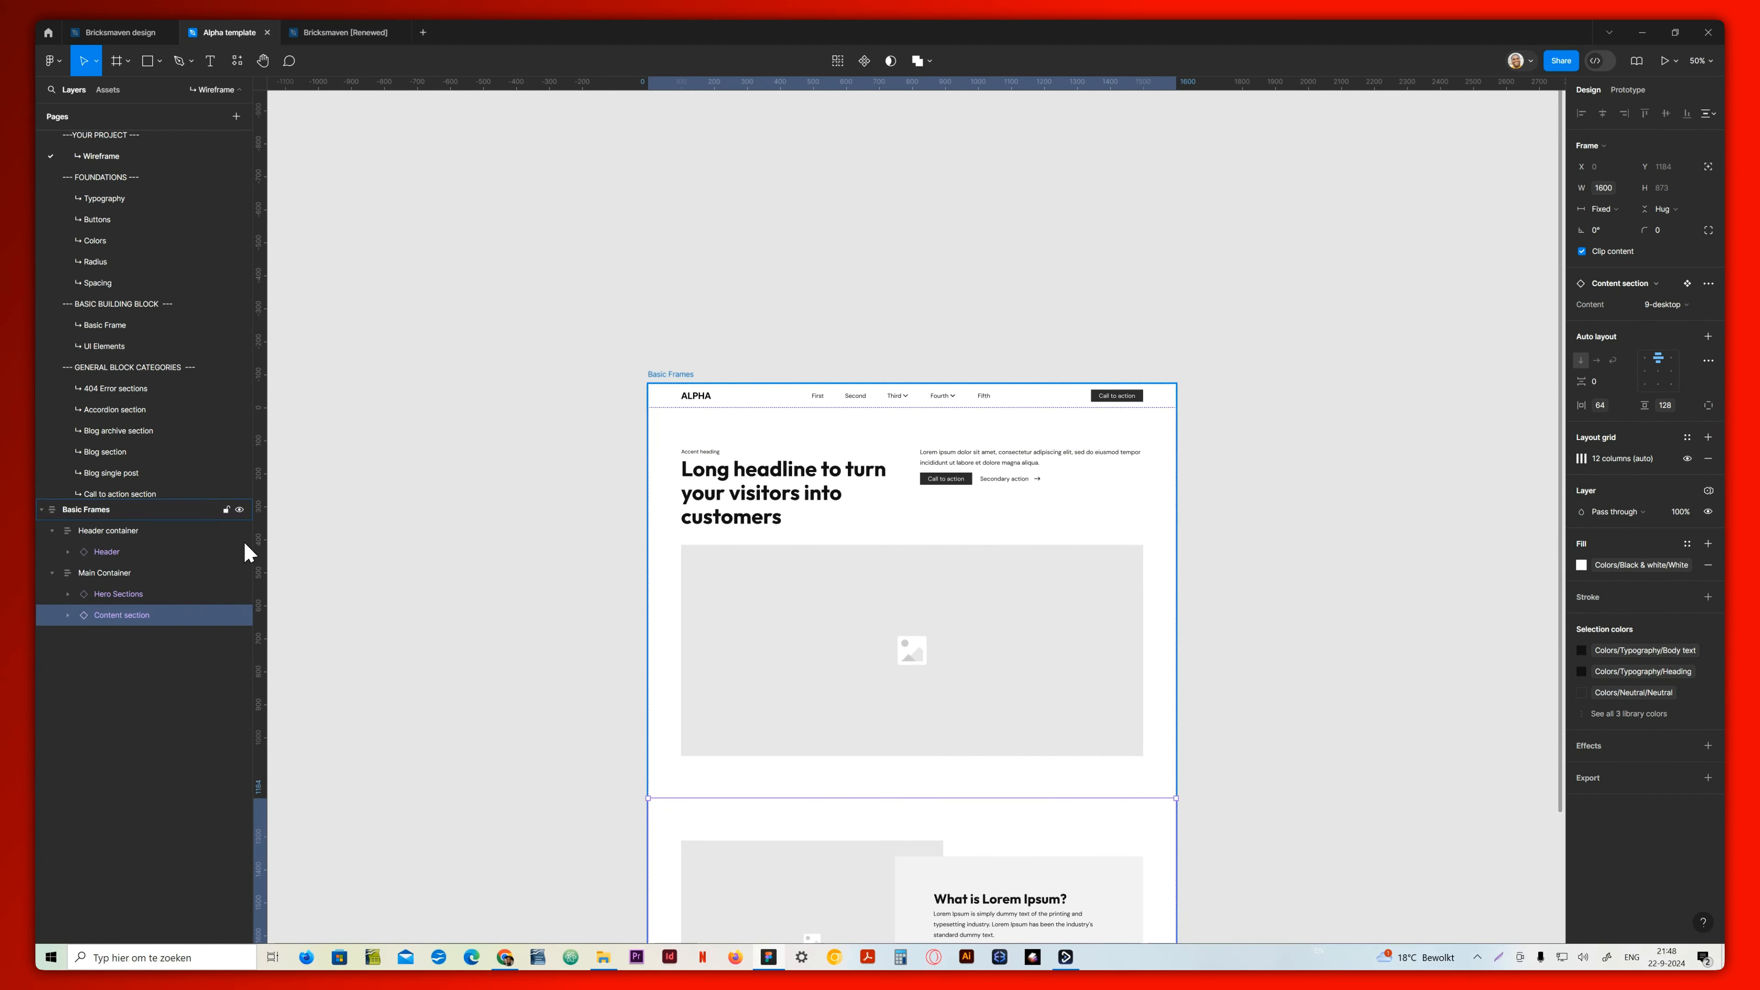
Copy the 11-desktop variant from the Content section page into the wireframe's Main Container below the existing content section
{"action": "scroll", "coordinate": [133, 458], "scroll_direction": "down", "scroll_amount": 3}
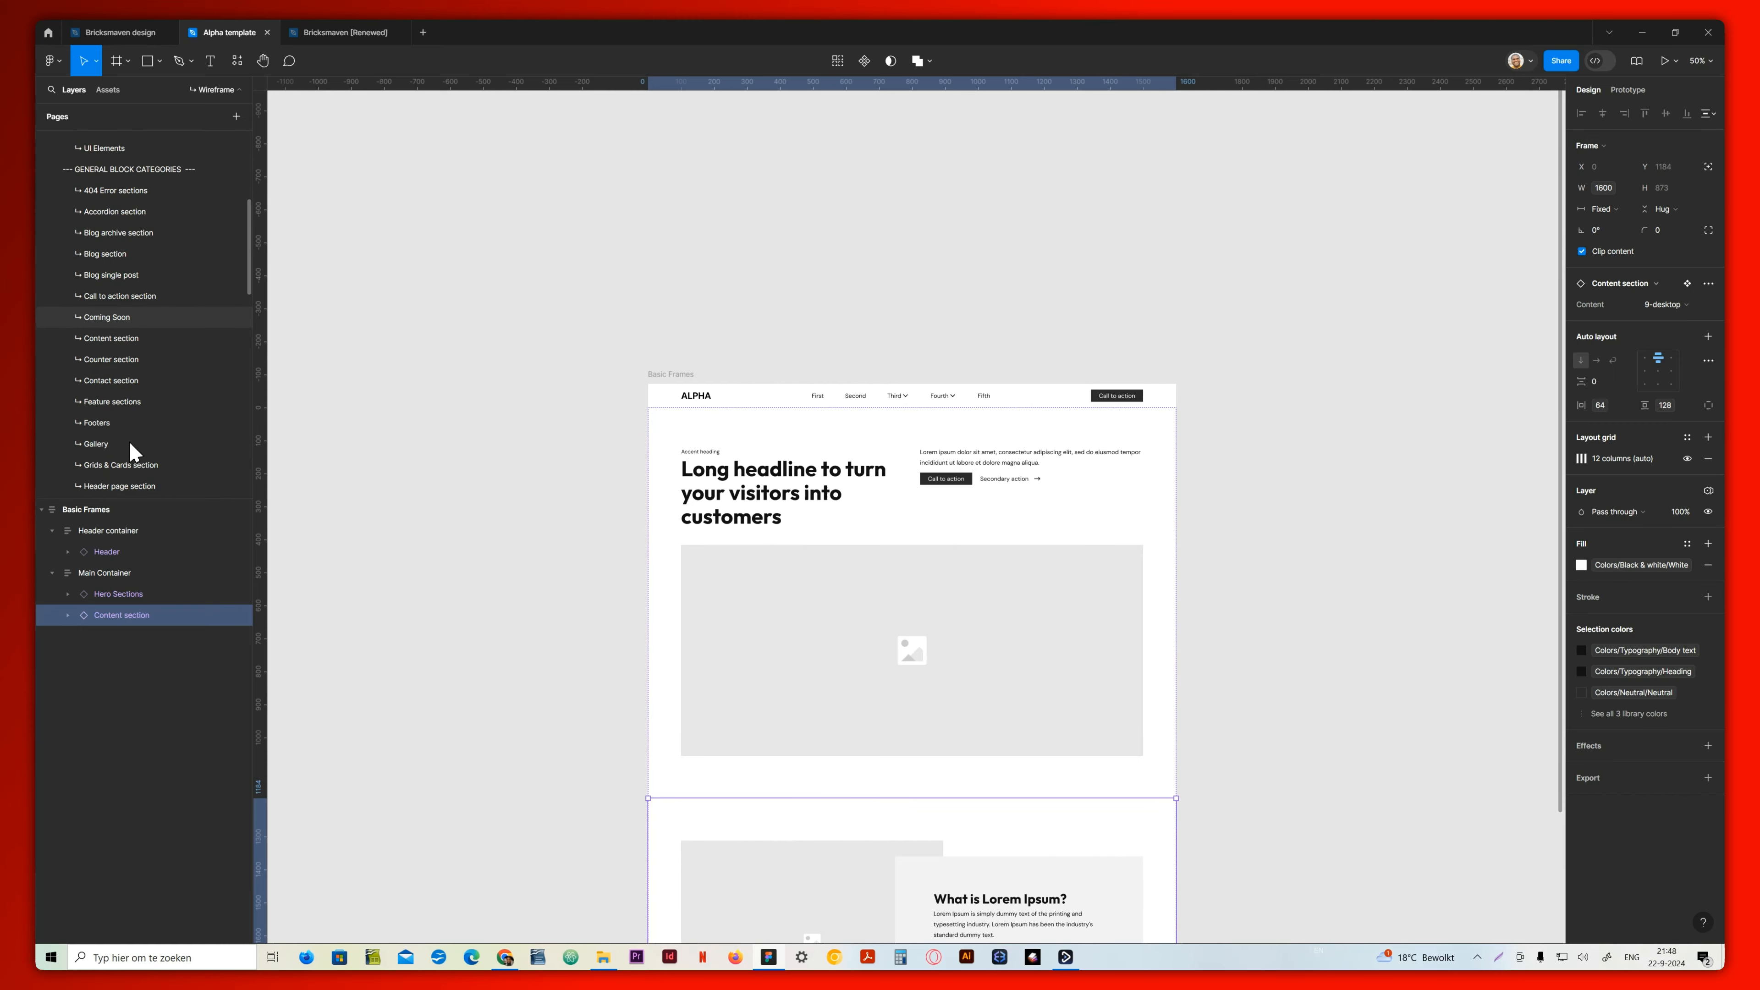
{"action": "scroll", "coordinate": [119, 323], "scroll_direction": "up", "scroll_amount": 1}
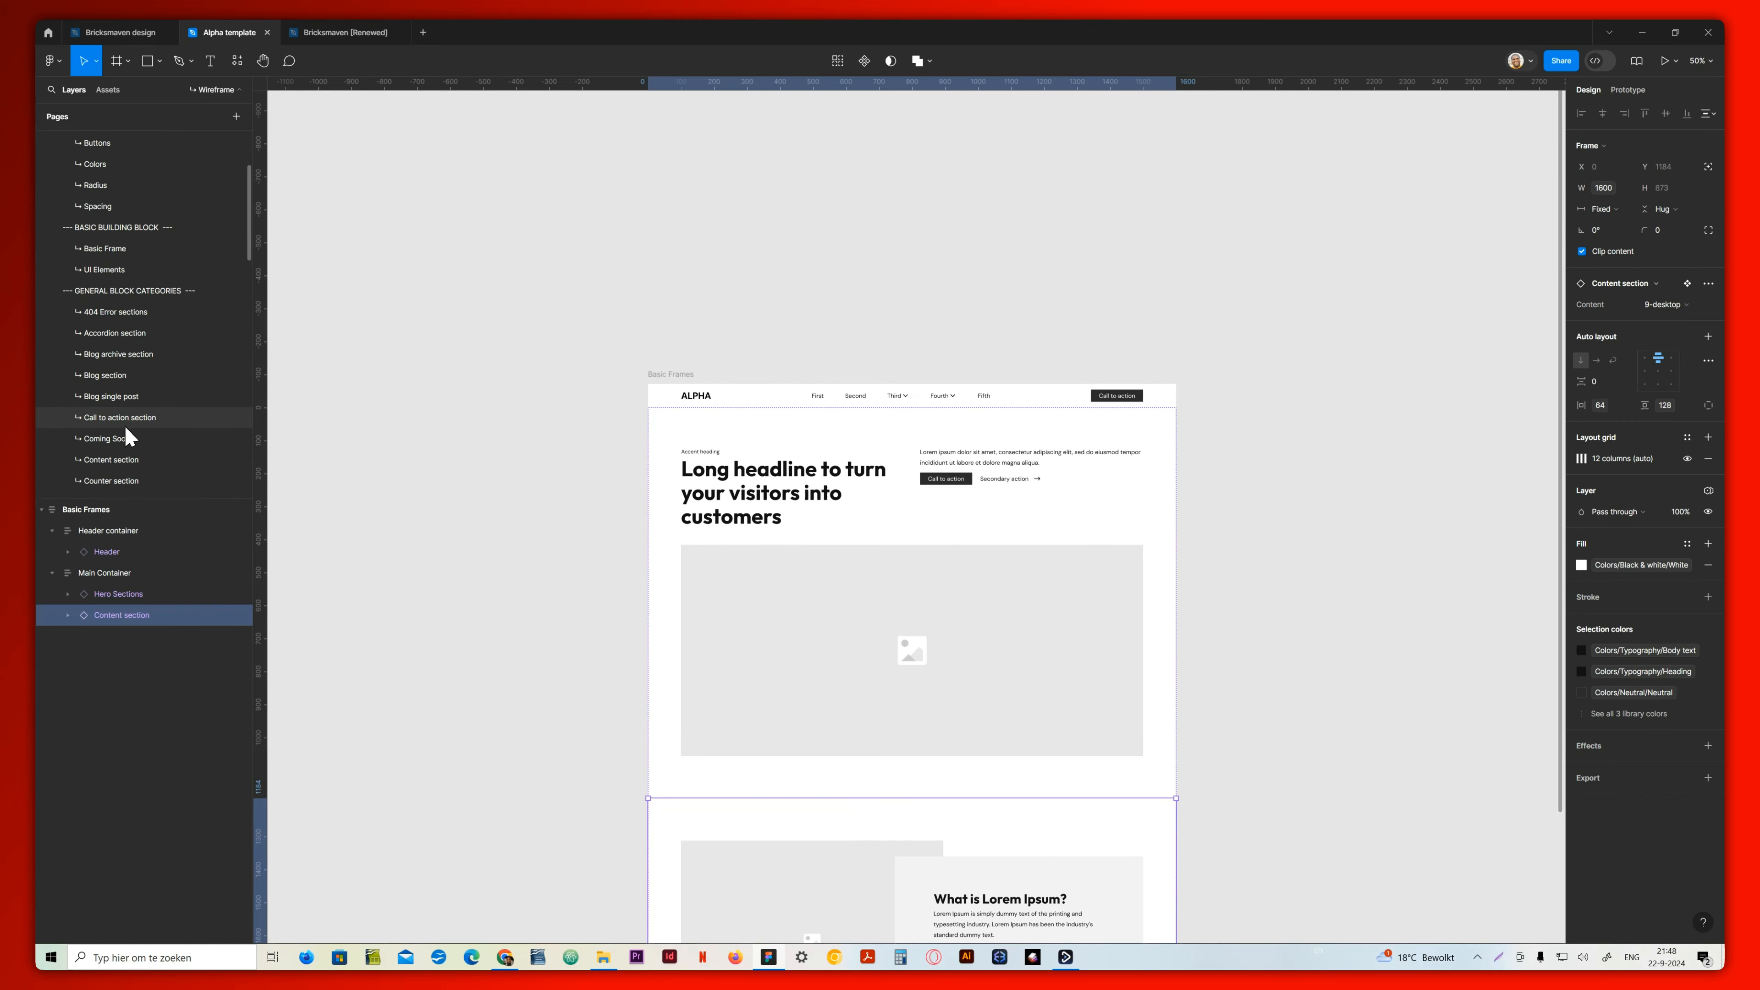
{"action": "left_click", "coordinate": [127, 407]}
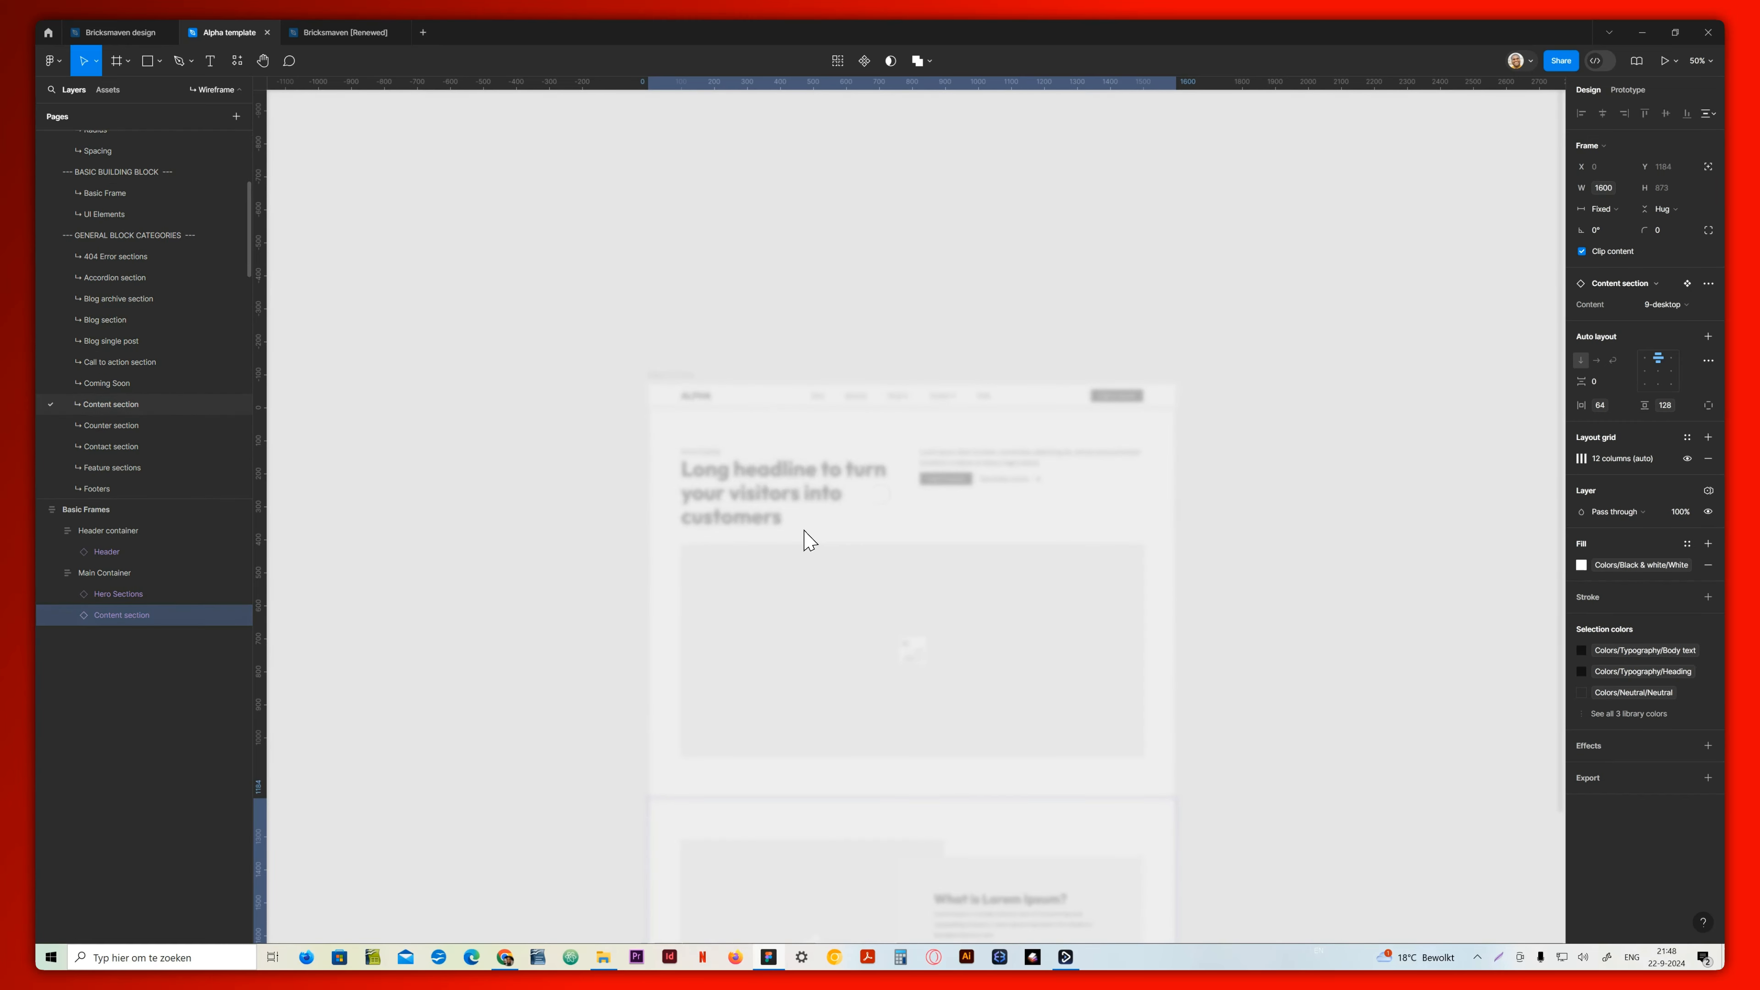
{"action": "left_click", "coordinate": [904, 492]}
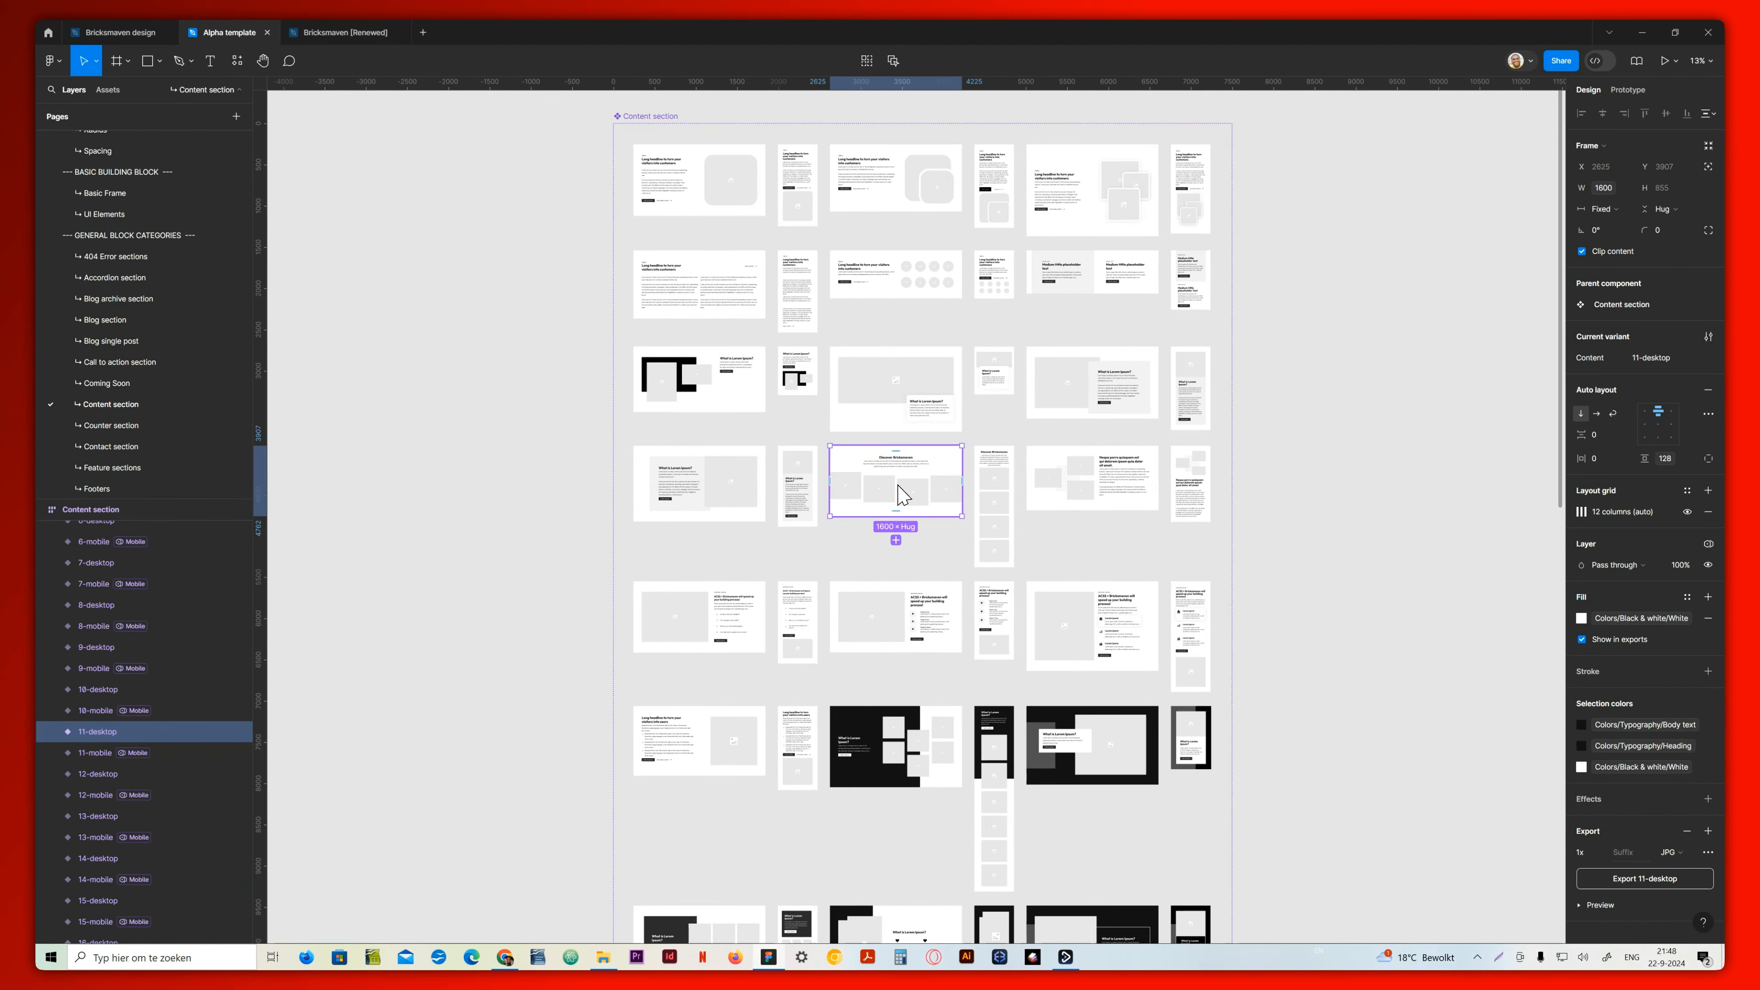
{"action": "scroll", "coordinate": [117, 295], "scroll_direction": "up", "scroll_amount": 3}
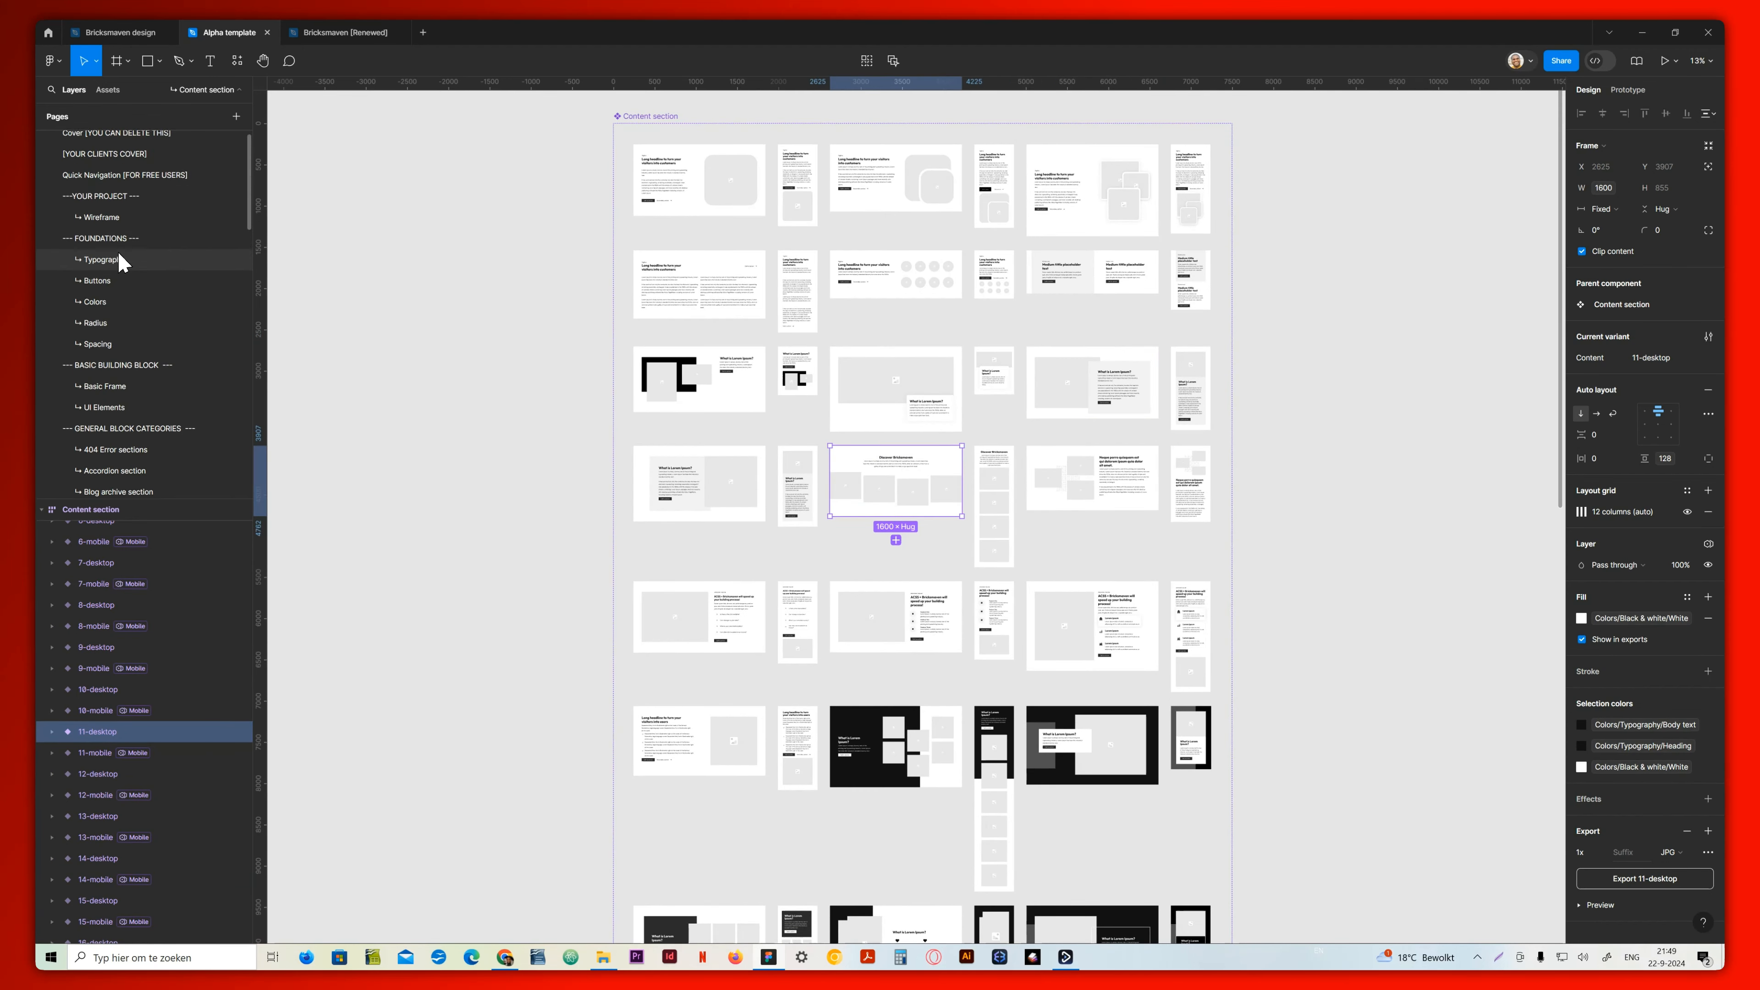
{"action": "left_click", "coordinate": [114, 223]}
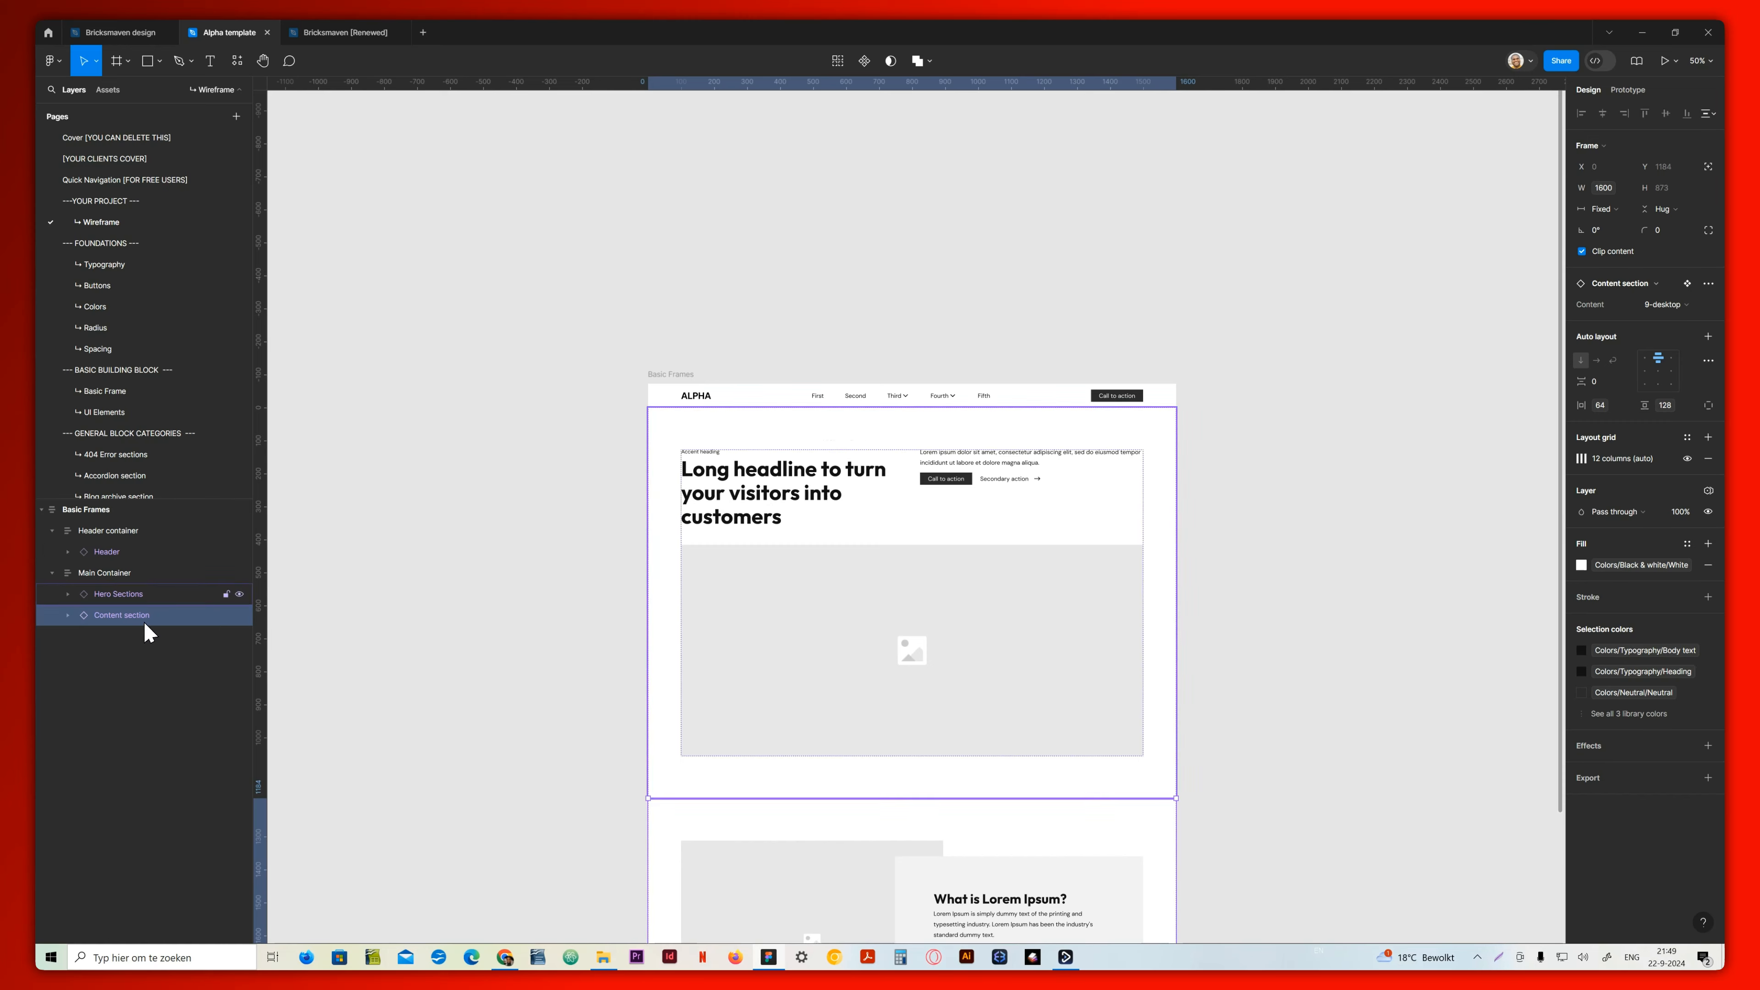
{"action": "left_click", "coordinate": [111, 575]}
{"action": "key", "text": "ctrl+v"}
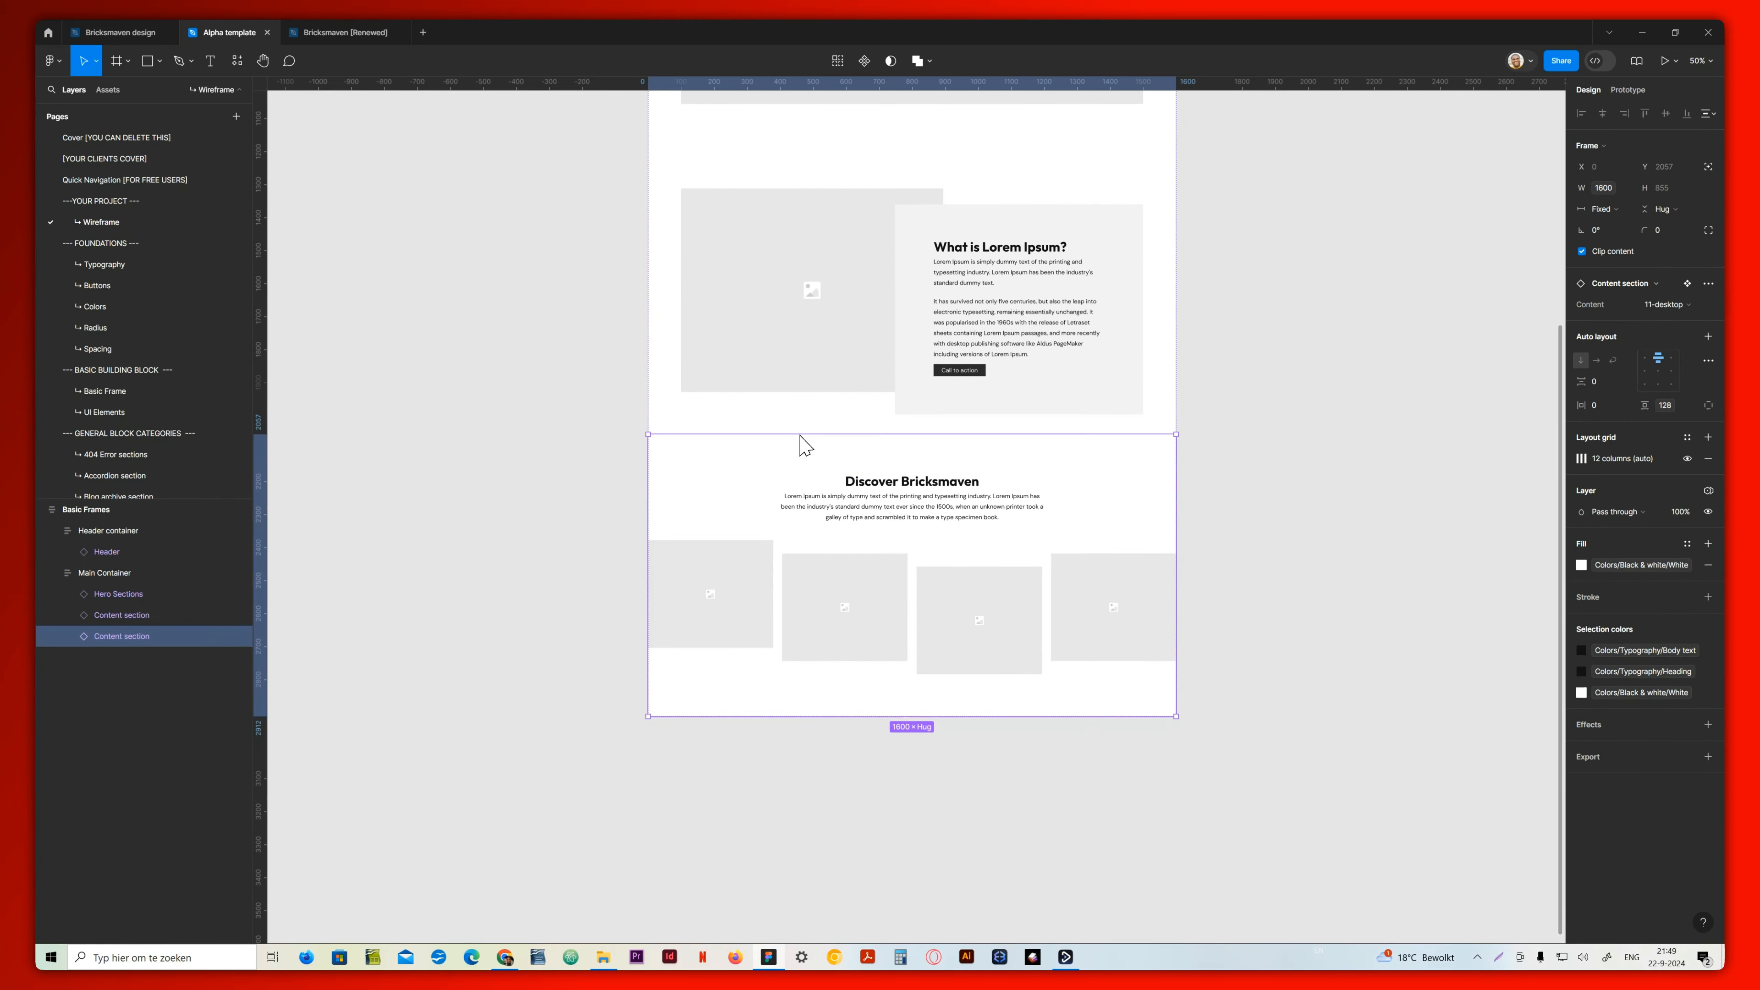
Copy the 24-desktop variant from the Content section page into the wireframe's Main Container below the Discover Bricksmaven block
{"action": "scroll", "coordinate": [130, 381], "scroll_direction": "down", "scroll_amount": 4}
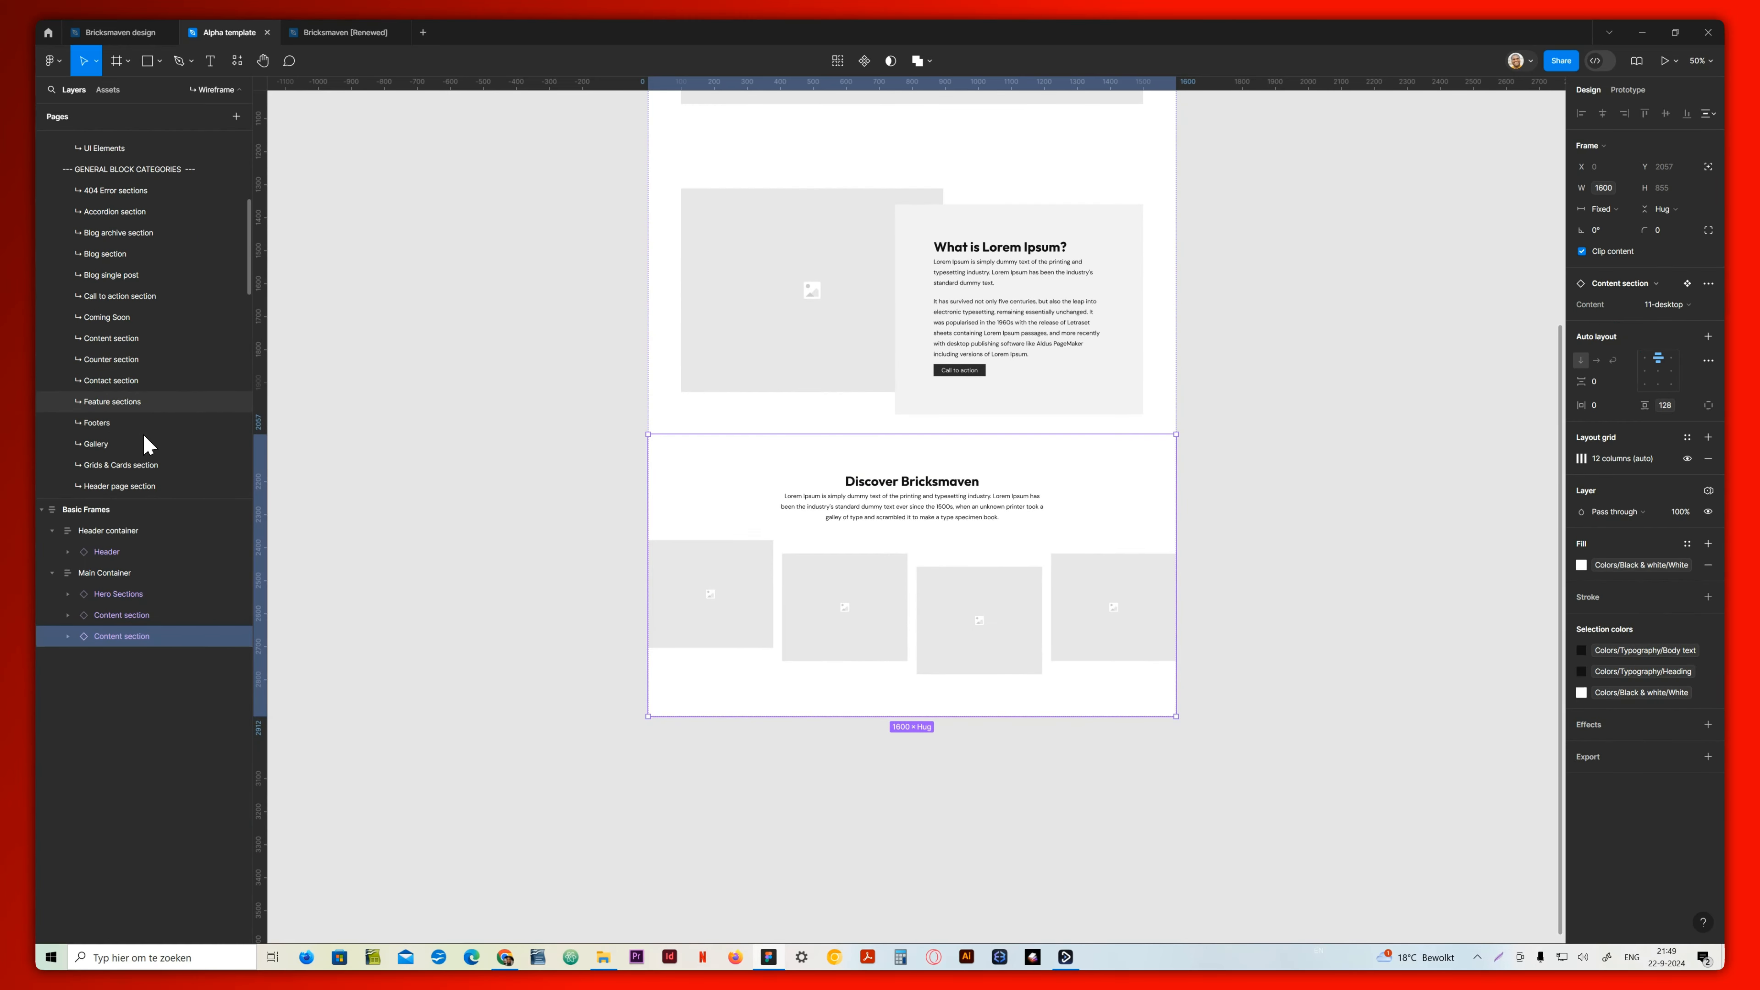
{"action": "left_click", "coordinate": [127, 341]}
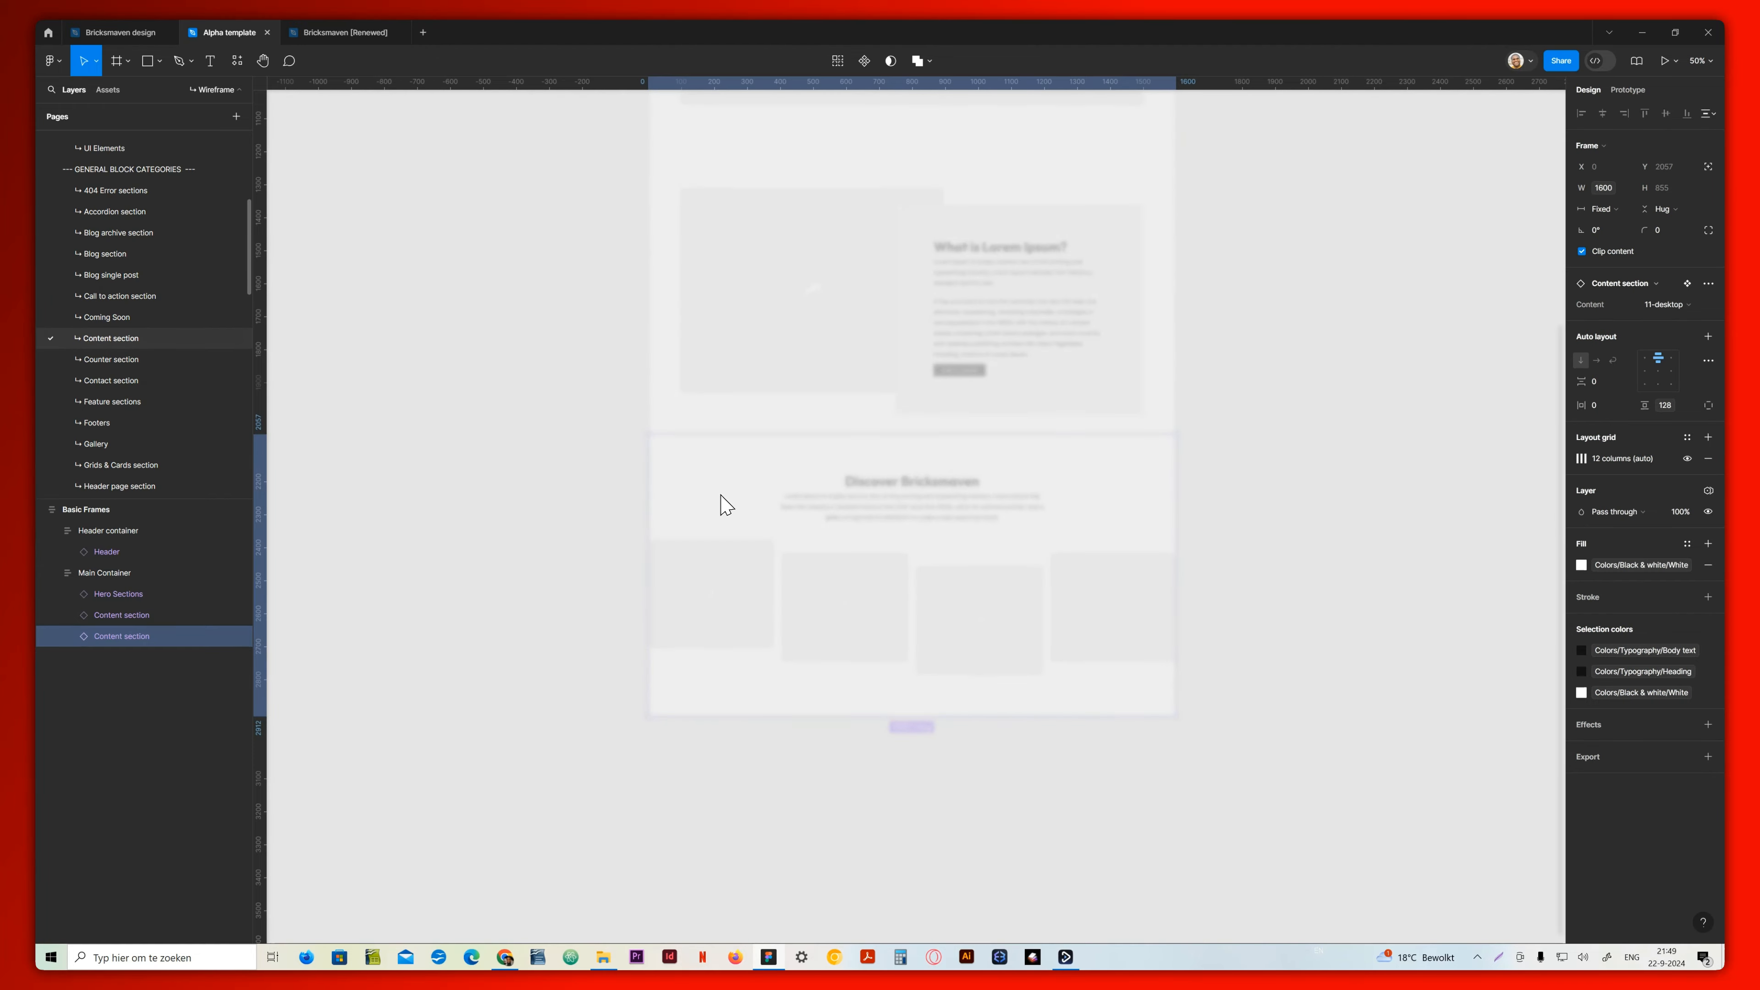
{"action": "scroll", "coordinate": [1000, 603], "scroll_direction": "down", "scroll_amount": 5}
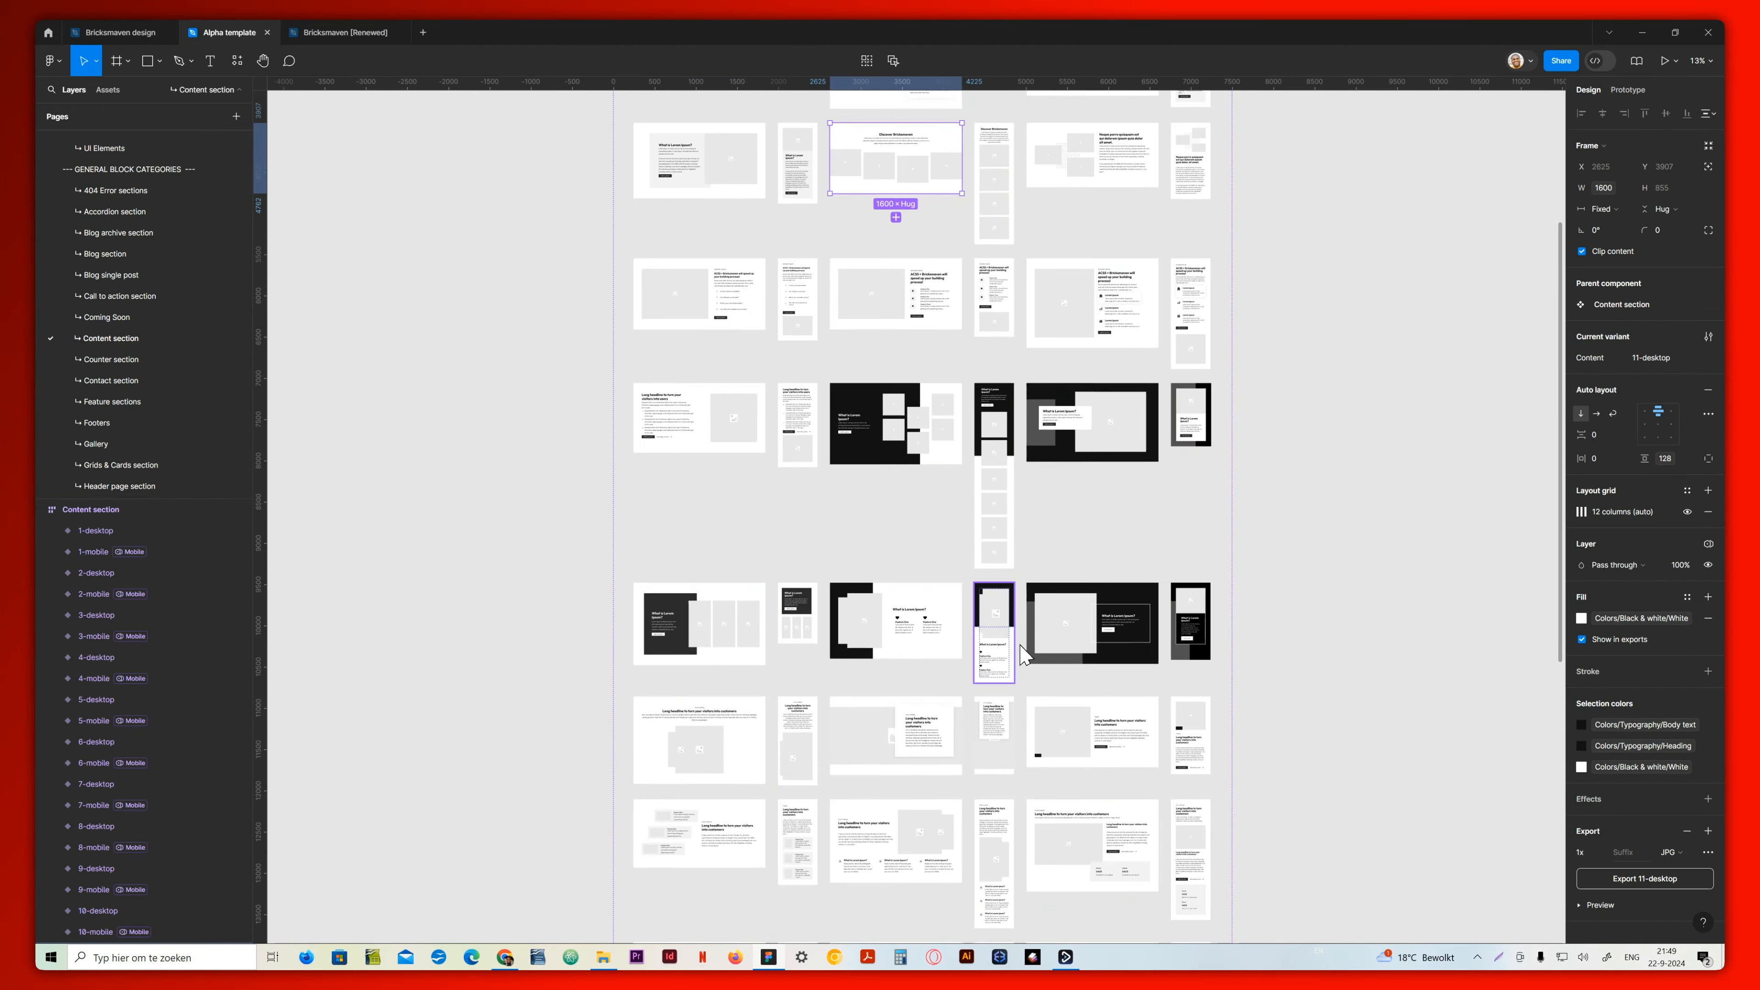
{"action": "left_click", "coordinate": [1087, 736]}
{"action": "scroll", "coordinate": [157, 322], "scroll_direction": "up", "scroll_amount": 4}
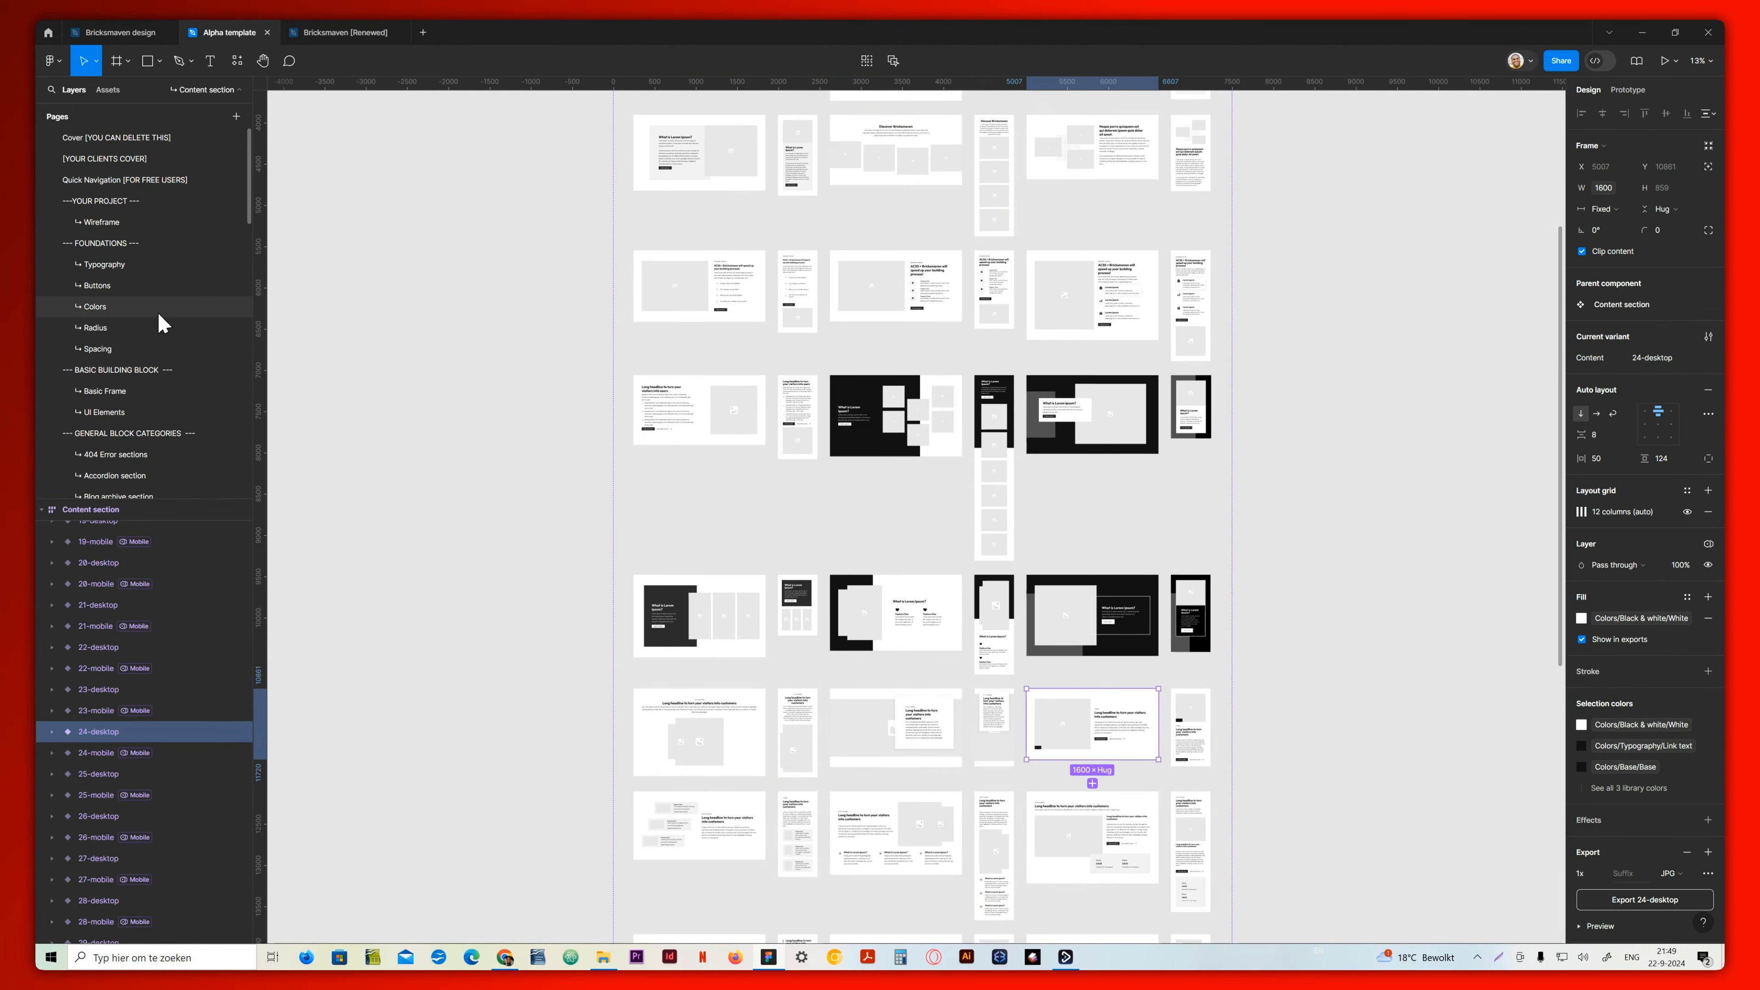
{"action": "left_click", "coordinate": [130, 223]}
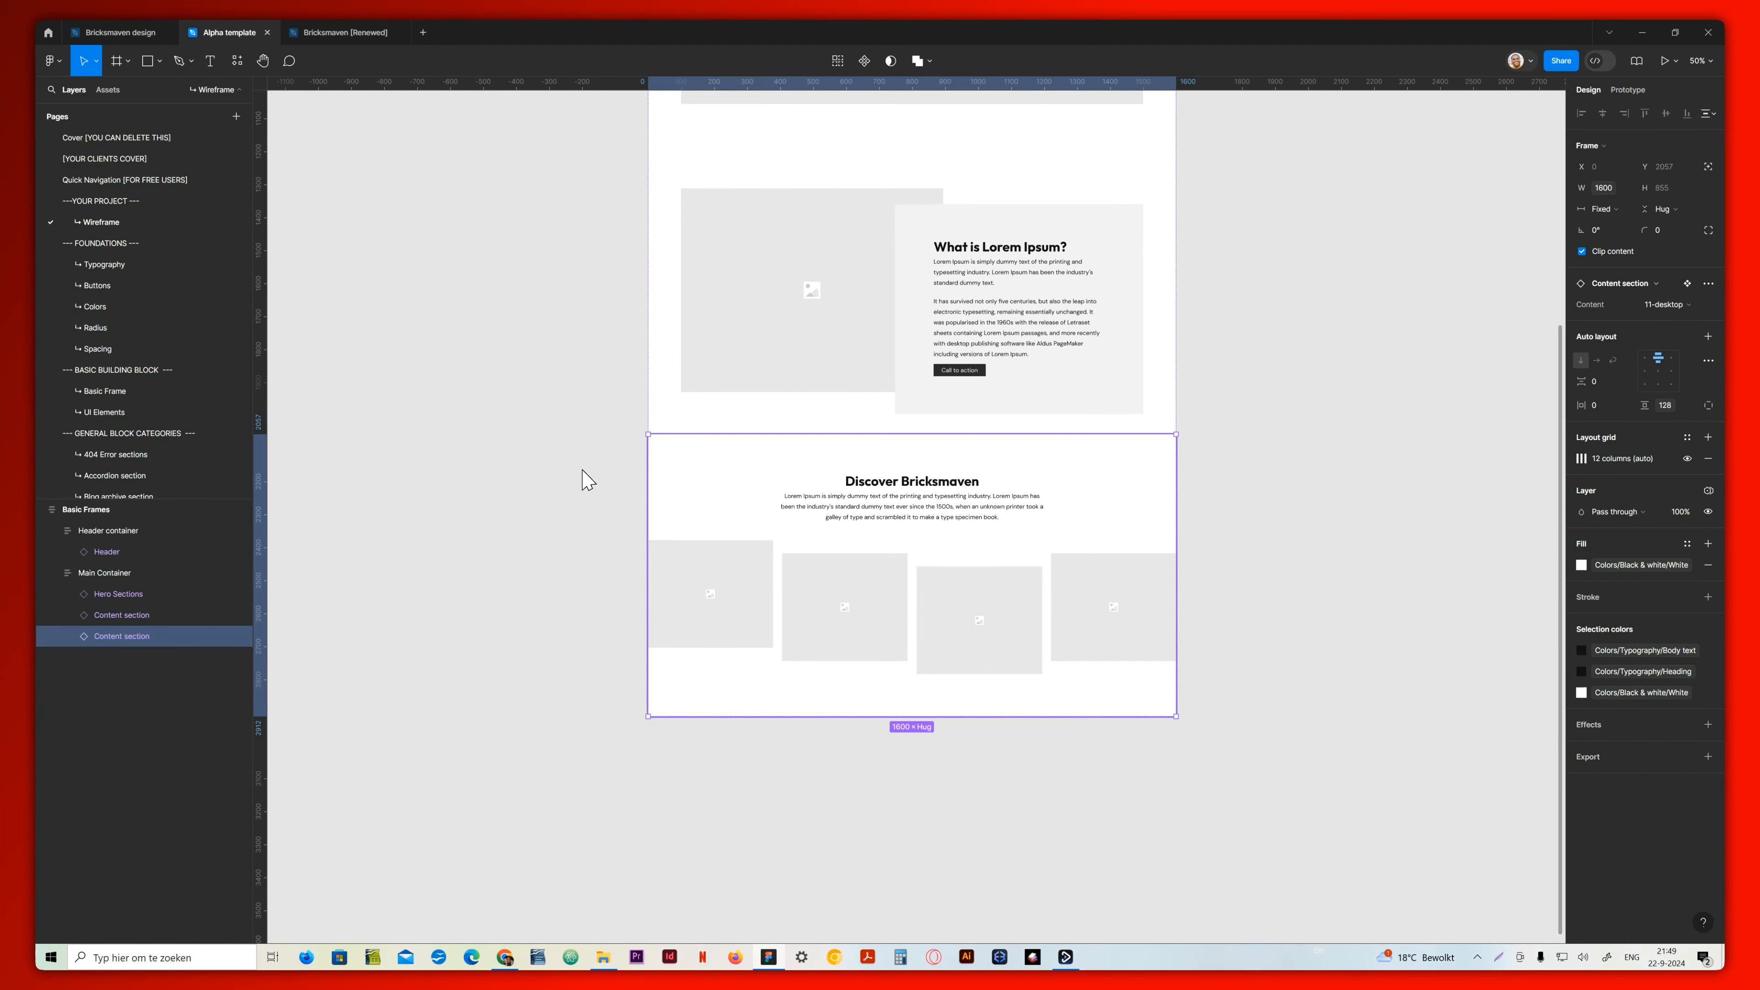
{"action": "key", "text": "ctrl+v"}
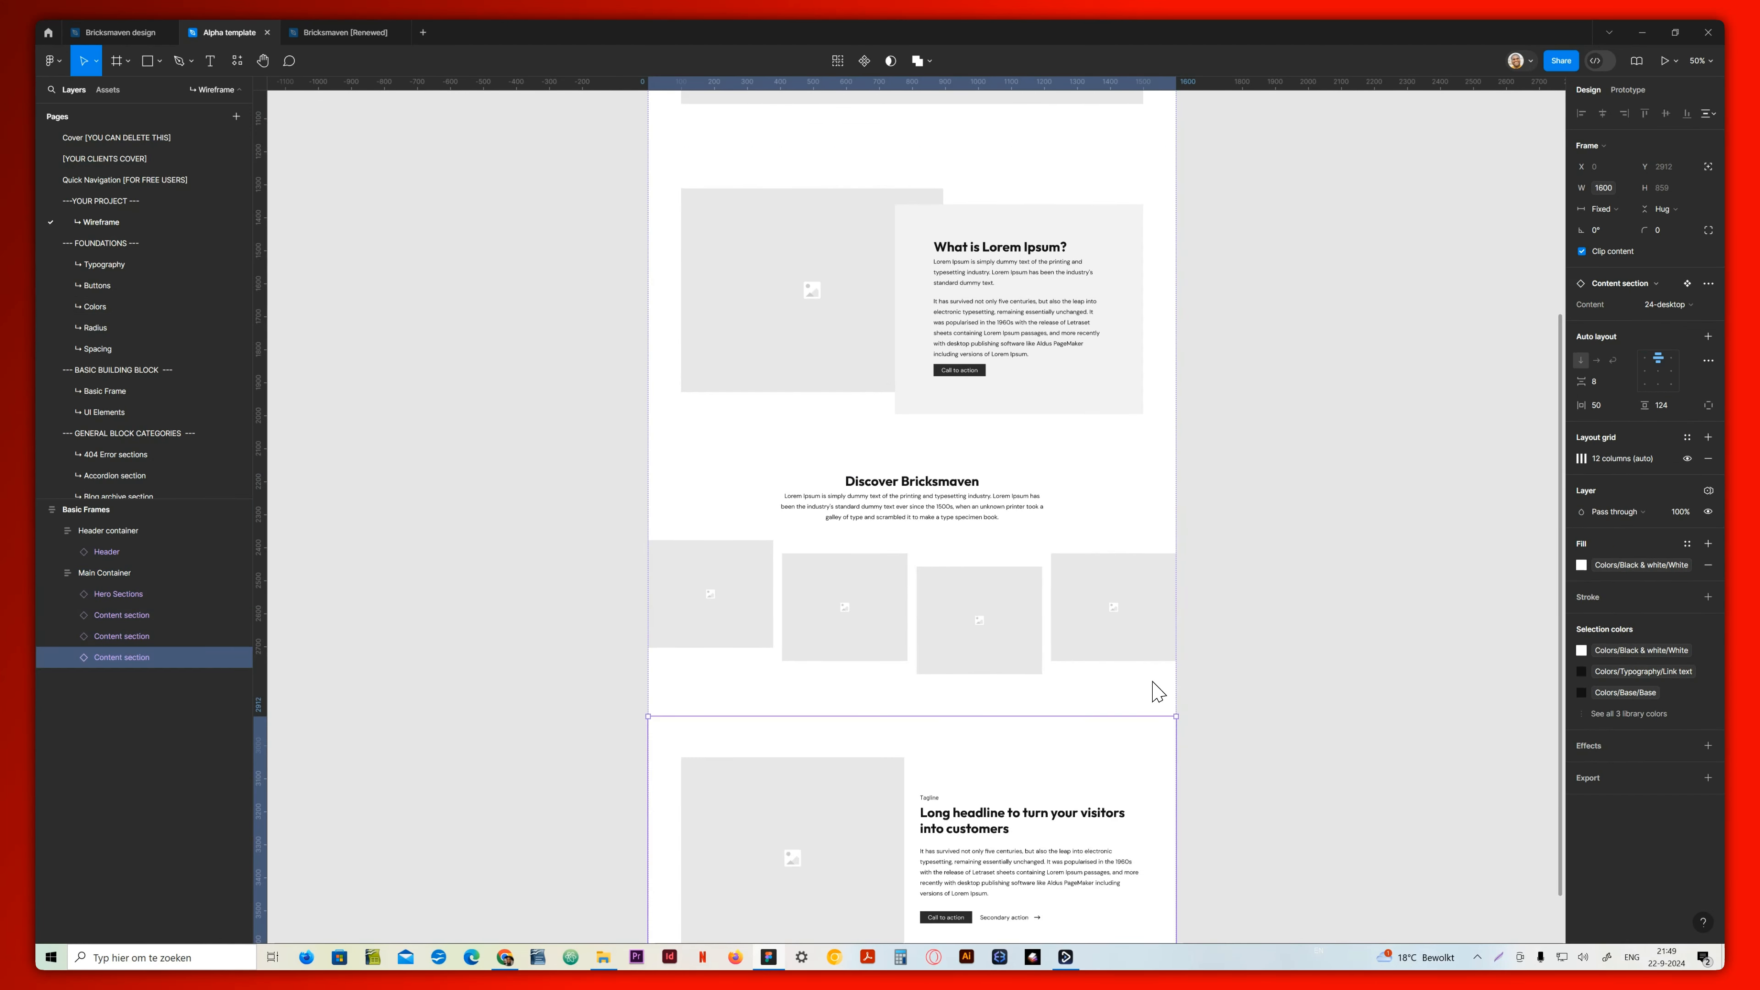
Copy the 28-dekstop variant from the Grids & Cards section page into the wireframe's Main Container as the last block
{"action": "scroll", "coordinate": [892, 731], "scroll_direction": "down", "scroll_amount": 3}
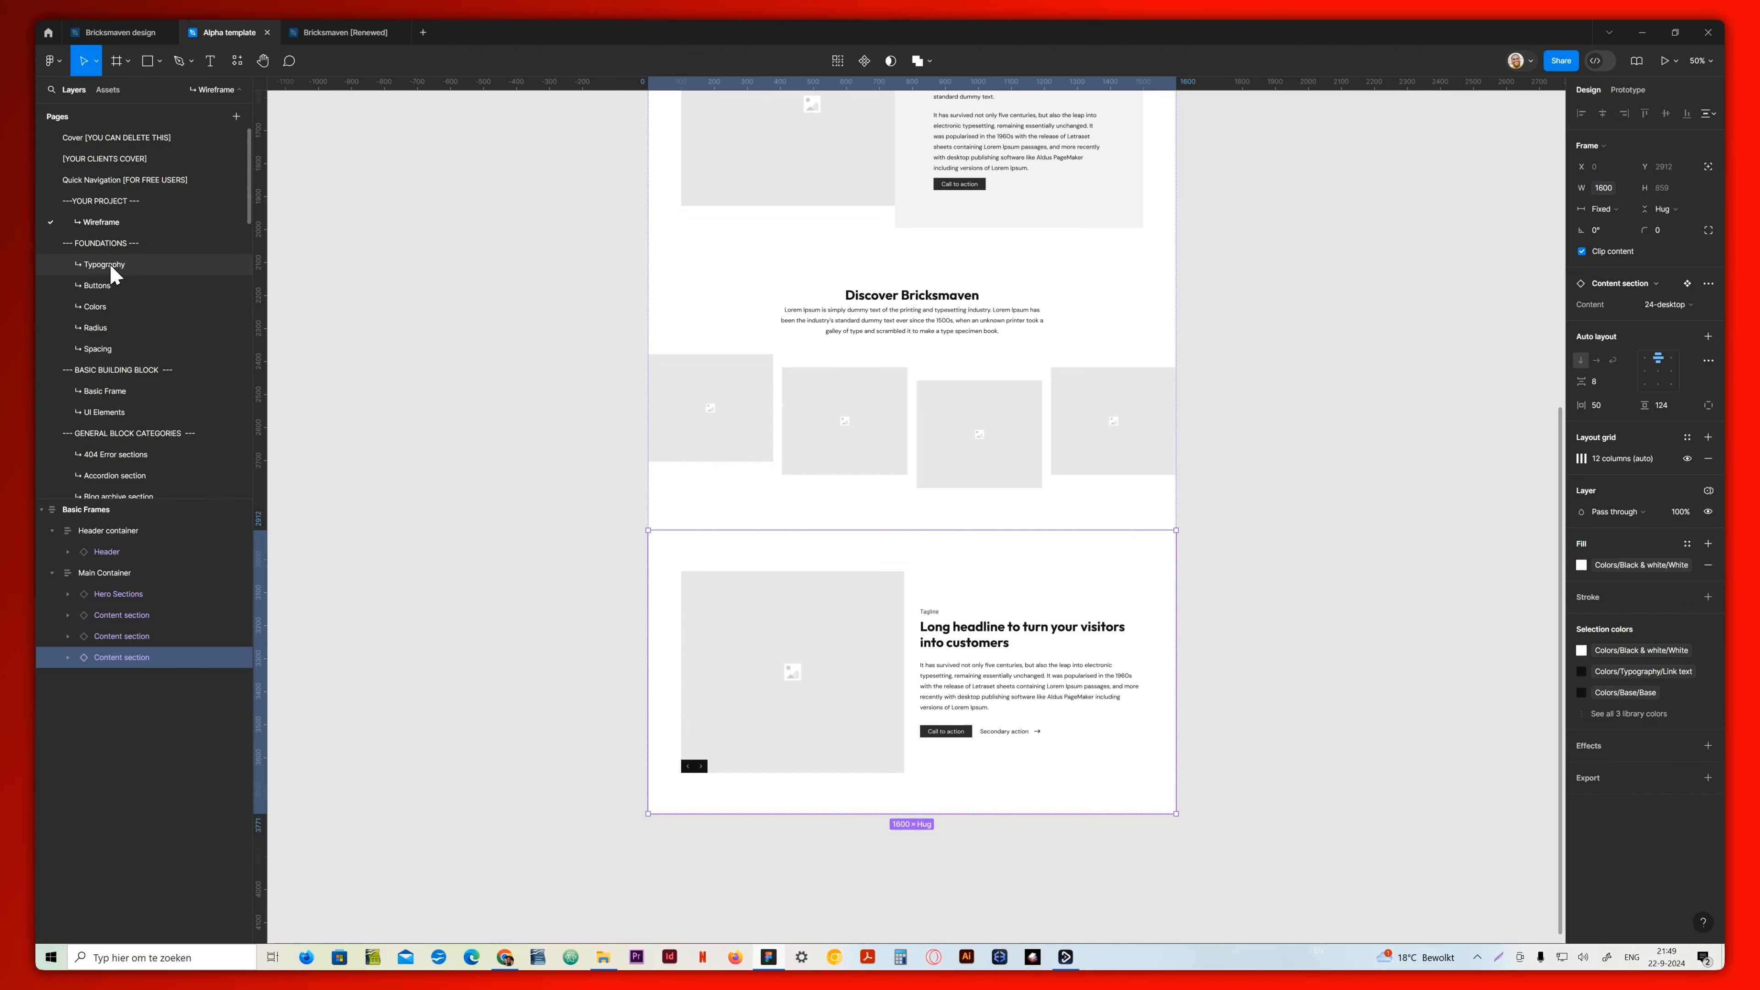
{"action": "scroll", "coordinate": [105, 267], "scroll_direction": "down", "scroll_amount": 5}
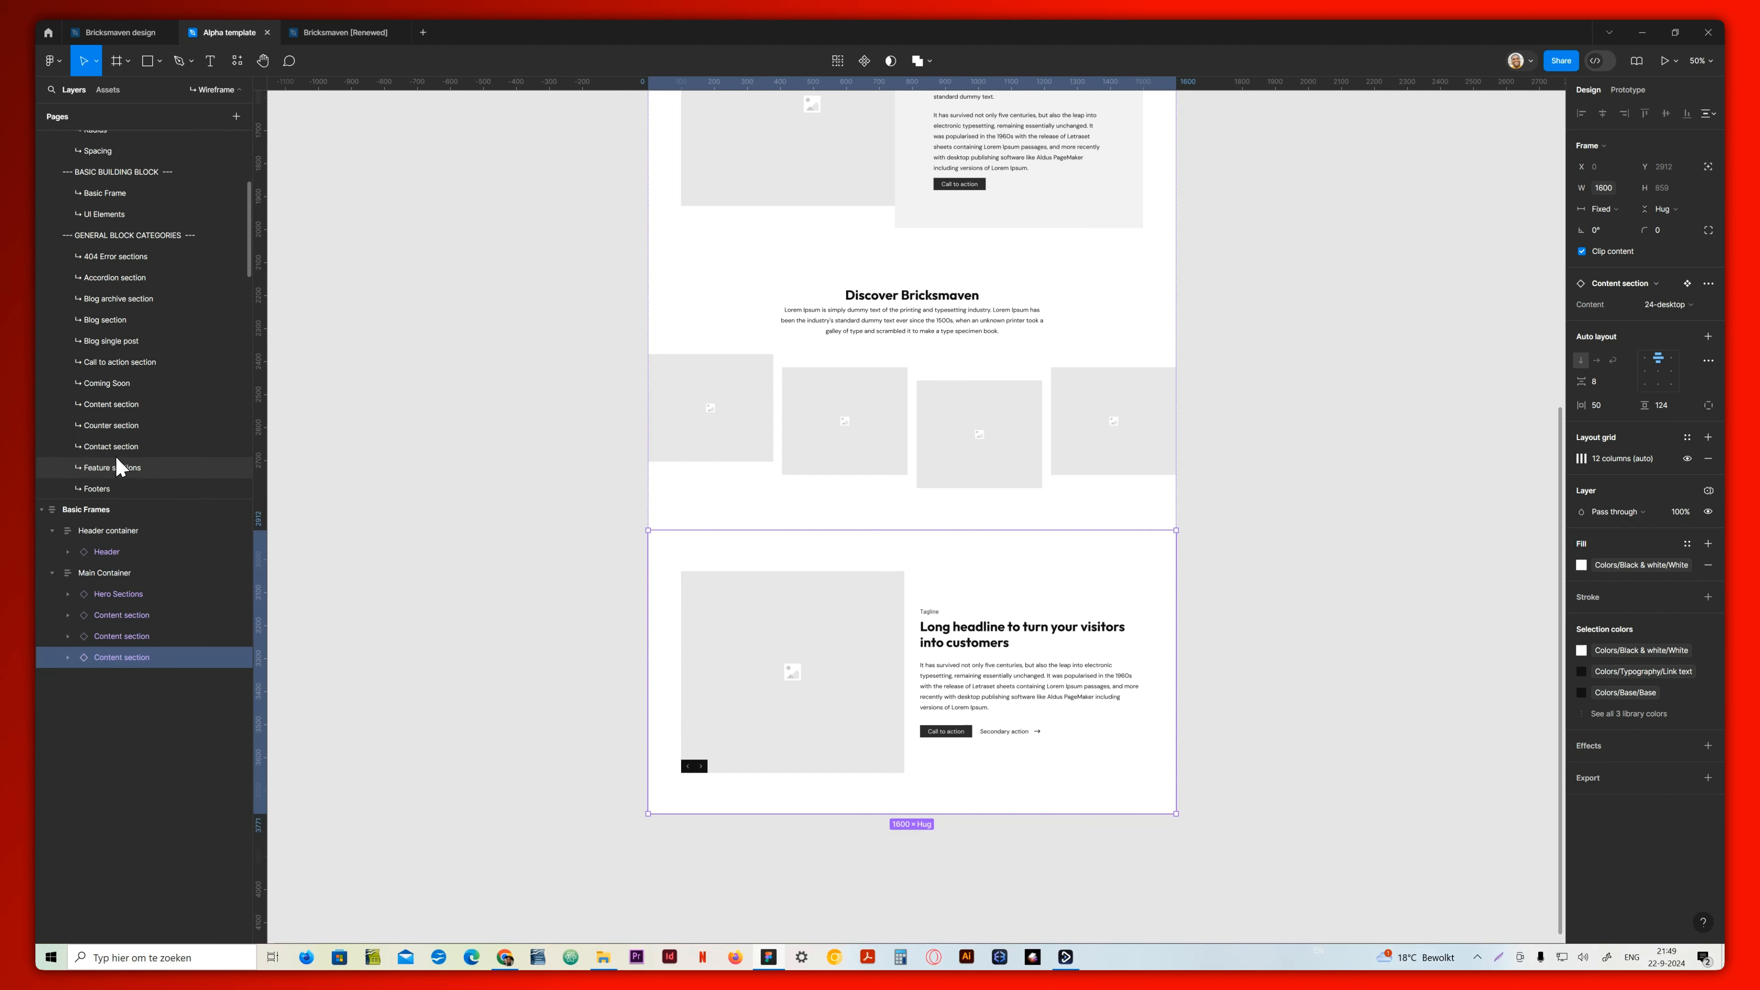
{"action": "left_click", "coordinate": [121, 333]}
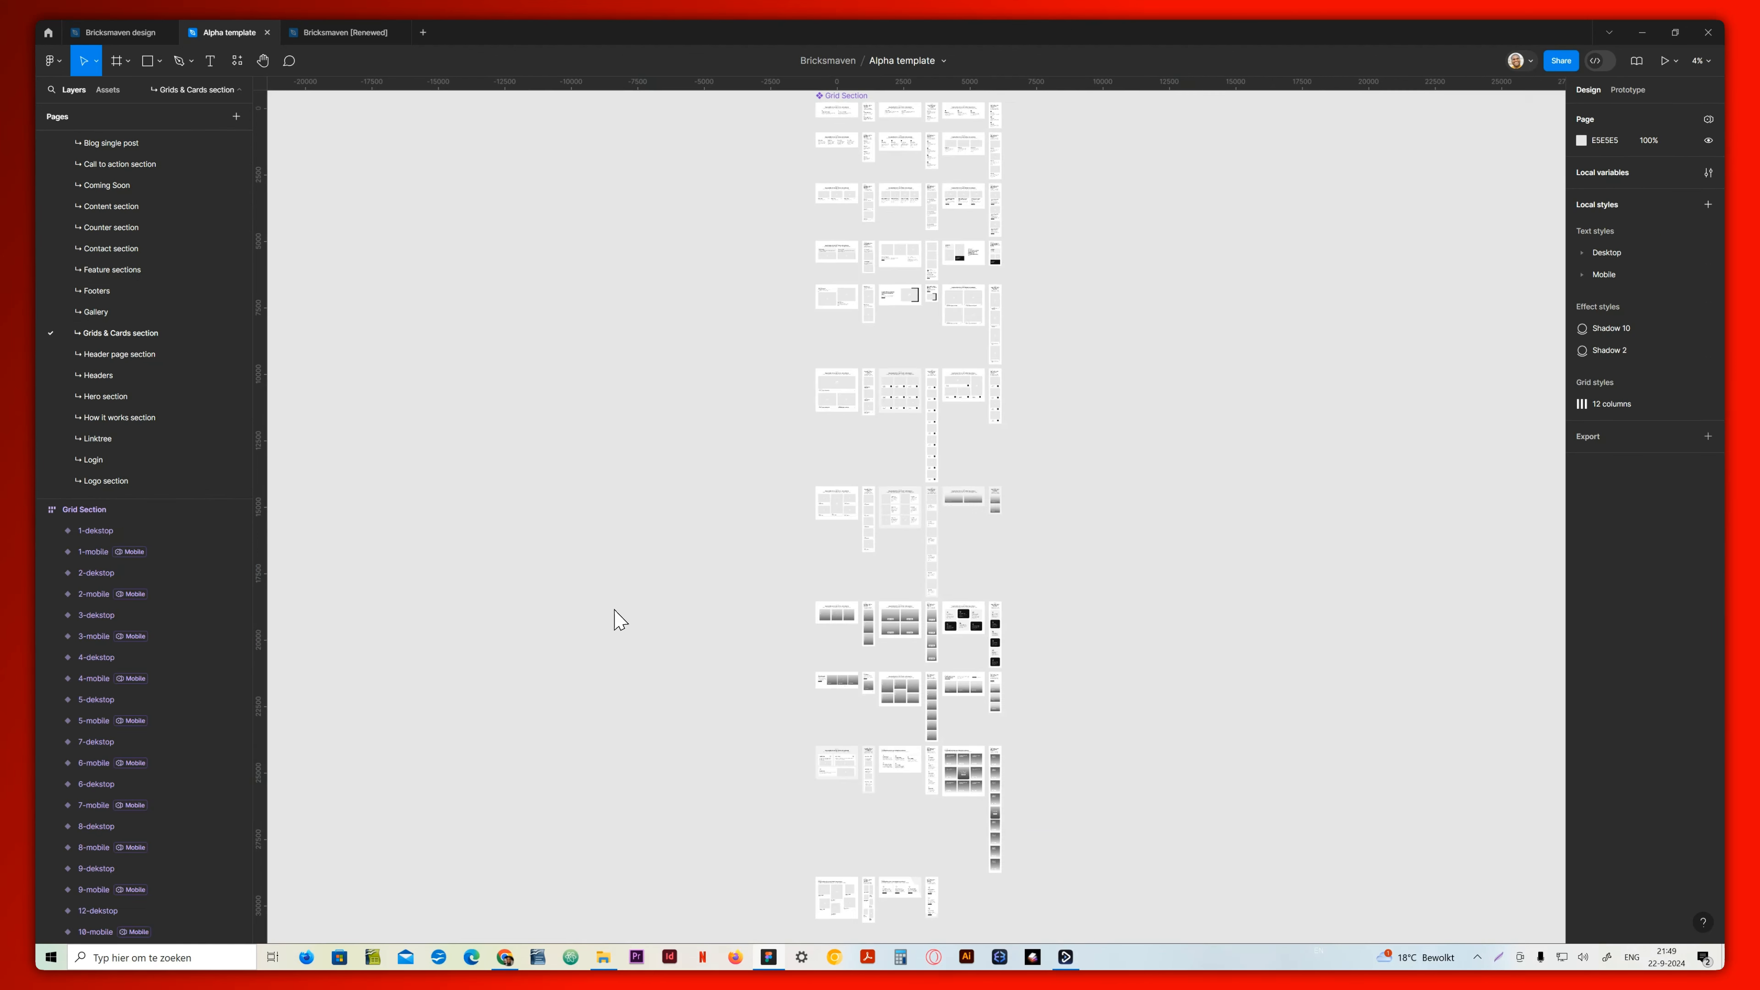
{"action": "left_click", "coordinate": [837, 583]}
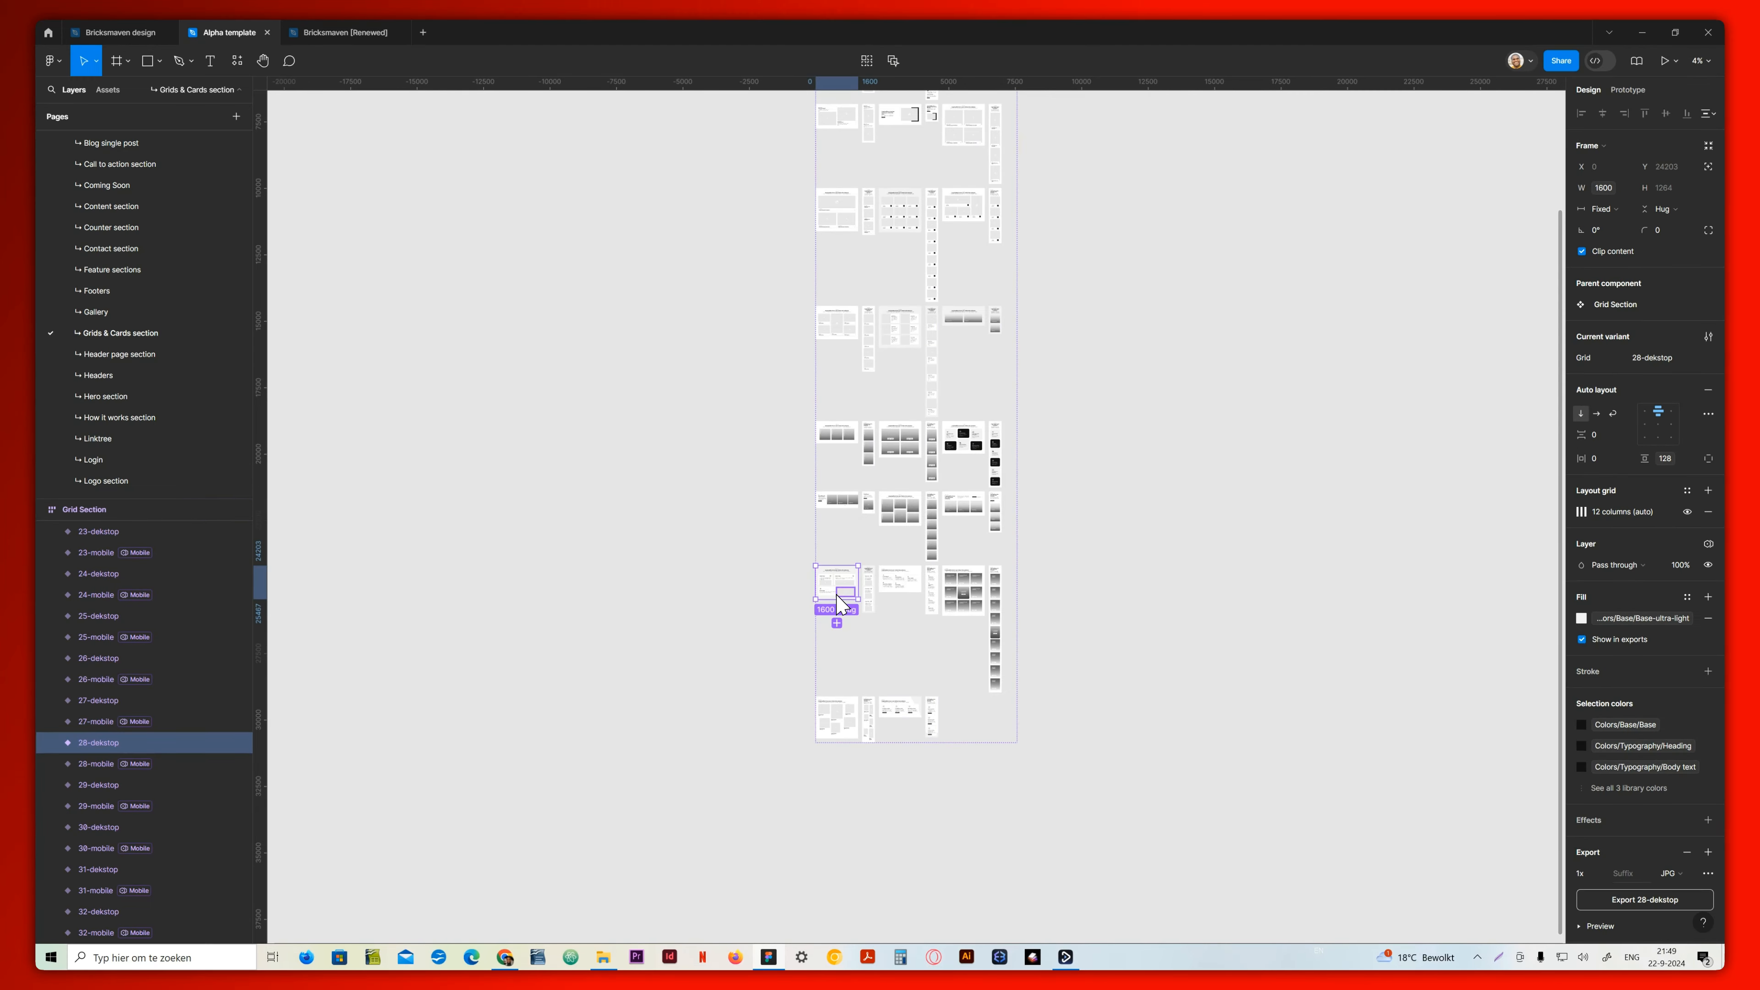
{"action": "scroll", "coordinate": [126, 304], "scroll_direction": "up", "scroll_amount": 5}
{"action": "left_click", "coordinate": [102, 222]}
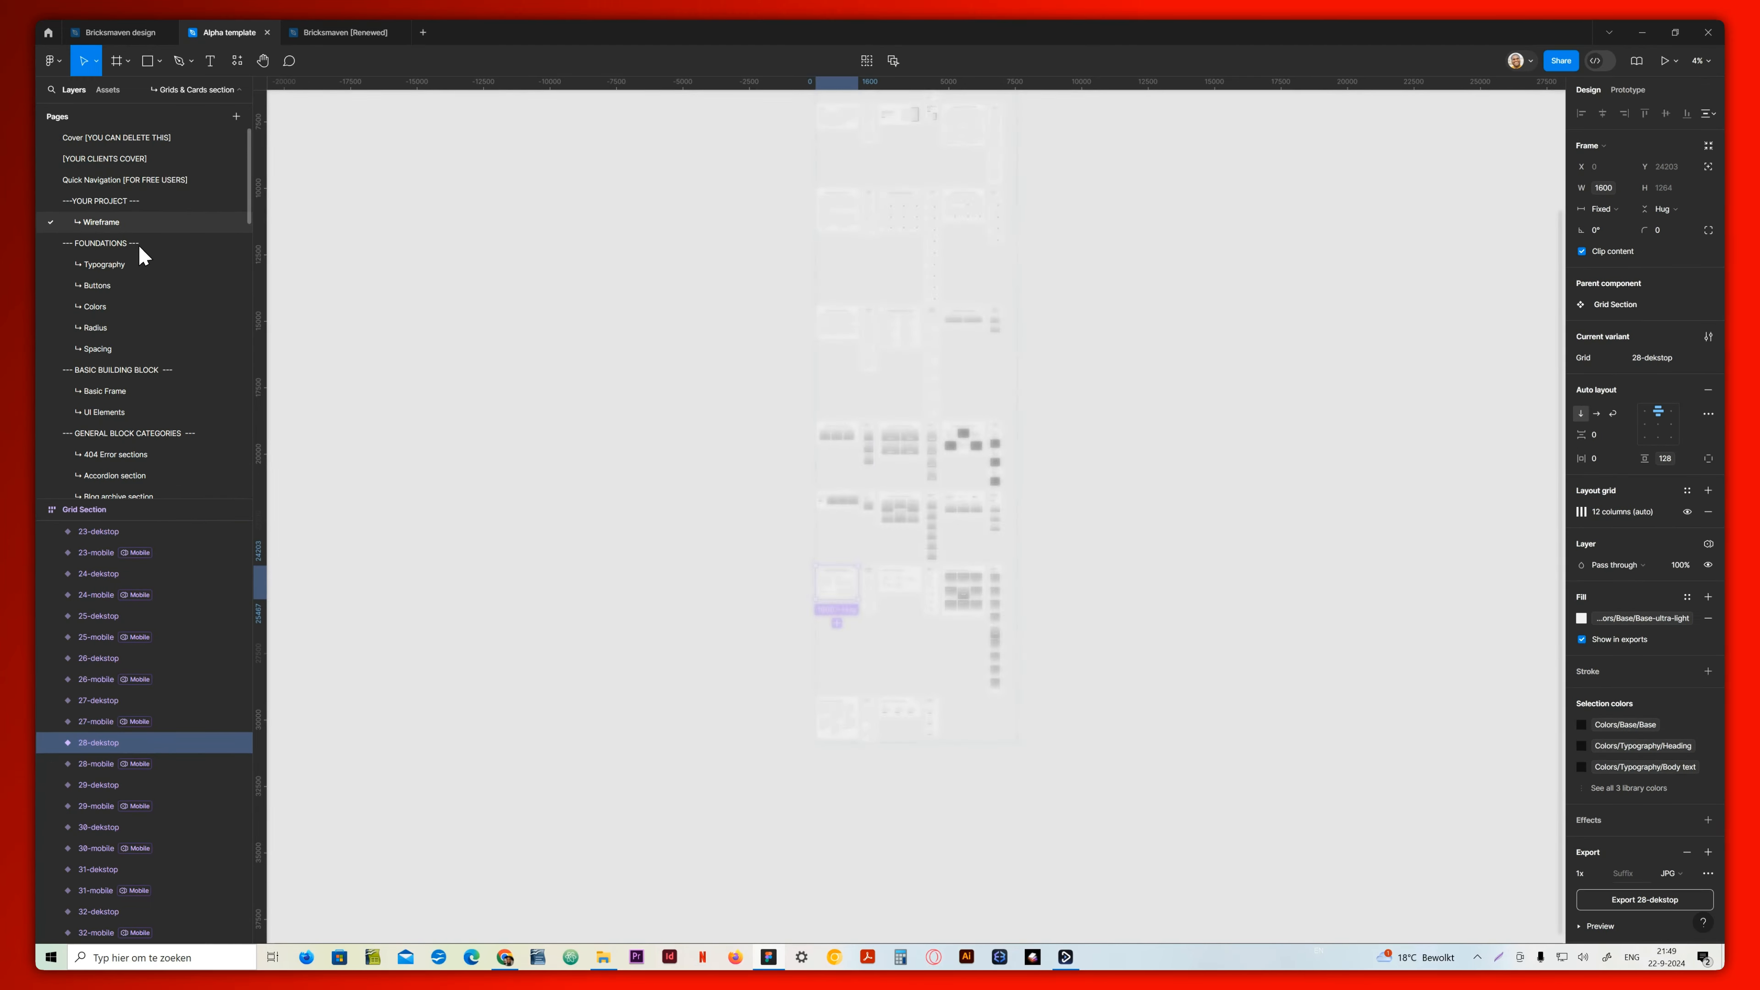
{"action": "left_click", "coordinate": [111, 573]}
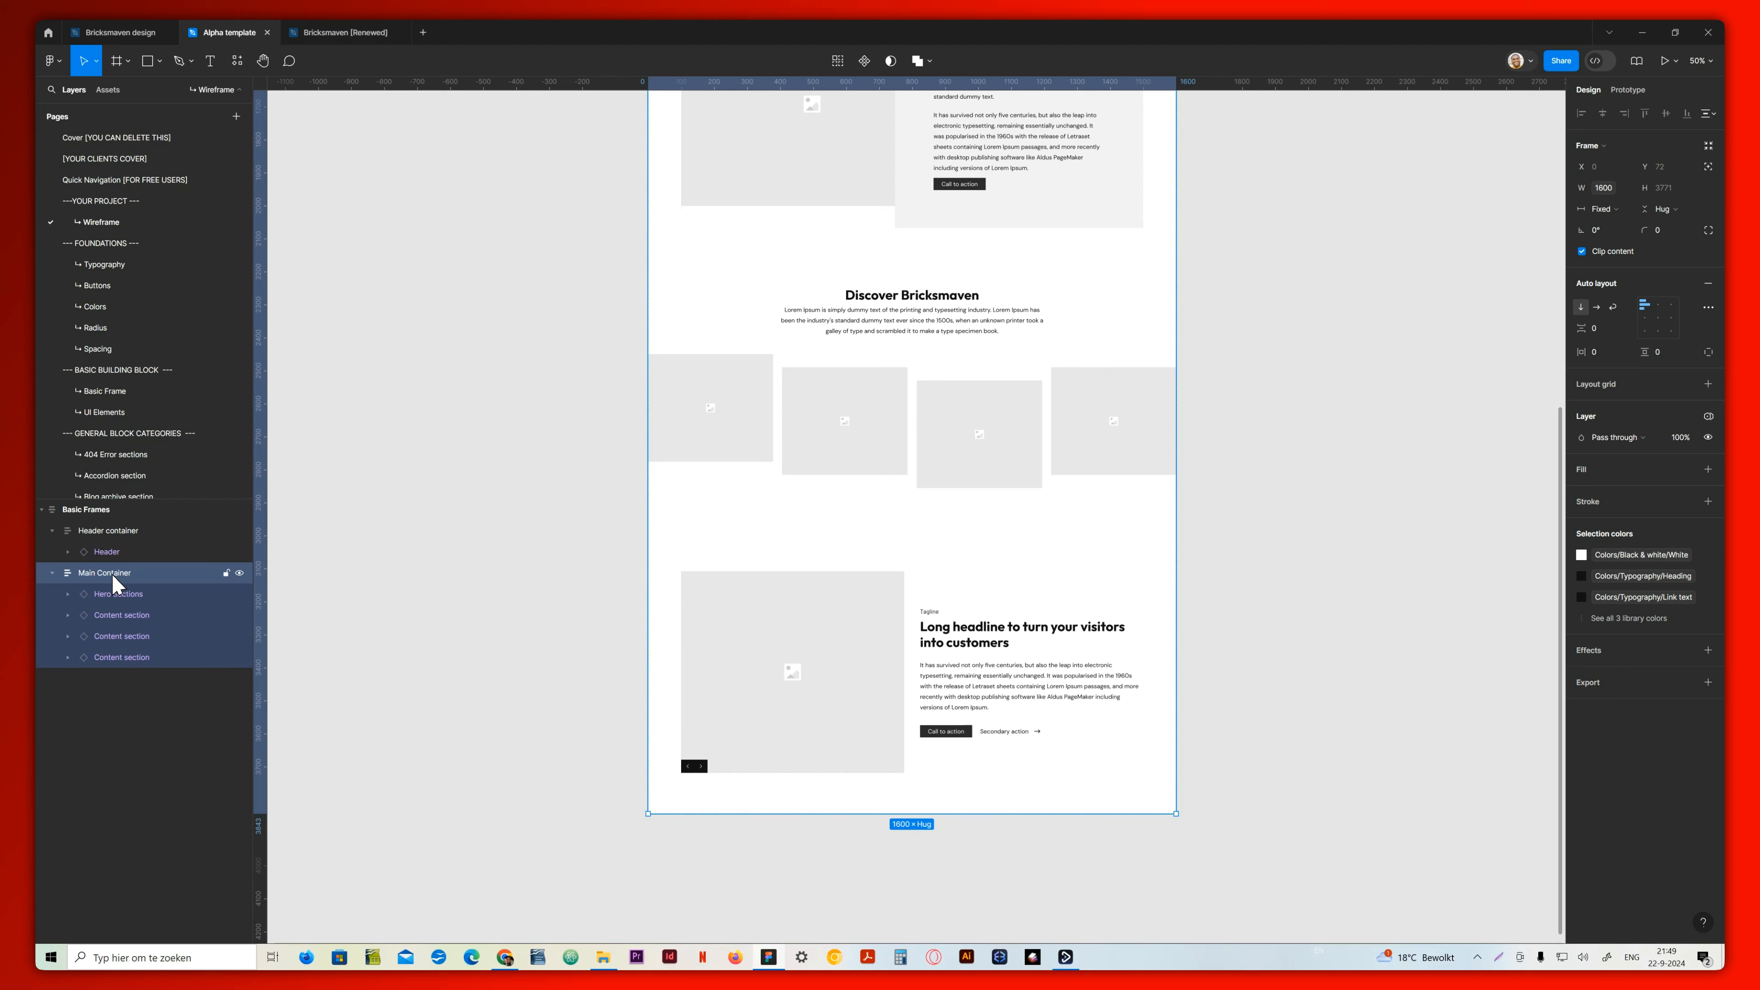
{"action": "key", "text": "ctrl+v"}
{"action": "scroll", "coordinate": [1041, 813], "scroll_direction": "down", "scroll_amount": 8}
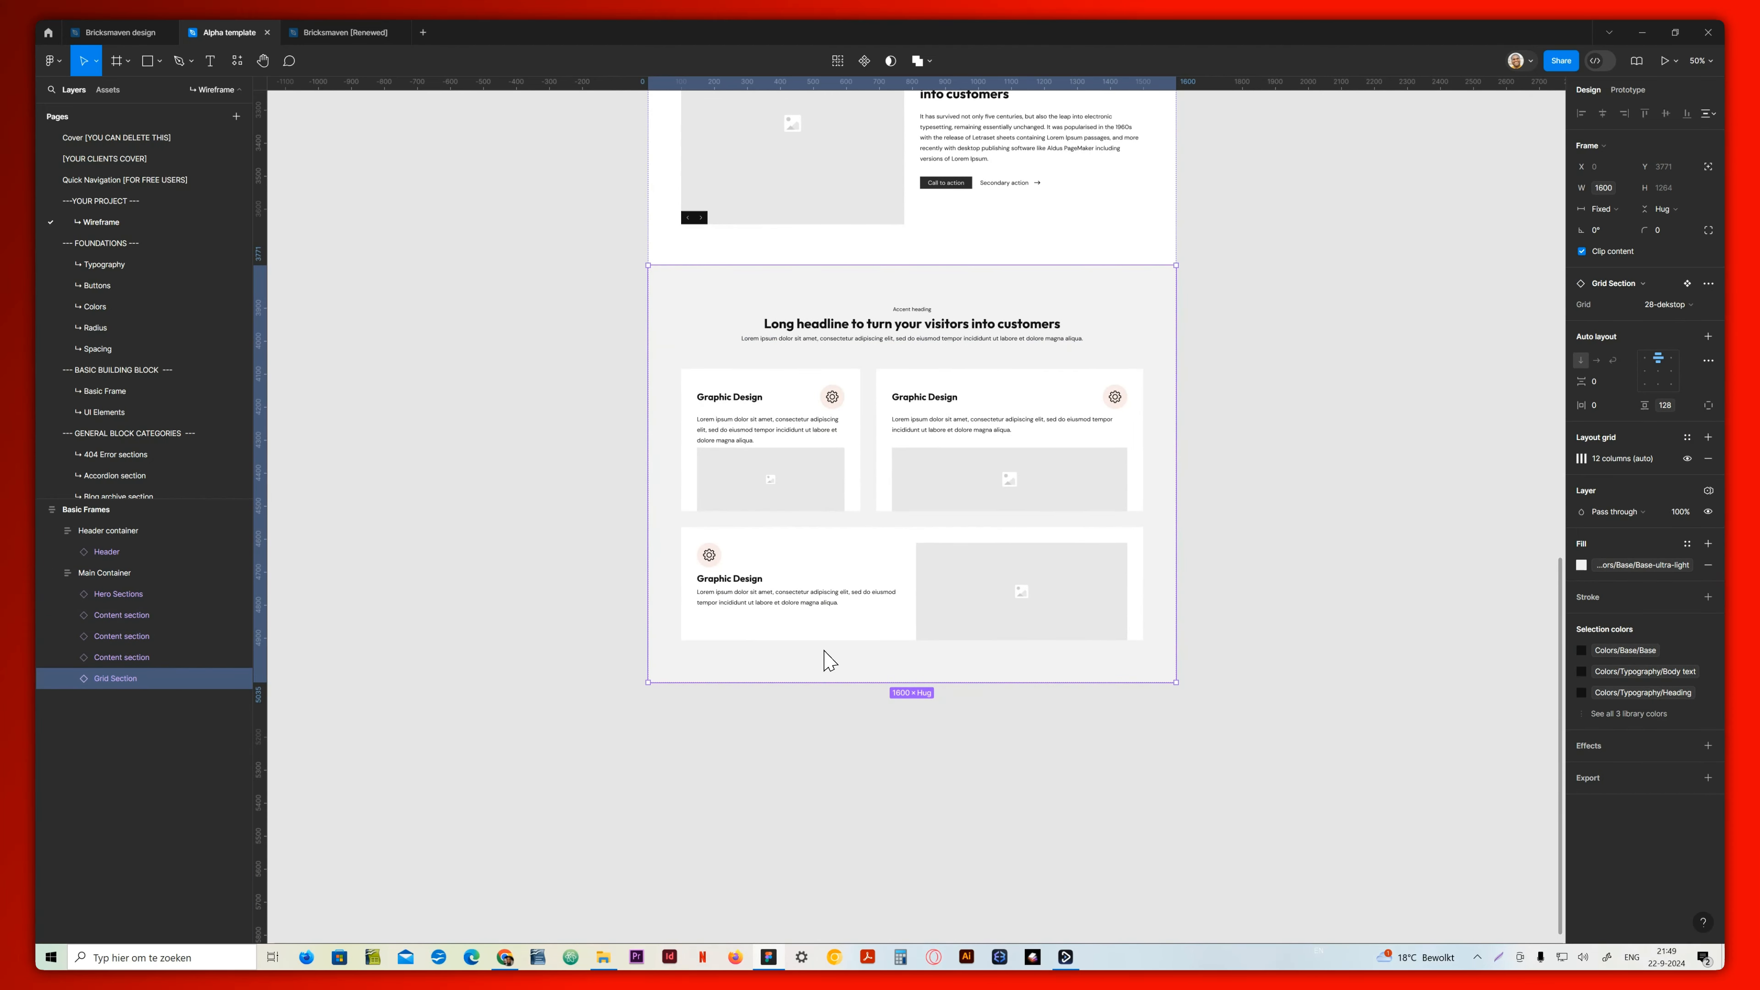
Copy the 13-desktop variant from the Call to action section page into the wireframe's Main Container below the grid section
{"action": "scroll", "coordinate": [745, 773], "scroll_direction": "down", "scroll_amount": 3}
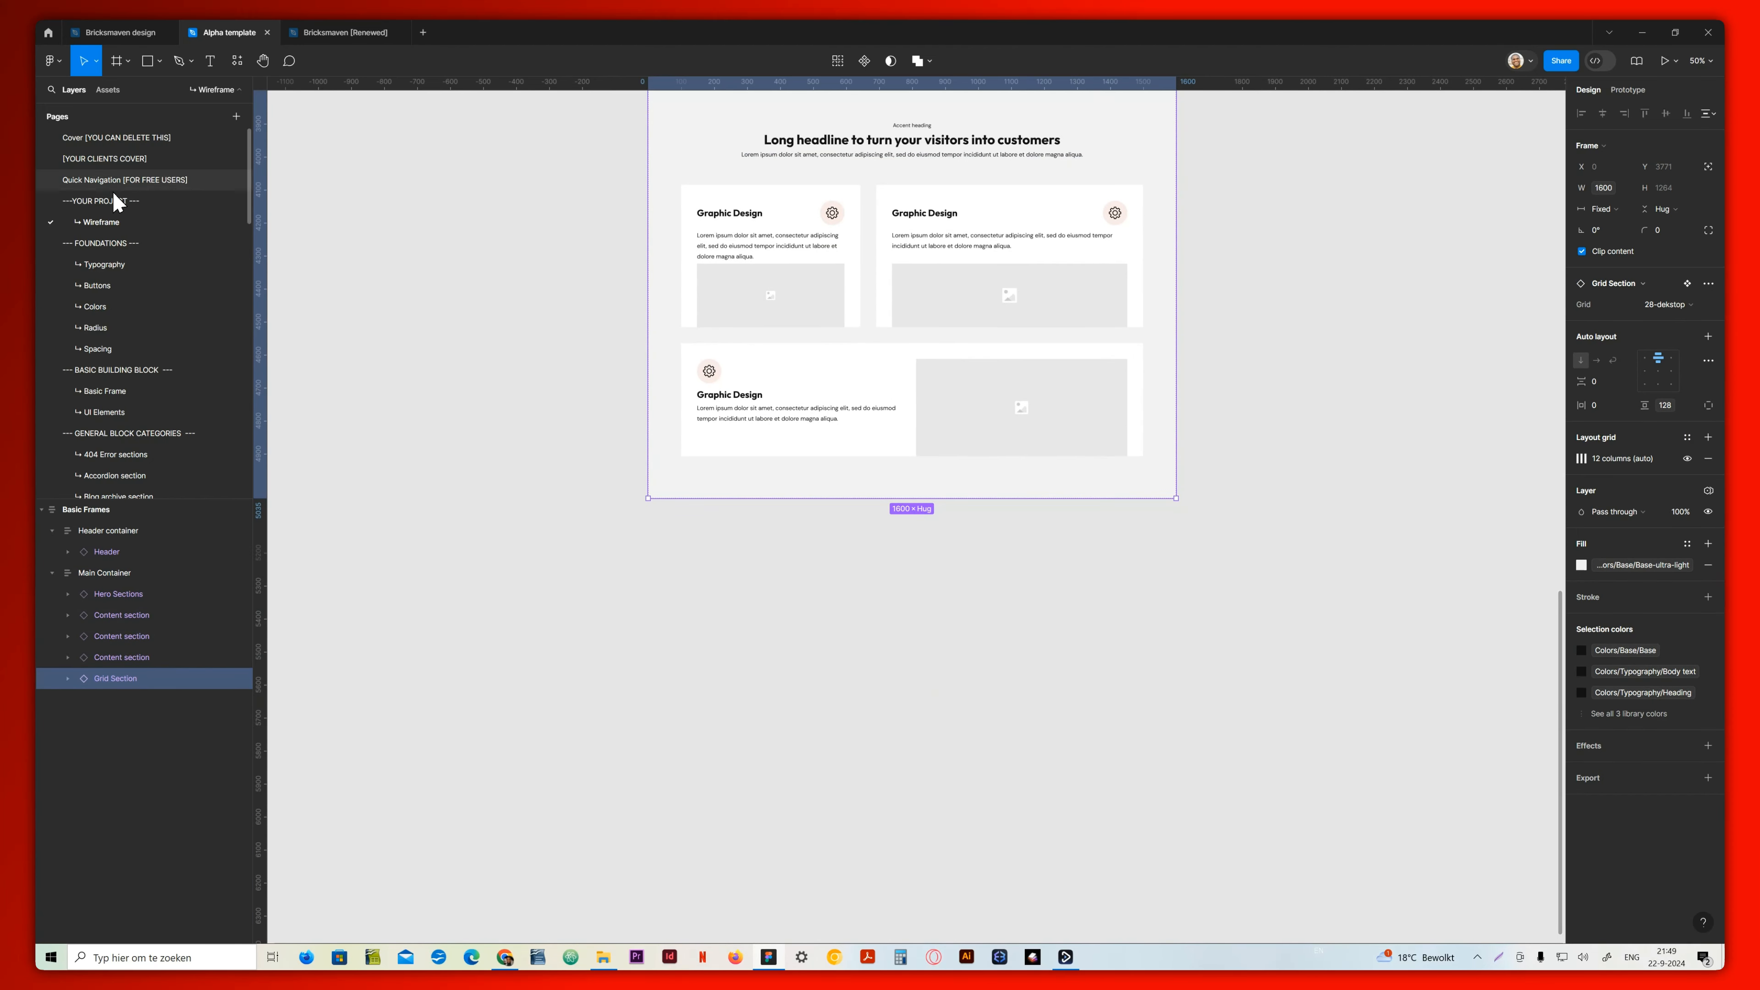
{"action": "scroll", "coordinate": [111, 440], "scroll_direction": "down", "scroll_amount": 3}
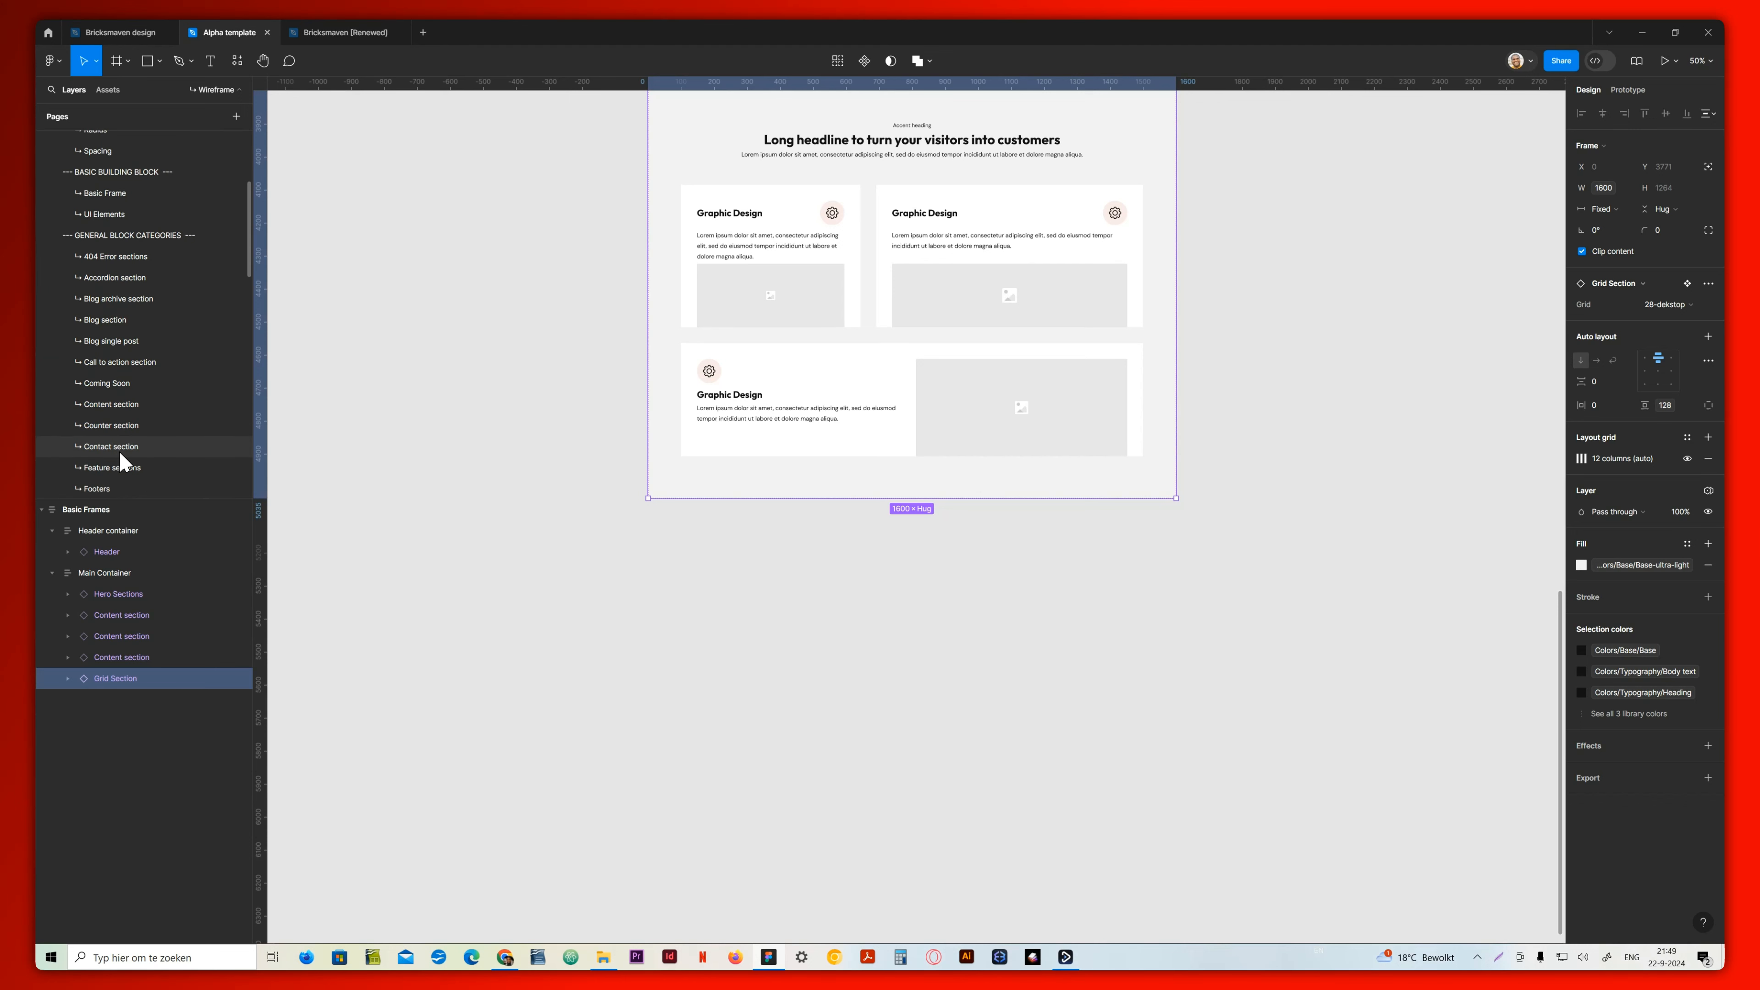
{"action": "scroll", "coordinate": [117, 436], "scroll_direction": "down", "scroll_amount": 3}
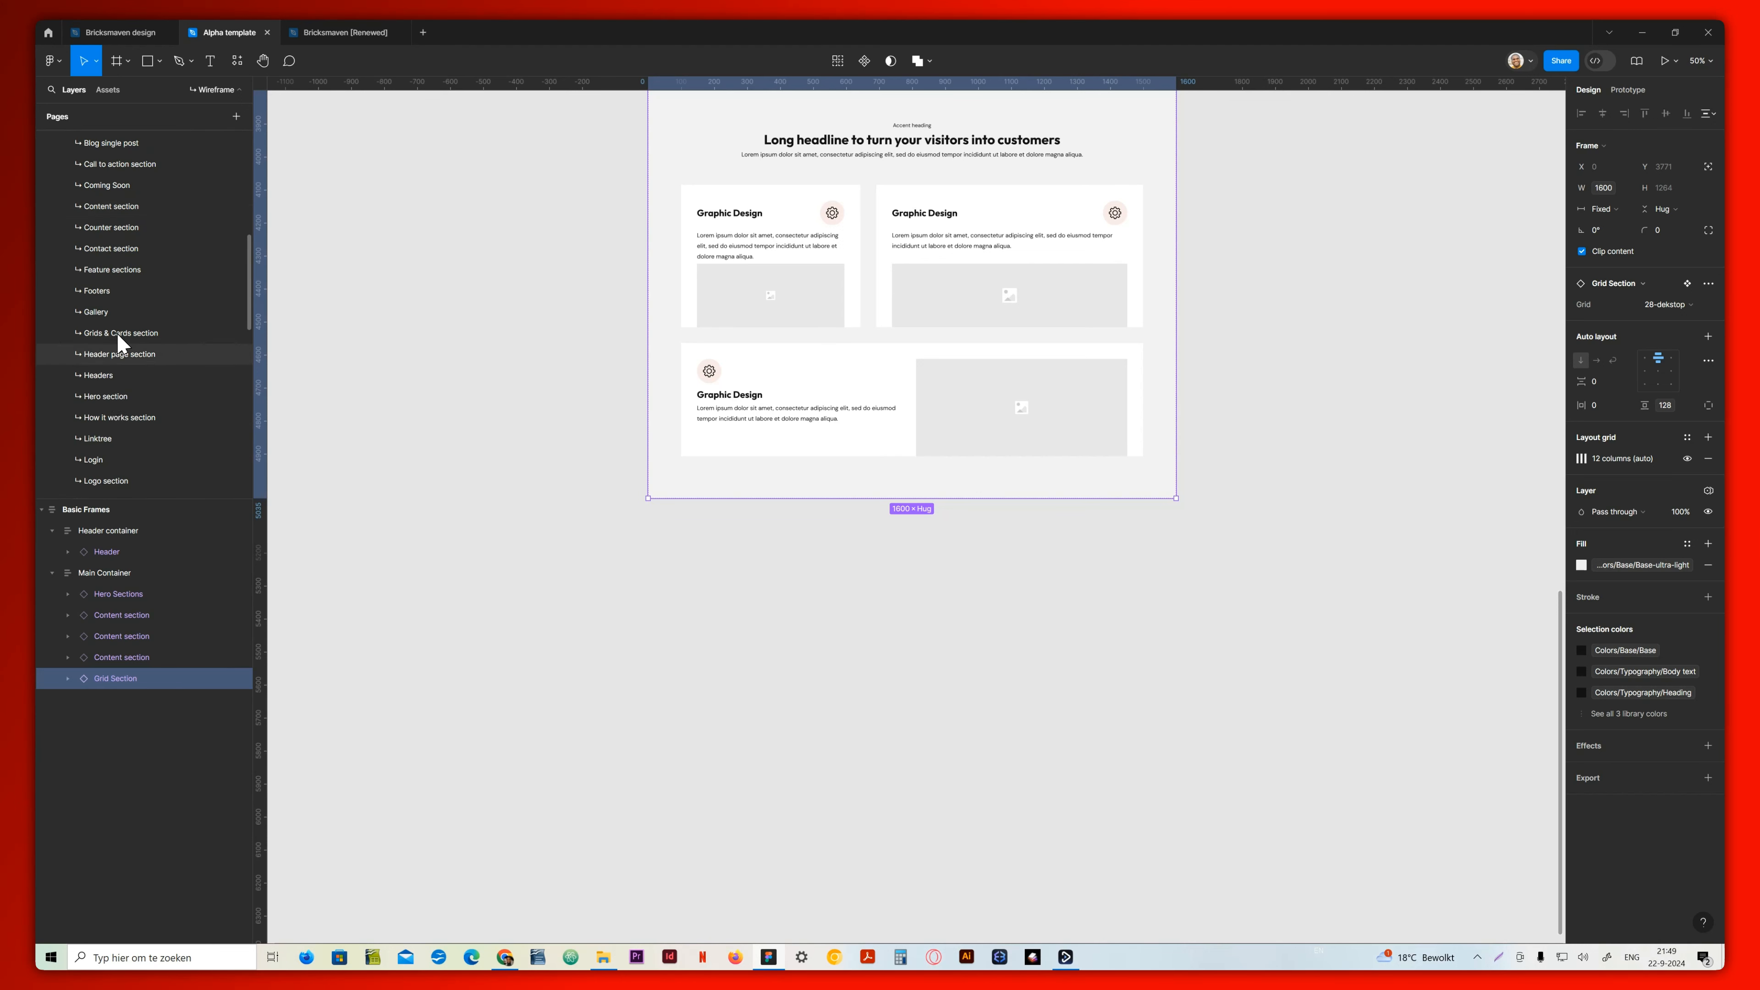
{"action": "scroll", "coordinate": [117, 374], "scroll_direction": "down", "scroll_amount": 2}
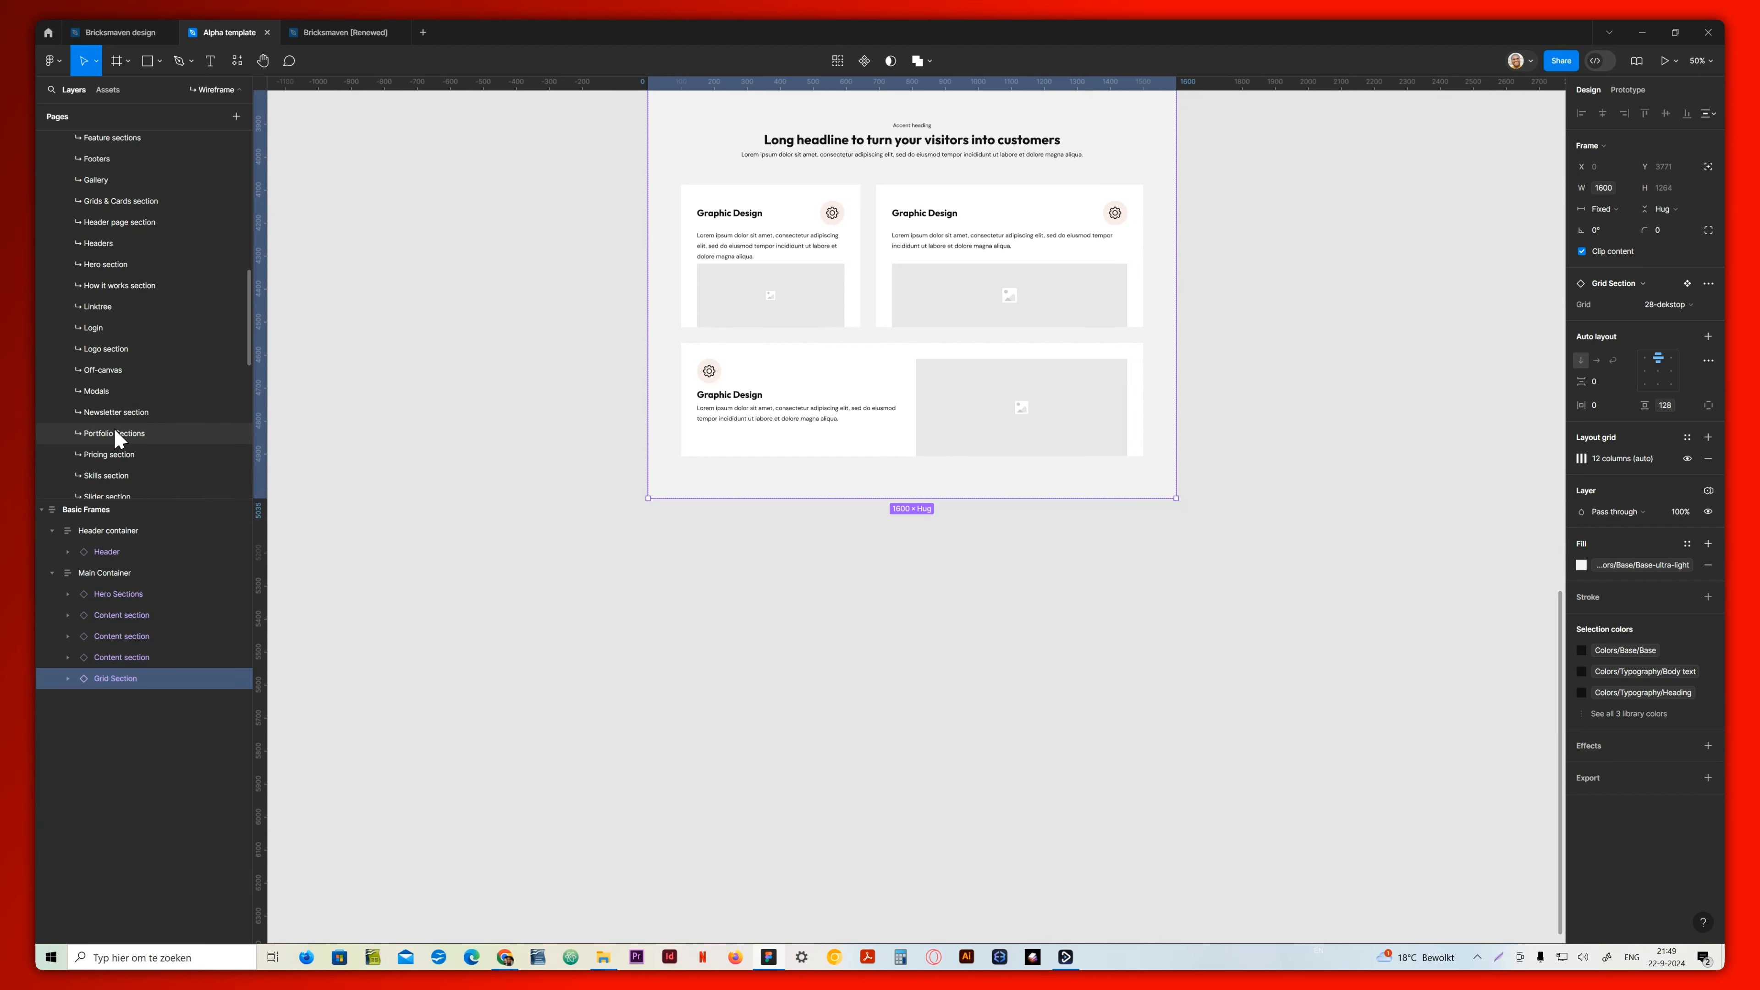
{"action": "scroll", "coordinate": [118, 438], "scroll_direction": "down", "scroll_amount": 1}
{"action": "scroll", "coordinate": [117, 437], "scroll_direction": "up", "scroll_amount": 3}
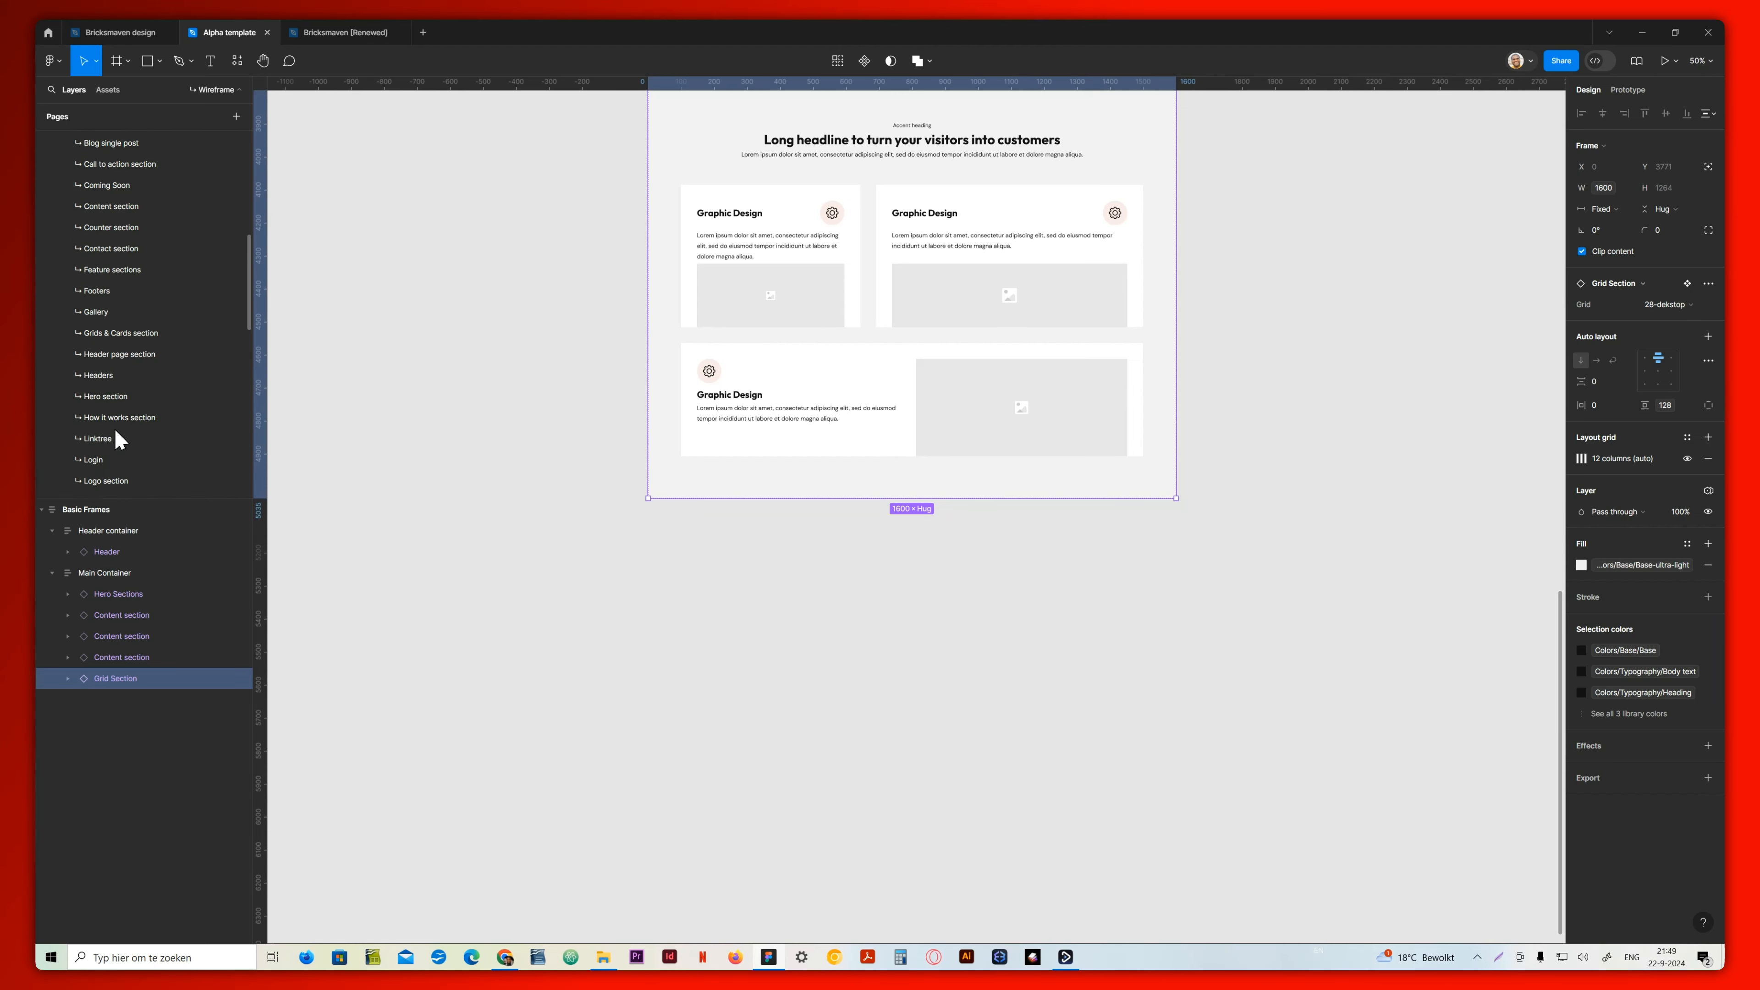
{"action": "left_click", "coordinate": [120, 163]}
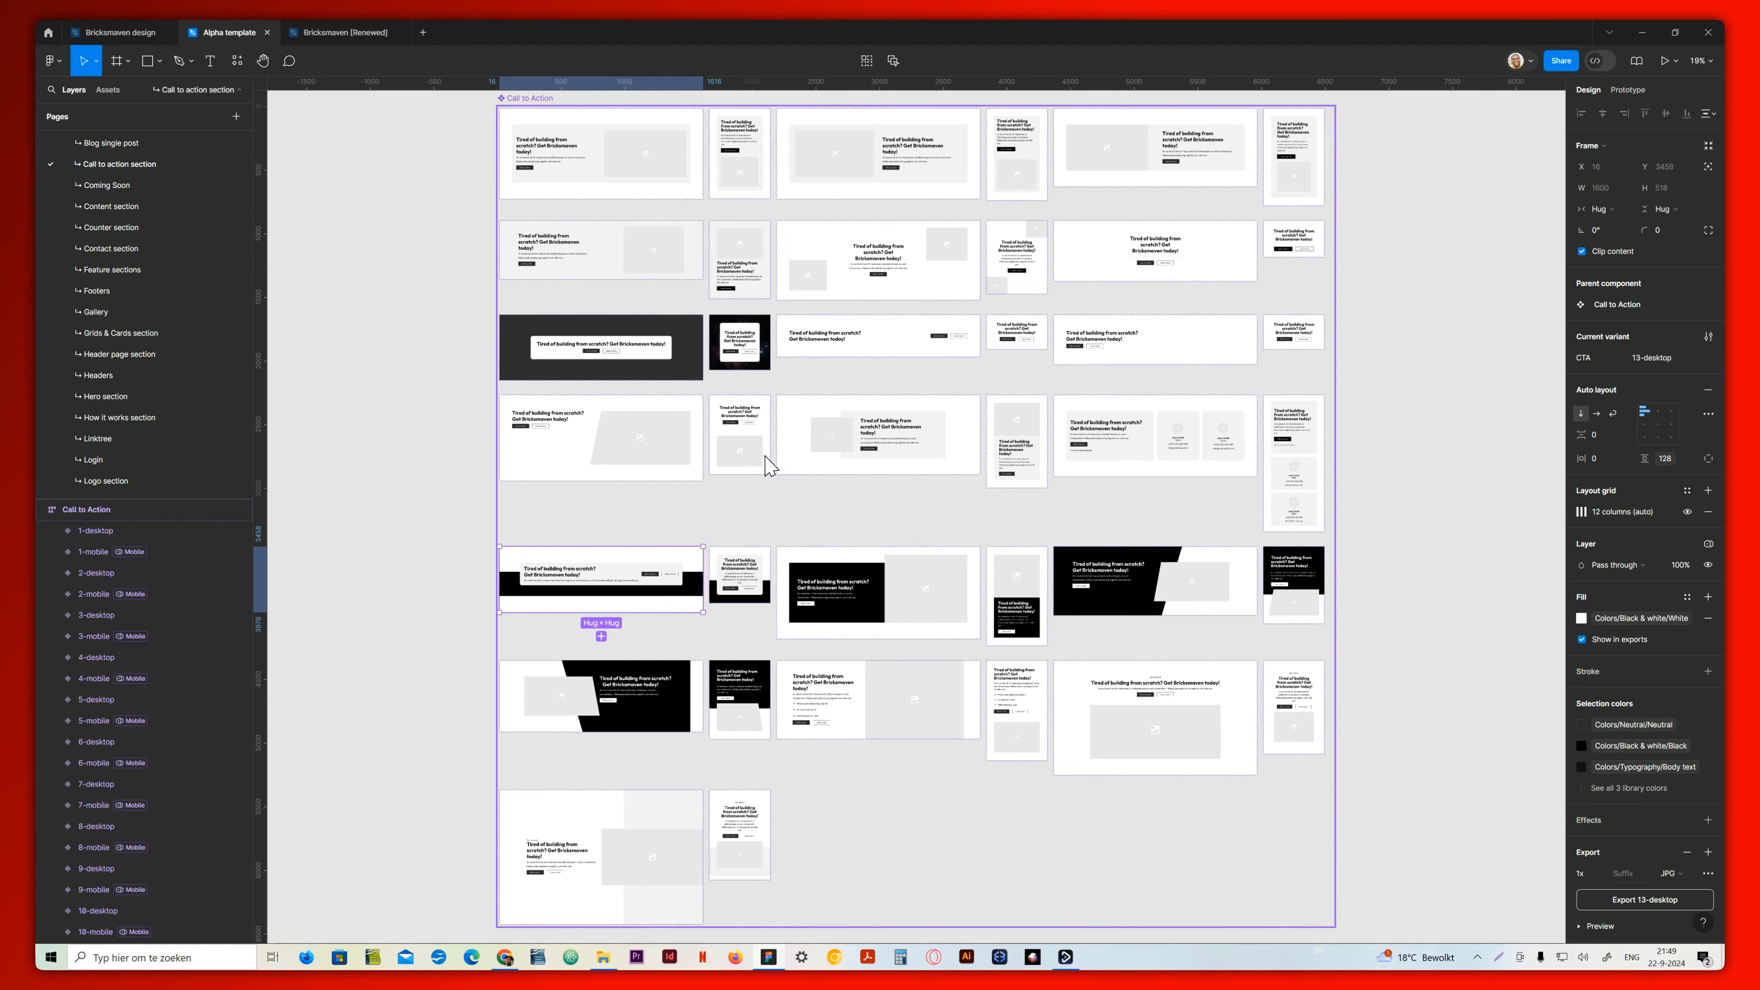
{"action": "left_click", "coordinate": [823, 574]}
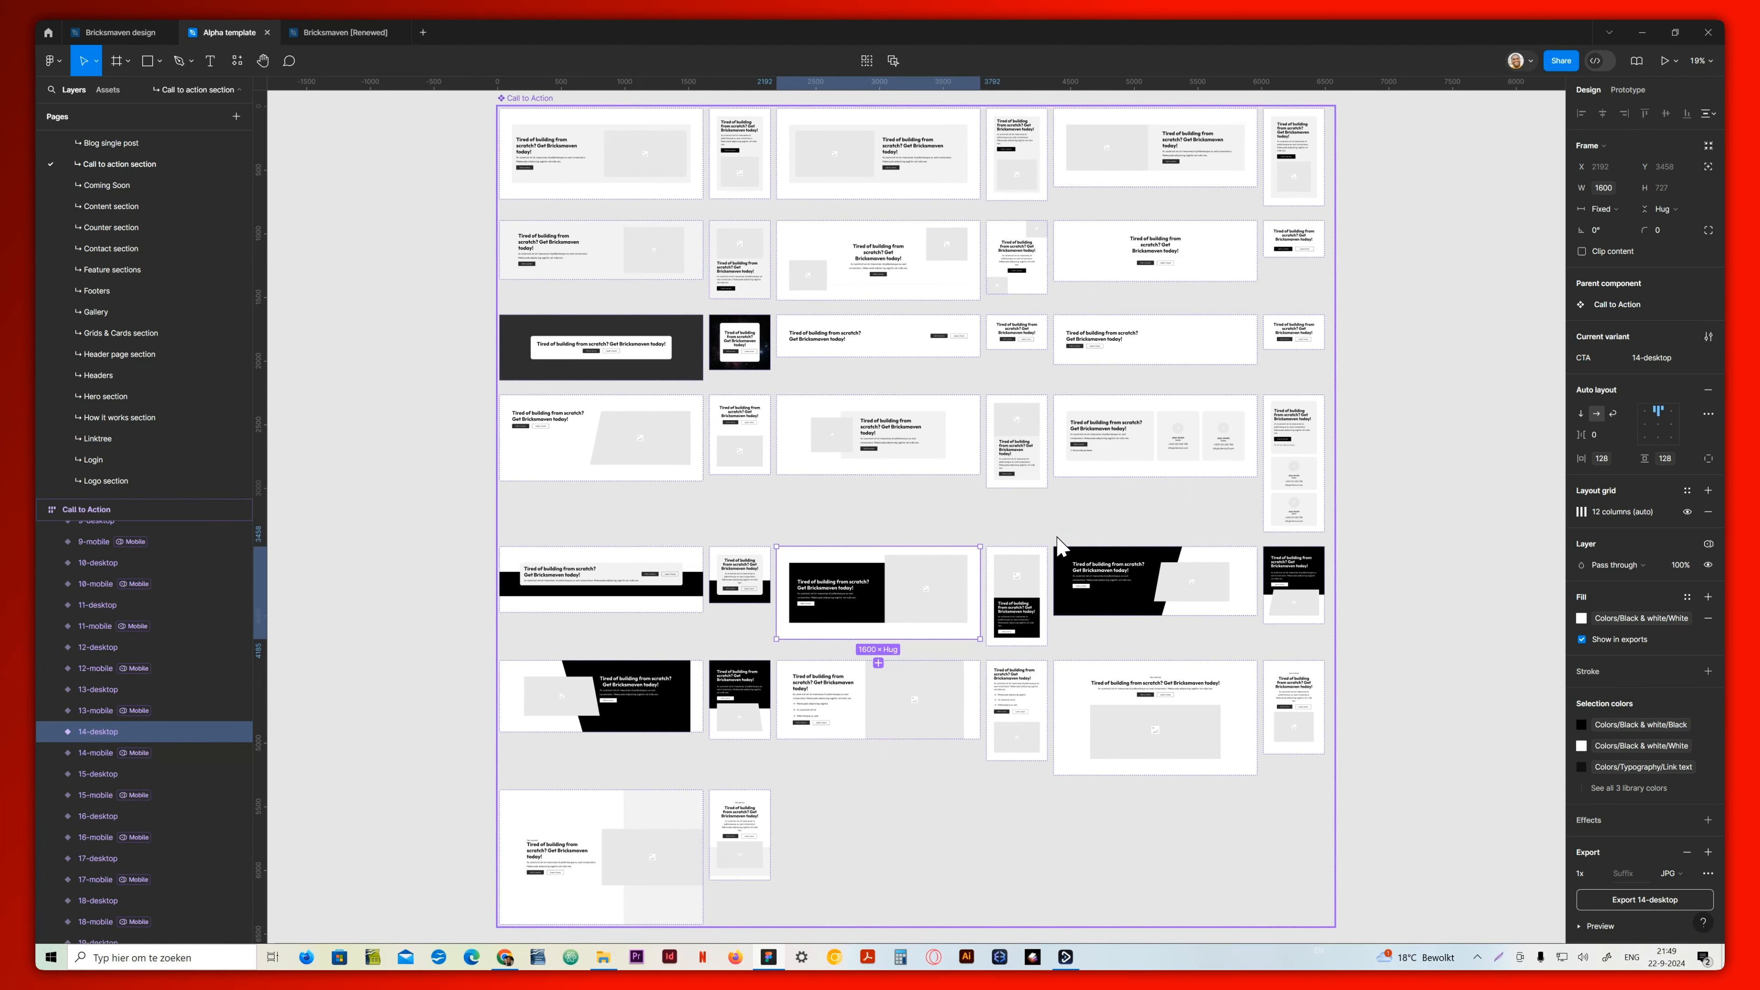
{"action": "left_click", "coordinate": [596, 579]}
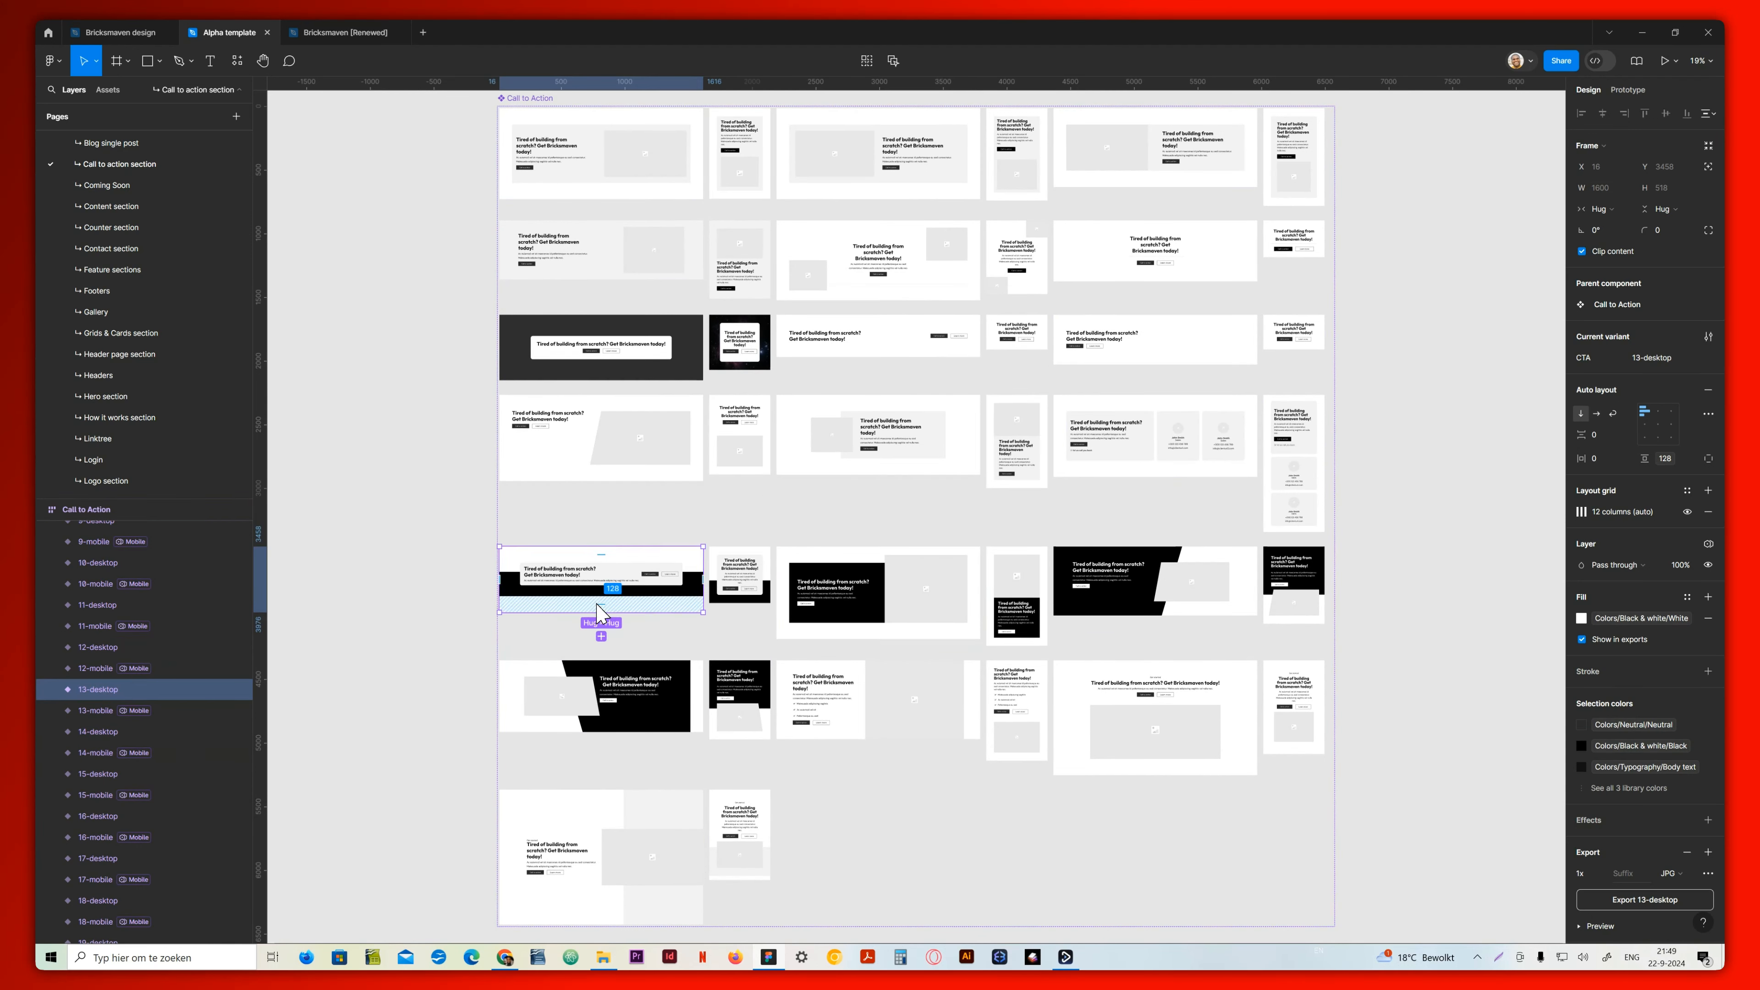
{"action": "scroll", "coordinate": [159, 430], "scroll_direction": "up", "scroll_amount": 6}
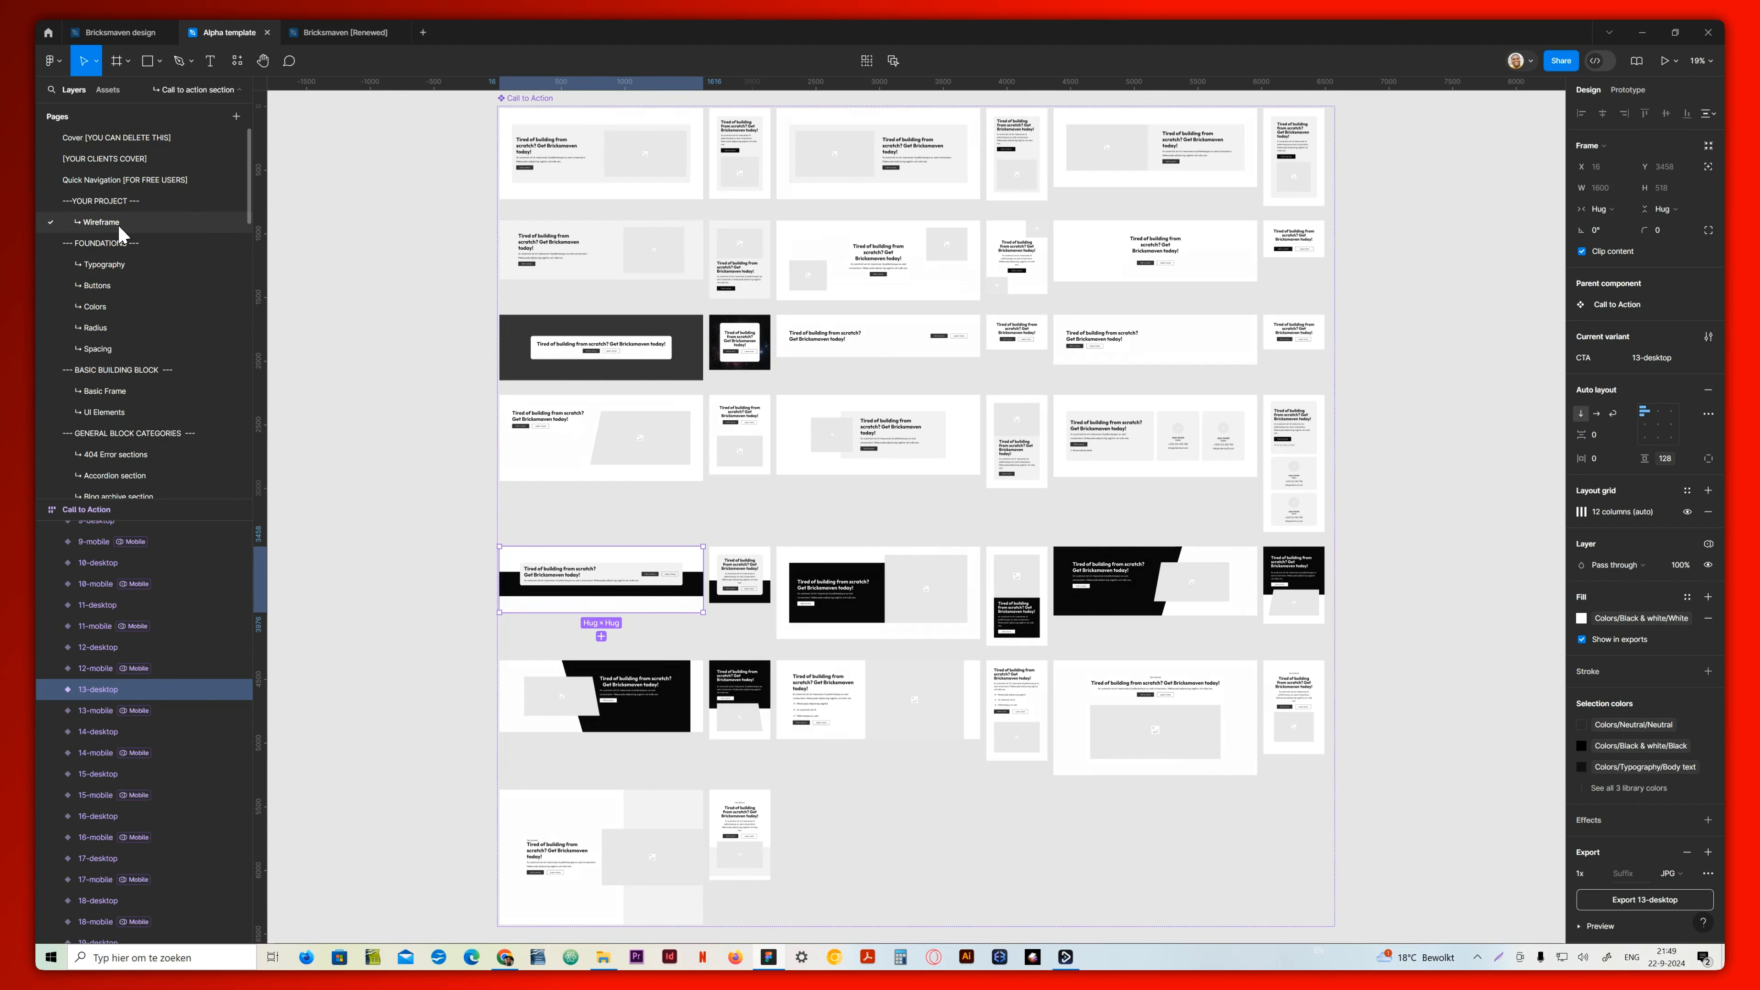
{"action": "left_click", "coordinate": [102, 222]}
{"action": "left_click", "coordinate": [123, 572]}
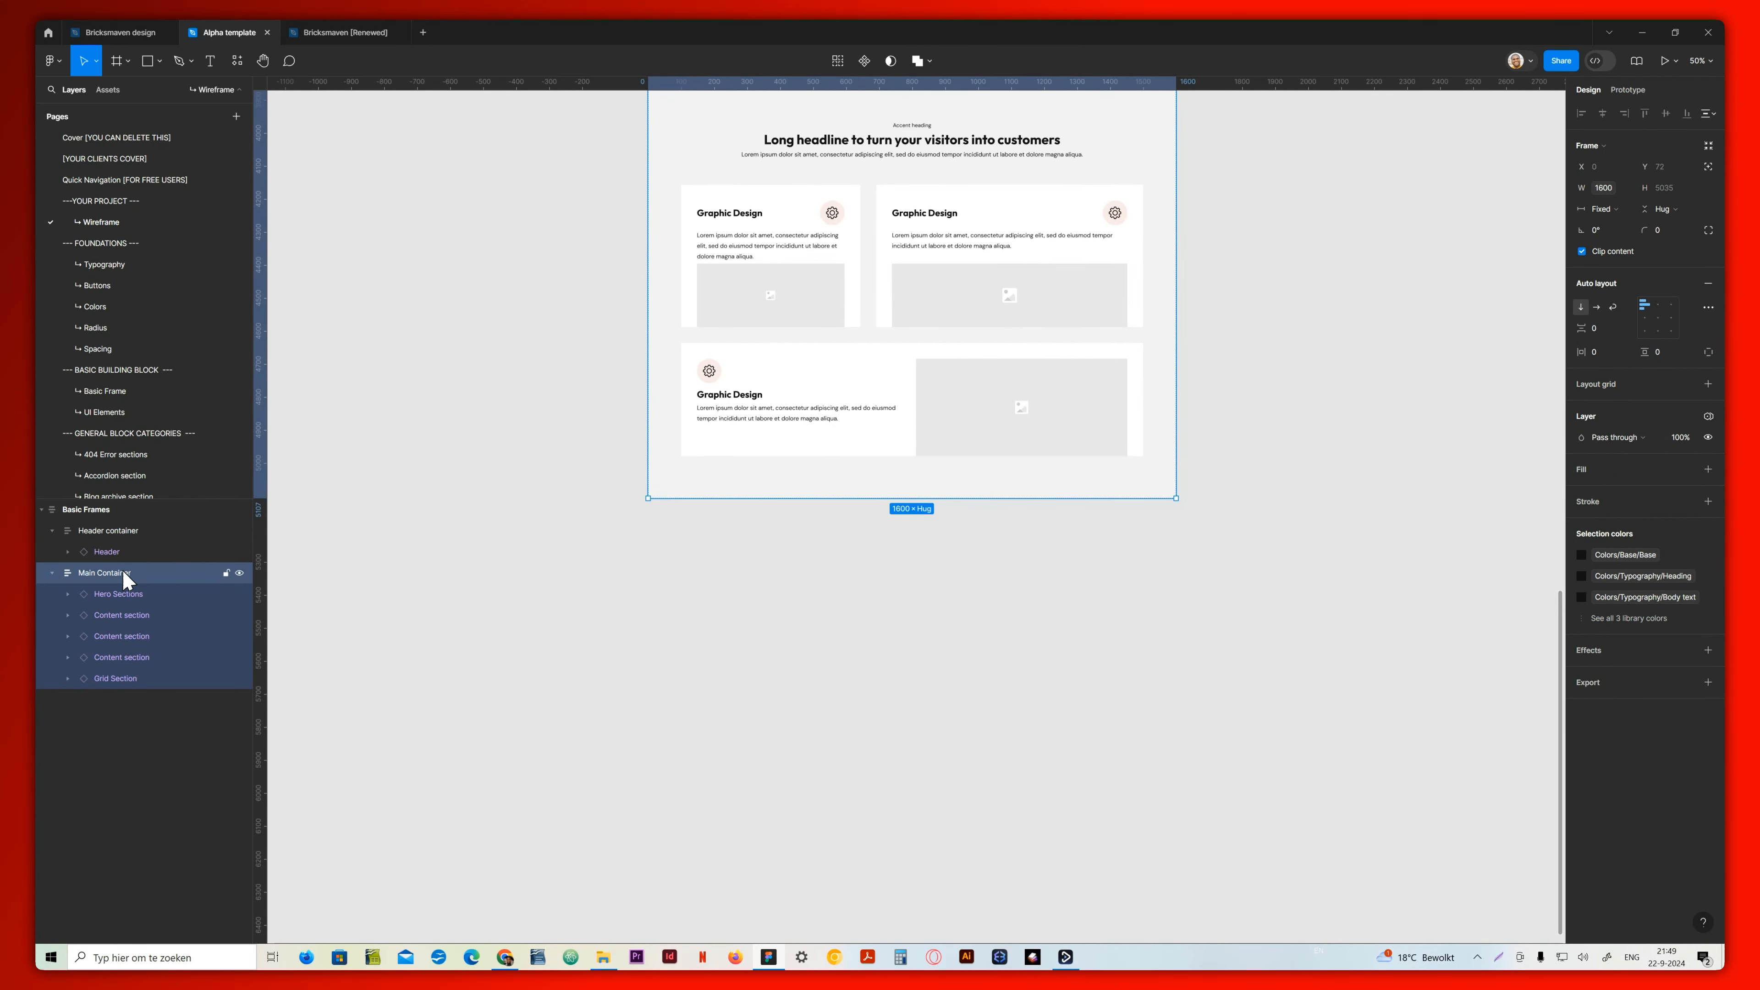
{"action": "key", "text": "ctrl+v"}
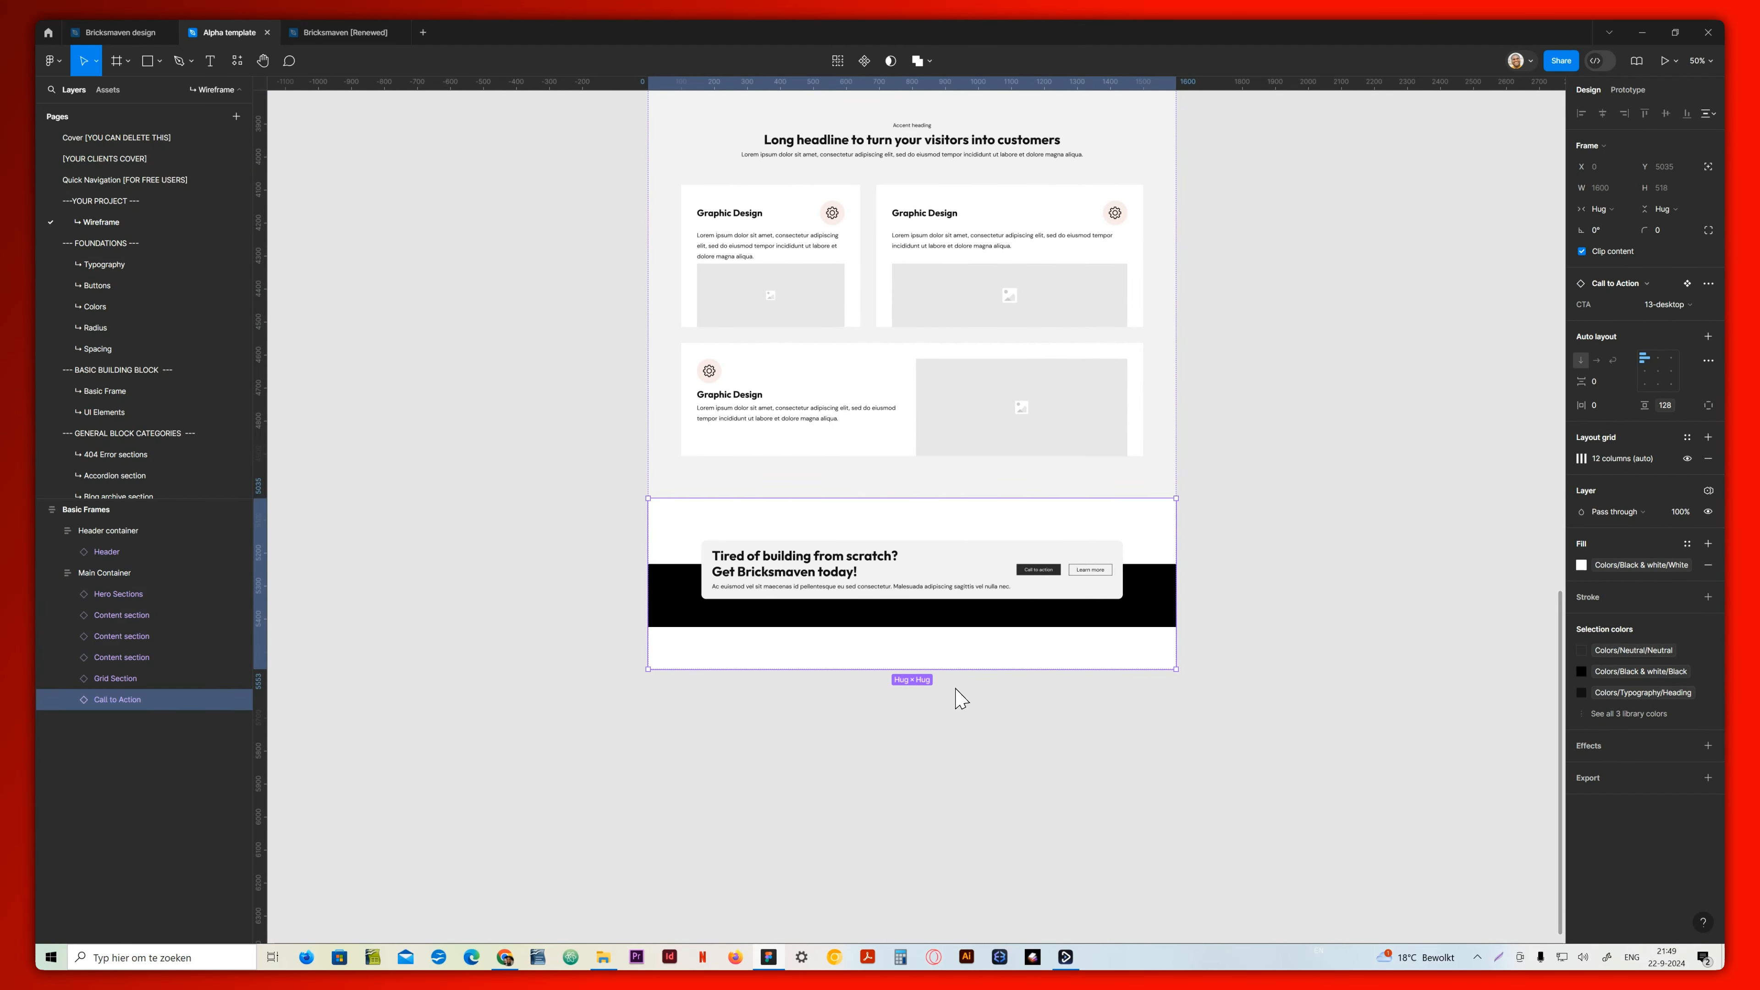
Copy the 5-desktop variant from the Accordion section page into the wireframe below the call to action block
{"action": "scroll", "coordinate": [105, 255], "scroll_direction": "down", "scroll_amount": 3}
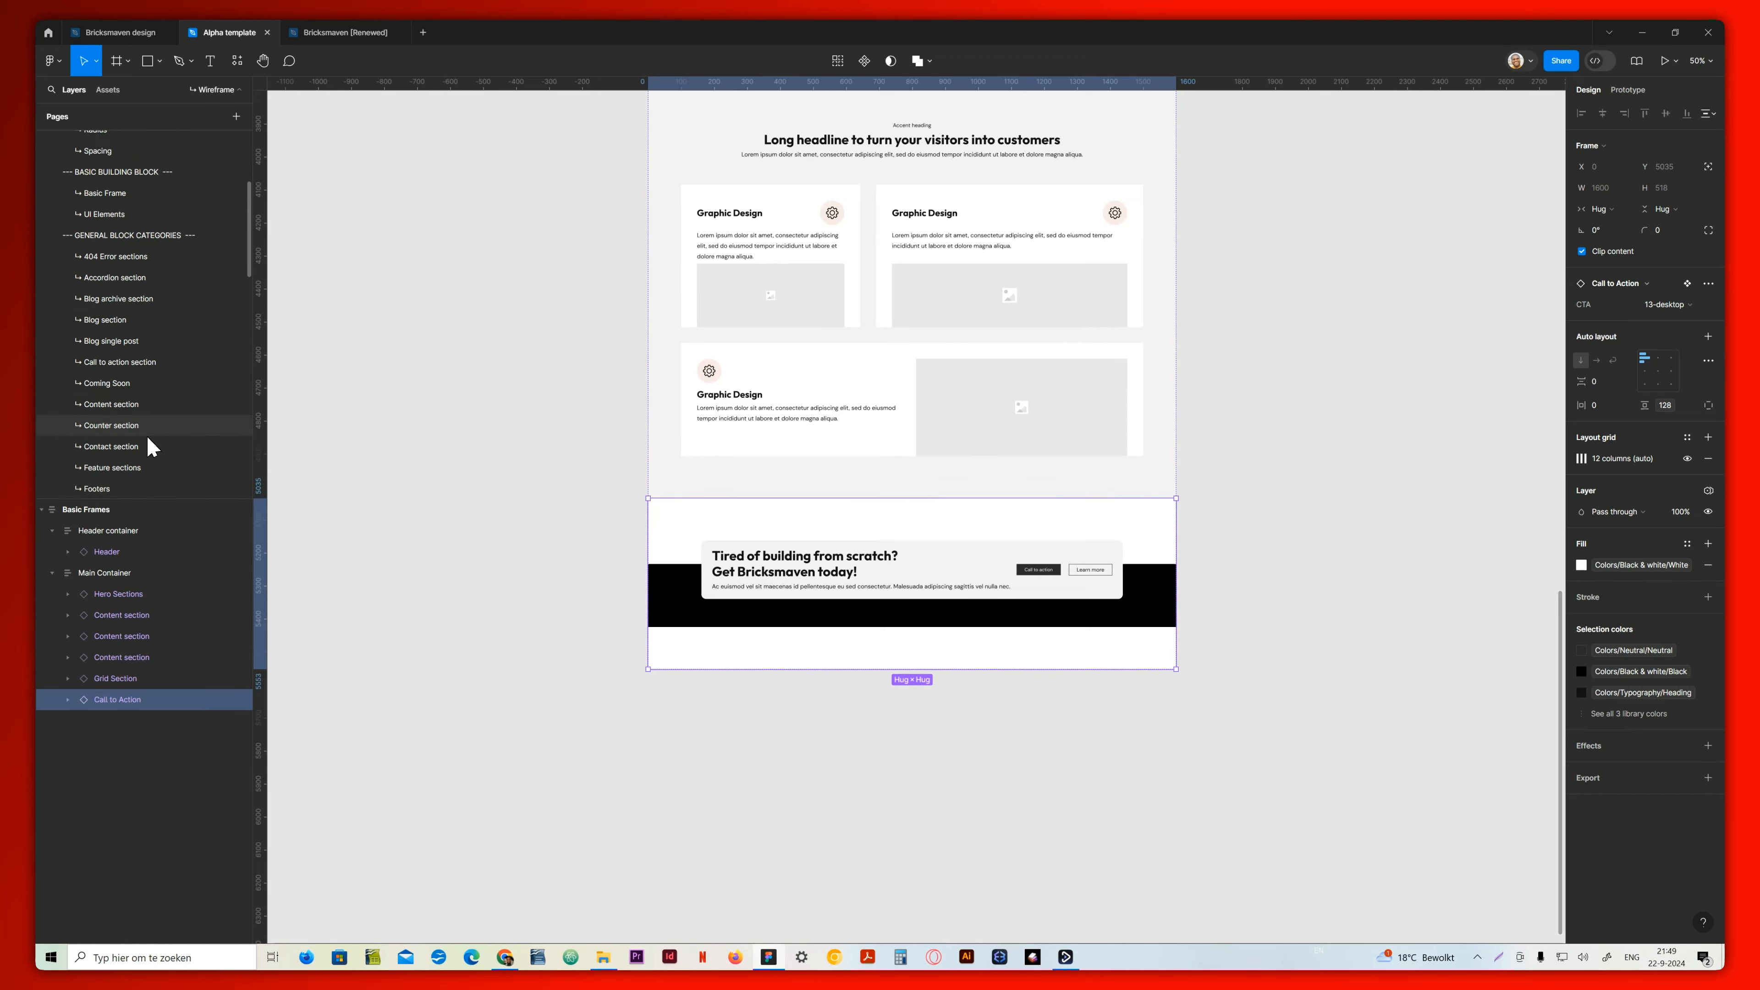
{"action": "left_click", "coordinate": [111, 281]}
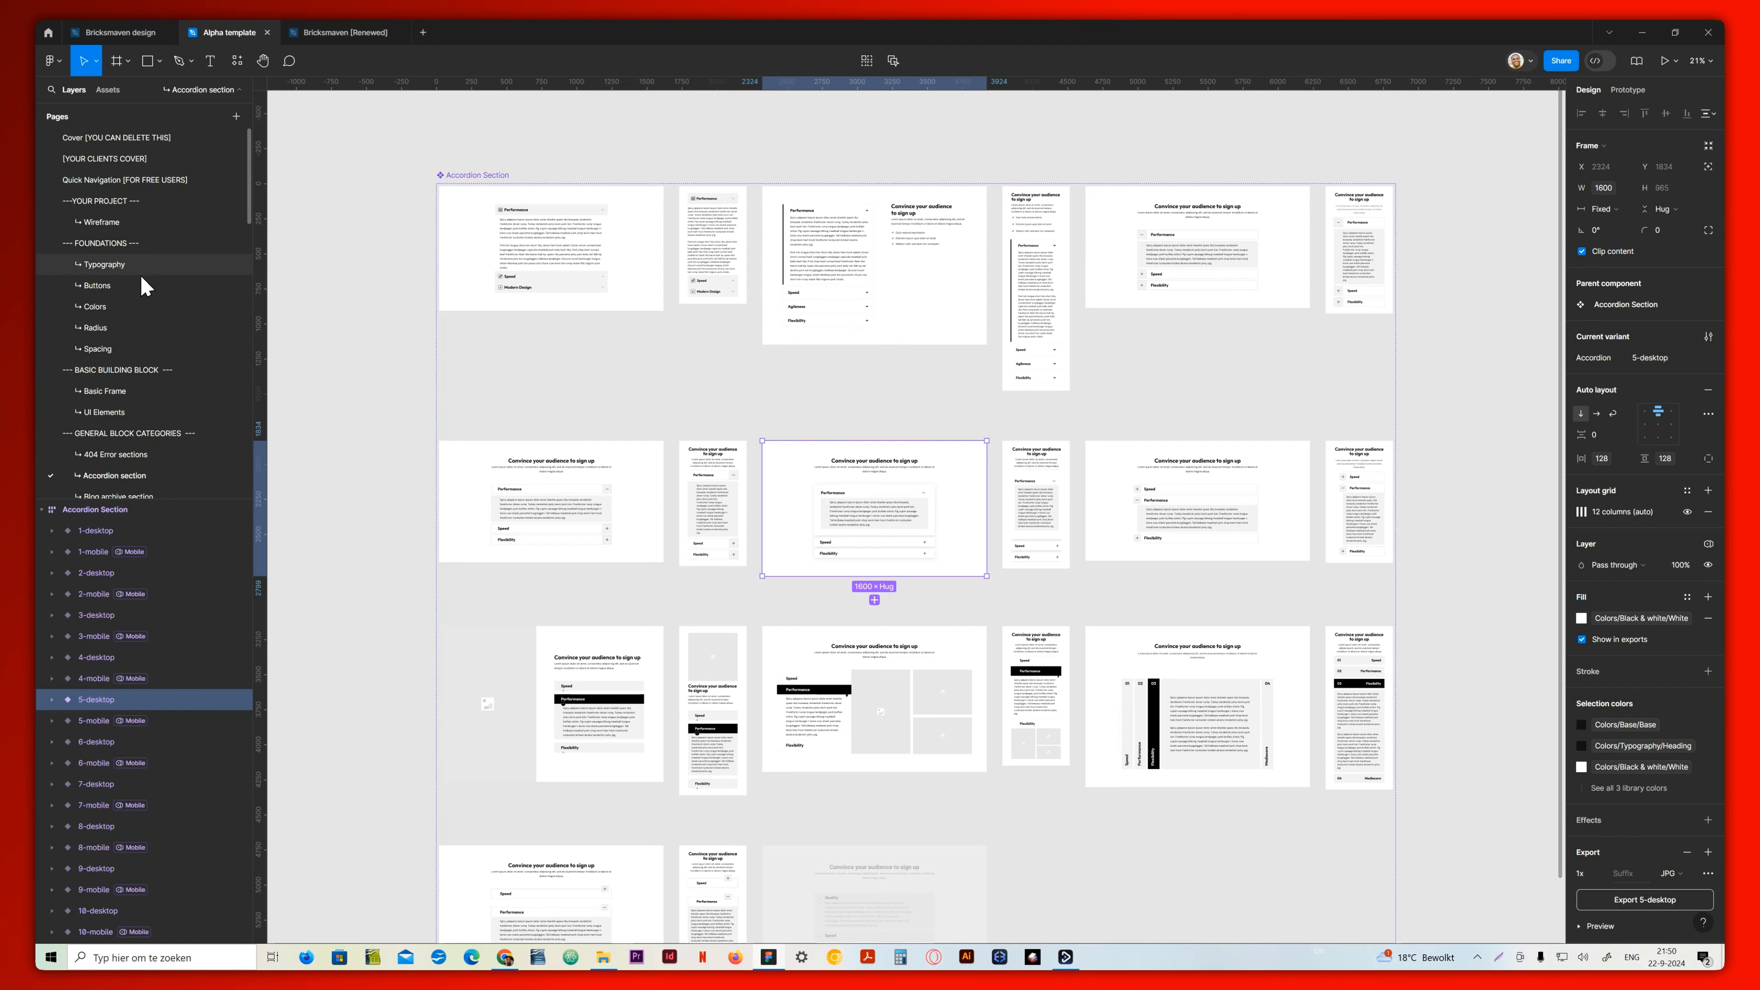
{"action": "scroll", "coordinate": [138, 277], "scroll_direction": "up", "scroll_amount": 3}
{"action": "left_click", "coordinate": [111, 223]}
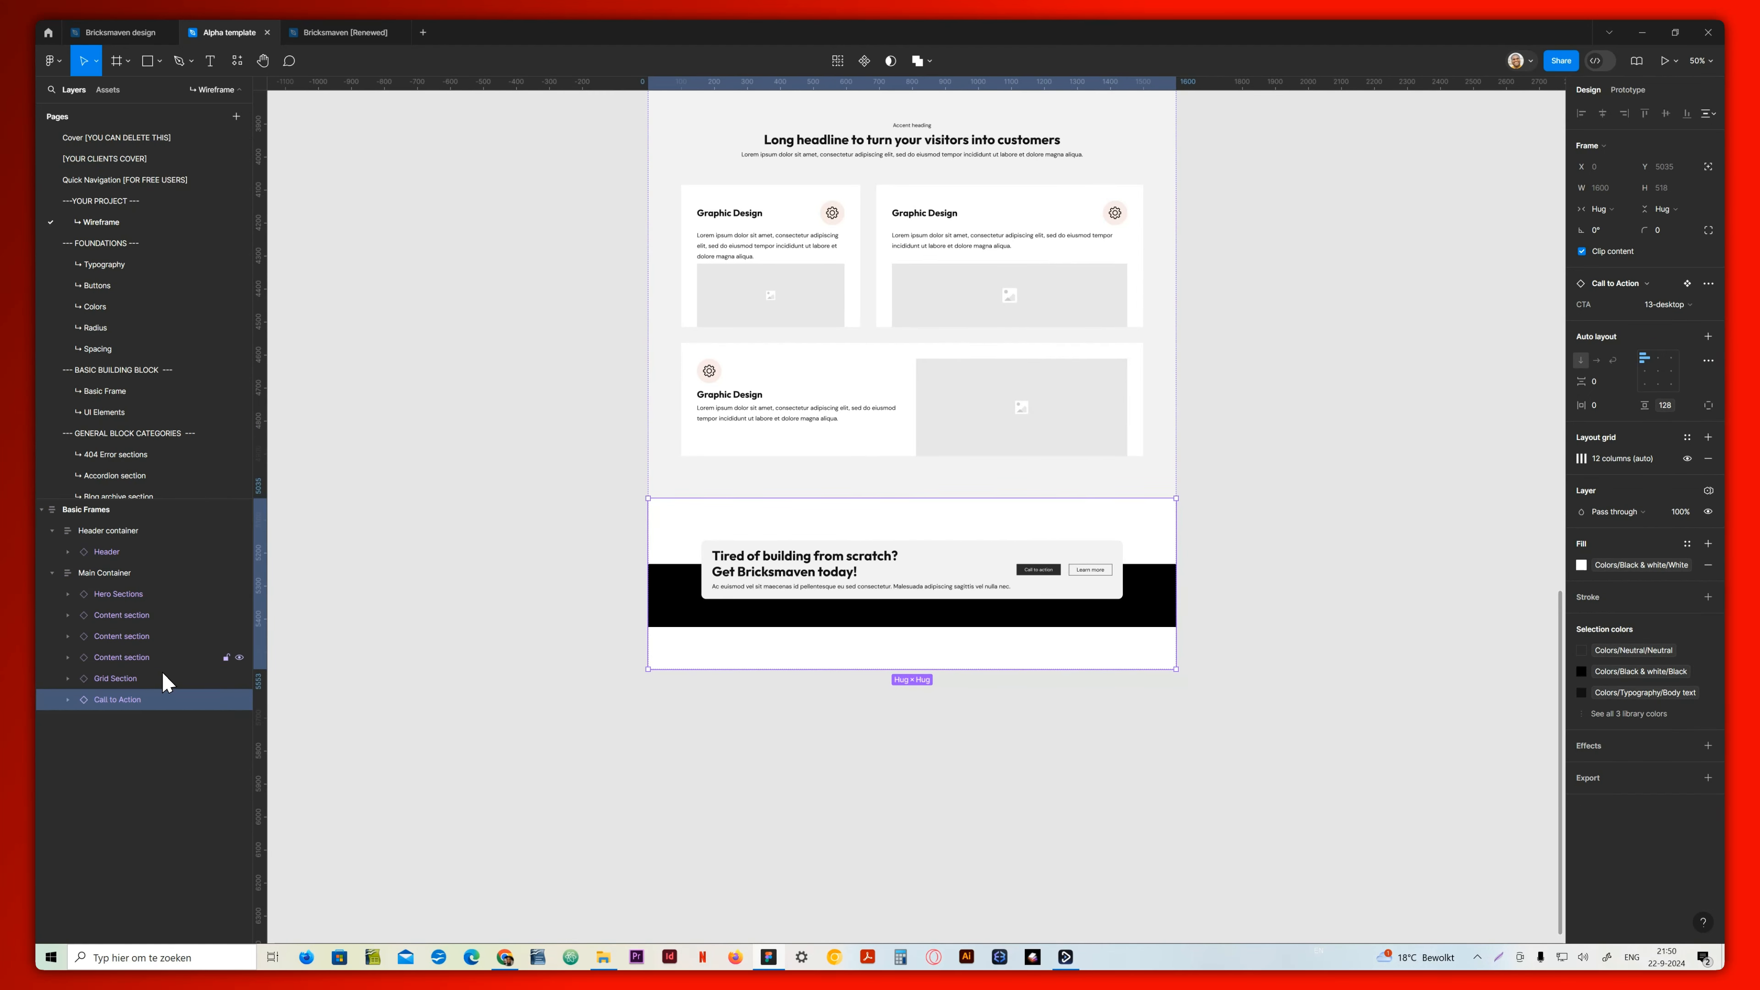
{"action": "key", "text": "ctrl+v"}
{"action": "scroll", "coordinate": [838, 630], "scroll_direction": "up", "scroll_amount": 5}
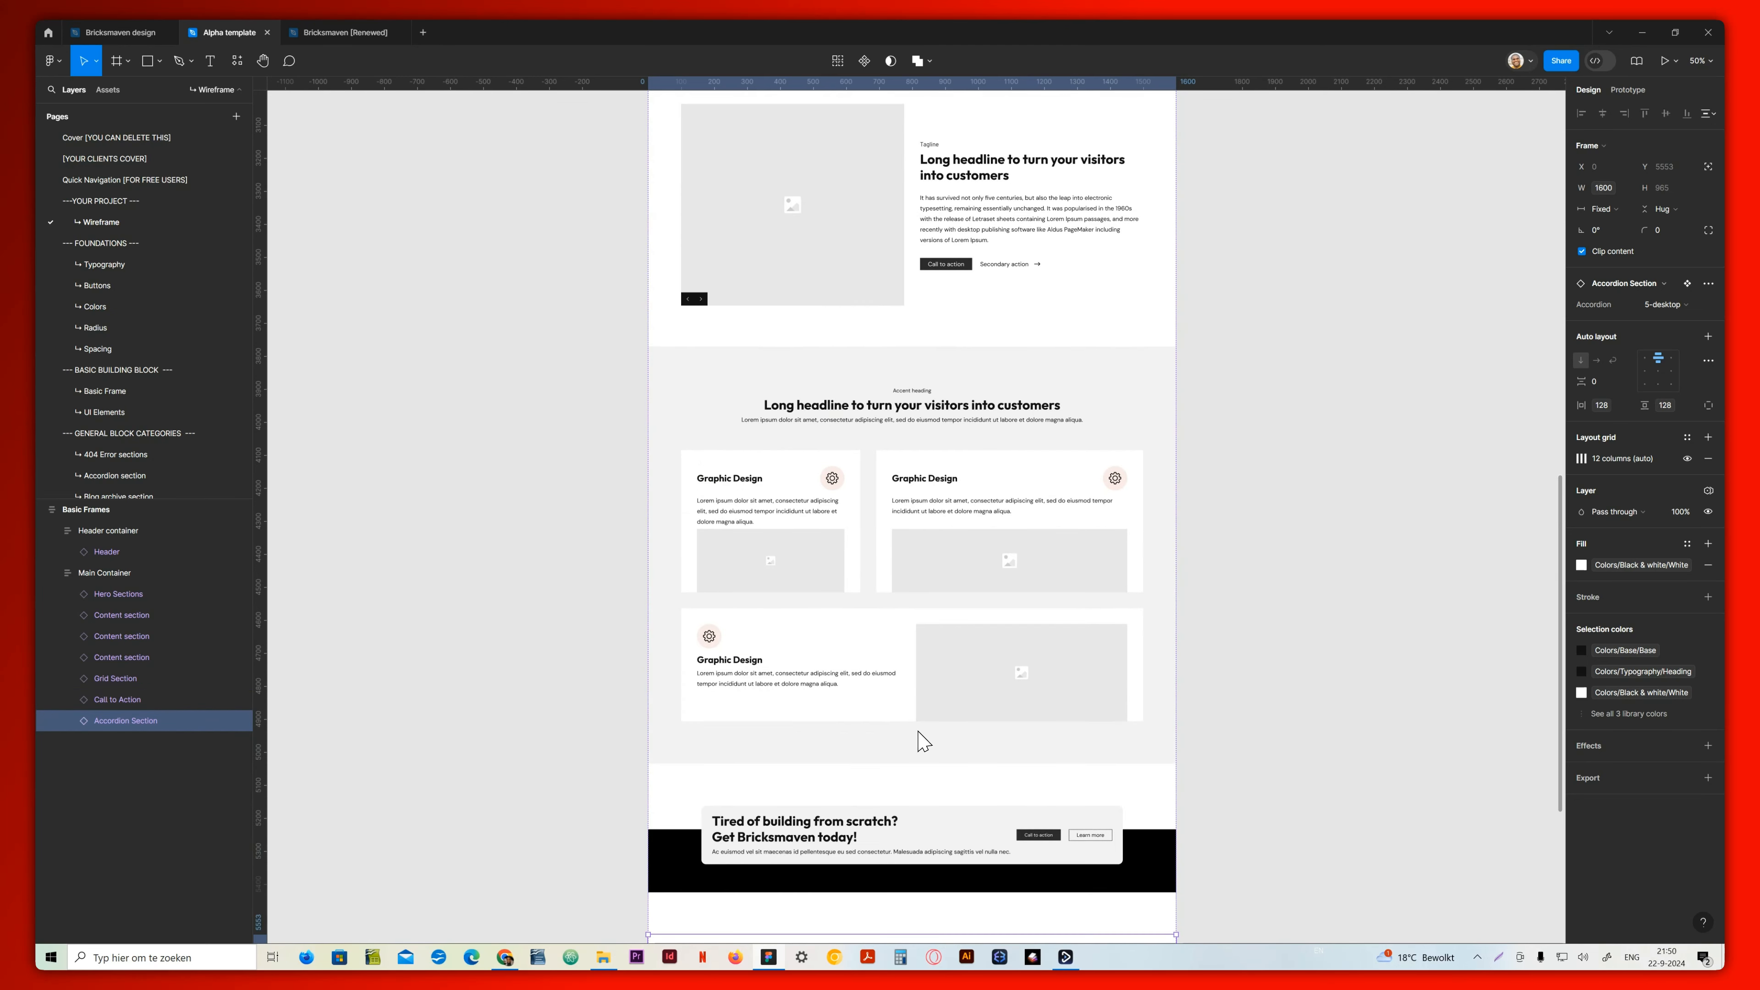
Rename the Basic Frames wireframe as Desktop
{"action": "double_click", "coordinate": [93, 511]}
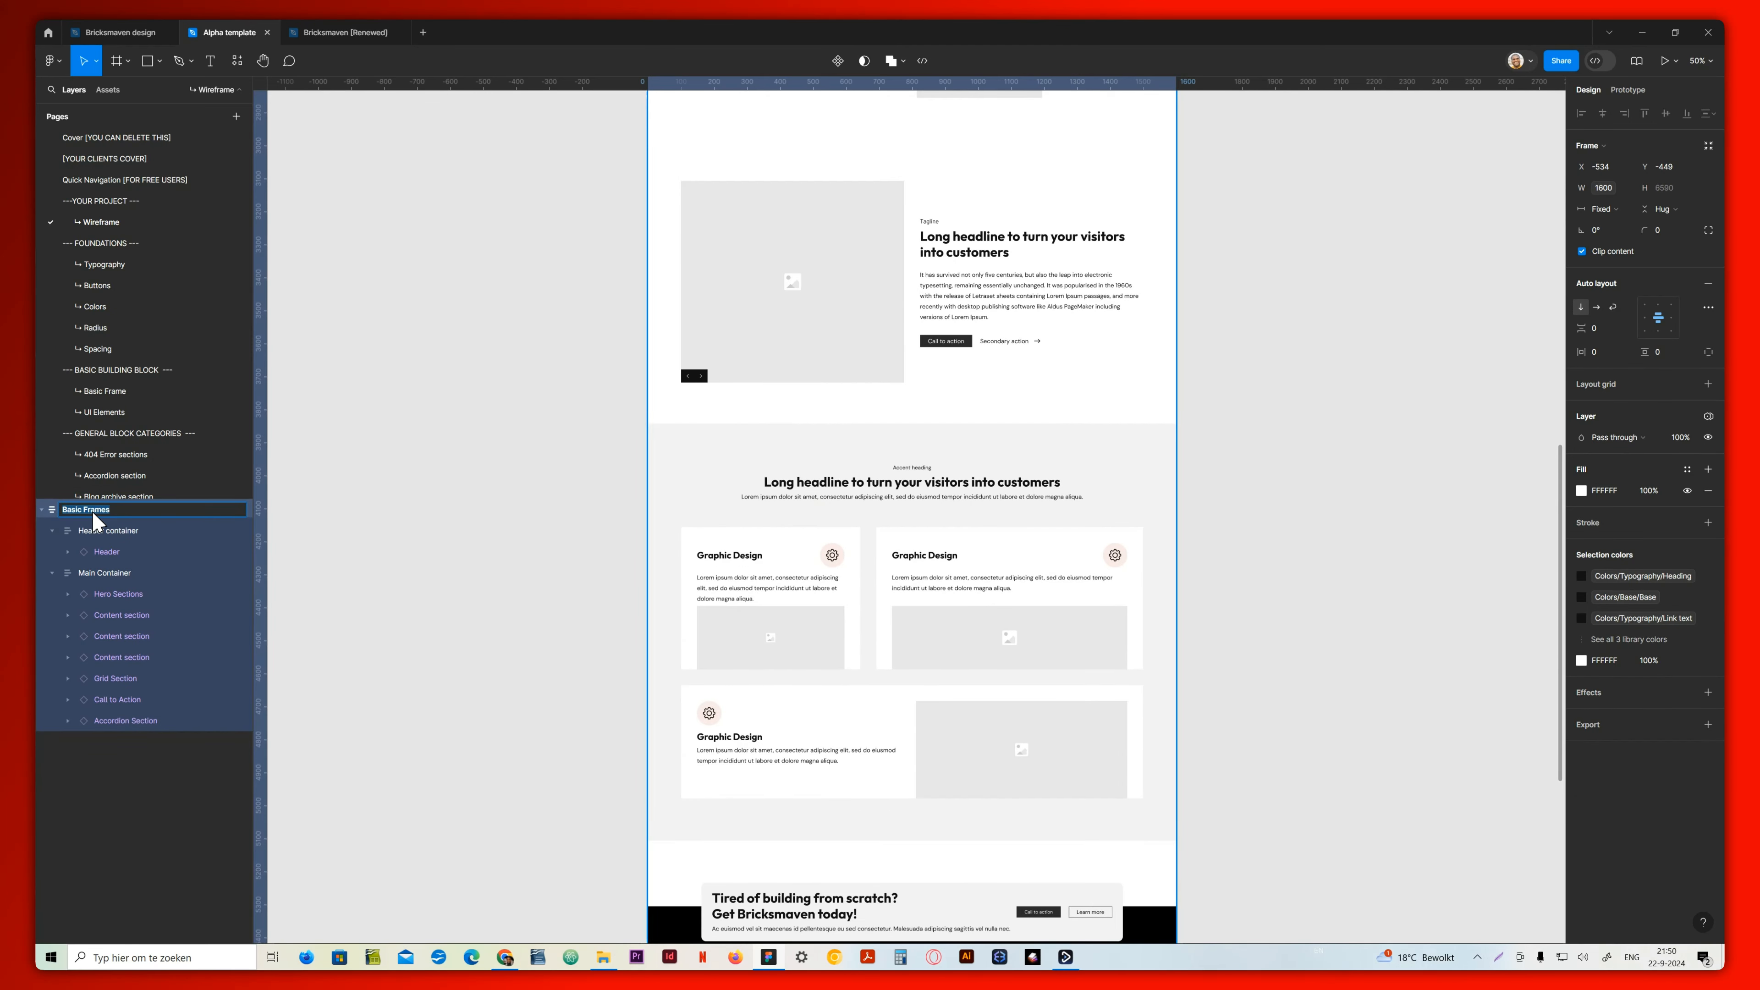
{"action": "type", "text": "Desktop"}
{"action": "key", "text": "Return"}
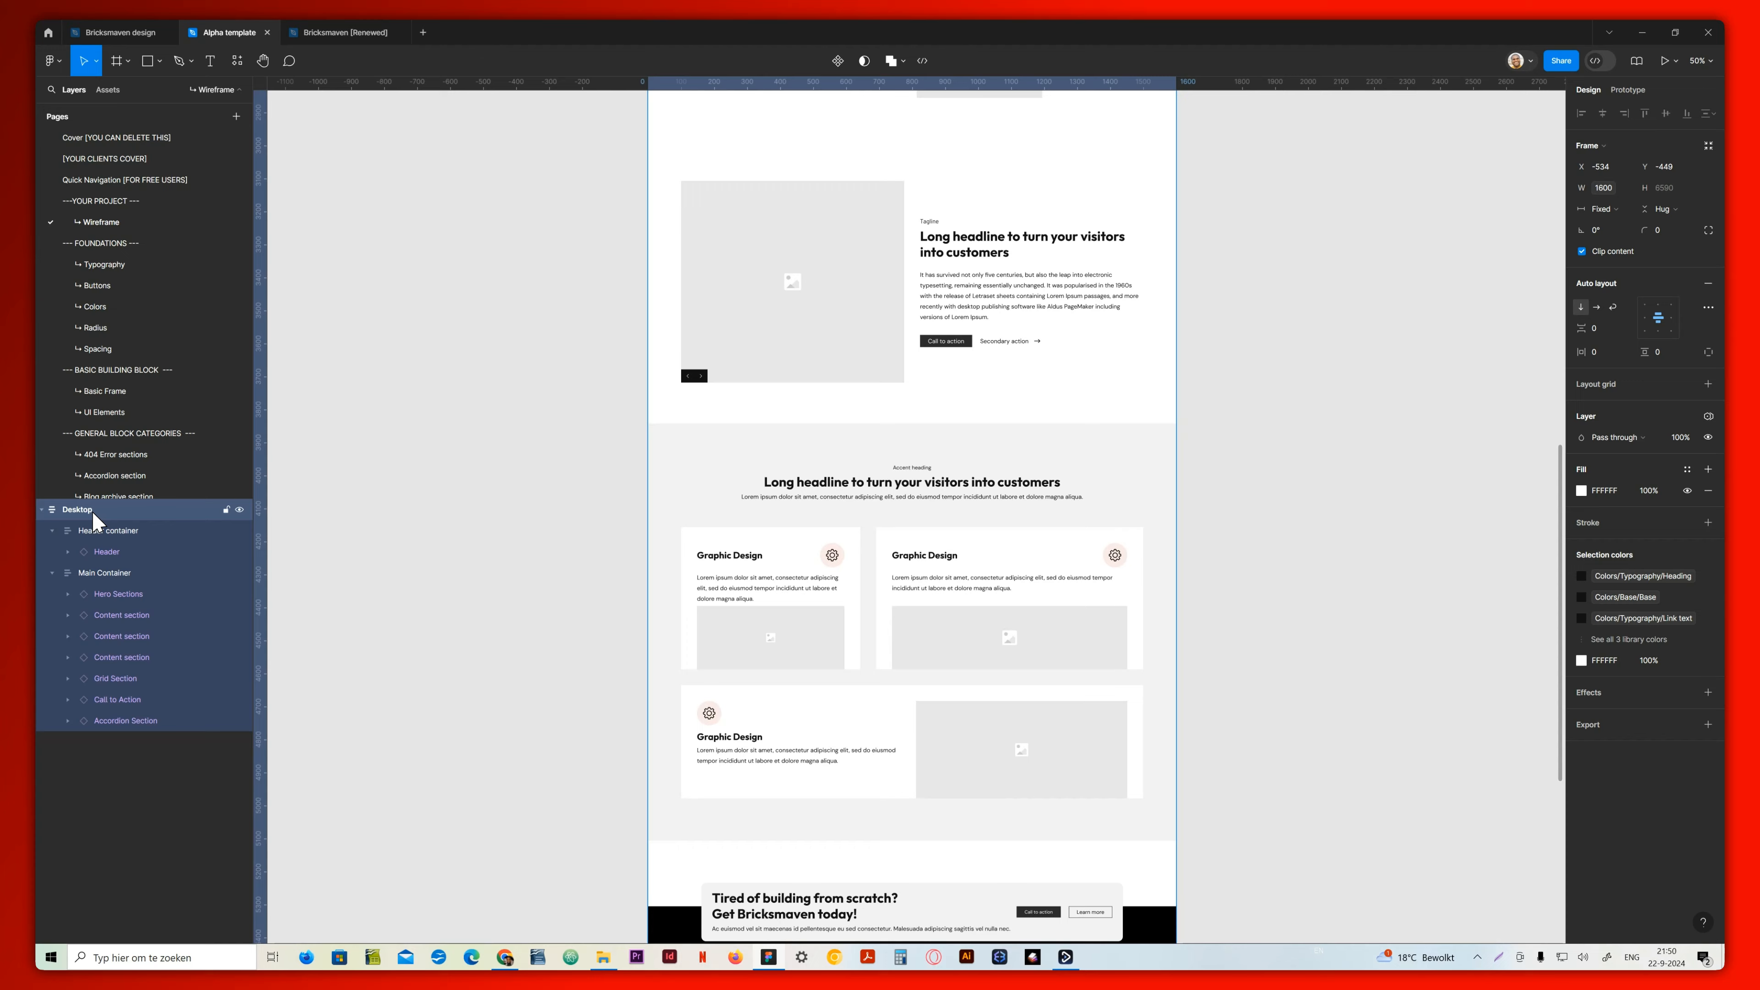
Duplicate the Desktop frame beside the original
{"action": "key", "text": "ctrl+d"}
{"action": "scroll", "coordinate": [405, 492], "scroll_direction": "right", "scroll_amount": 5}
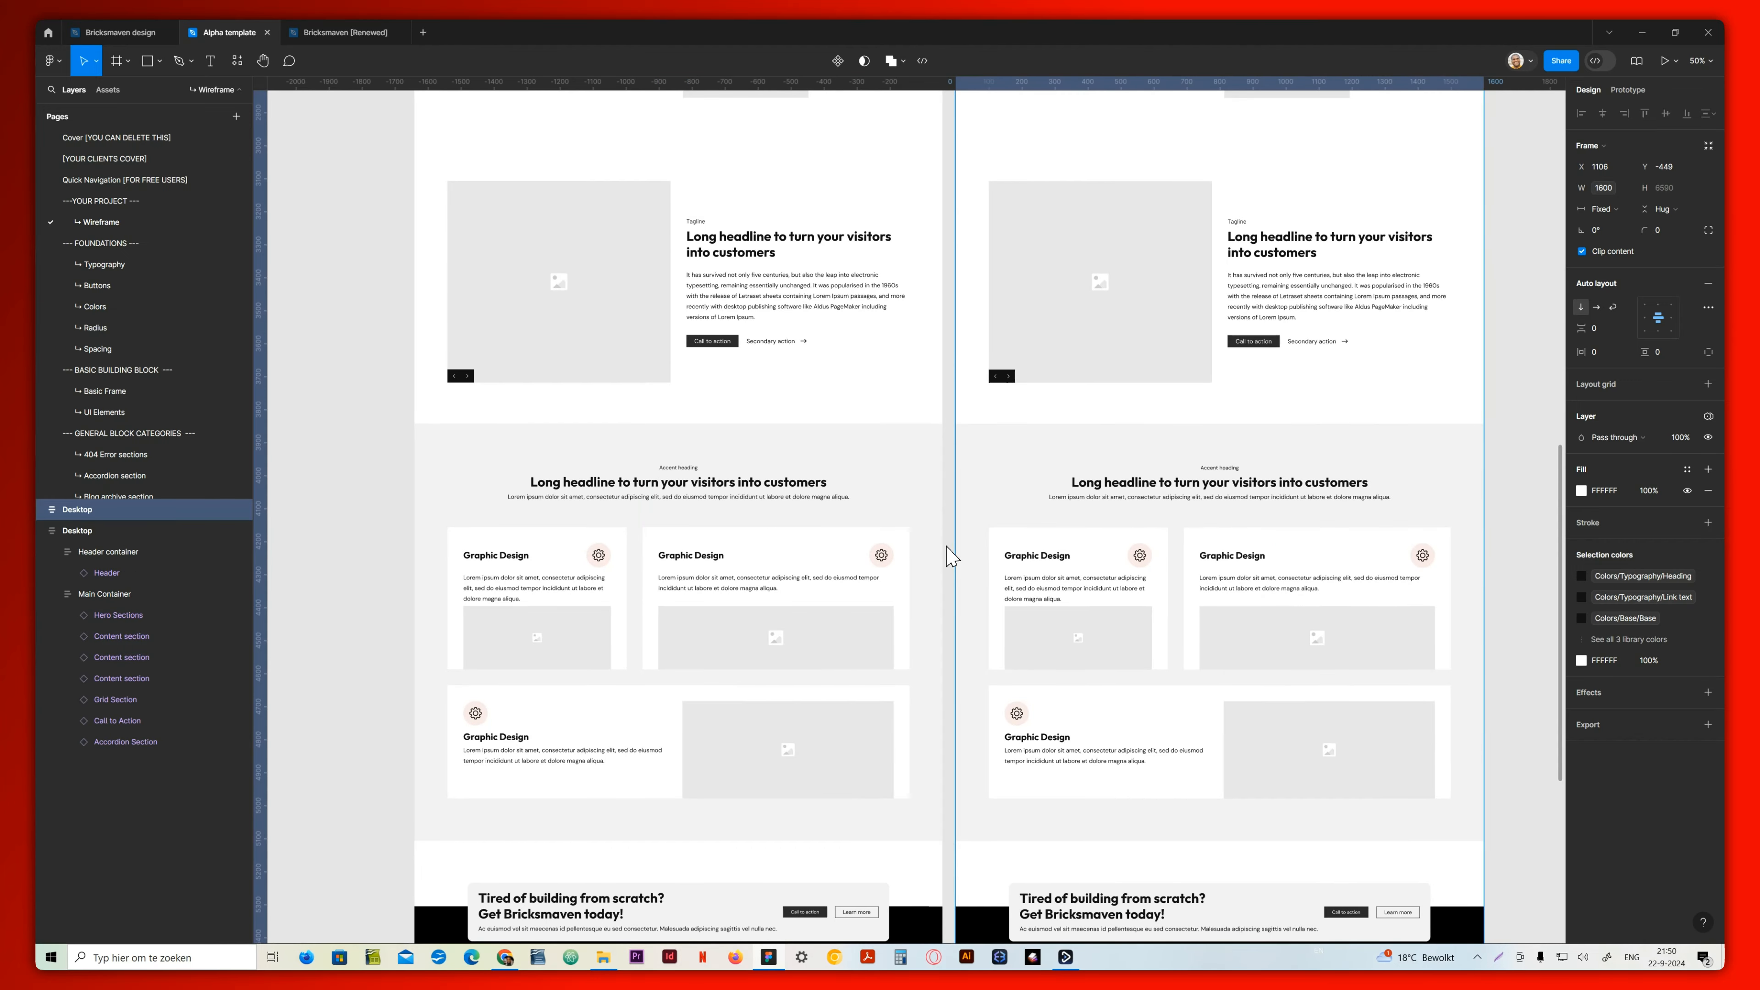
{"action": "key", "text": "ctrl+minus"}
{"action": "scroll", "coordinate": [1133, 496], "scroll_direction": "up", "scroll_amount": 5}
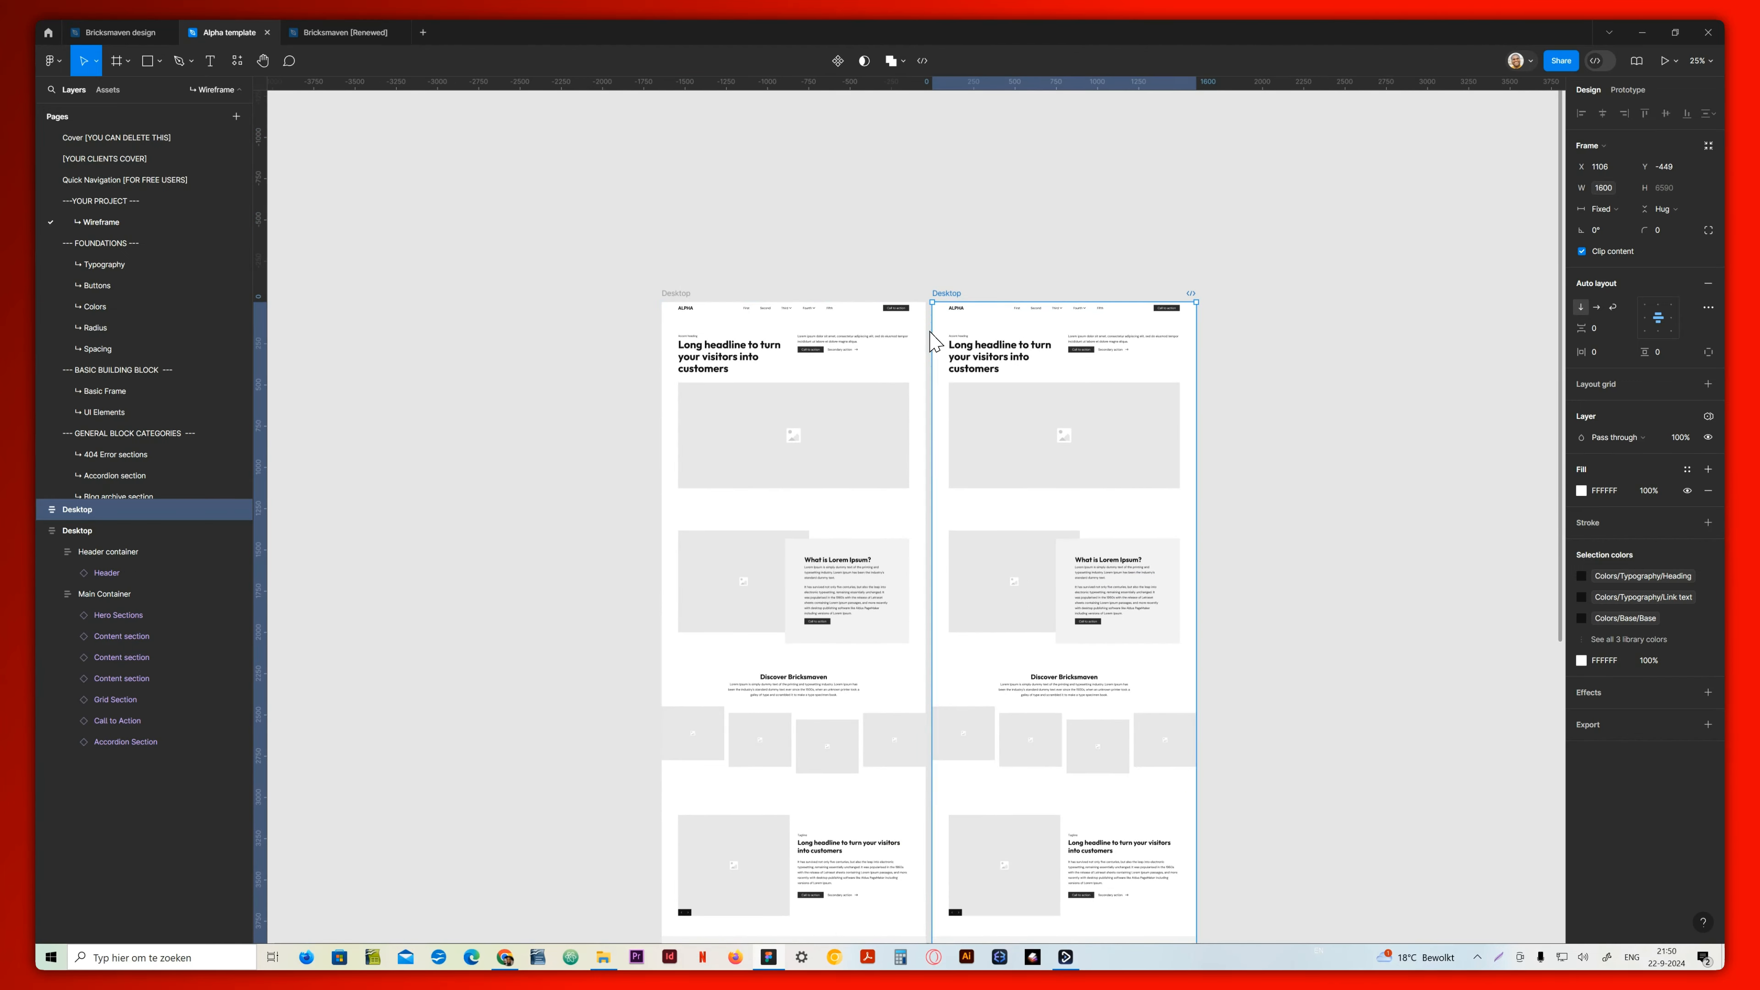
{"action": "left_click", "coordinate": [106, 574]}
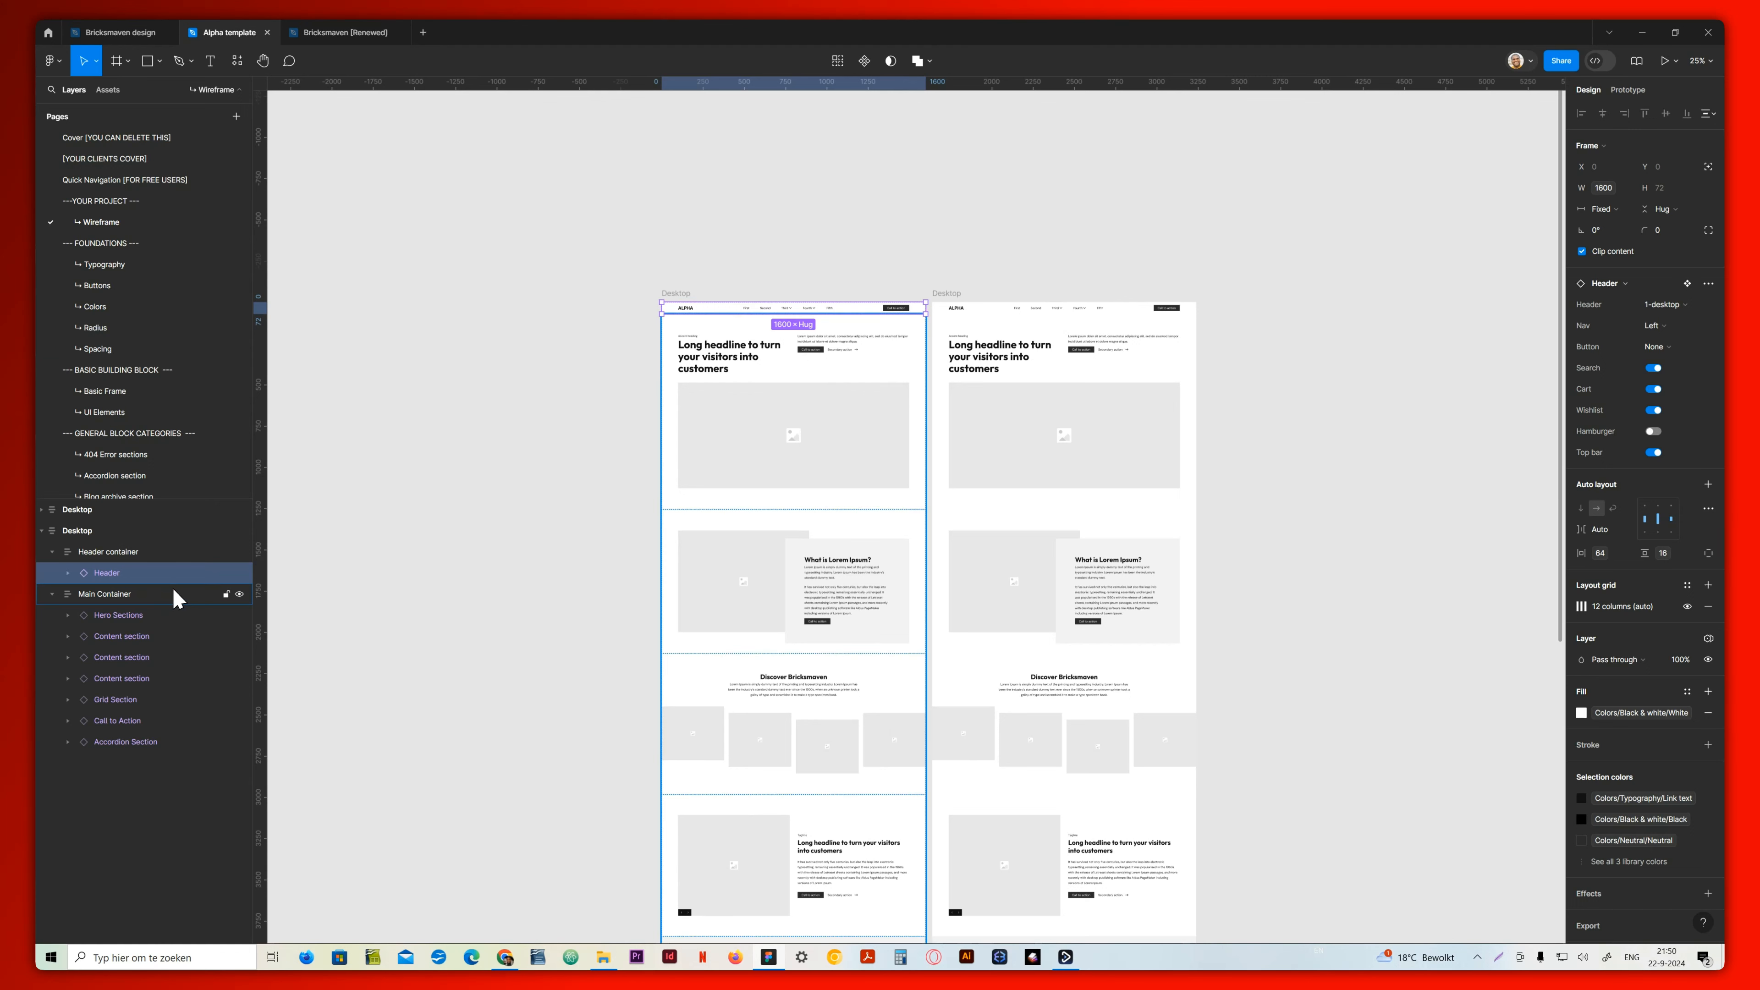
{"action": "left_click", "coordinate": [1677, 310]}
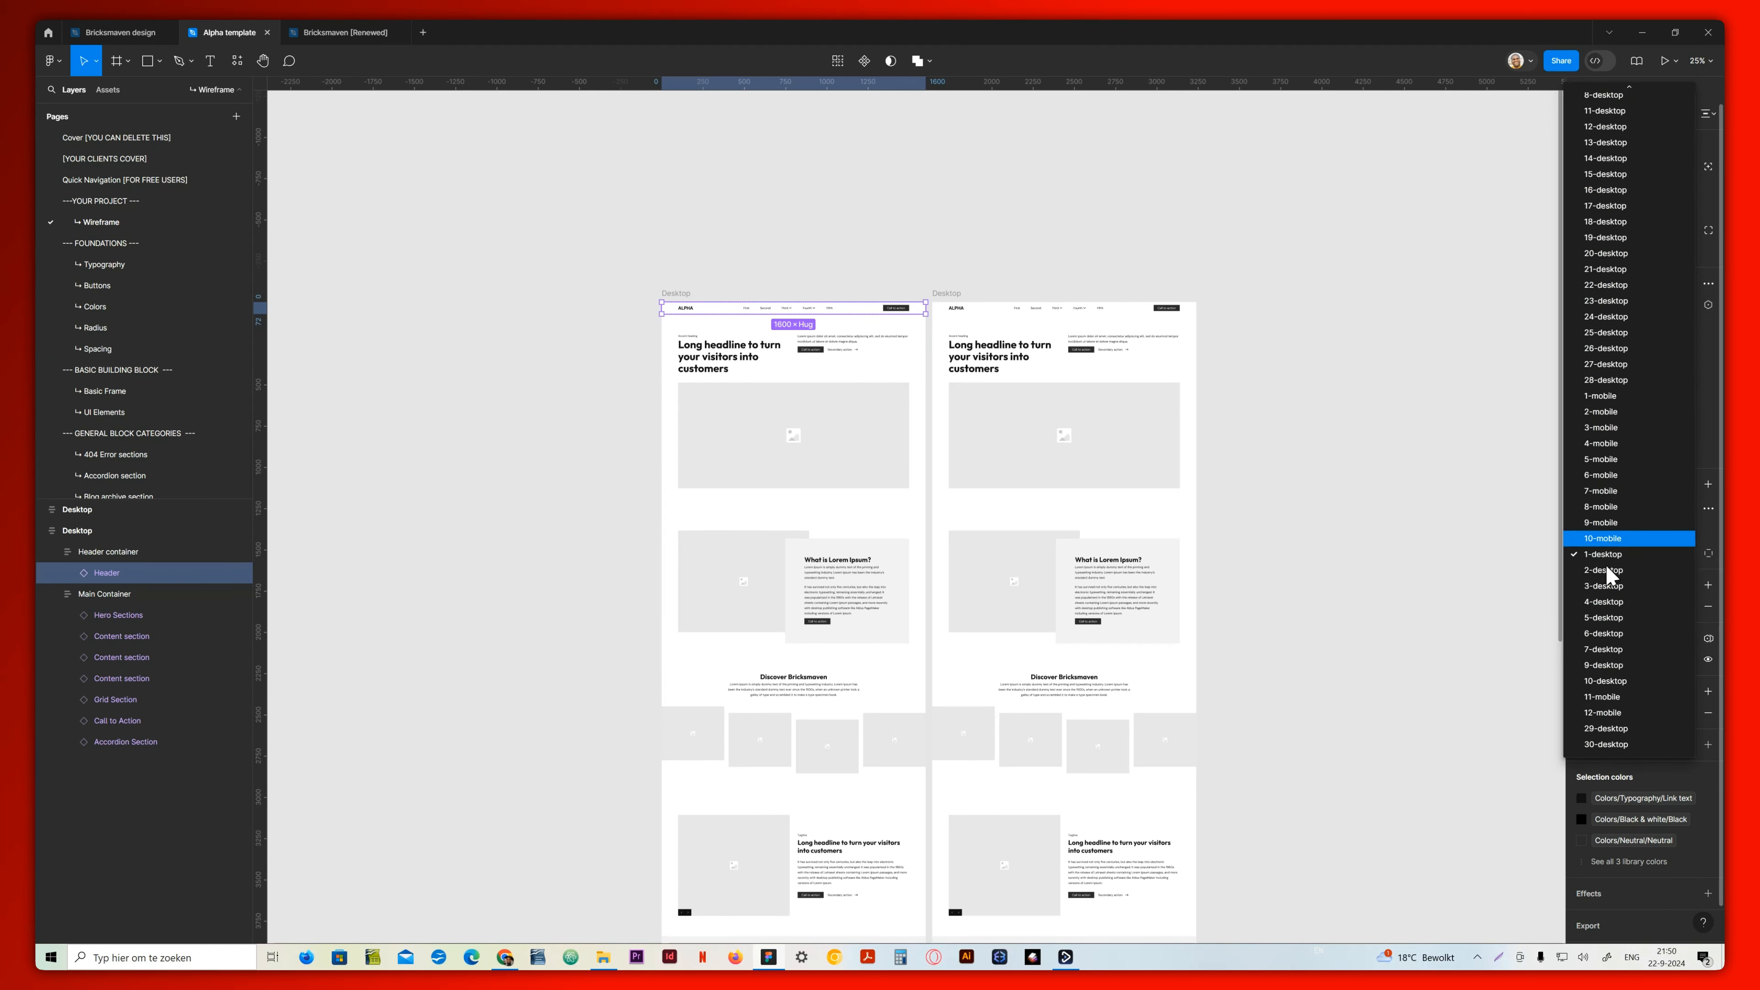
{"action": "left_click", "coordinate": [1618, 398]}
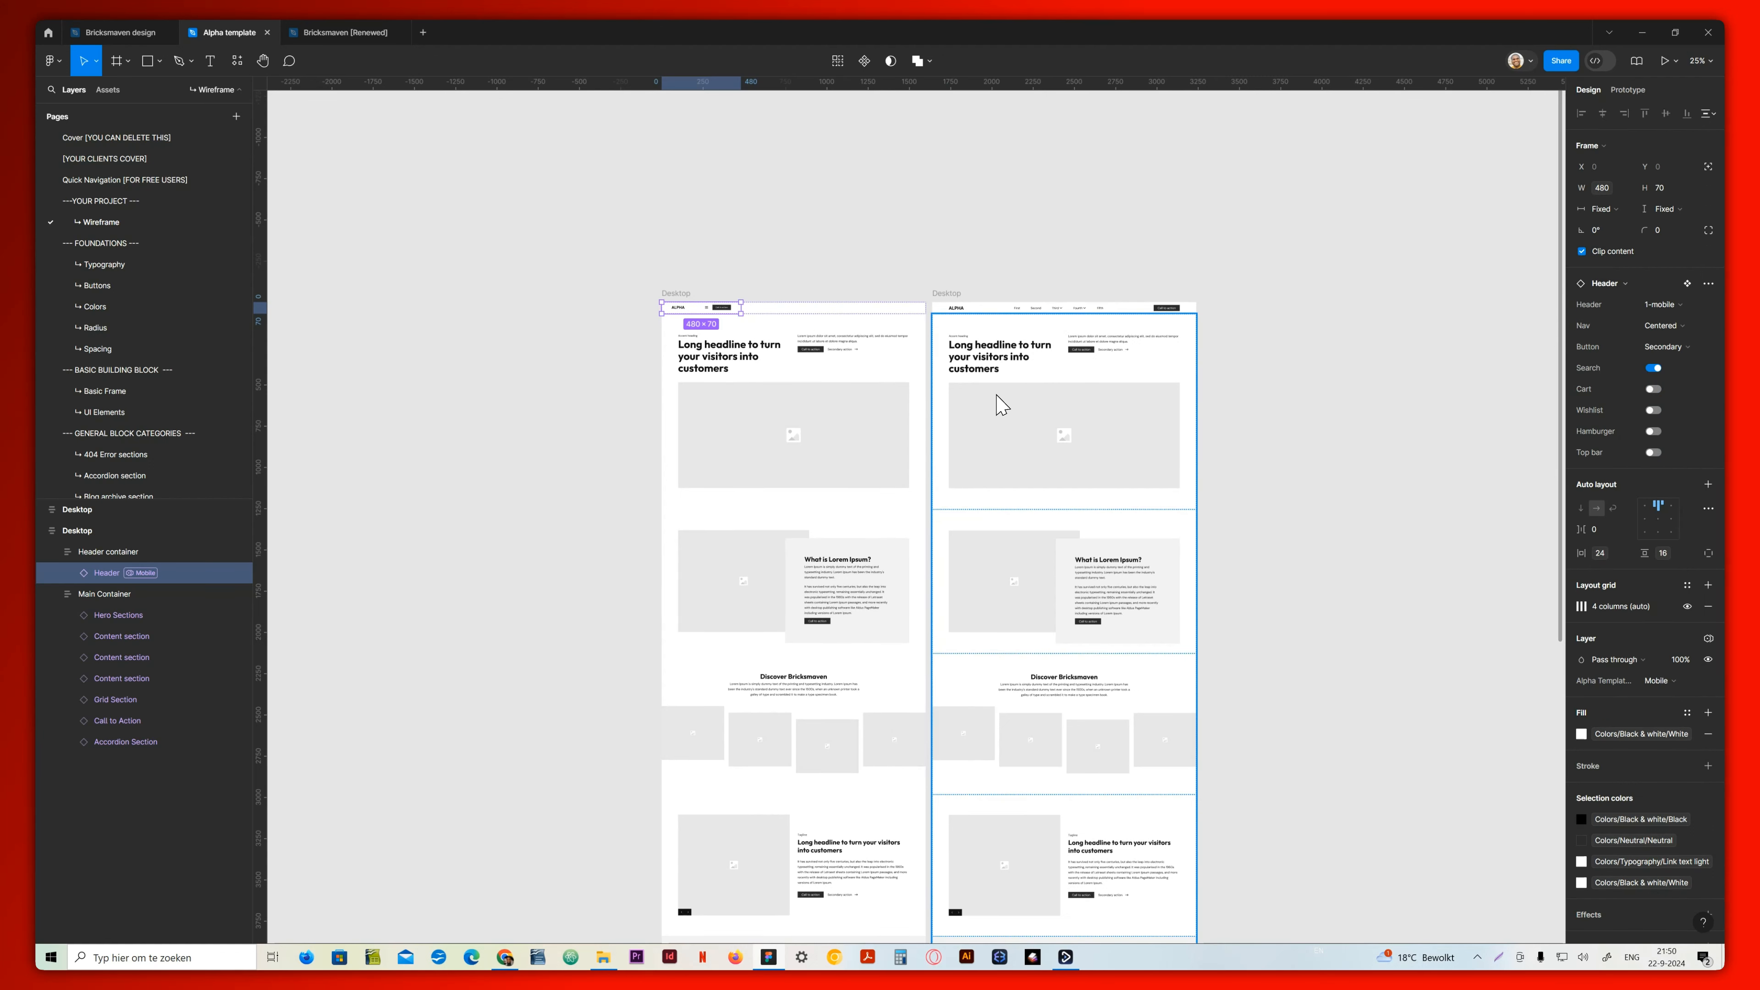
{"action": "key", "text": "ctrl+z"}
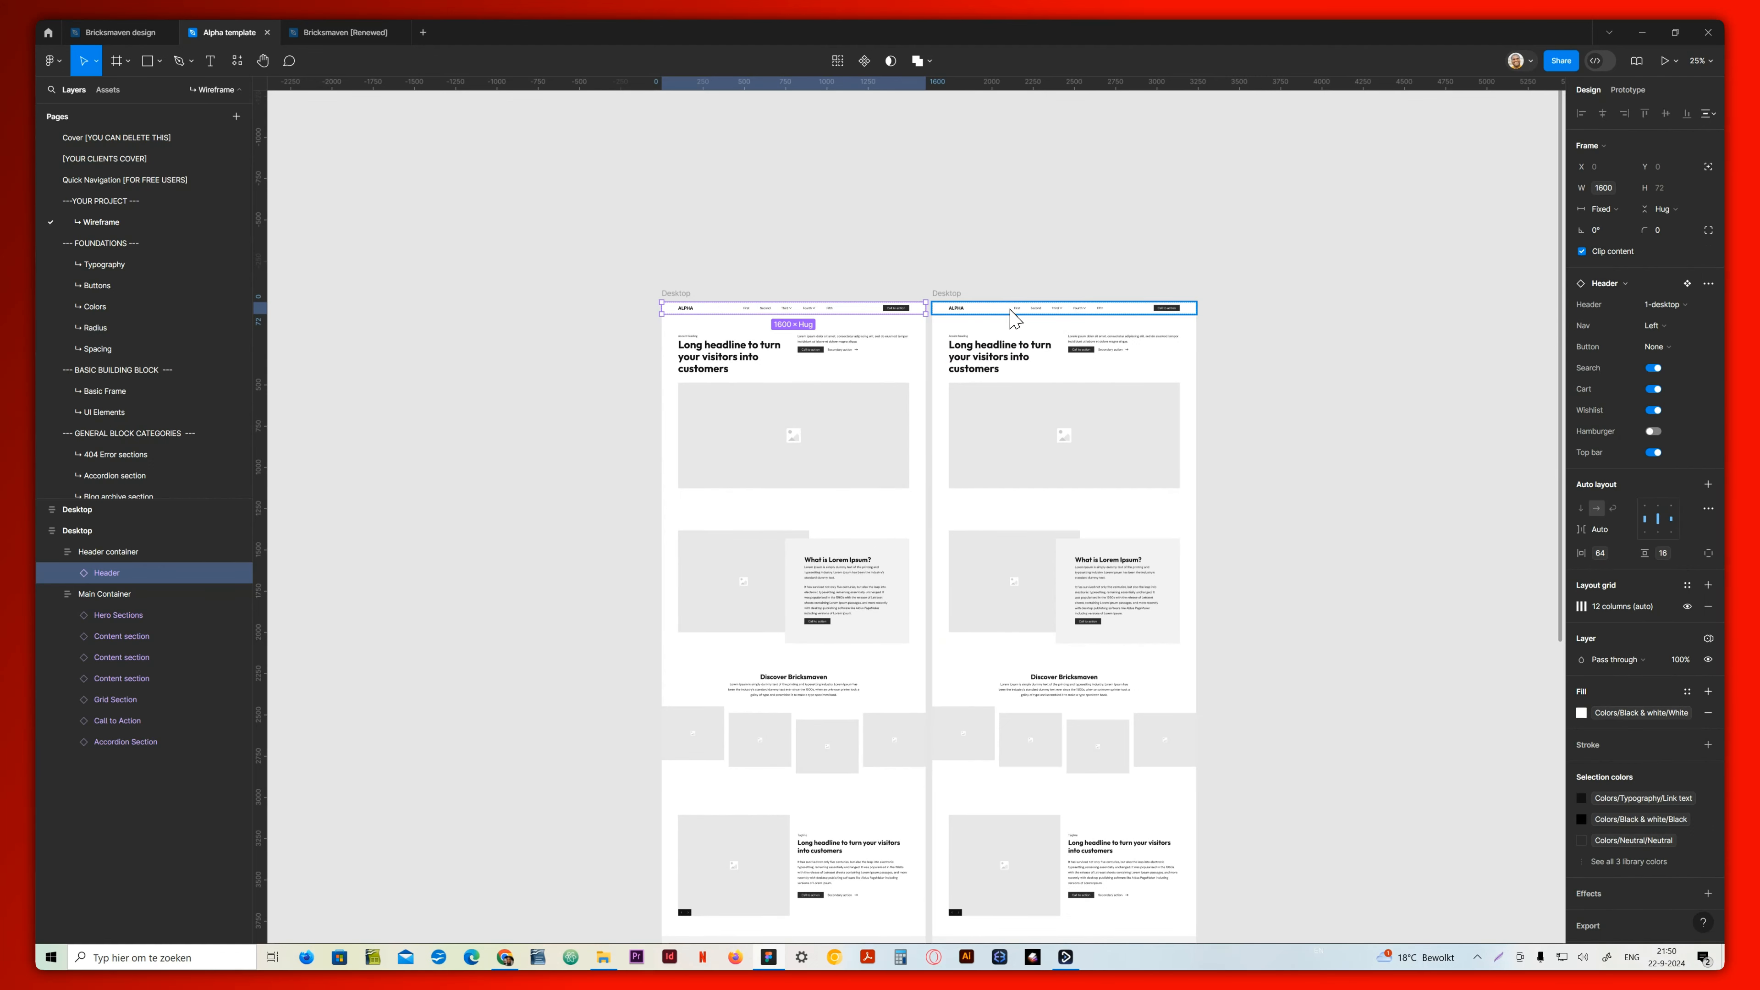
Switch the duplicated frame's header to the 1-mobile variant and its hero section to 25-mobile
{"action": "left_click", "coordinate": [1016, 317]}
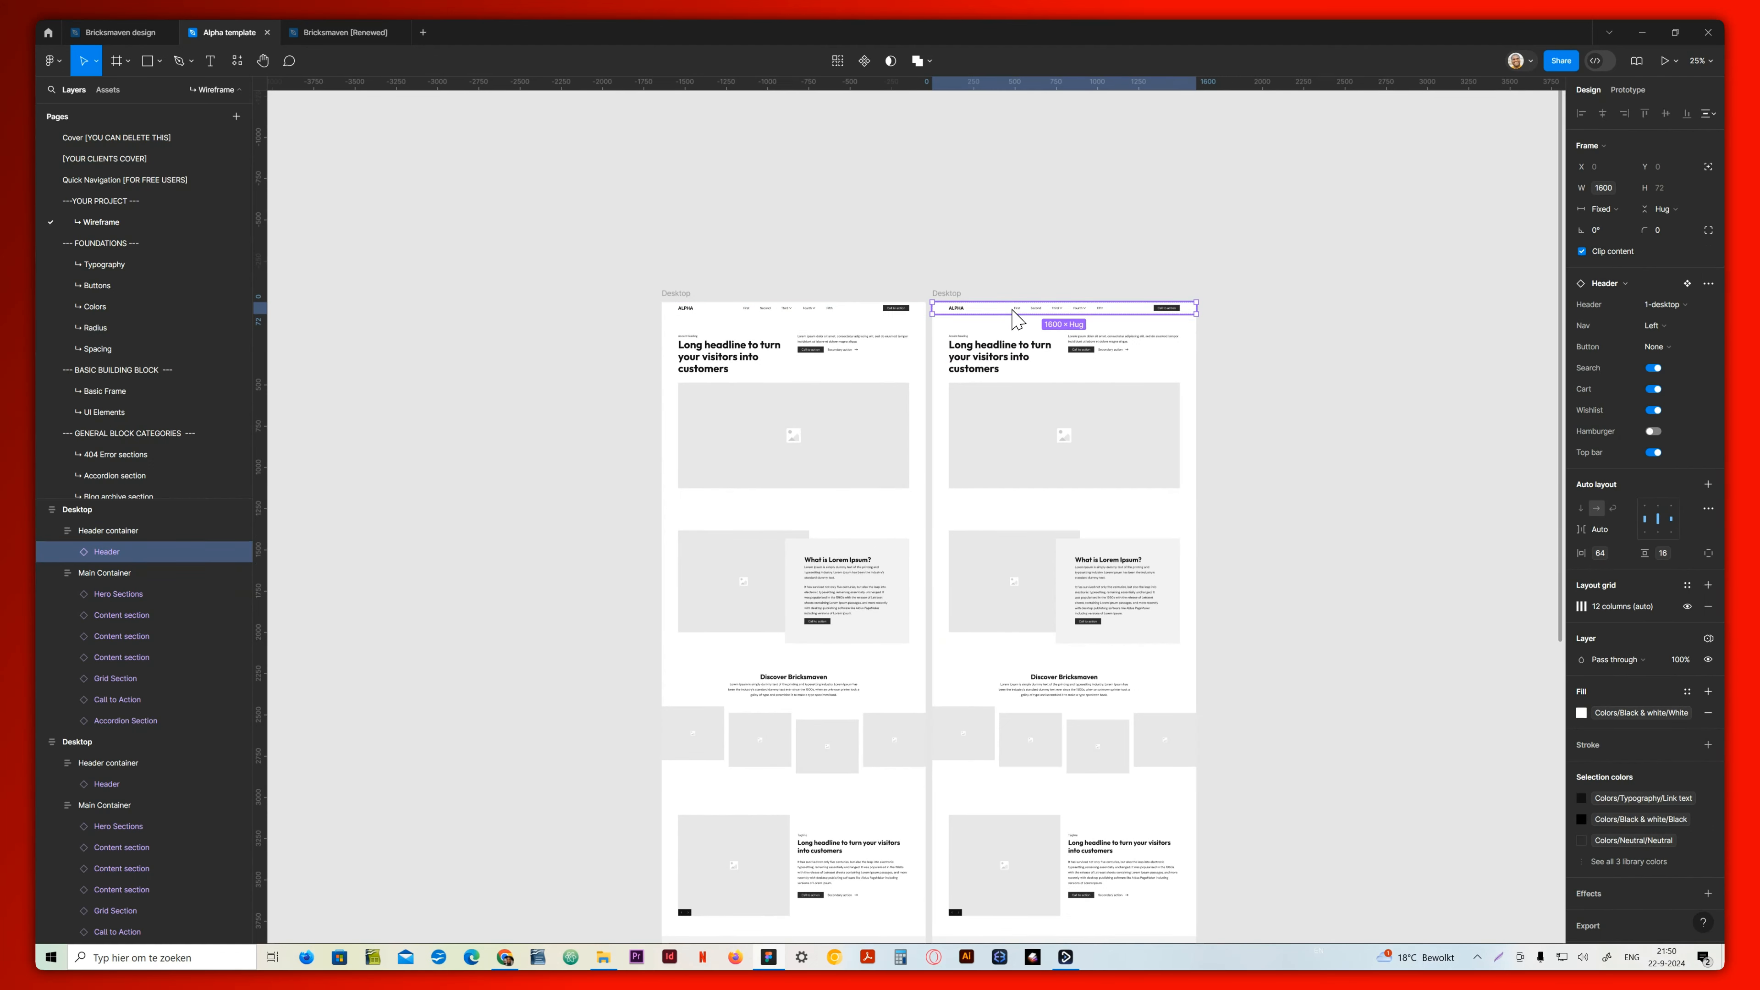
{"action": "left_click", "coordinate": [1663, 307]}
{"action": "left_click", "coordinate": [1611, 395]}
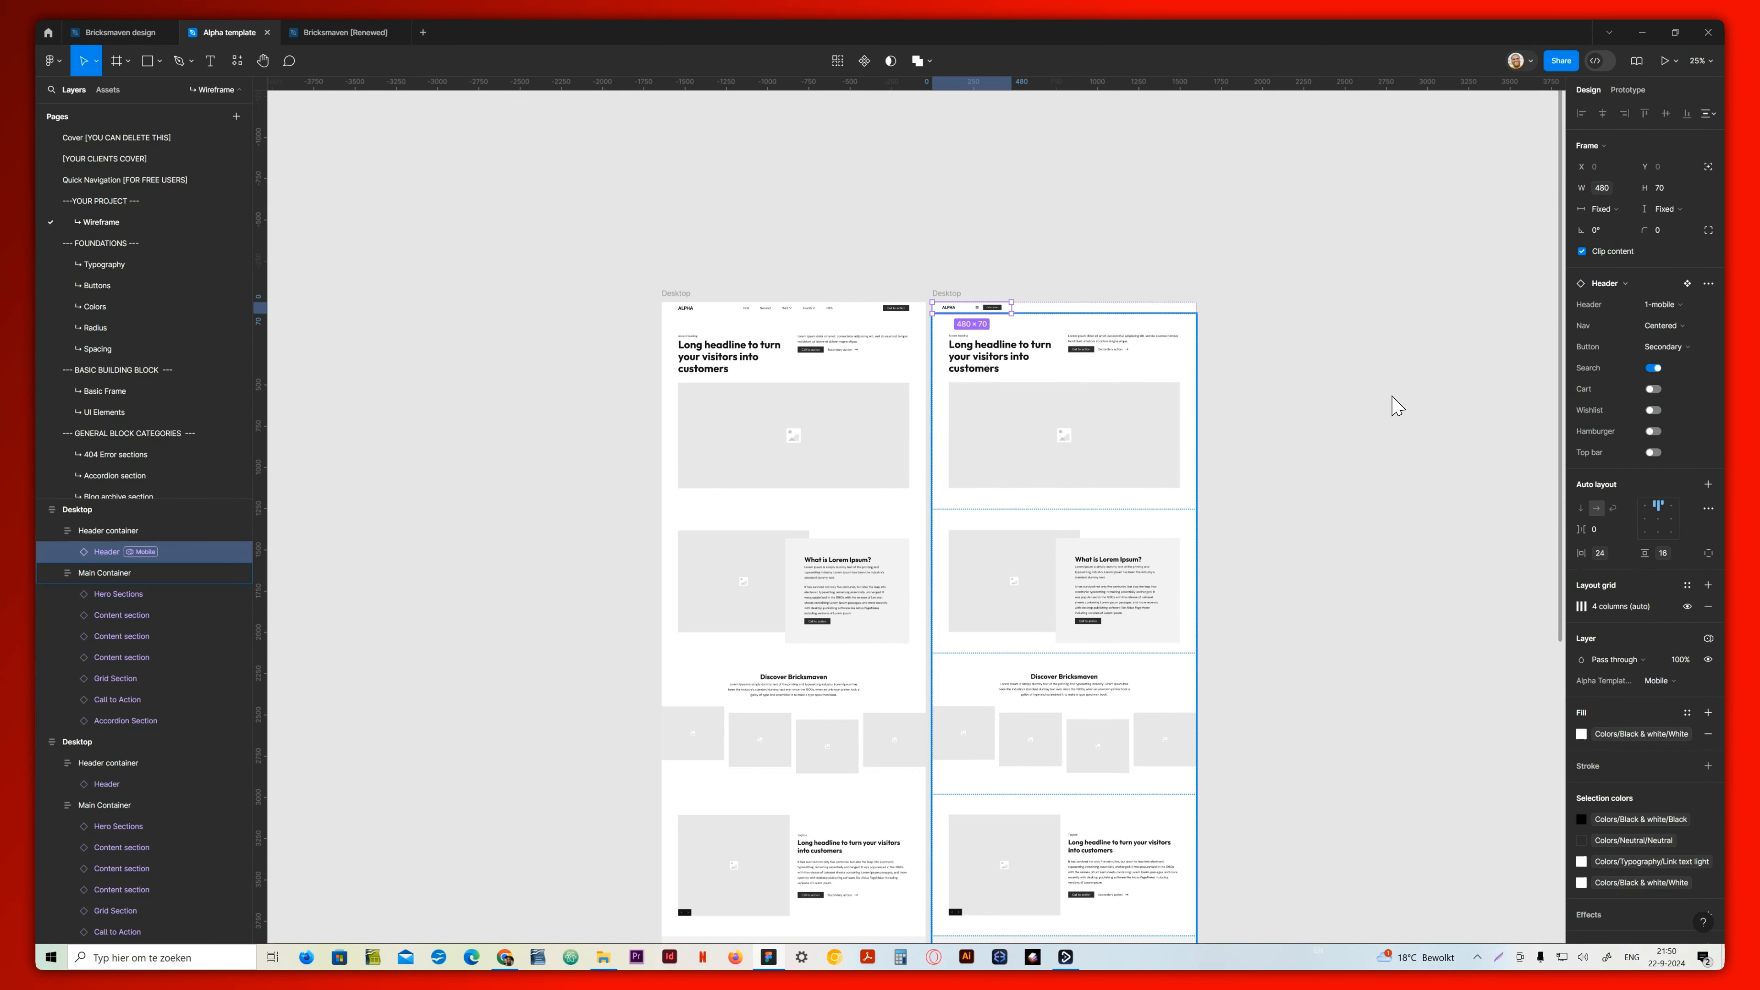
{"action": "left_click", "coordinate": [1065, 384]}
{"action": "double_click", "coordinate": [1064, 381]}
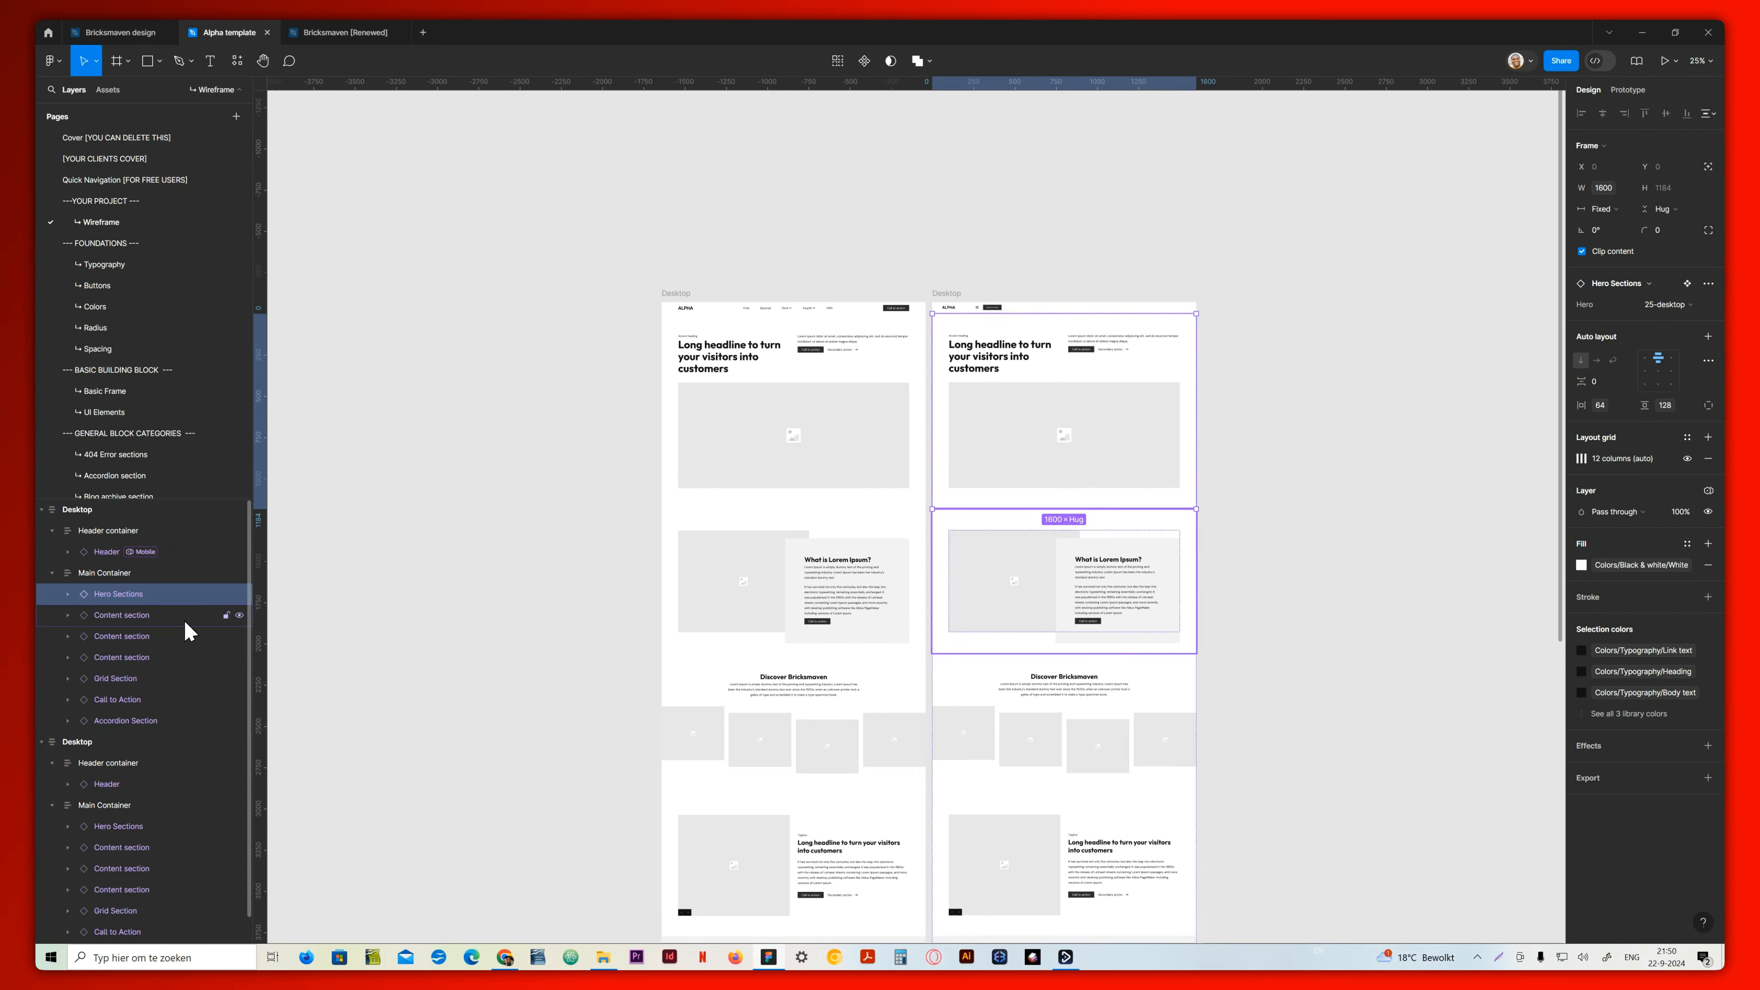
{"action": "left_click", "coordinate": [1667, 305]}
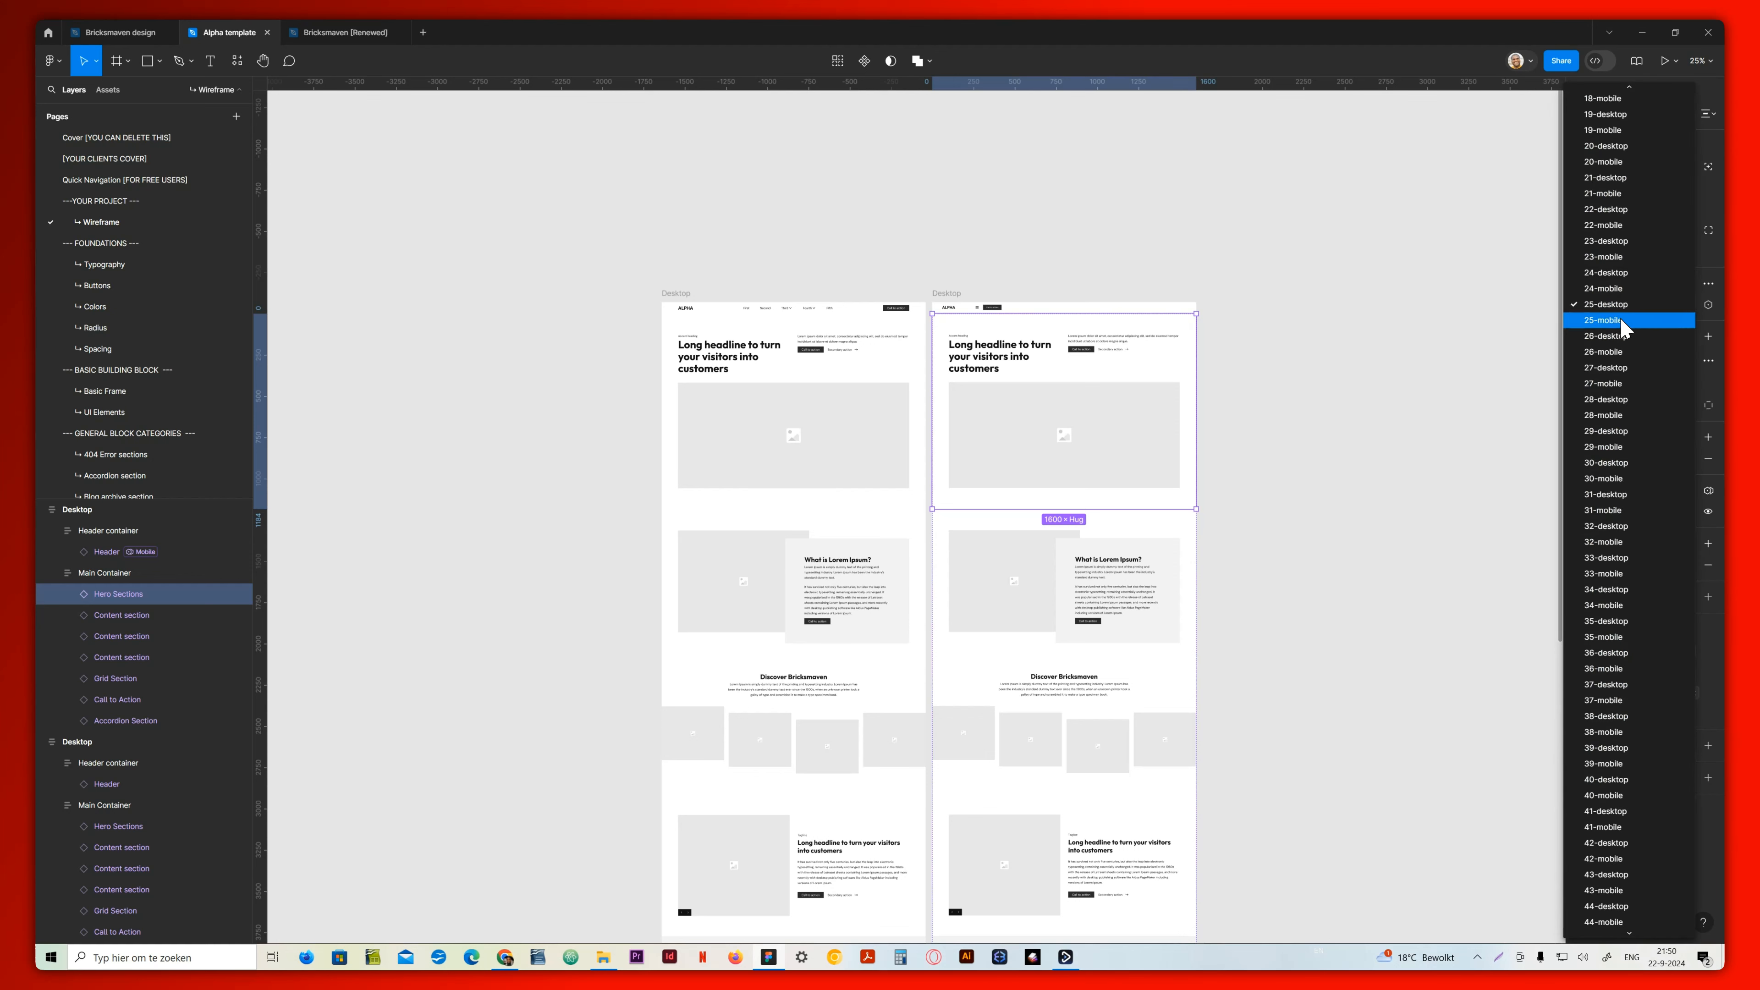
{"action": "left_click", "coordinate": [1670, 318]}
Switch the duplicate's What is Lorem Ipsum? section to the 9-mobile variant and its Discover Bricksmaven section to 11-mobile
{"action": "left_click", "coordinate": [1040, 537]}
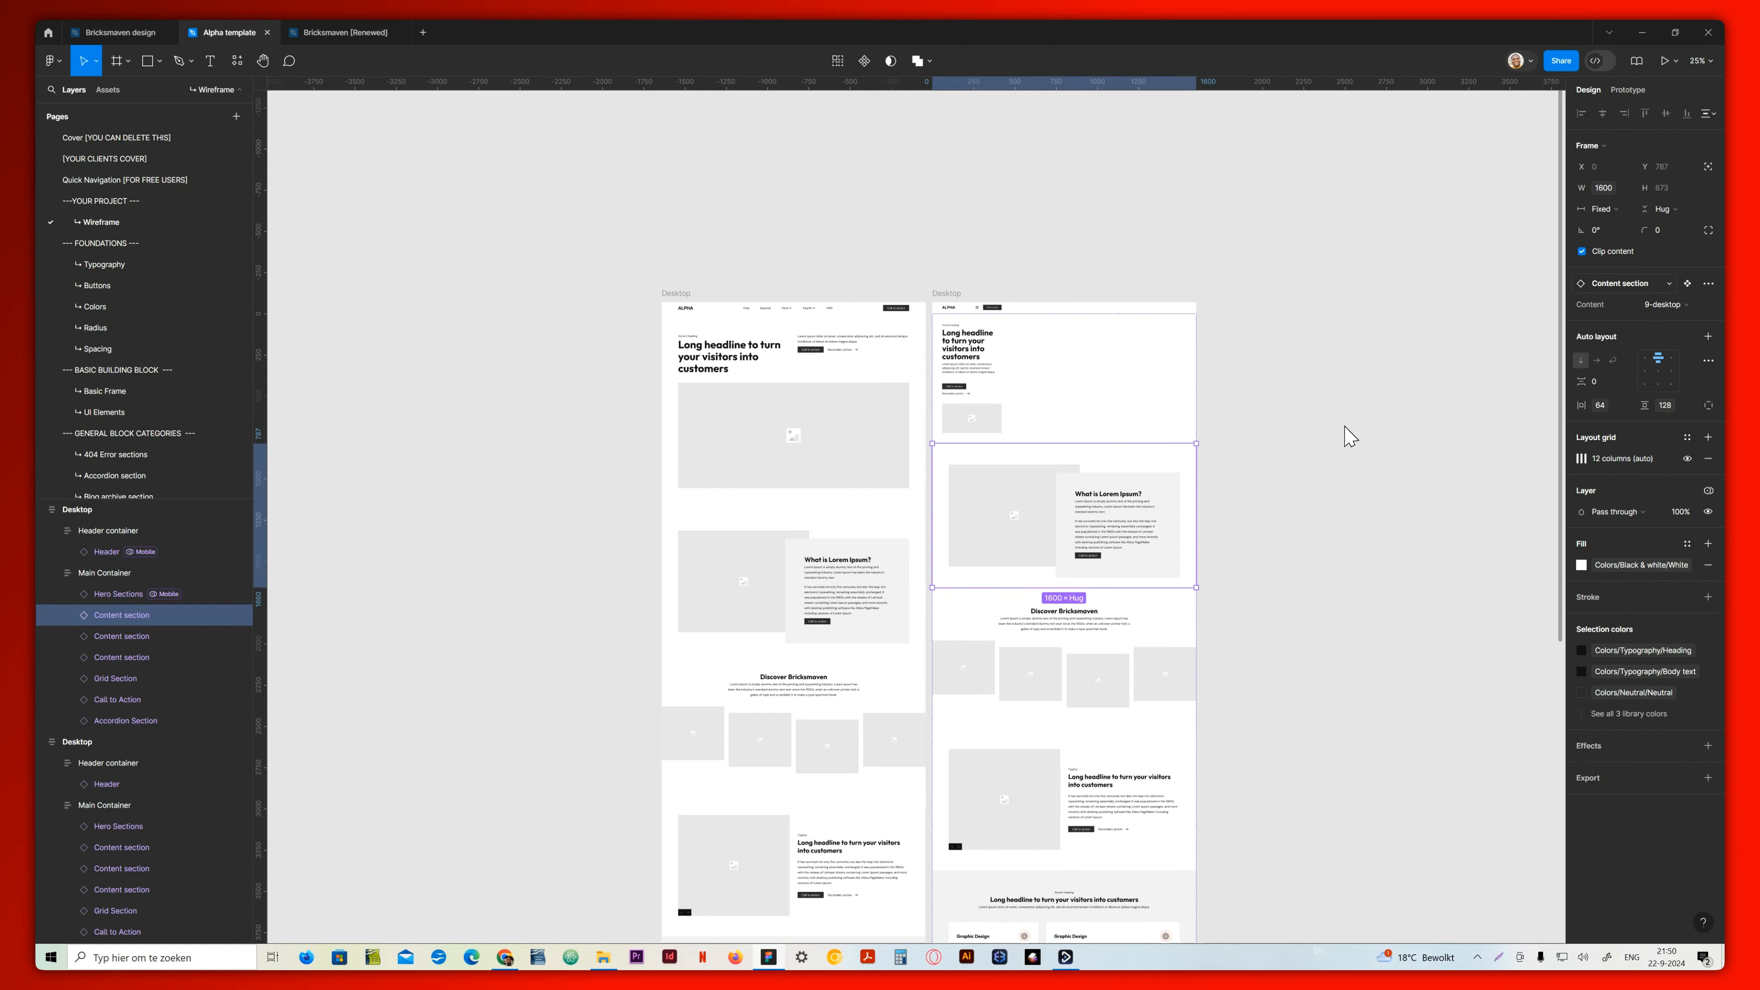
{"action": "left_click", "coordinate": [1660, 306]}
{"action": "left_click", "coordinate": [1637, 325]}
{"action": "key", "text": "Tab"}
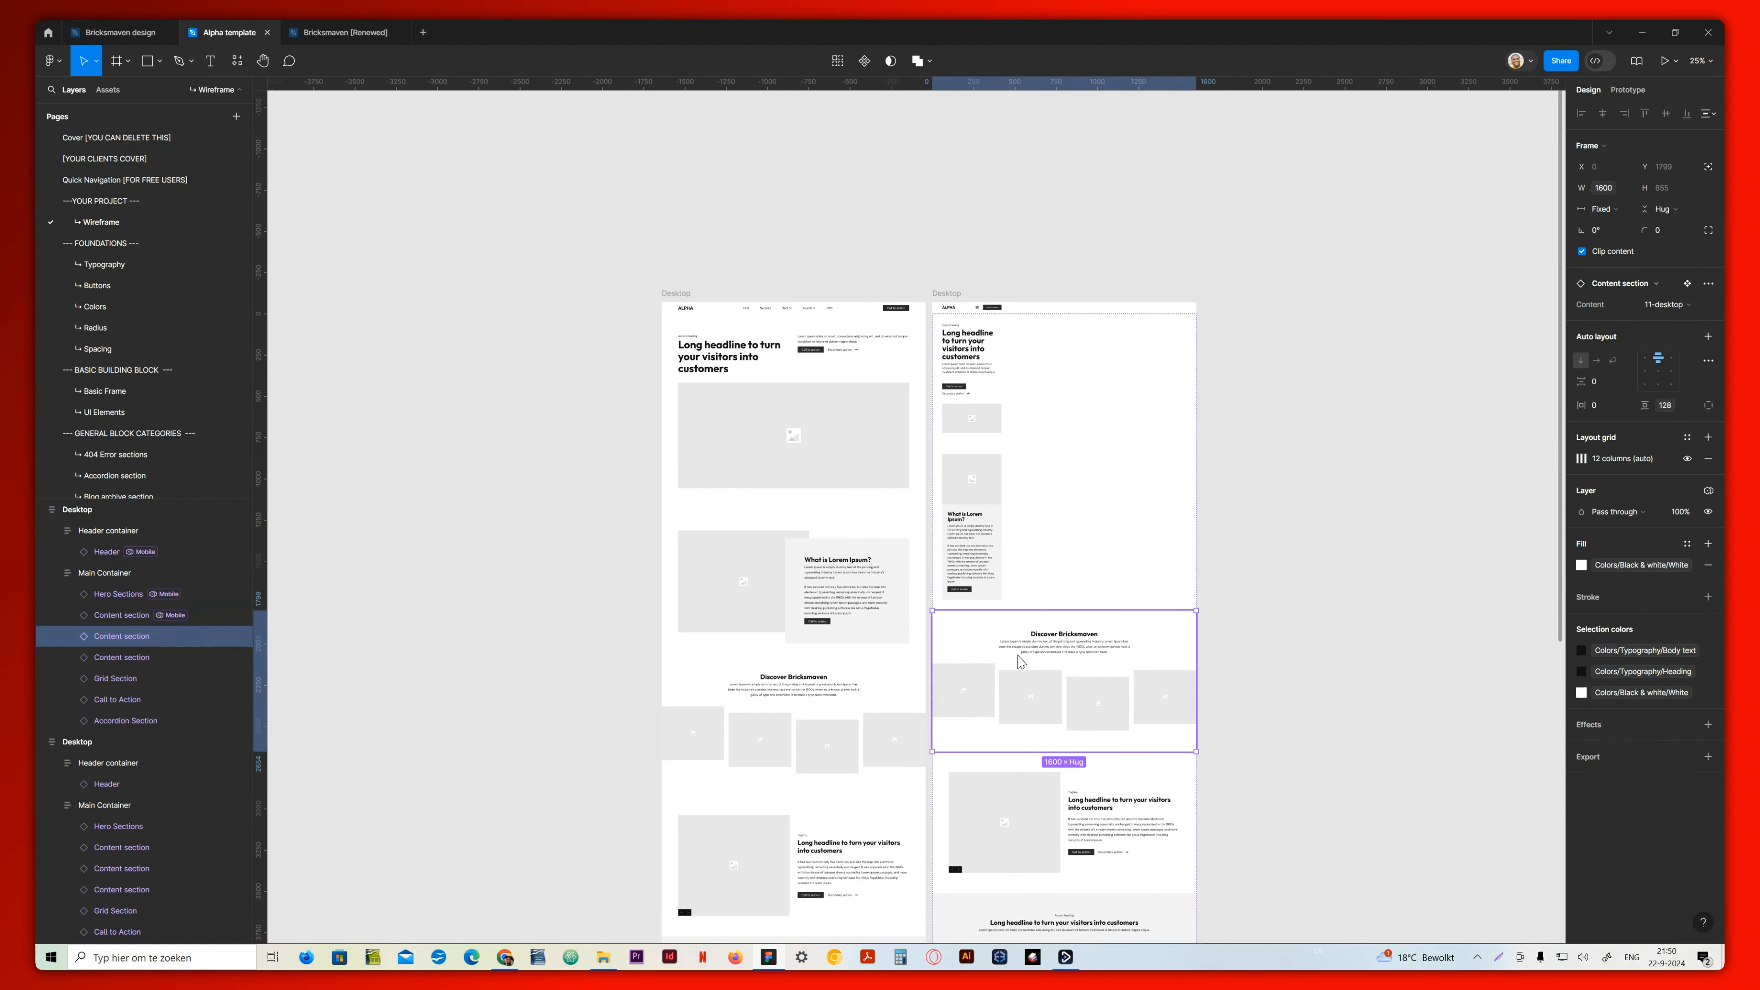
{"action": "scroll", "coordinate": [1206, 593], "scroll_direction": "down", "scroll_amount": 2}
{"action": "left_click", "coordinate": [1663, 304]}
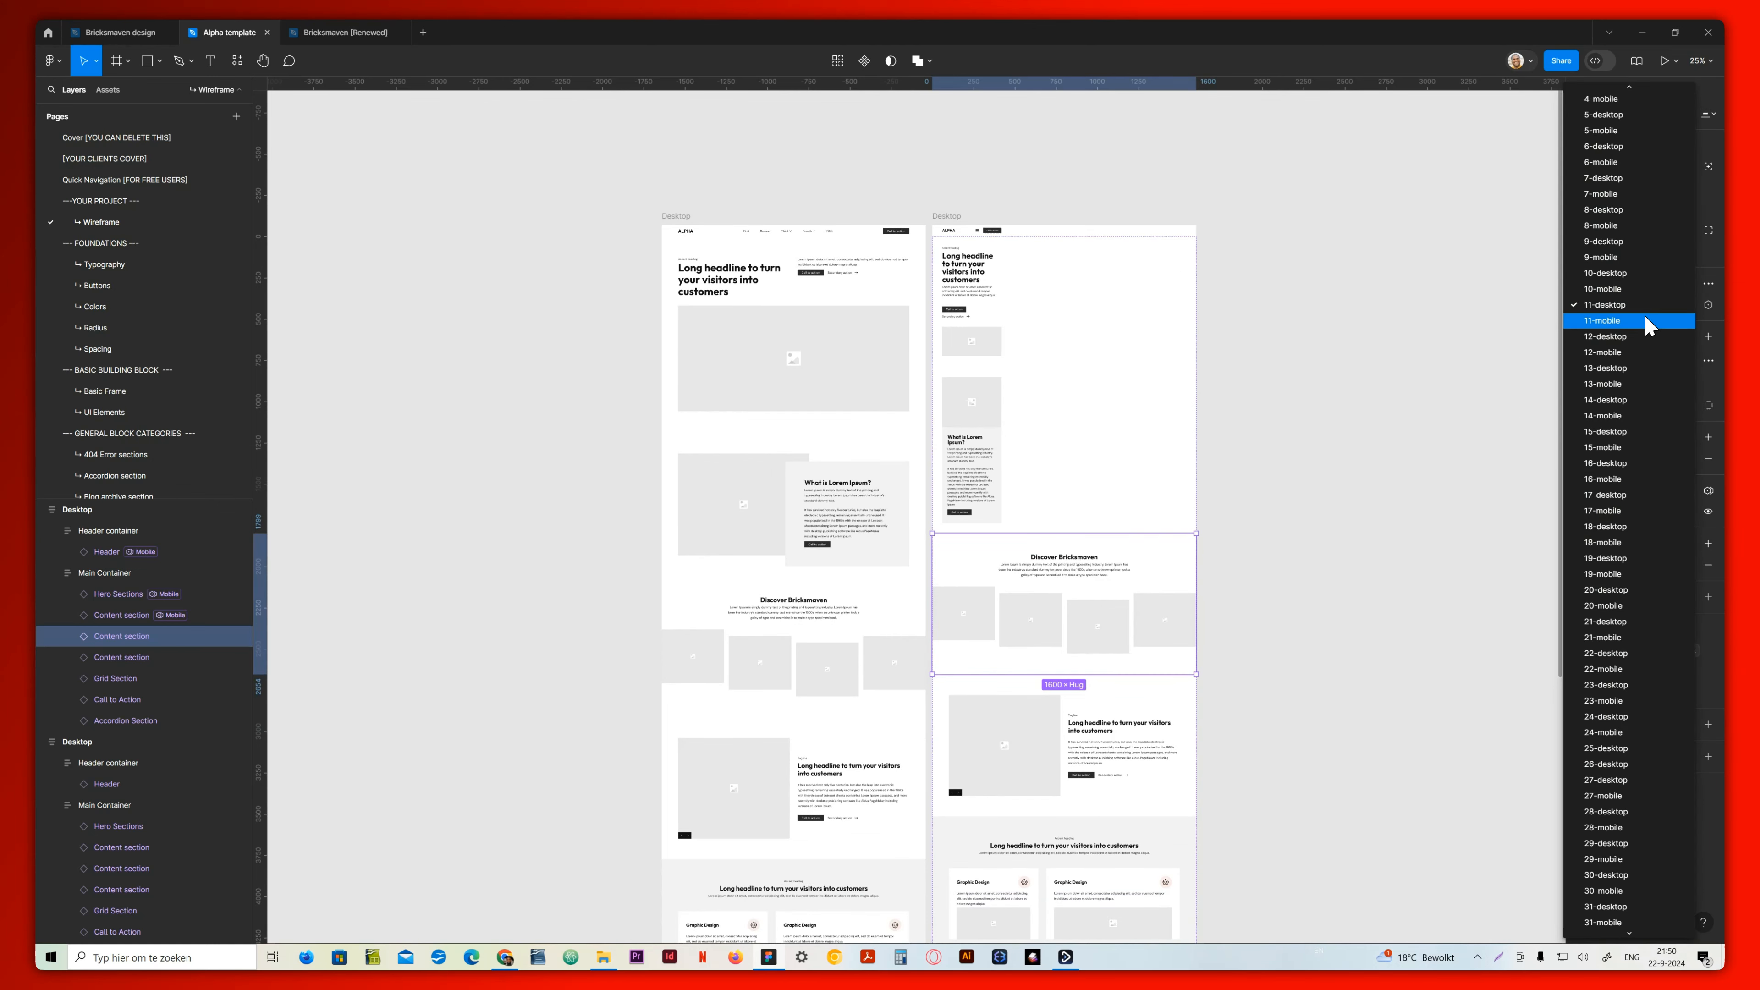
{"action": "left_click", "coordinate": [1650, 327]}
Try the 18-mobile, 19-mobile and 17-mobile variants on the duplicate's third content section, below Discover Bricksmaven
{"action": "scroll", "coordinate": [1093, 619], "scroll_direction": "down", "scroll_amount": 1}
{"action": "scroll", "coordinate": [1093, 619], "scroll_direction": "down", "scroll_amount": 1}
{"action": "left_click", "coordinate": [1163, 731]}
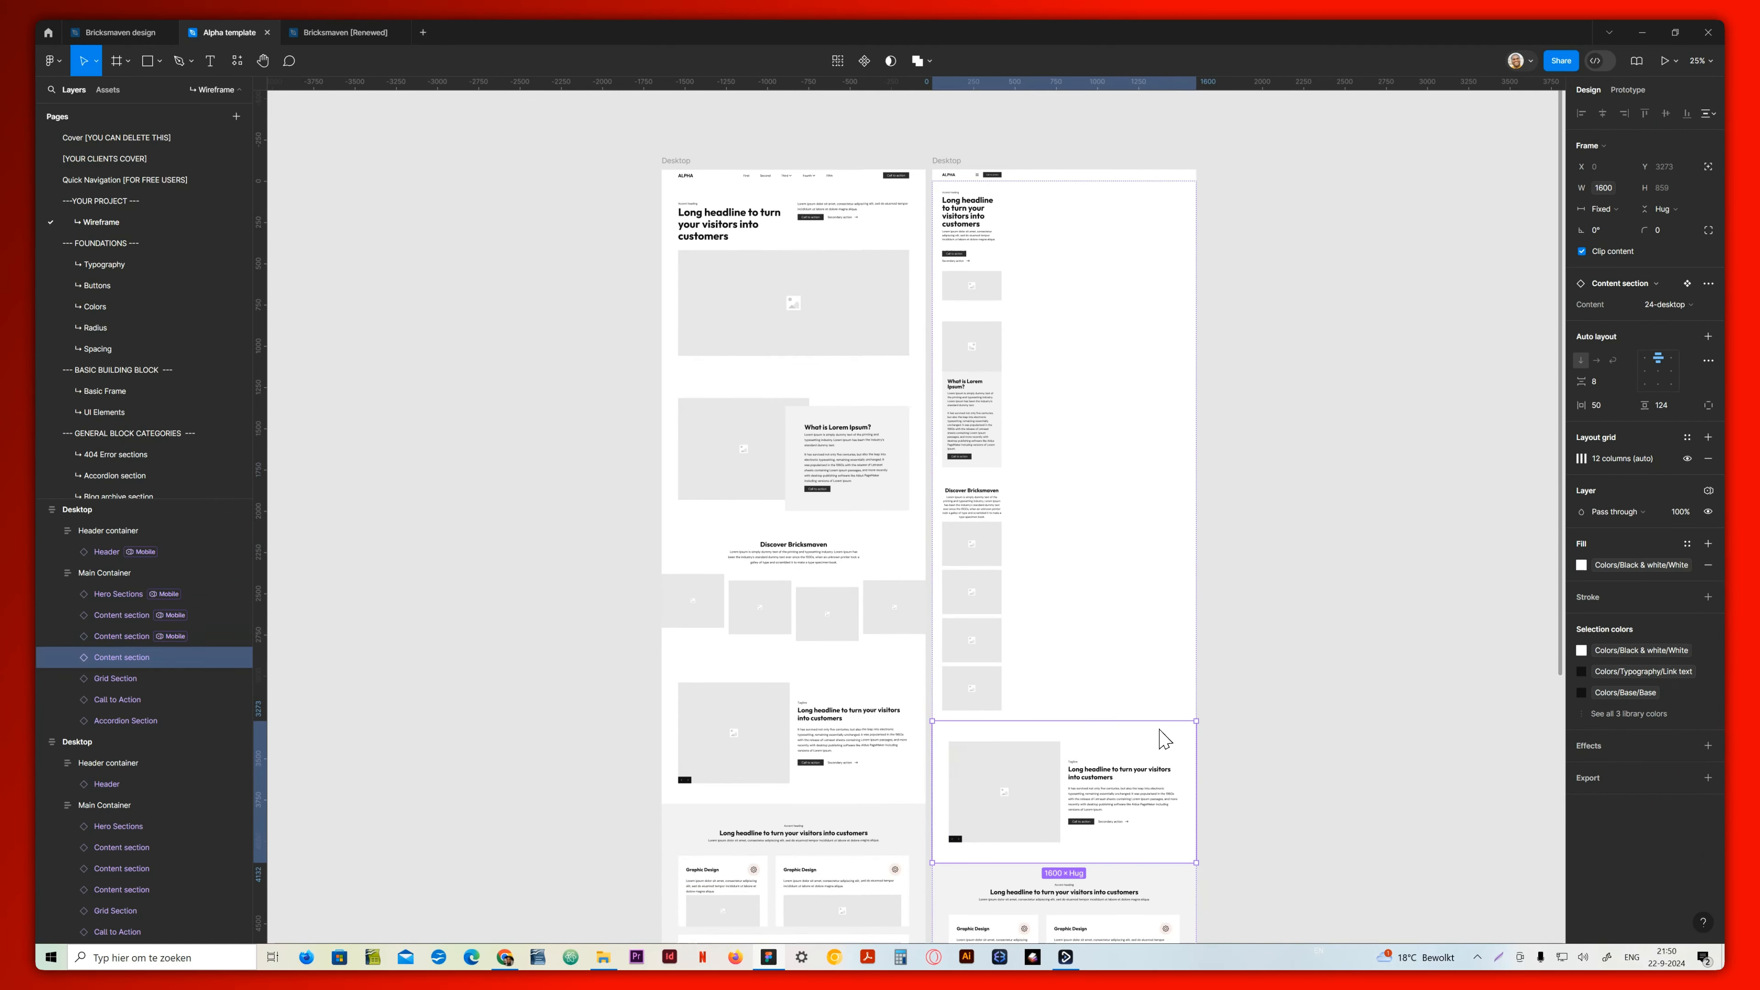
{"action": "left_click", "coordinate": [1667, 307]}
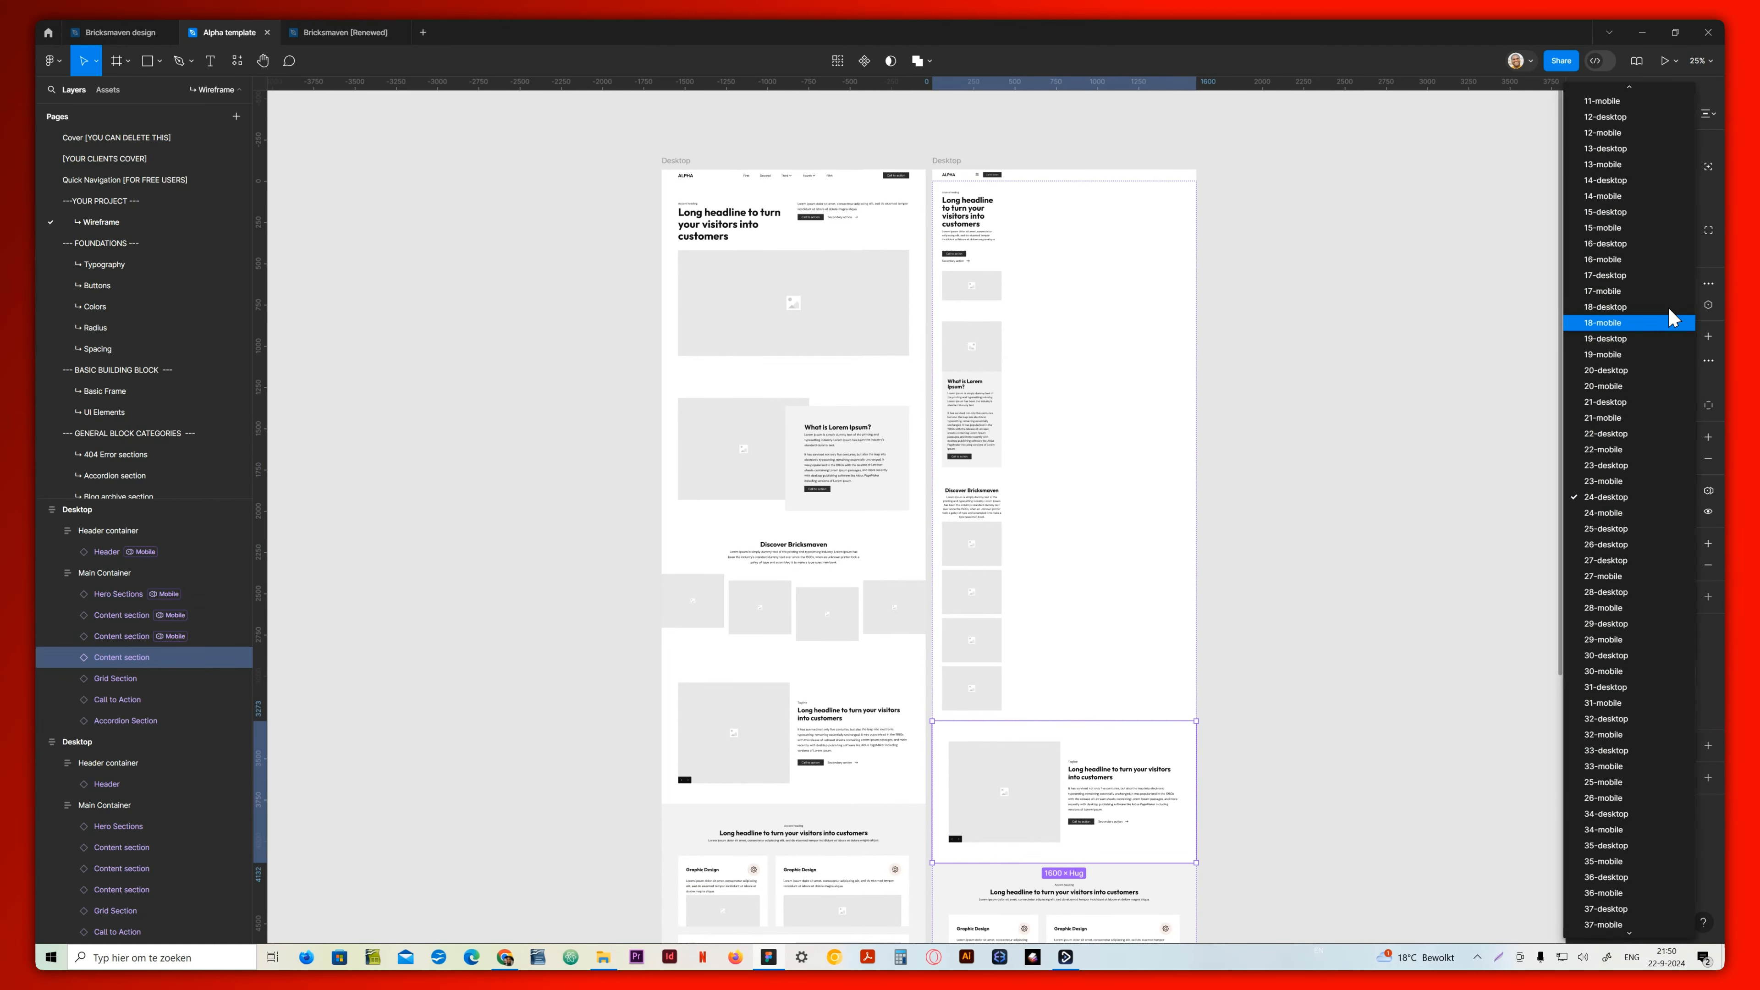
{"action": "left_click", "coordinate": [1636, 324]}
{"action": "scroll", "coordinate": [1109, 624], "scroll_direction": "down", "scroll_amount": 3}
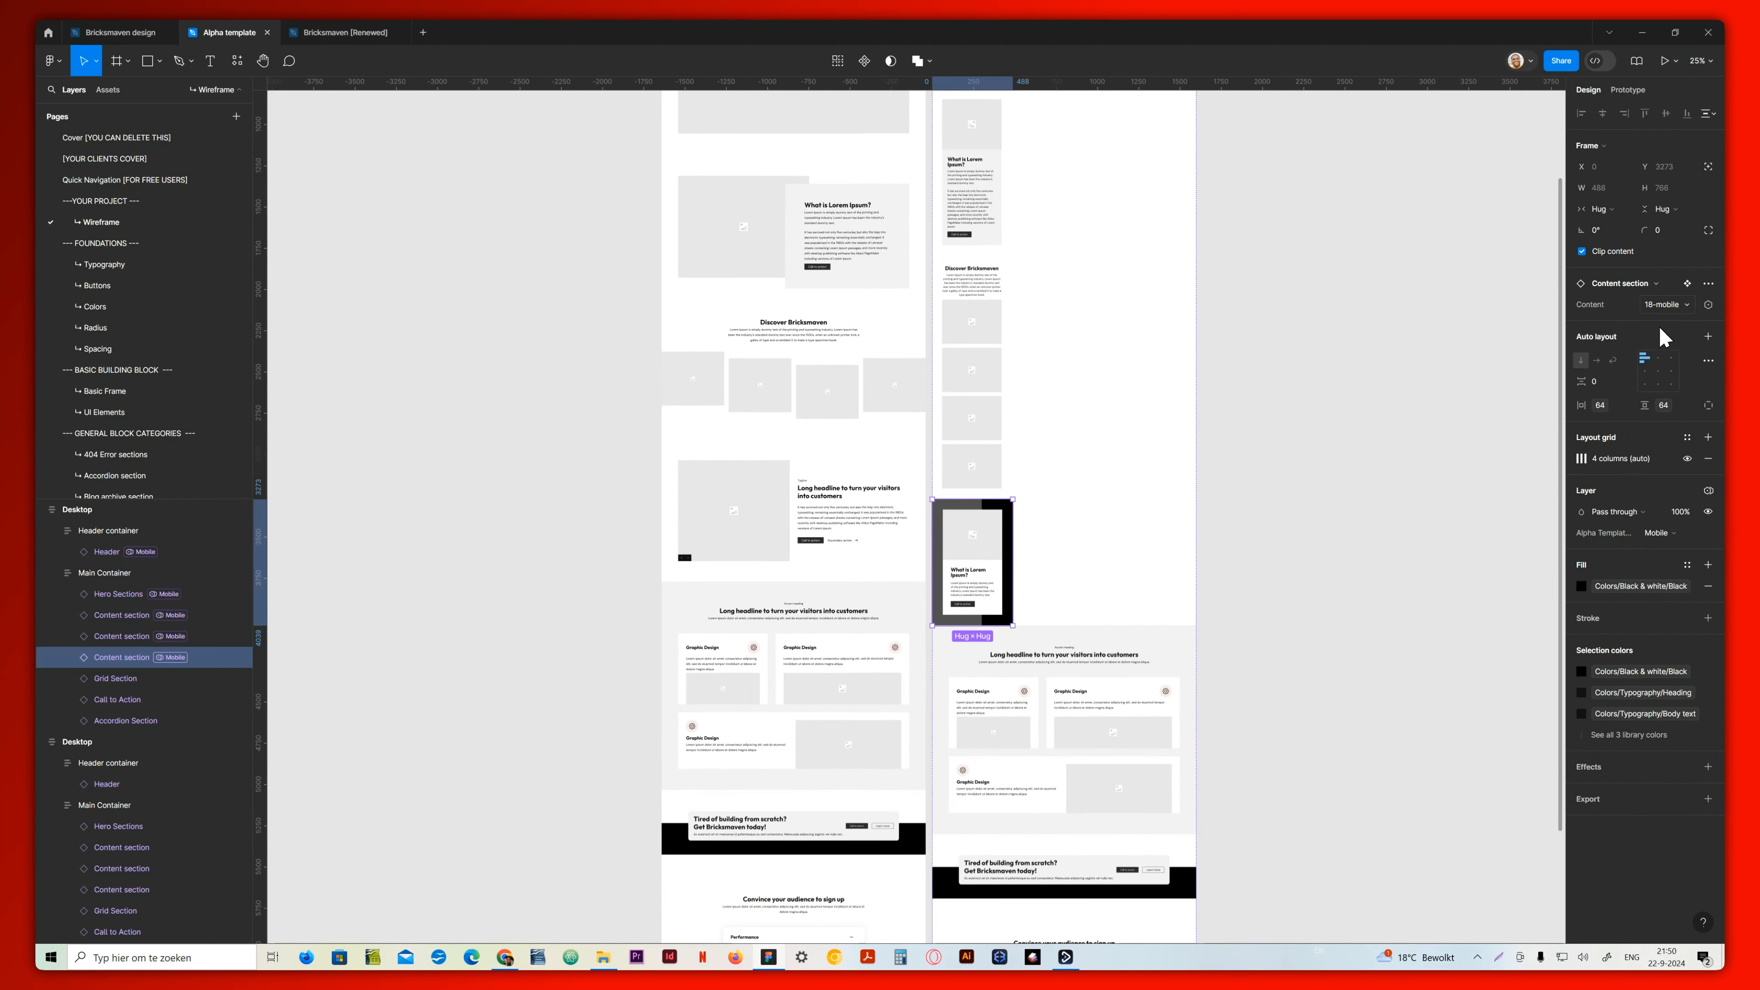
{"action": "left_click", "coordinate": [1665, 307]}
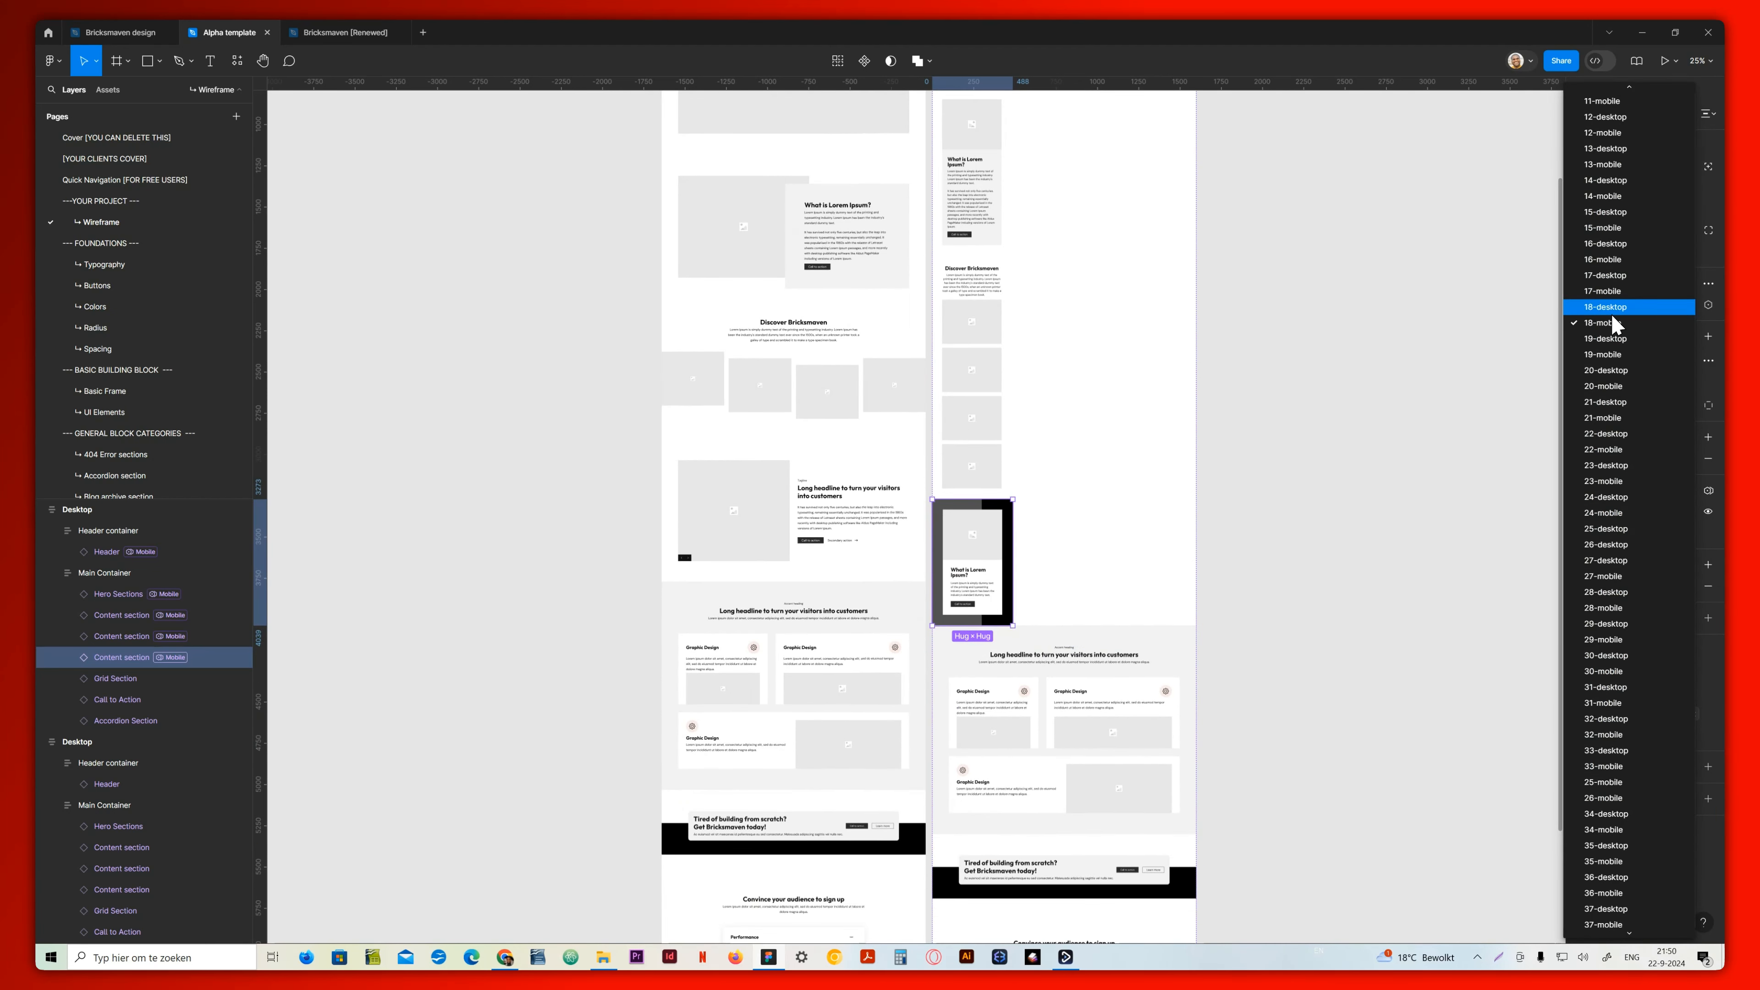
{"action": "left_click", "coordinate": [1613, 355]}
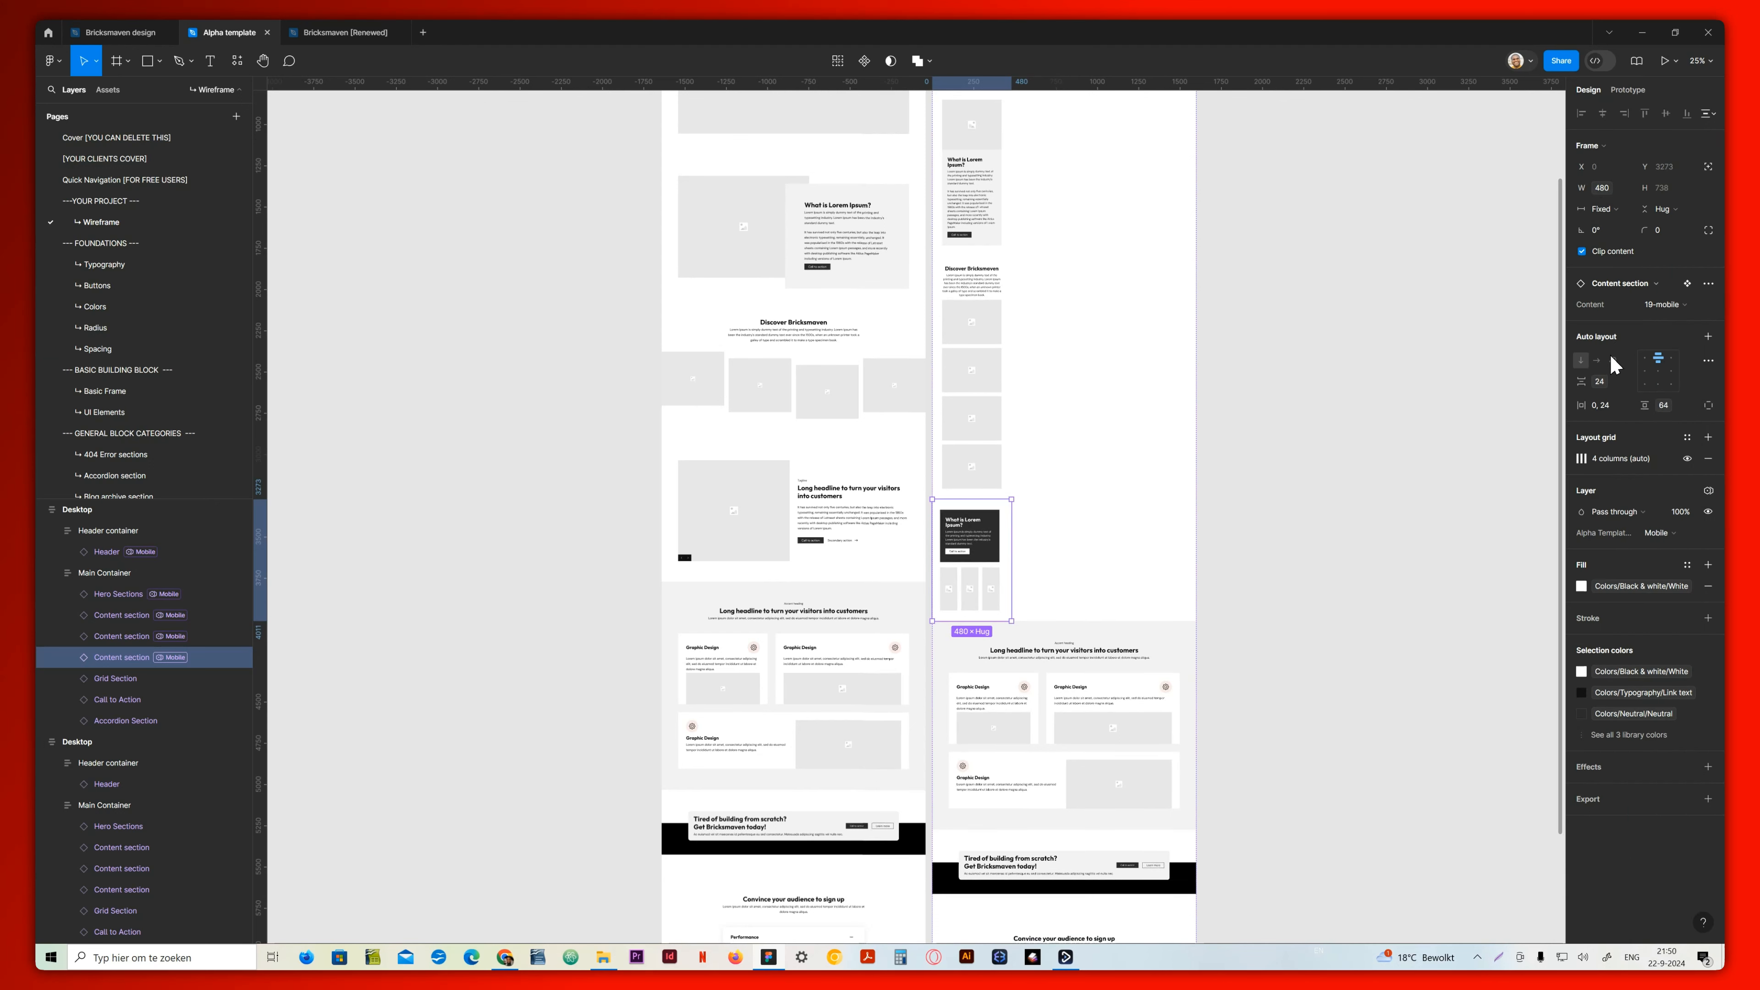
{"action": "left_click", "coordinate": [1663, 305]}
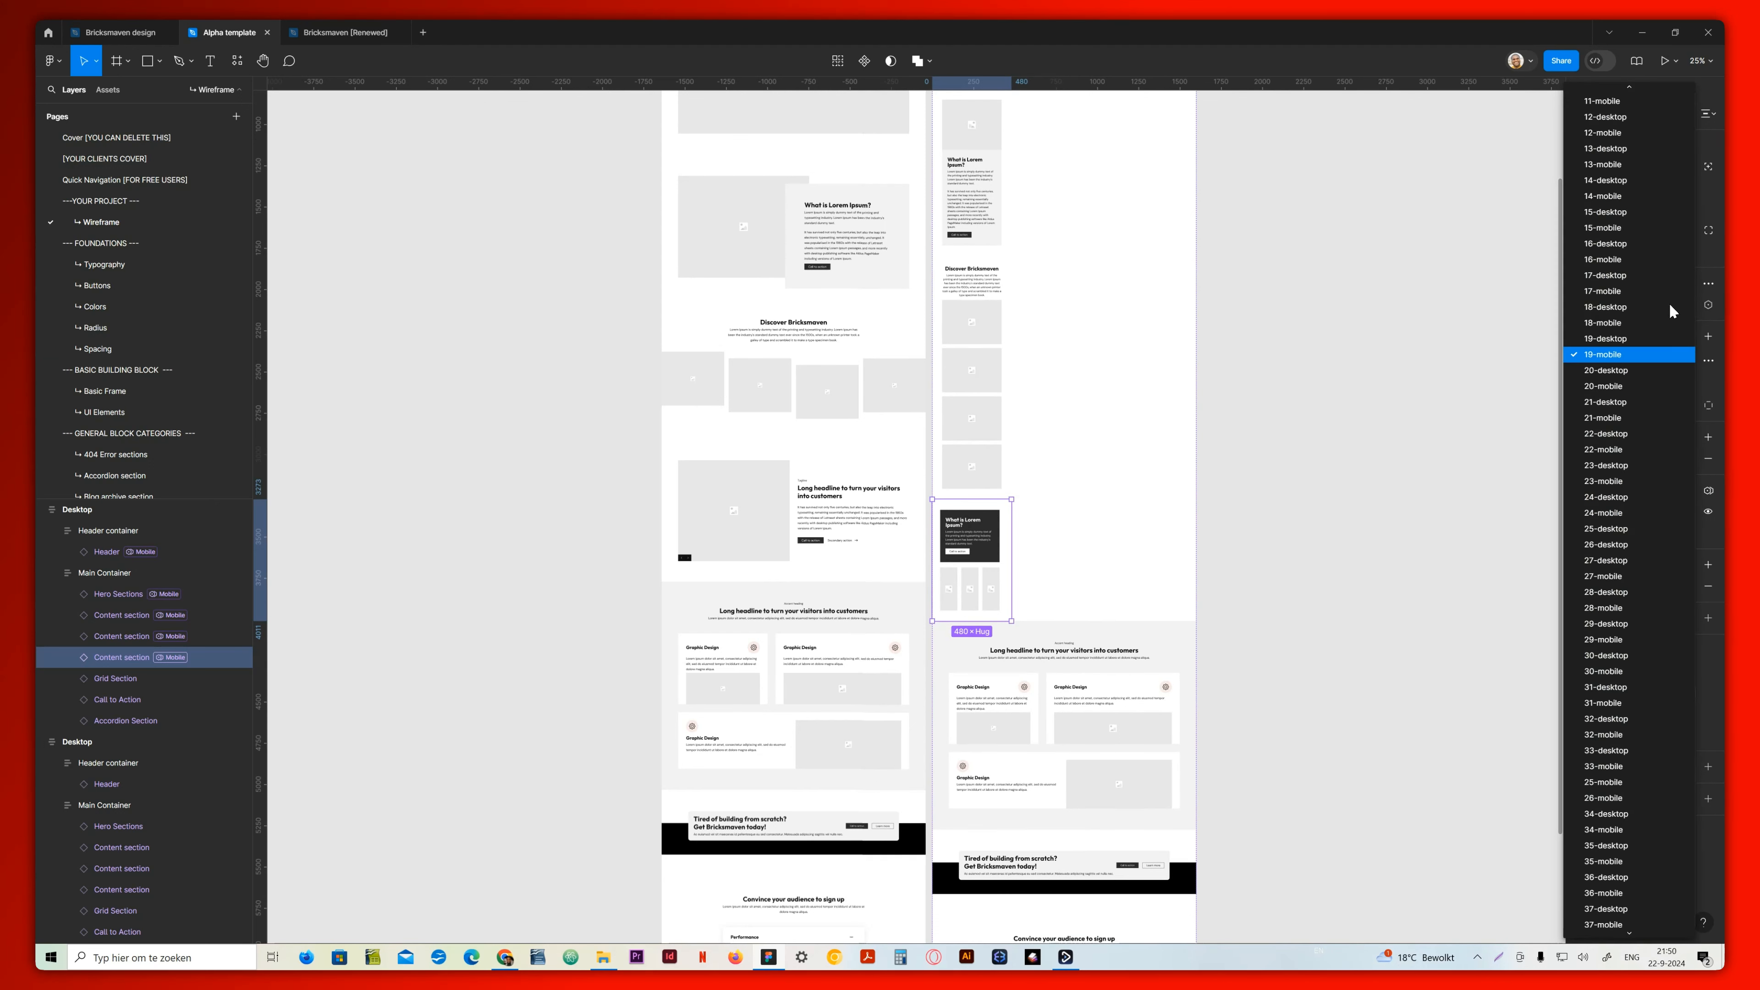
{"action": "left_click", "coordinate": [1632, 305]}
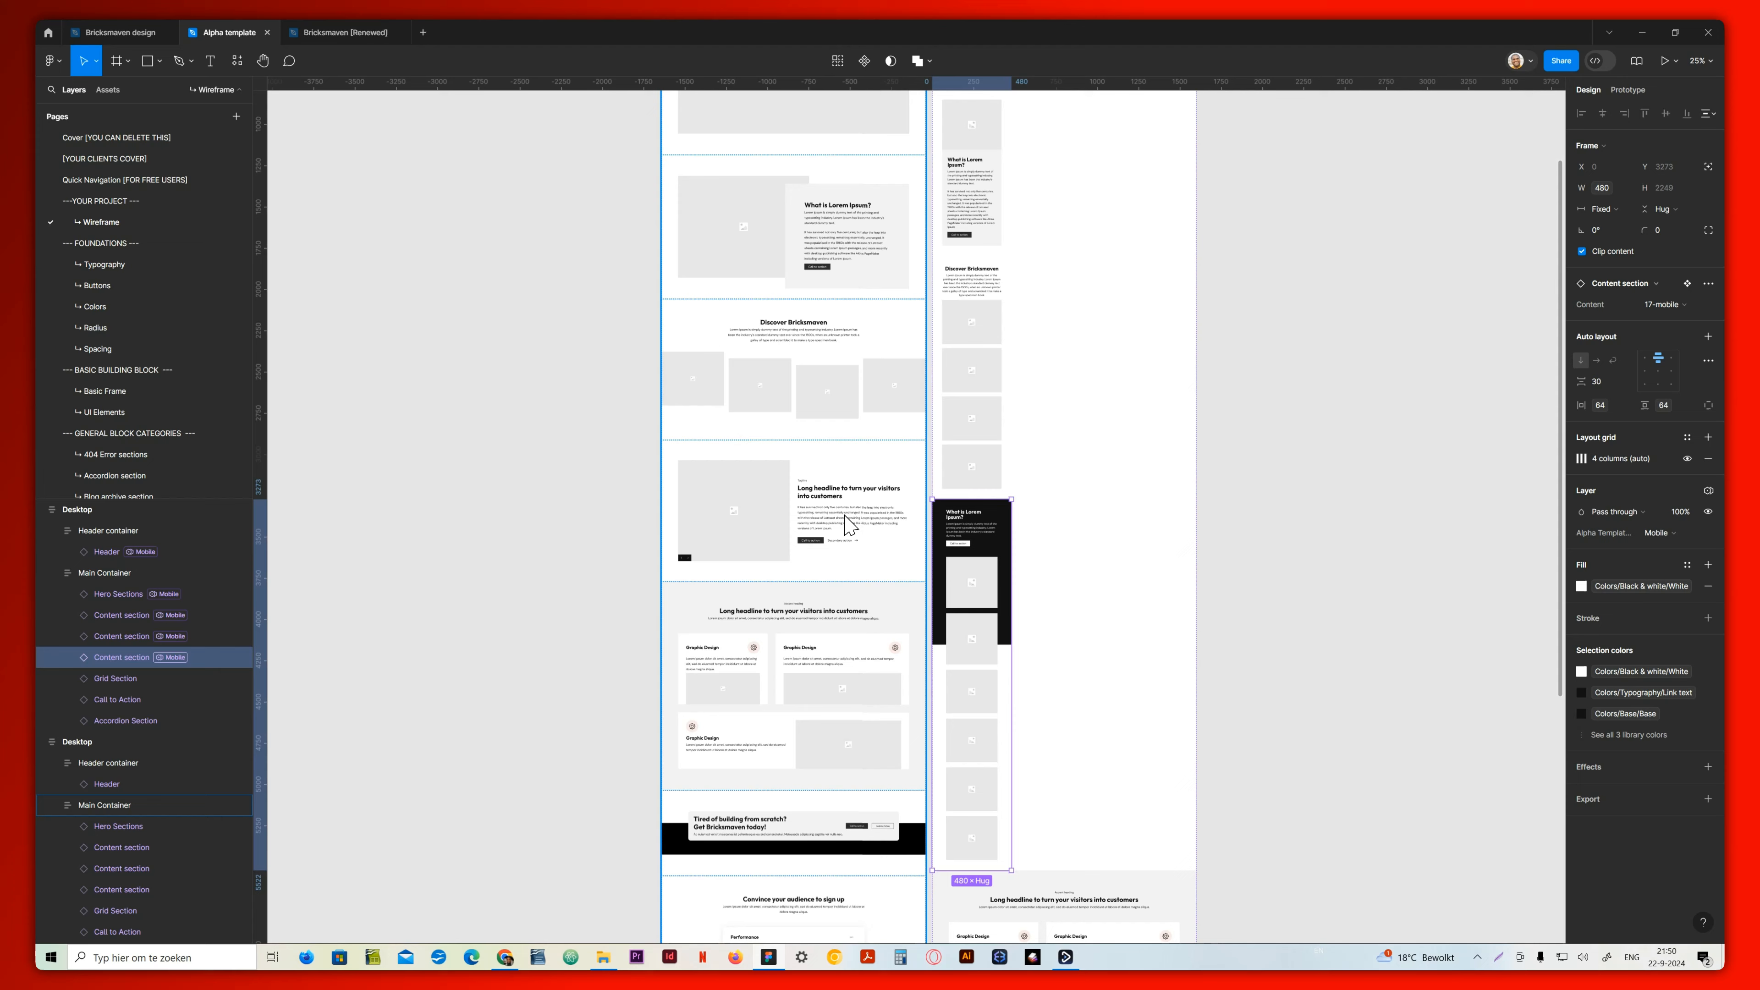
Check the matching content section's variant in the original frame and set the duplicate's third content section to 24-mobile
{"action": "left_click", "coordinate": [790, 527]}
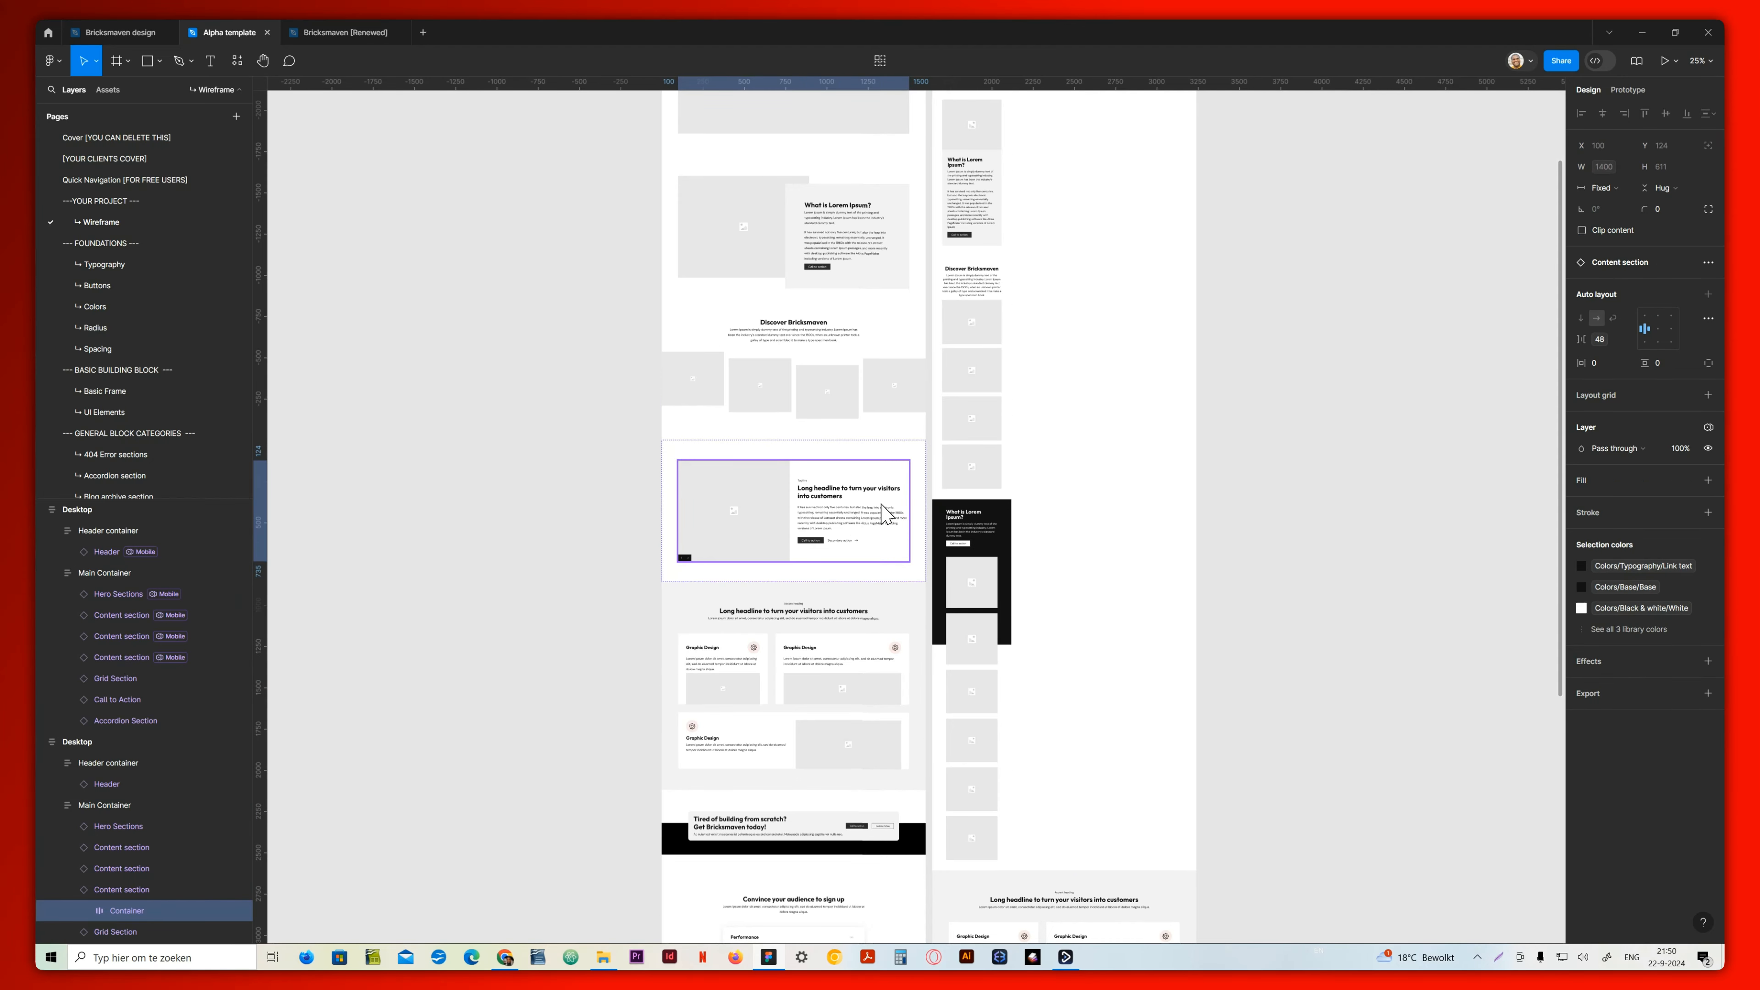
{"action": "left_click", "coordinate": [854, 452]}
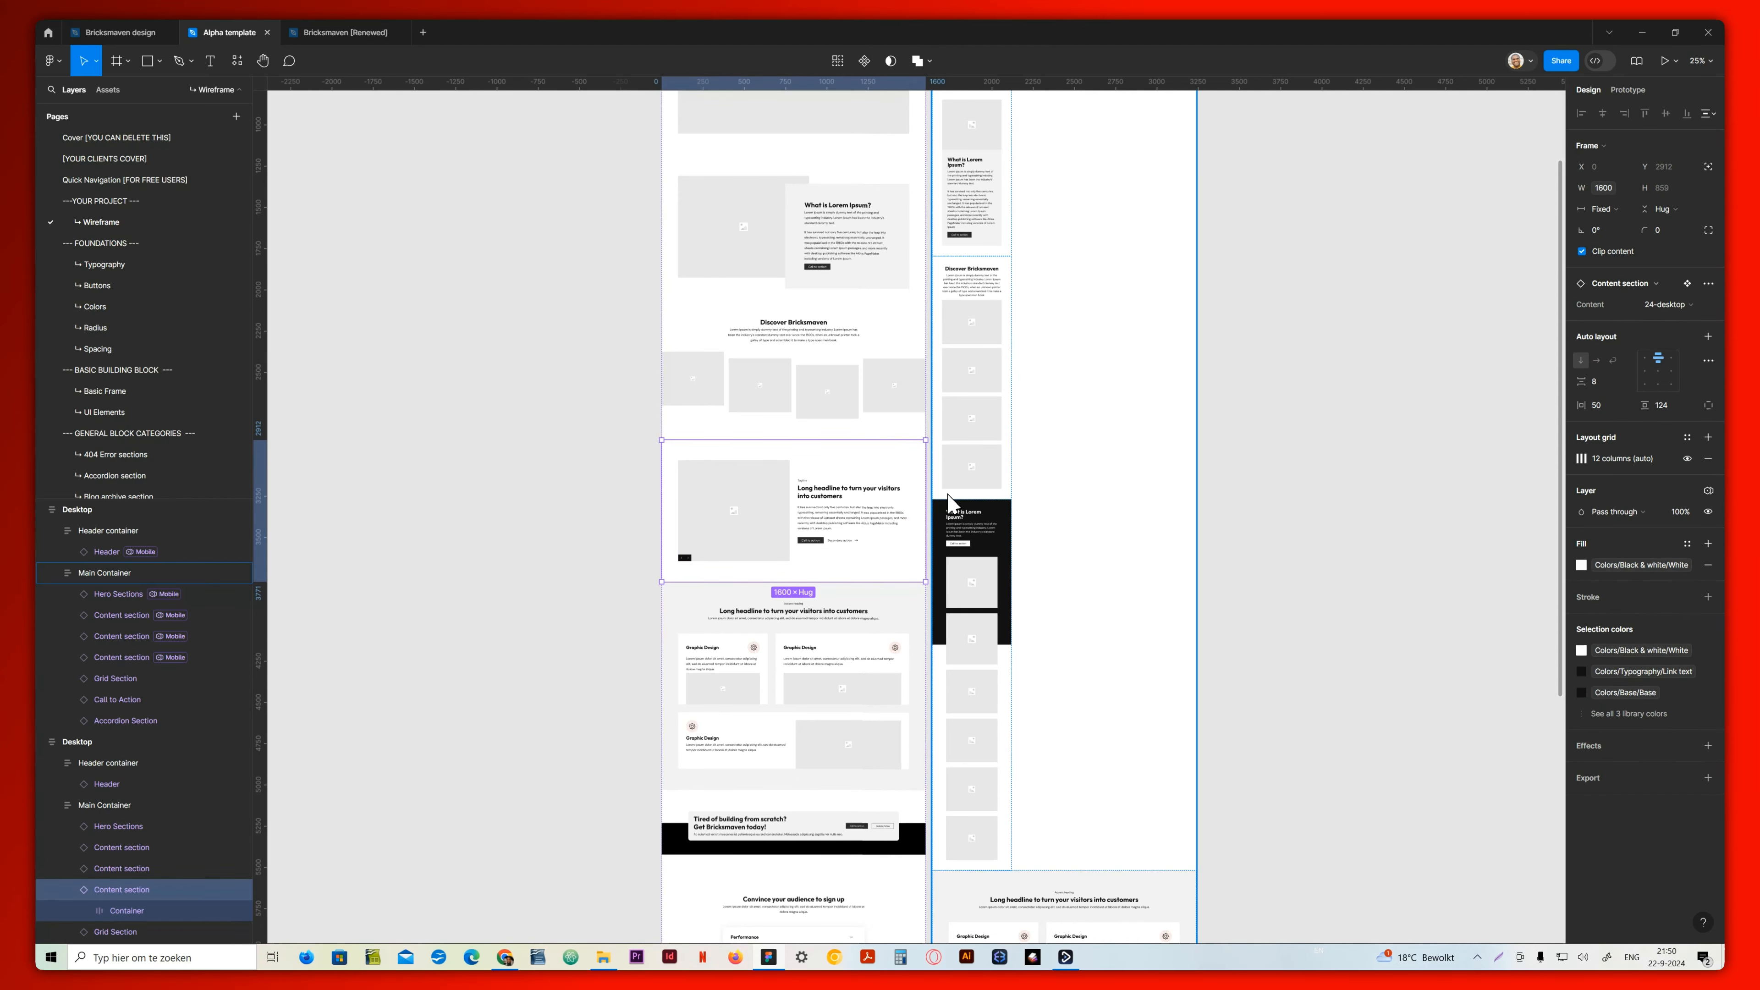
{"action": "left_click", "coordinate": [969, 536]}
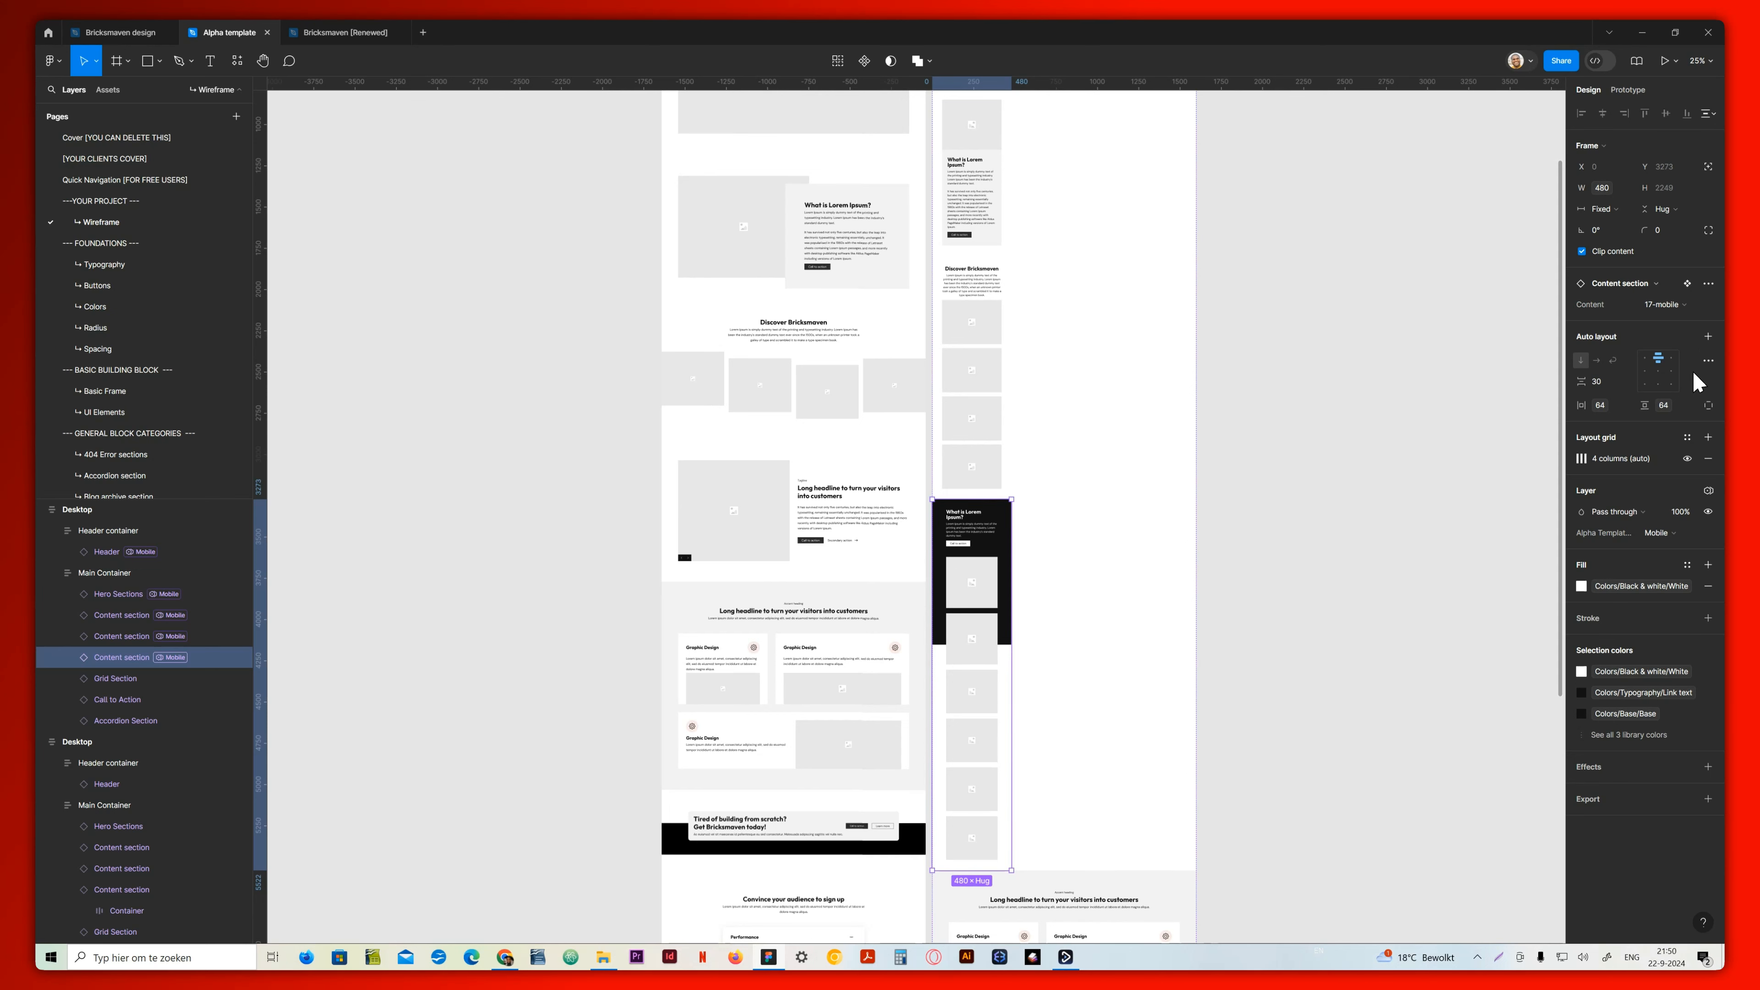
{"action": "left_click", "coordinate": [1669, 310]}
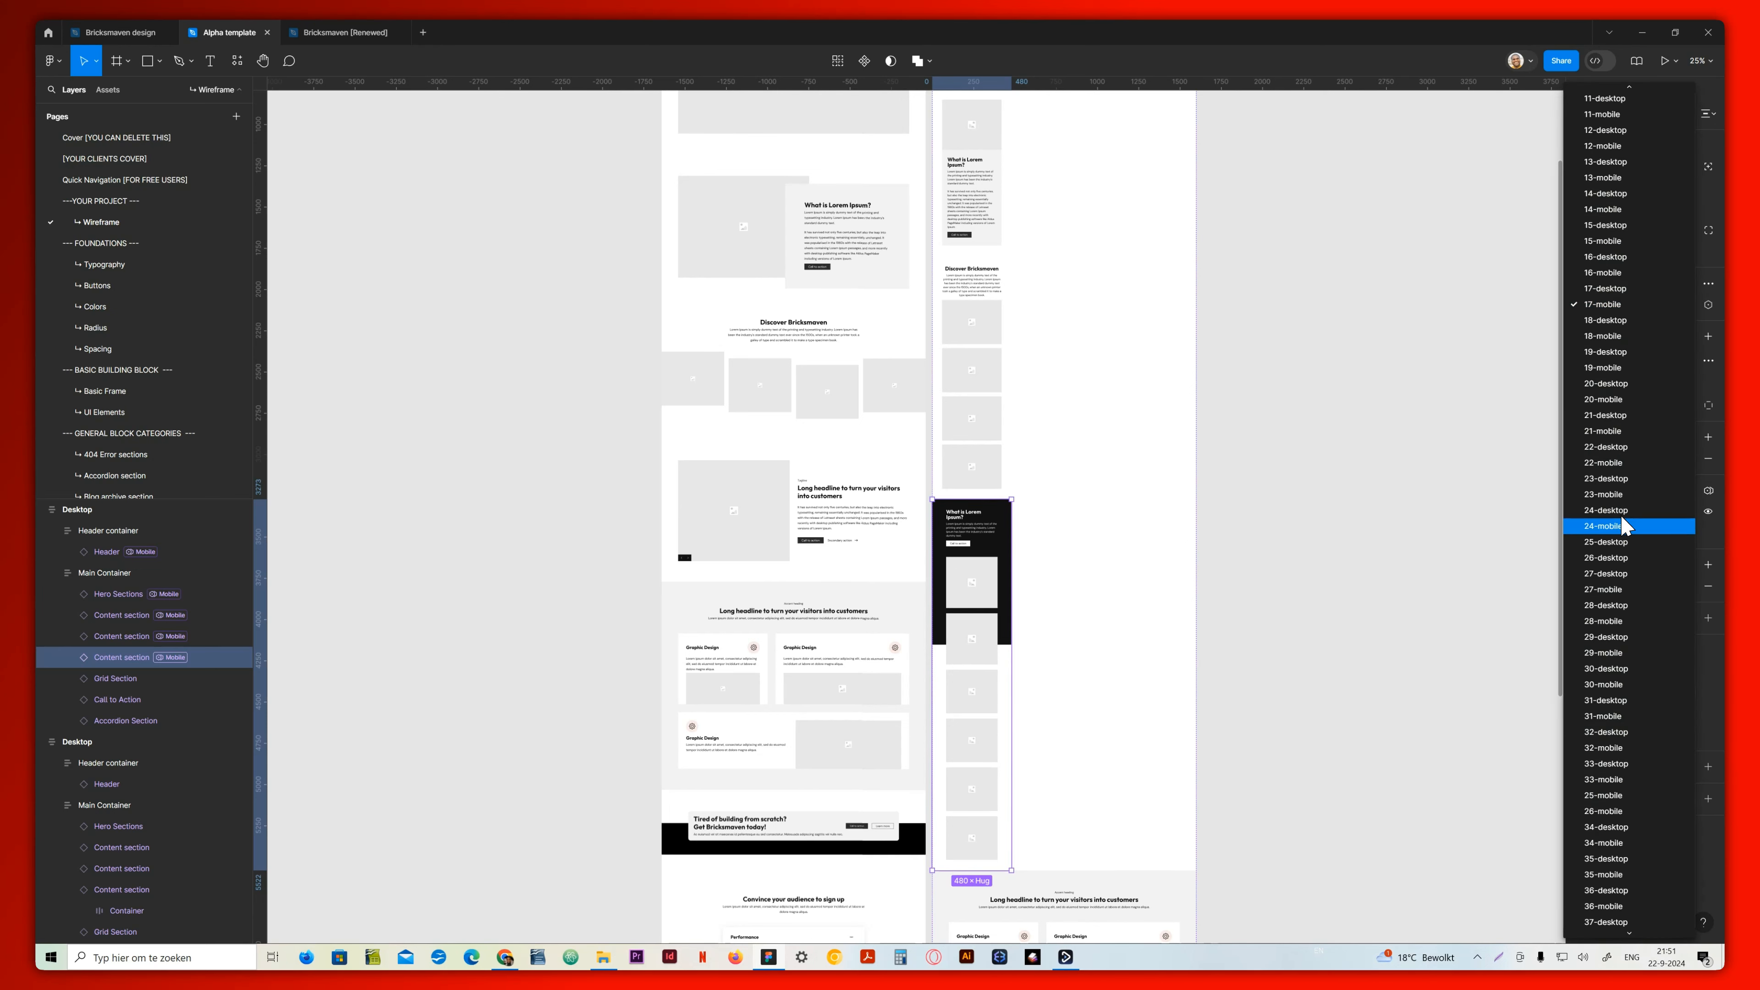
{"action": "left_click", "coordinate": [1625, 525]}
Switch the duplicate's grid section to the 28-mobile variant and its call to action block to 13-mobile
{"action": "left_click", "coordinate": [1126, 703]}
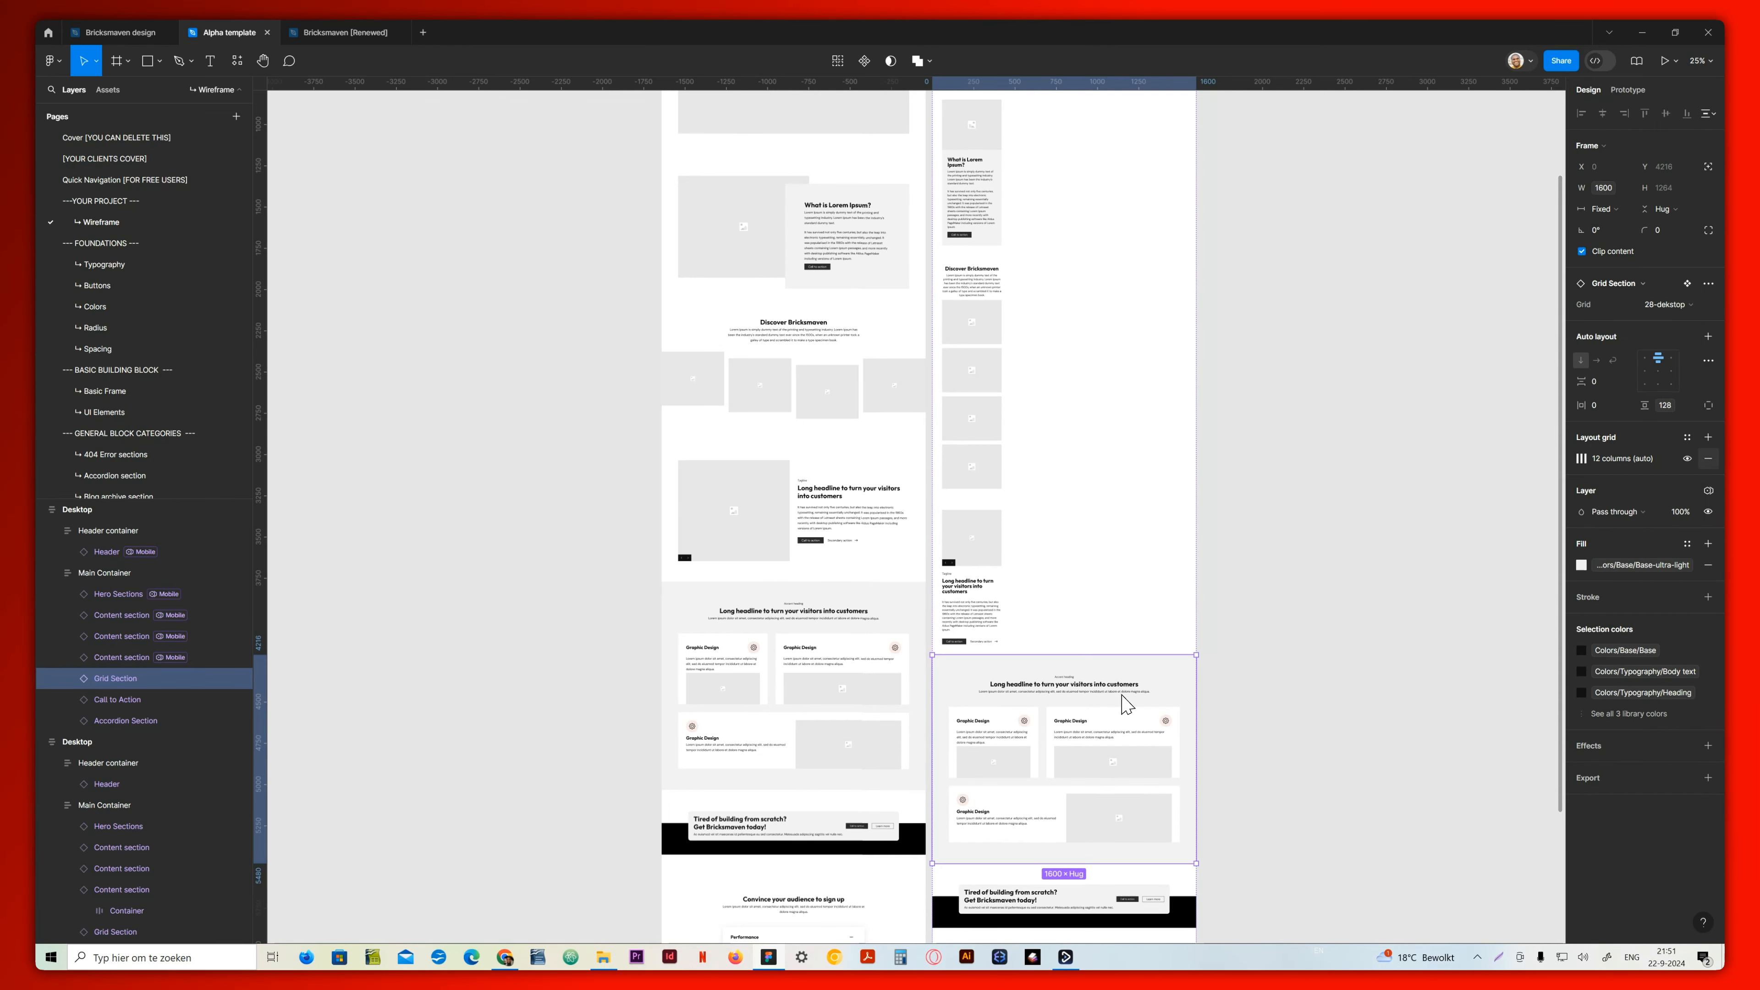
{"action": "left_click", "coordinate": [1678, 305]}
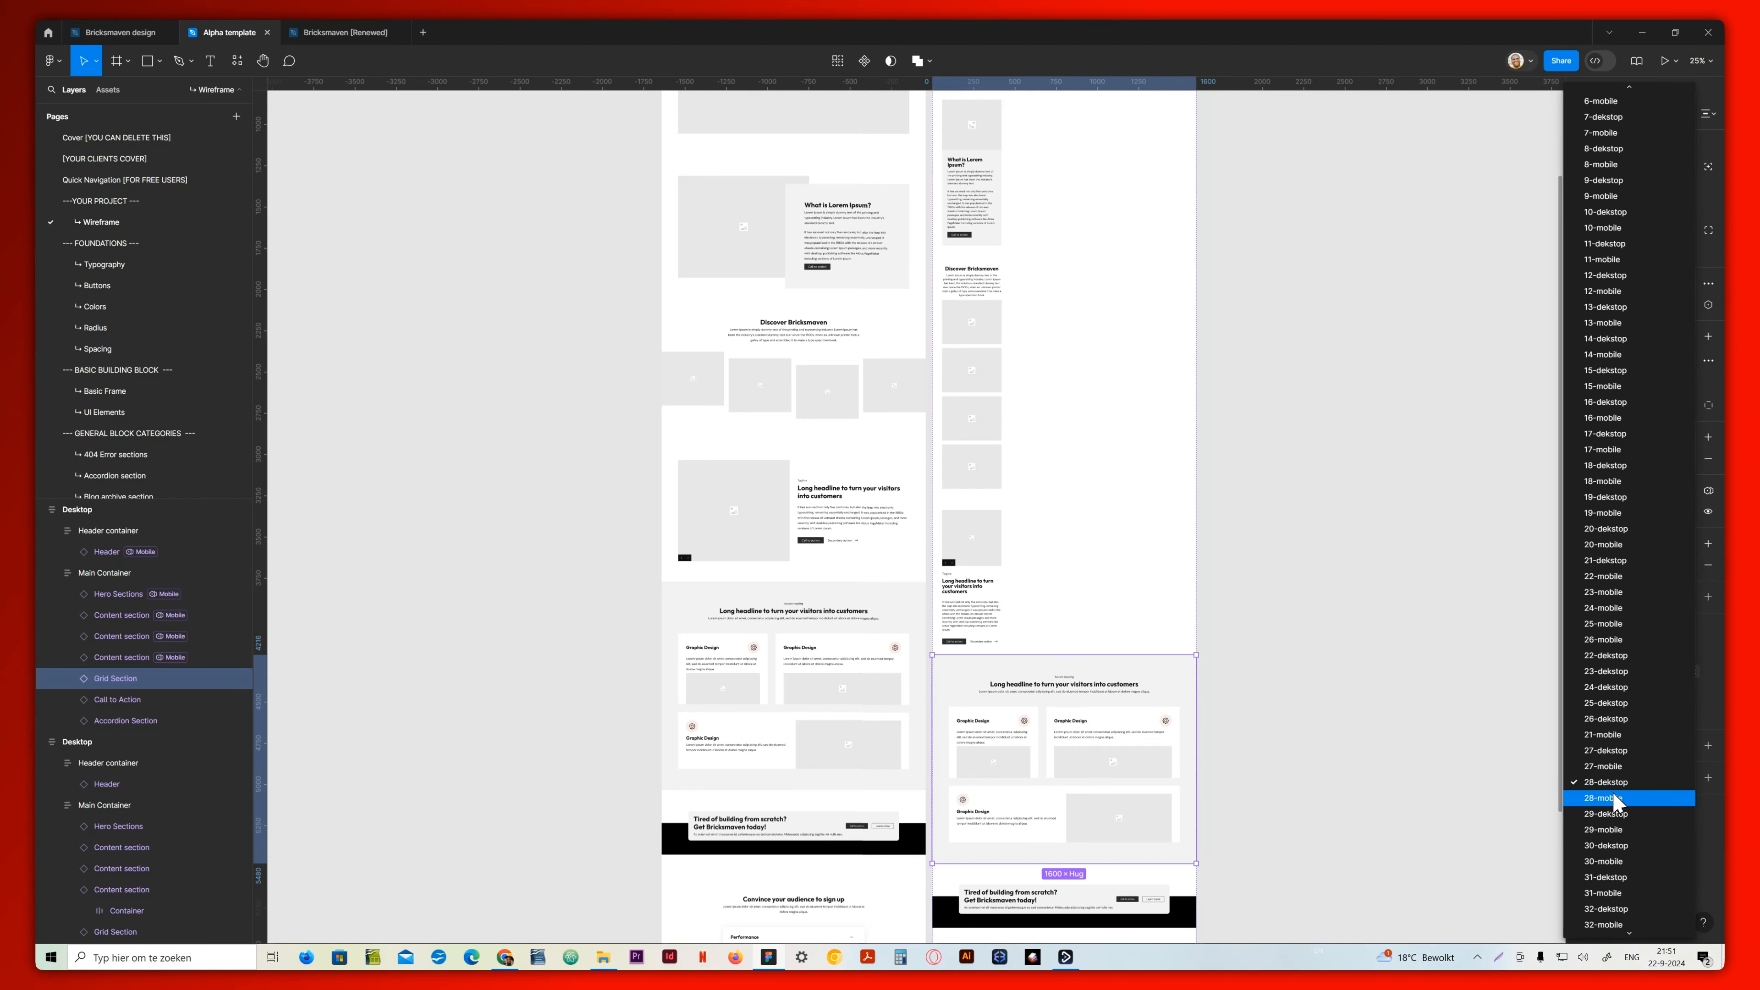
{"action": "left_click", "coordinate": [1619, 803]}
{"action": "scroll", "coordinate": [1005, 804], "scroll_direction": "down", "scroll_amount": 5}
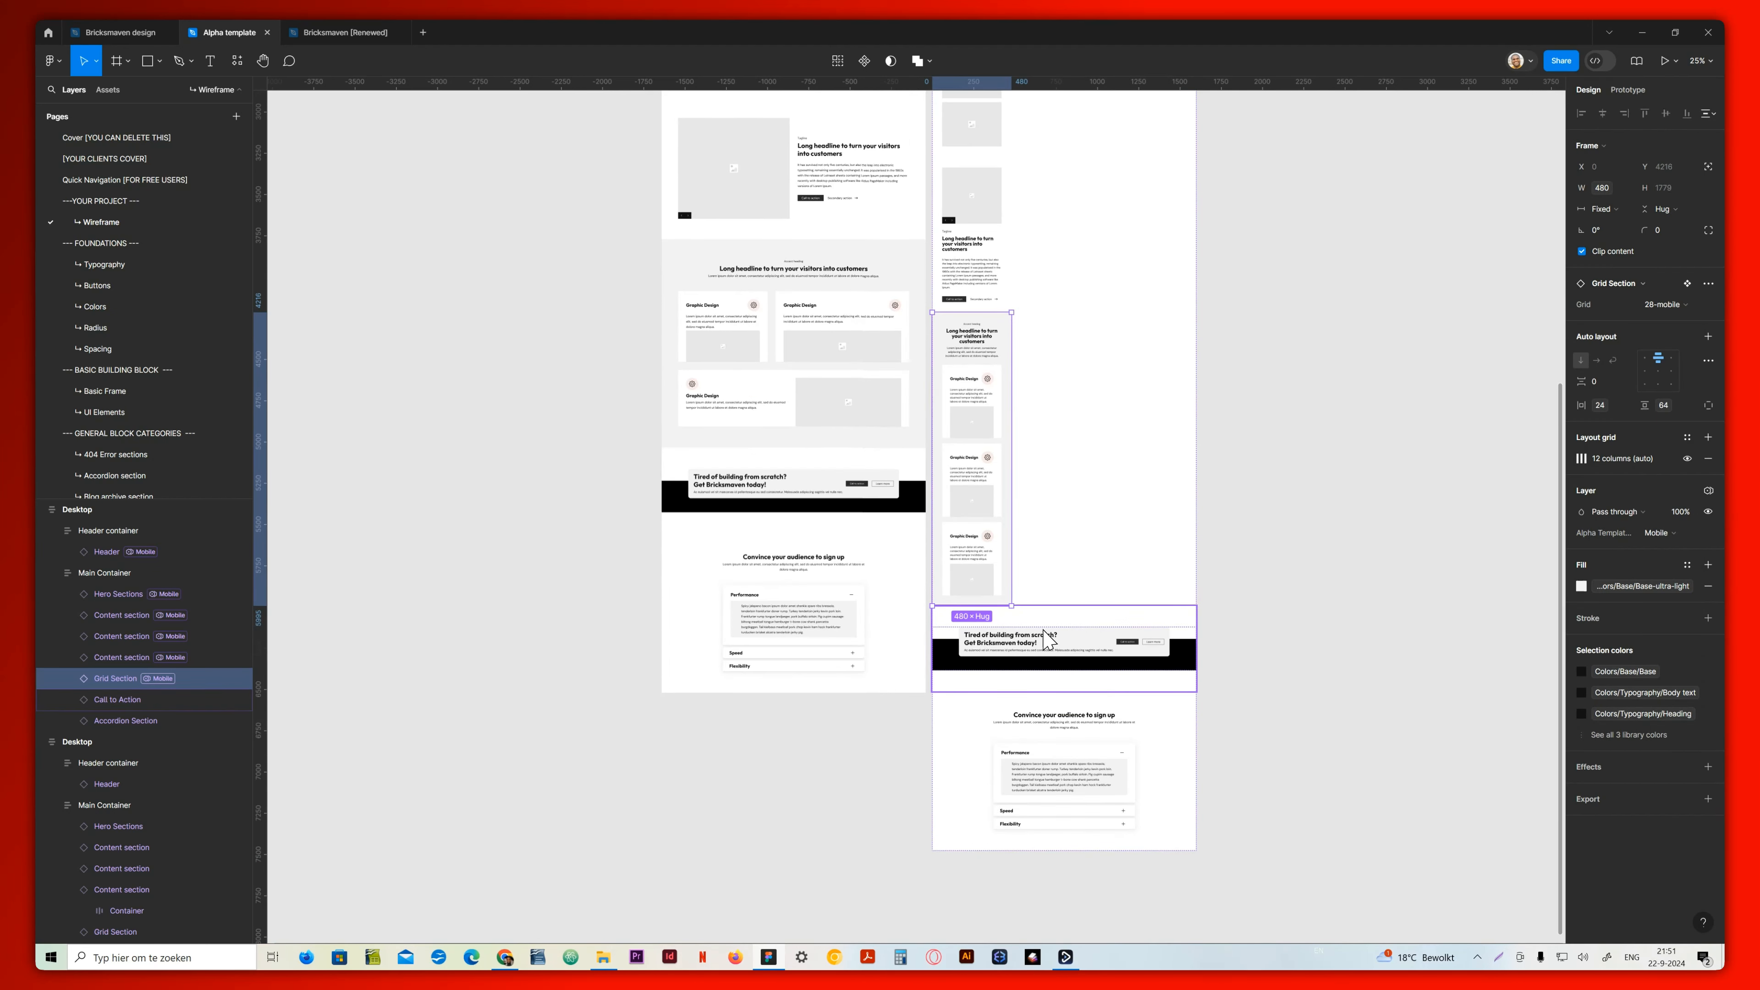
{"action": "left_click", "coordinate": [1182, 624]}
{"action": "left_click", "coordinate": [1677, 306]}
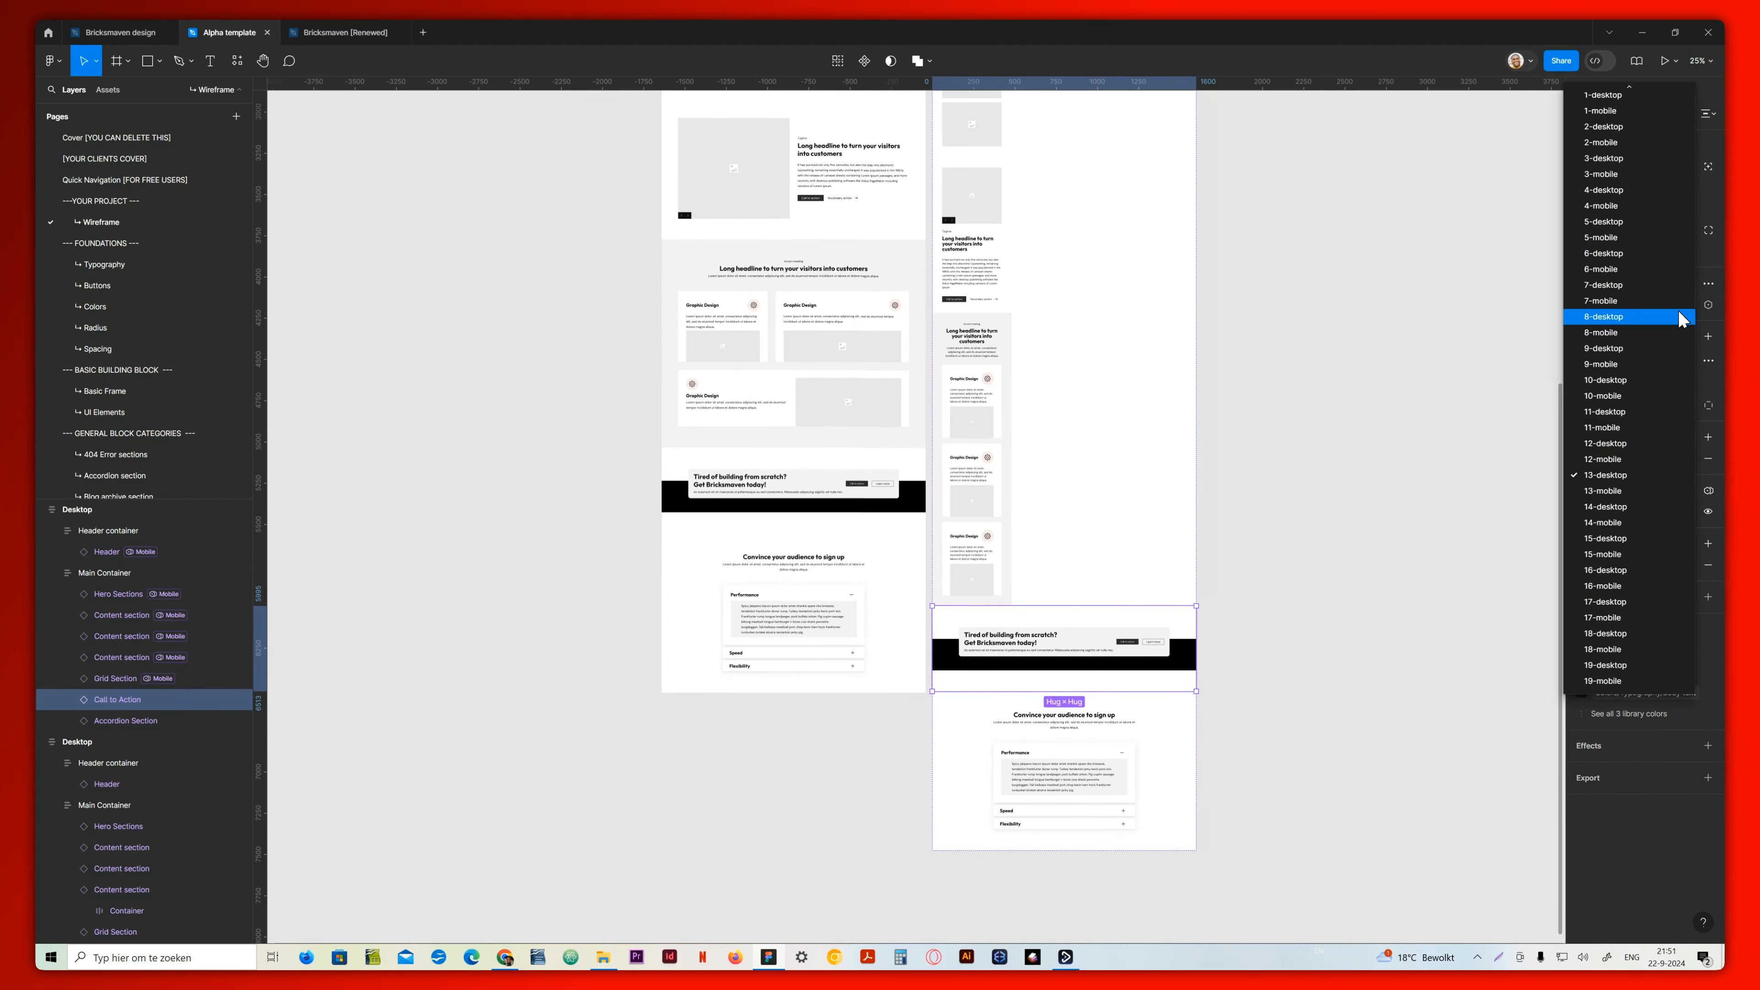
{"action": "left_click", "coordinate": [1611, 493]}
Switch the duplicate's accordion section to the 5-mobile variant
{"action": "left_click", "coordinate": [1185, 693]}
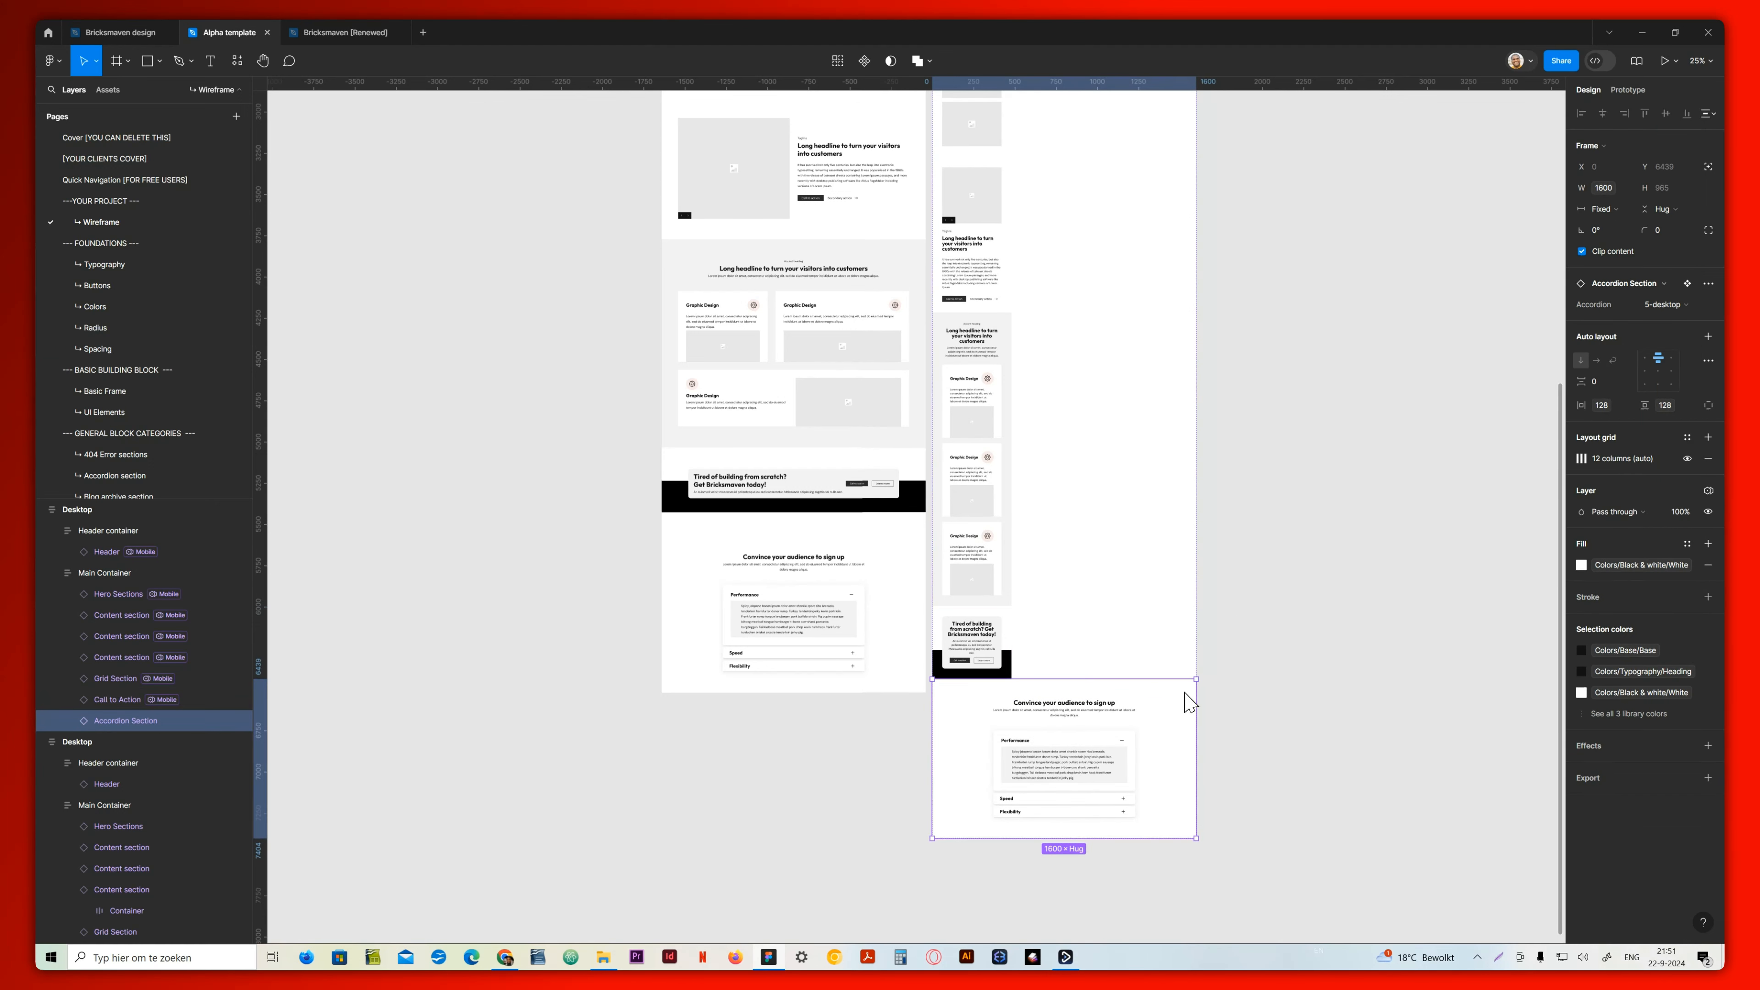
{"action": "left_click", "coordinate": [1678, 305]}
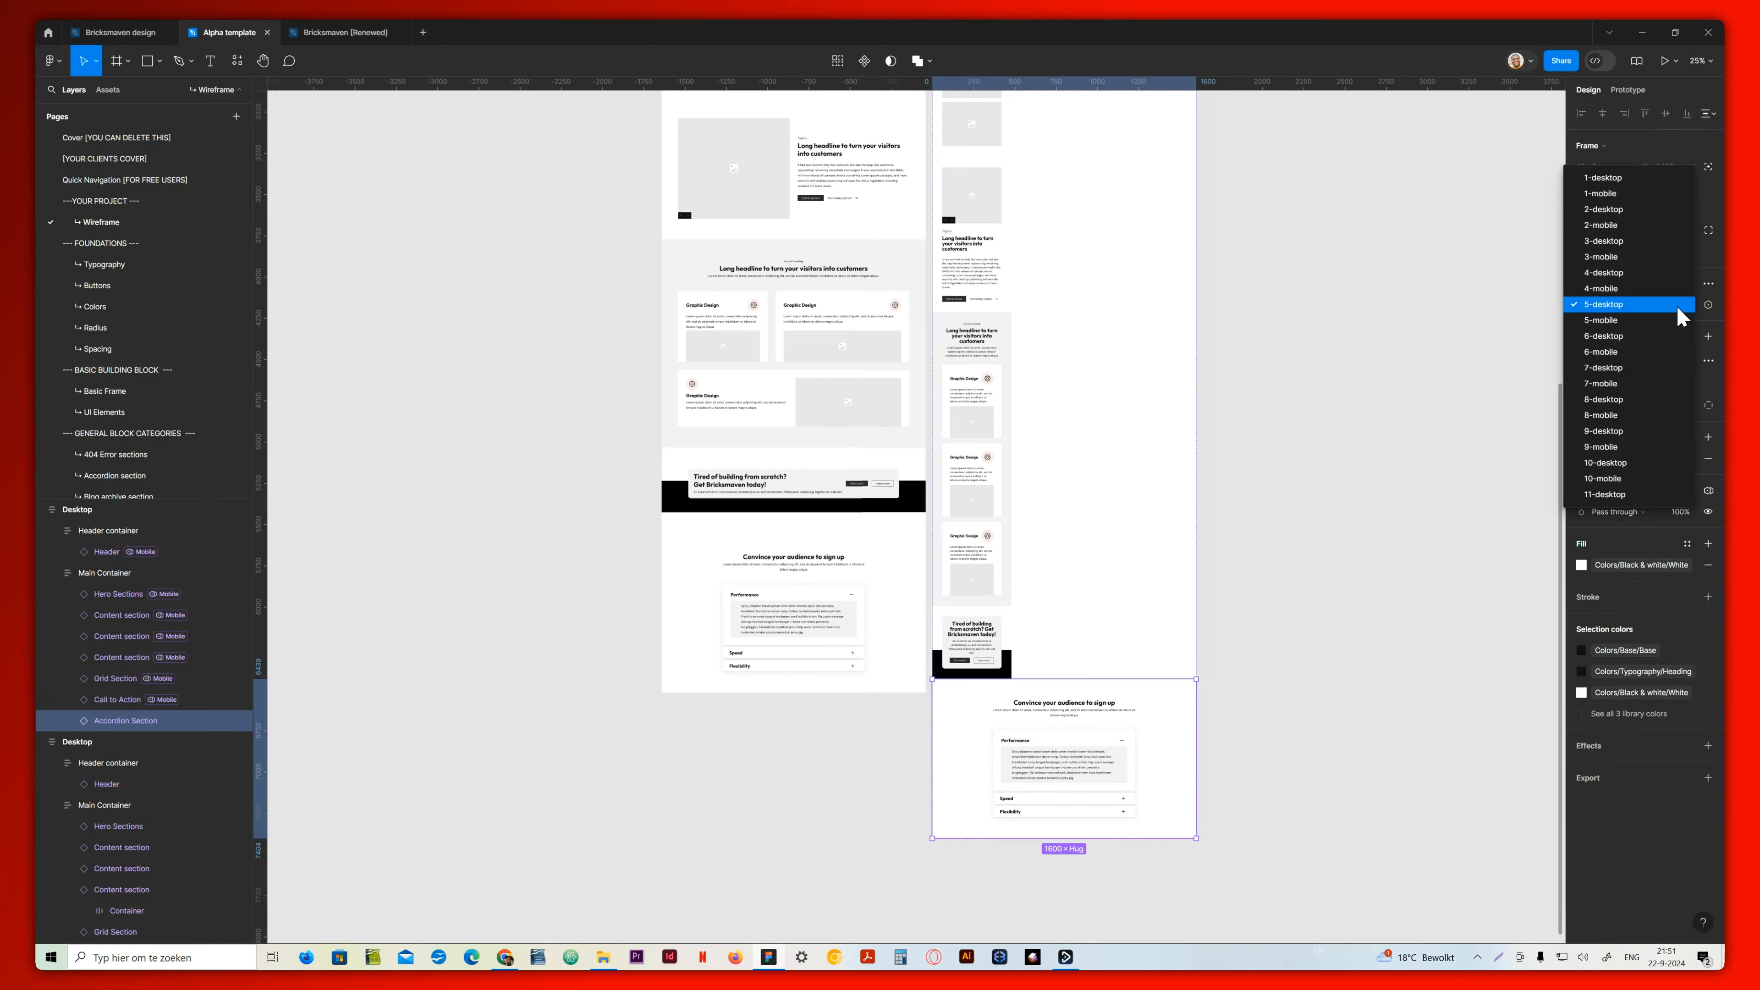
{"action": "left_click", "coordinate": [1614, 321]}
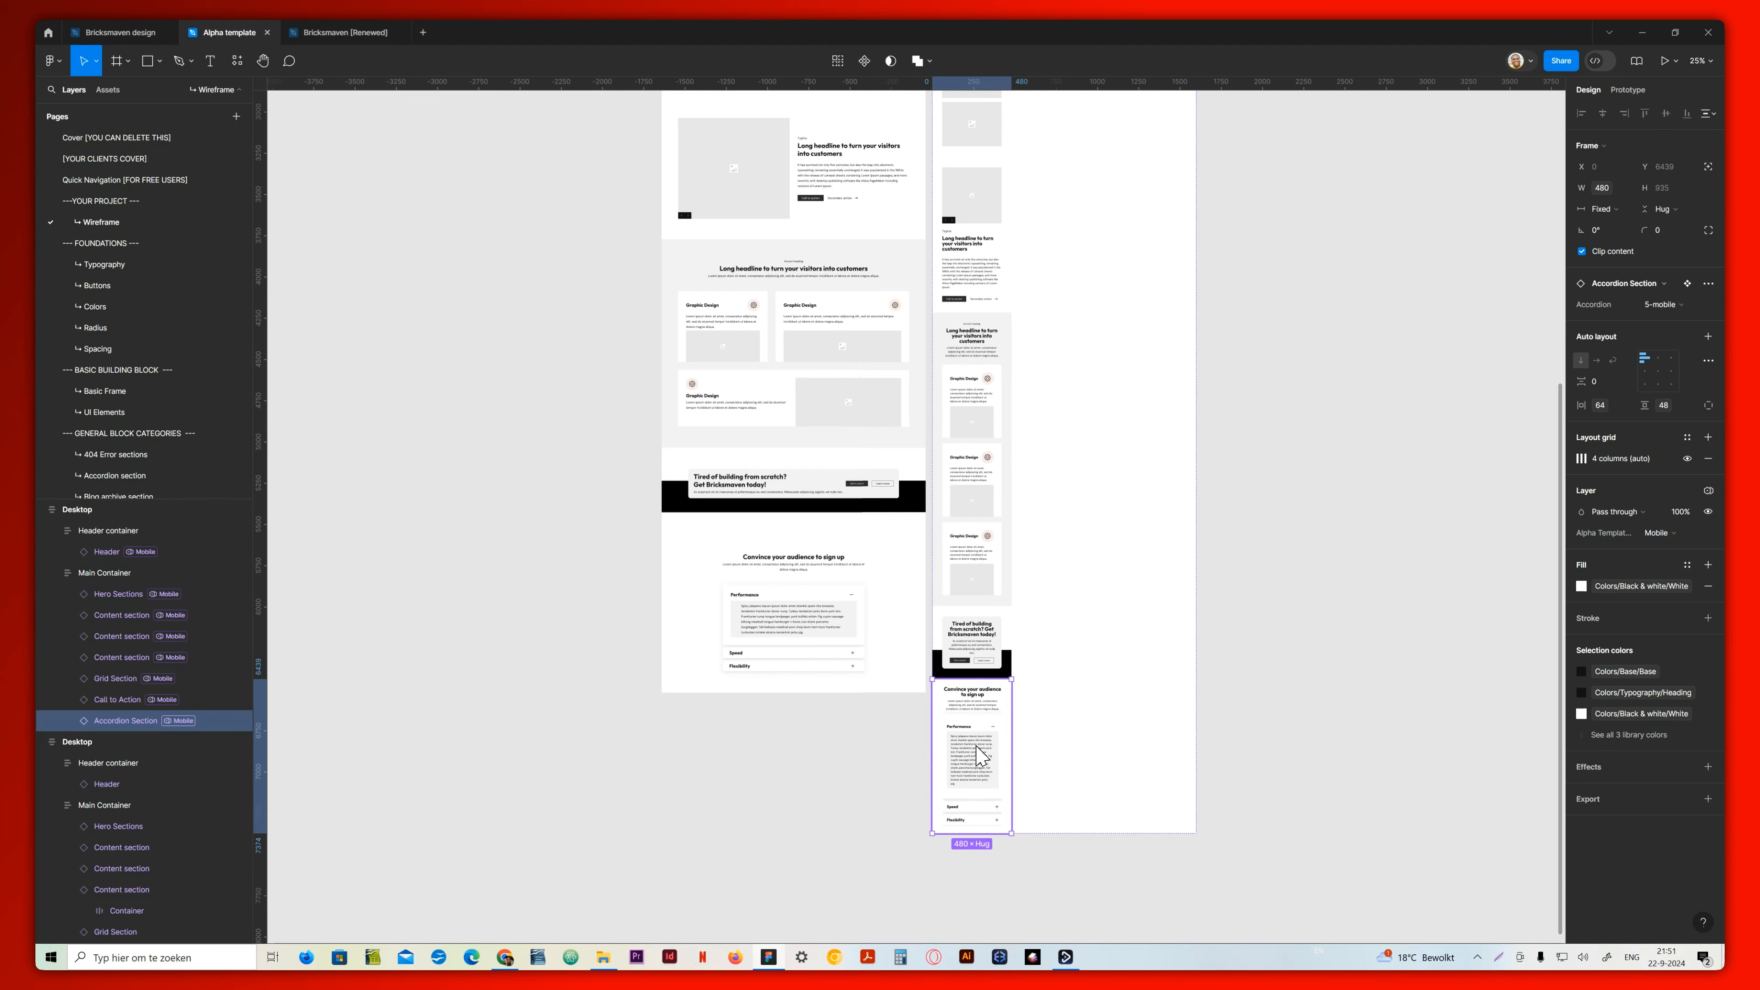
Rename the duplicated frame to Mobile
{"action": "scroll", "coordinate": [977, 752], "scroll_direction": "up", "scroll_amount": 15}
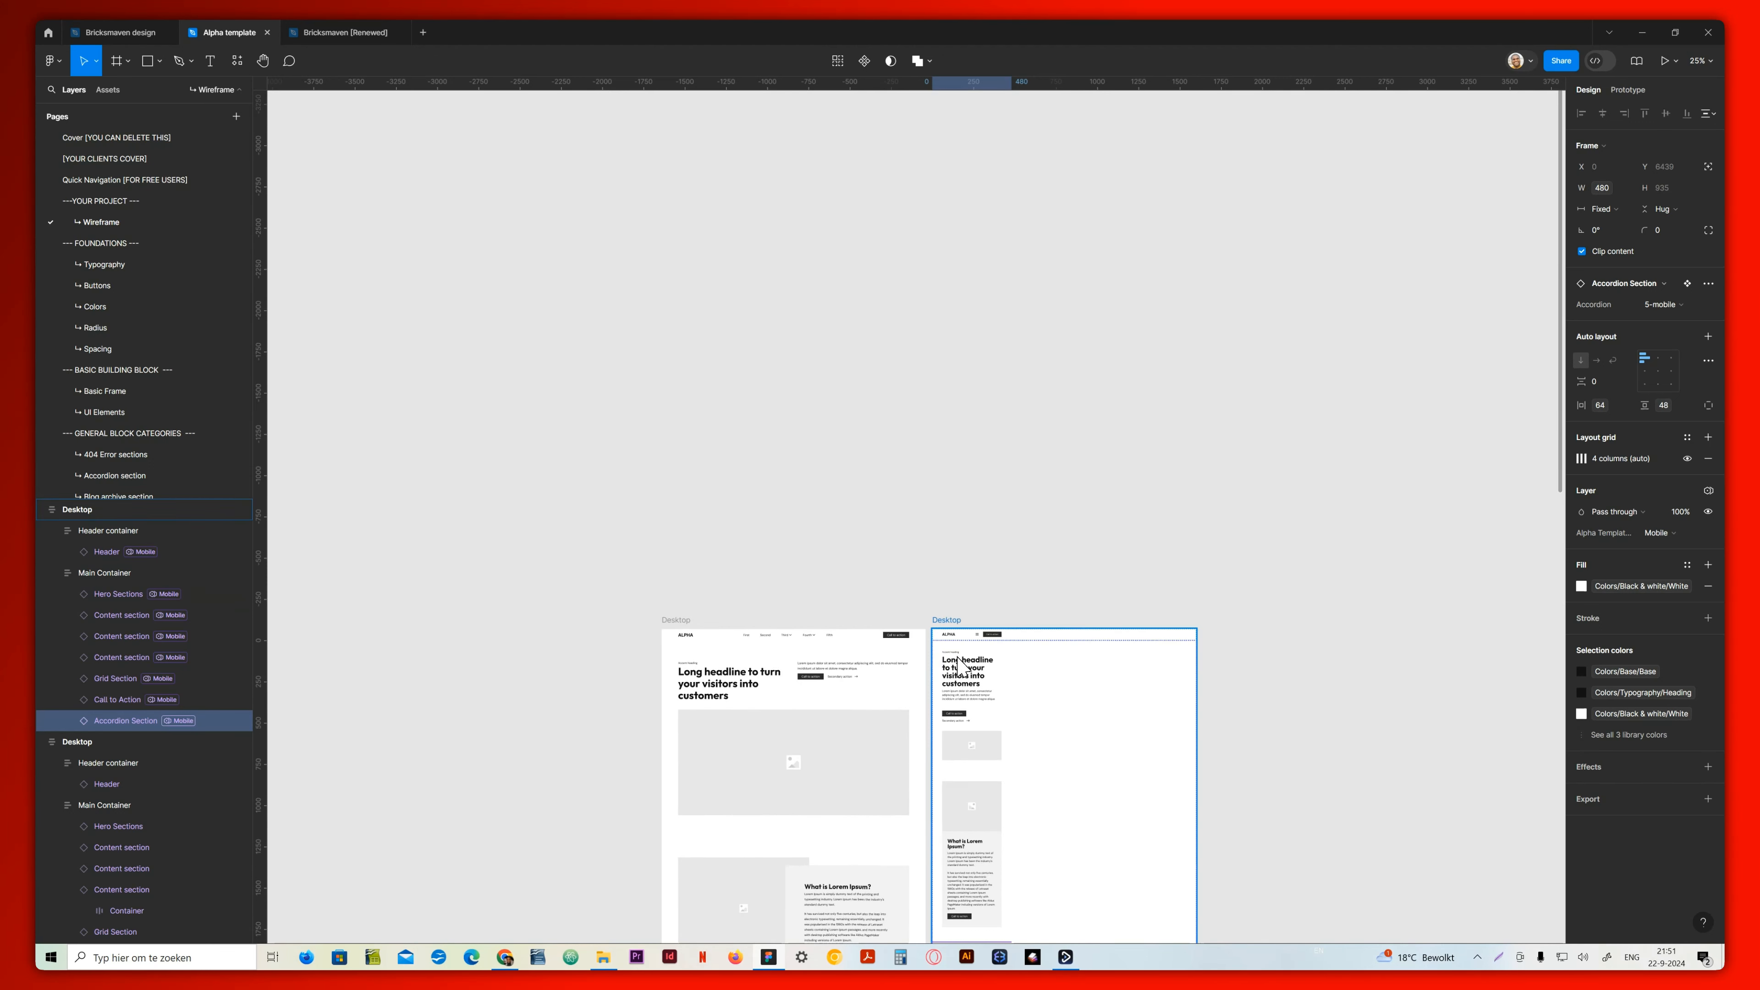
{"action": "left_click", "coordinate": [958, 622]}
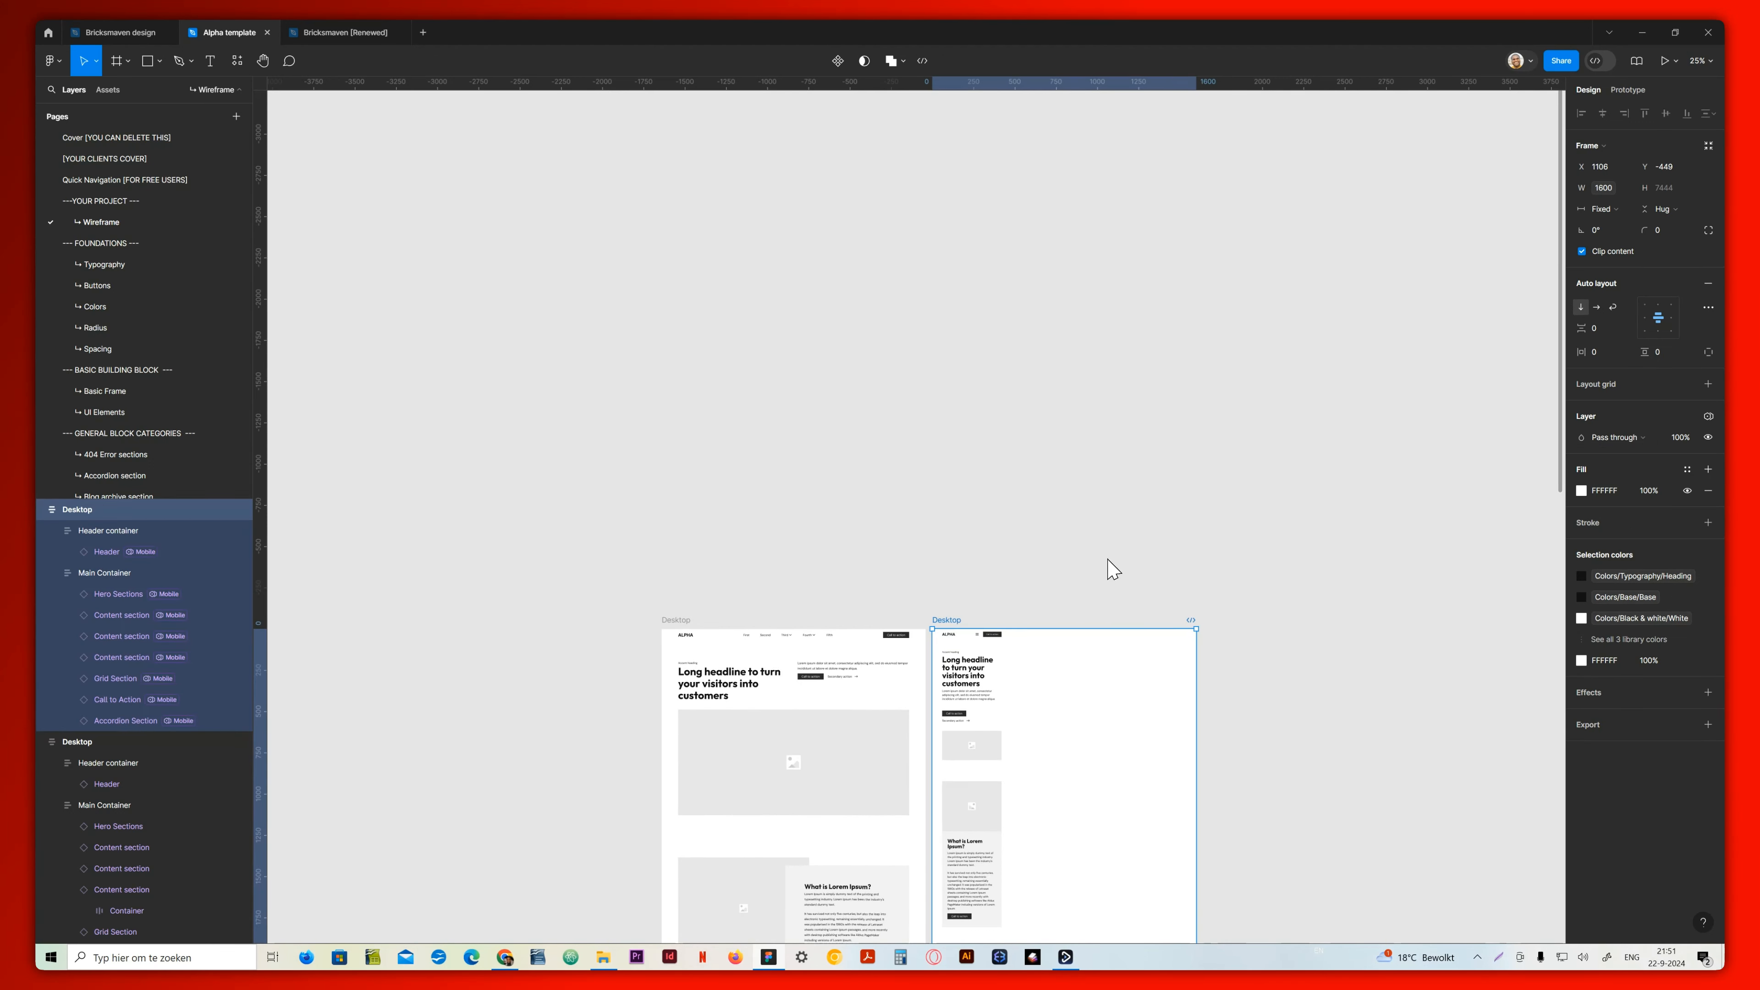
{"action": "scroll", "coordinate": [1023, 607], "scroll_direction": "down", "scroll_amount": 3}
{"action": "scroll", "coordinate": [839, 614], "scroll_direction": "down", "scroll_amount": 15}
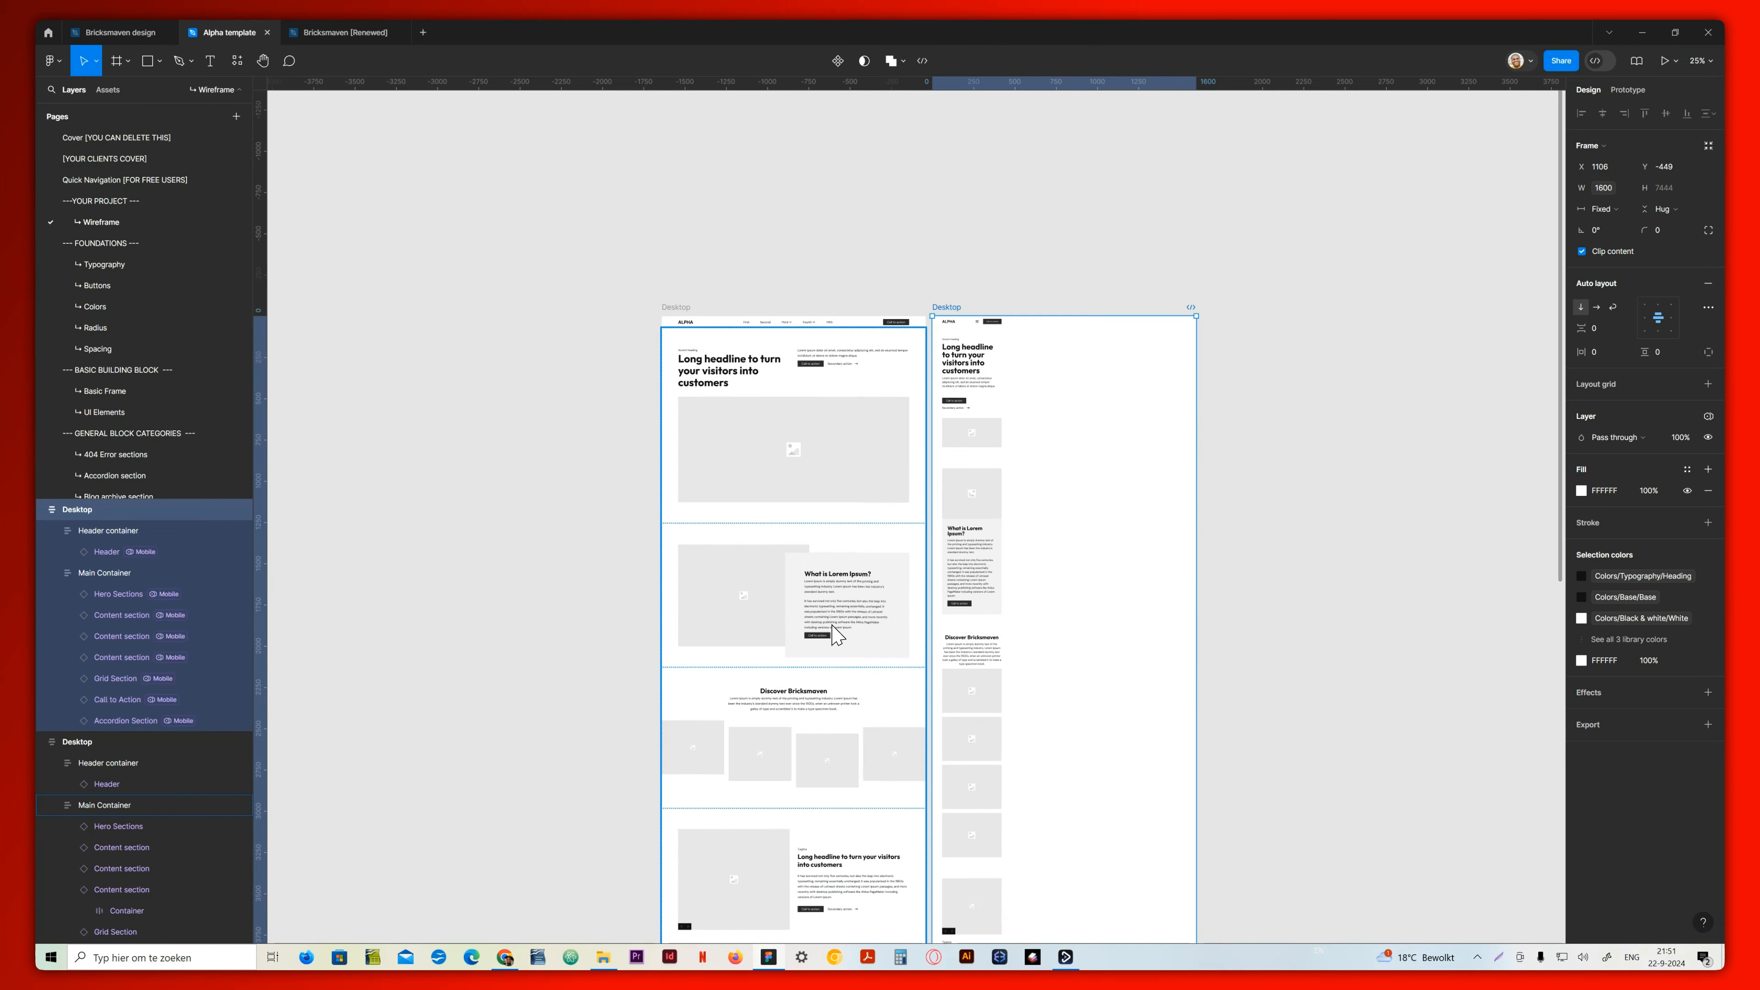
{"action": "scroll", "coordinate": [717, 701], "scroll_direction": "up", "scroll_amount": 16}
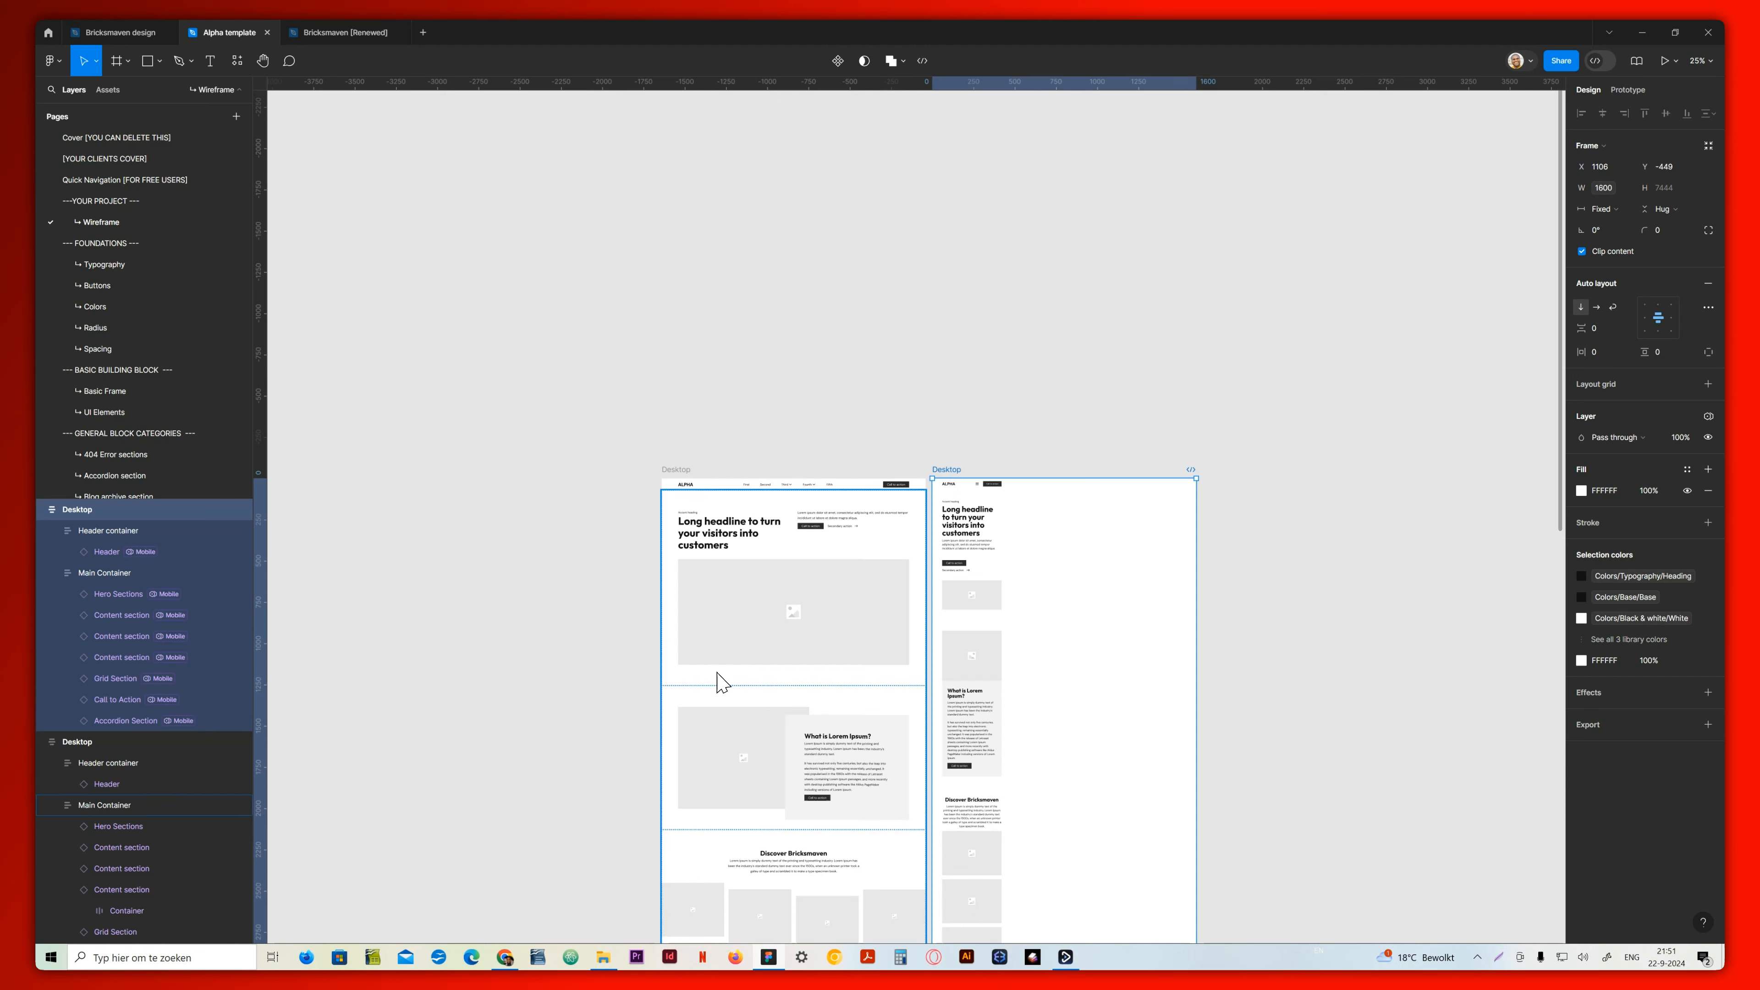
{"action": "scroll", "coordinate": [764, 557], "scroll_direction": "down", "scroll_amount": 3}
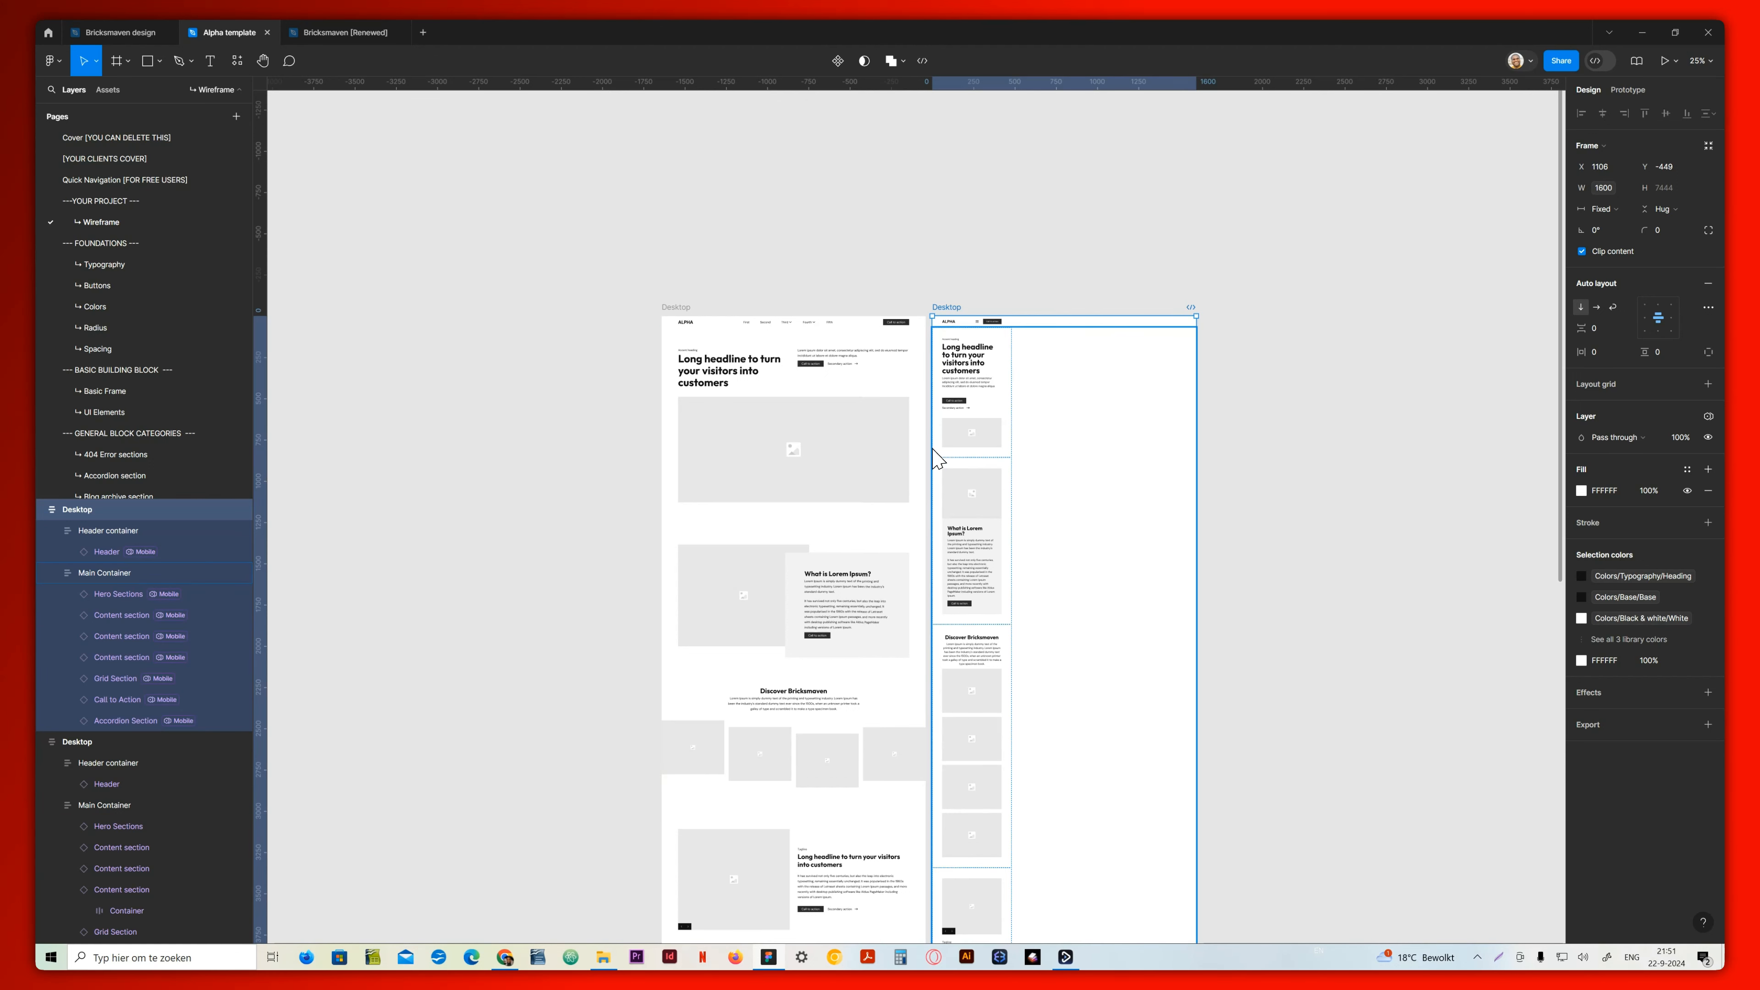
{"action": "double_click", "coordinate": [949, 308]}
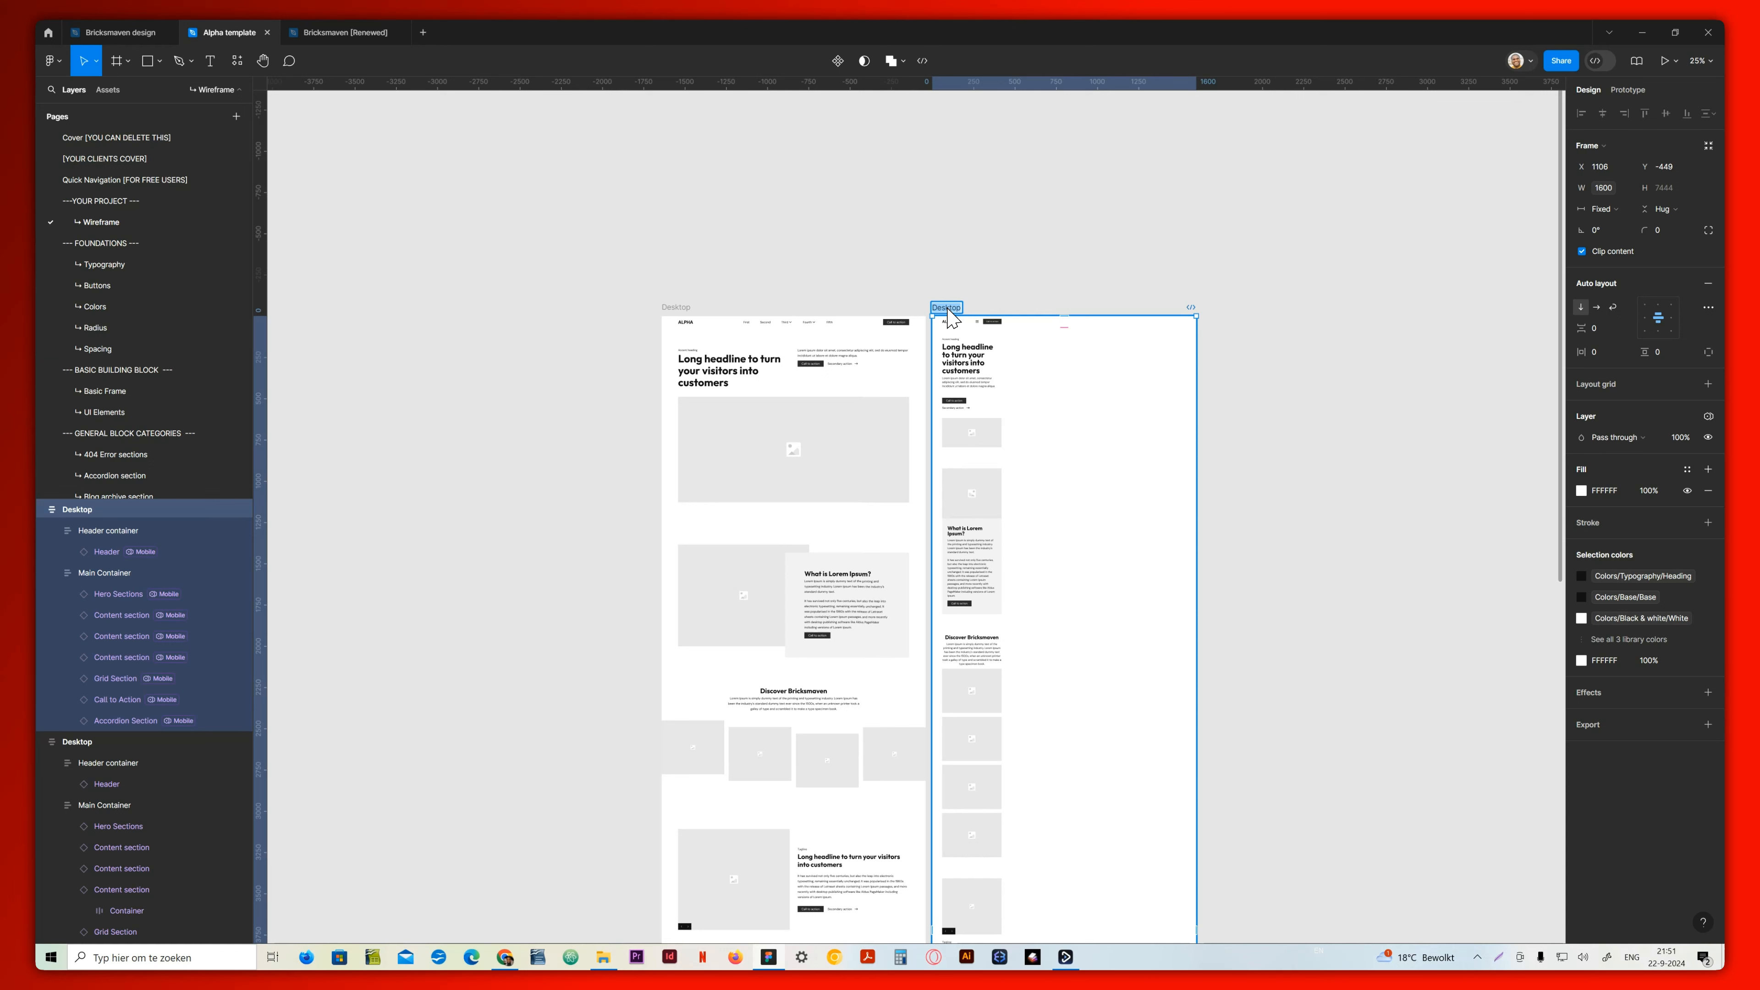
{"action": "type", "text": "Mobile"}
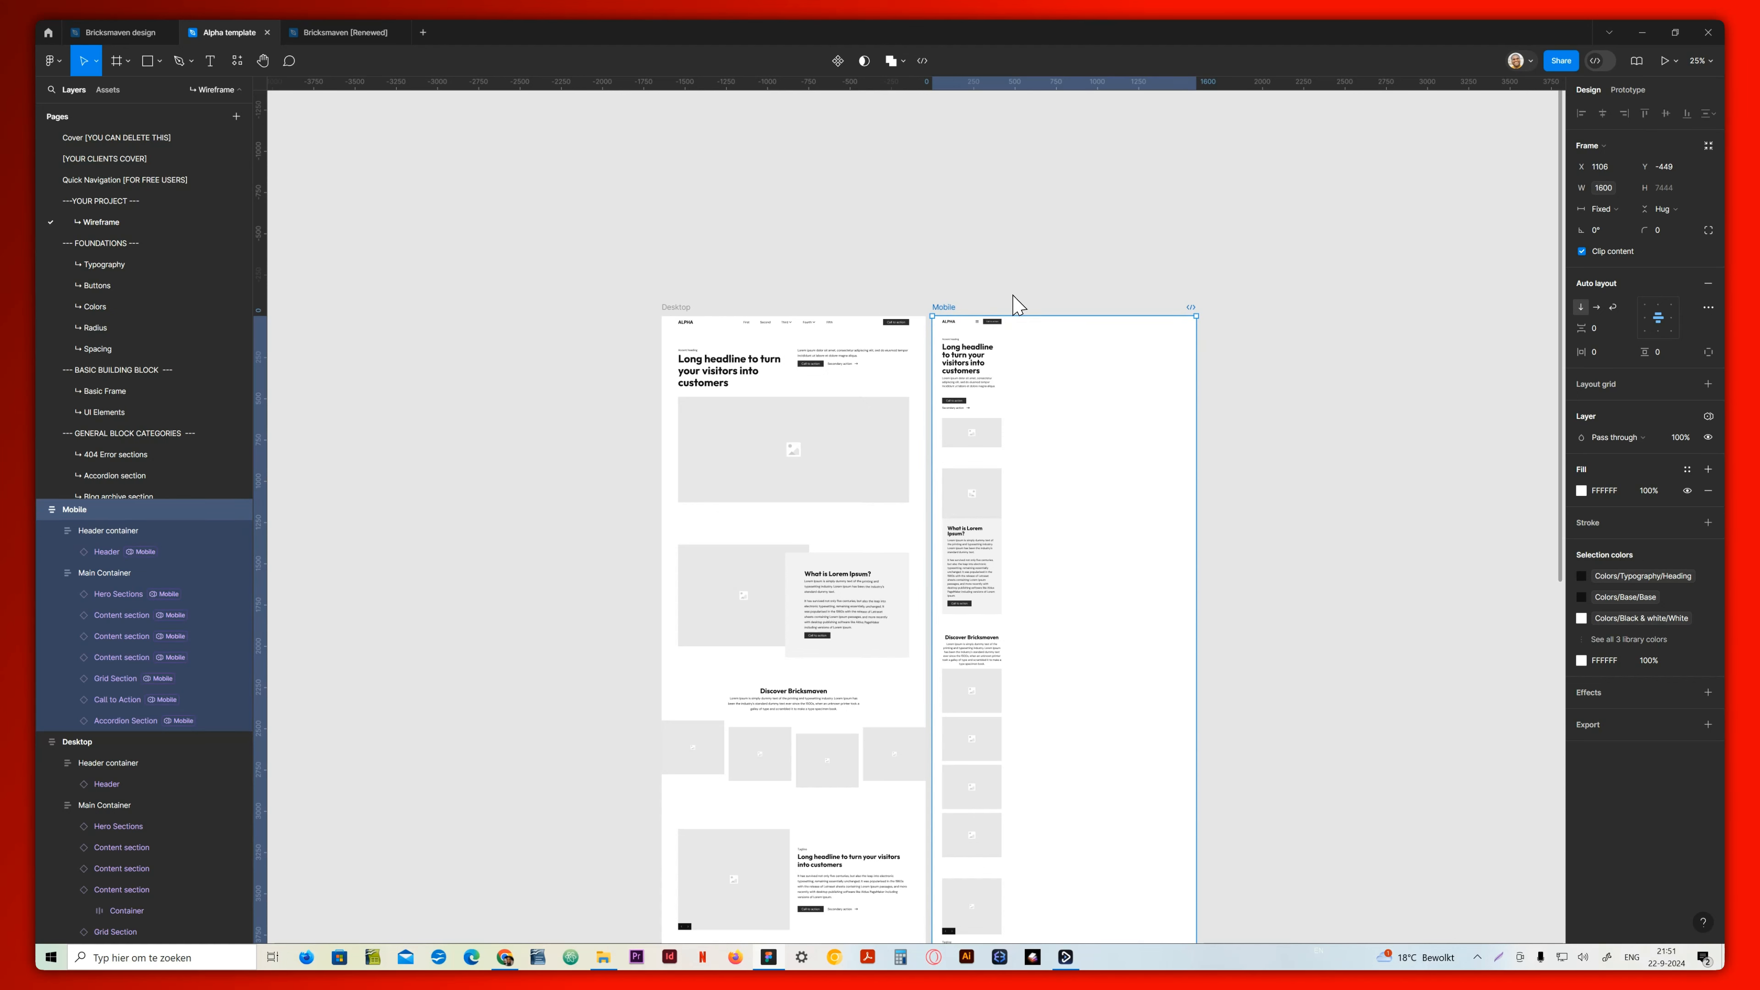
Set the Mobile frame's Alpha Template Variables mode to Mobile
{"action": "left_click", "coordinate": [1709, 416]}
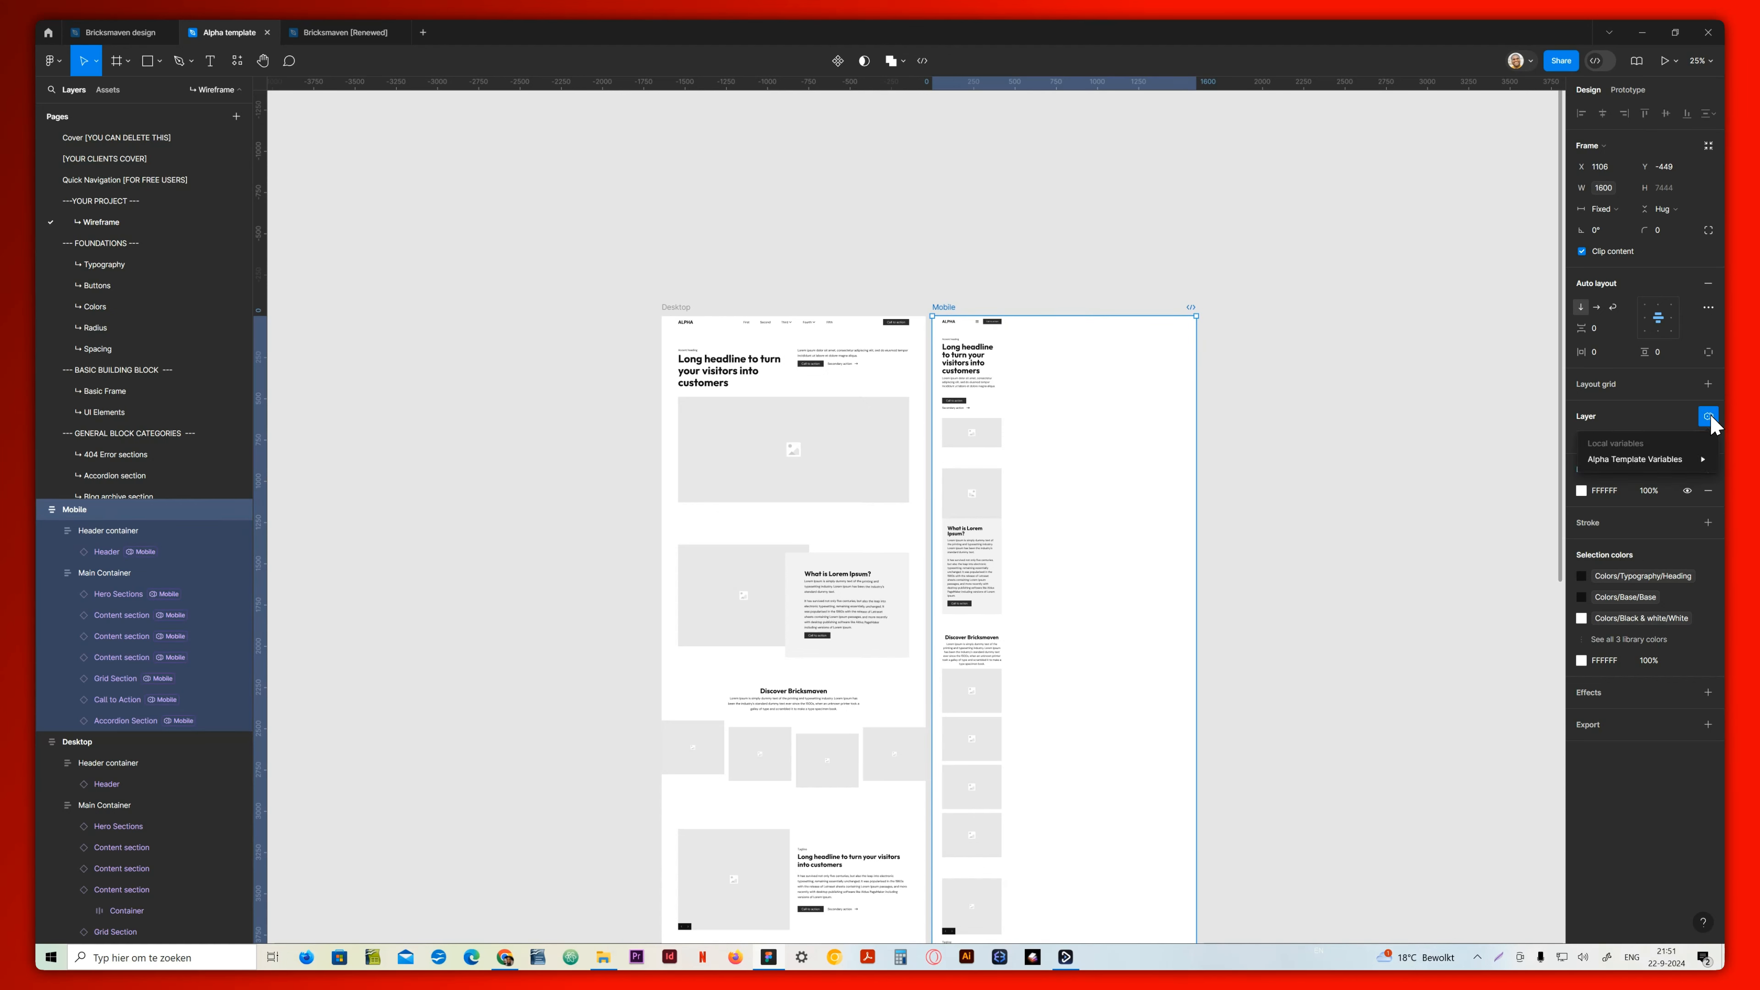
{"action": "mouse_move", "coordinate": [1677, 459]}
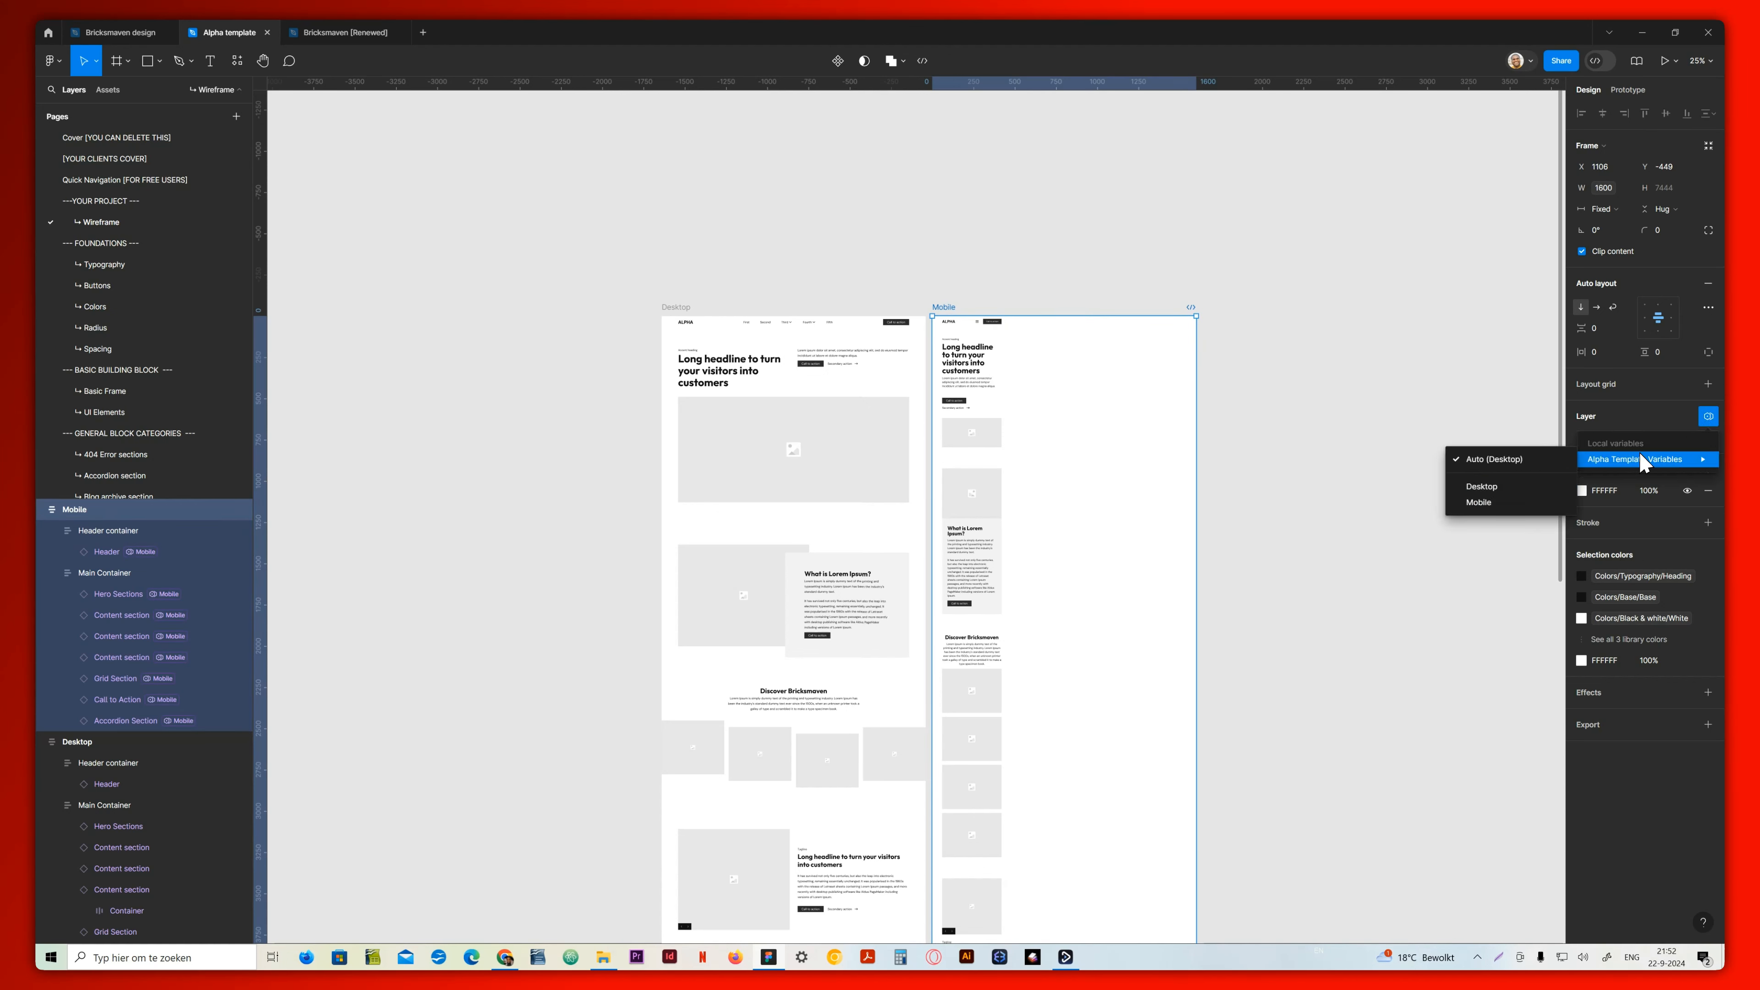
{"action": "left_click", "coordinate": [1485, 504]}
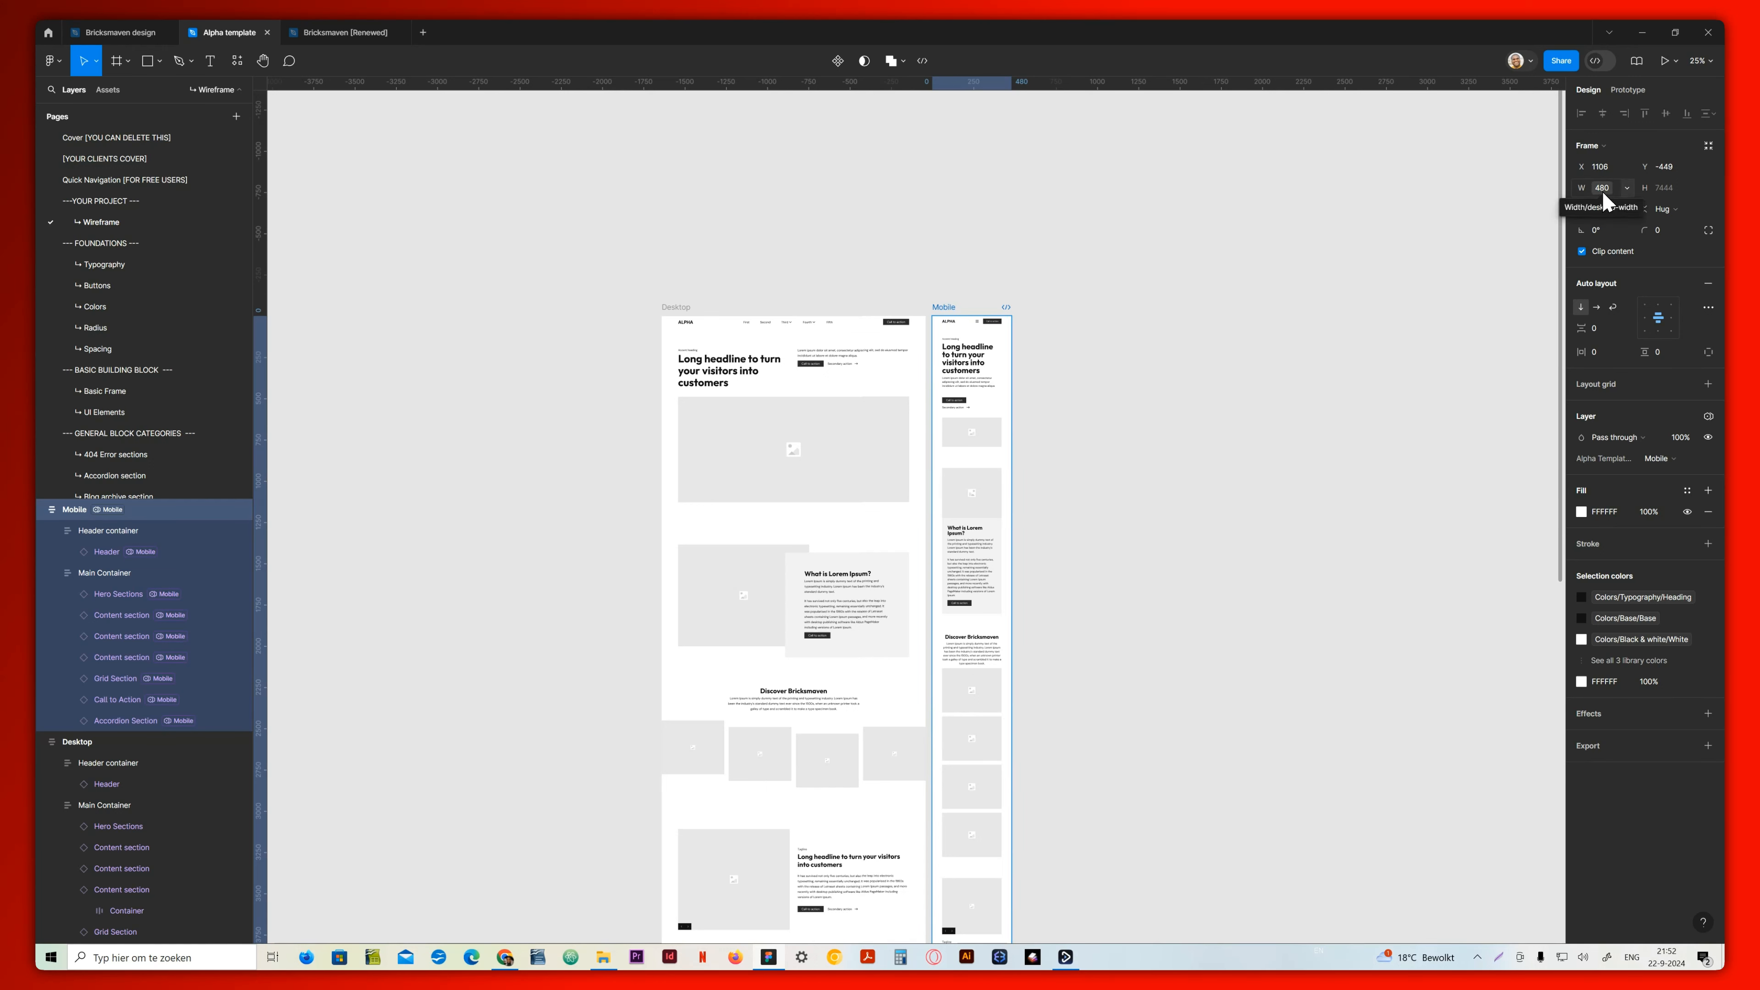
Switch the Mobile frame's Alpha Template Variables mode to Desktop and back to Mobile to compare the frame widths
{"action": "left_click", "coordinate": [1708, 421]}
{"action": "left_click", "coordinate": [1574, 485]}
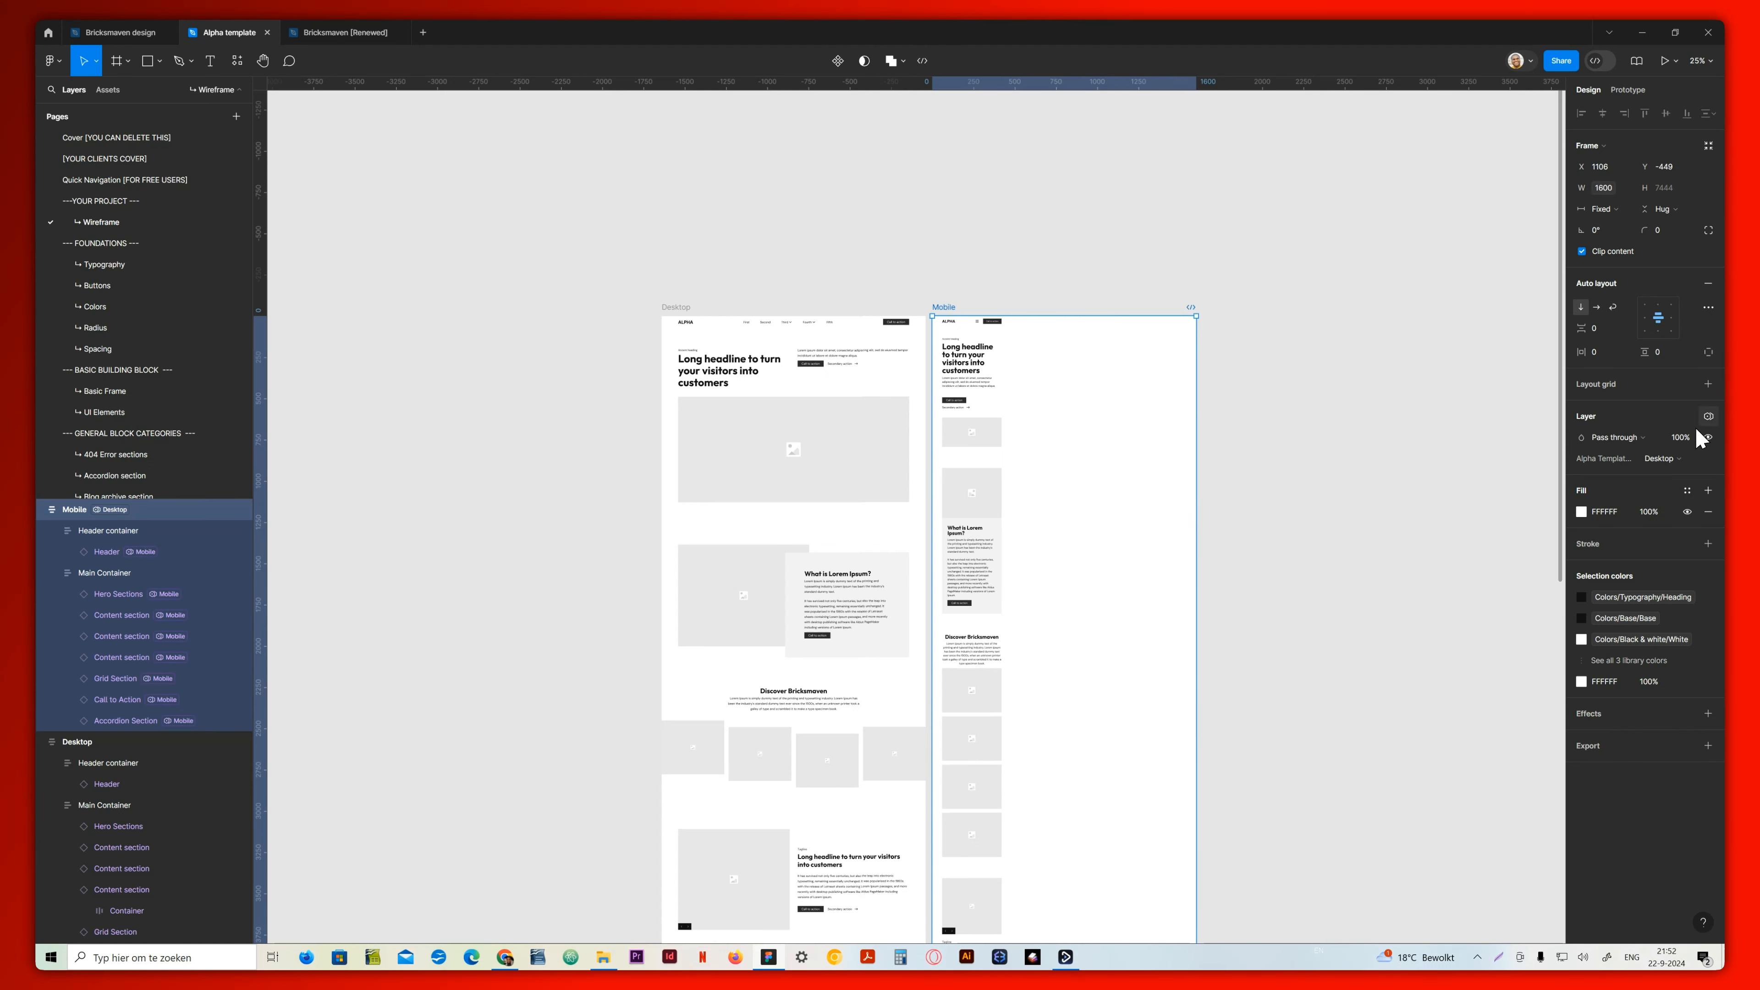
{"action": "left_click", "coordinate": [1709, 416]}
{"action": "mouse_move", "coordinate": [1691, 459]}
{"action": "left_click", "coordinate": [1473, 504]}
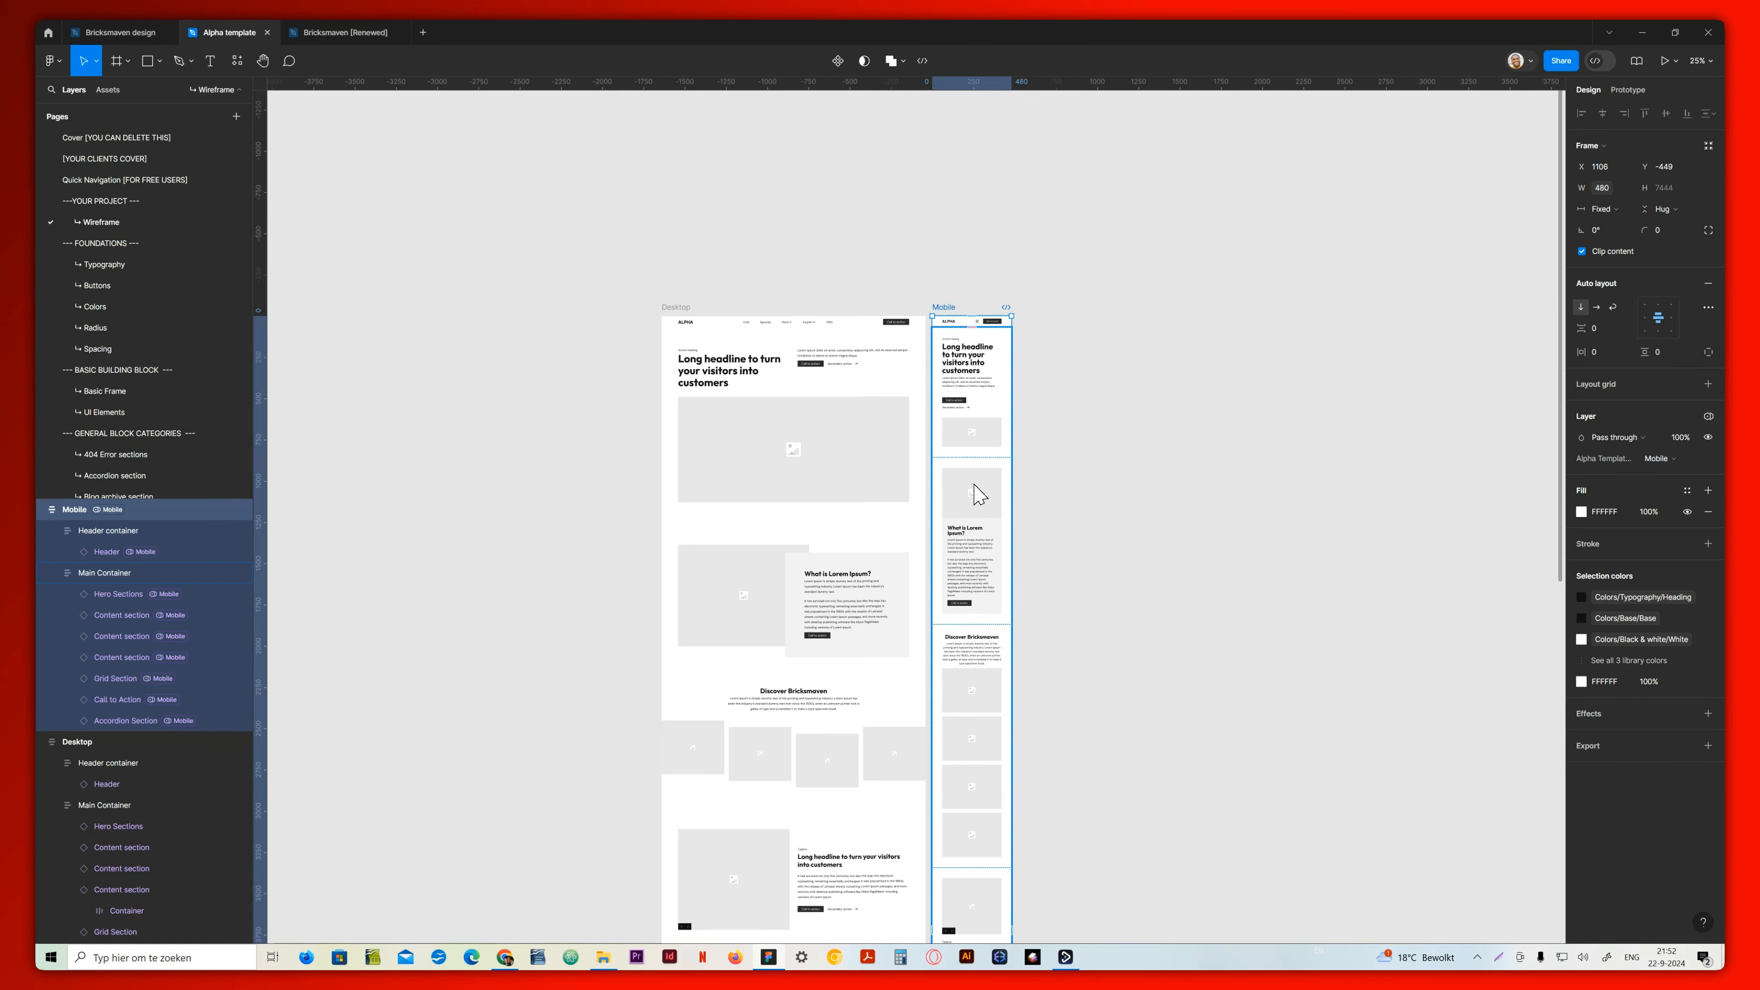
Compare the Desktop and Mobile frames side by side along their length and clear the selection
{"action": "scroll", "coordinate": [981, 494], "scroll_direction": "down", "scroll_amount": 10}
{"action": "scroll", "coordinate": [969, 692], "scroll_direction": "up", "scroll_amount": 10}
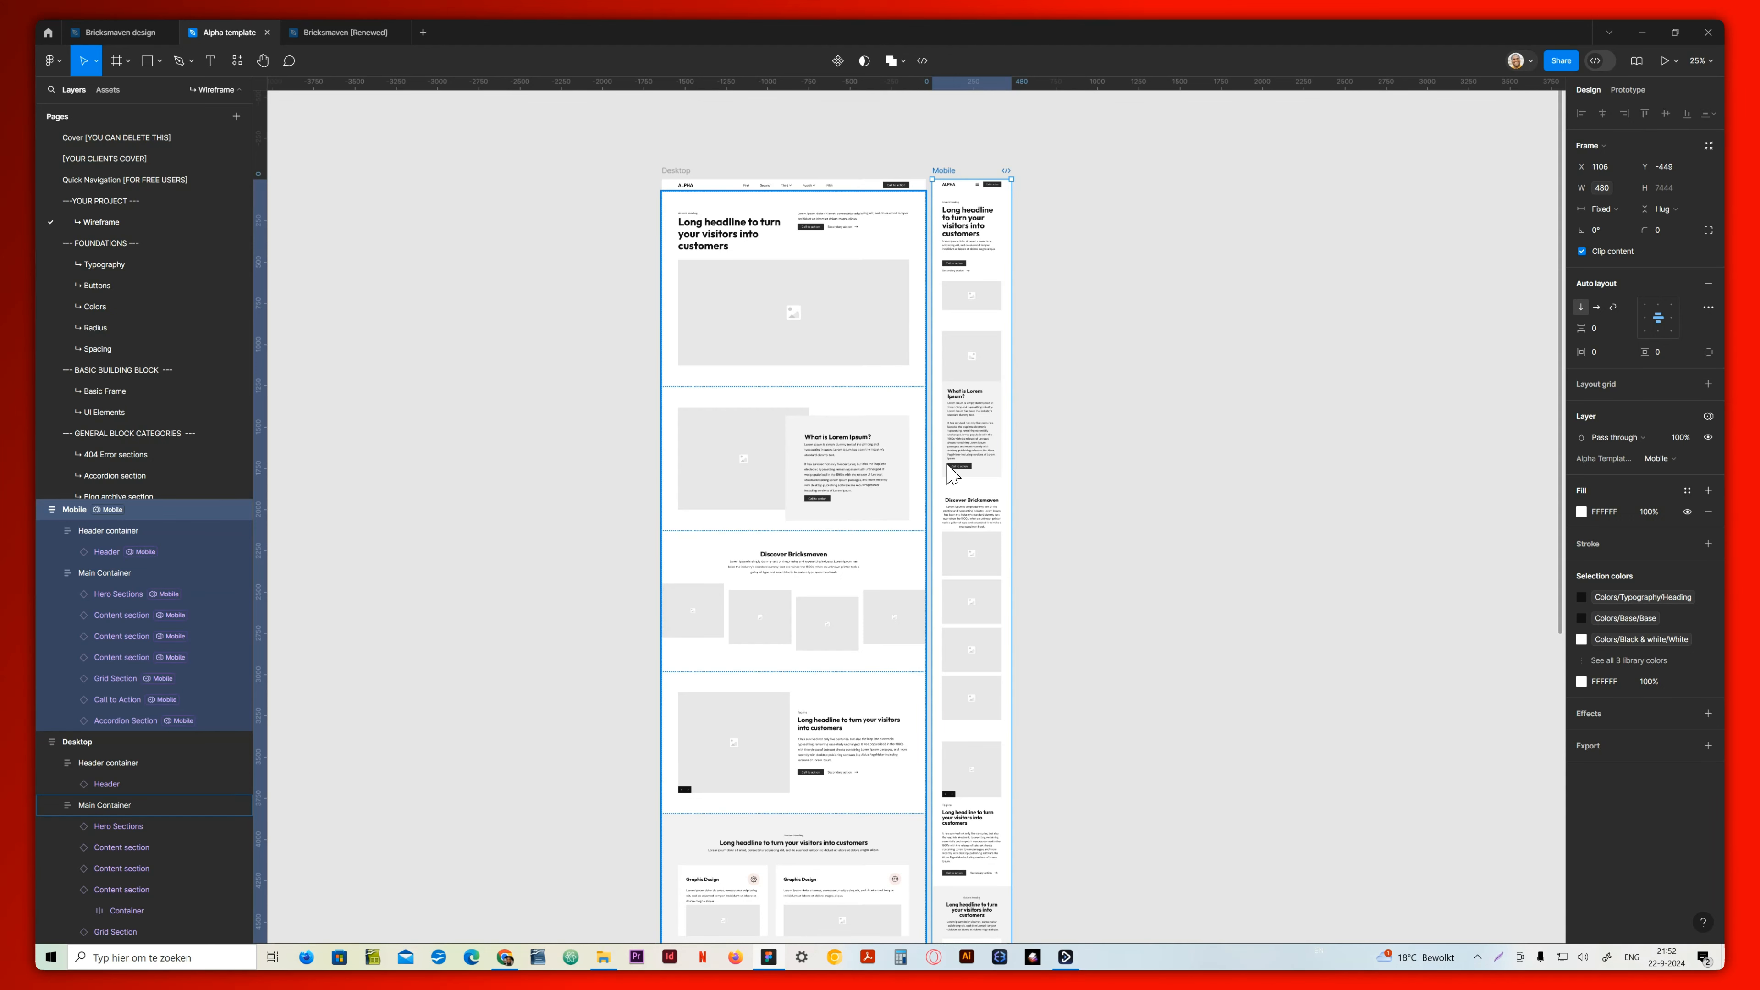
{"action": "scroll", "coordinate": [908, 606], "scroll_direction": "down", "scroll_amount": 2}
{"action": "left_click", "coordinate": [1099, 538]}
{"action": "scroll", "coordinate": [1101, 536], "scroll_direction": "up", "scroll_amount": 5}
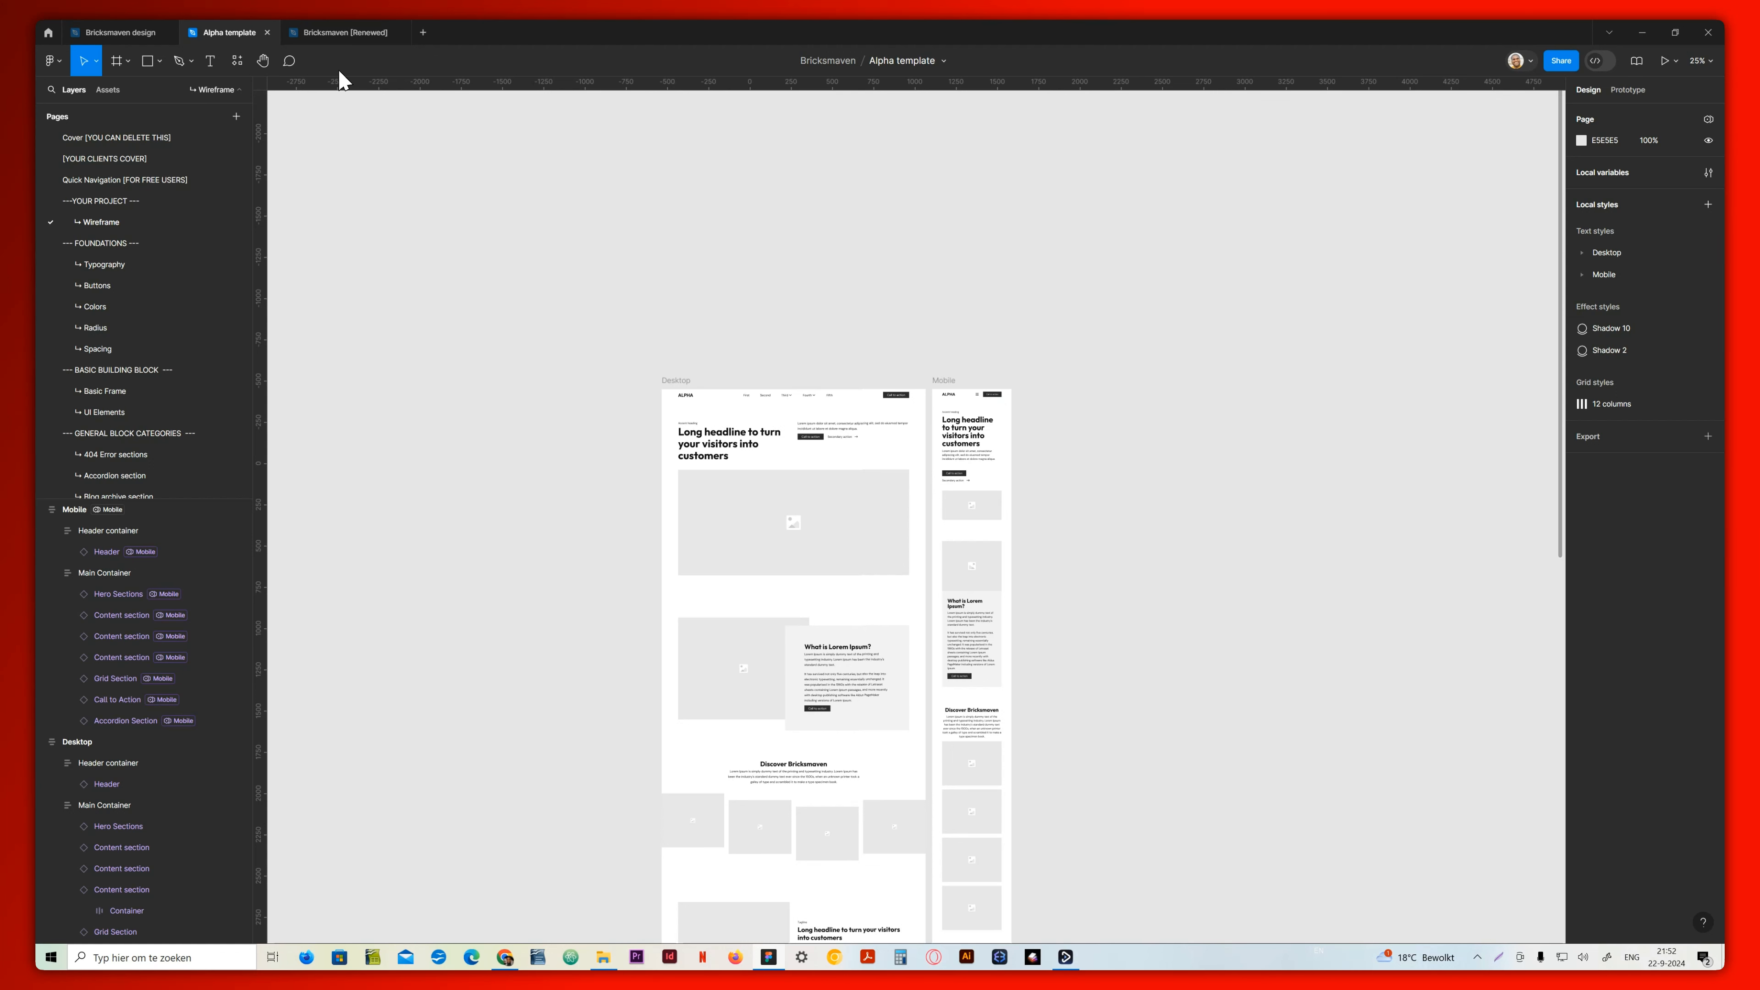
Switch to the Bricksmaven [Renewed] file and review the Figma page wireframe from its hero section to the frequently asked questions
{"action": "left_click", "coordinate": [330, 33]}
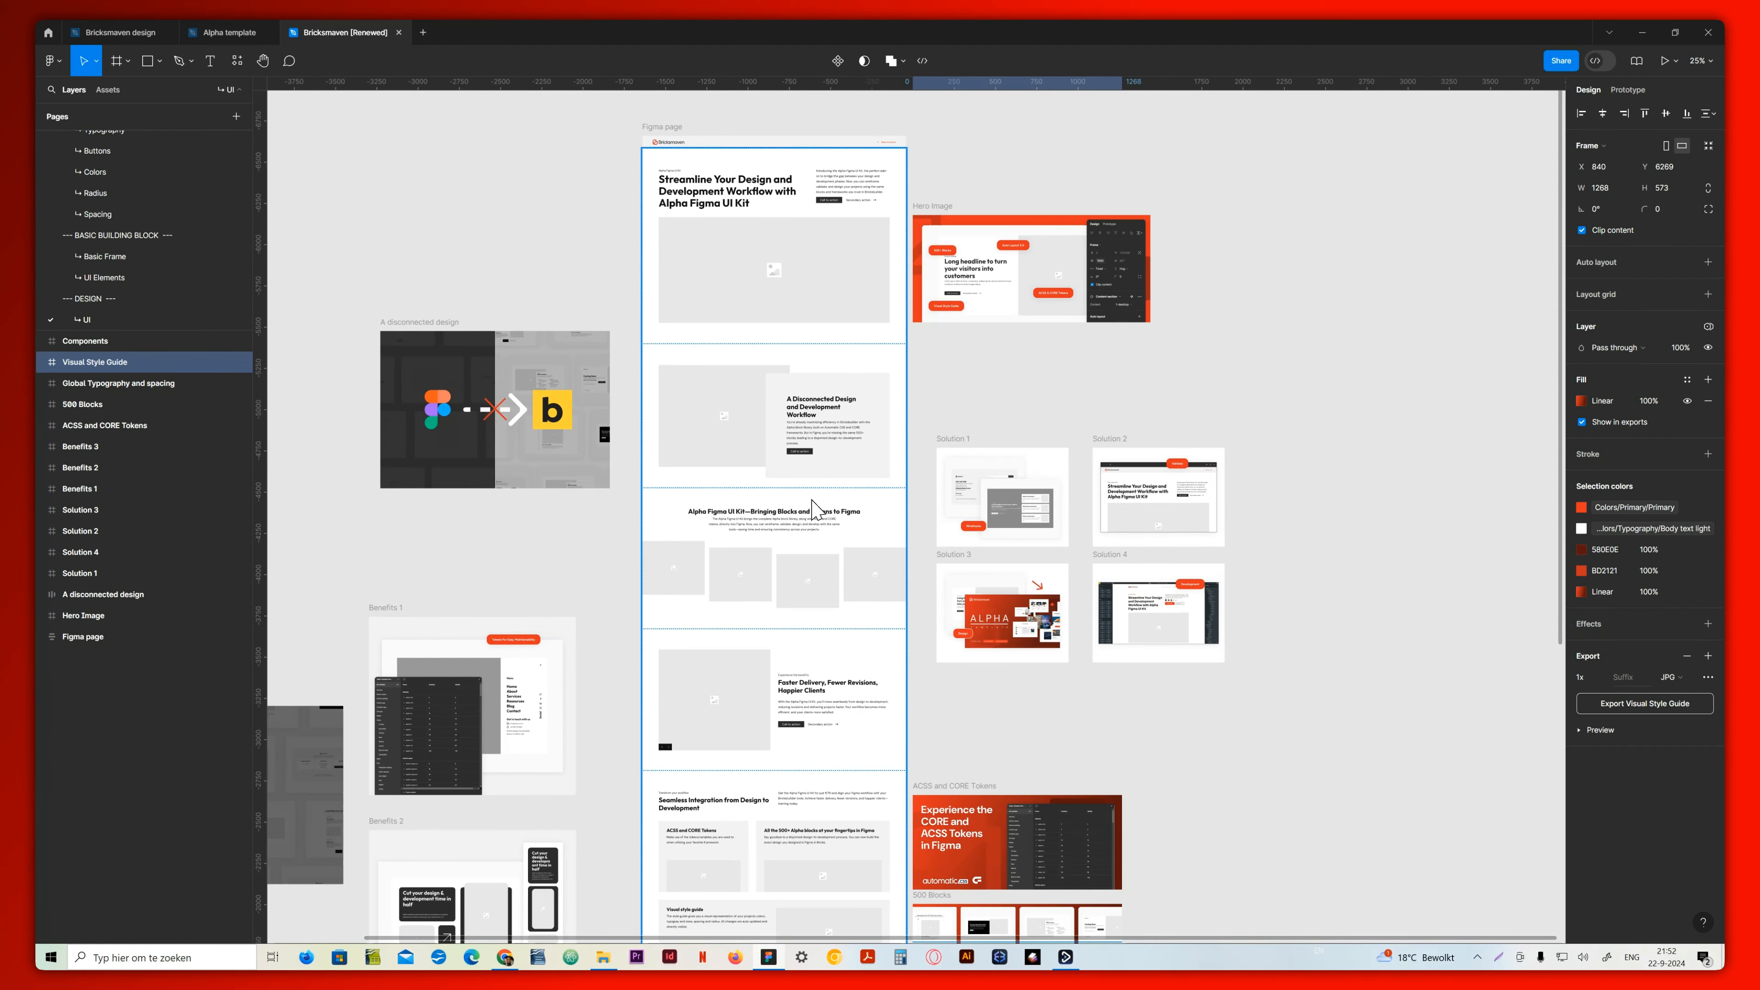
{"action": "scroll", "coordinate": [817, 510], "scroll_direction": "up", "scroll_amount": 5}
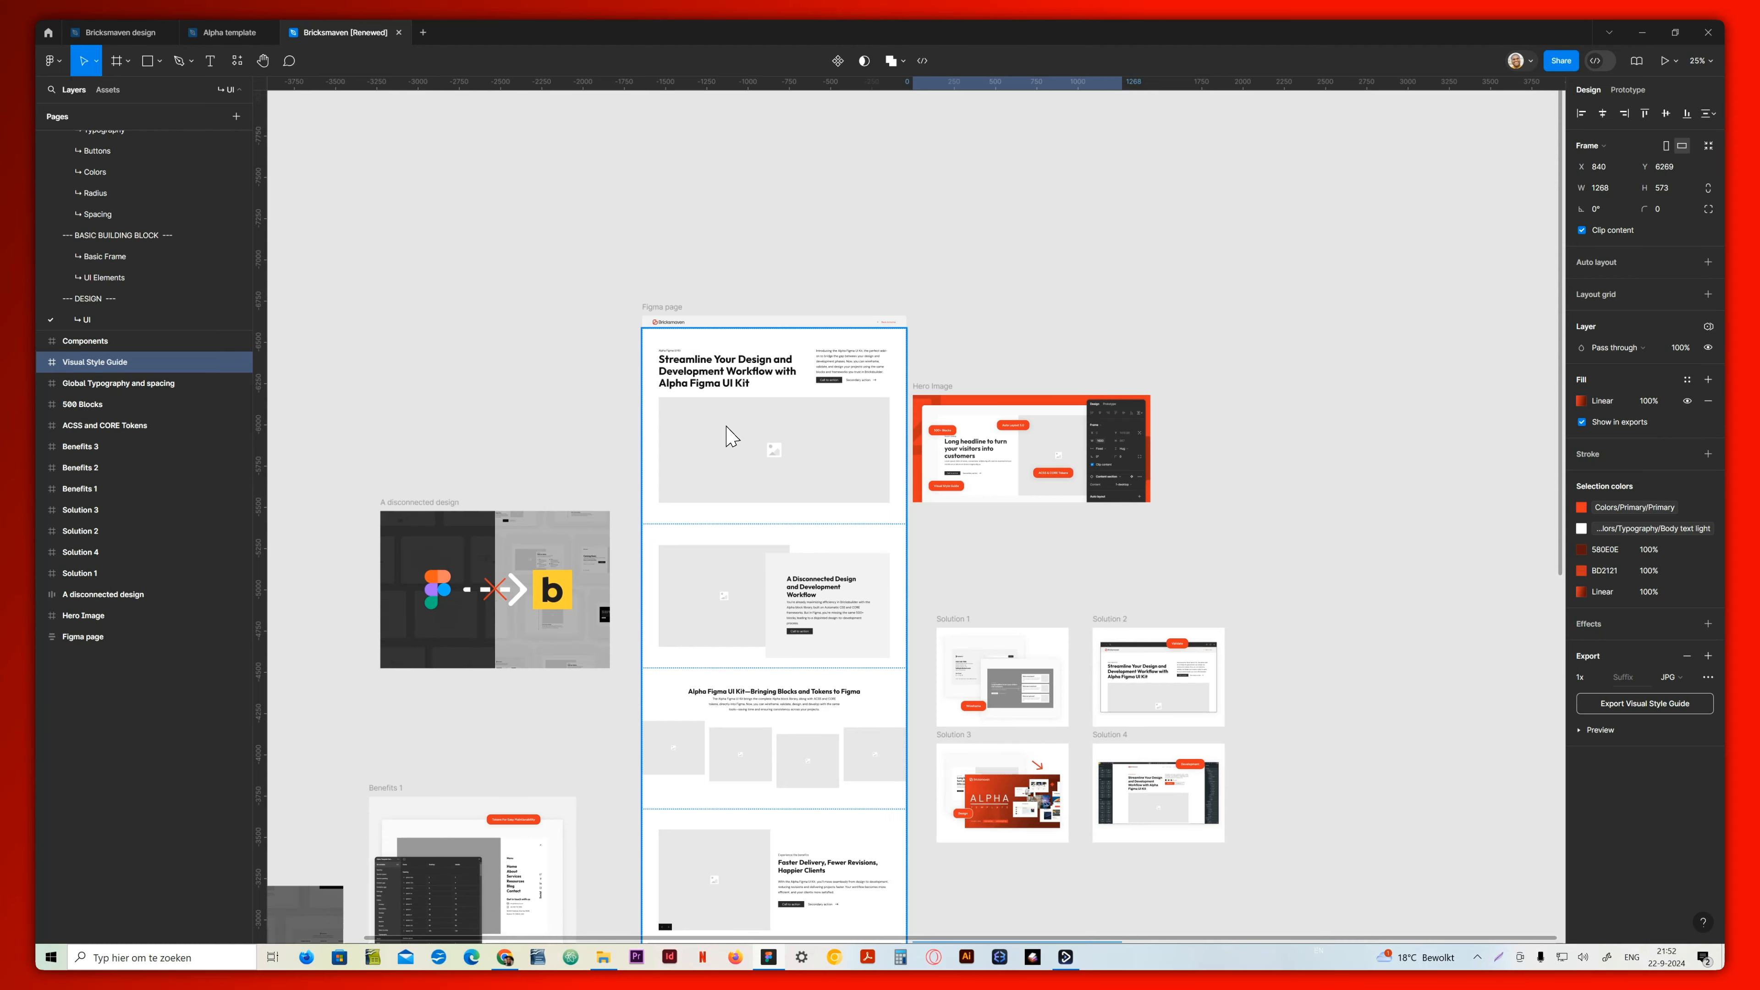
{"action": "key", "text": "ctrl+plus"}
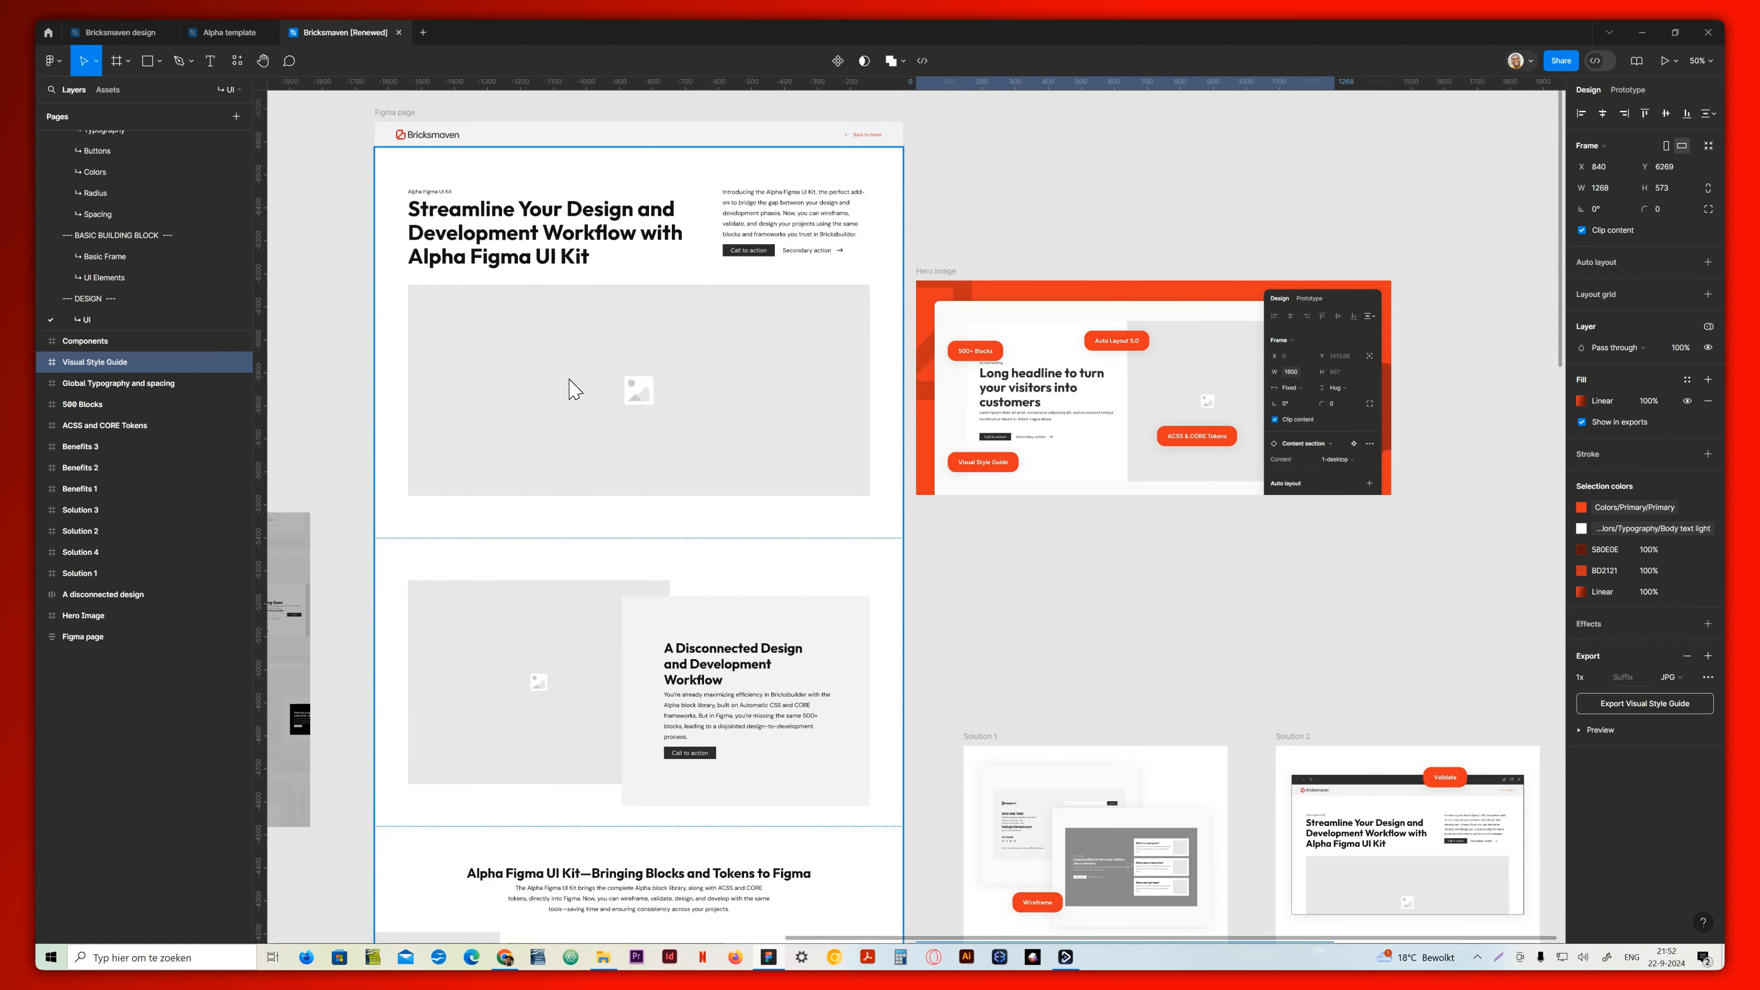
{"action": "left_click_drag", "start_coordinate": [343, 251], "coordinate": [538, 445]}
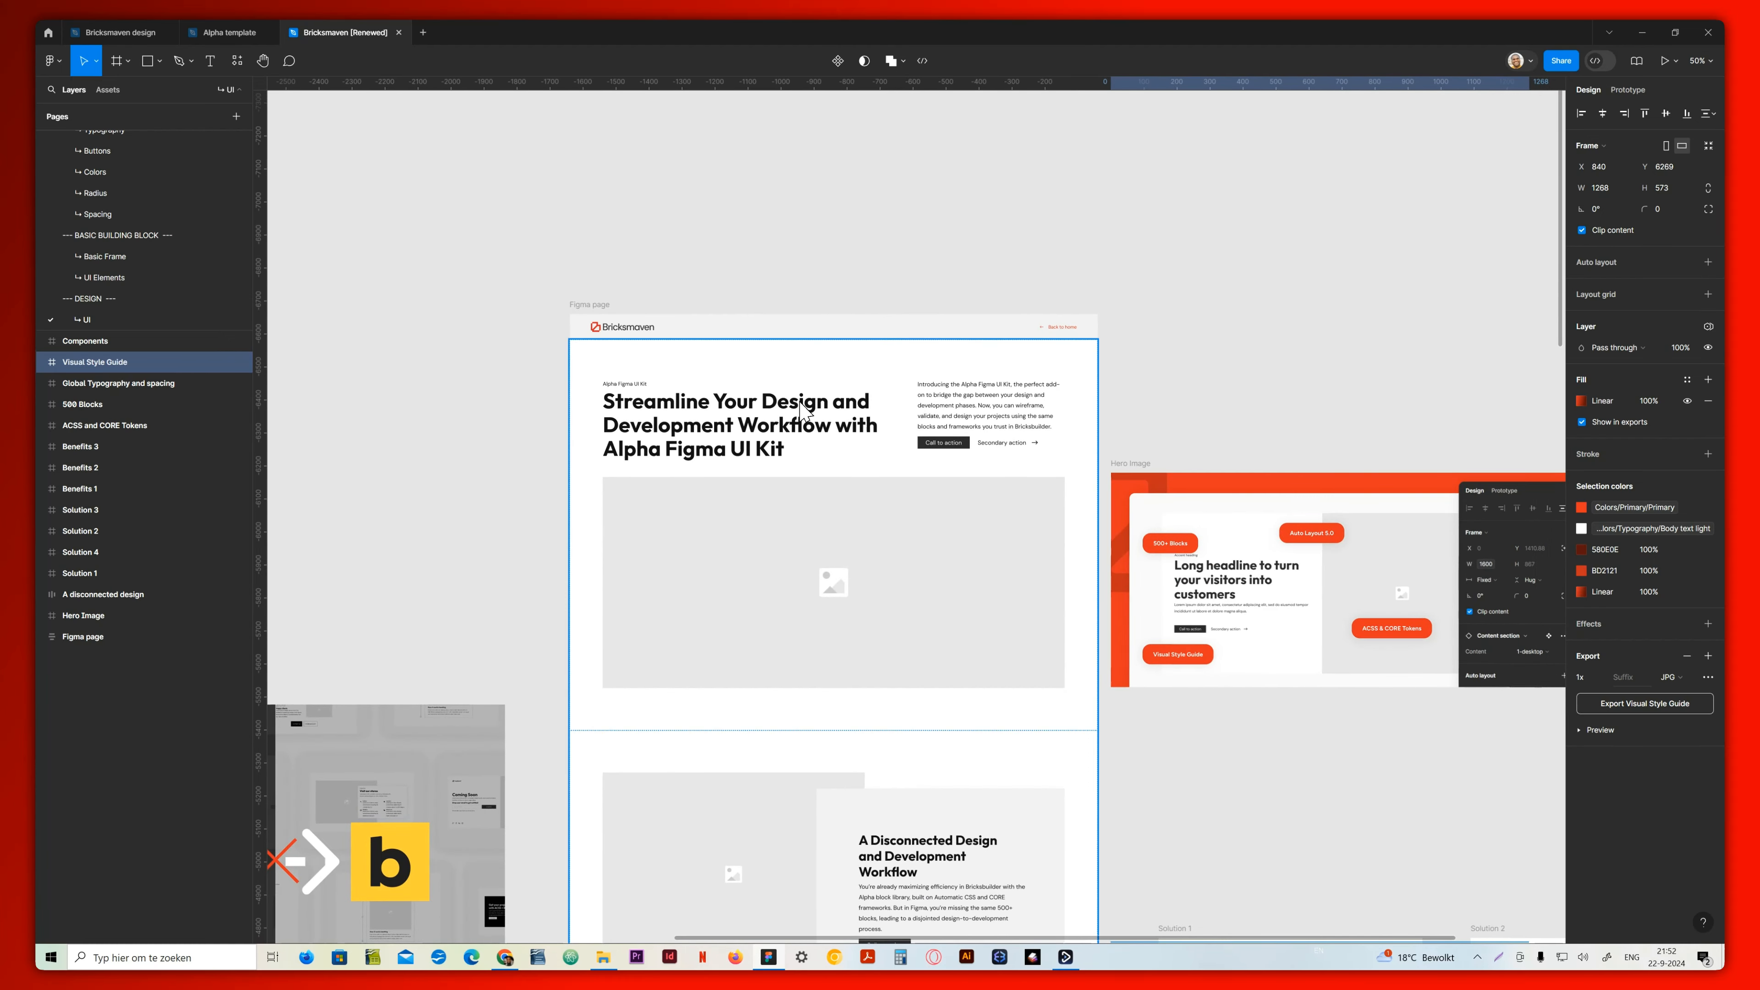
{"action": "scroll", "coordinate": [860, 556], "scroll_direction": "down", "scroll_amount": 10}
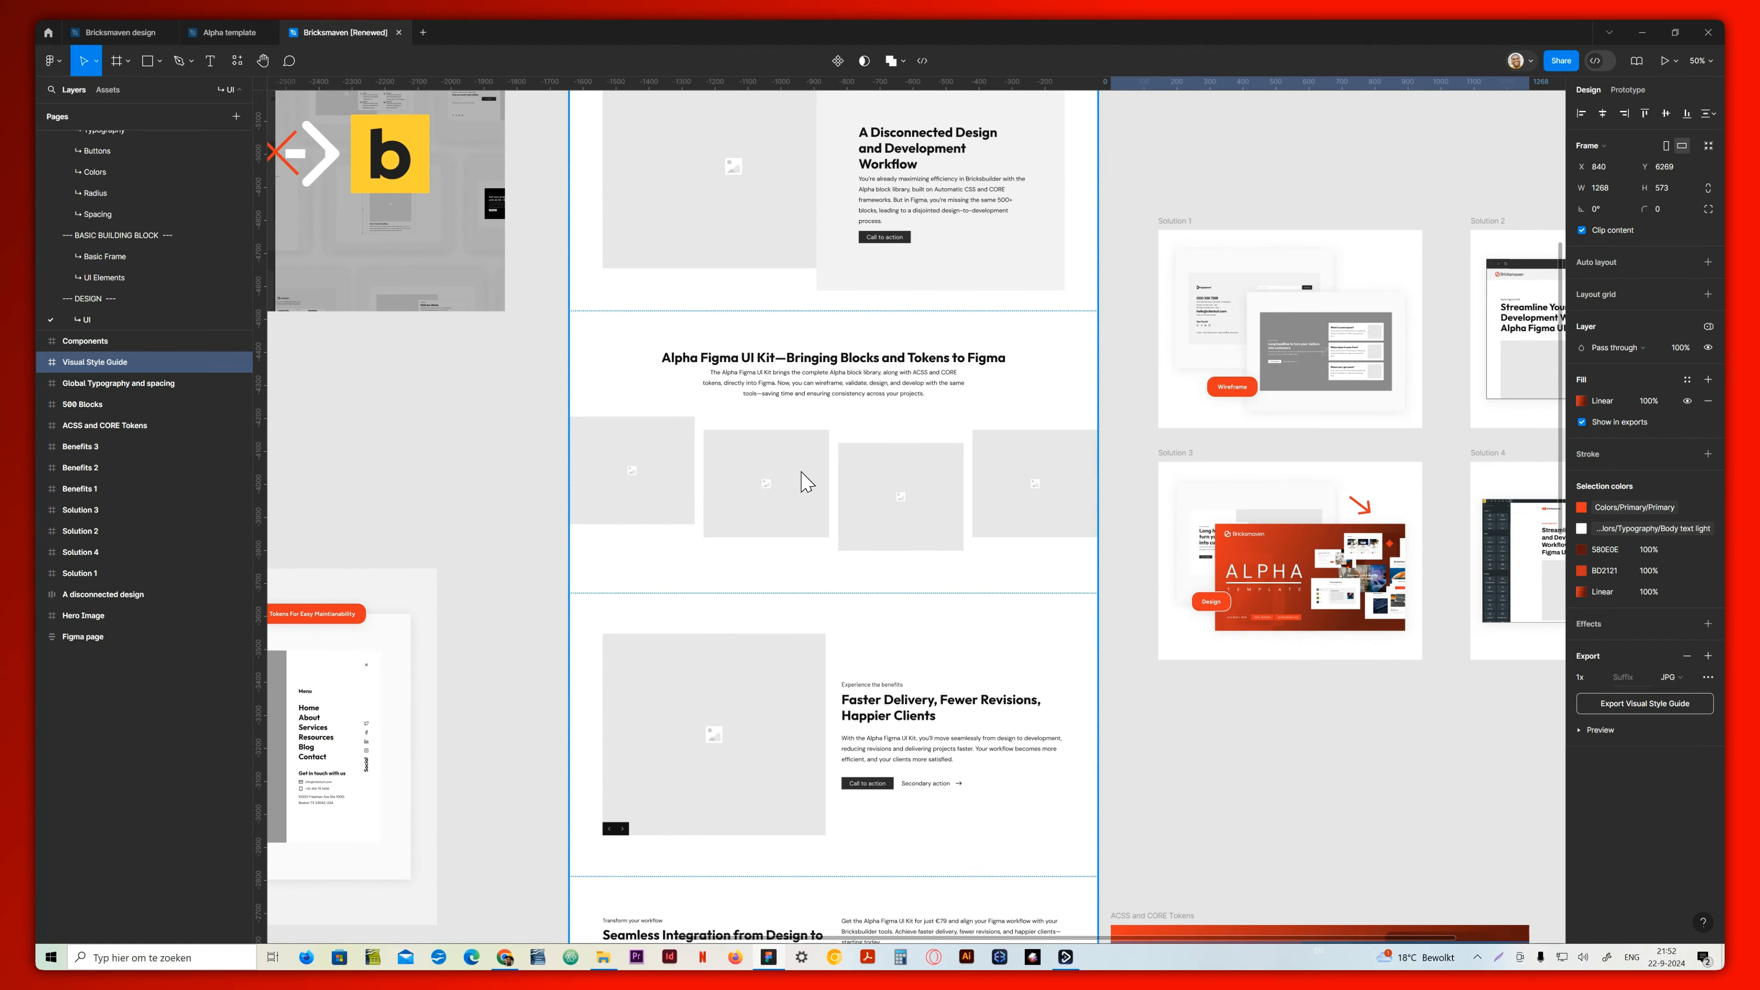
{"action": "scroll", "coordinate": [807, 364], "scroll_direction": "up", "scroll_amount": 2}
{"action": "scroll", "coordinate": [818, 382], "scroll_direction": "down", "scroll_amount": 9}
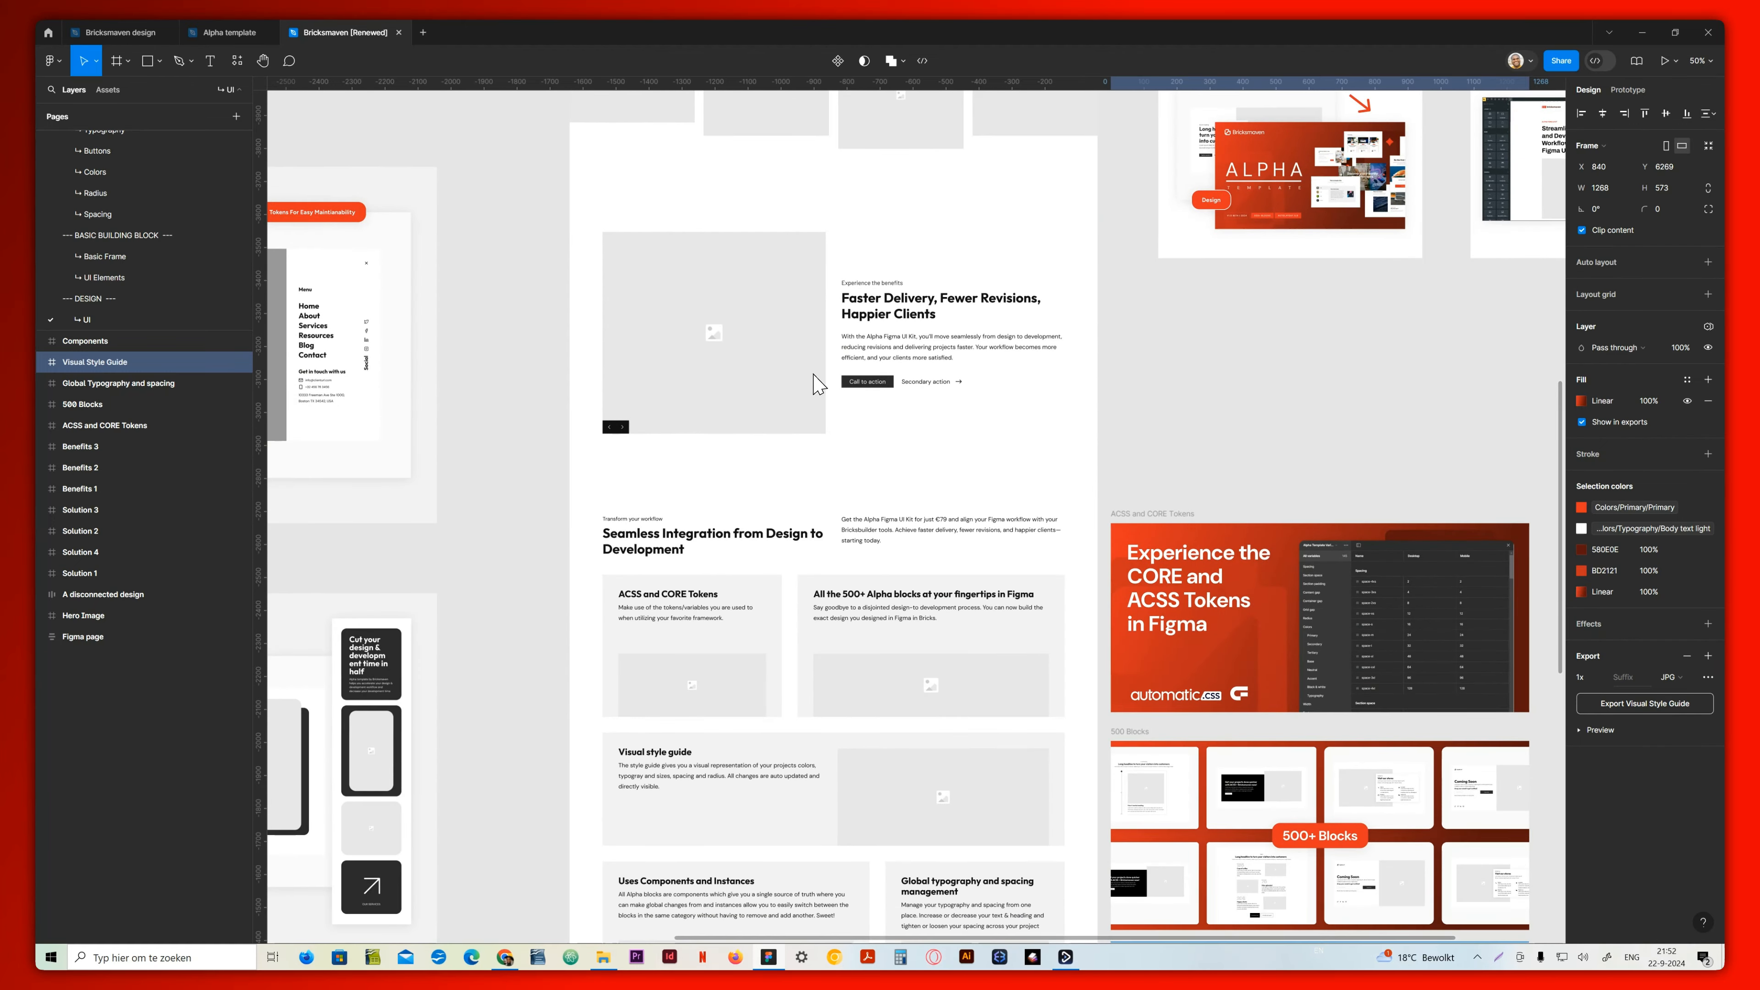
{"action": "scroll", "coordinate": [817, 383], "scroll_direction": "up", "scroll_amount": 3}
{"action": "scroll", "coordinate": [811, 375], "scroll_direction": "down", "scroll_amount": 9}
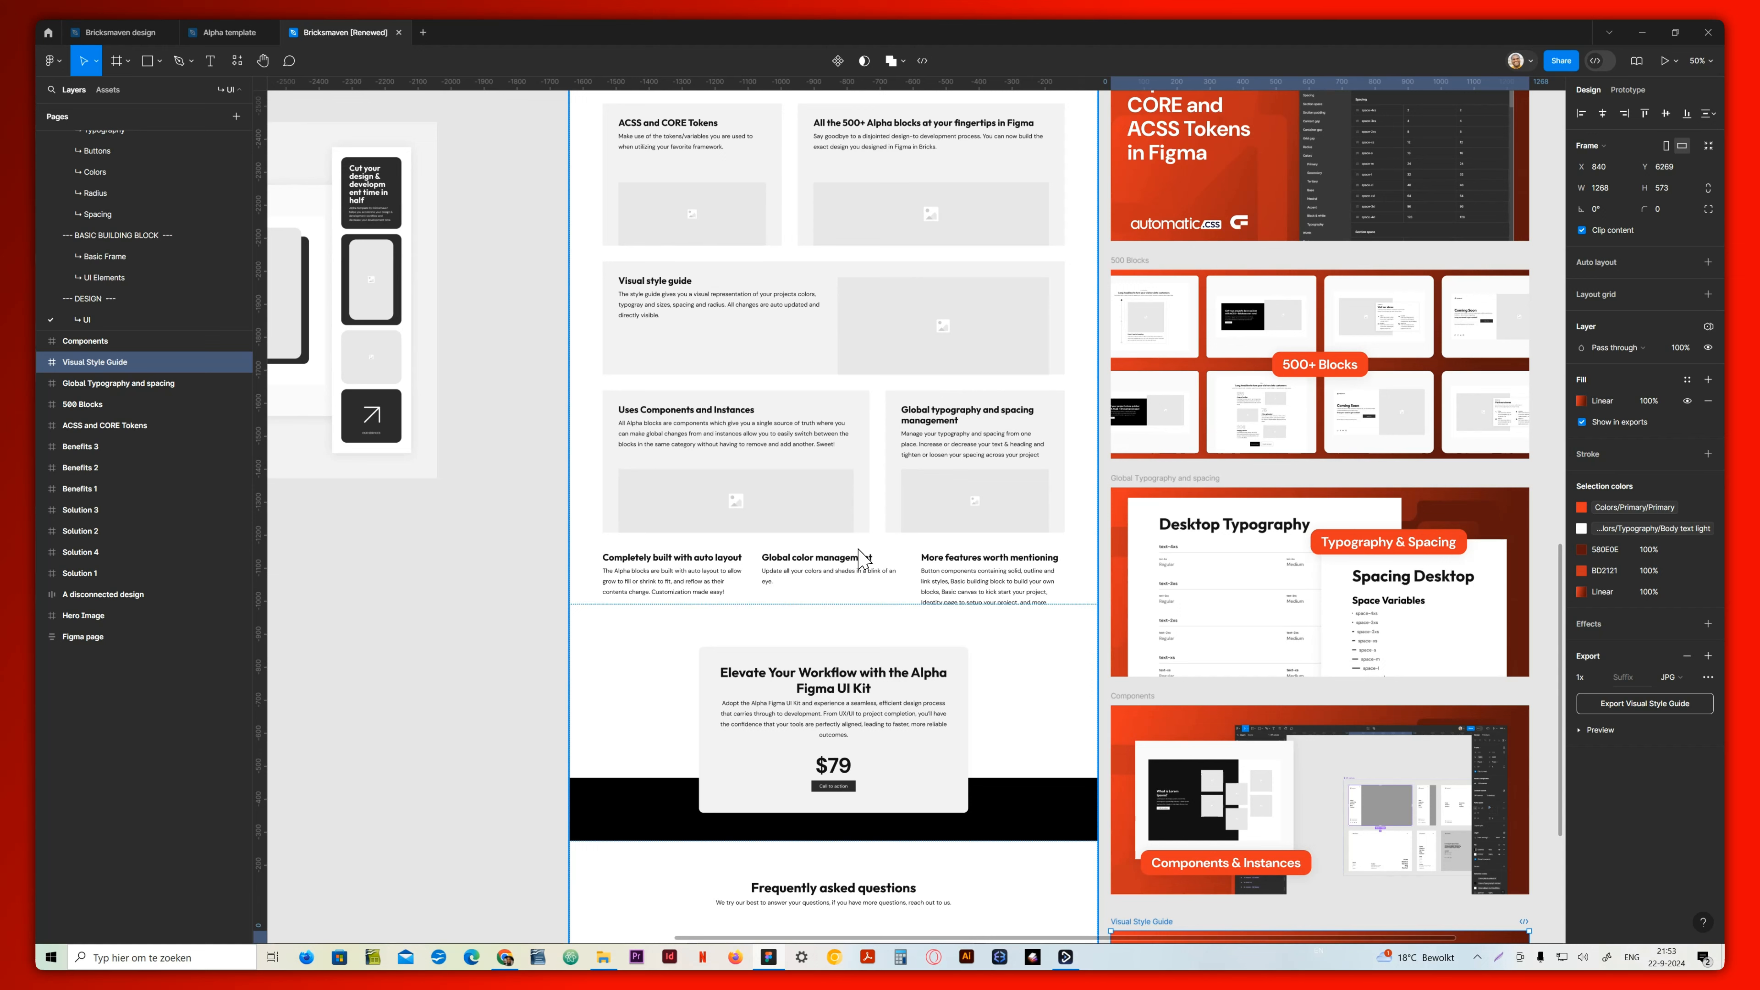
{"action": "scroll", "coordinate": [862, 559], "scroll_direction": "down", "scroll_amount": 2}
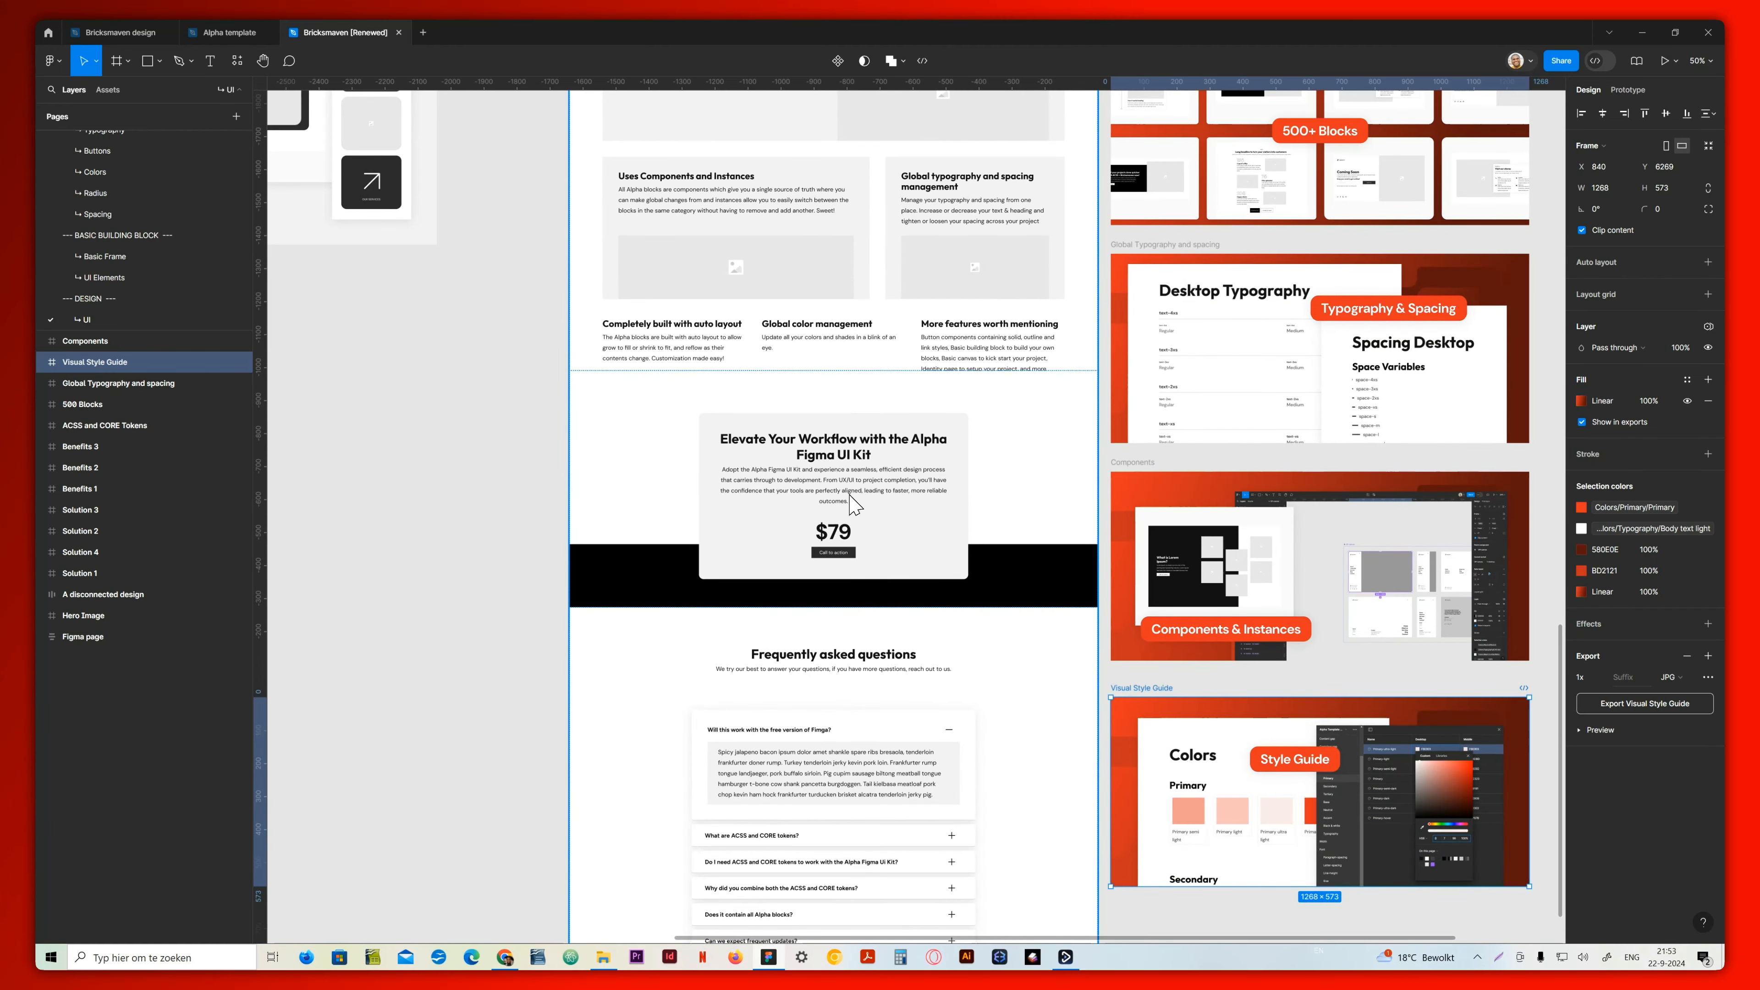
{"action": "scroll", "coordinate": [857, 758], "scroll_direction": "down", "scroll_amount": 3}
{"action": "scroll", "coordinate": [827, 759], "scroll_direction": "up", "scroll_amount": 20}
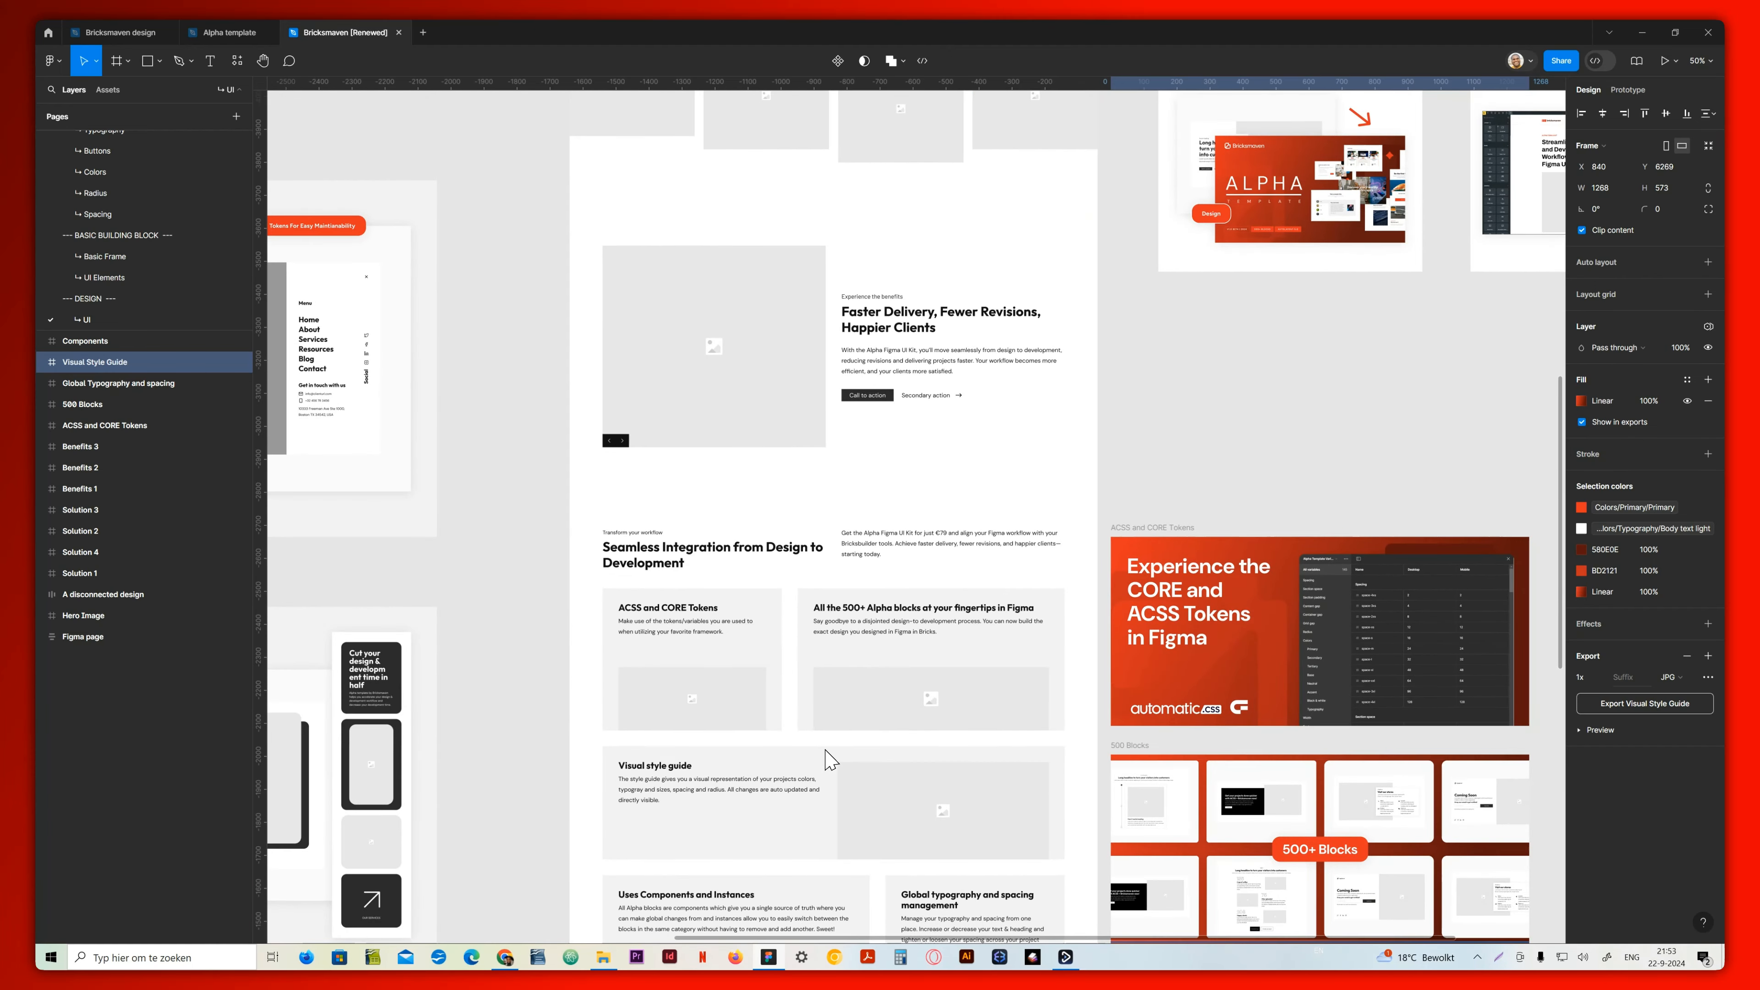
Examine the Hero Image graphic beside the Figma page wireframe up close
{"action": "key", "text": "ctrl+minus"}
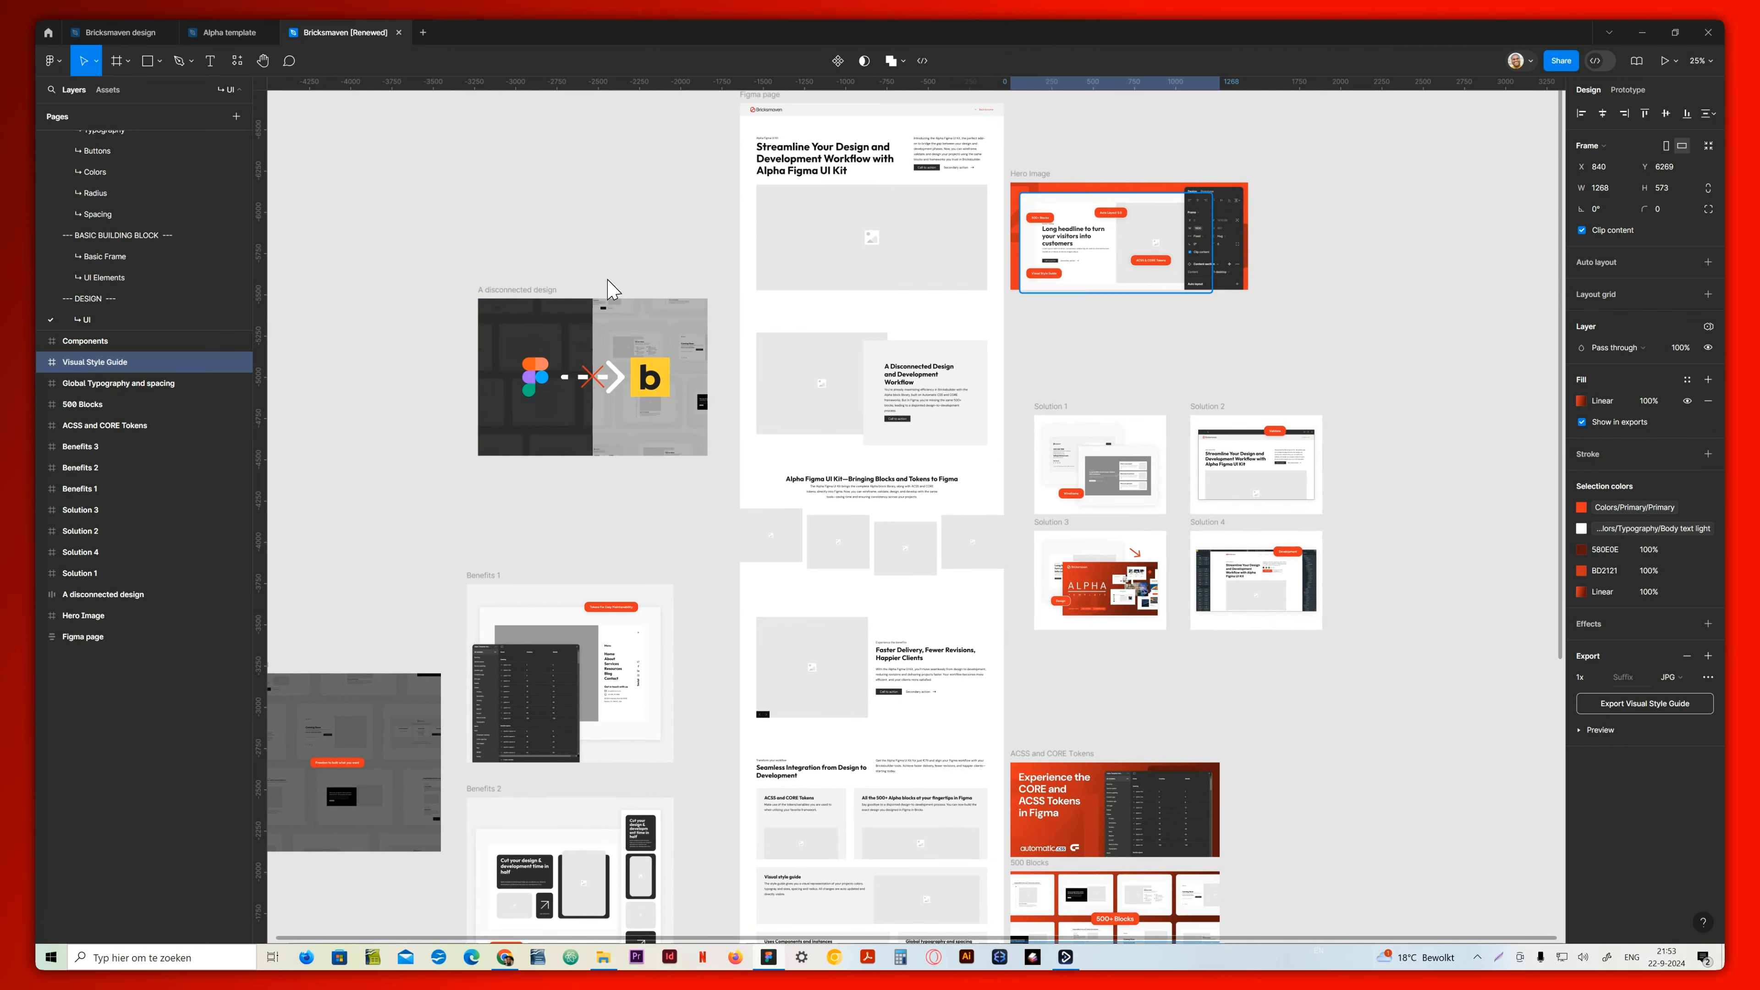
{"action": "key", "text": "ctrl+plus"}
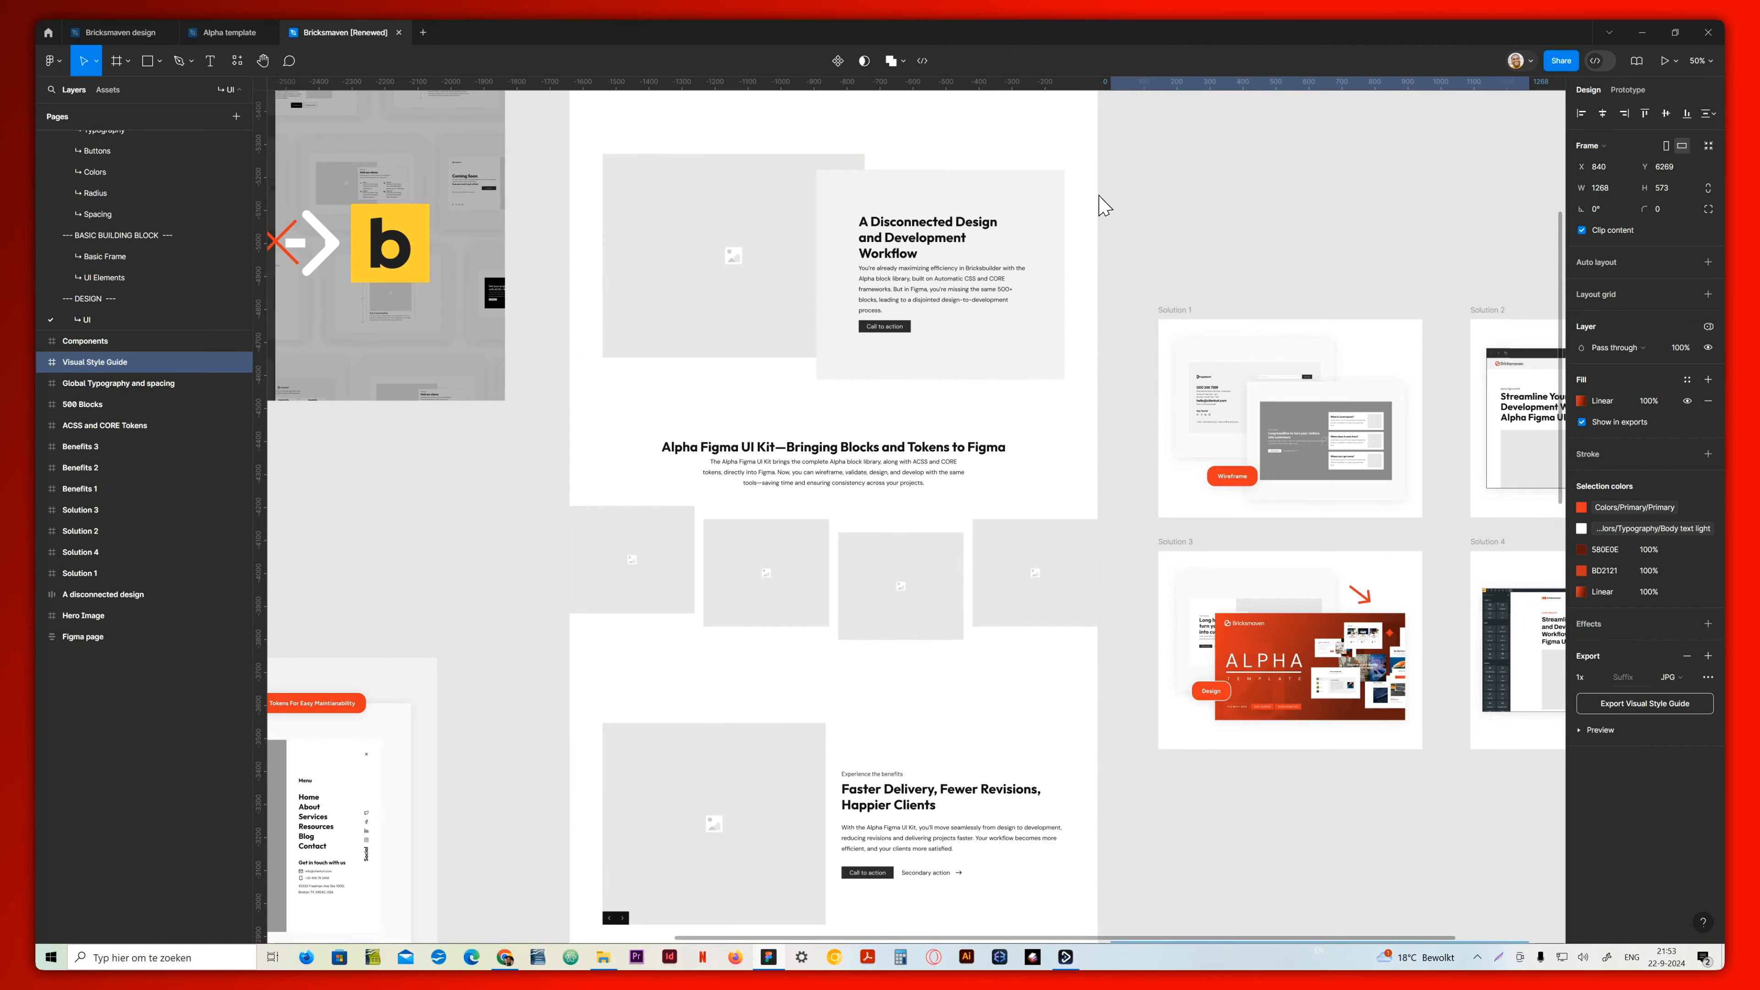
{"action": "left_click_drag", "start_coordinate": [1246, 236], "coordinate": [1052, 618]}
{"action": "key", "text": "ctrl+plus"}
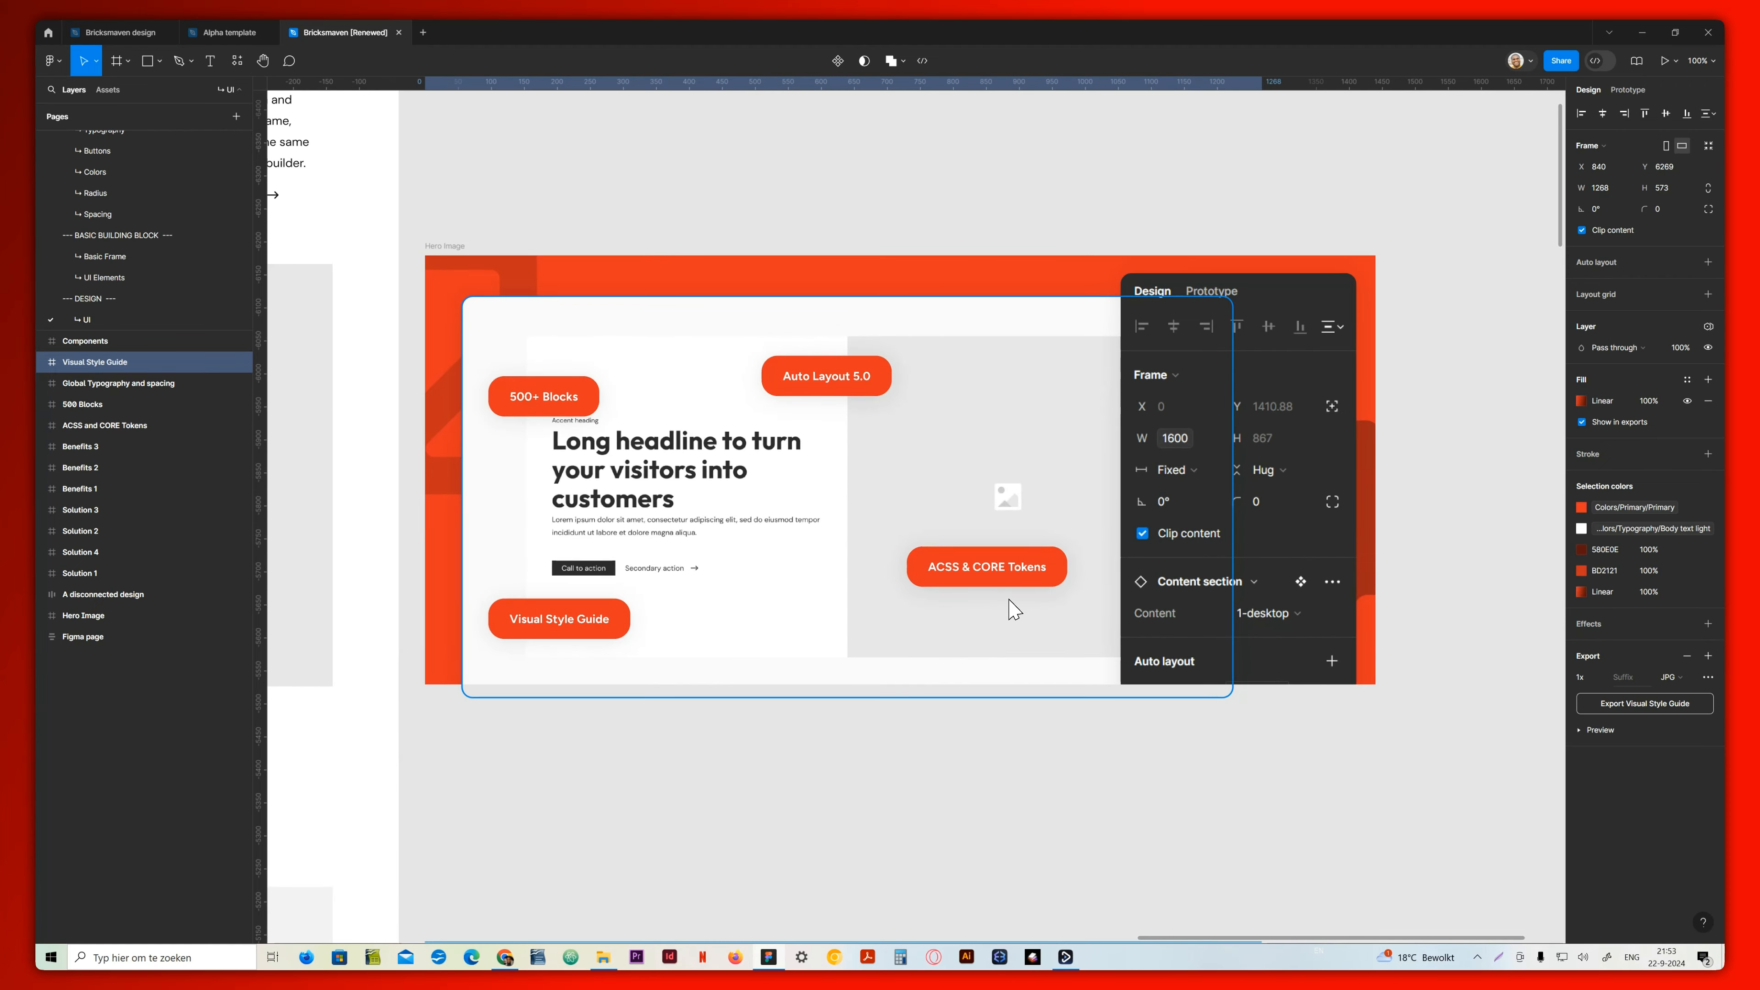
{"action": "left_click_drag", "start_coordinate": [532, 296], "coordinate": [841, 279]}
{"action": "left_click_drag", "start_coordinate": [1176, 575], "coordinate": [959, 453]}
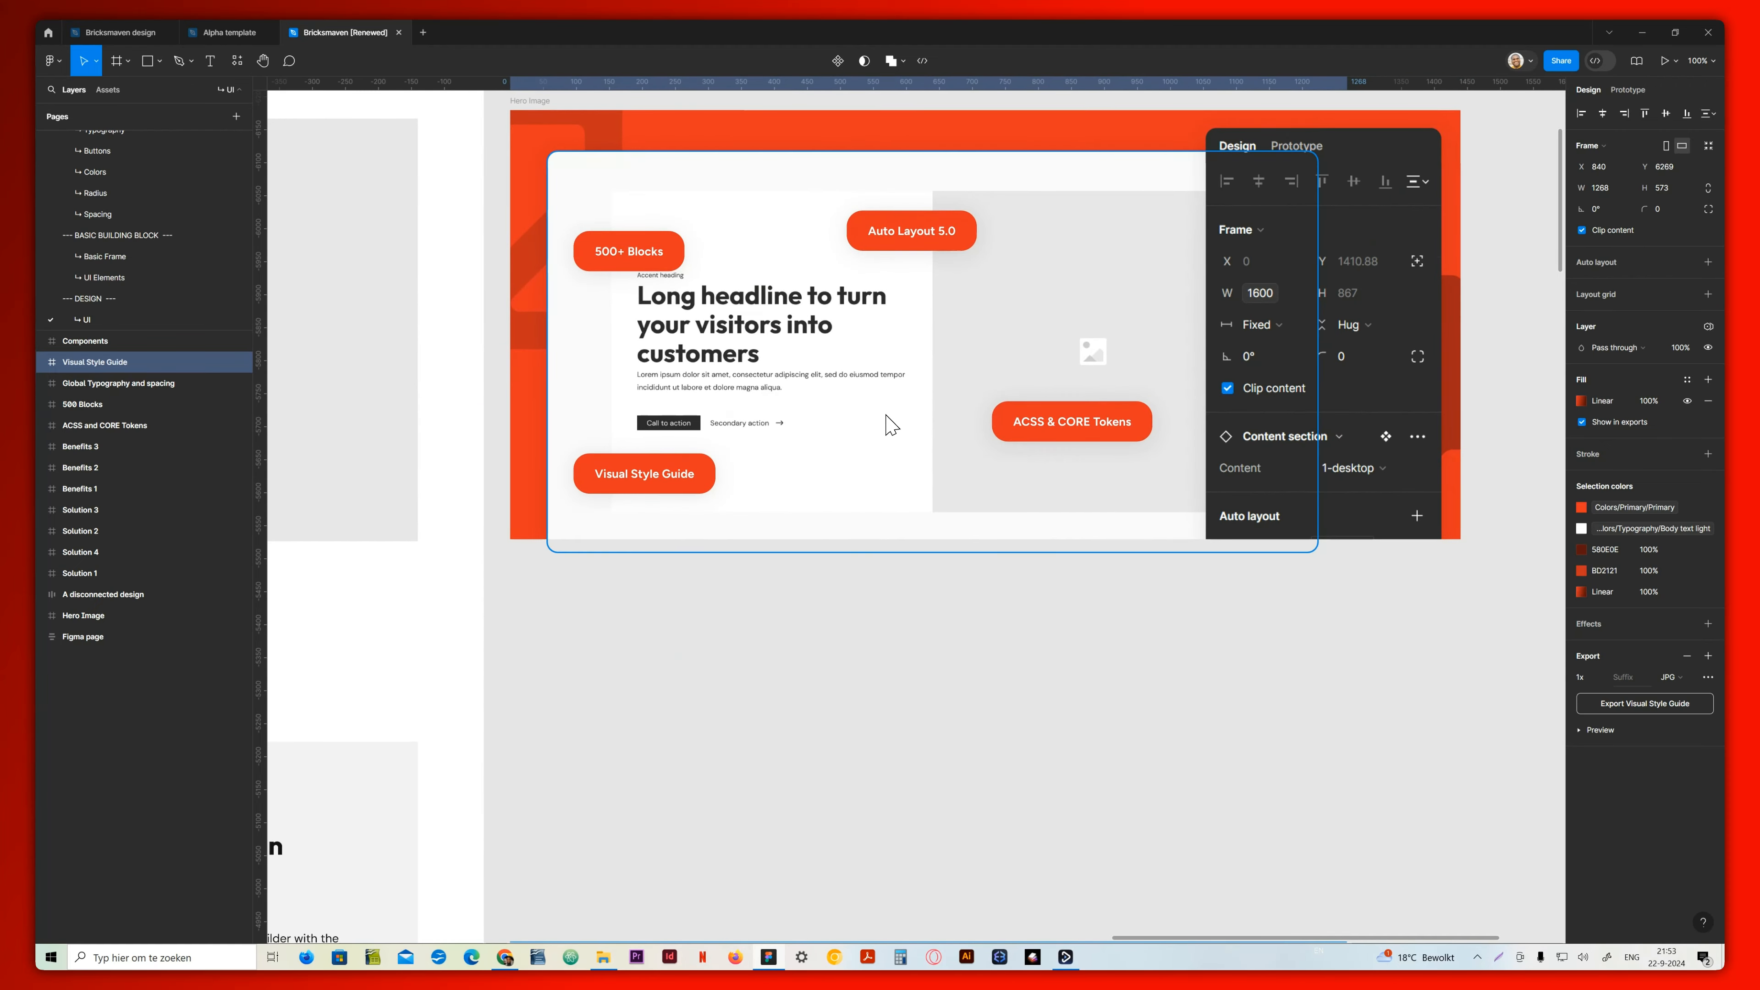
Examine the A disconnected design graphic beside its matching content section in the wireframe
{"action": "key", "text": "ctrl+minus"}
{"action": "scroll", "coordinate": [805, 582], "scroll_direction": "down", "scroll_amount": 6}
{"action": "scroll", "coordinate": [805, 581], "scroll_direction": "left", "scroll_amount": 5}
{"action": "scroll", "coordinate": [1300, 429], "scroll_direction": "left", "scroll_amount": 5}
{"action": "scroll", "coordinate": [1301, 428], "scroll_direction": "up", "scroll_amount": 2}
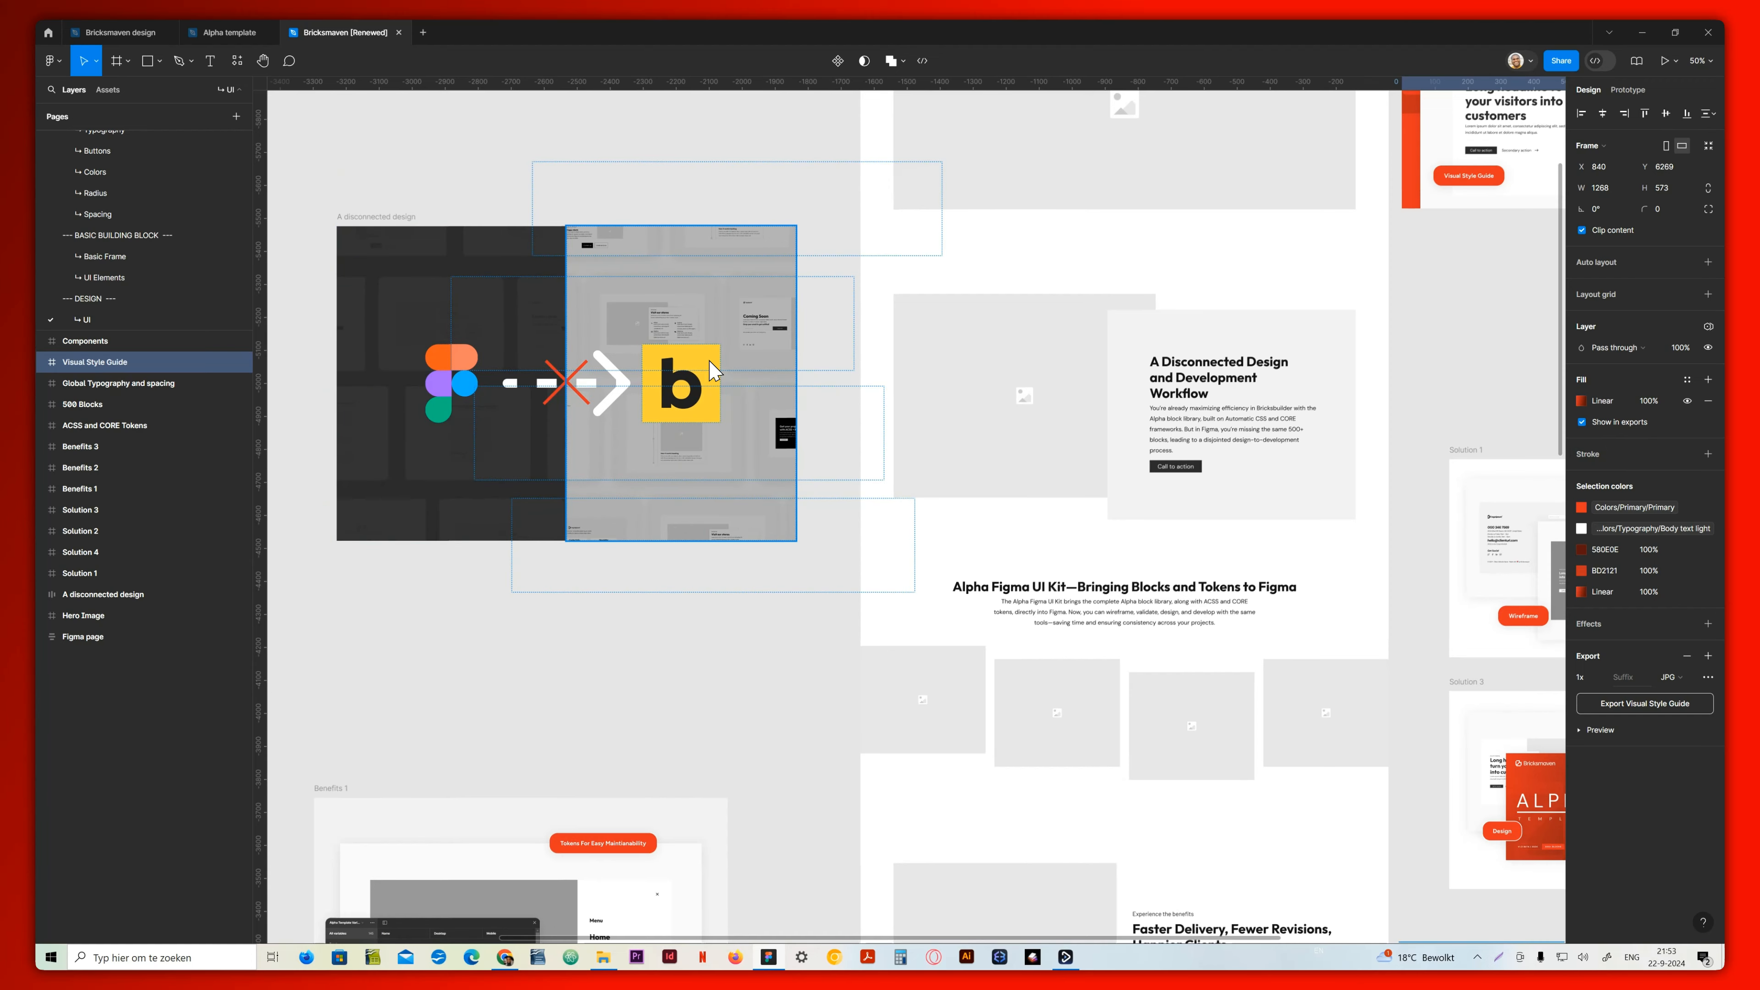
{"action": "scroll", "coordinate": [693, 433], "scroll_direction": "down", "scroll_amount": 3}
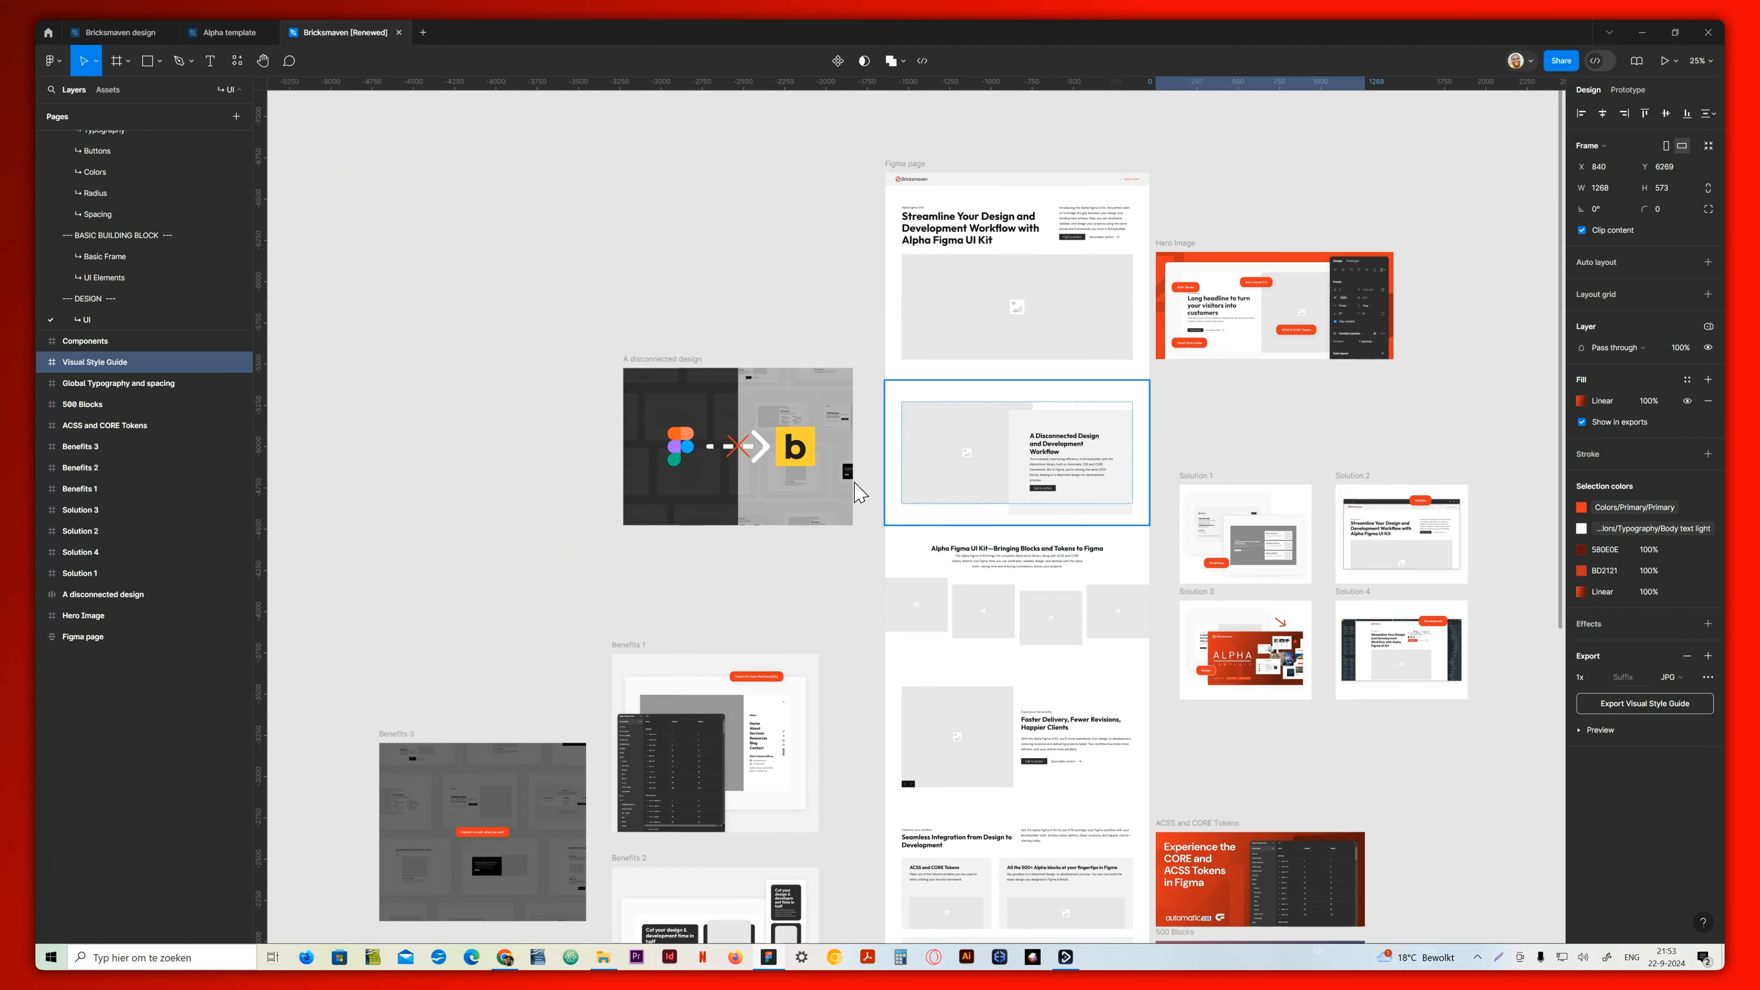
Examine the four Solution graphics and the Benefits graphics placed around the wireframe
{"action": "scroll", "coordinate": [1221, 504], "scroll_direction": "down", "scroll_amount": 3}
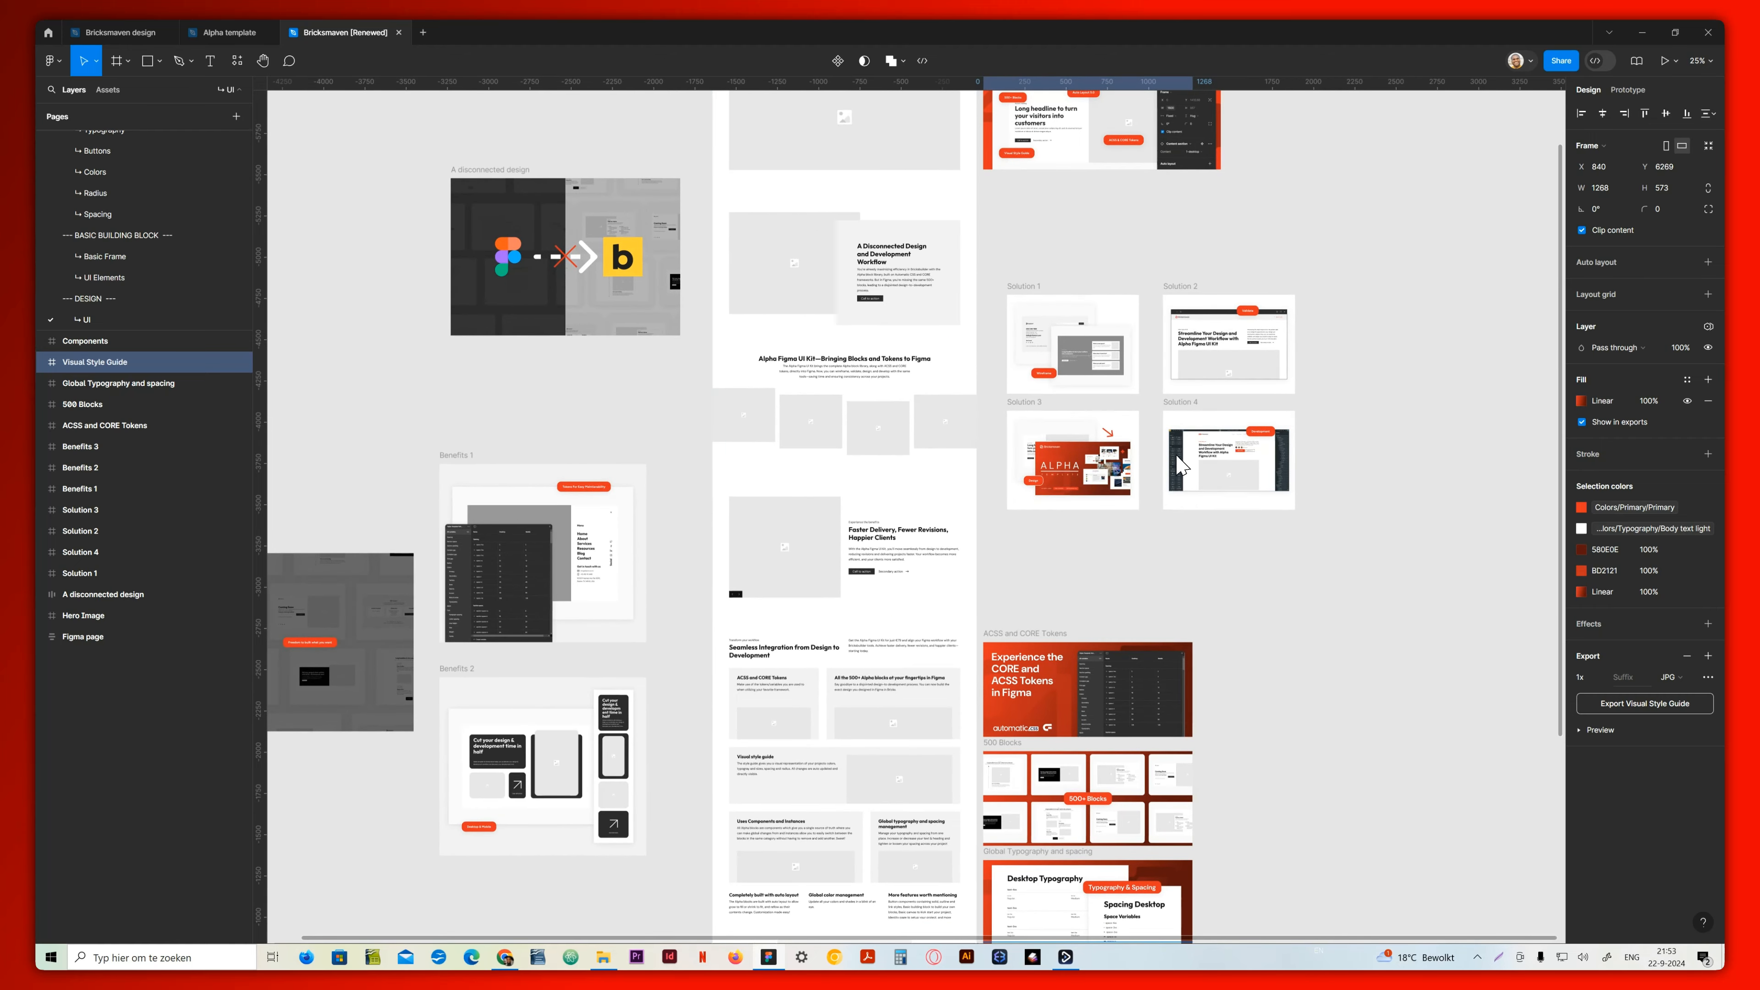
{"action": "scroll", "coordinate": [1176, 450], "scroll_direction": "up", "scroll_amount": 5, "text": "ctrl"}
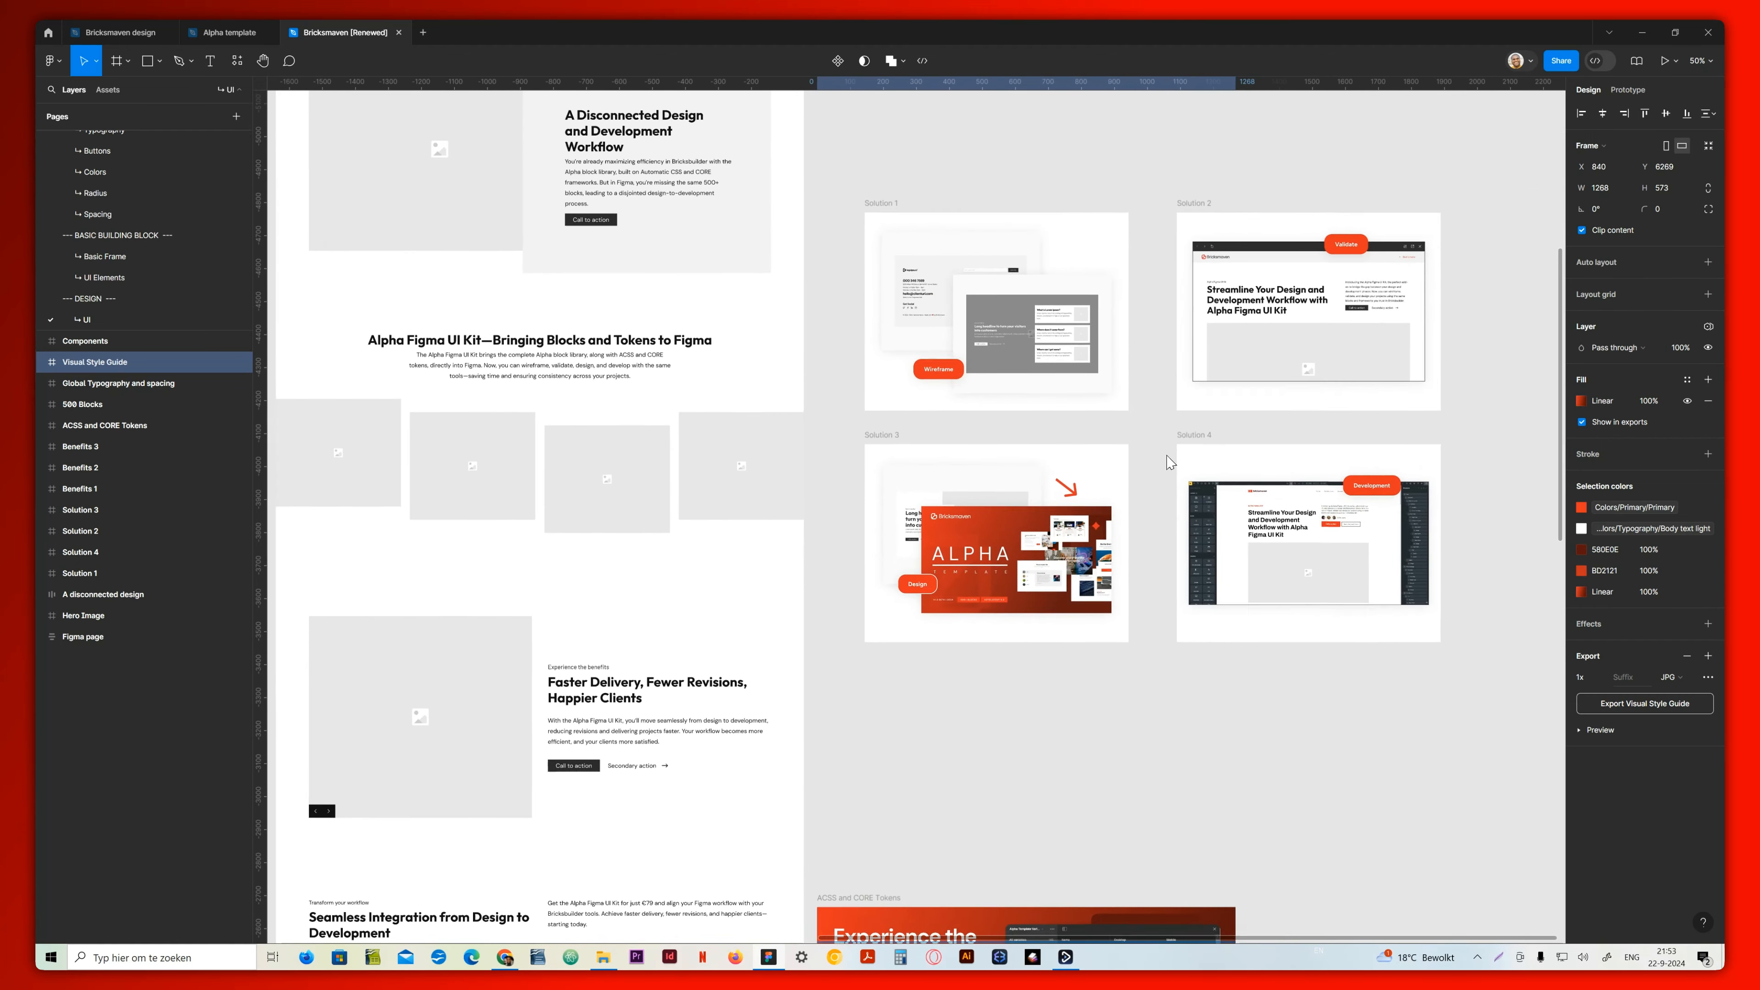
{"action": "scroll", "coordinate": [1205, 370], "scroll_direction": "left", "scroll_amount": 10}
{"action": "scroll", "coordinate": [1317, 520], "scroll_direction": "down", "scroll_amount": 2}
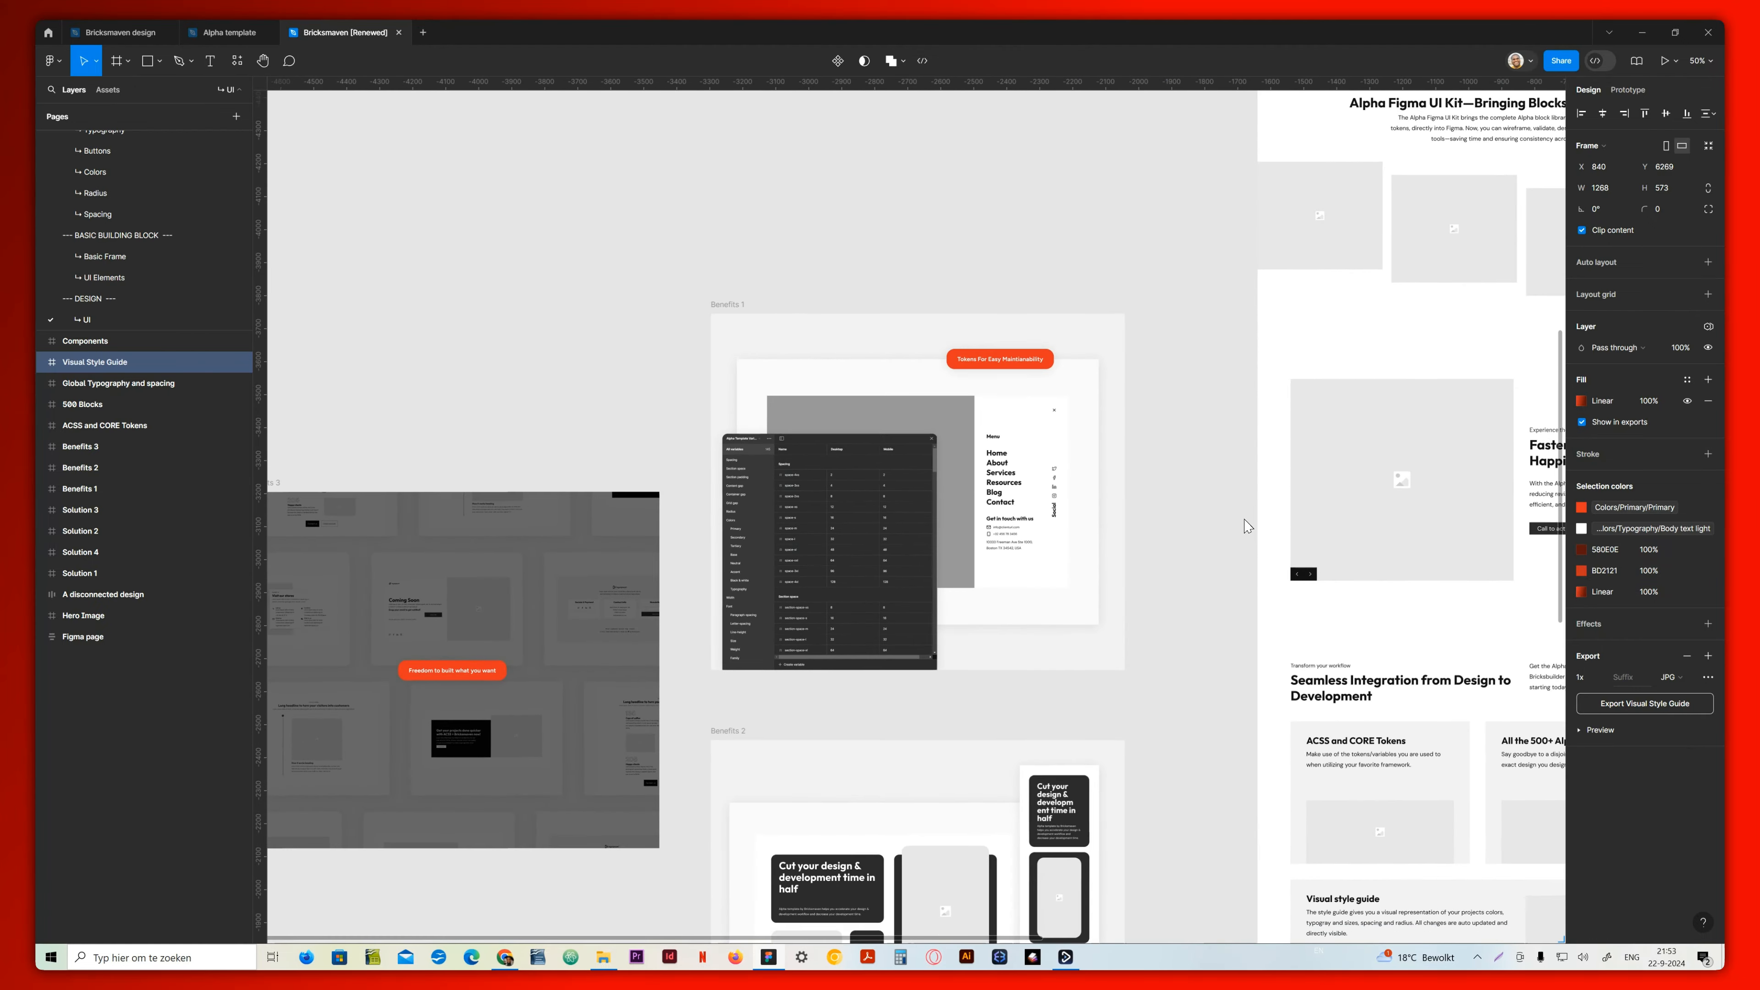
Examine the feature graphics from ACSS and CORE Tokens down to Visual Style Guide beside the wireframe's feature grid
{"action": "scroll", "coordinate": [1227, 557], "scroll_direction": "right", "scroll_amount": 10}
{"action": "scroll", "coordinate": [1227, 557], "scroll_direction": "down", "scroll_amount": 5}
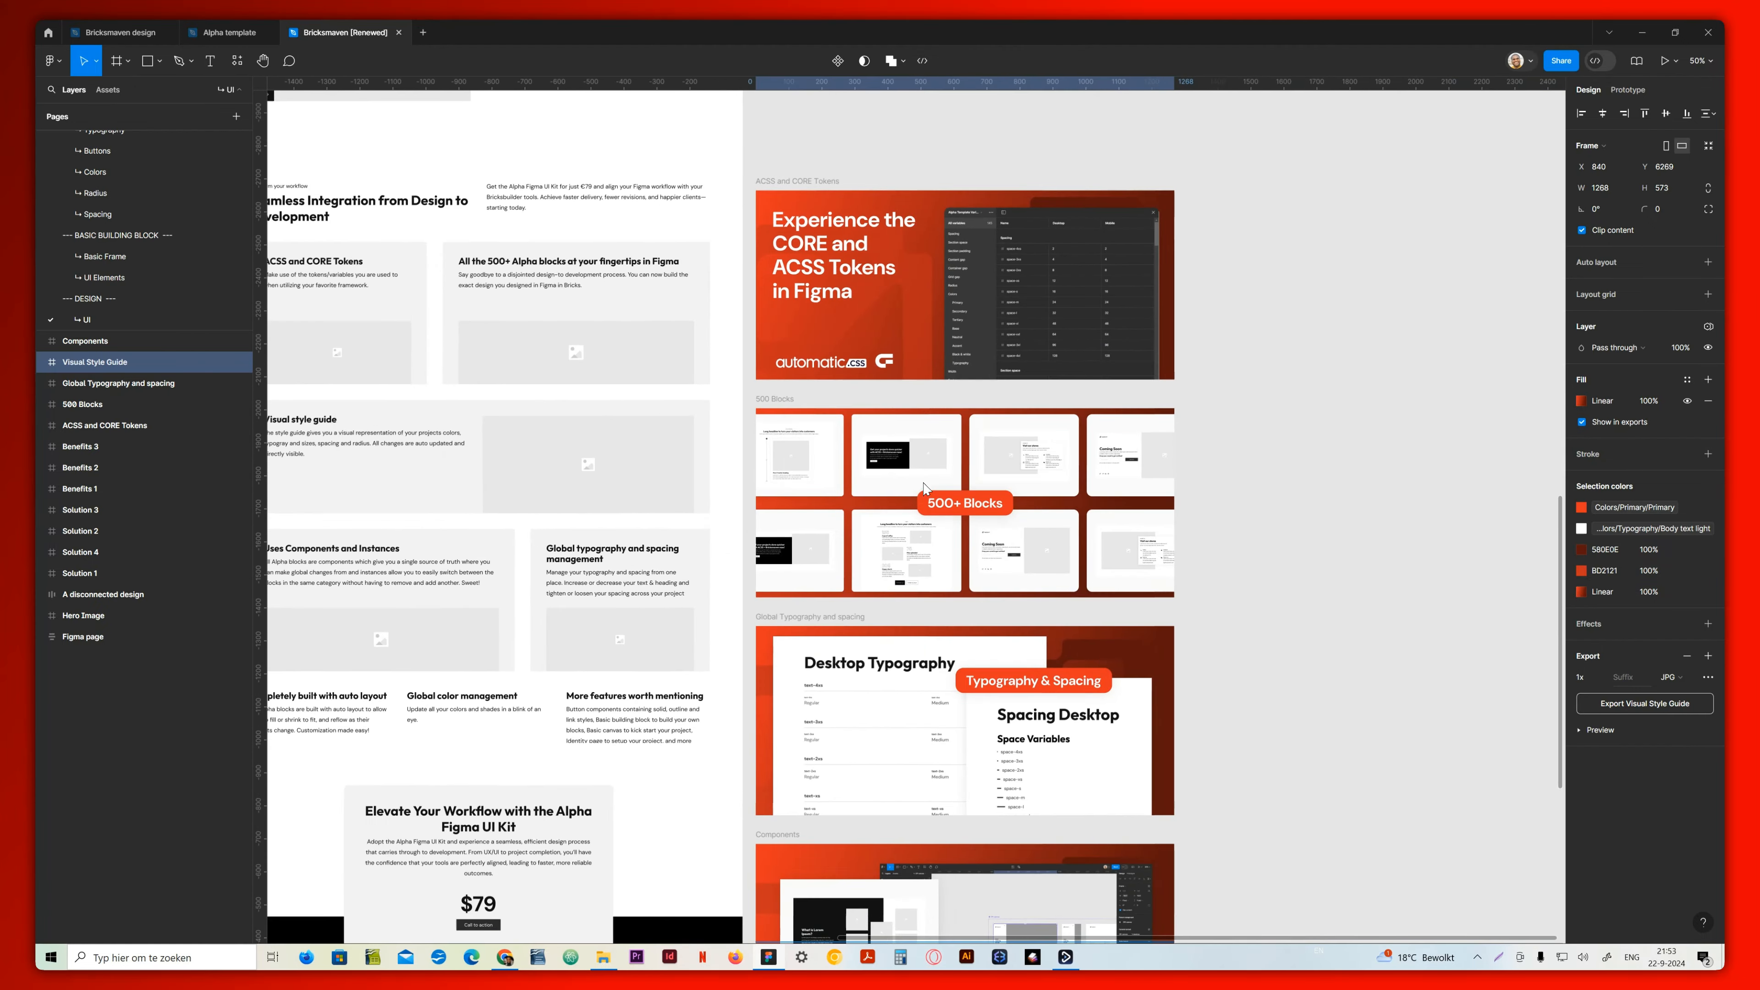
{"action": "scroll", "coordinate": [991, 361], "scroll_direction": "right", "scroll_amount": 1}
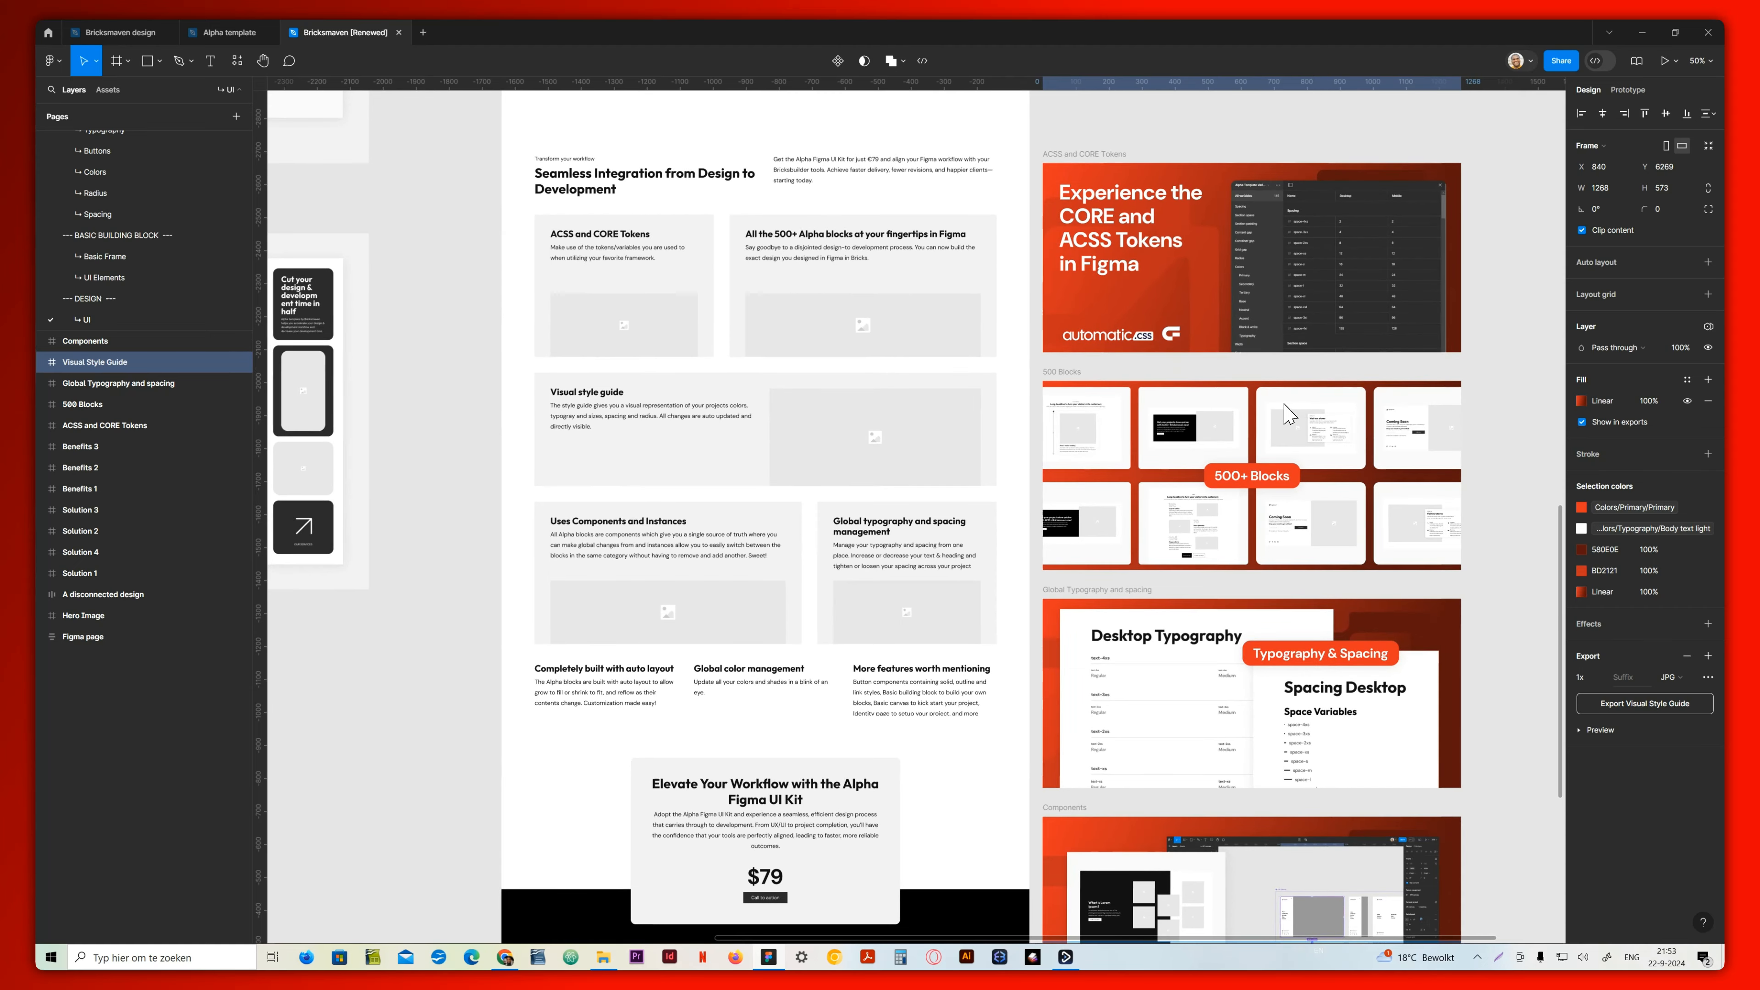
{"action": "scroll", "coordinate": [1074, 312], "scroll_direction": "down", "scroll_amount": 4}
{"action": "scroll", "coordinate": [1074, 312], "scroll_direction": "right", "scroll_amount": 1}
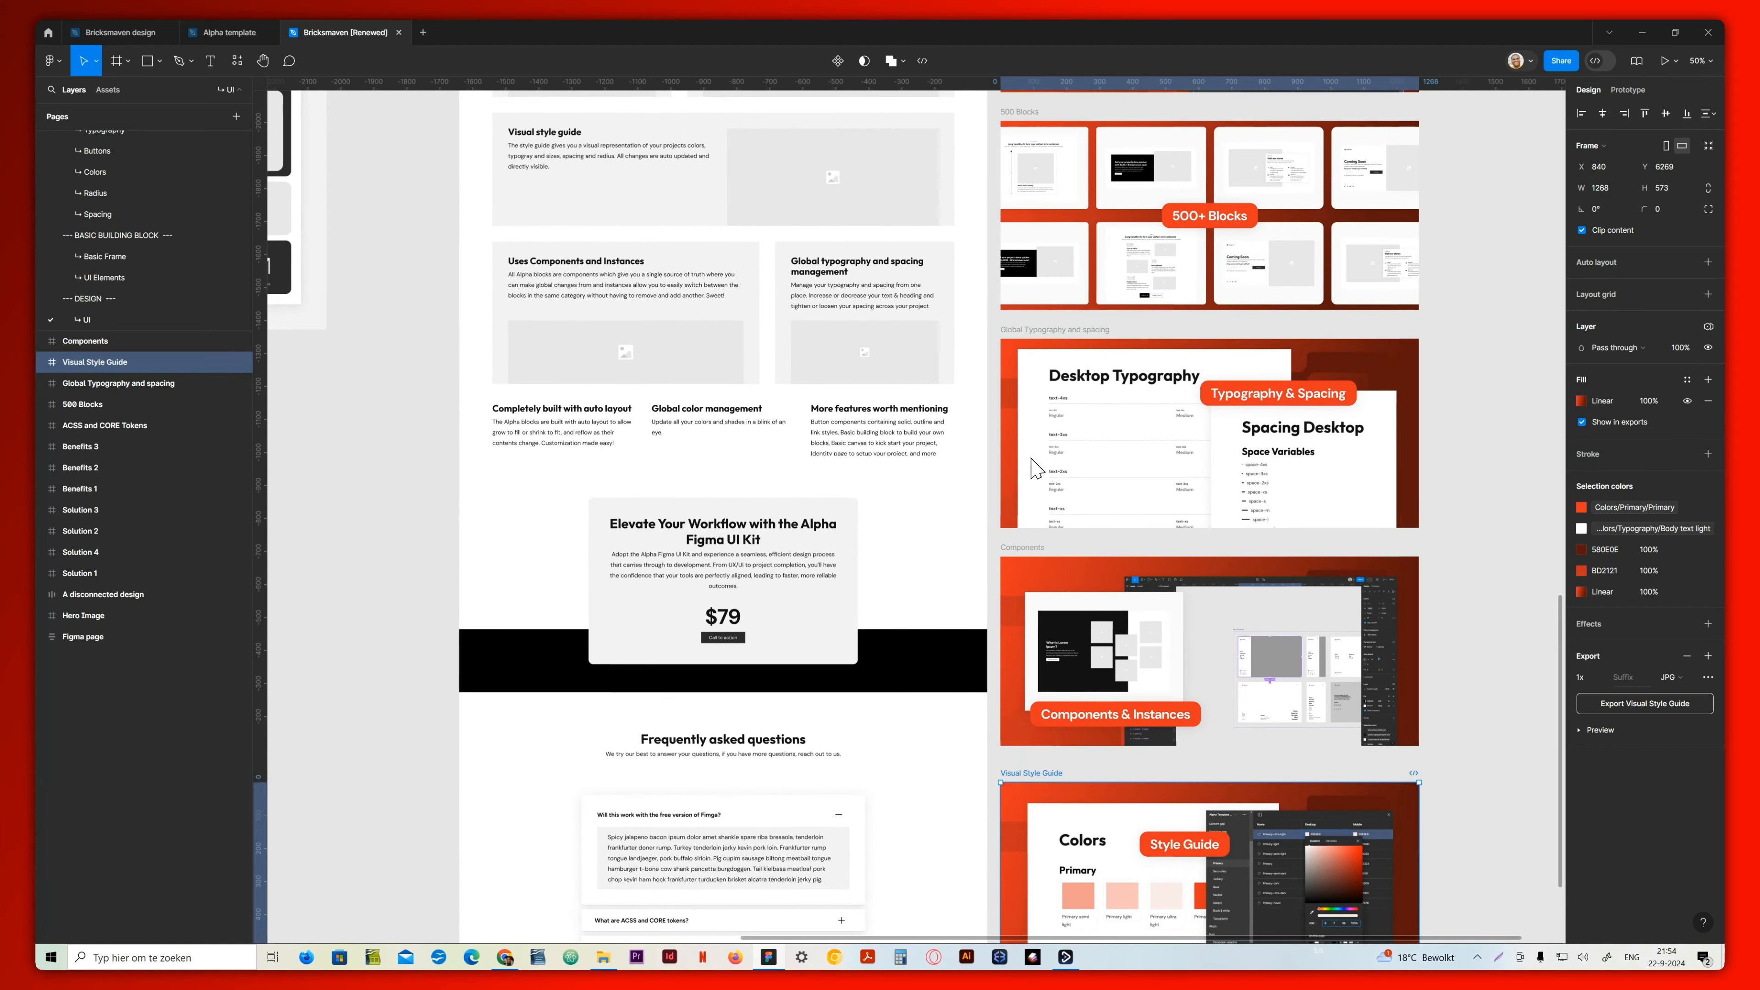
Examine the feature graphics down to Visual Style Guide and compare them with the whole Figma page wireframe
{"action": "scroll", "coordinate": [1003, 597], "scroll_direction": "down", "scroll_amount": 3}
{"action": "scroll", "coordinate": [1003, 597], "scroll_direction": "left", "scroll_amount": 1}
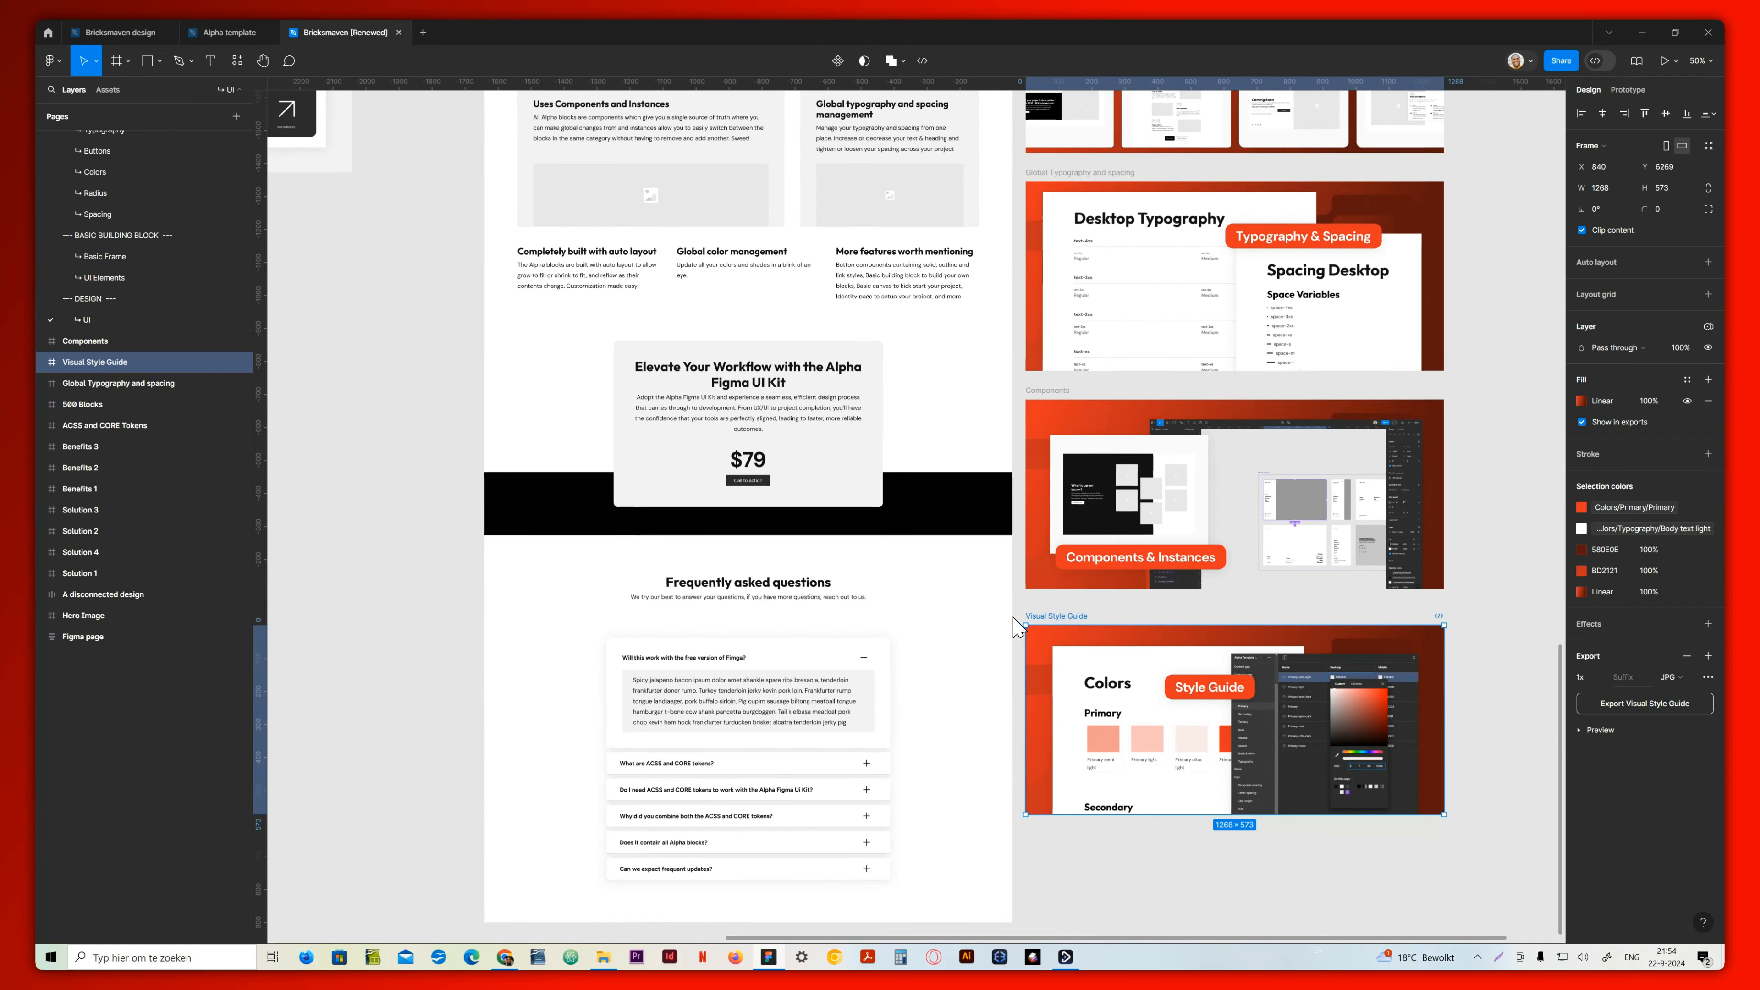
{"action": "scroll", "coordinate": [804, 361], "scroll_direction": "up", "scroll_amount": 7}
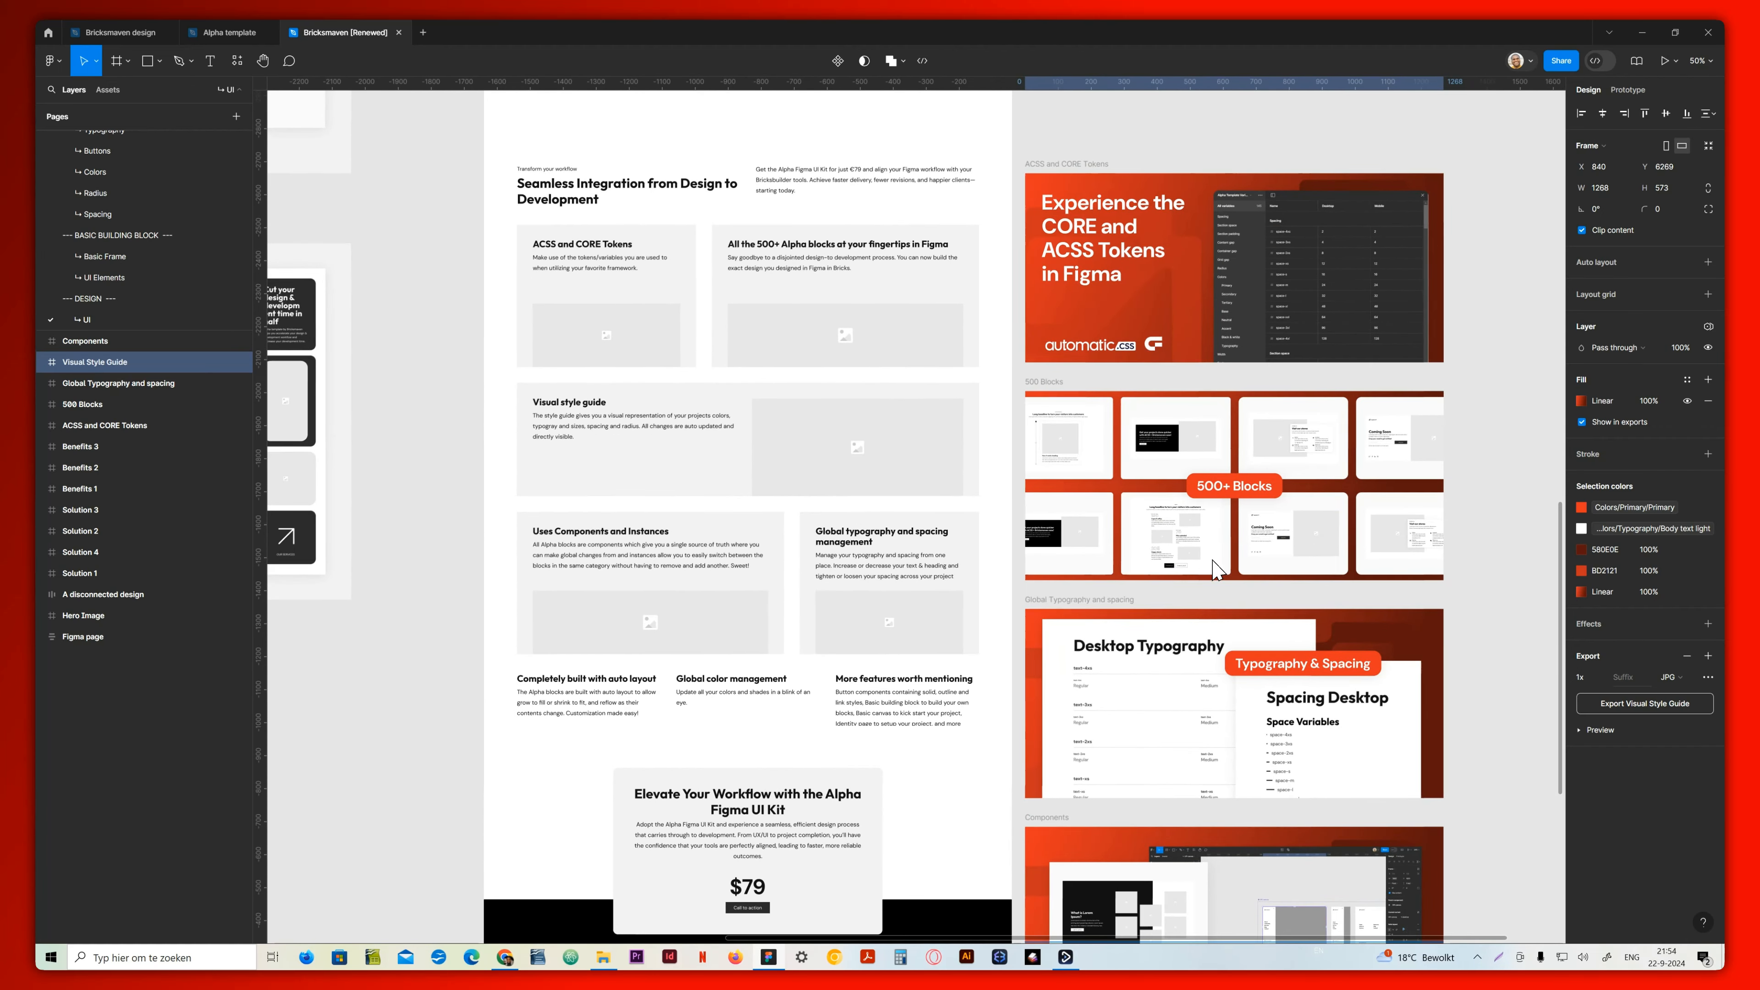
{"action": "scroll", "coordinate": [1077, 508], "scroll_direction": "down", "scroll_amount": 3}
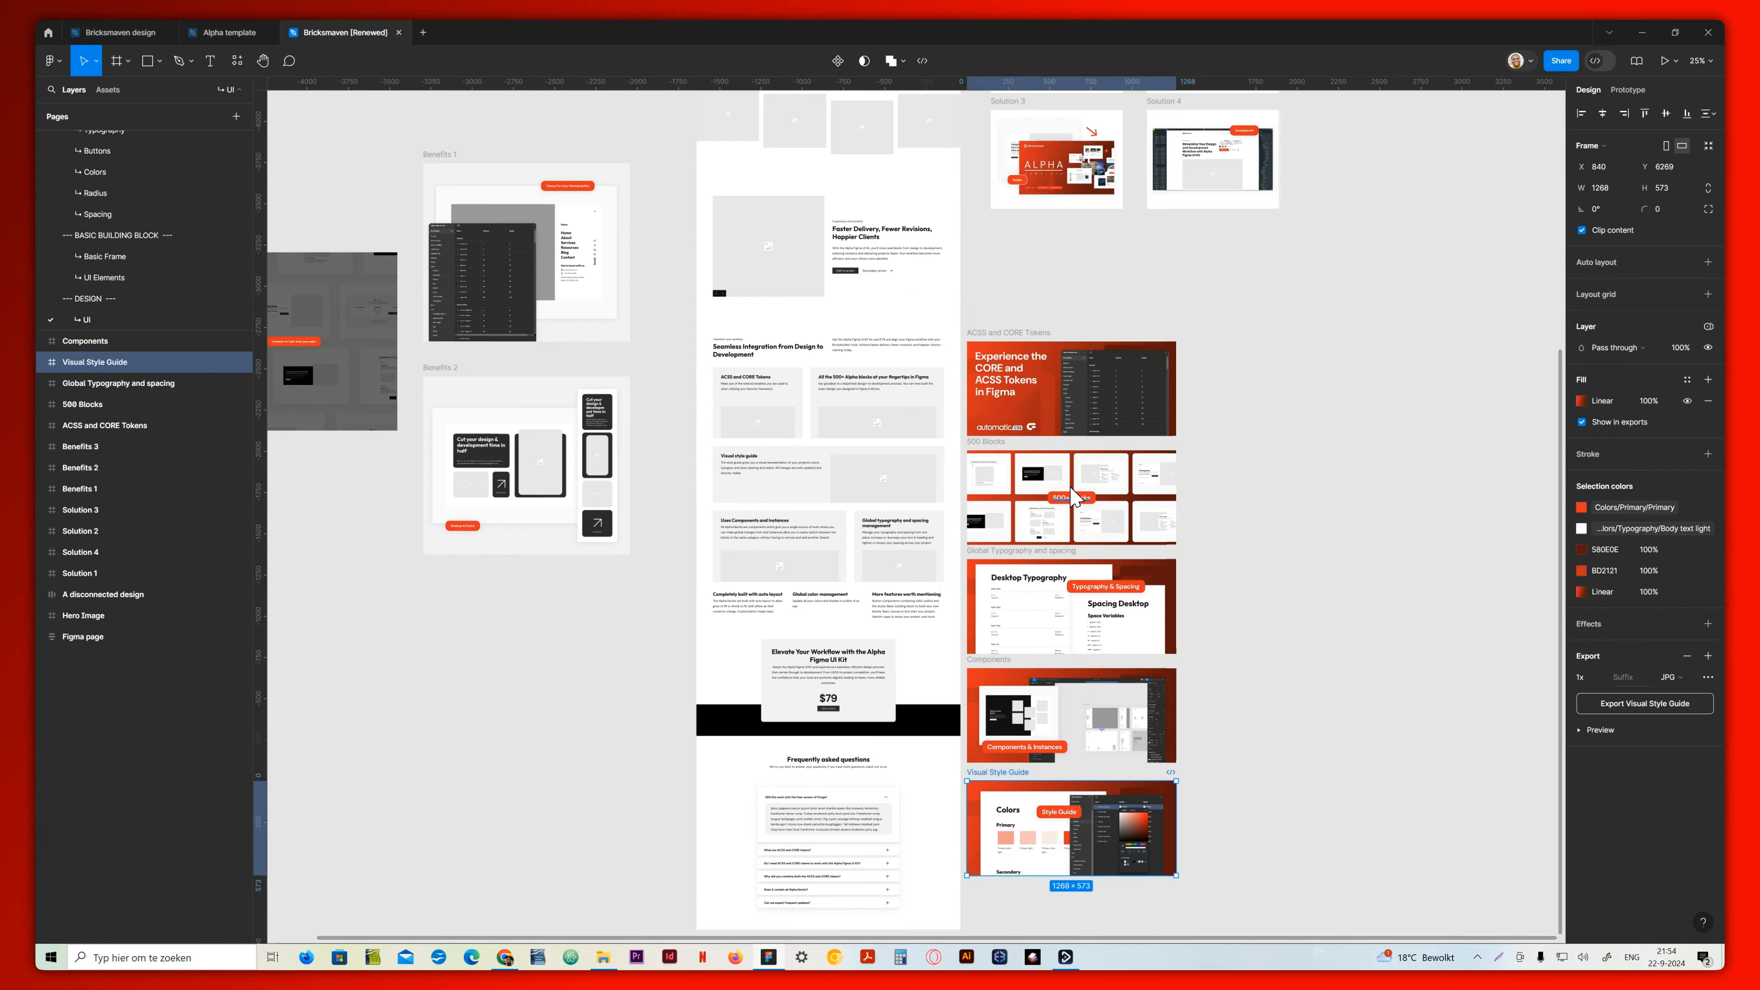
{"action": "left_click", "coordinate": [1027, 339]}
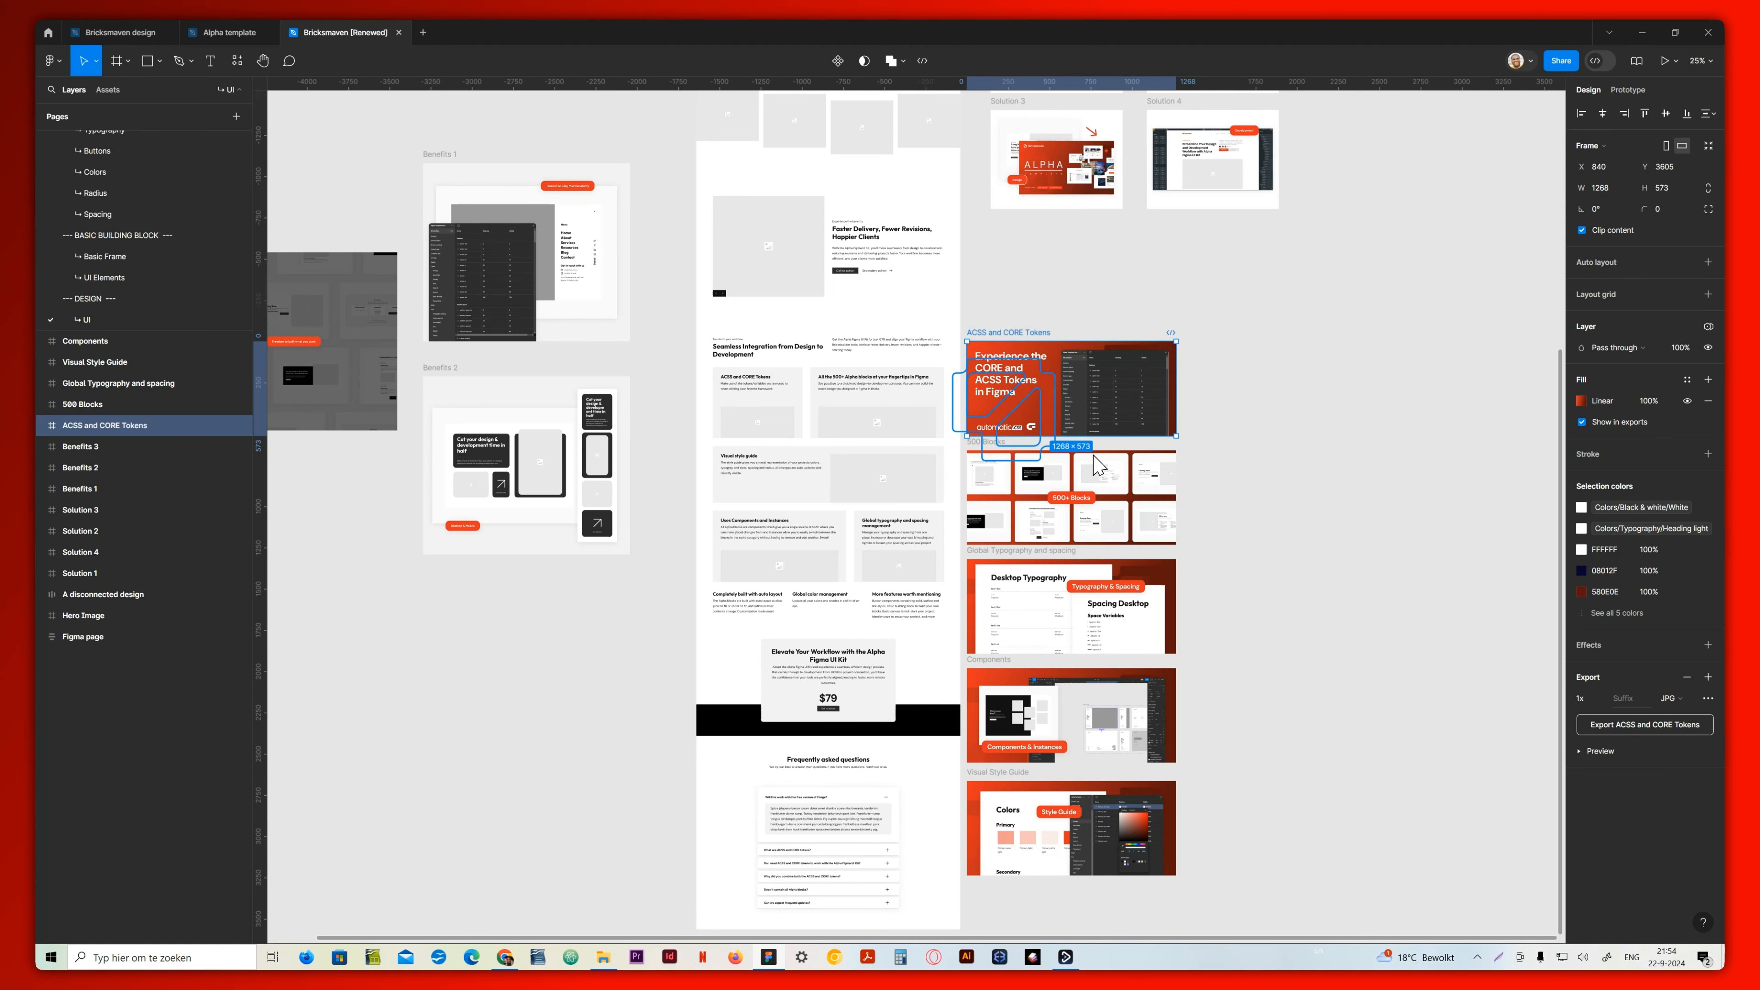
{"action": "scroll", "coordinate": [1047, 388], "scroll_direction": "up", "scroll_amount": 8}
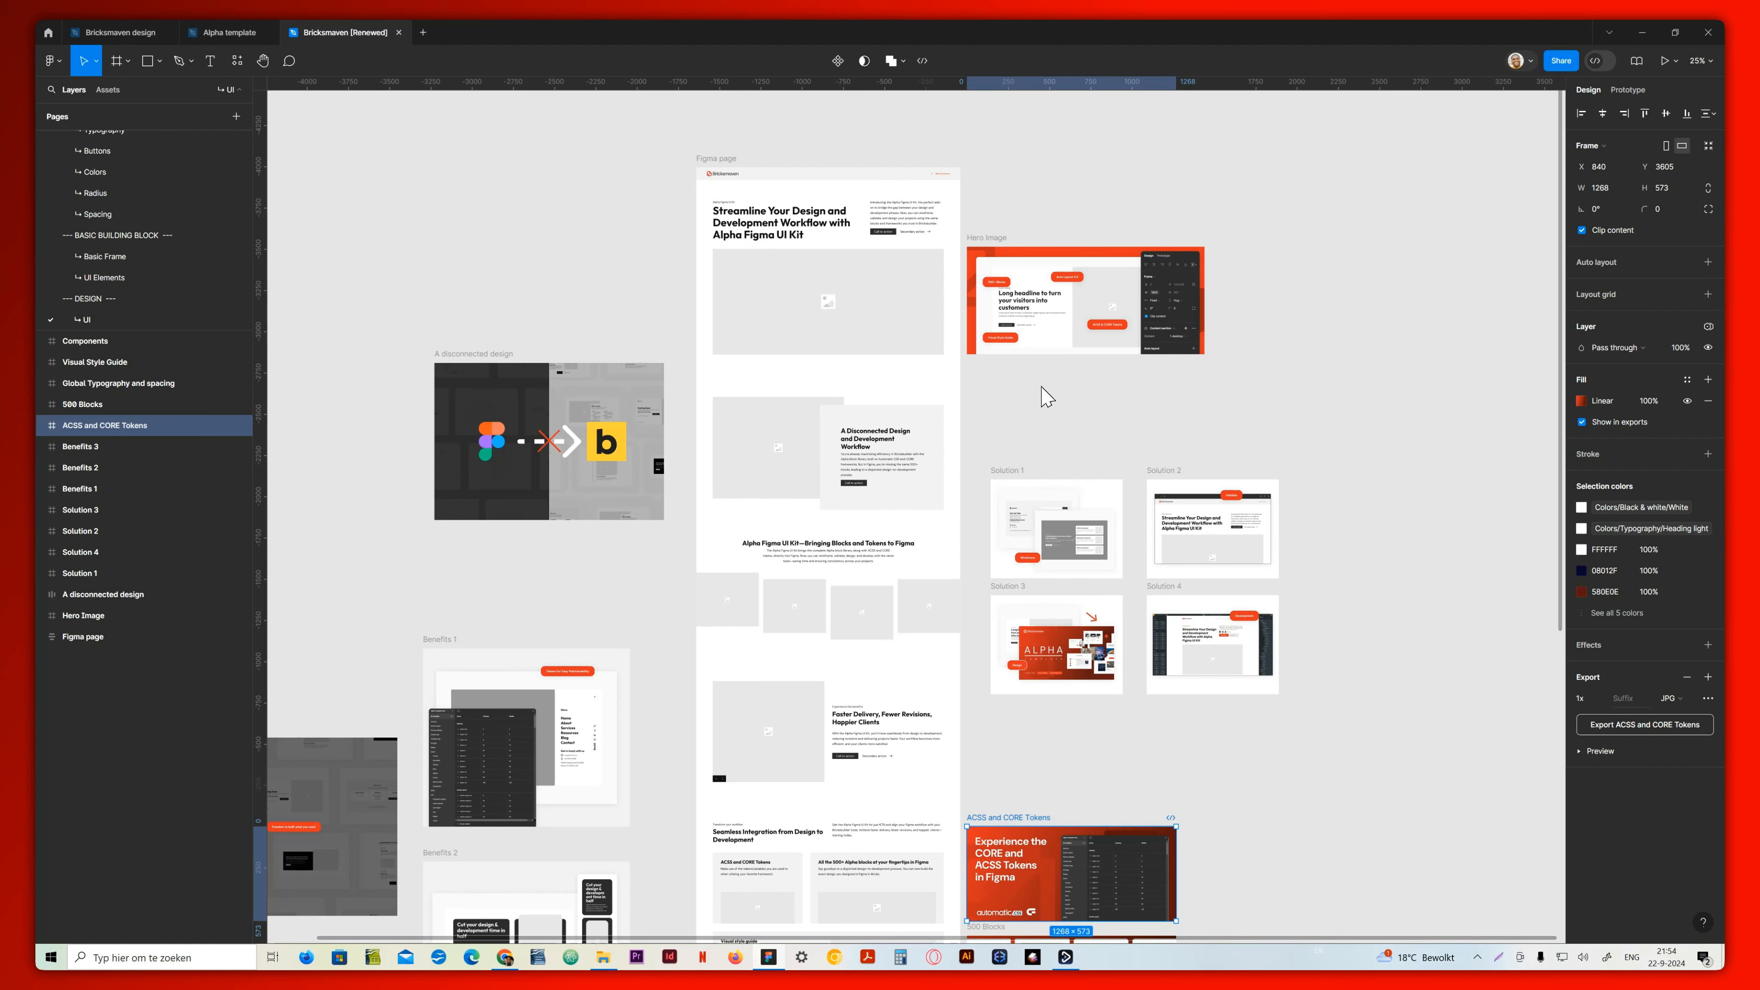
{"action": "left_click", "coordinate": [1023, 423]}
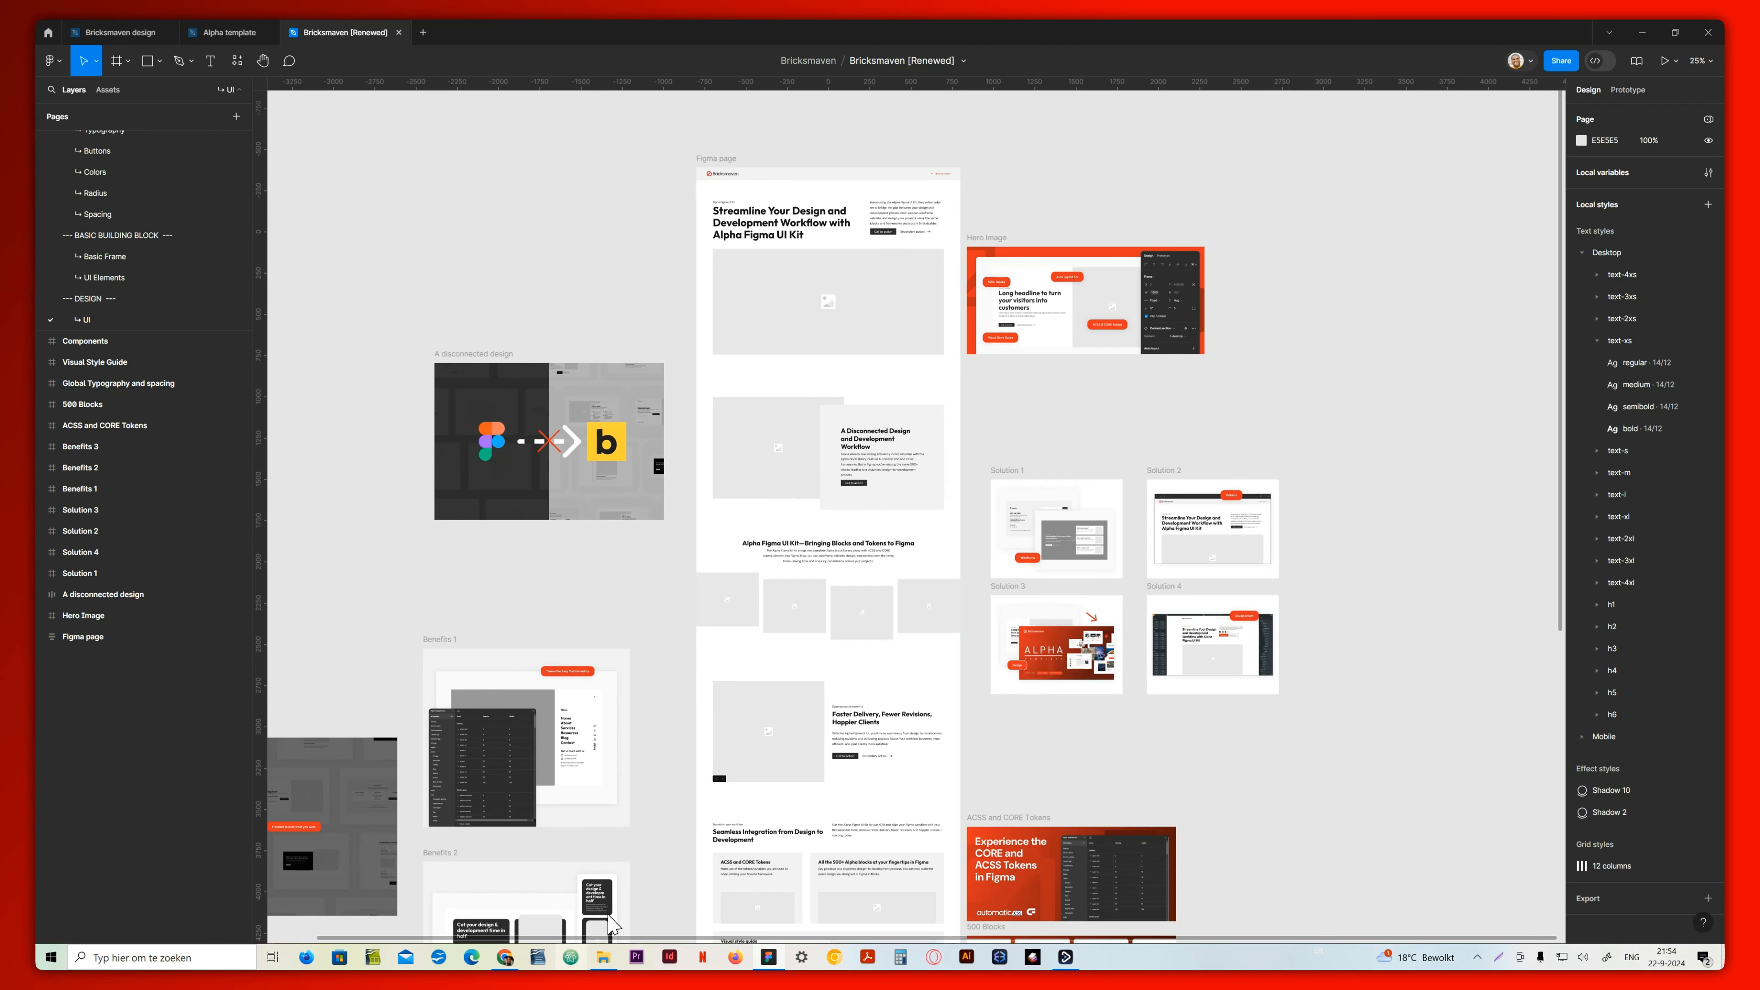
Switch to the Bricks builder in Chrome and filter its template library to the Hero bundle to browse the layouts
{"action": "left_click", "coordinate": [505, 957]}
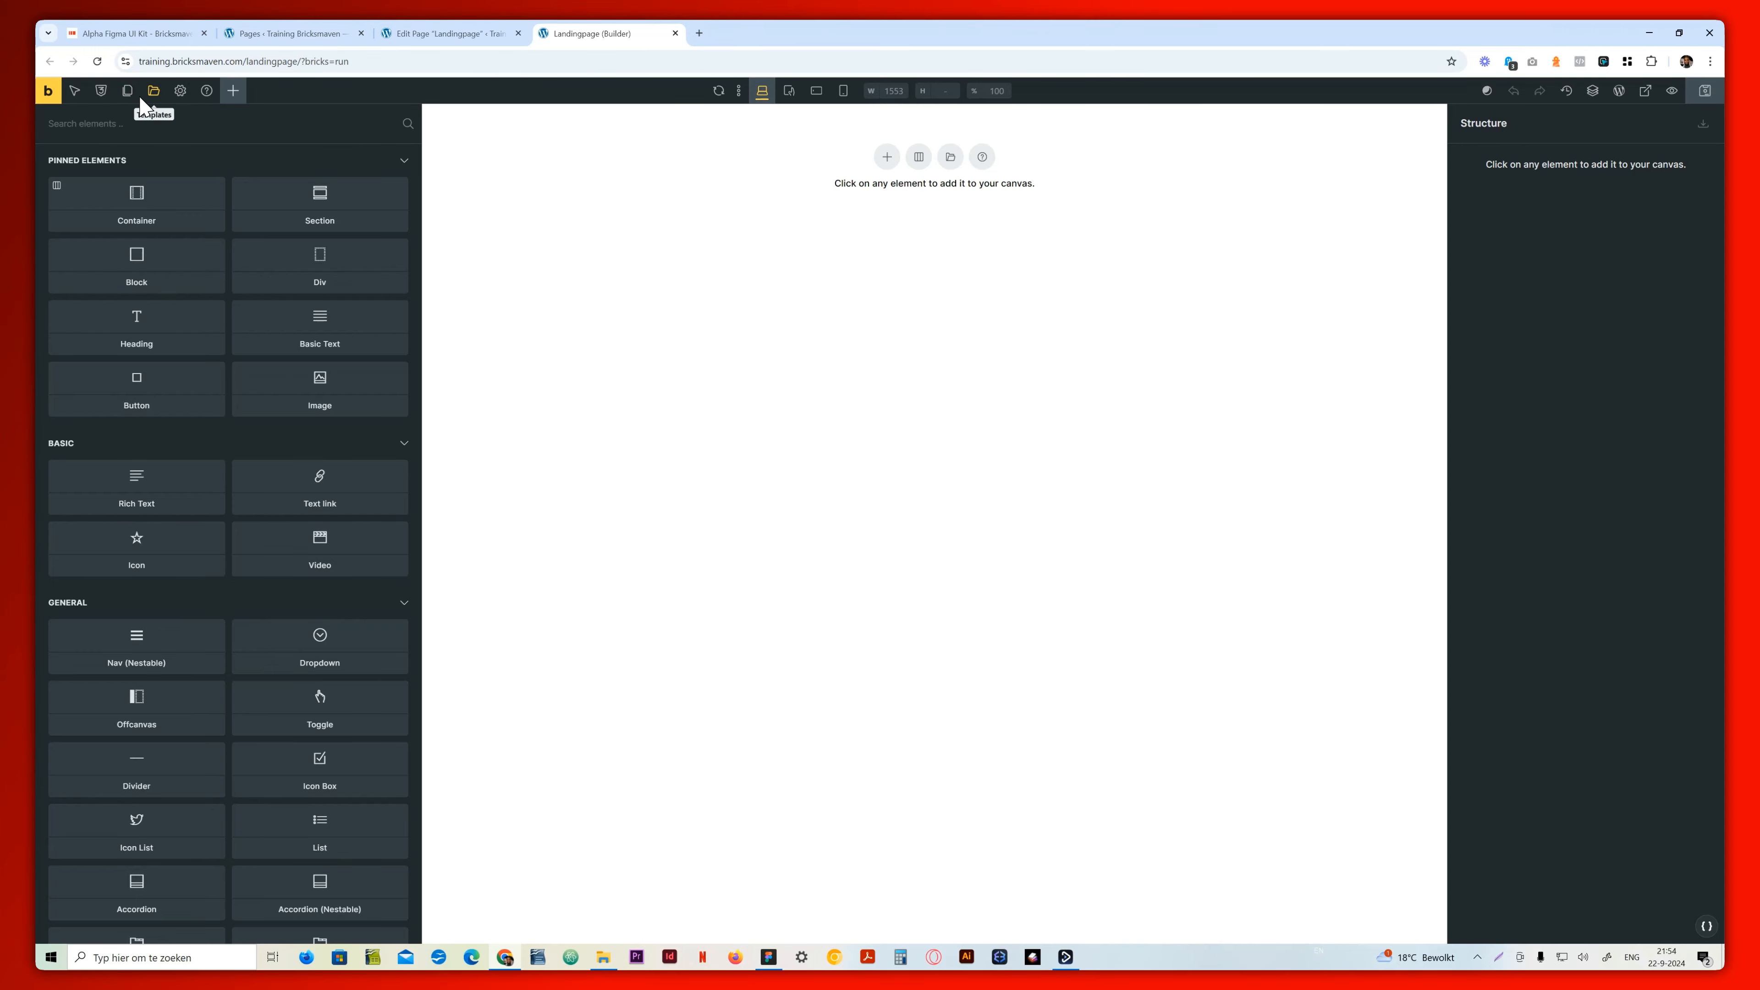
{"action": "left_click", "coordinate": [154, 92]}
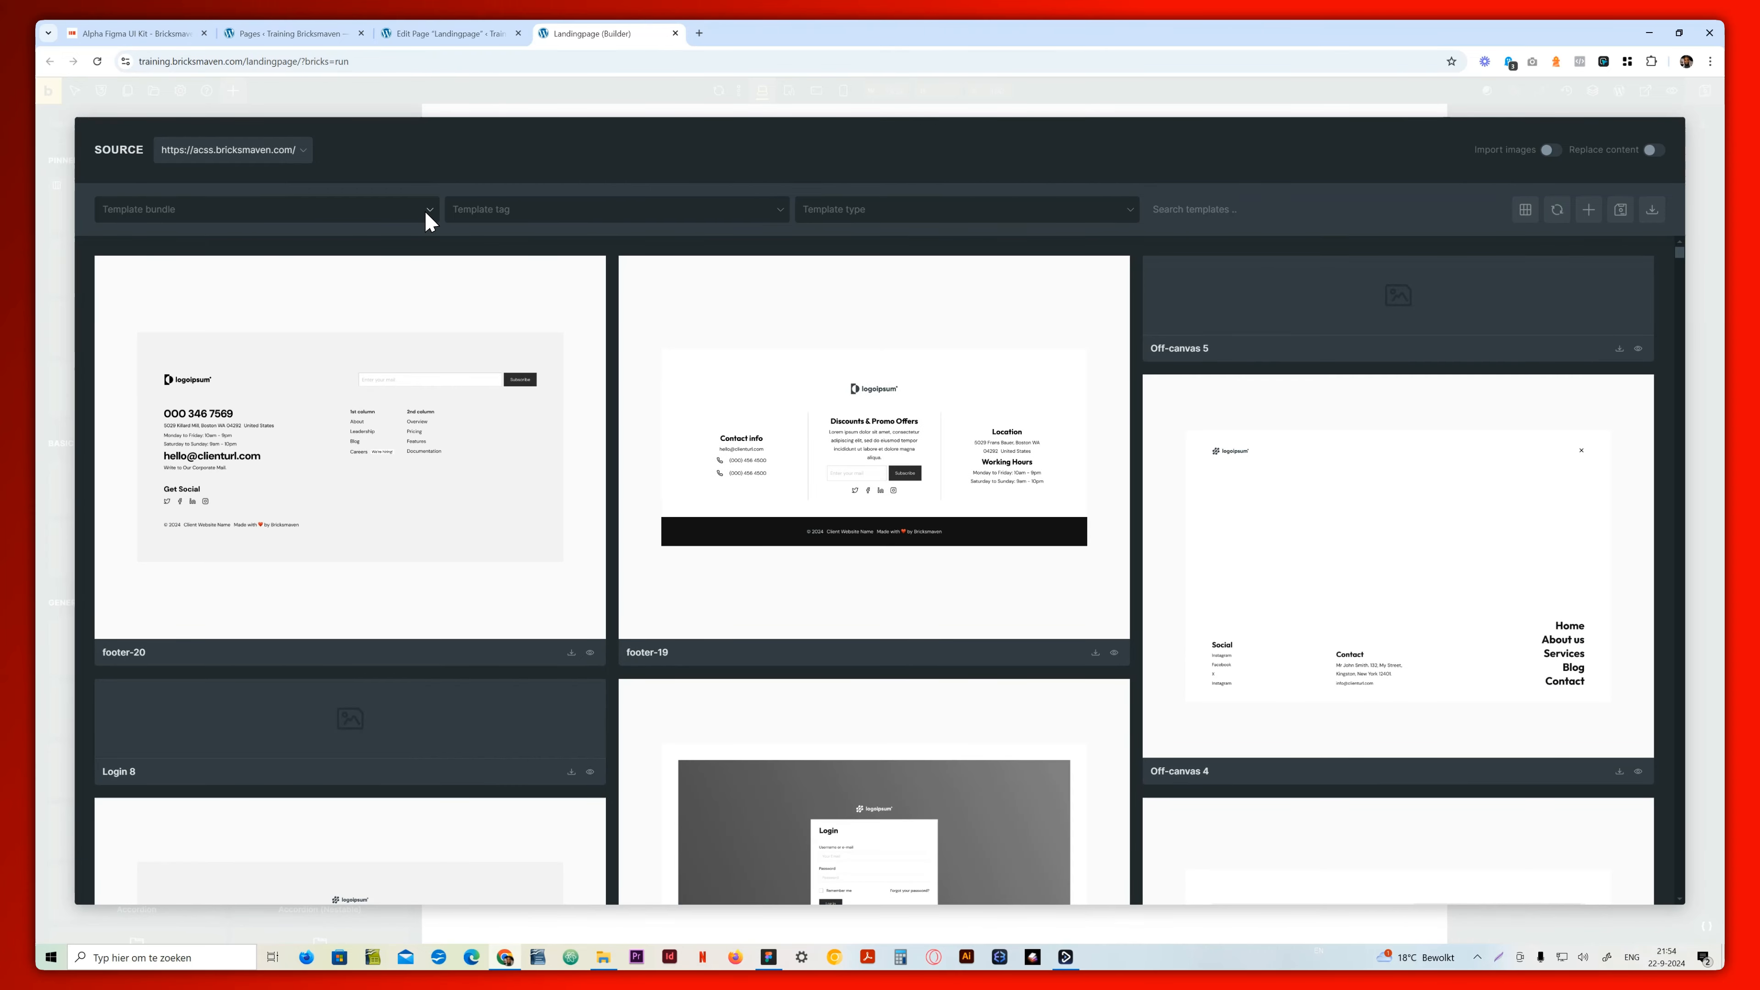
{"action": "left_click", "coordinate": [423, 210]}
{"action": "scroll", "coordinate": [204, 352], "scroll_direction": "down", "scroll_amount": 5}
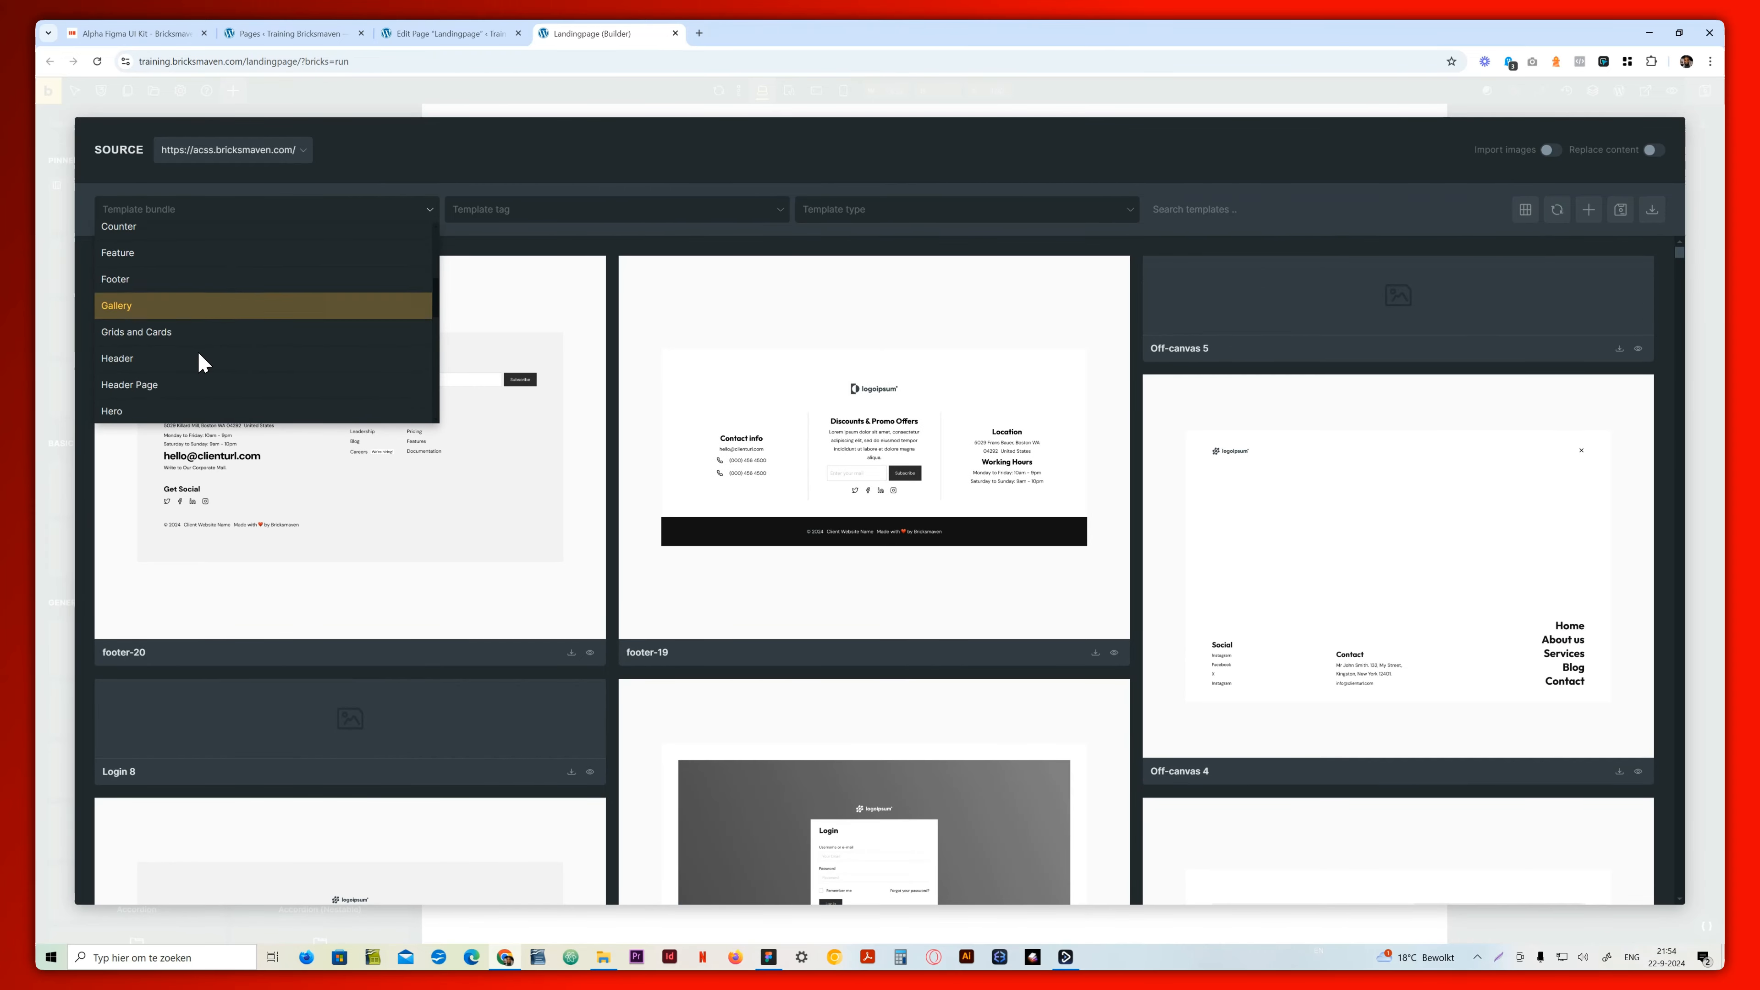
{"action": "left_click", "coordinate": [168, 330]}
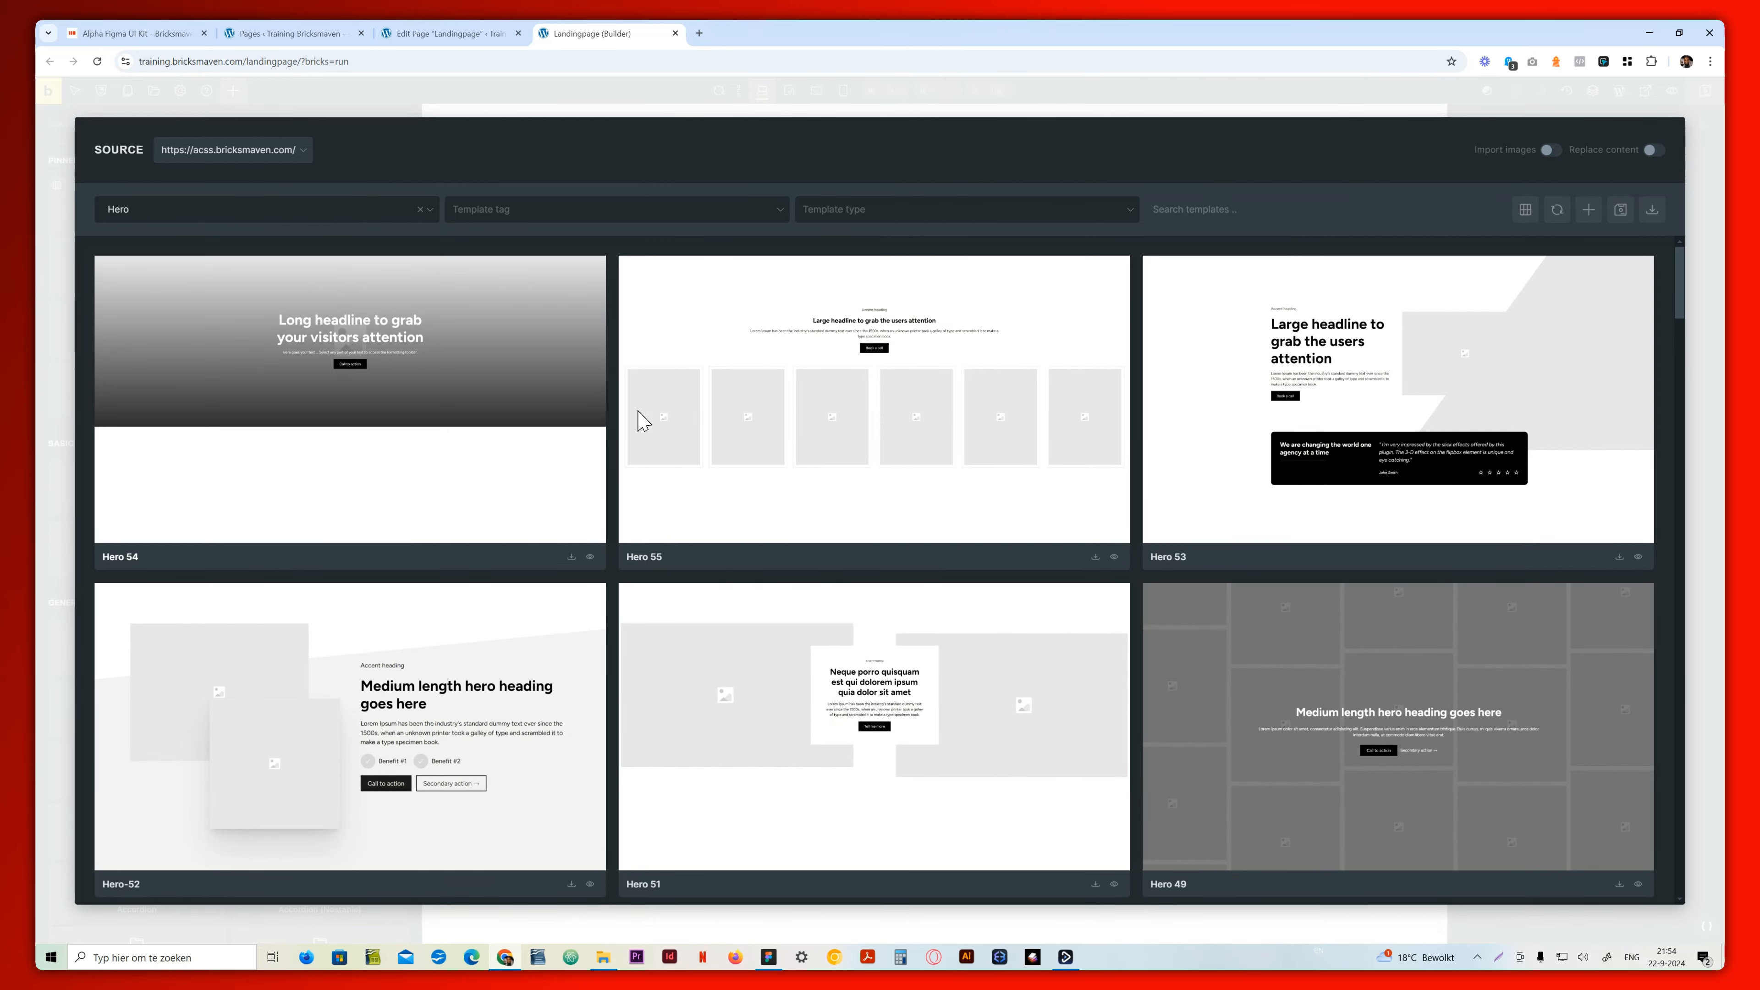
{"action": "scroll", "coordinate": [663, 497], "scroll_direction": "down", "scroll_amount": 15}
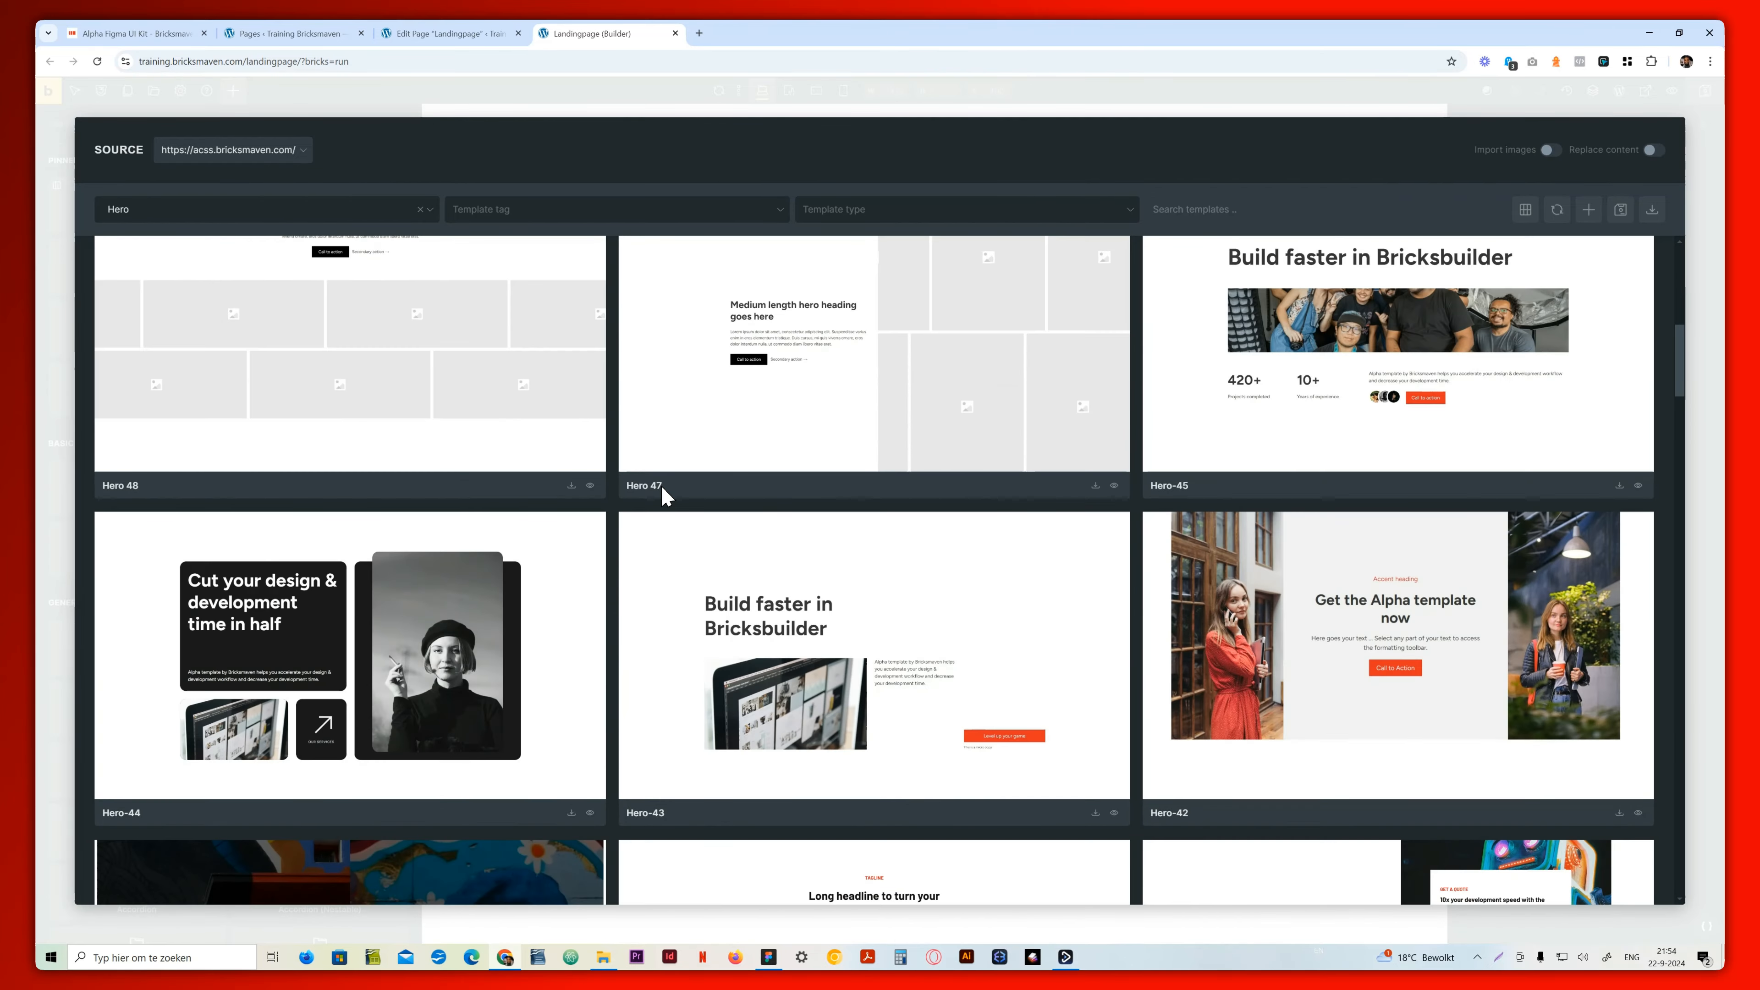
{"action": "scroll", "coordinate": [663, 496], "scroll_direction": "up", "scroll_amount": 4}
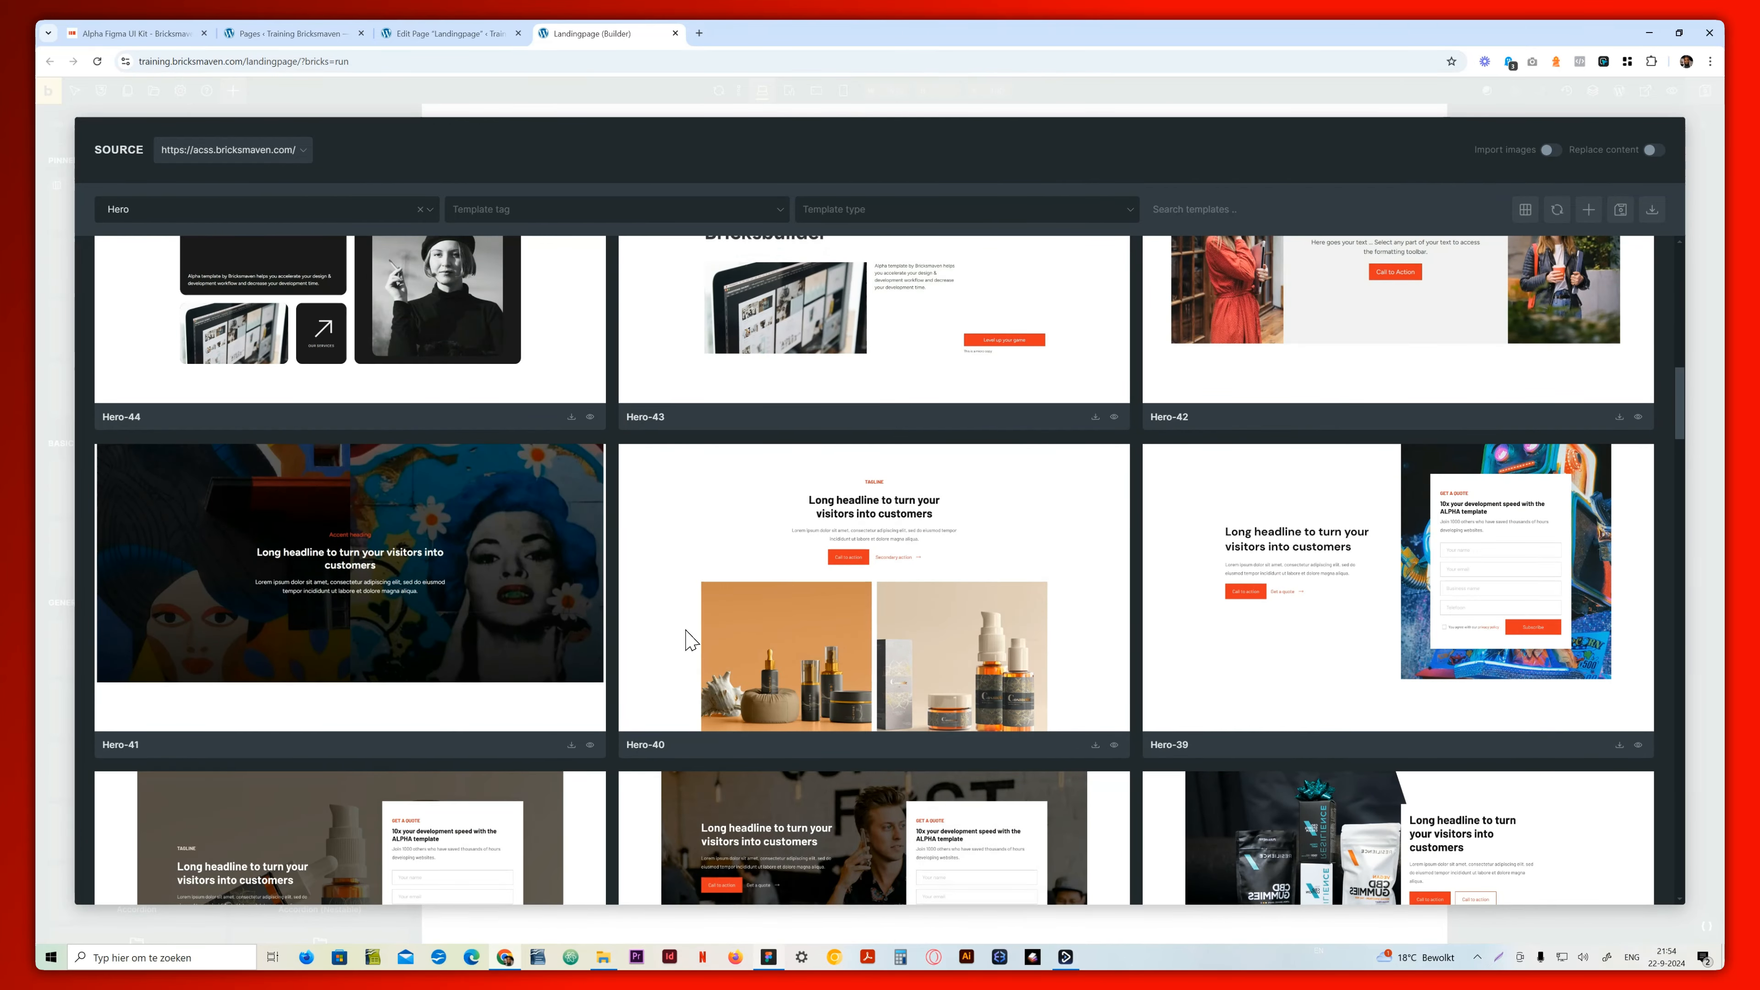
Switch to the Alpha template file in Figma and select the desktop hero section to check its variant
{"action": "left_click", "coordinate": [768, 959]}
{"action": "left_click", "coordinate": [228, 33]}
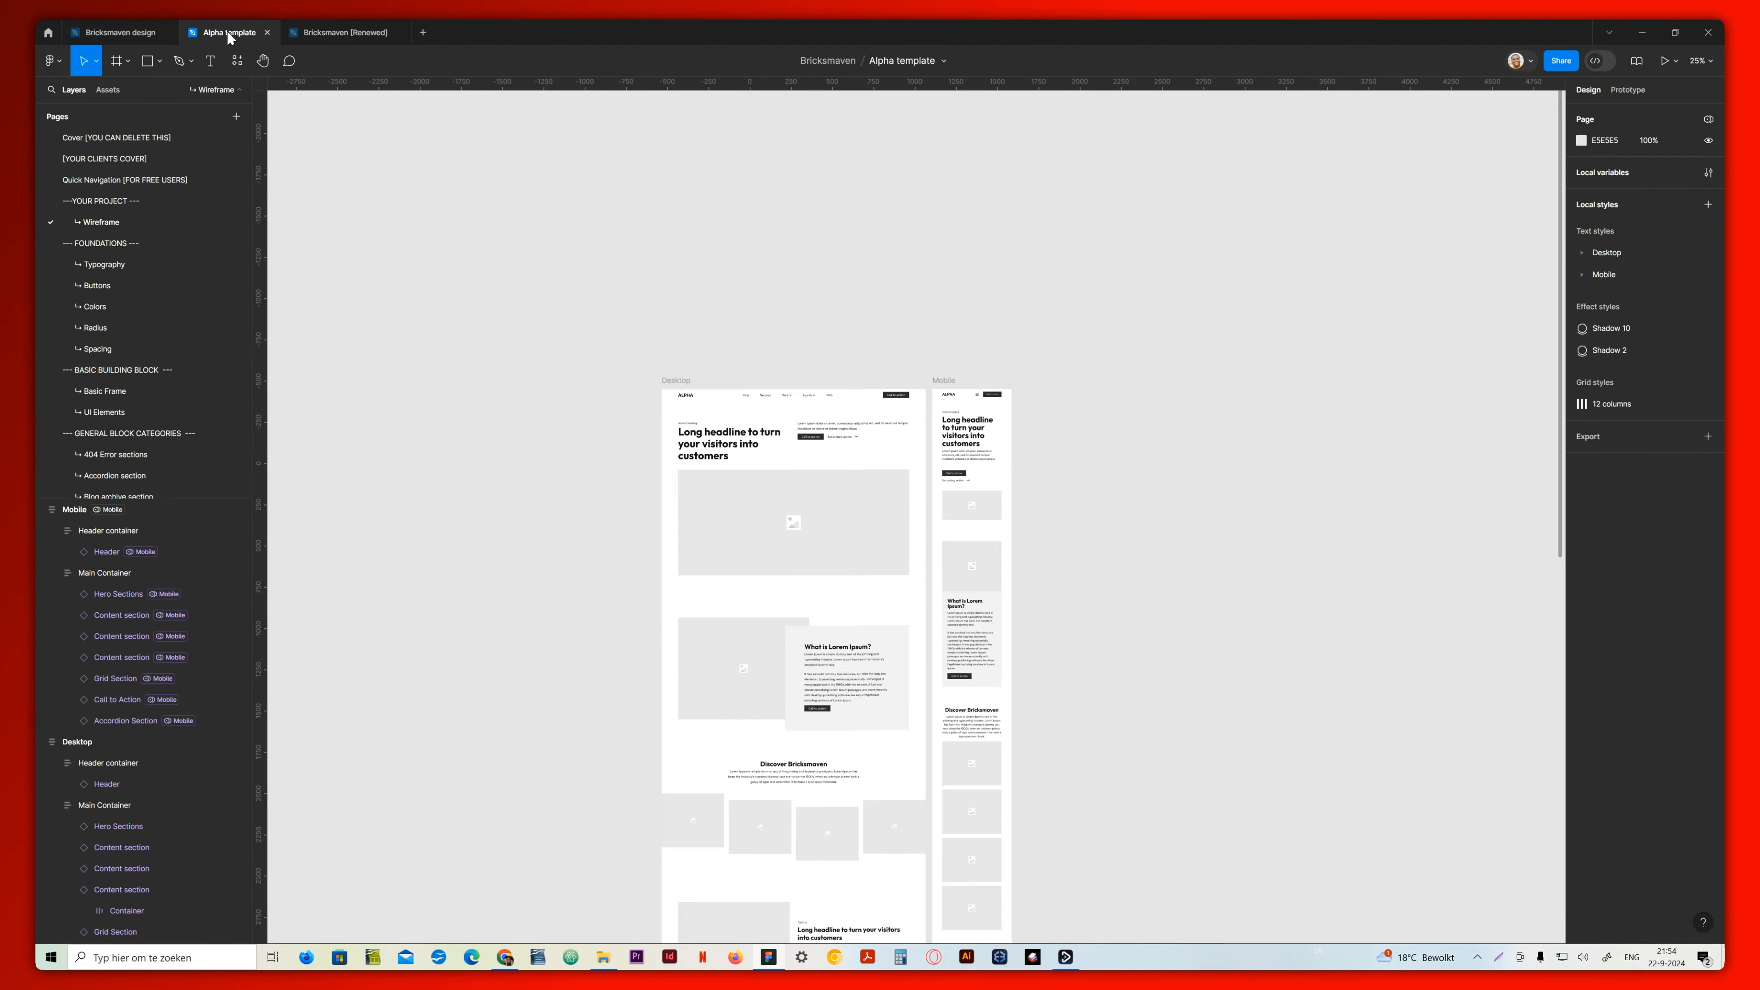
{"action": "double_click", "coordinate": [848, 532]}
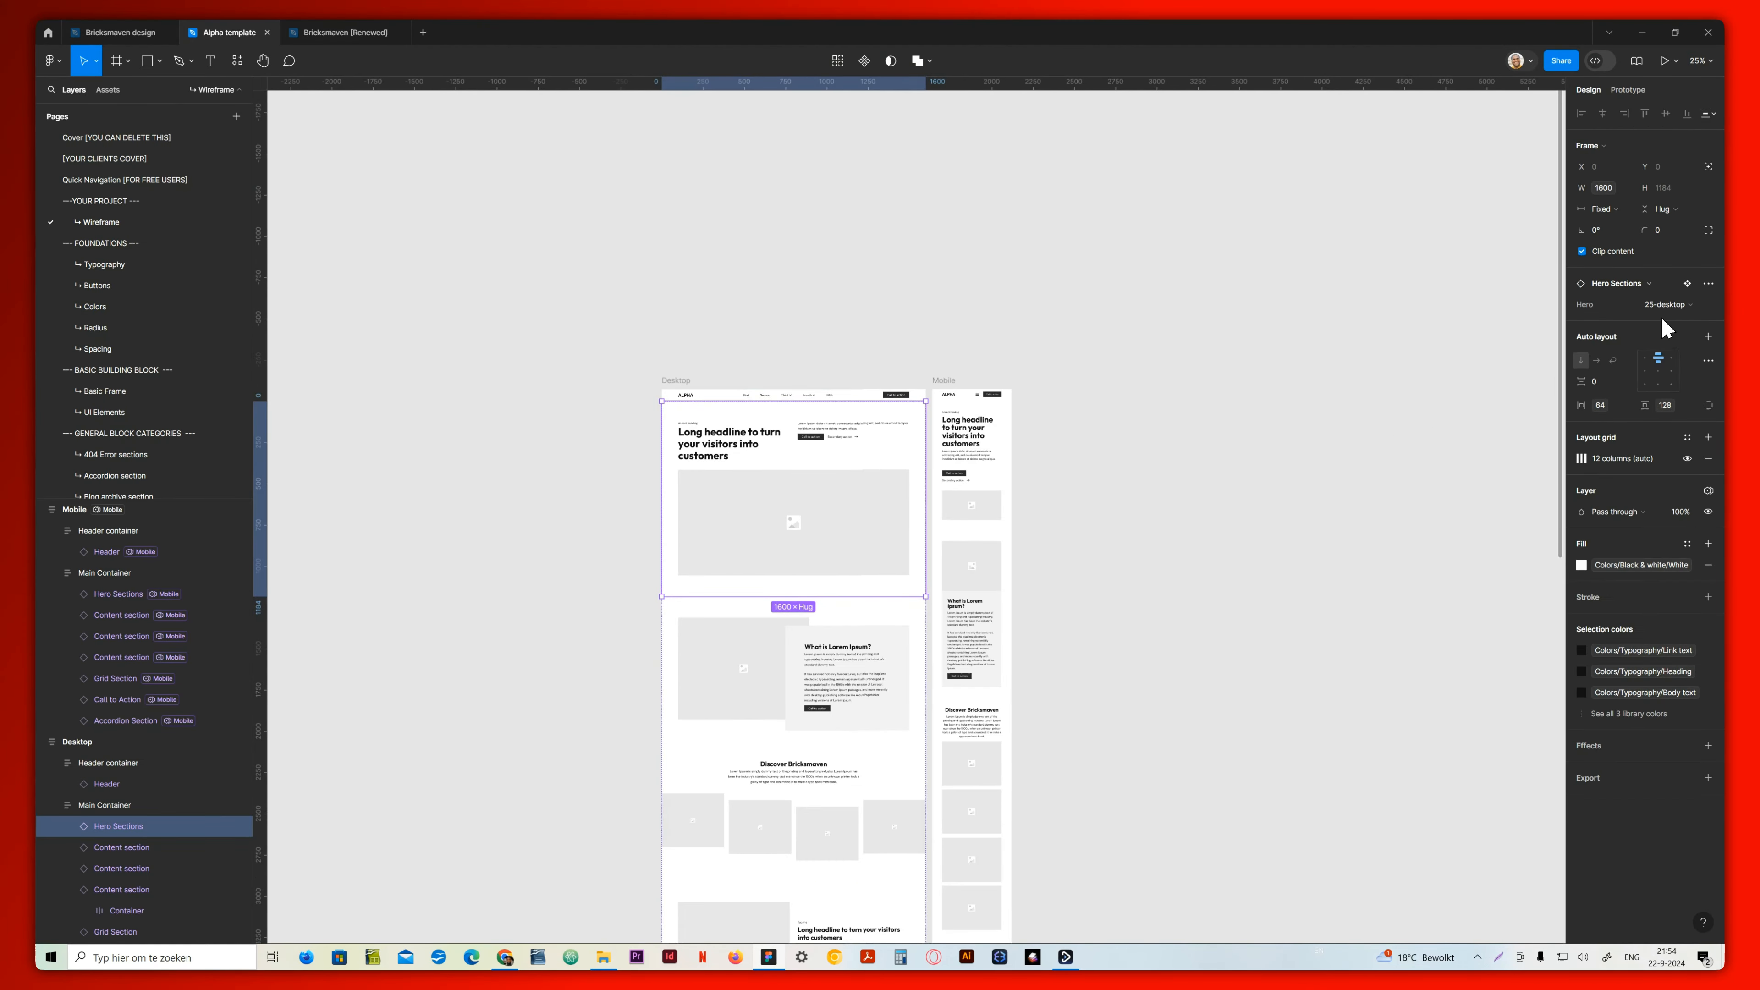
Return to the Bricks template library in Chrome and insert the Hero-25 template without importing its theme style
{"action": "left_click", "coordinate": [504, 957]}
{"action": "scroll", "coordinate": [477, 565], "scroll_direction": "up", "scroll_amount": 8}
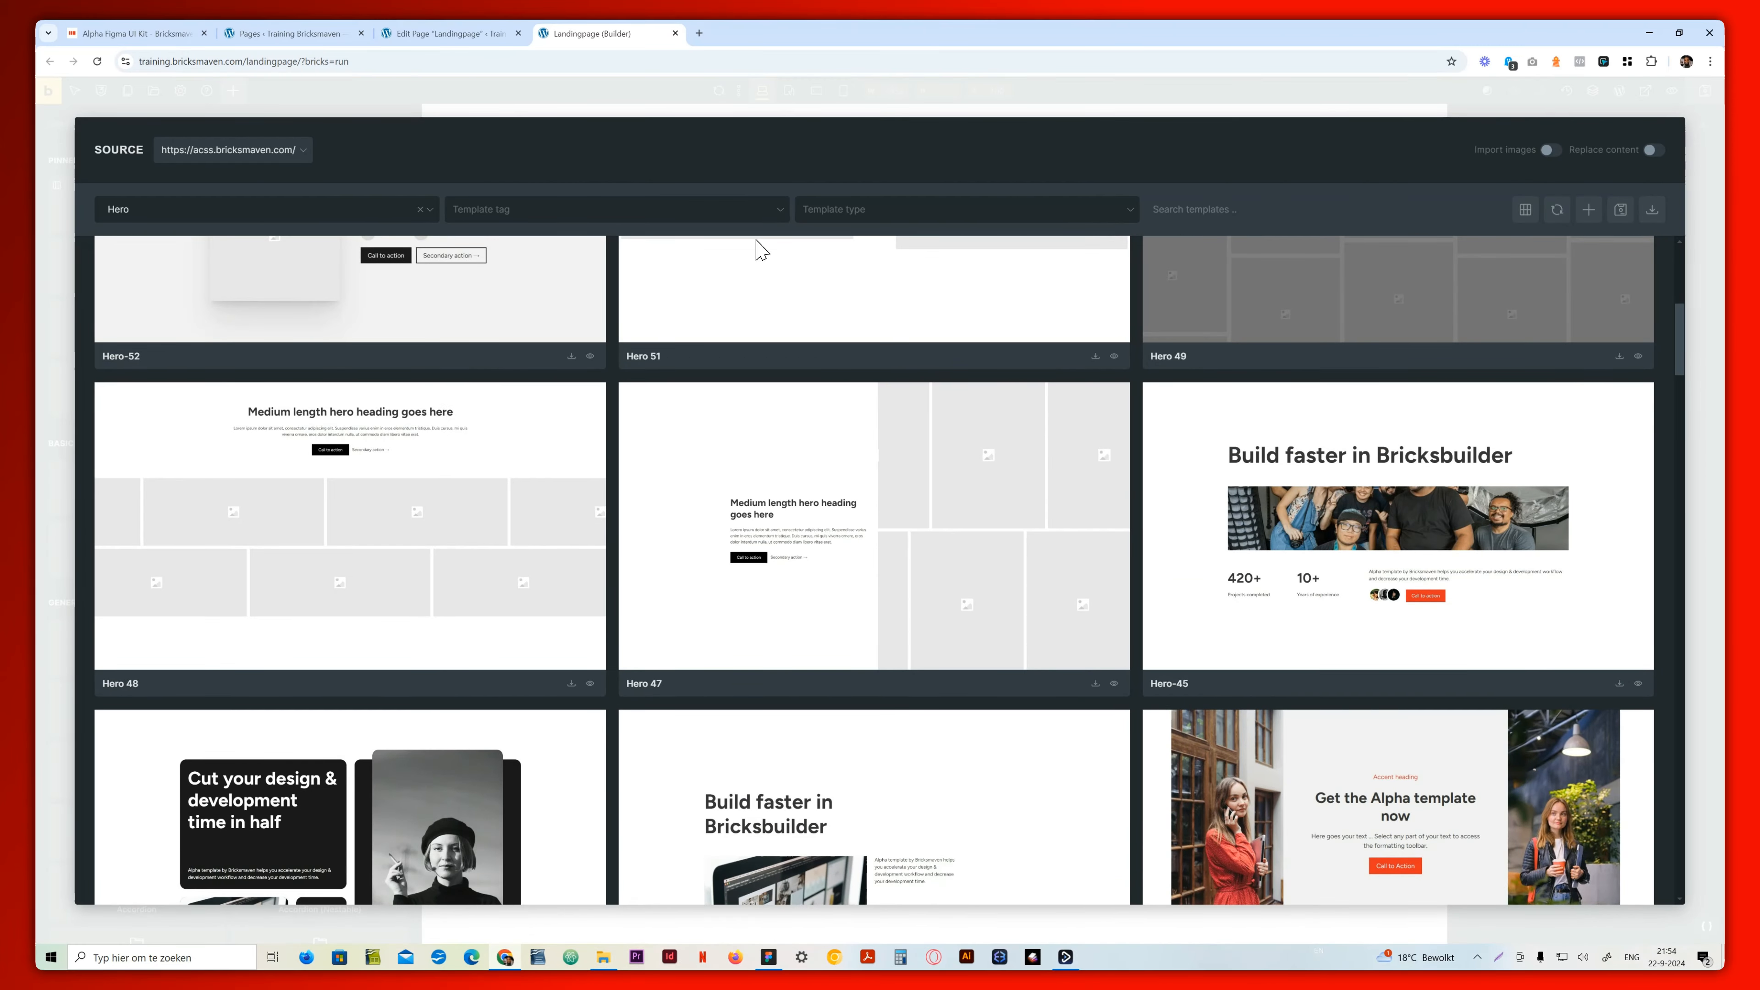
{"action": "scroll", "coordinate": [363, 375], "scroll_direction": "down", "scroll_amount": 20}
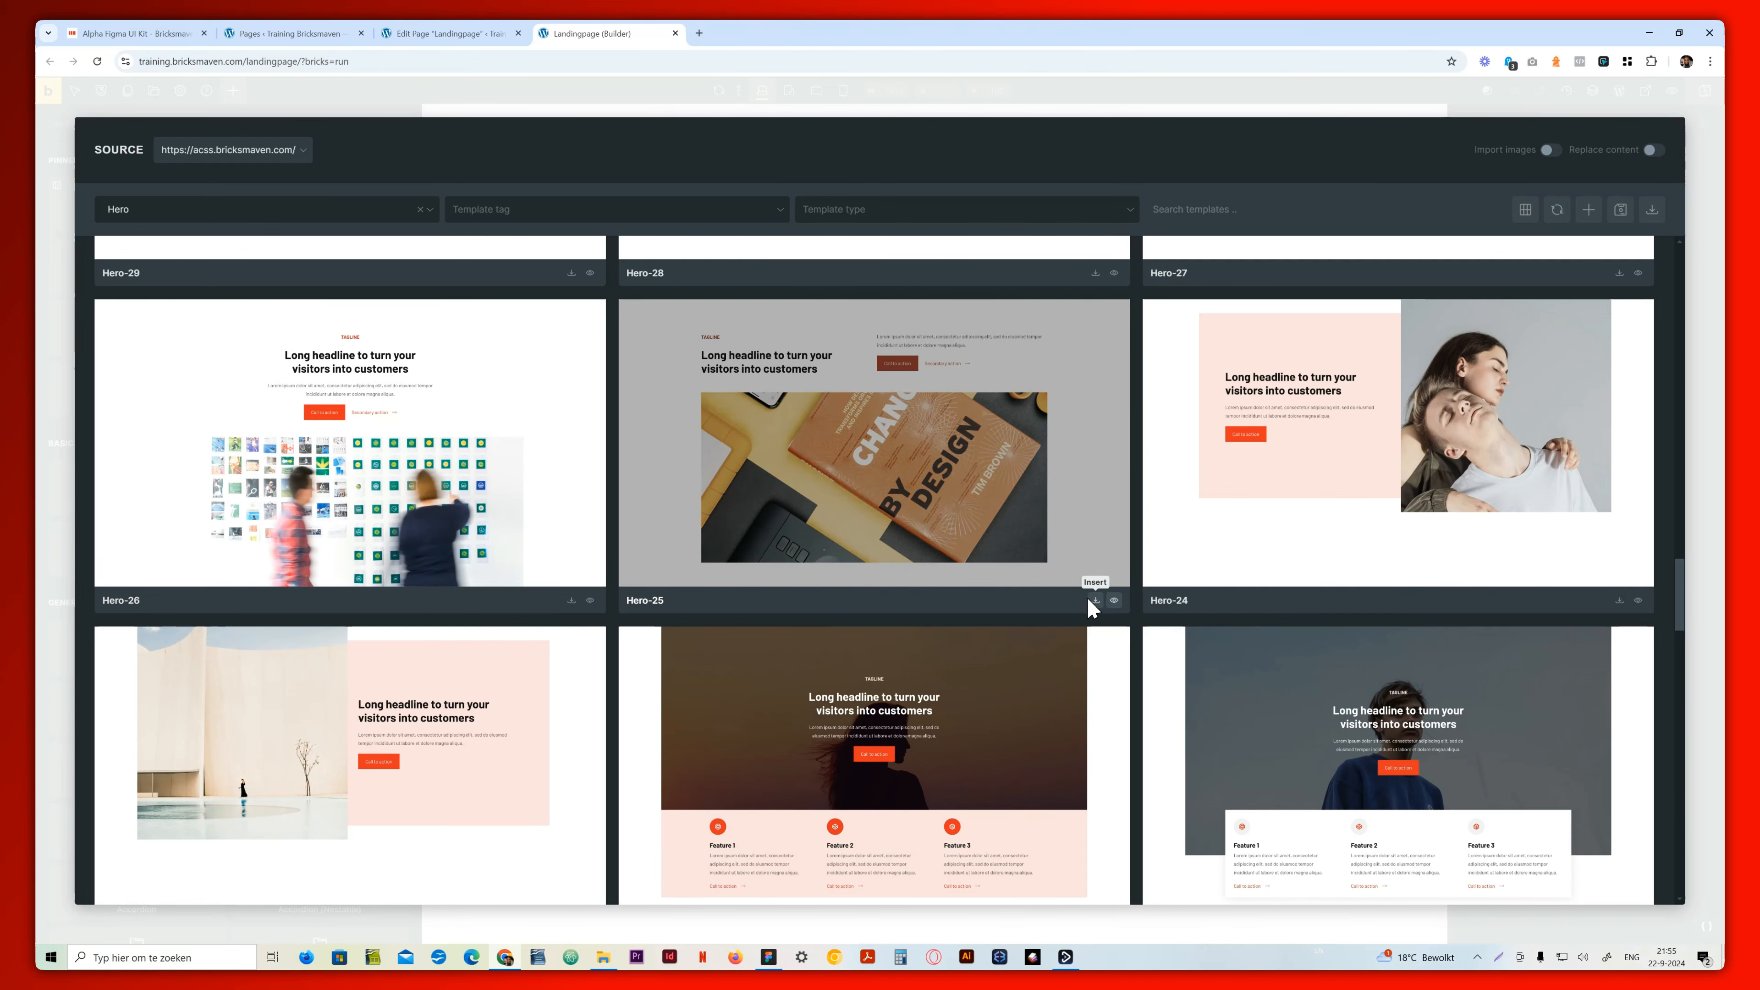
{"action": "left_click", "coordinate": [1093, 597]}
{"action": "left_click", "coordinate": [918, 290]}
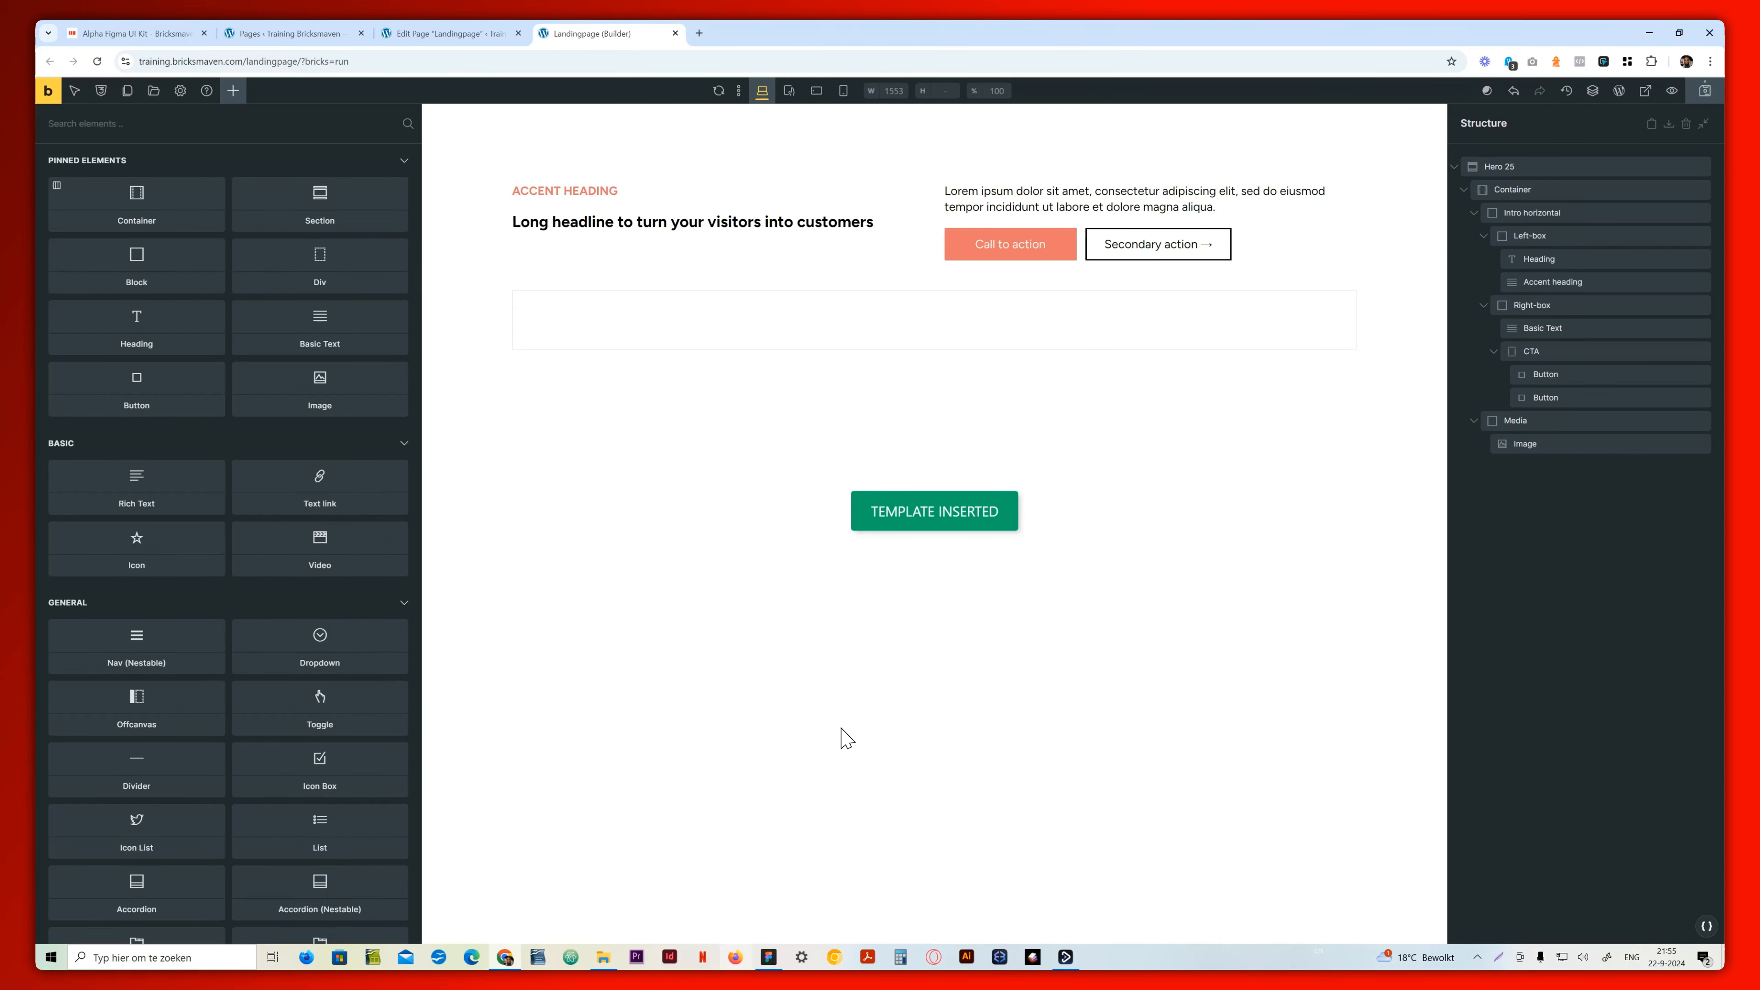
{"action": "left_click", "coordinate": [768, 956]}
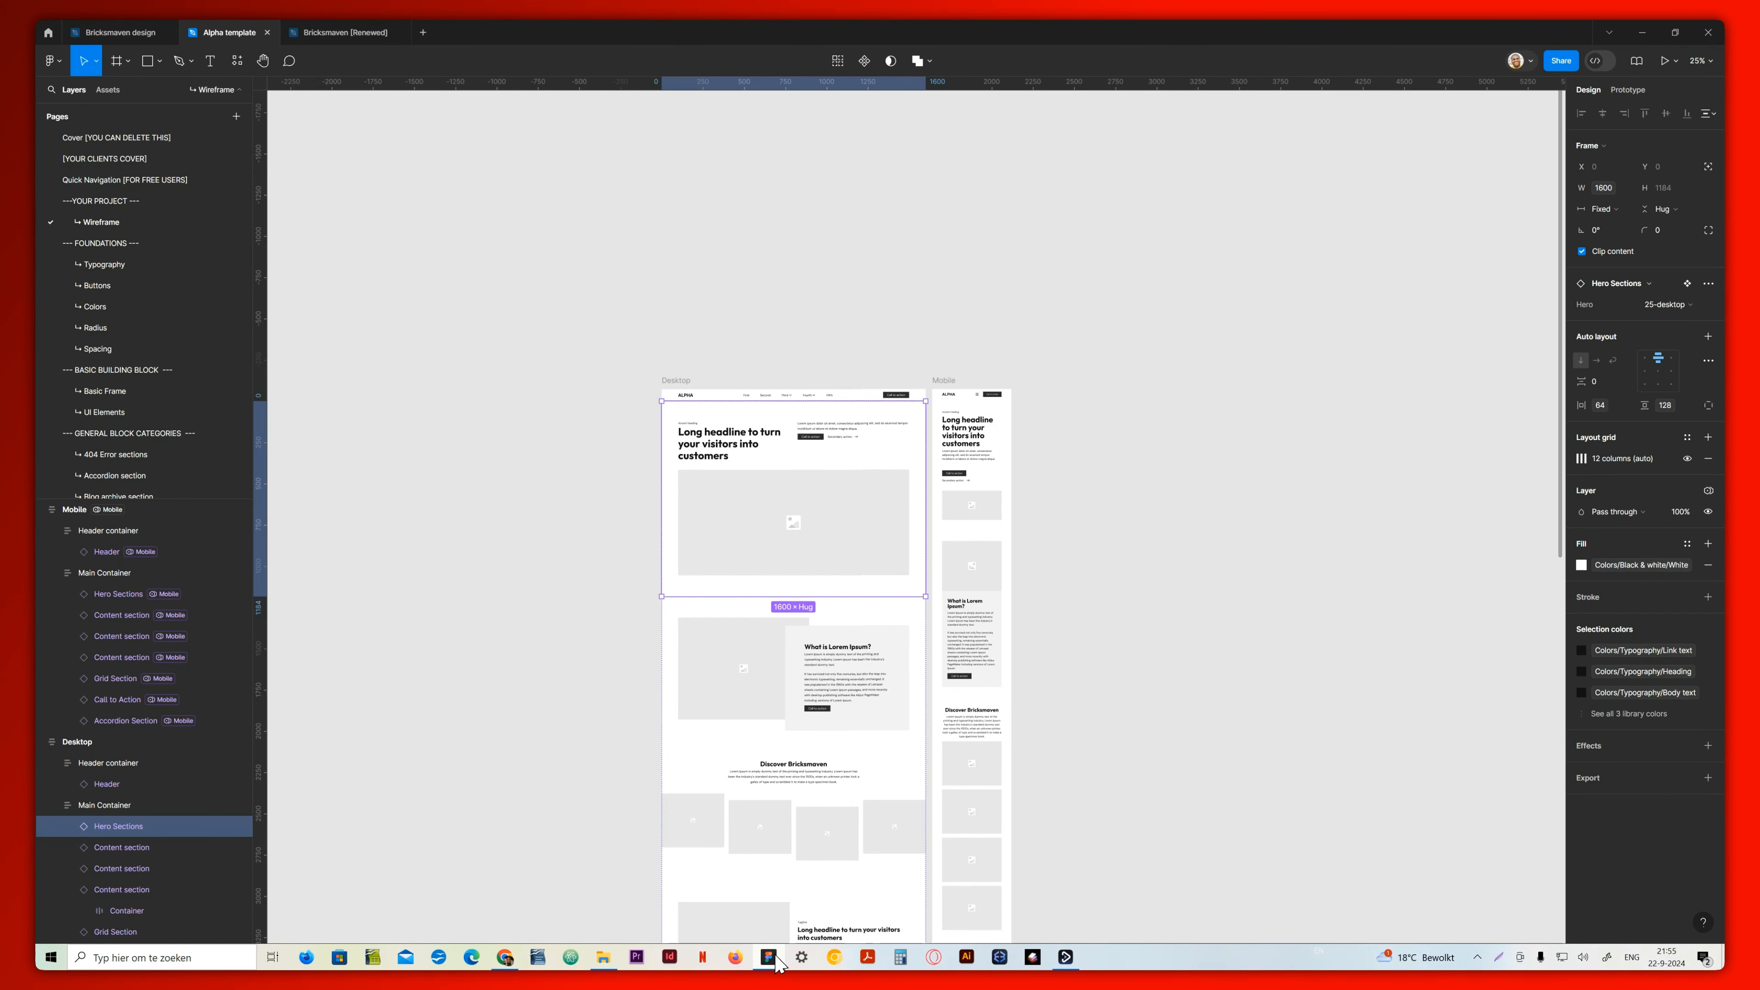
{"action": "left_click", "coordinate": [774, 691]}
{"action": "left_click", "coordinate": [768, 957]}
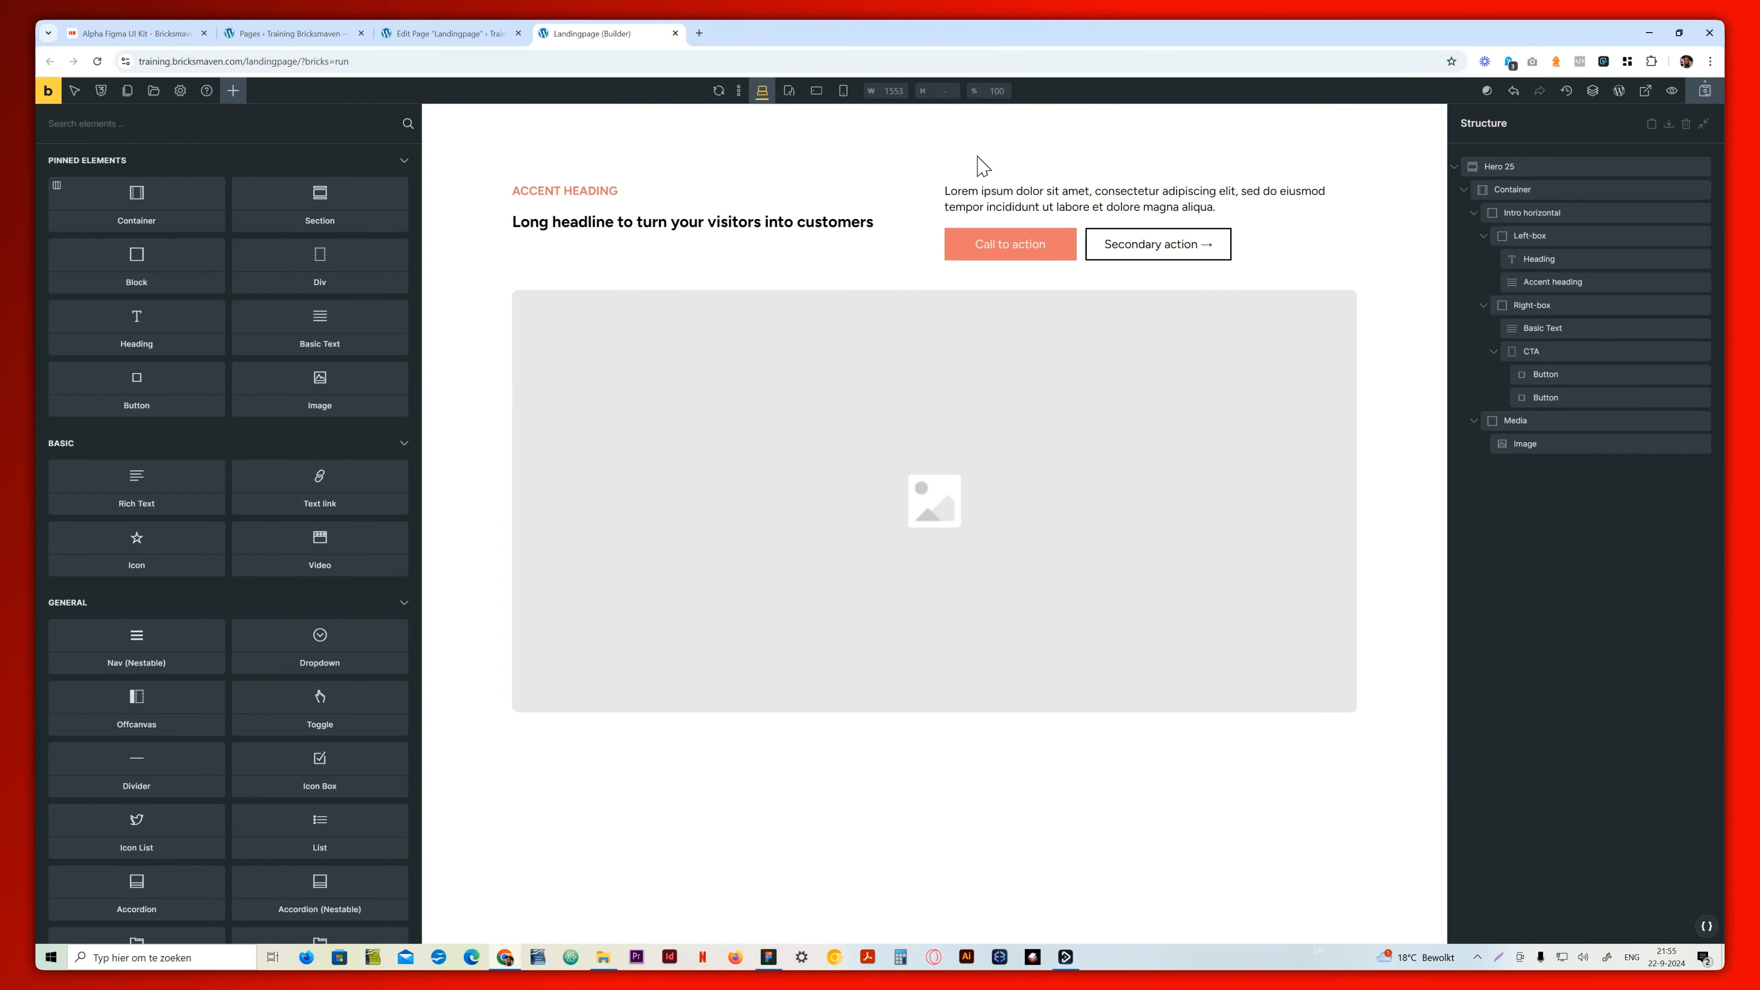
{"action": "left_click", "coordinate": [153, 90]}
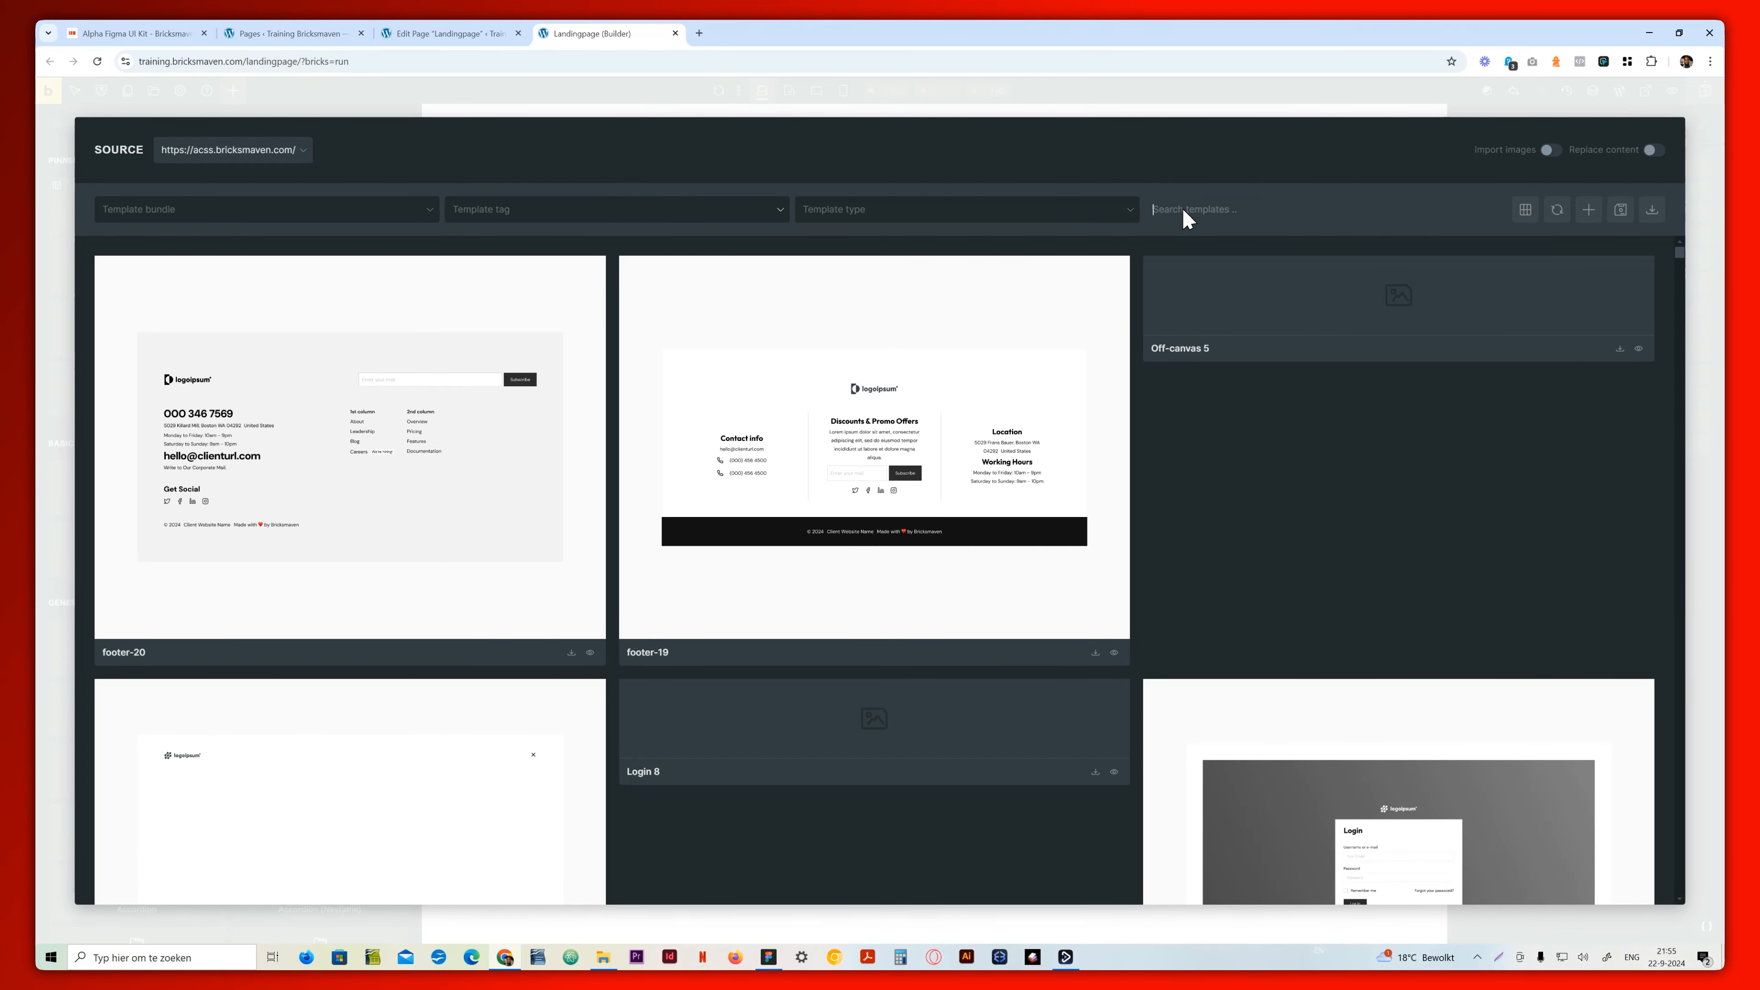
{"action": "type", "text": "content 9"}
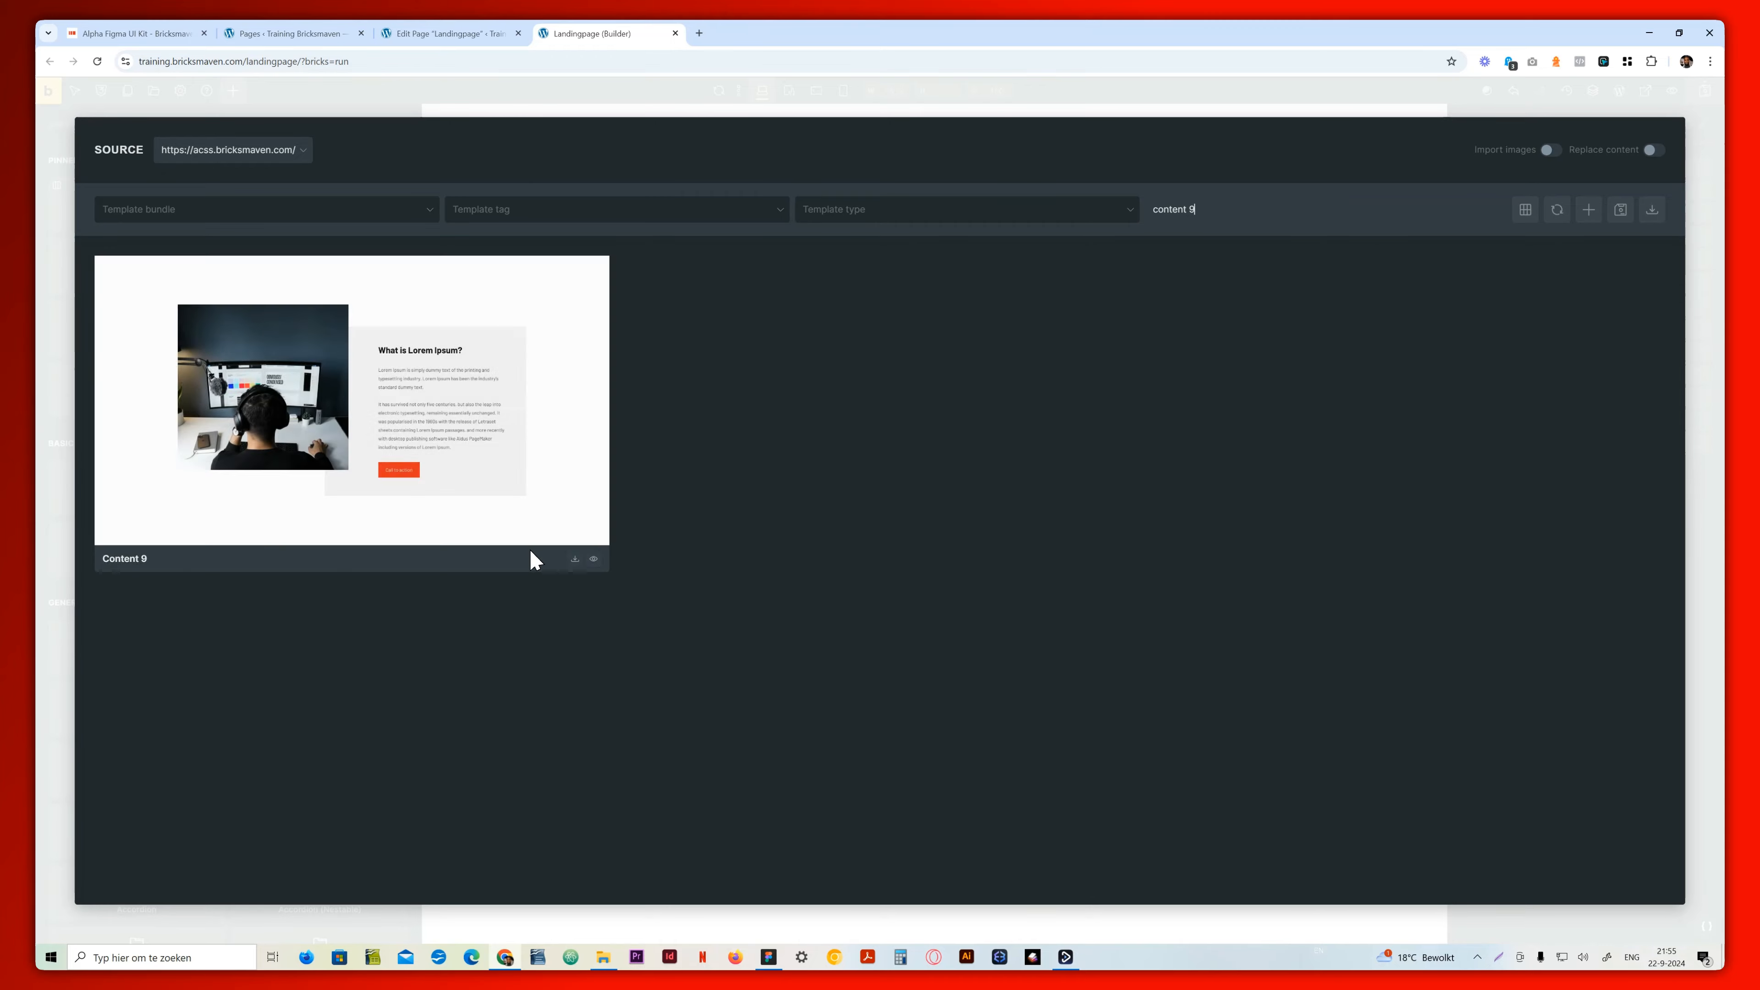
{"action": "left_click", "coordinate": [574, 559]}
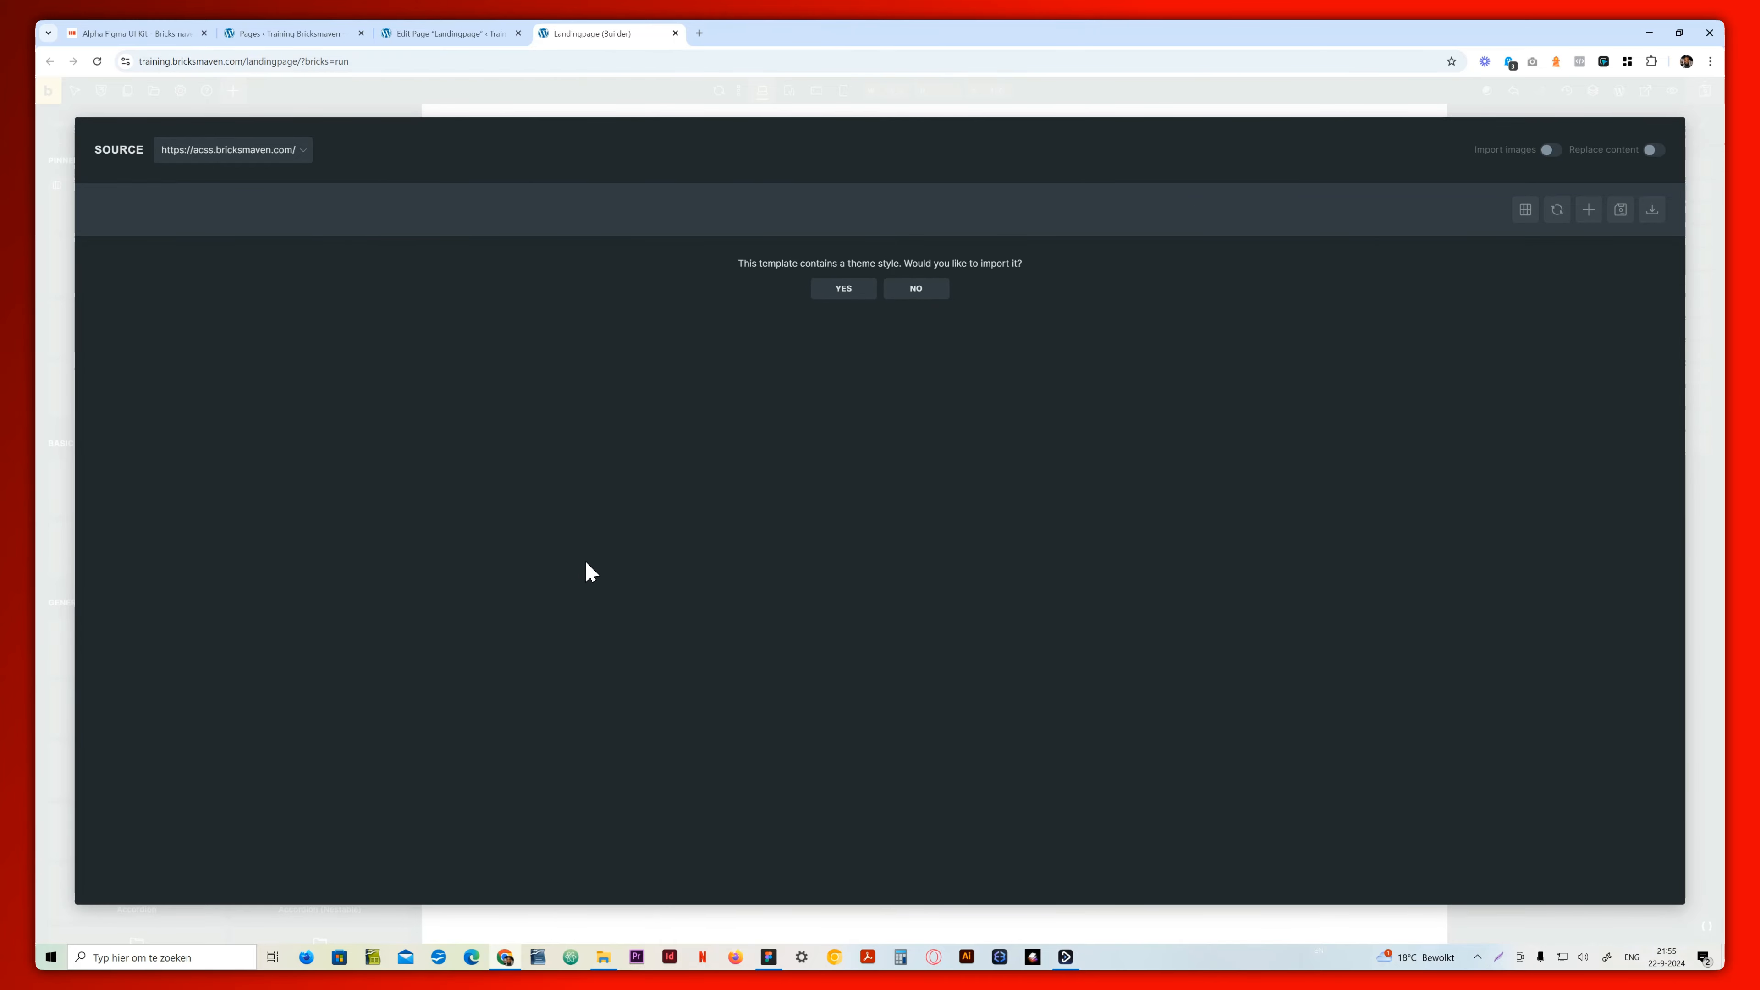
{"action": "left_click", "coordinate": [915, 289]}
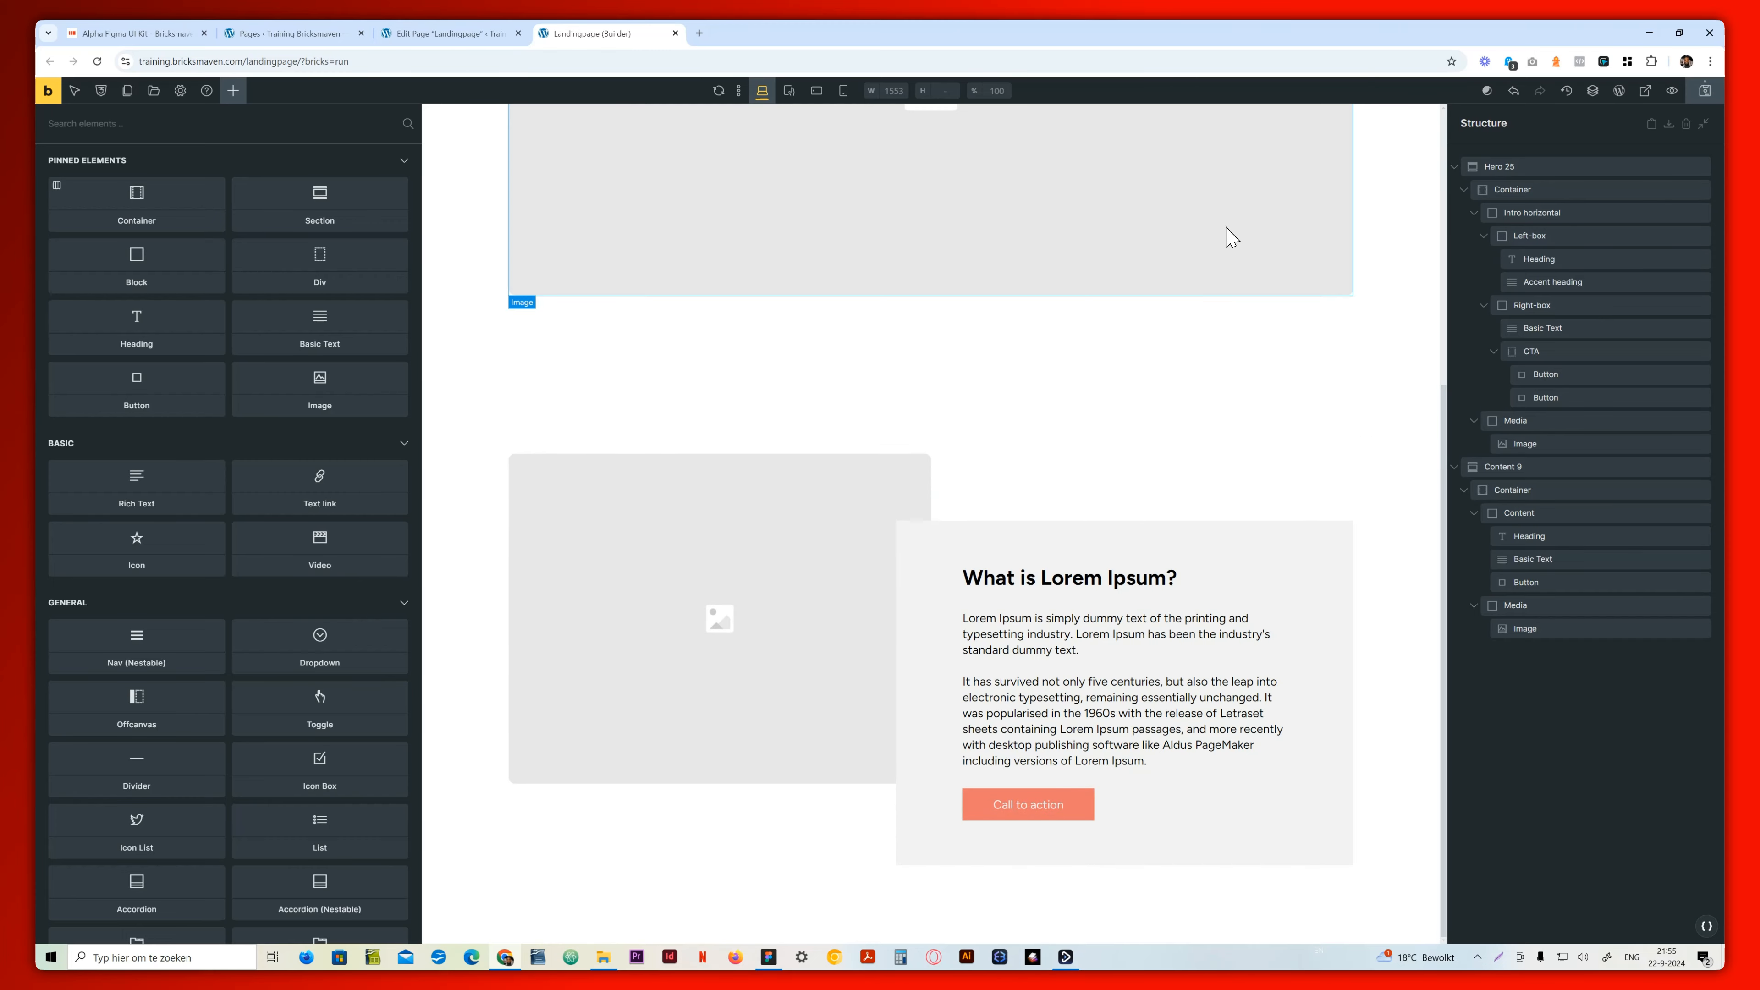
{"action": "key", "text": "alt+Tab"}
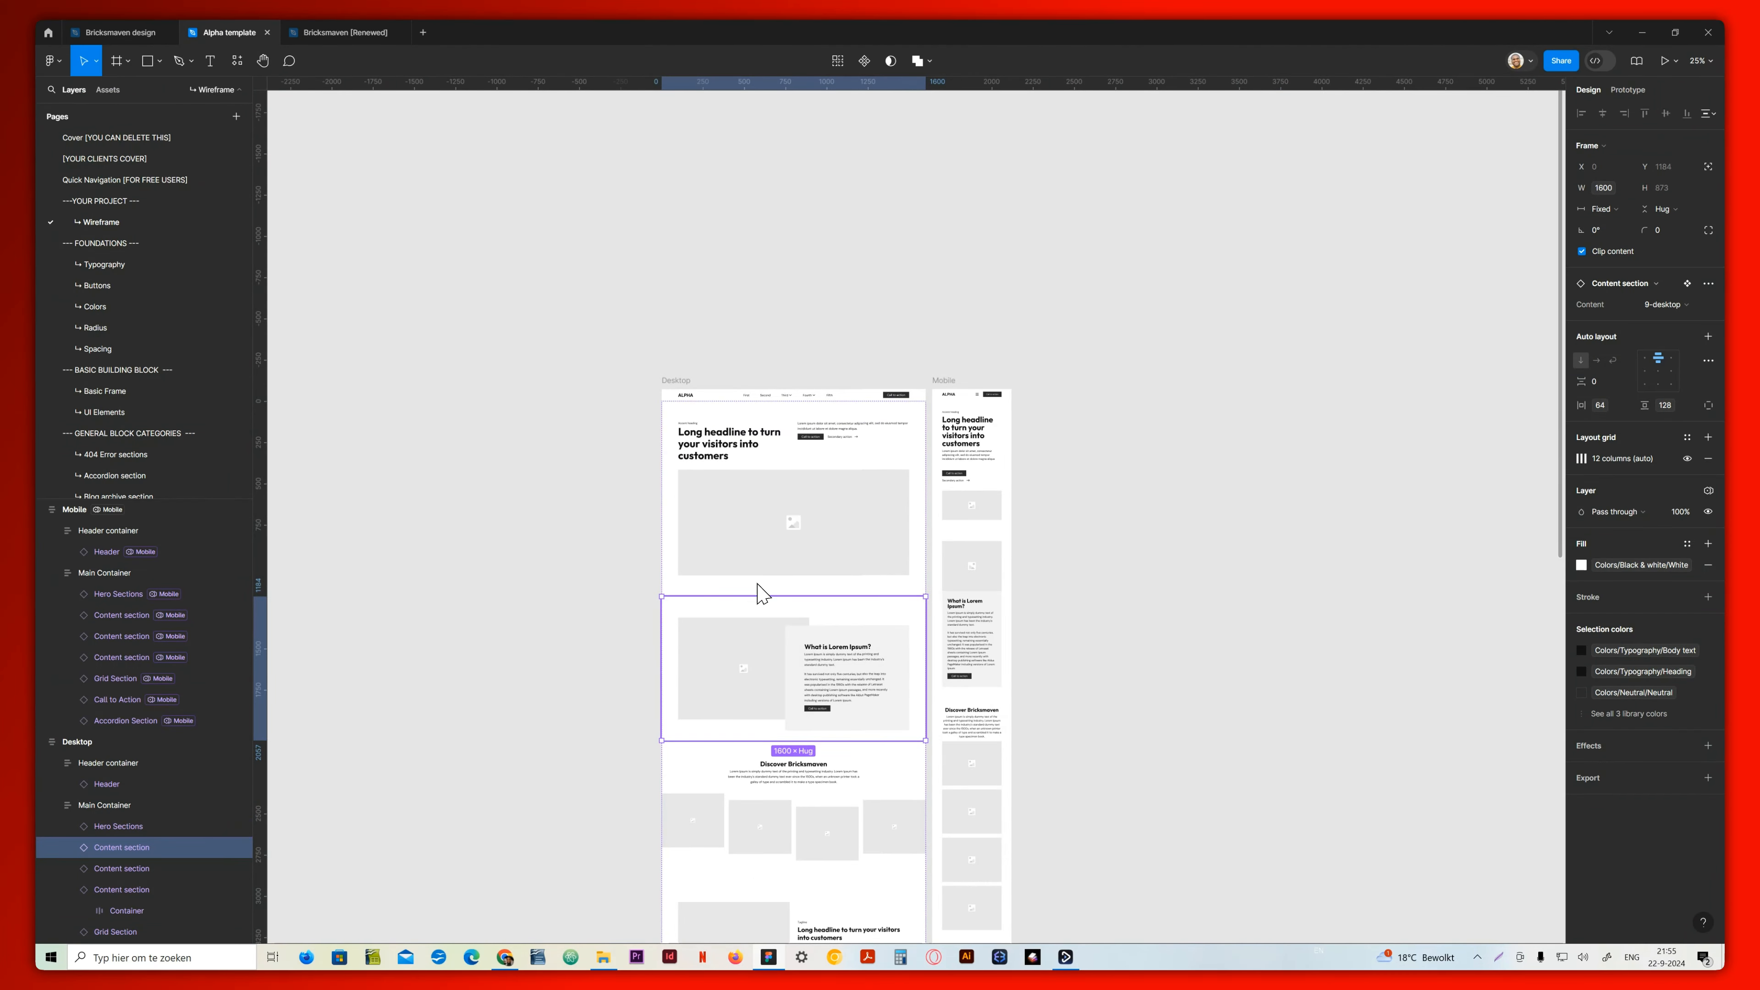
{"action": "scroll", "coordinate": [803, 710], "scroll_direction": "down", "scroll_amount": 3}
{"action": "left_click", "coordinate": [812, 711]}
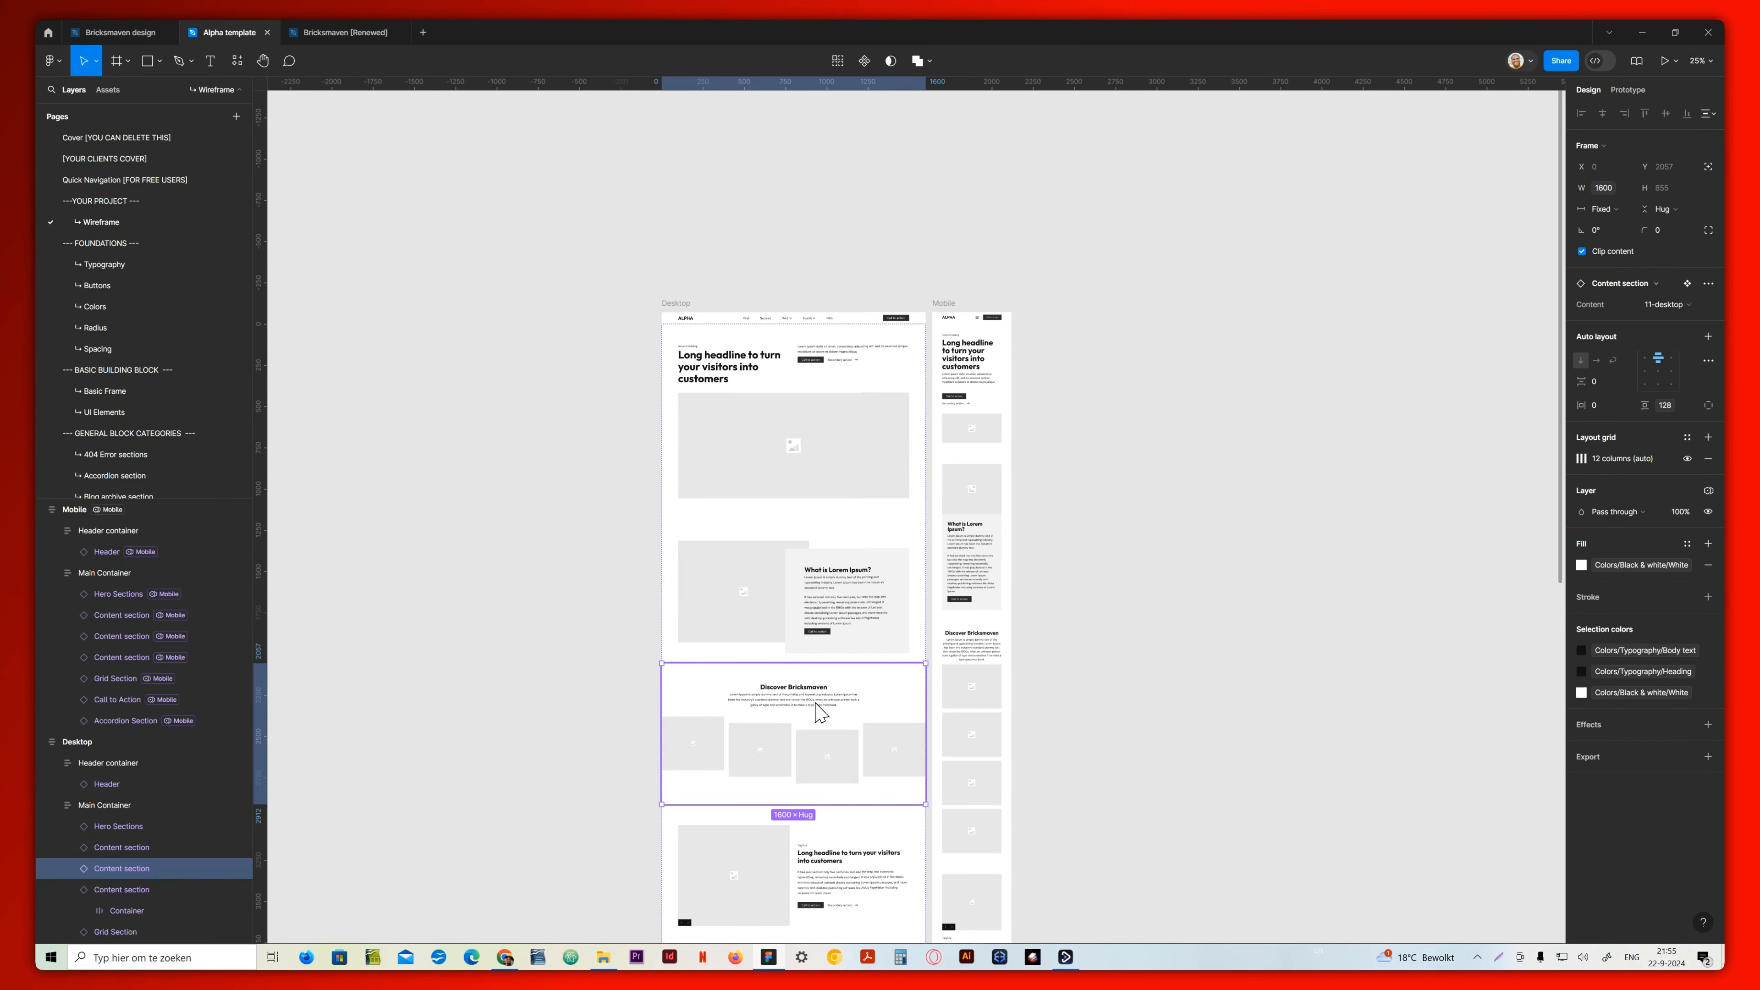
{"action": "left_click", "coordinate": [505, 957]}
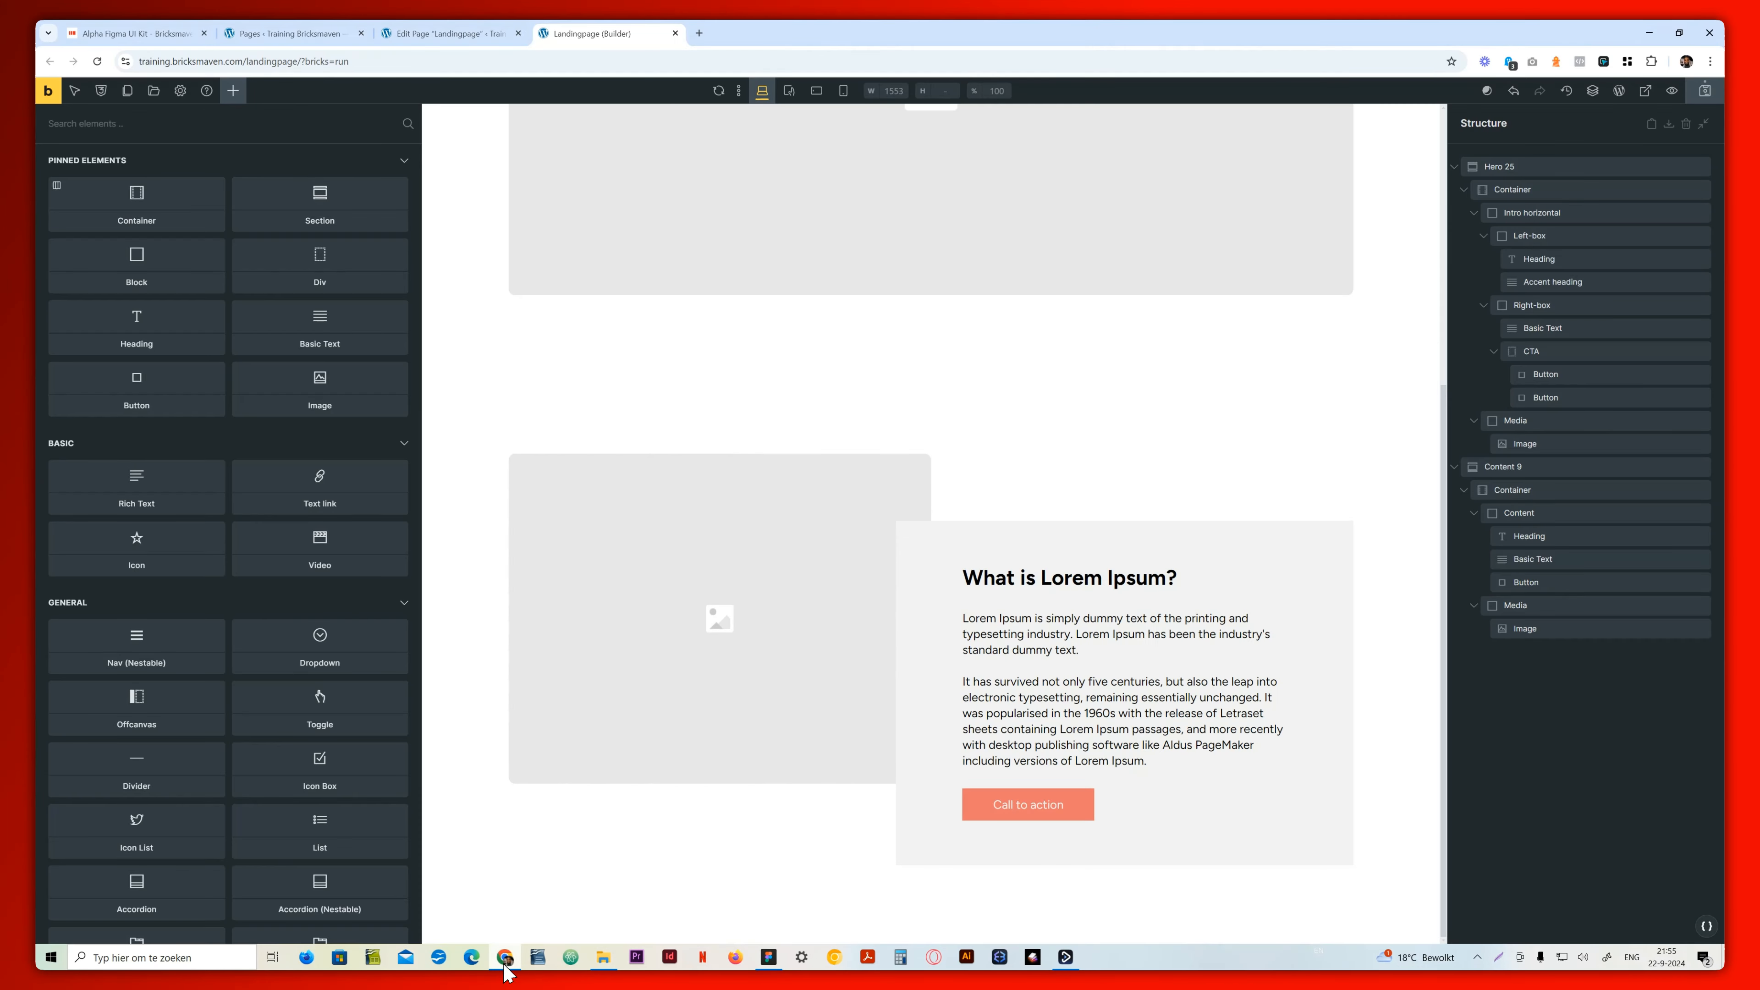
{"action": "left_click", "coordinate": [152, 93]}
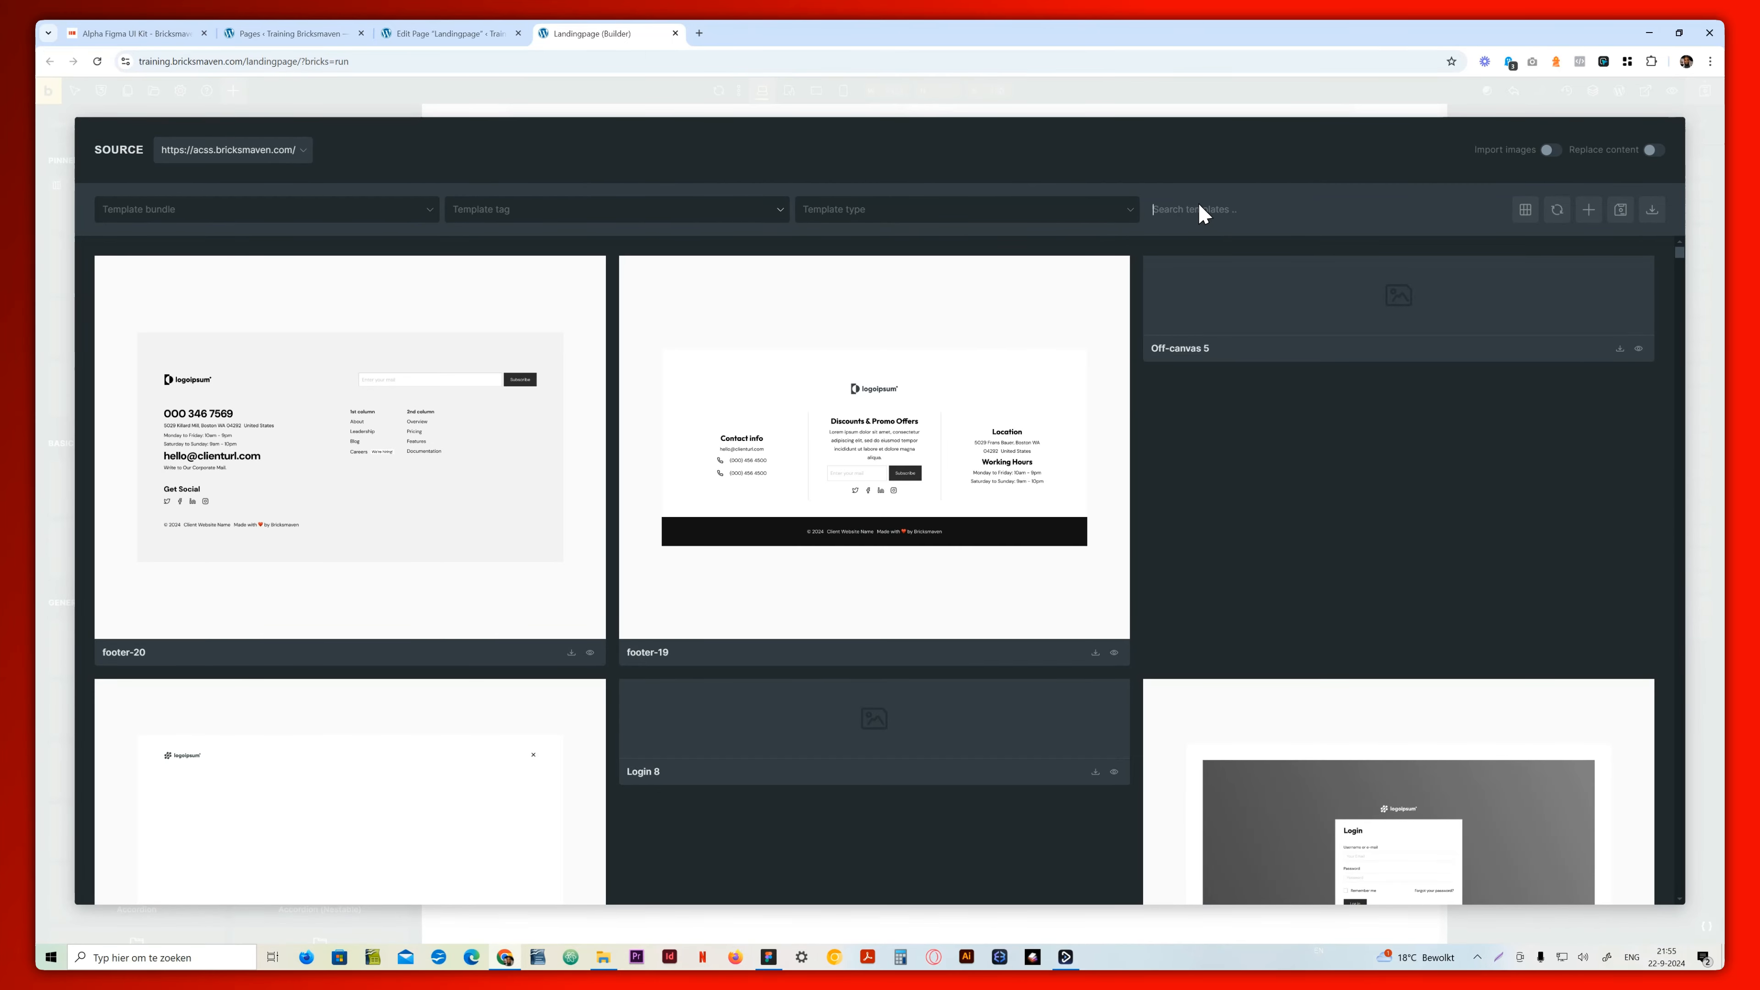
{"action": "type", "text": "content 11"}
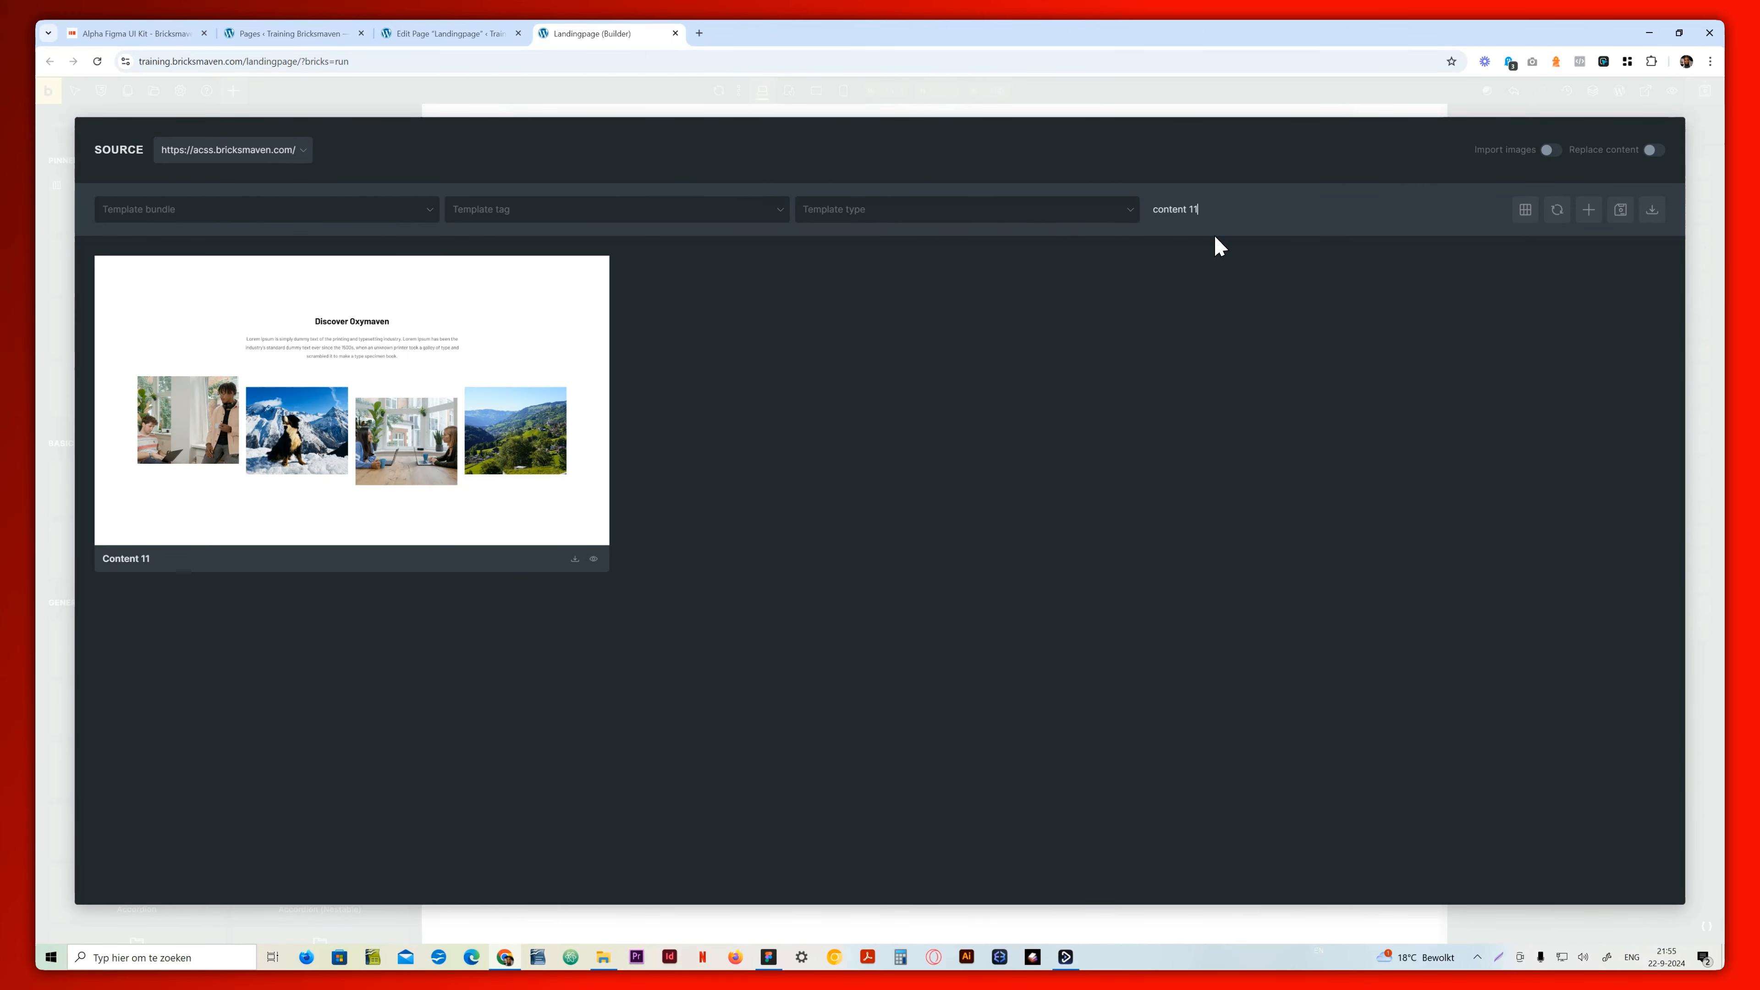
{"action": "left_click", "coordinate": [574, 558]}
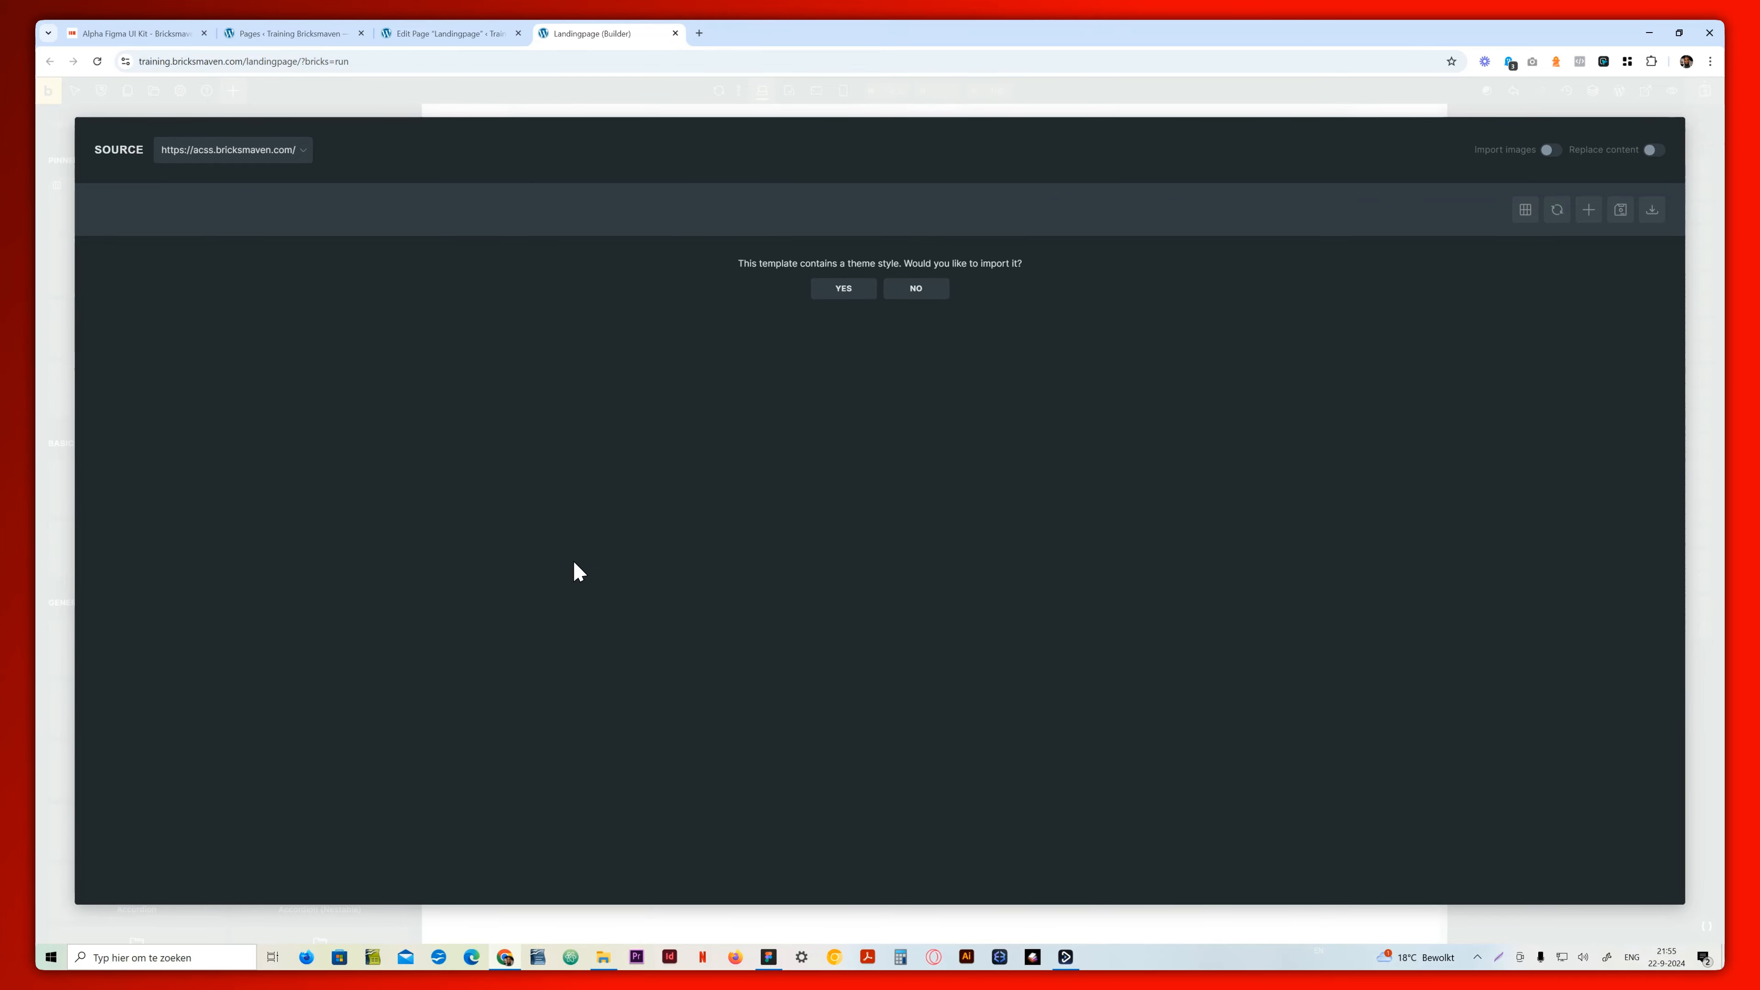
{"action": "left_click", "coordinate": [915, 291]}
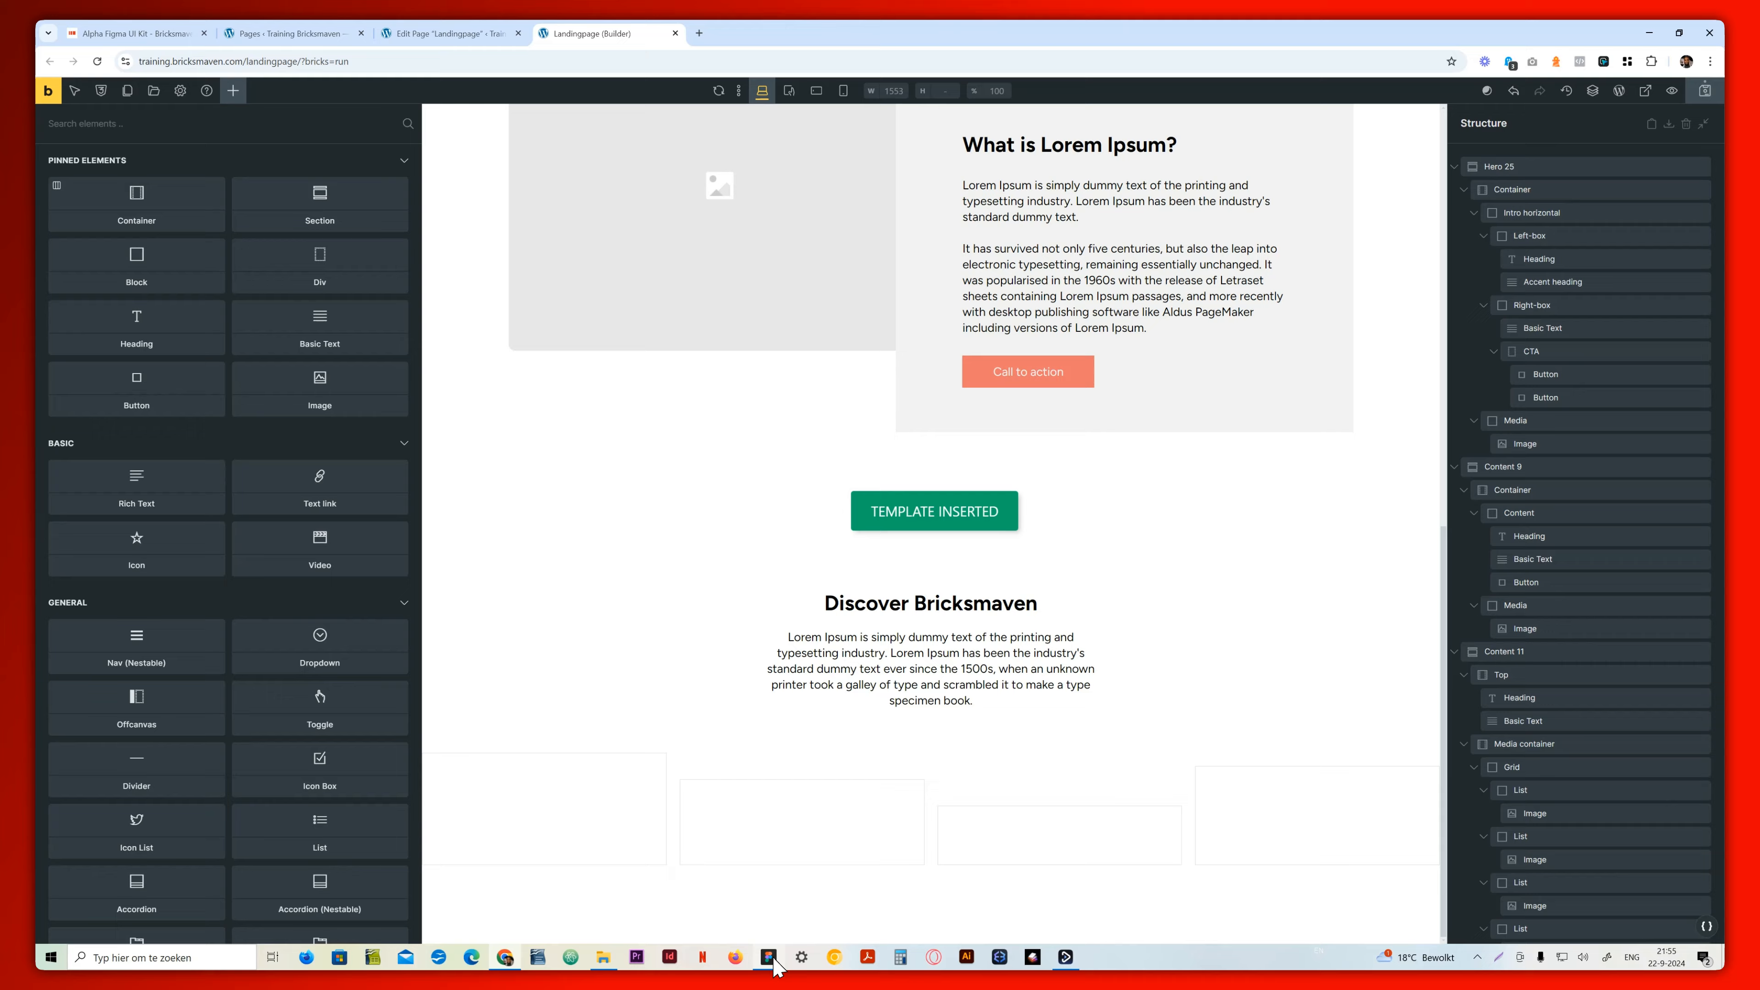
{"action": "left_click", "coordinate": [767, 958]}
{"action": "scroll", "coordinate": [818, 694], "scroll_direction": "down", "scroll_amount": 5}
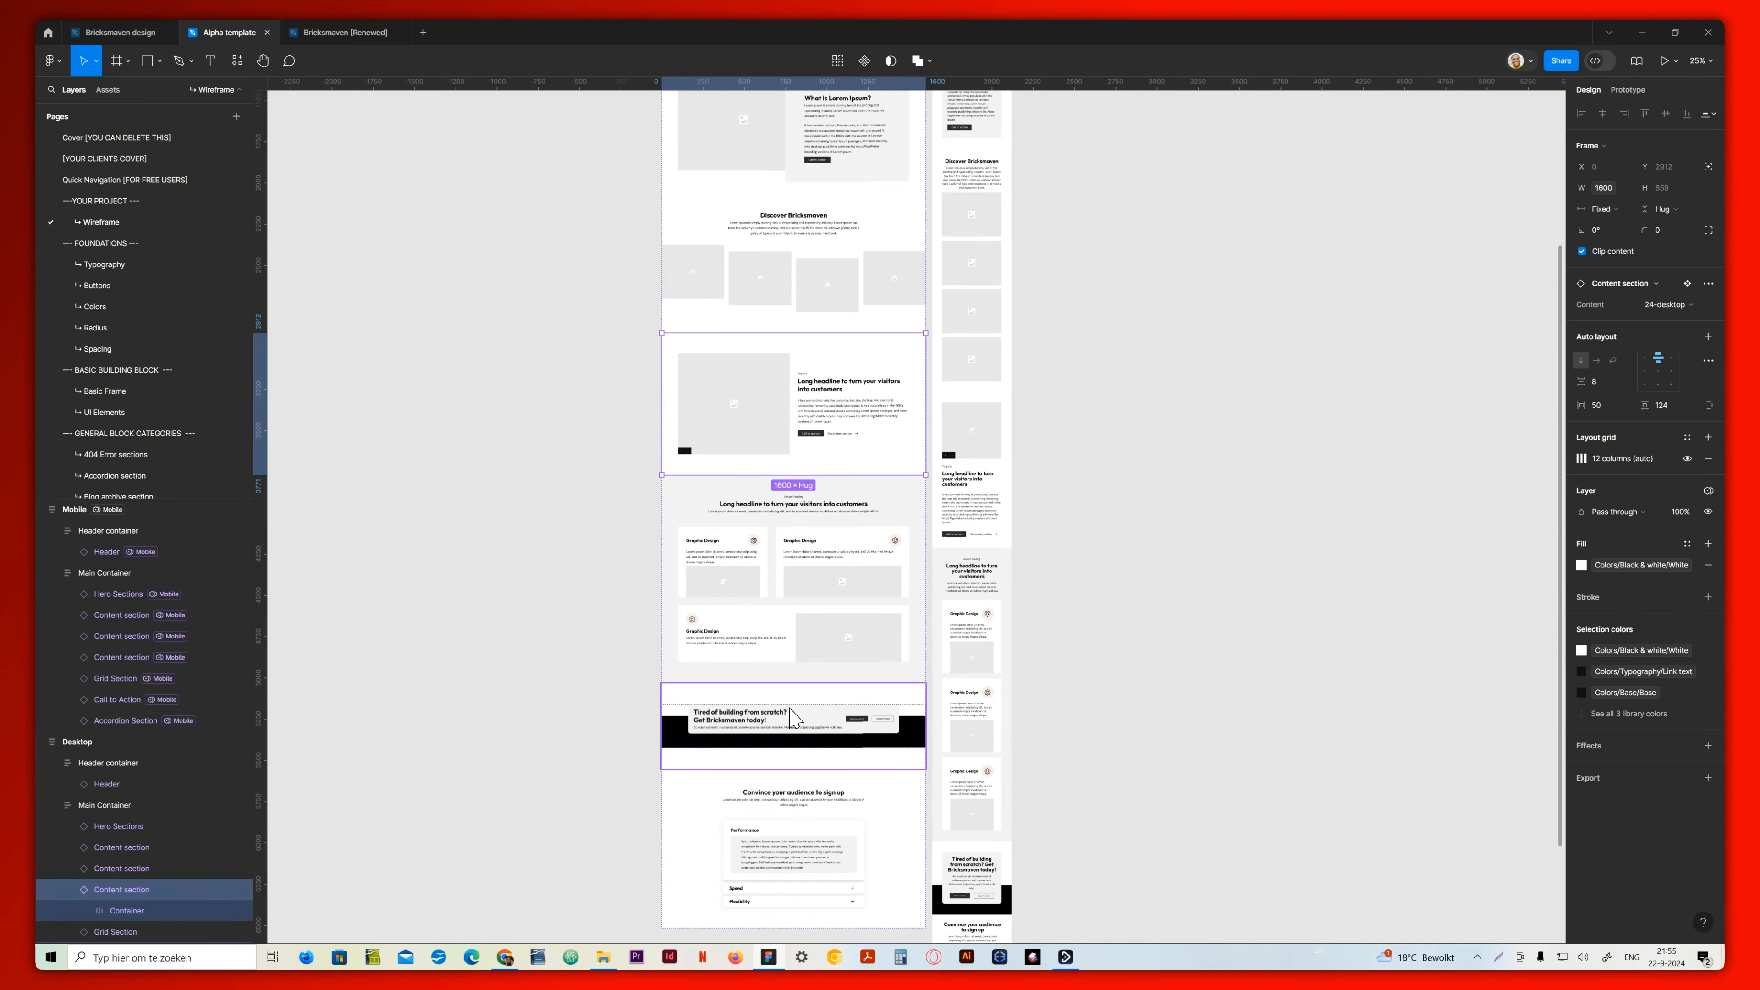
{"action": "left_click", "coordinate": [505, 958]}
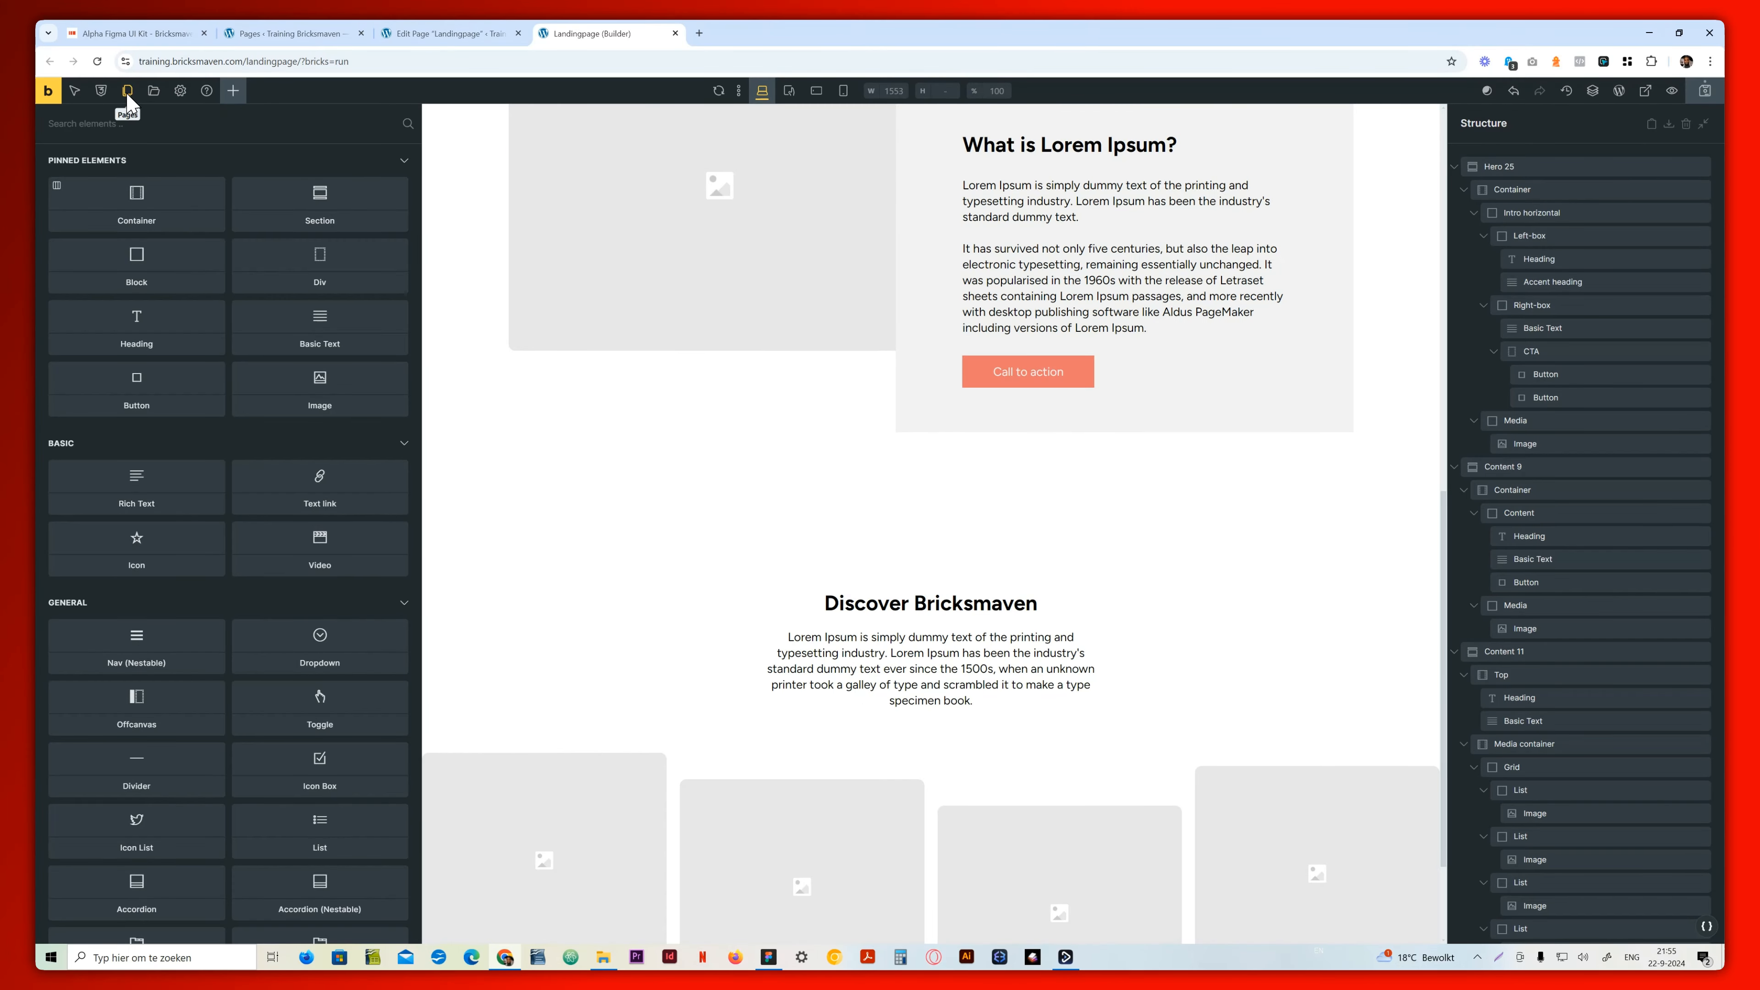
{"action": "left_click", "coordinate": [155, 93]}
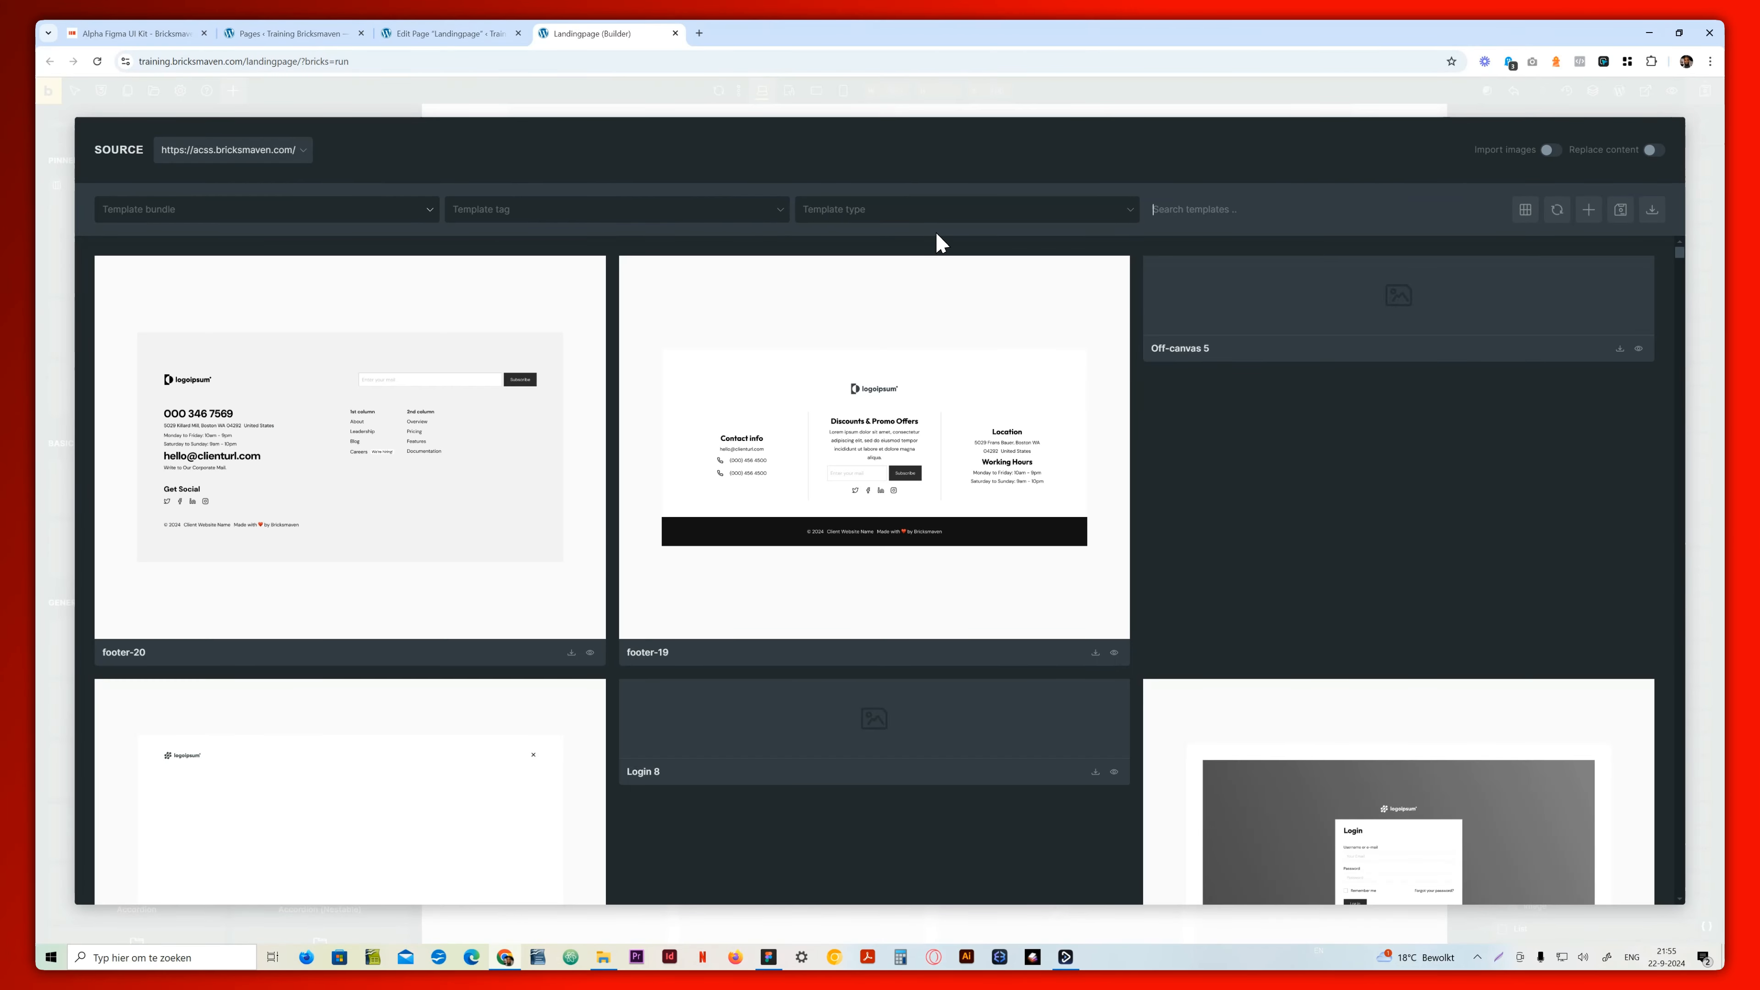
{"action": "type", "text": "content 24"}
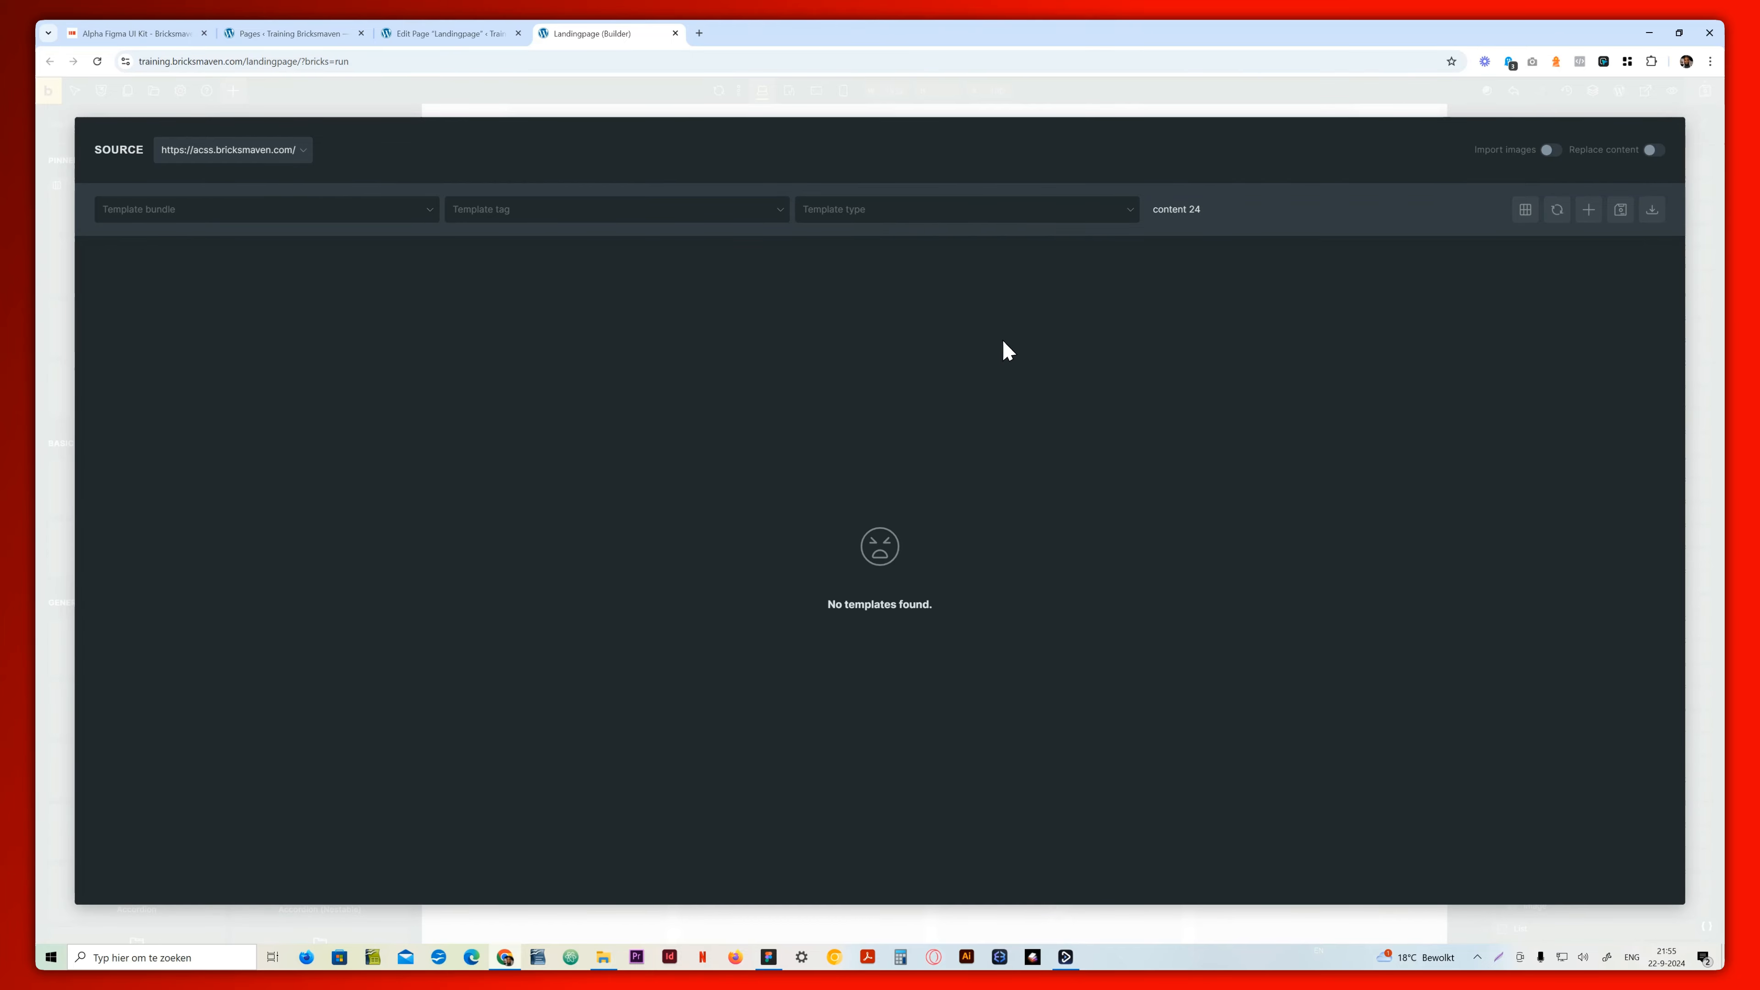
{"action": "key", "text": "BackSpace"}
{"action": "key", "text": "BackSpace"}
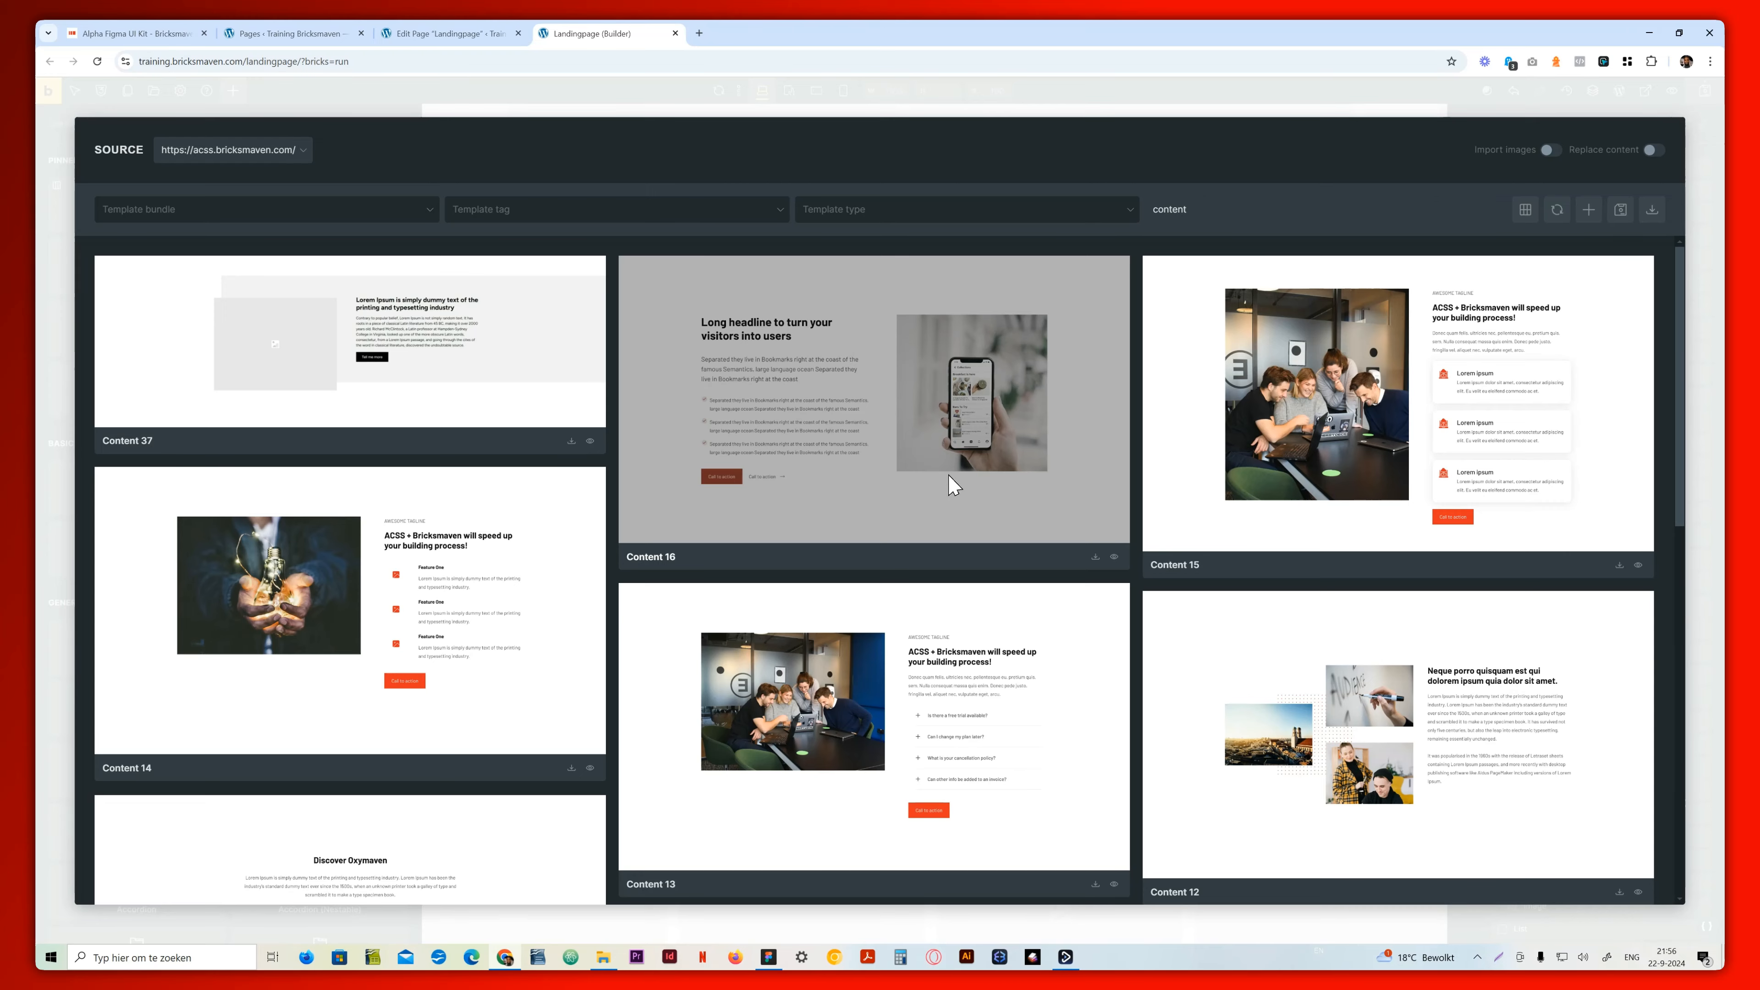
{"action": "key", "text": "BackSpace"}
{"action": "key", "text": "BackSpace"}
{"action": "key", "text": "BackSpace"}
{"action": "key", "text": "BackSpace"}
{"action": "key", "text": "BackSpace"}
{"action": "key", "text": "BackSpace"}
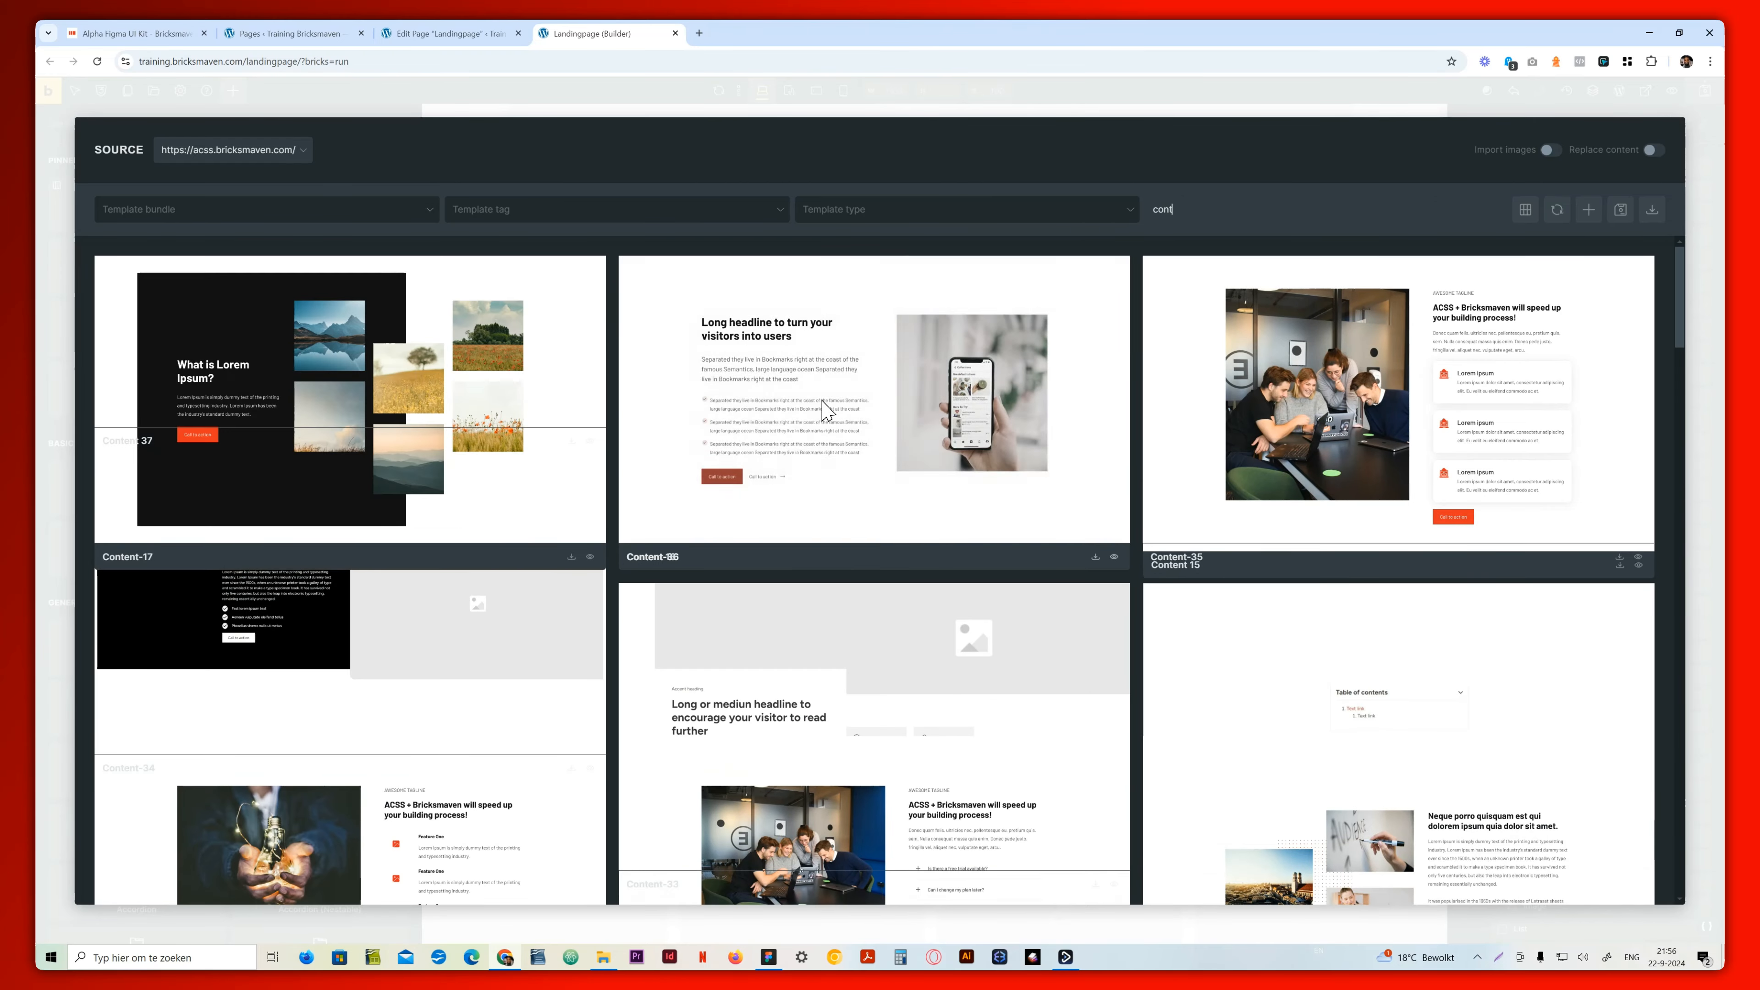
{"action": "key", "text": "BackSpace"}
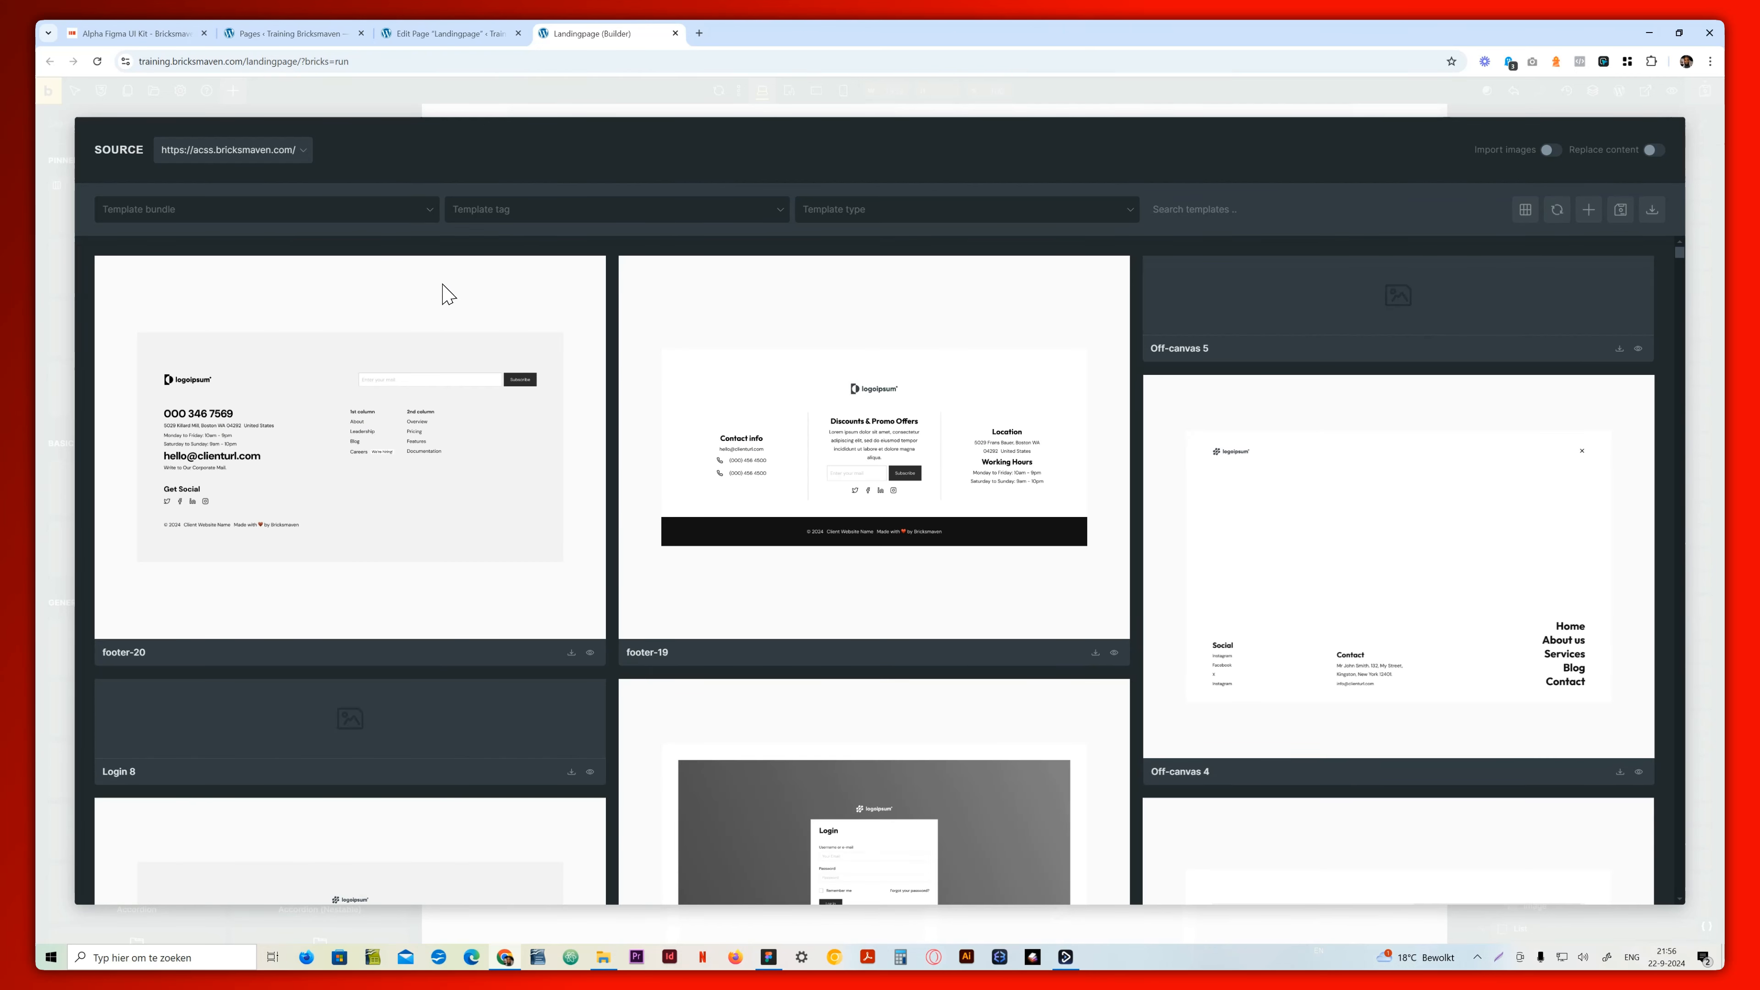
Filter the template library to the Content bundle and insert the Content-24 template without importing its theme style
{"action": "left_click", "coordinate": [417, 211]}
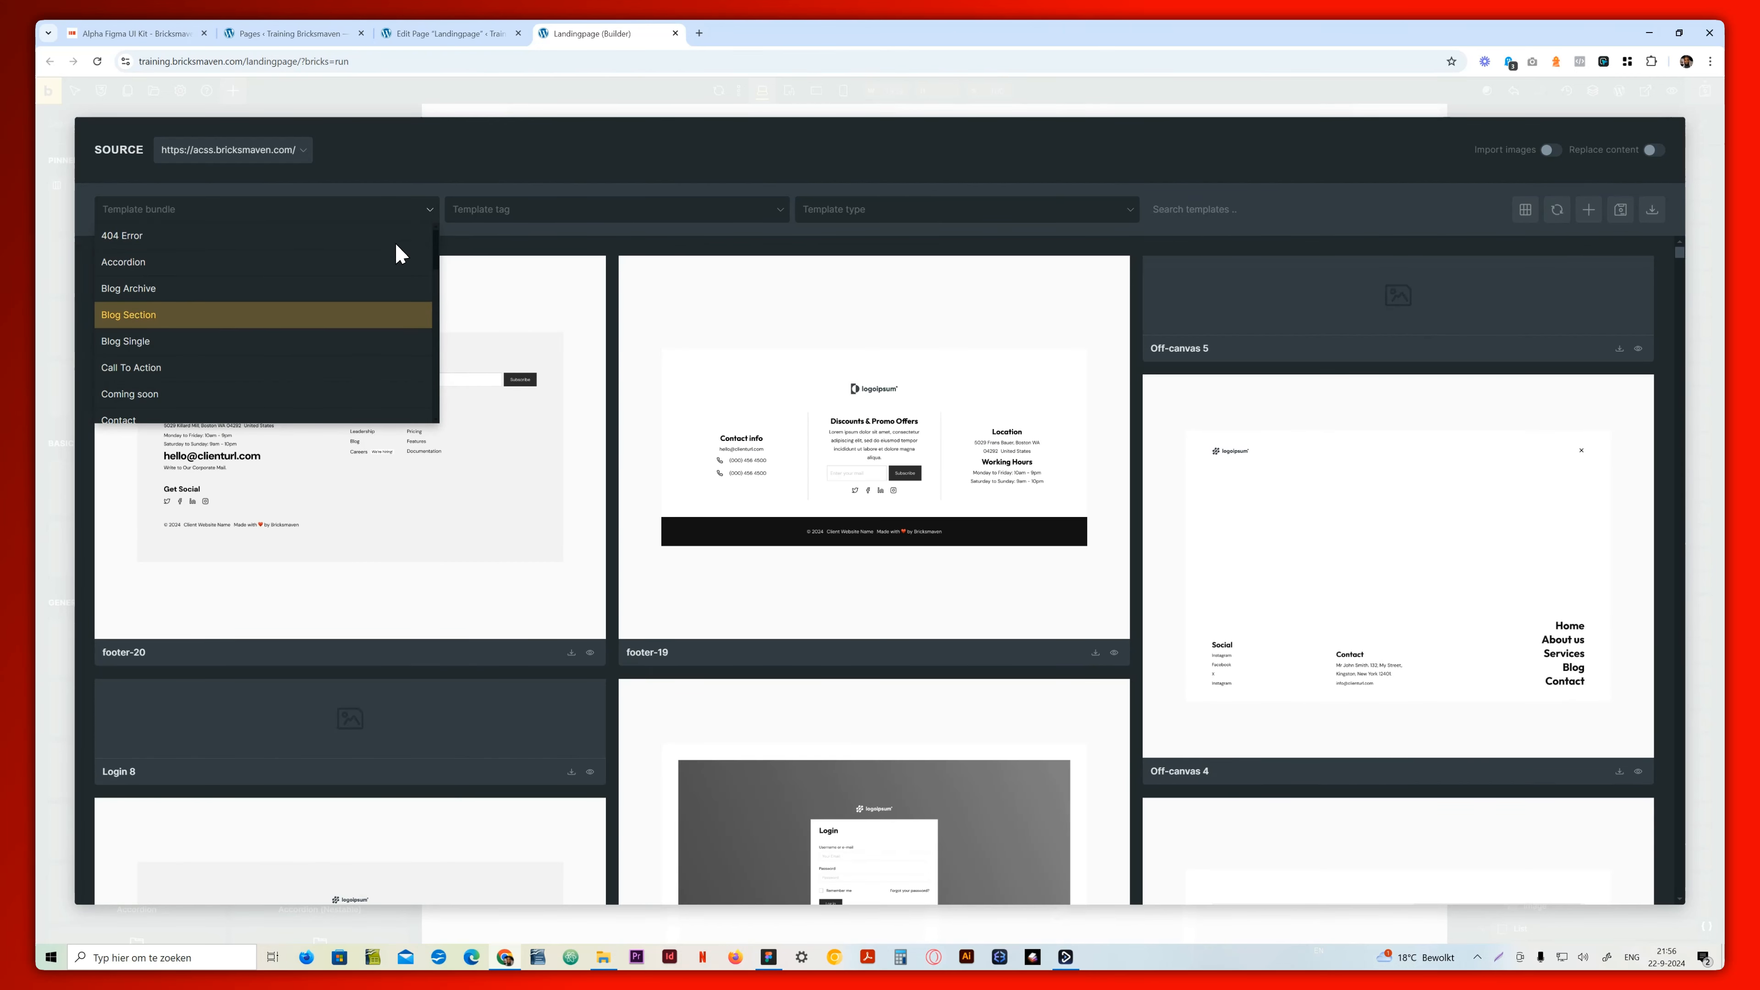
{"action": "scroll", "coordinate": [209, 291], "scroll_direction": "down", "scroll_amount": 2}
{"action": "left_click", "coordinate": [188, 312]}
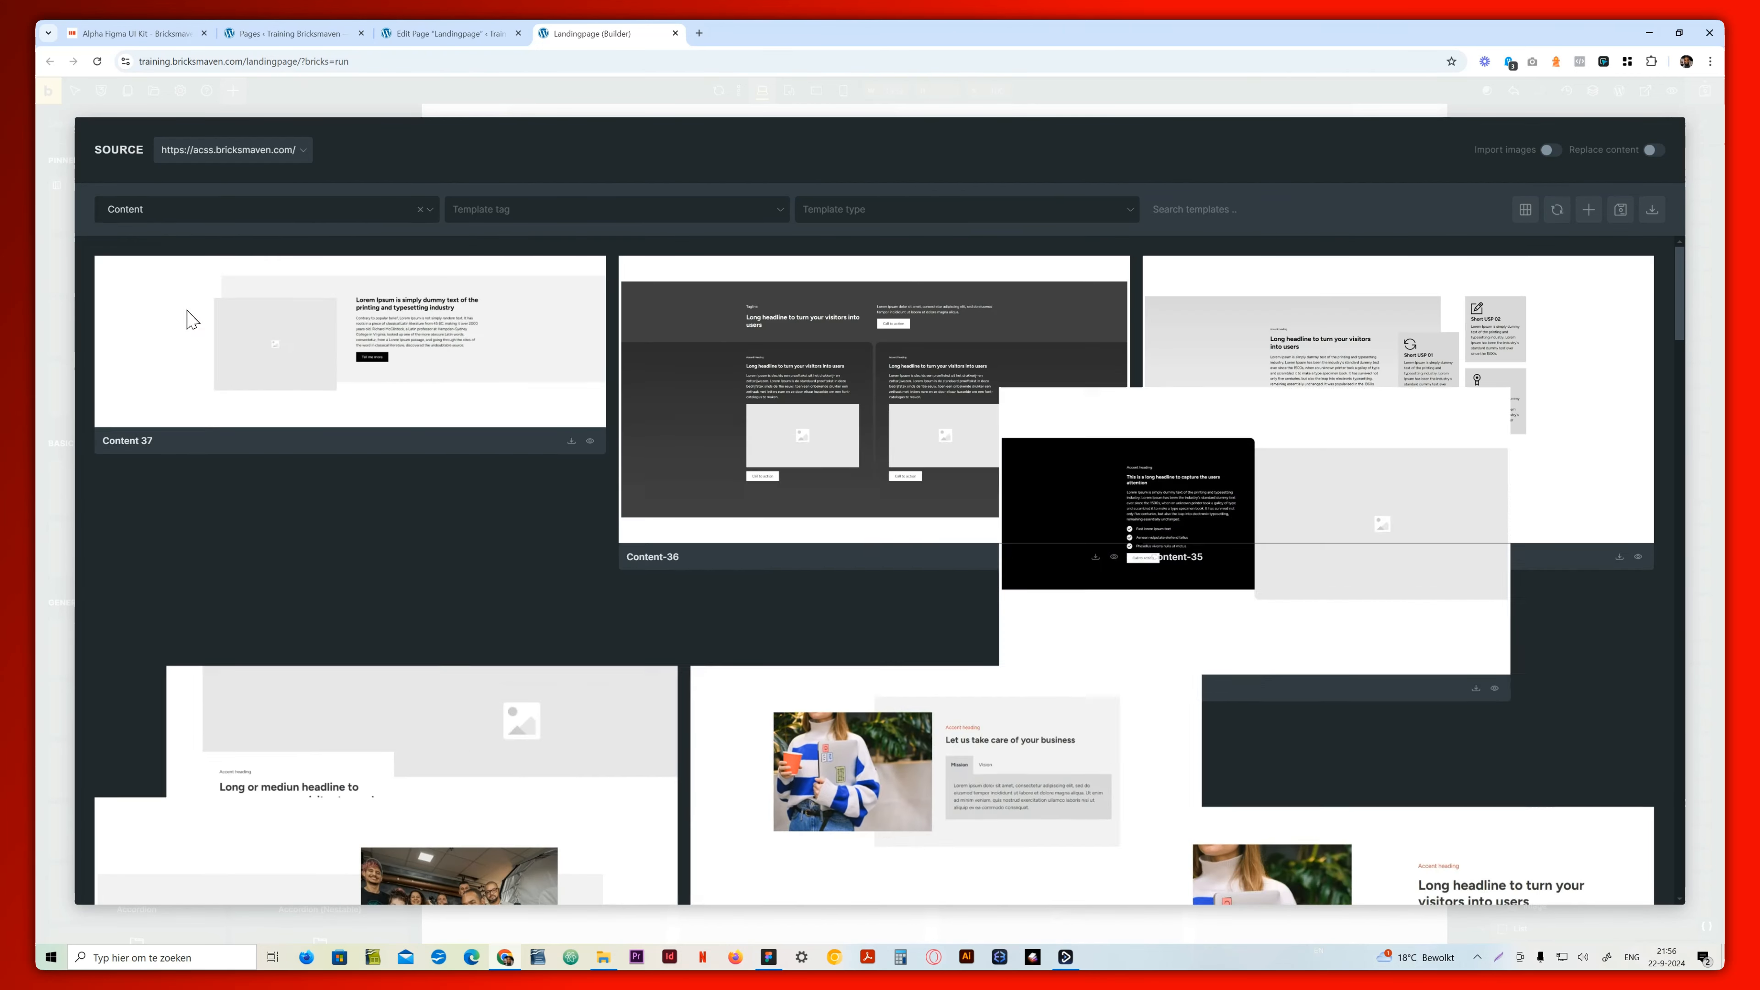
{"action": "scroll", "coordinate": [738, 645], "scroll_direction": "down", "scroll_amount": 8}
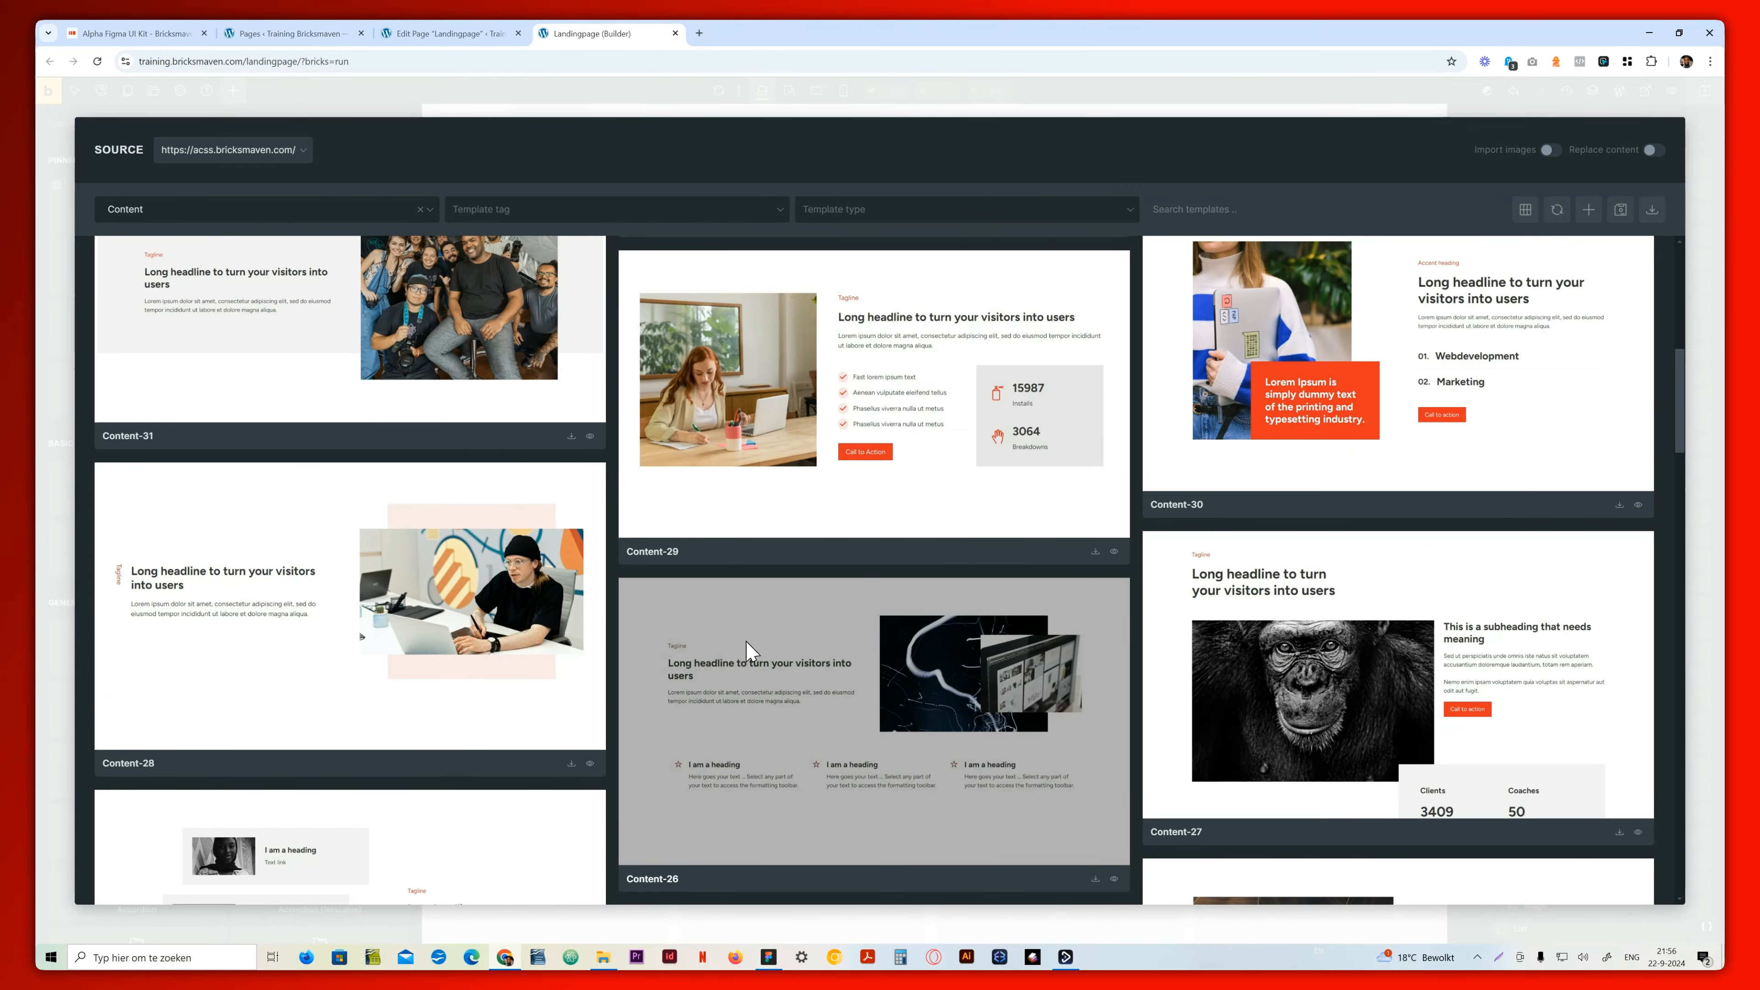
{"action": "scroll", "coordinate": [749, 652], "scroll_direction": "down", "scroll_amount": 4}
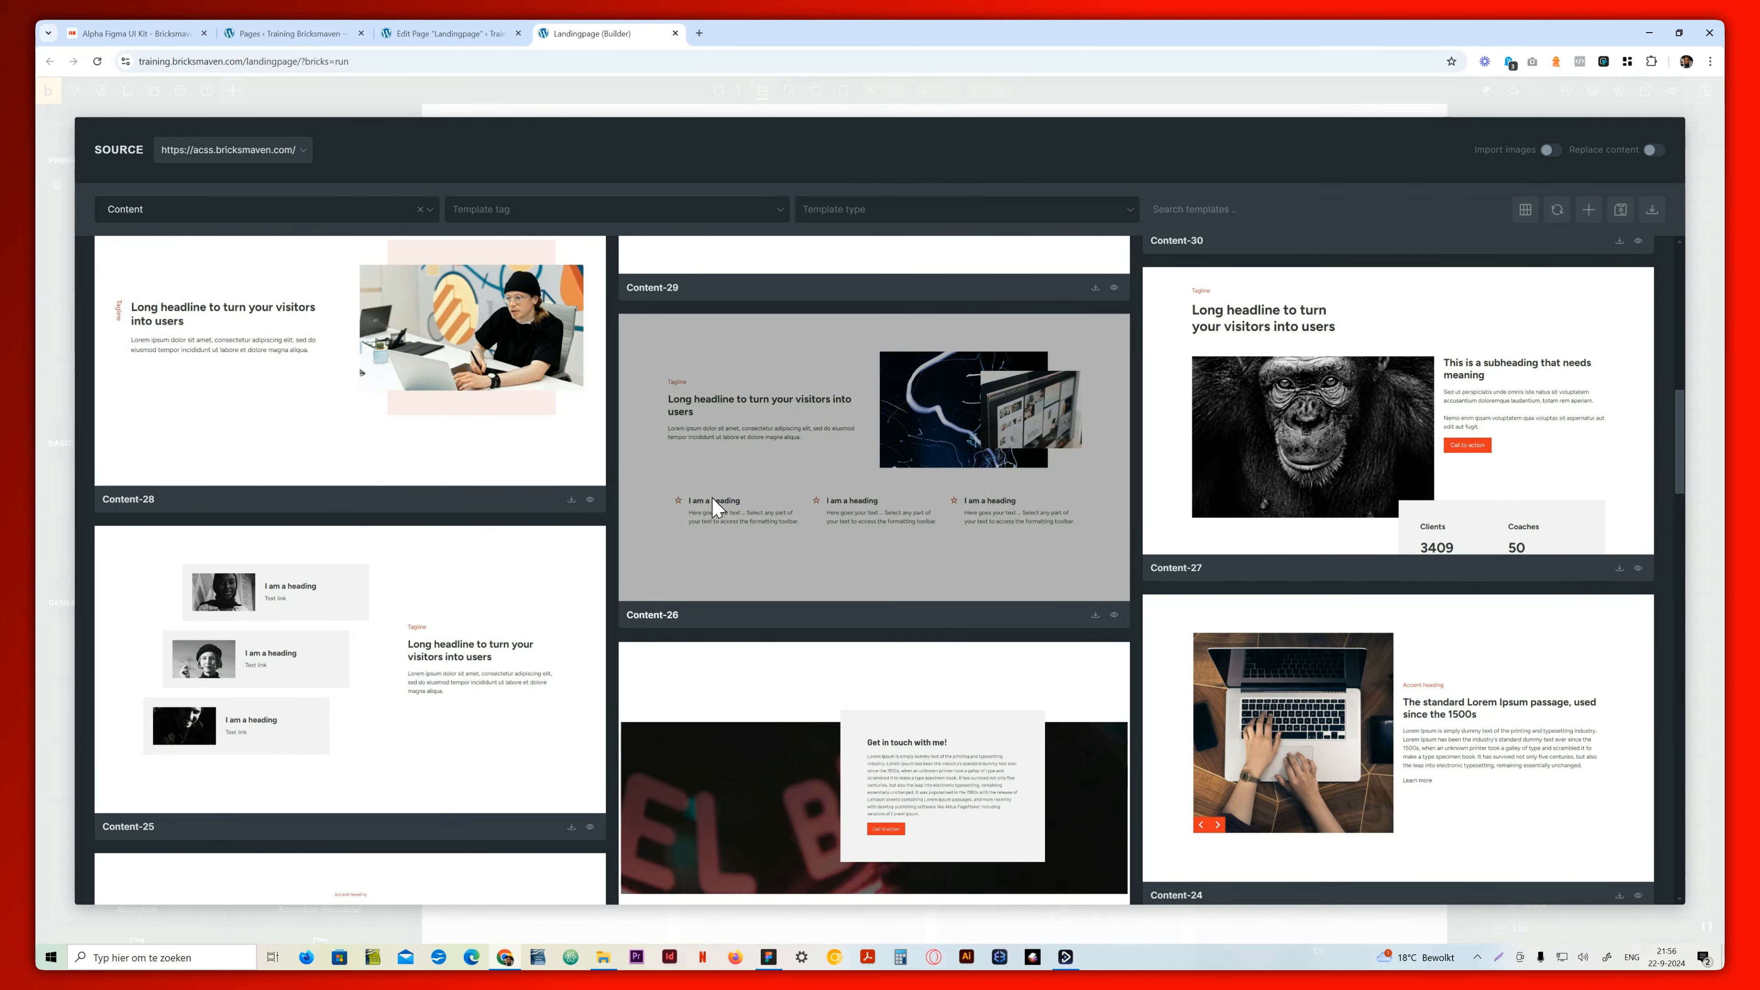
{"action": "scroll", "coordinate": [714, 509], "scroll_direction": "down", "scroll_amount": 5}
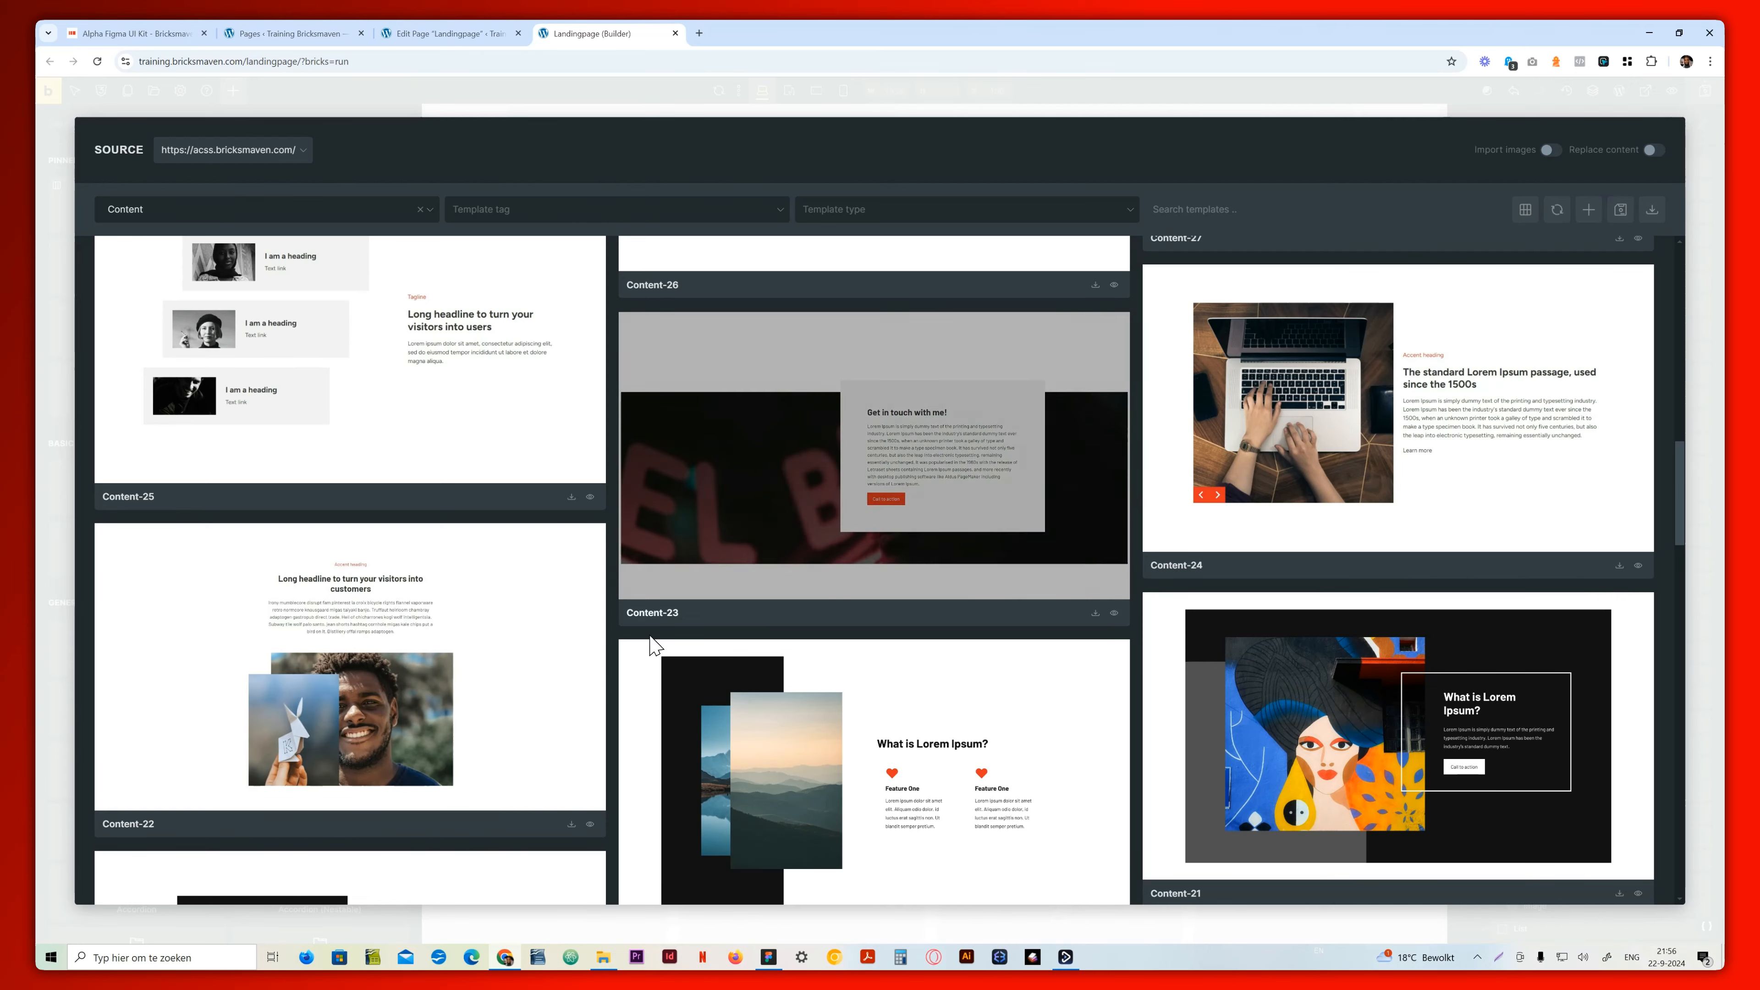
{"action": "left_click", "coordinate": [1619, 566]}
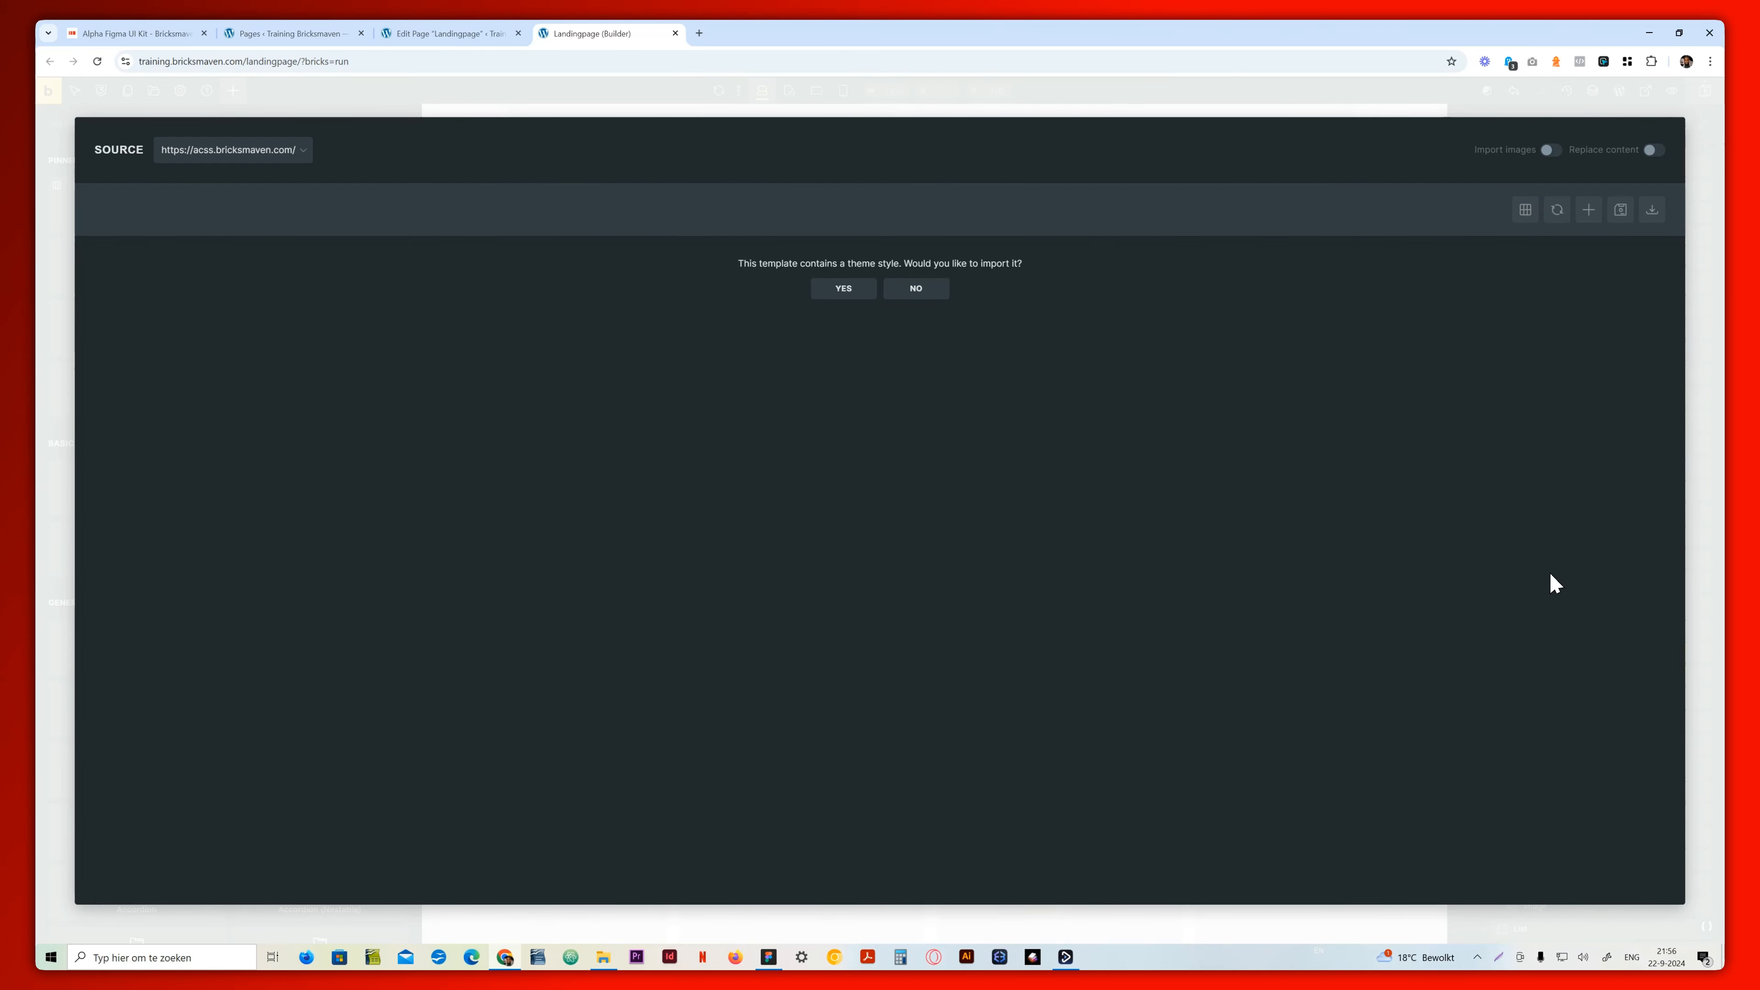
{"action": "left_click", "coordinate": [924, 292]}
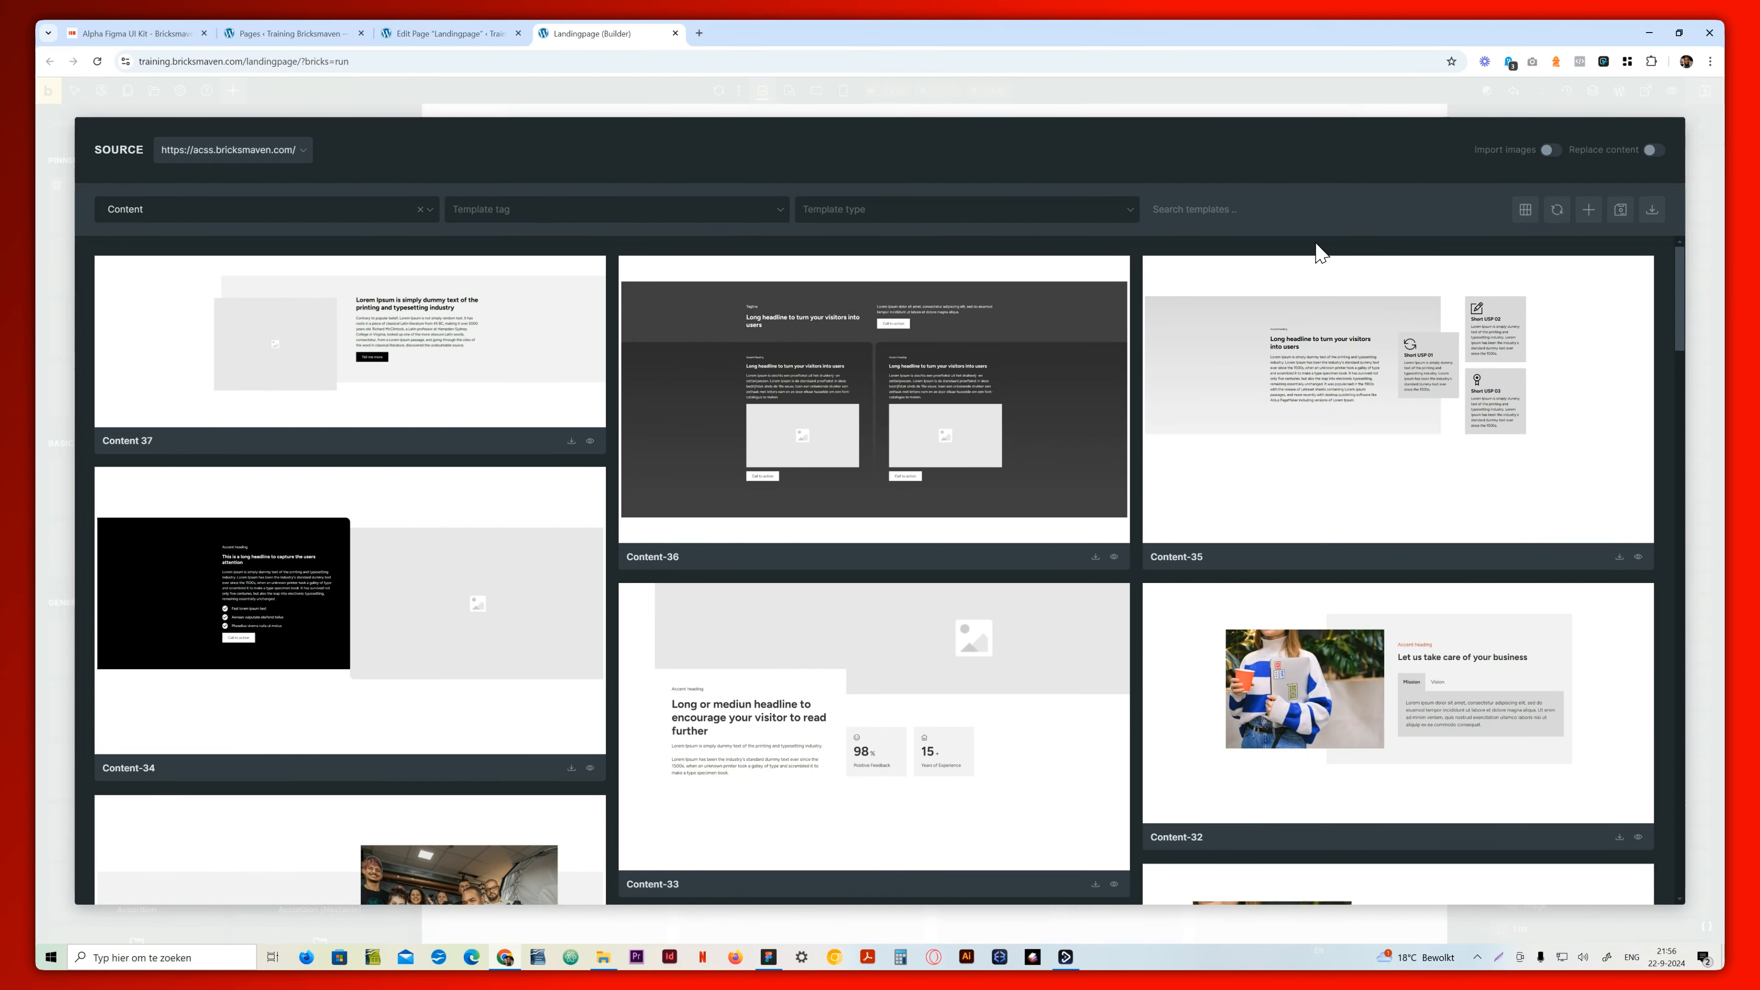
{"action": "scroll", "coordinate": [1050, 264], "scroll_direction": "down", "scroll_amount": 5}
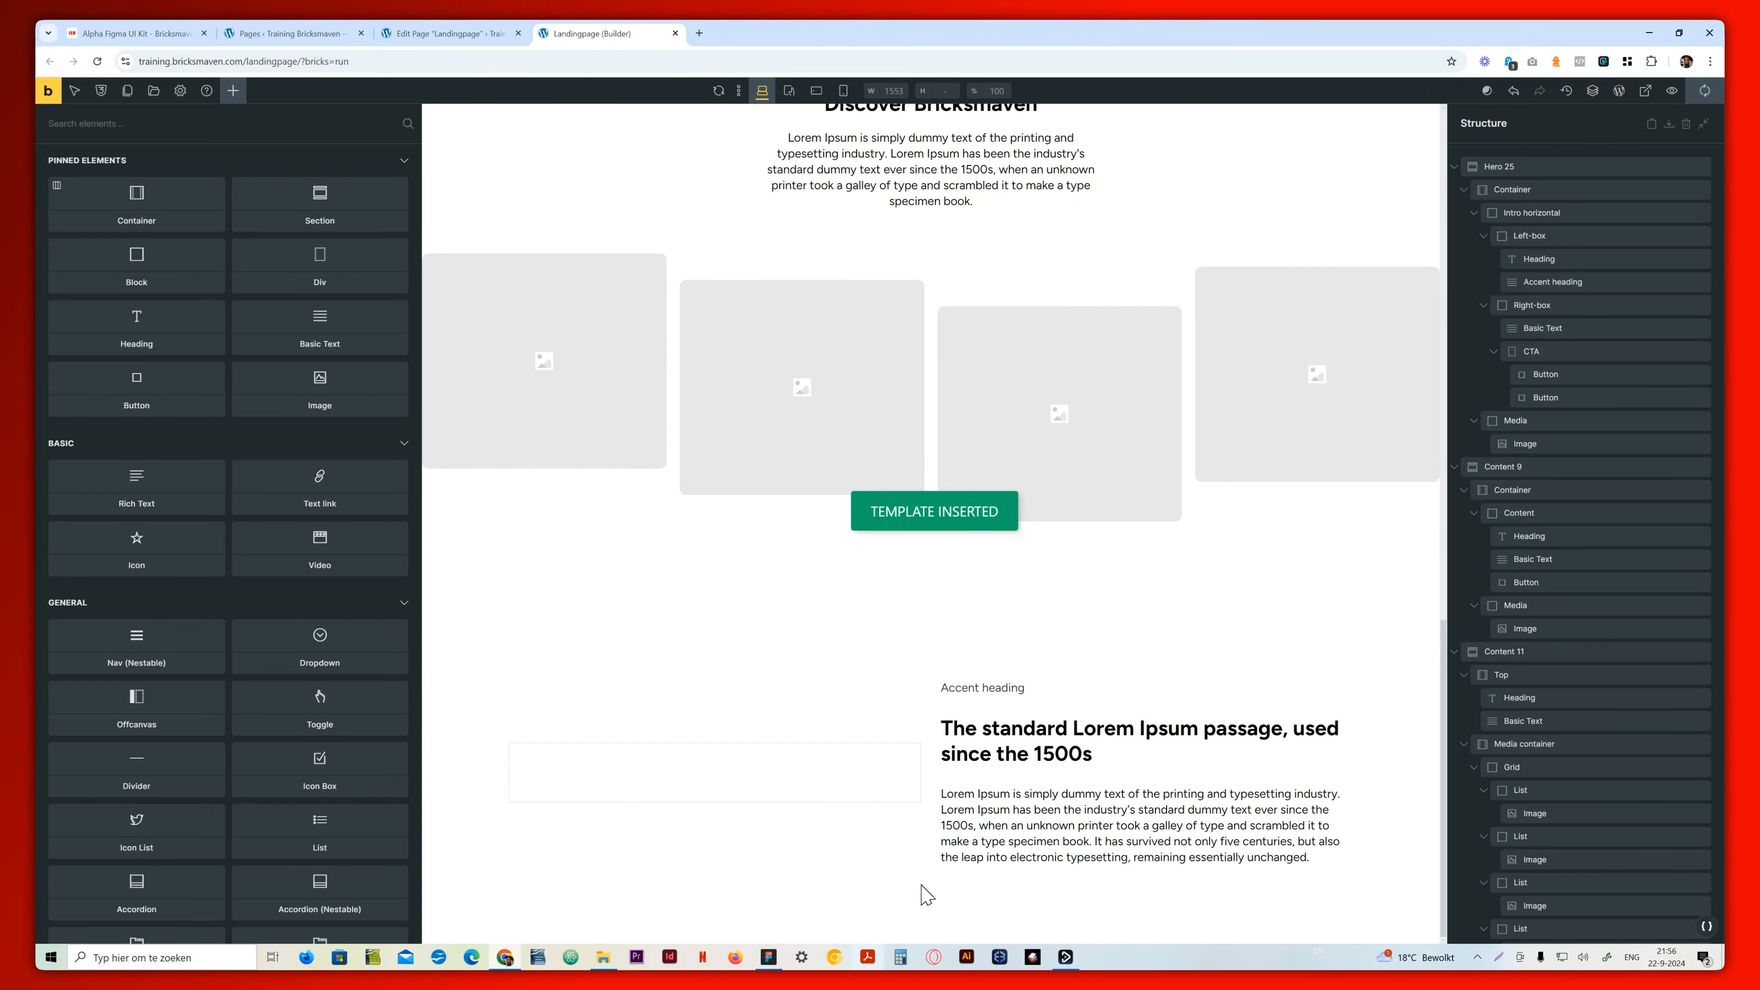
{"action": "left_click", "coordinate": [769, 958]}
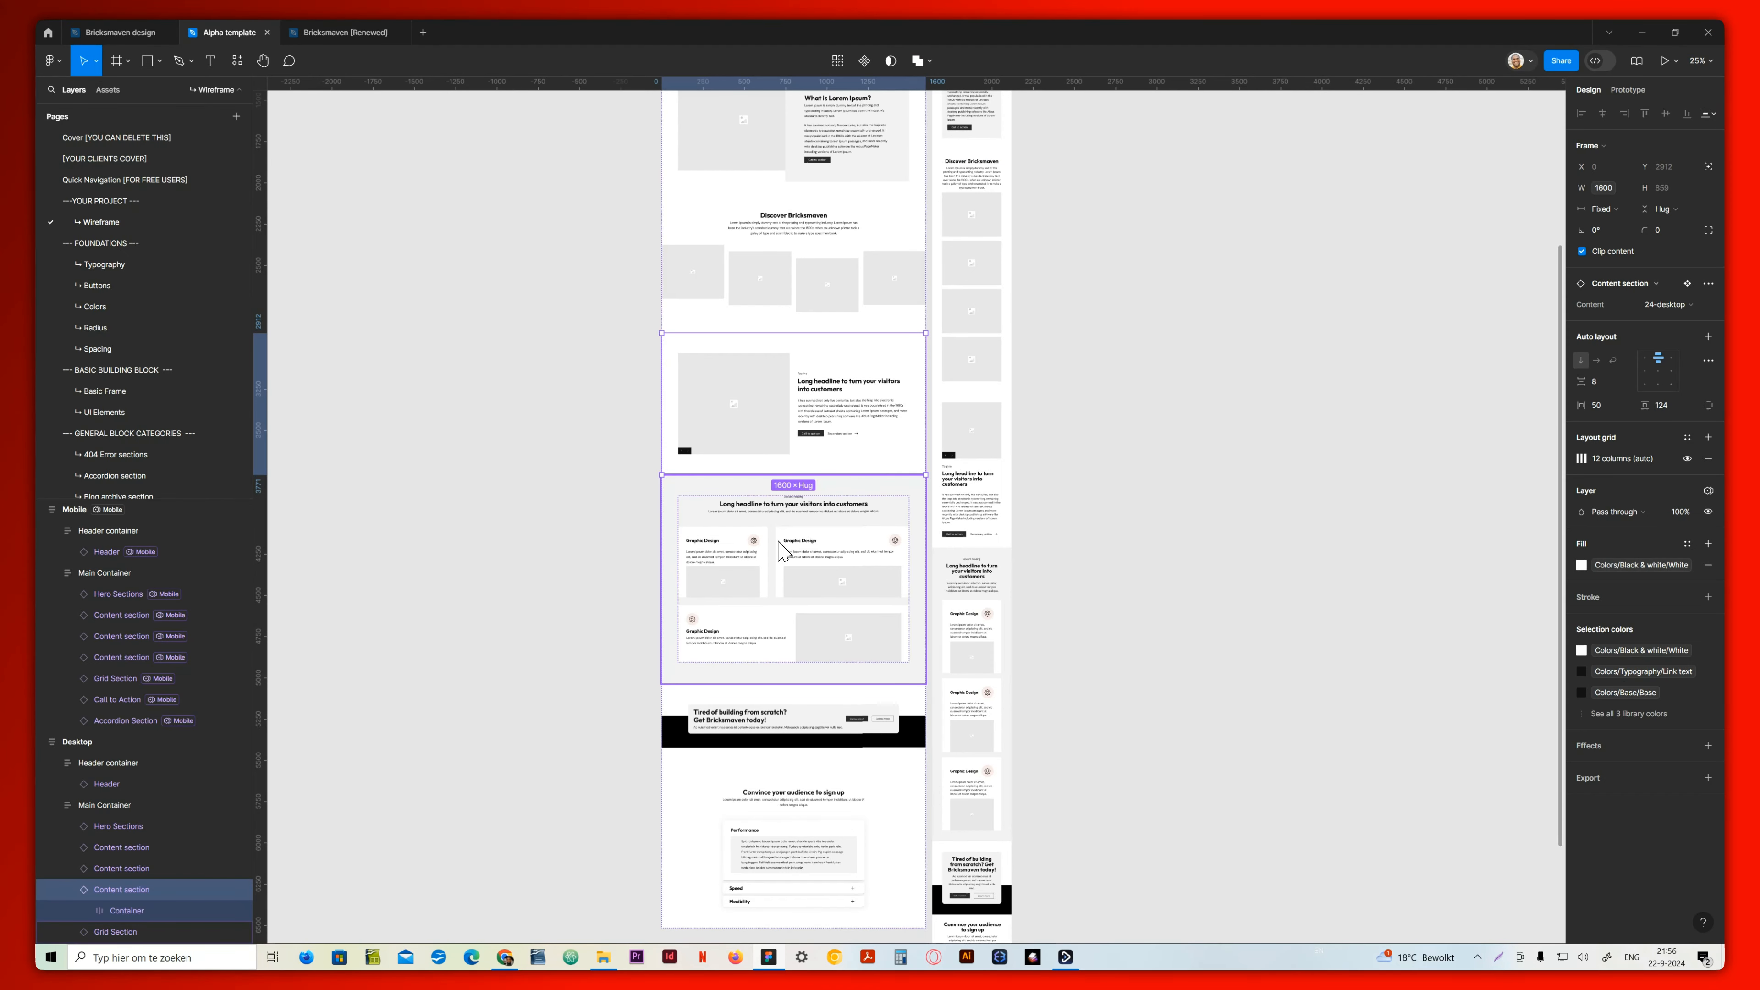
{"action": "left_click", "coordinate": [825, 498]}
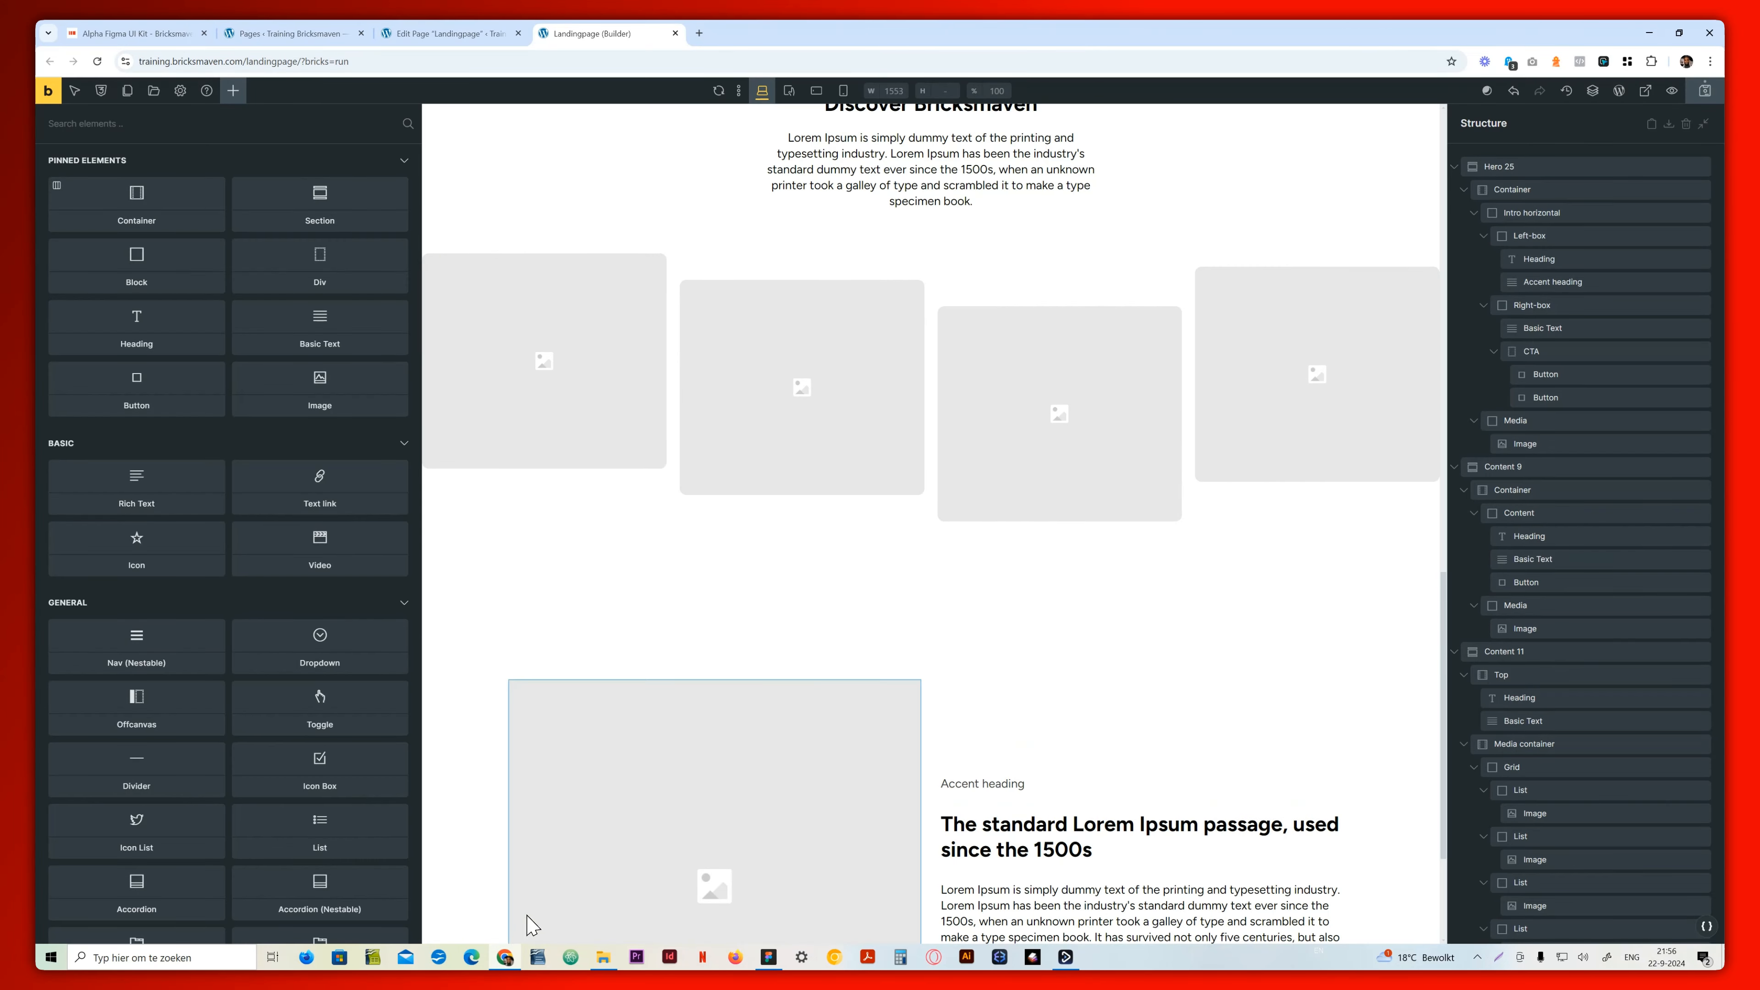
{"action": "left_click", "coordinate": [156, 92]}
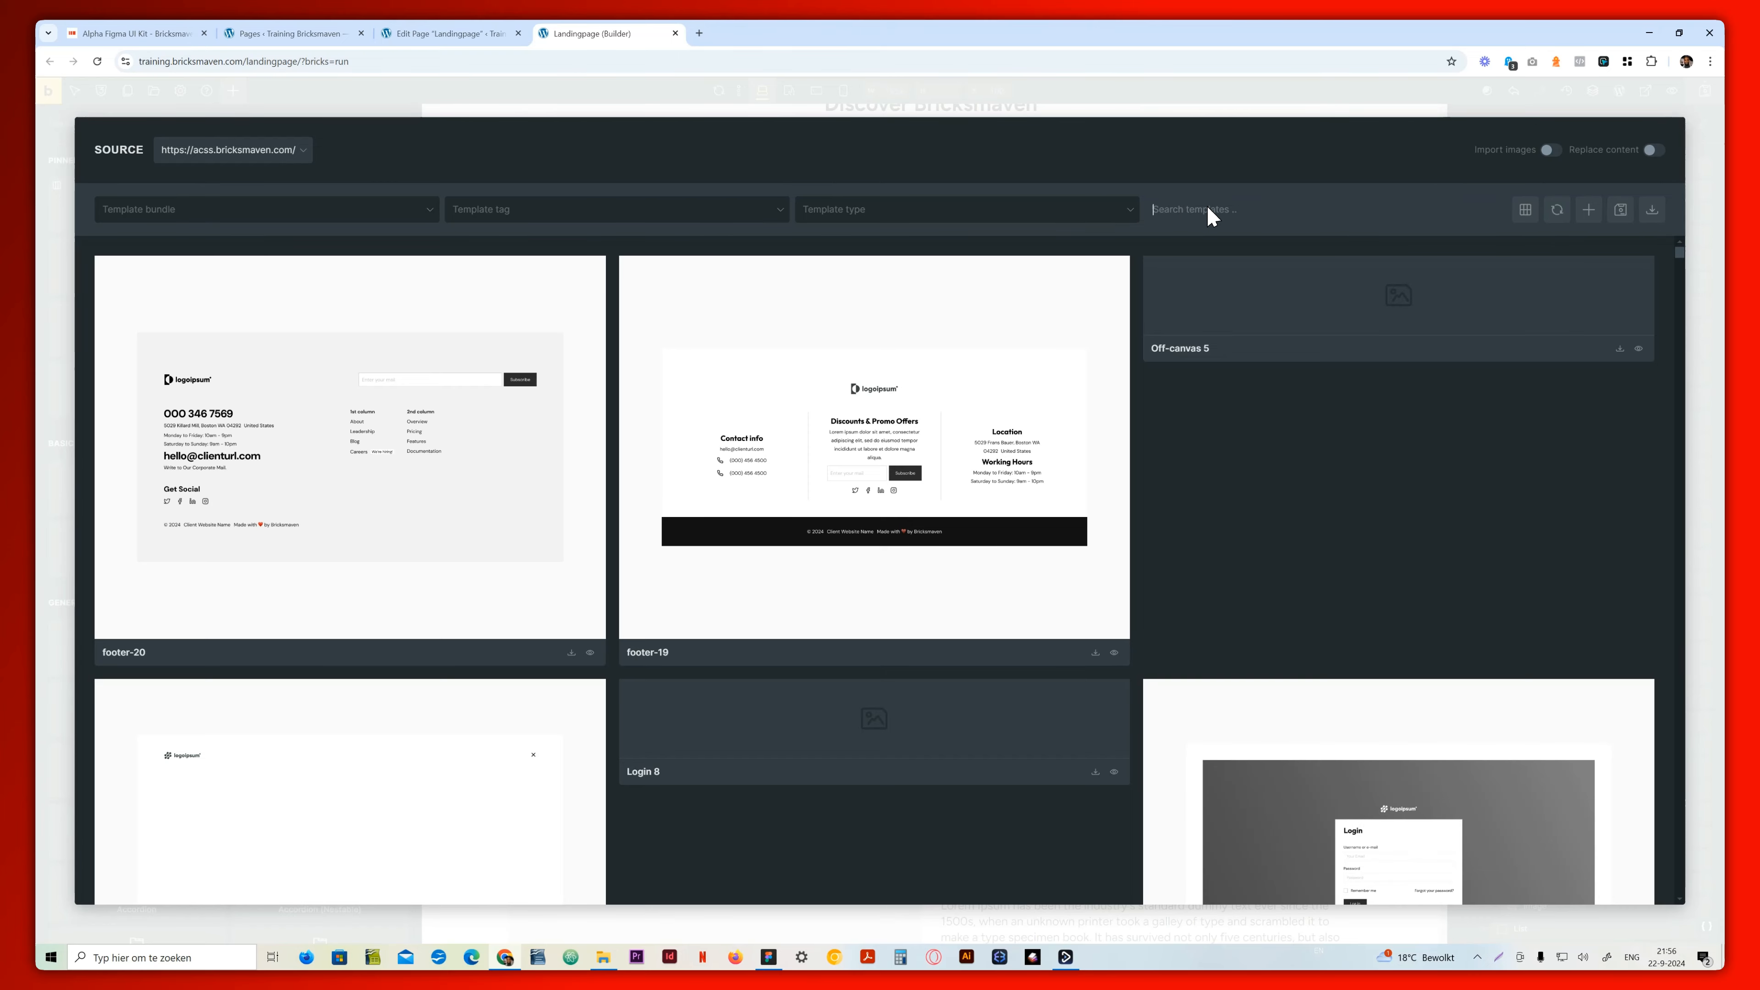
{"action": "left_click", "coordinate": [436, 209]}
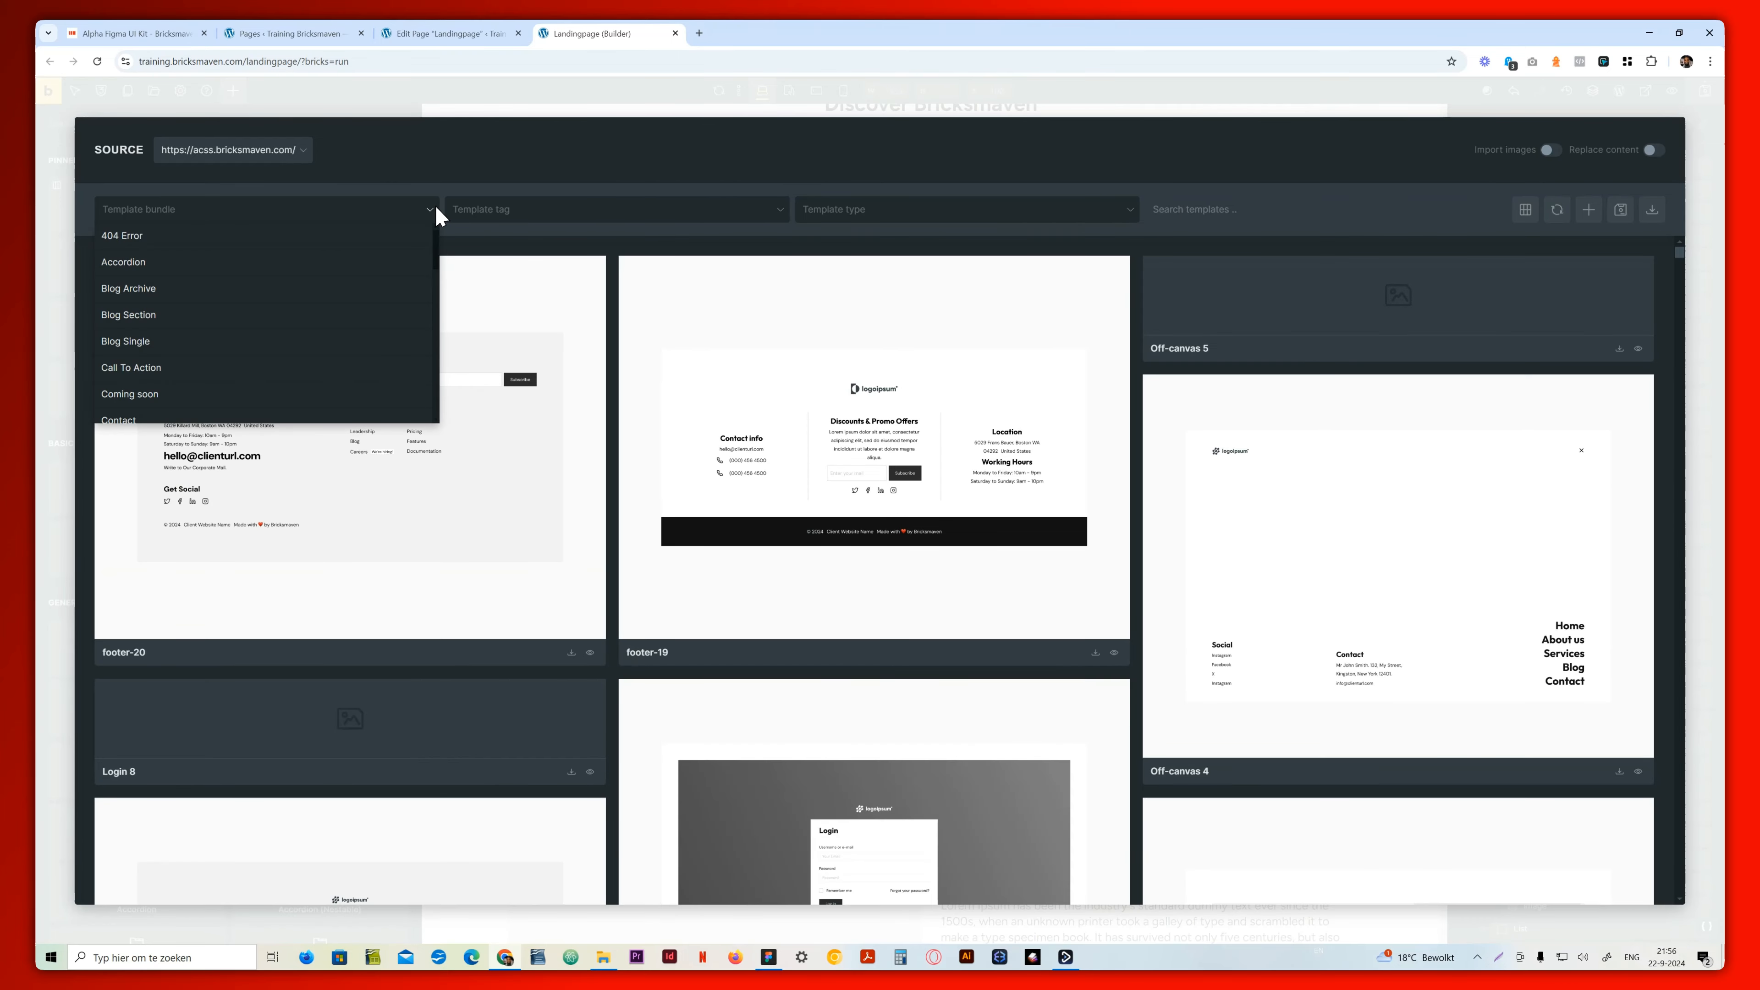
{"action": "scroll", "coordinate": [212, 364], "scroll_direction": "down", "scroll_amount": 3}
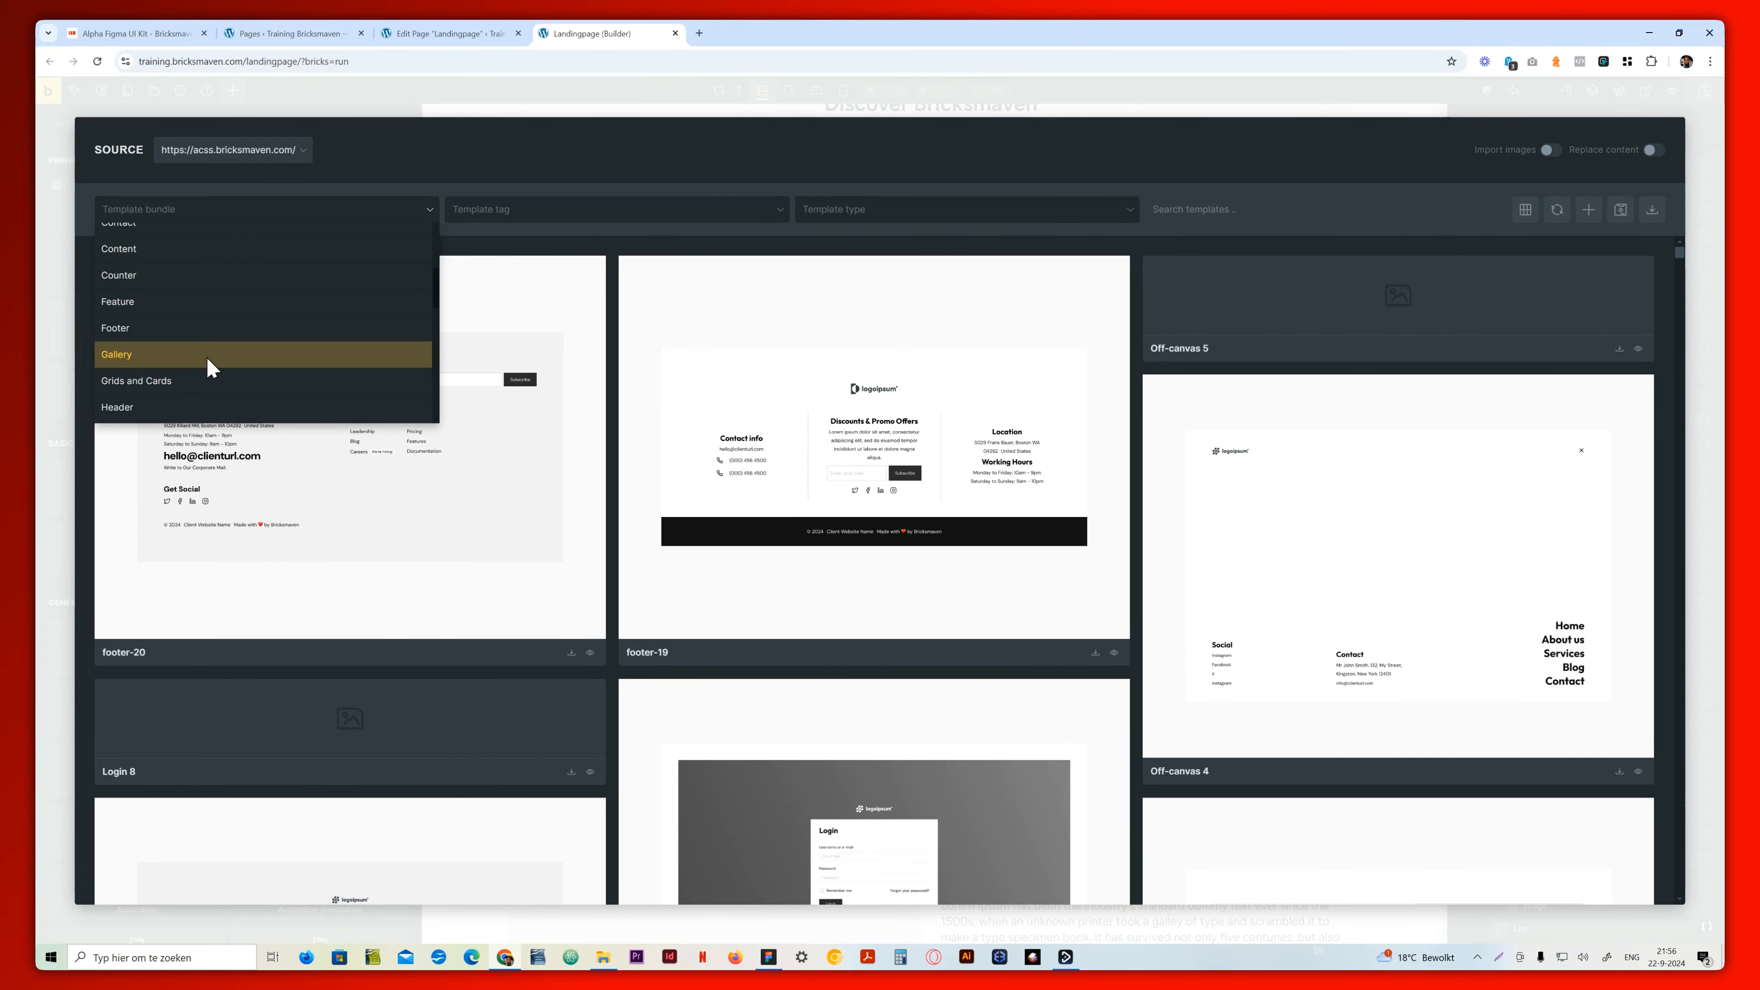
{"action": "left_click", "coordinate": [200, 380]}
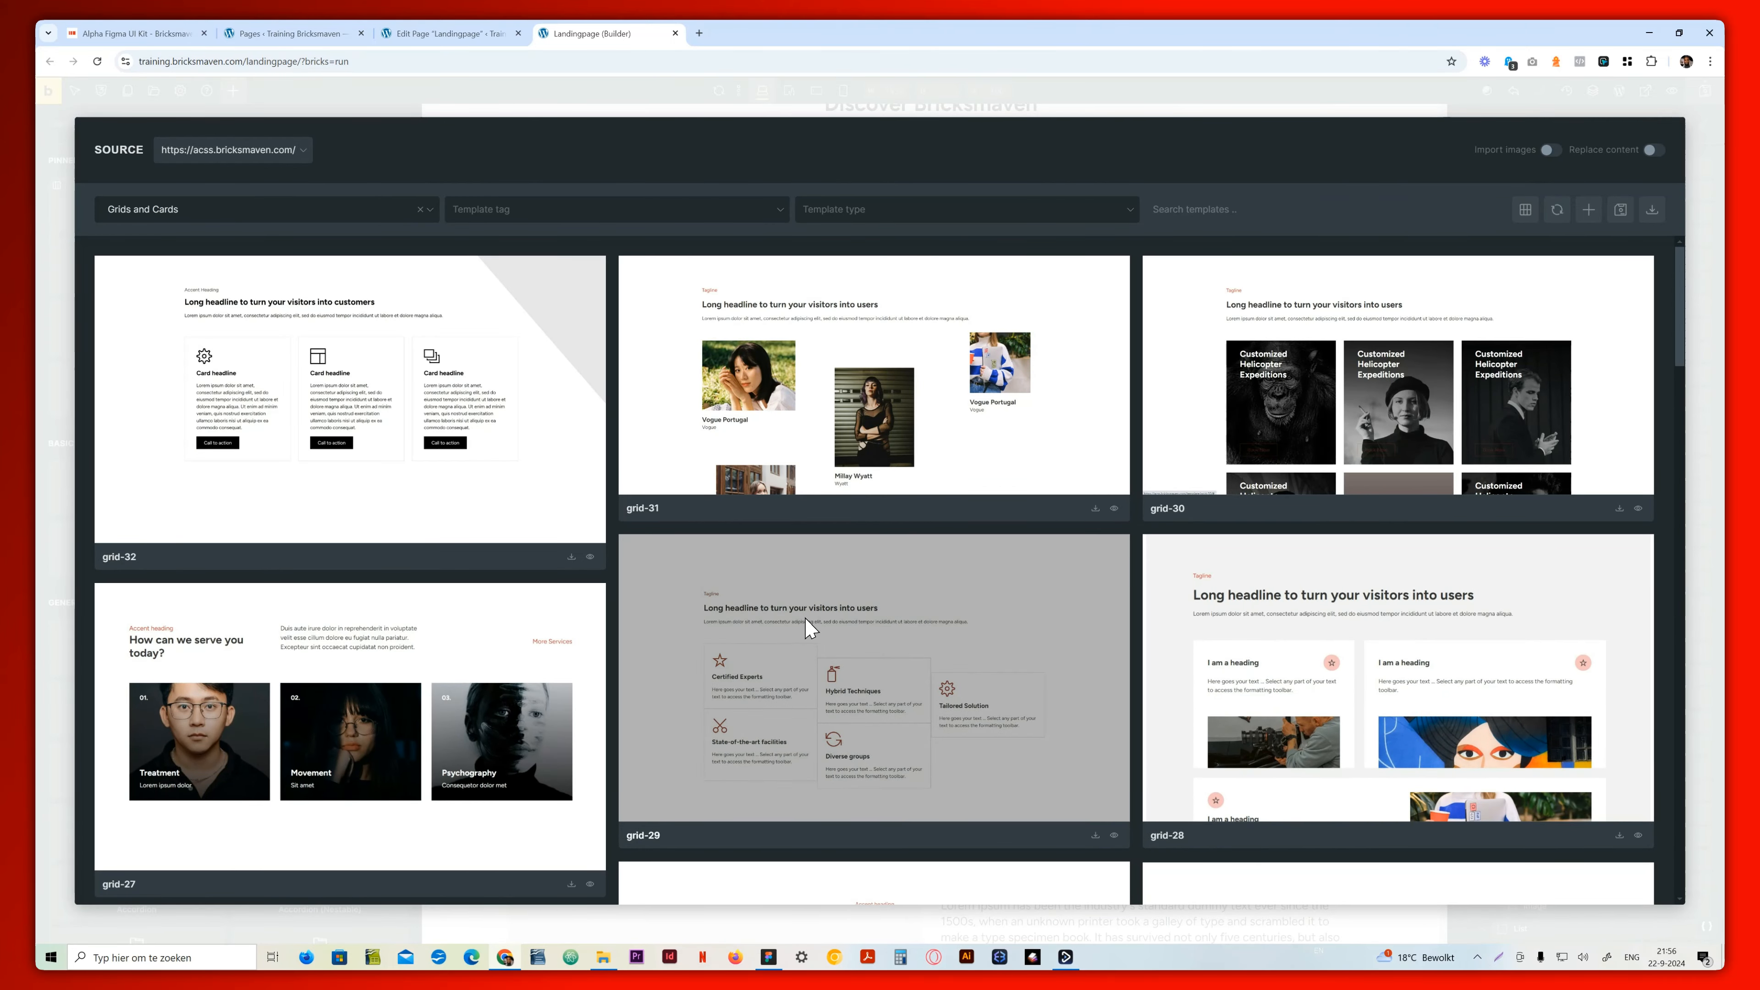
Insert the grid-28 template into the landing page without importing its theme style
{"action": "scroll", "coordinate": [860, 534], "scroll_direction": "down", "scroll_amount": 5}
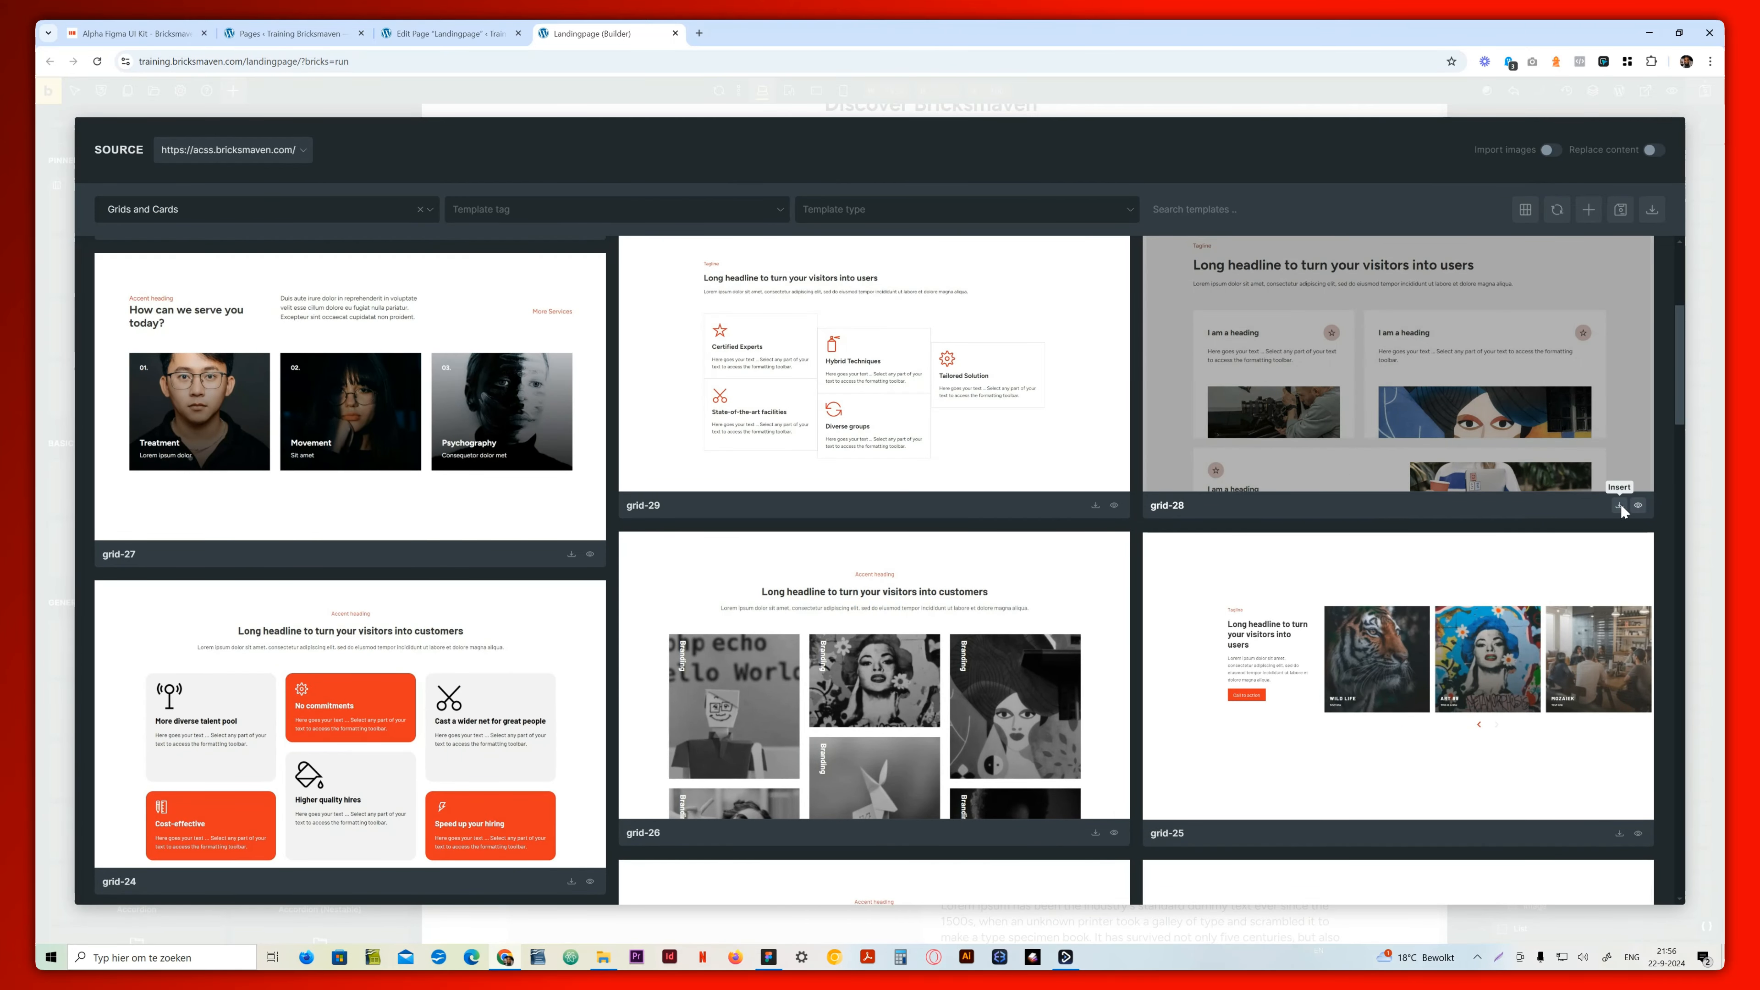
{"action": "left_click", "coordinate": [1619, 506]}
{"action": "left_click", "coordinate": [937, 293]}
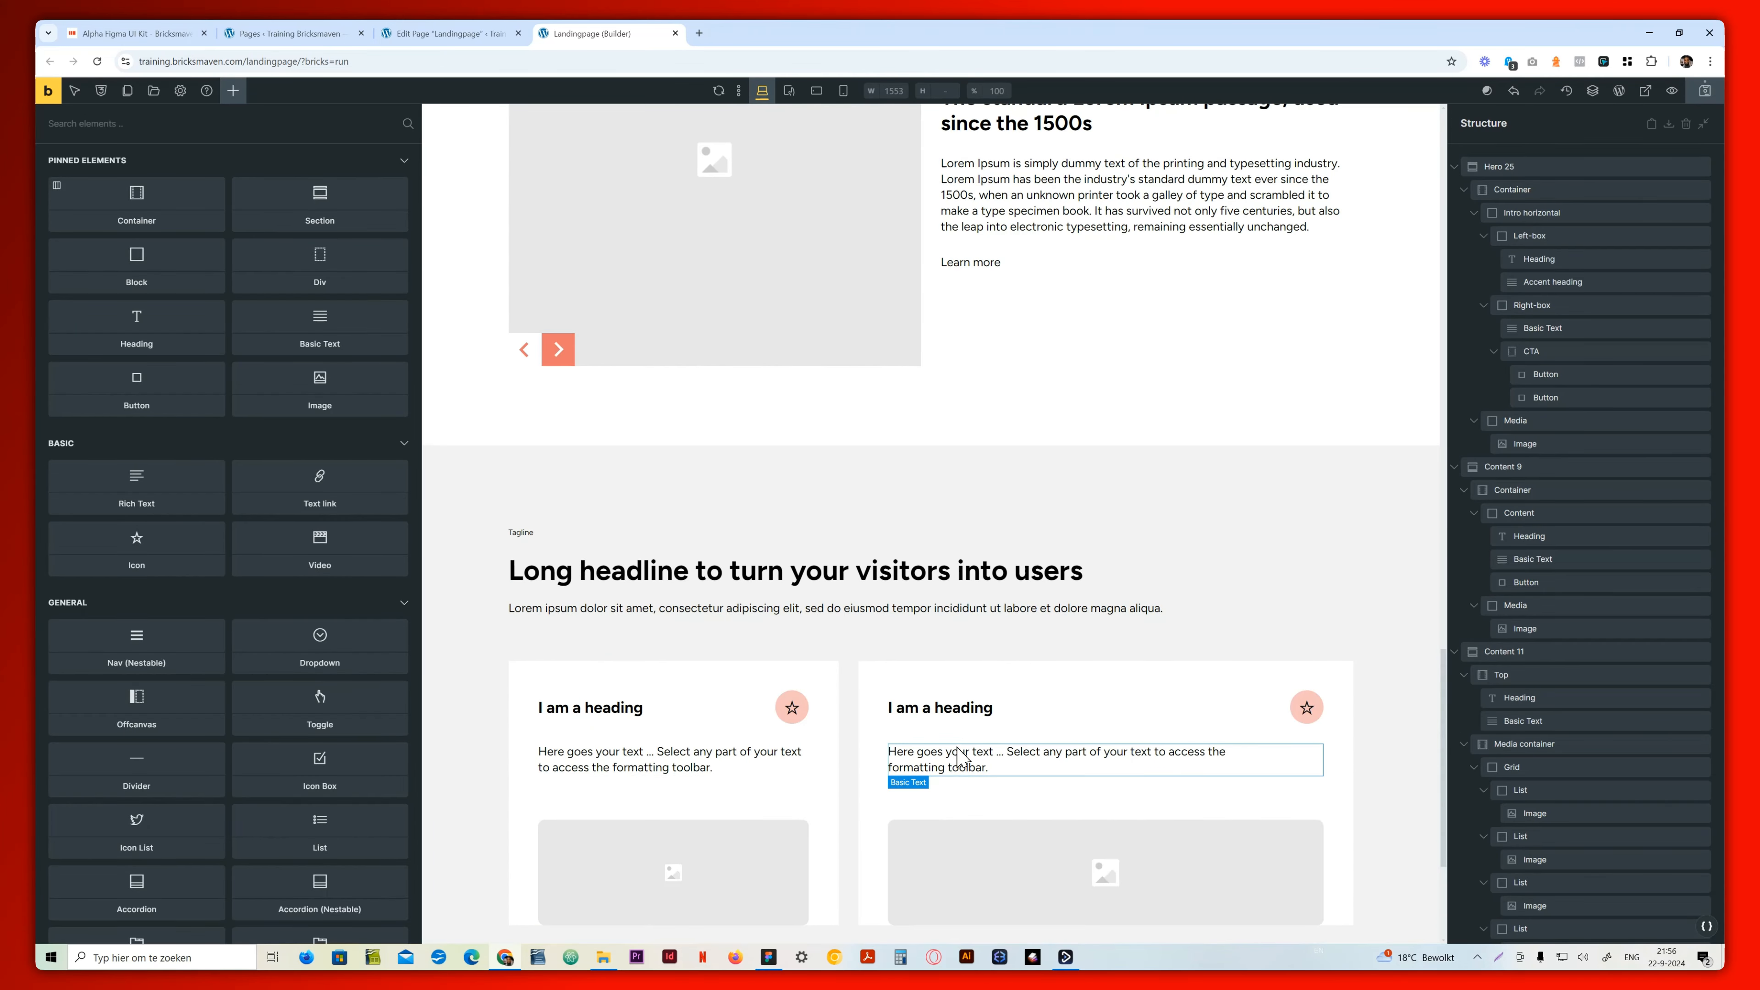
{"action": "scroll", "coordinate": [911, 795], "scroll_direction": "down", "scroll_amount": 4}
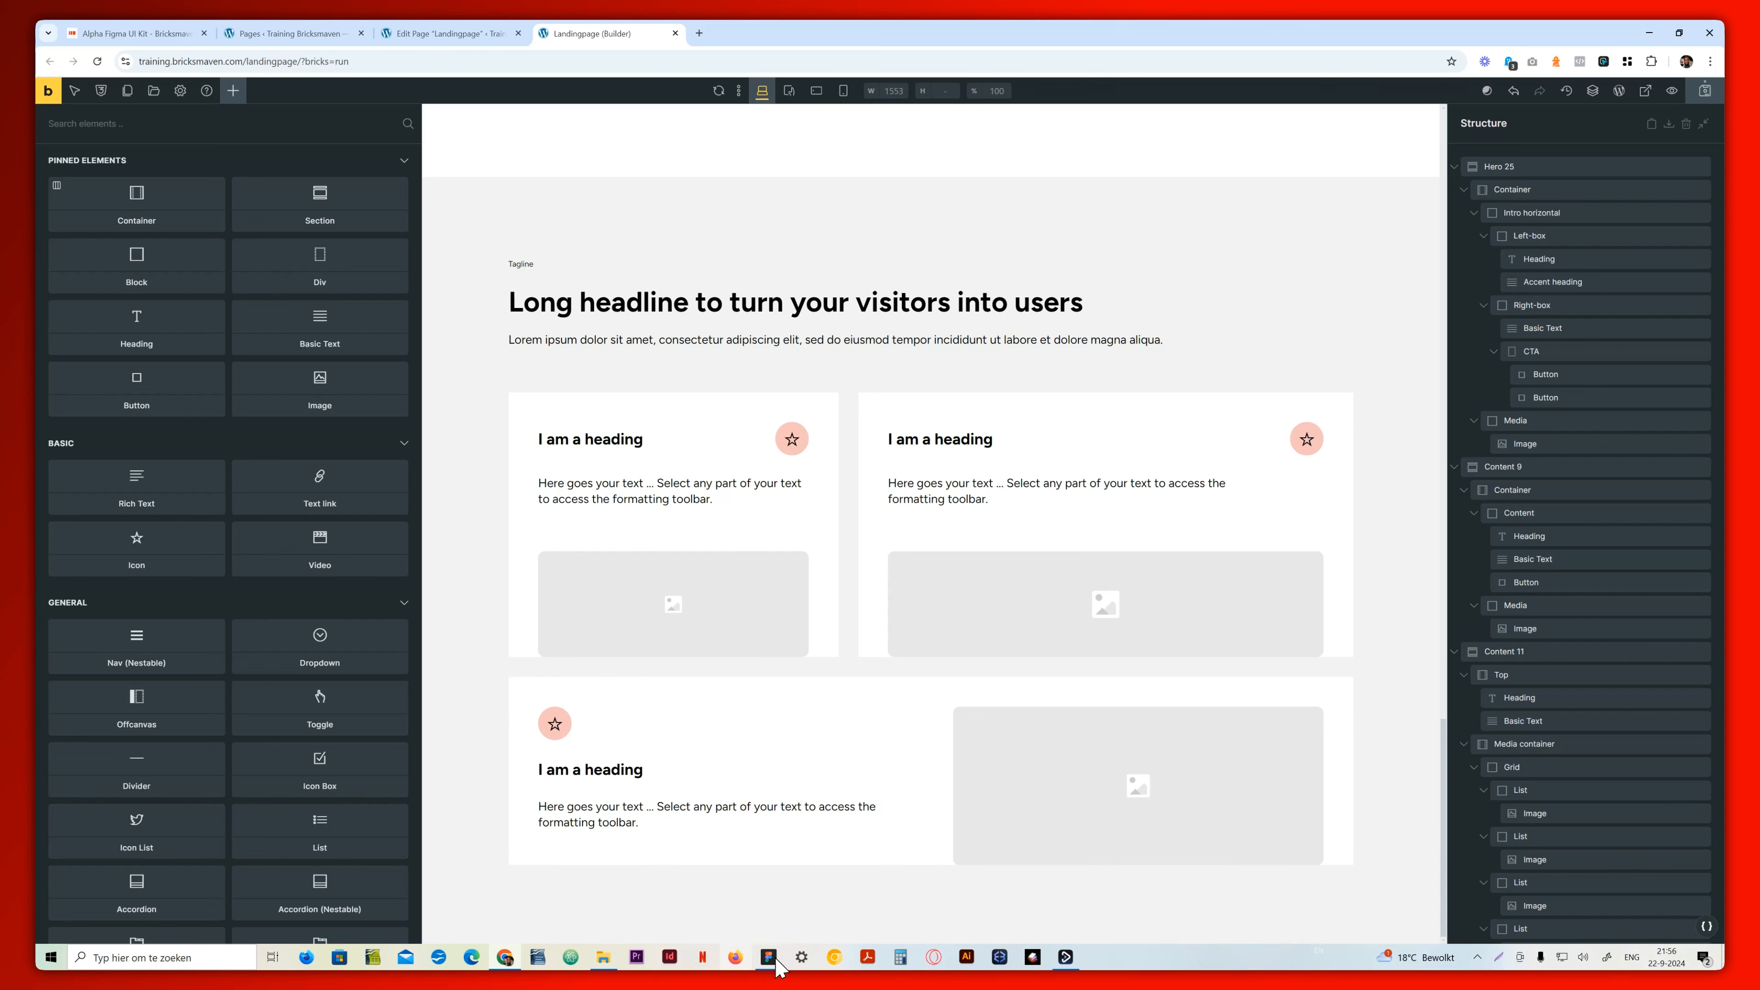
{"action": "left_click", "coordinate": [153, 90]}
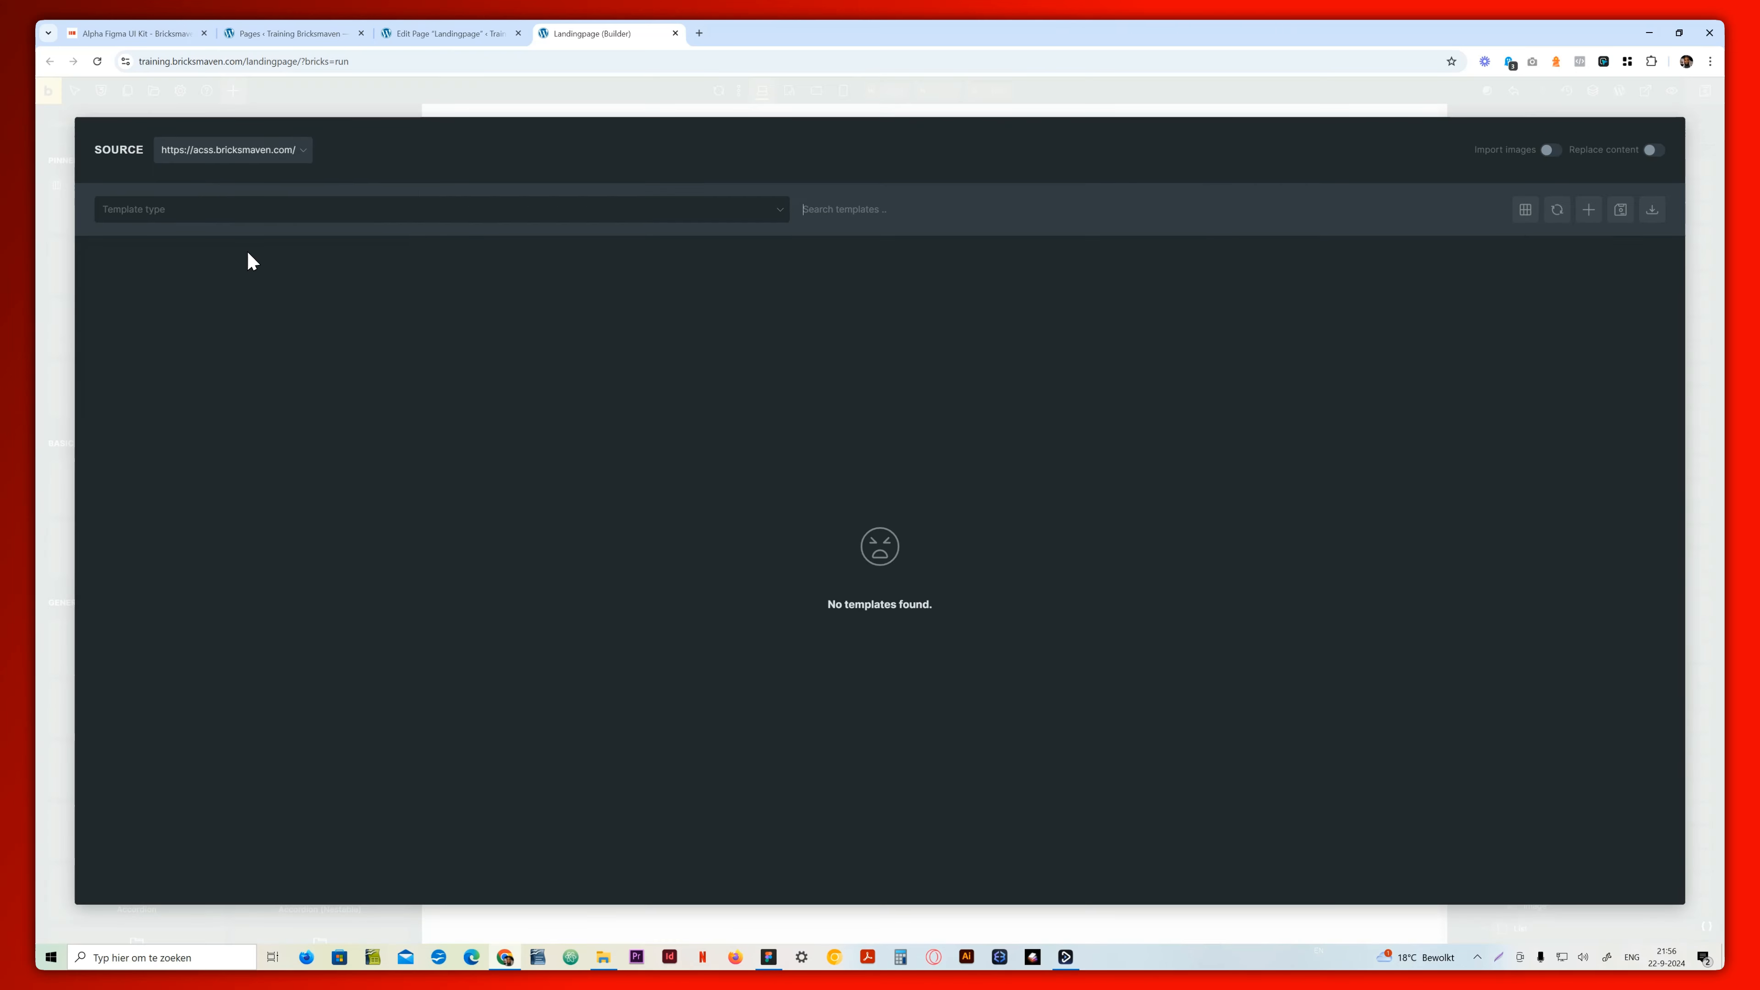
{"action": "left_click", "coordinate": [766, 955]}
{"action": "left_click", "coordinate": [783, 764]}
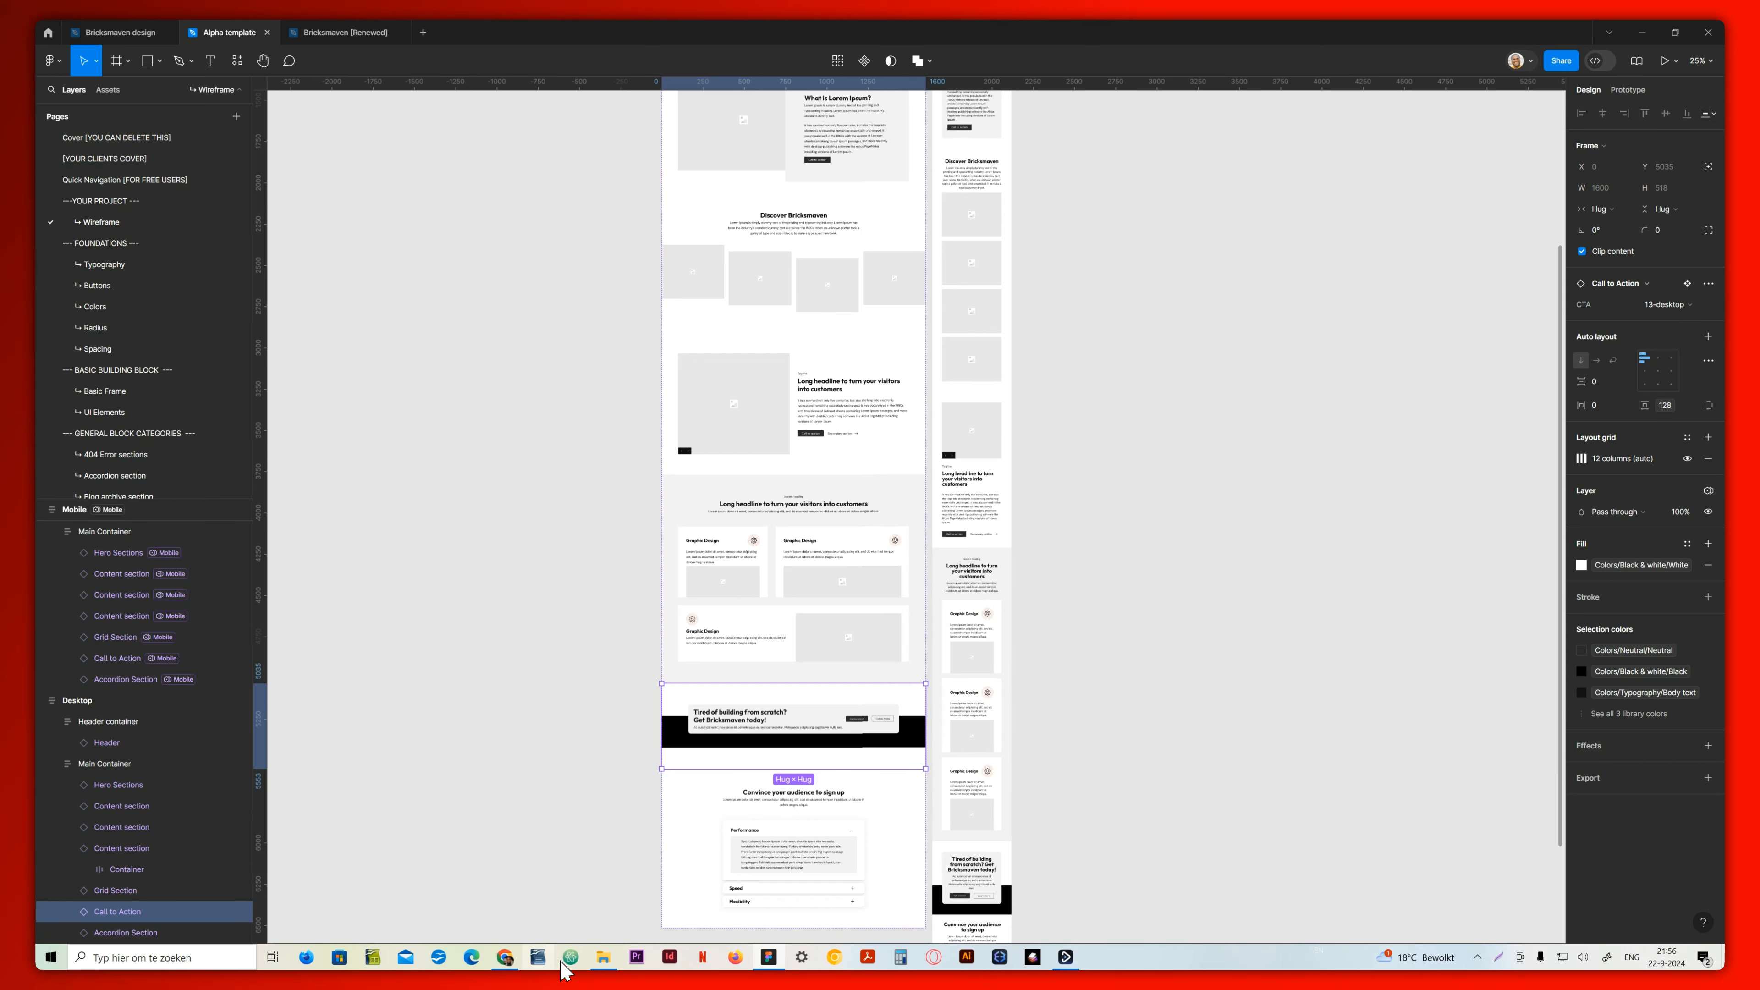
{"action": "left_click", "coordinate": [505, 958]}
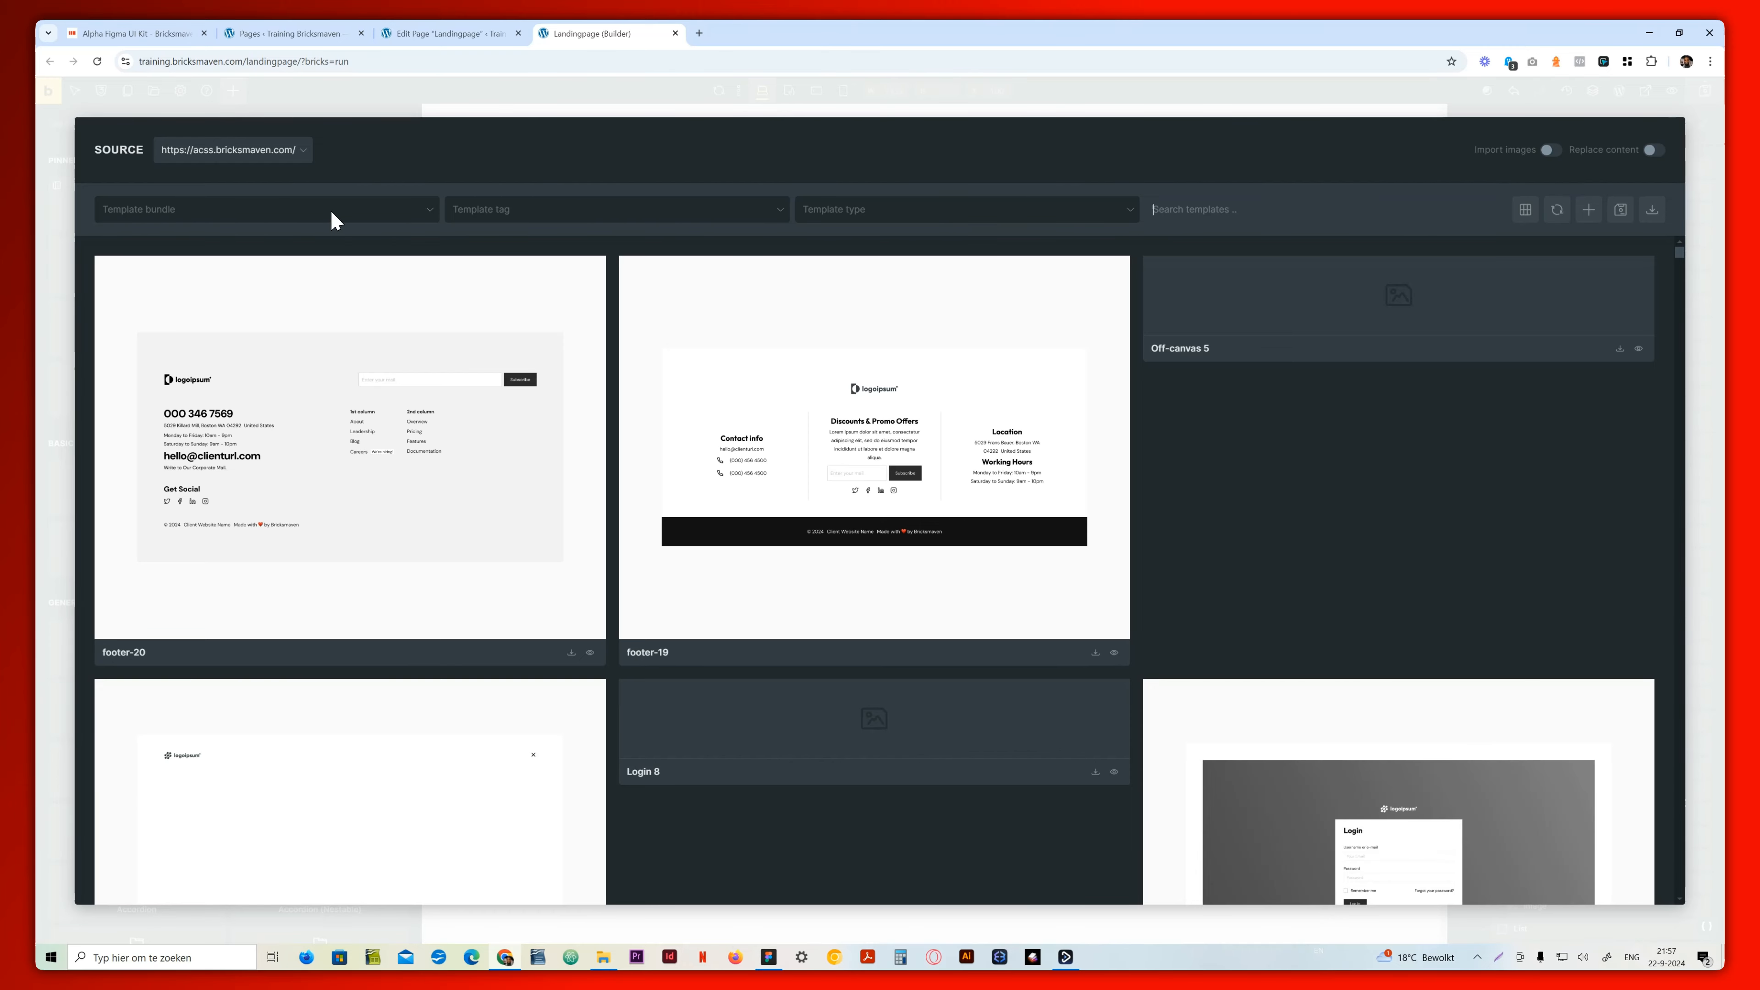
{"action": "left_click", "coordinate": [374, 218]}
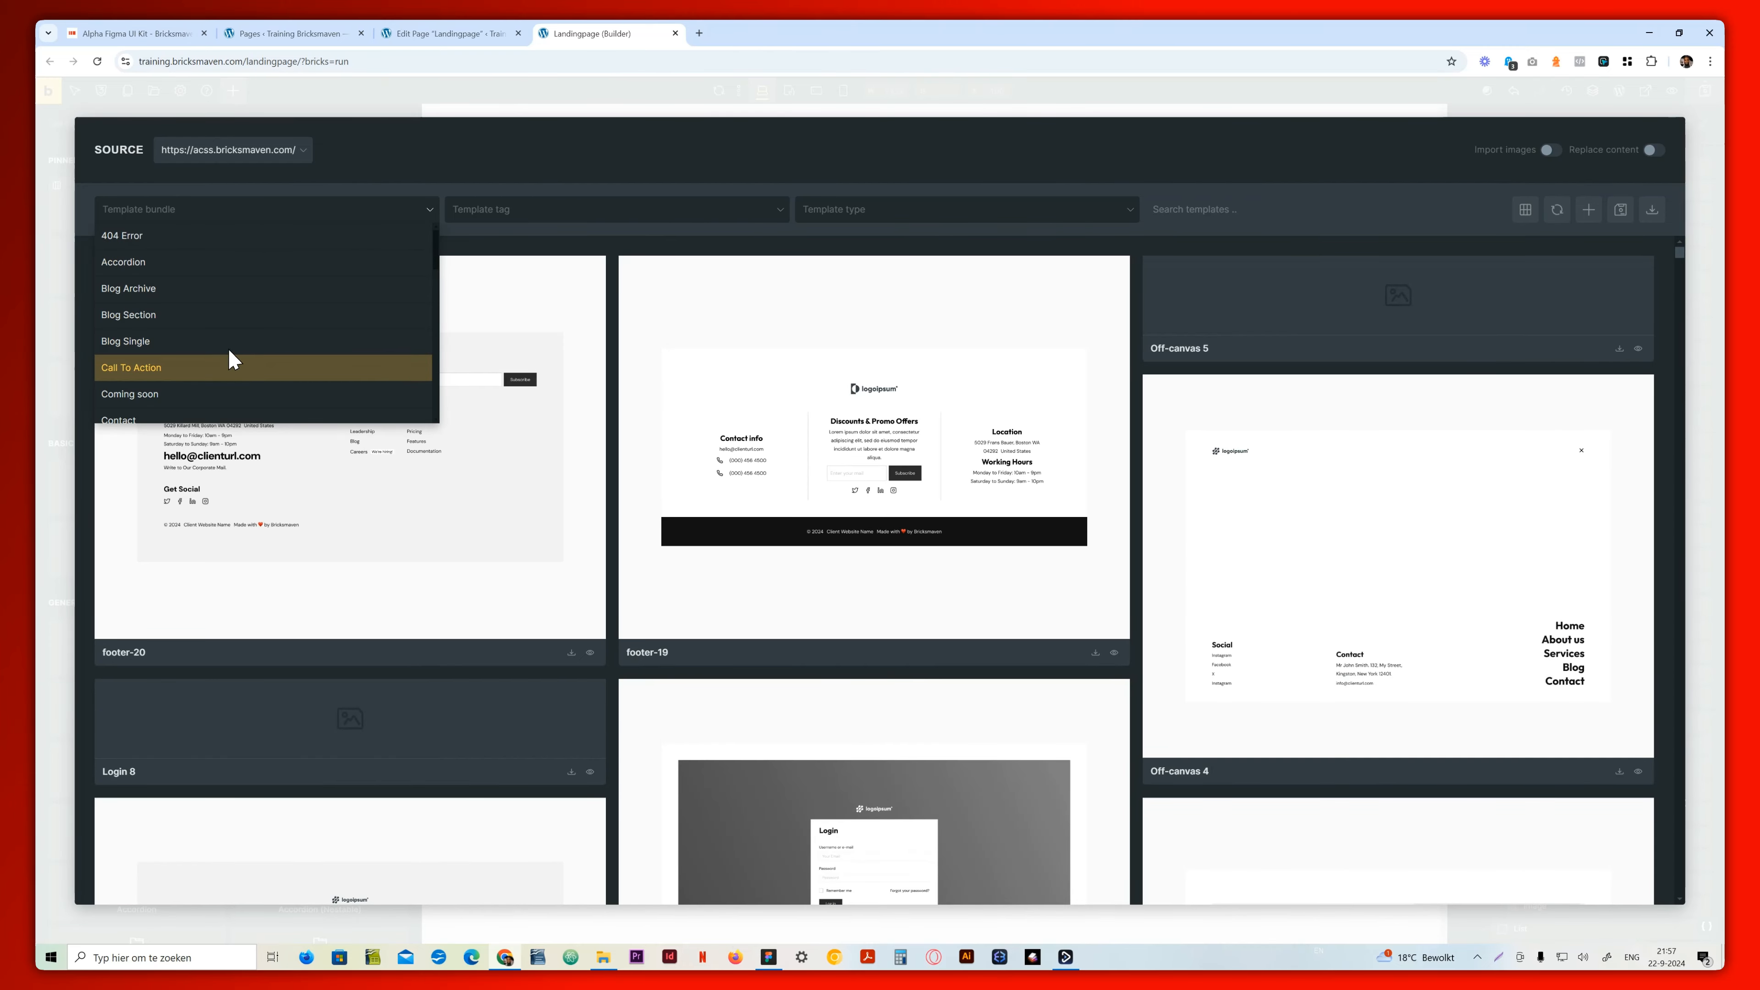
{"action": "left_click", "coordinate": [221, 366]}
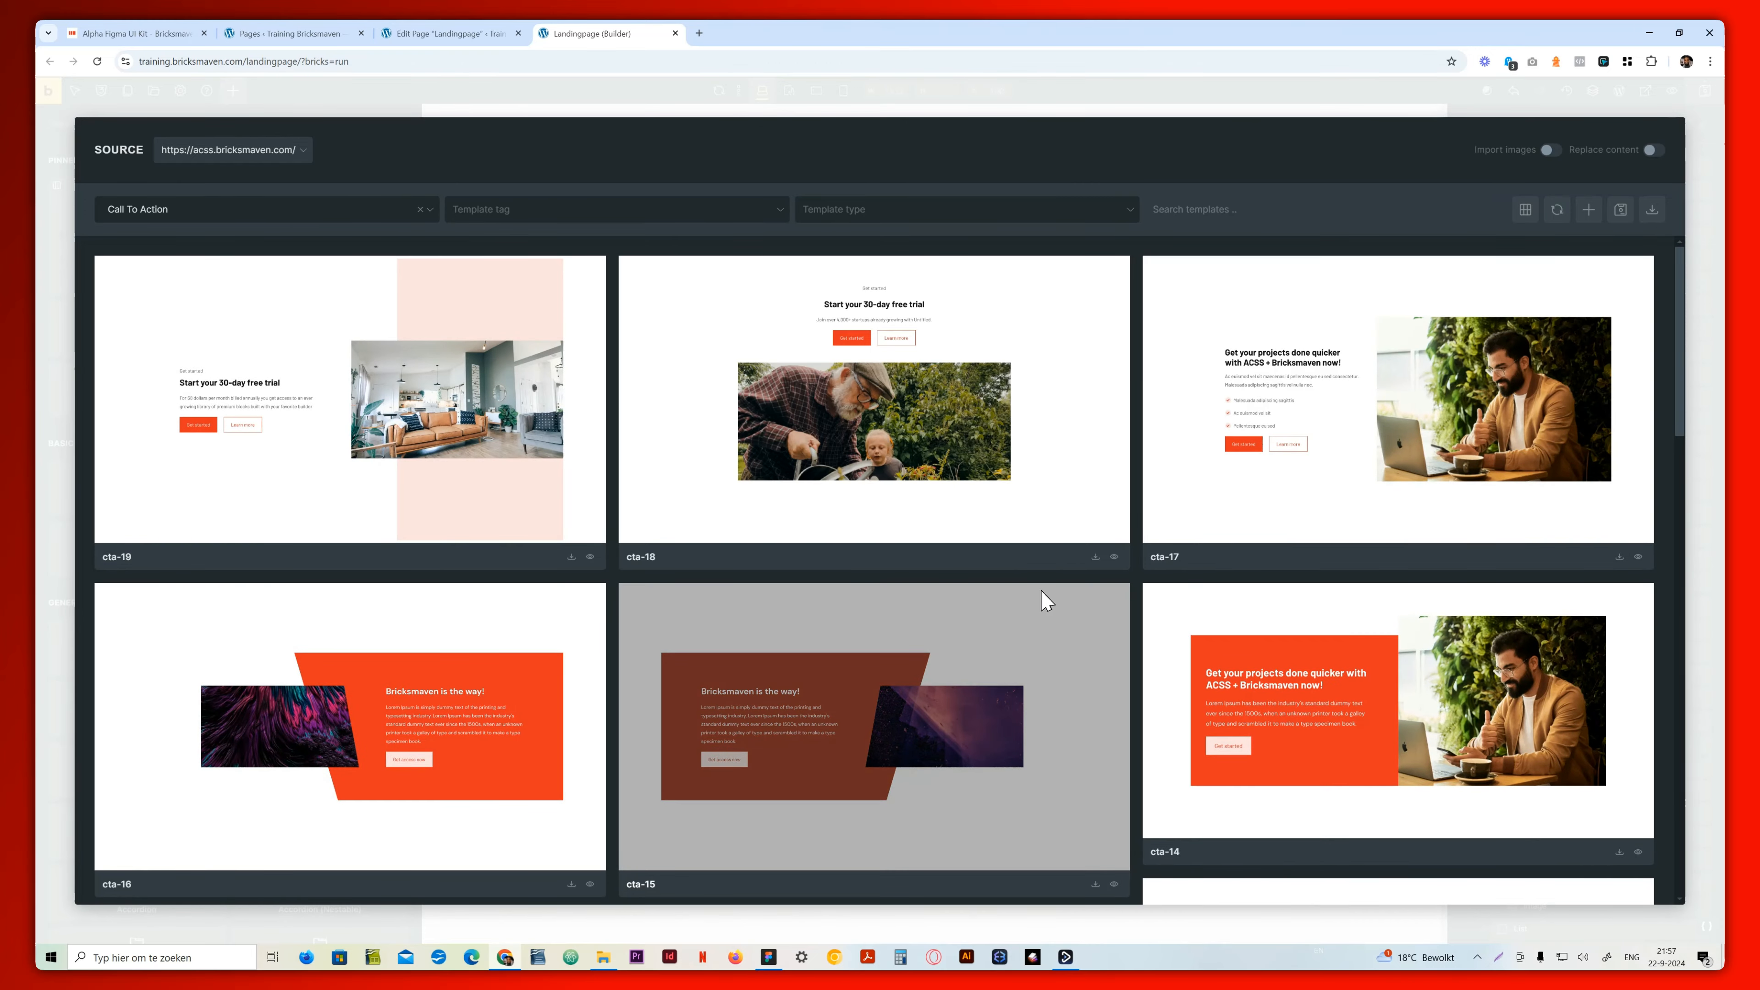
Insert the cta-13 template into the landing page without importing its theme style
{"action": "scroll", "coordinate": [770, 791], "scroll_direction": "down", "scroll_amount": 3}
{"action": "scroll", "coordinate": [365, 813], "scroll_direction": "down", "scroll_amount": 2}
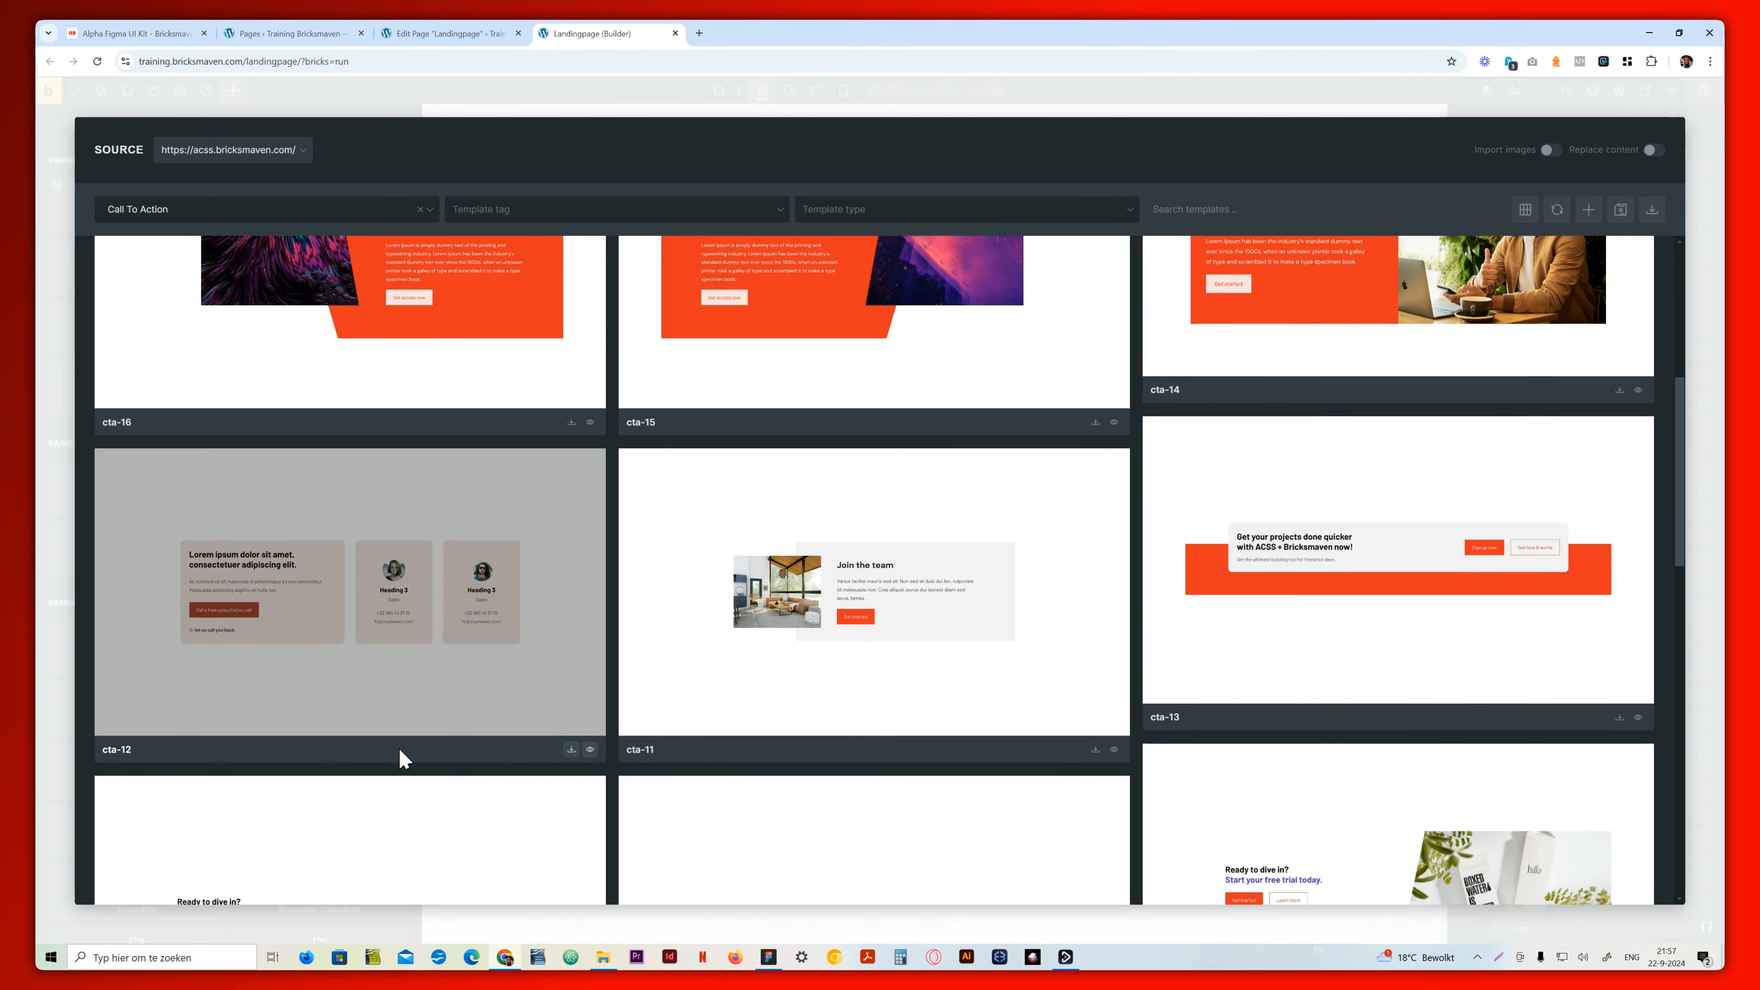
{"action": "scroll", "coordinate": [1033, 609], "scroll_direction": "up", "scroll_amount": 2}
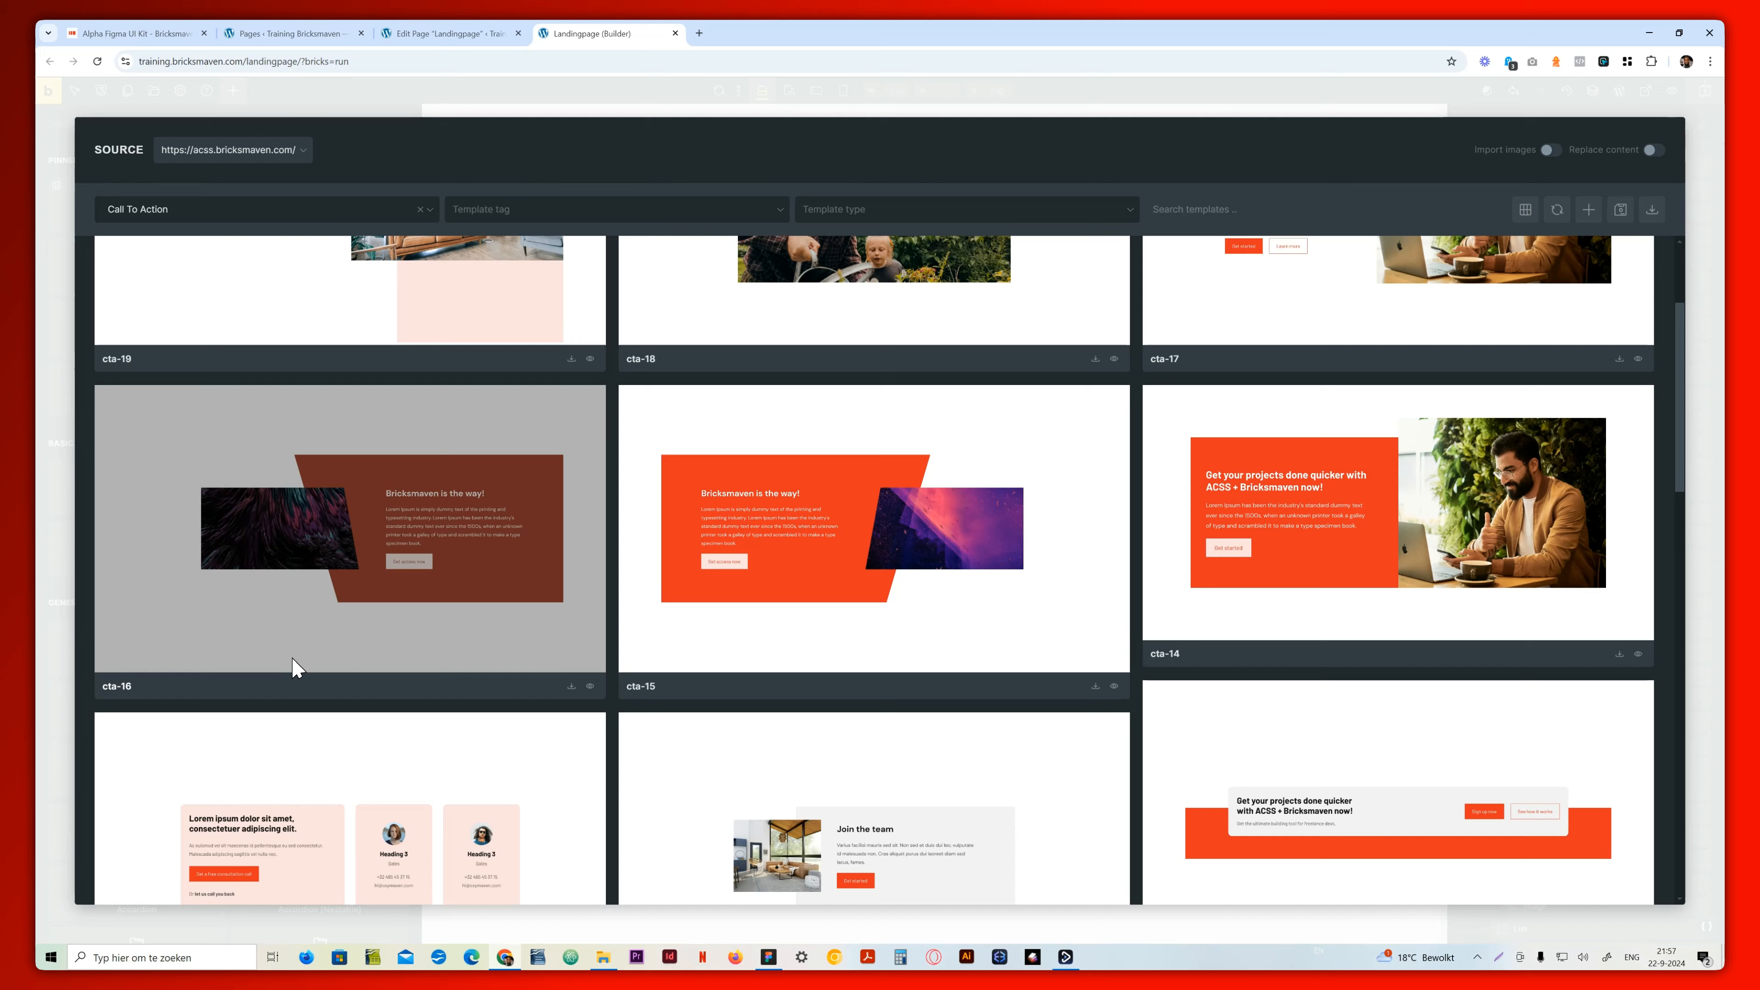
{"action": "scroll", "coordinate": [333, 694], "scroll_direction": "down", "scroll_amount": 2}
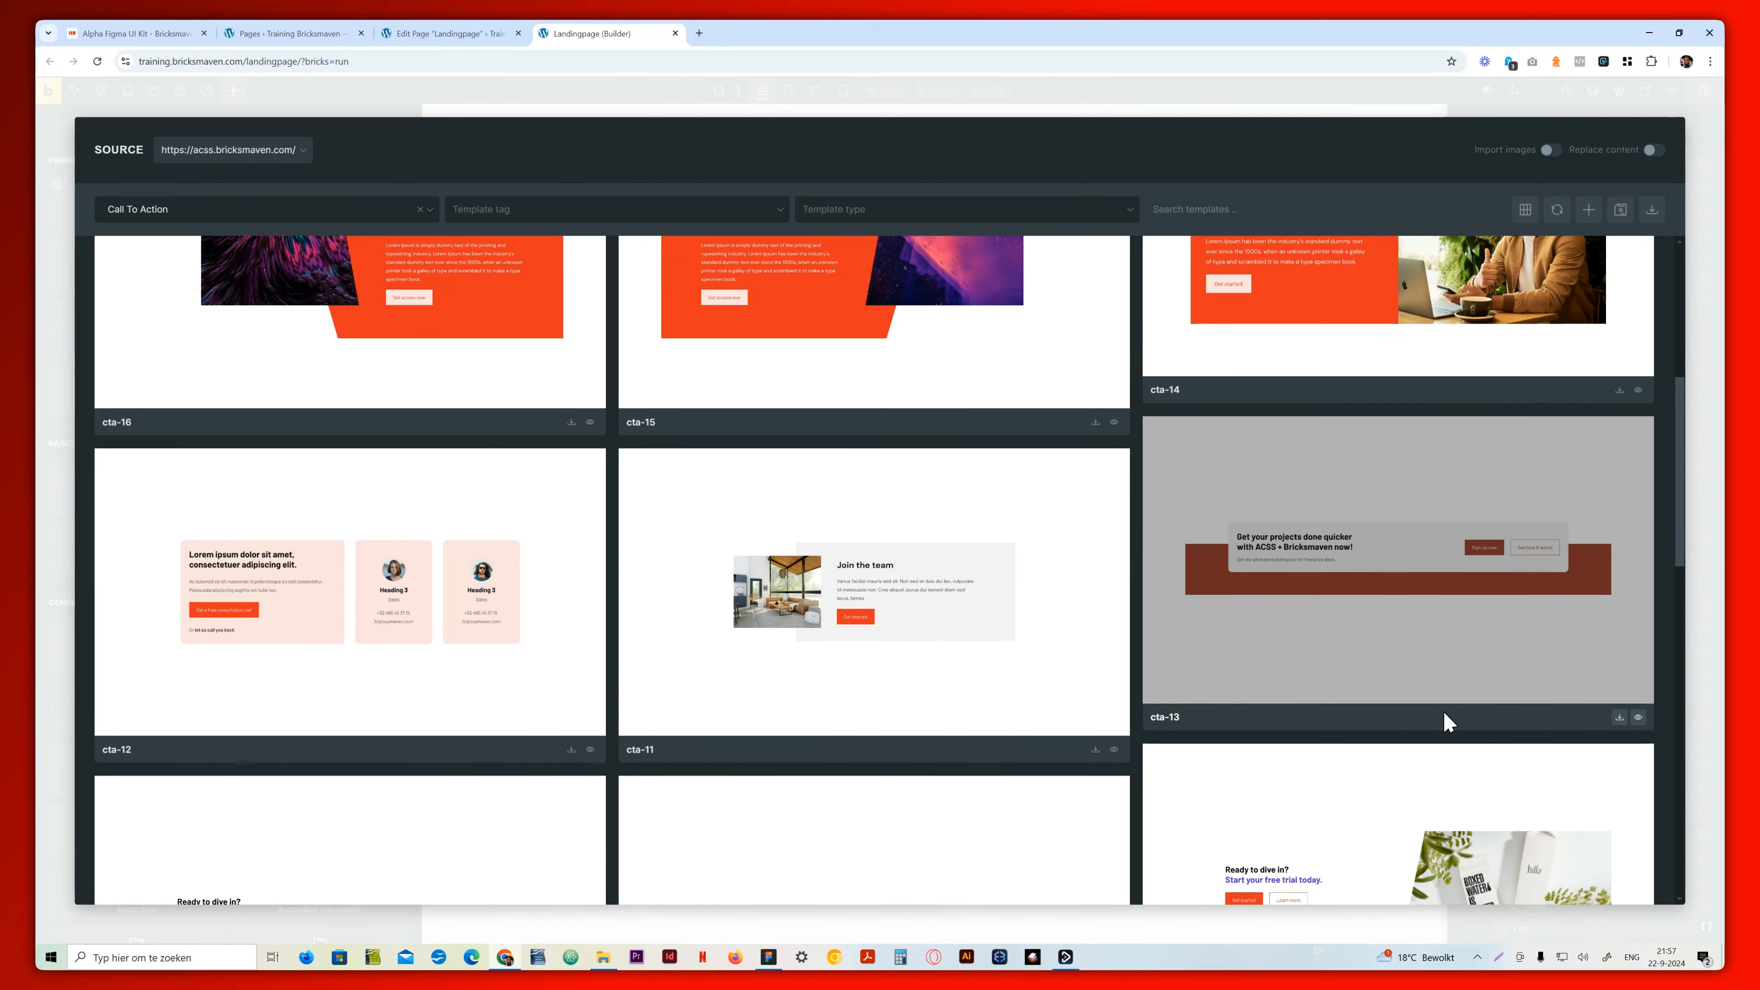
{"action": "left_click", "coordinate": [1619, 717]}
{"action": "left_click", "coordinate": [922, 289]}
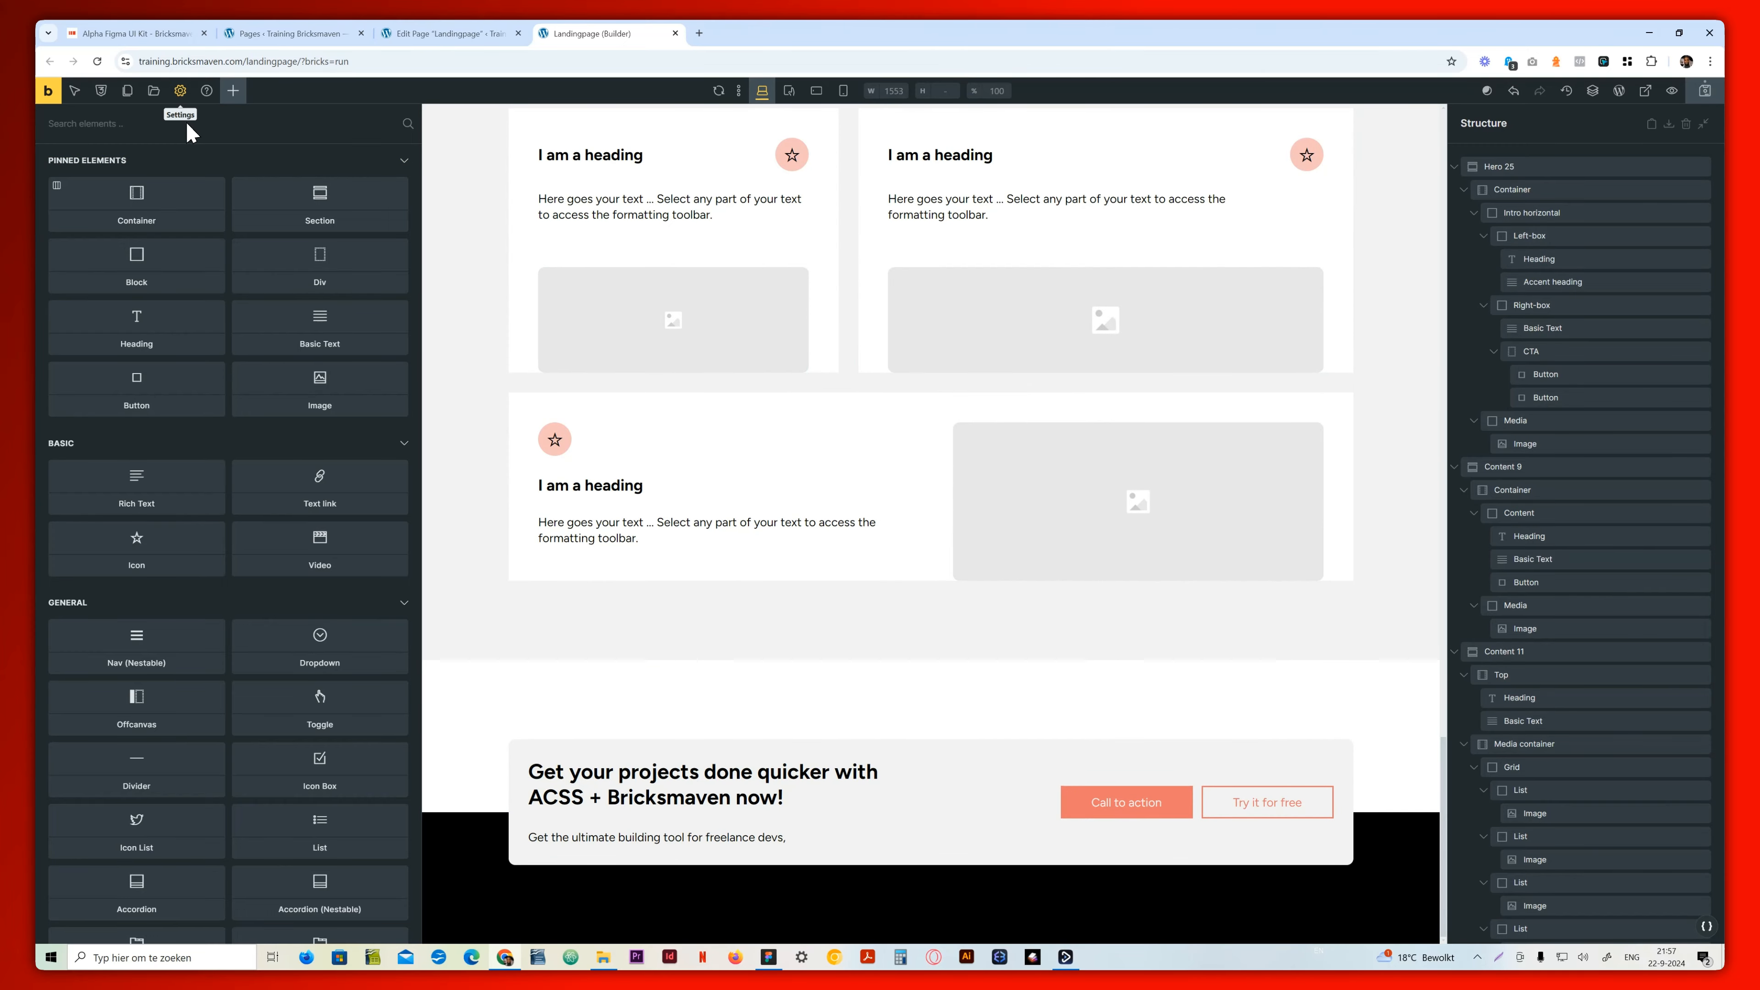
Search the template library for accordion and insert the accordion-5 template without importing its theme style
{"action": "left_click", "coordinate": [153, 93]}
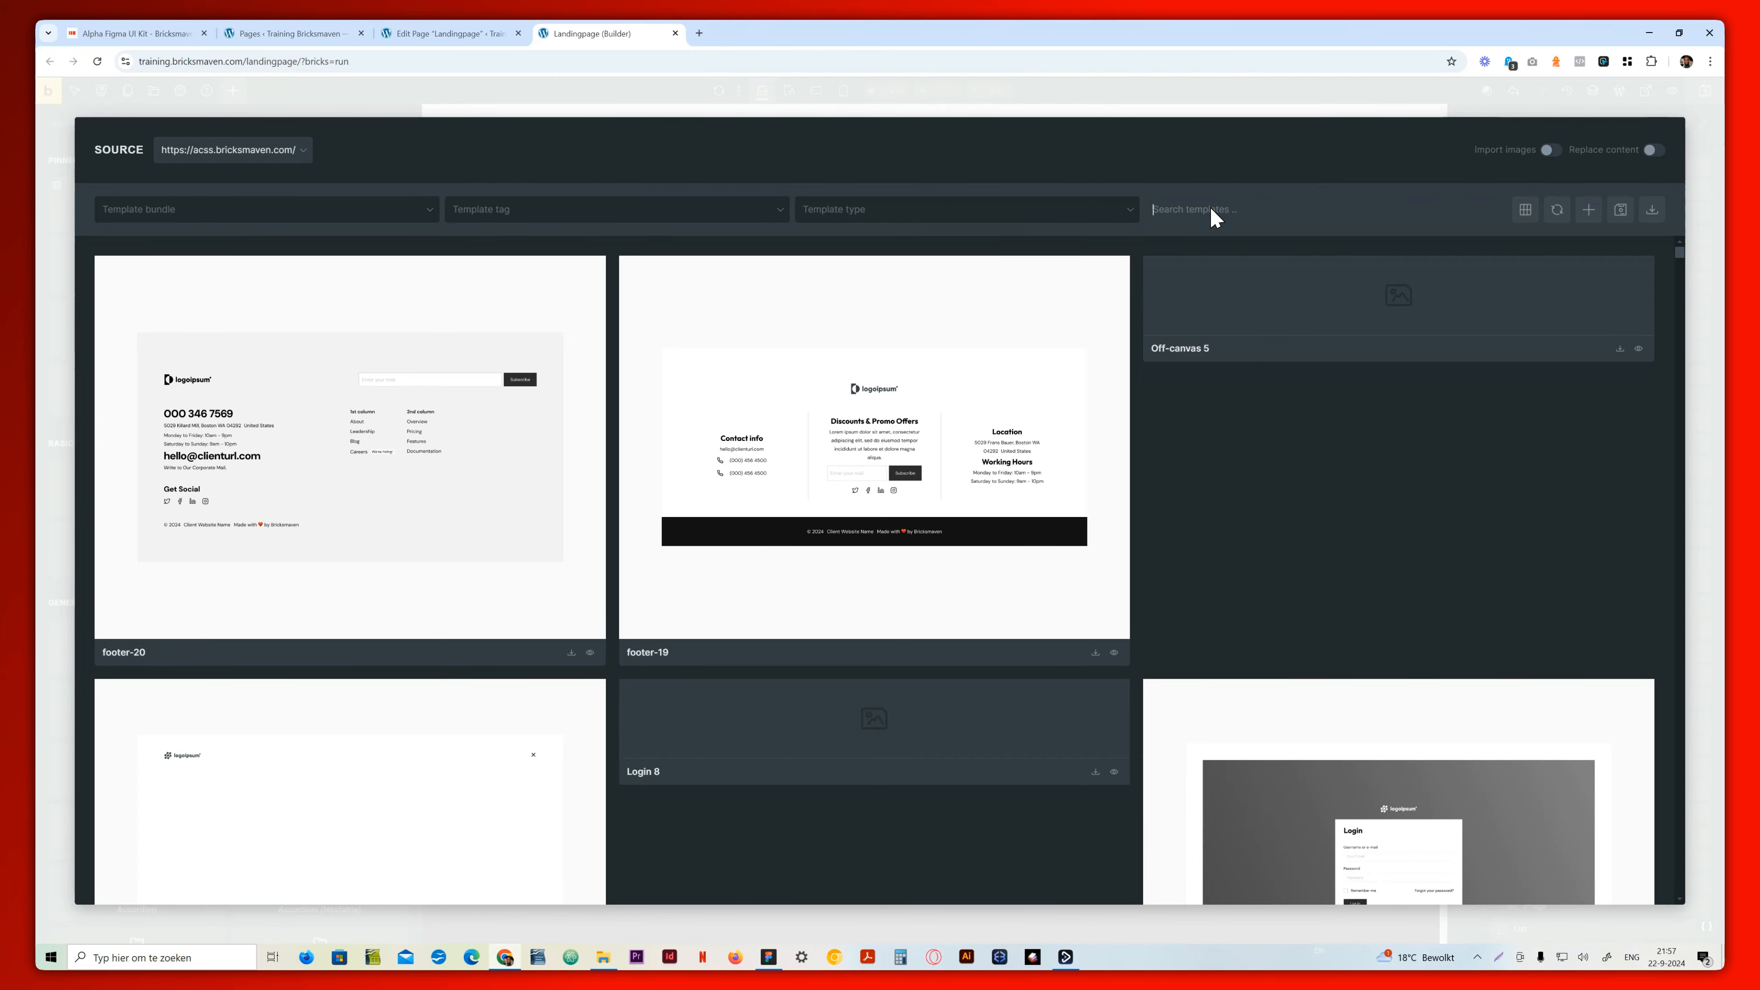
{"action": "type", "text": "accordion"}
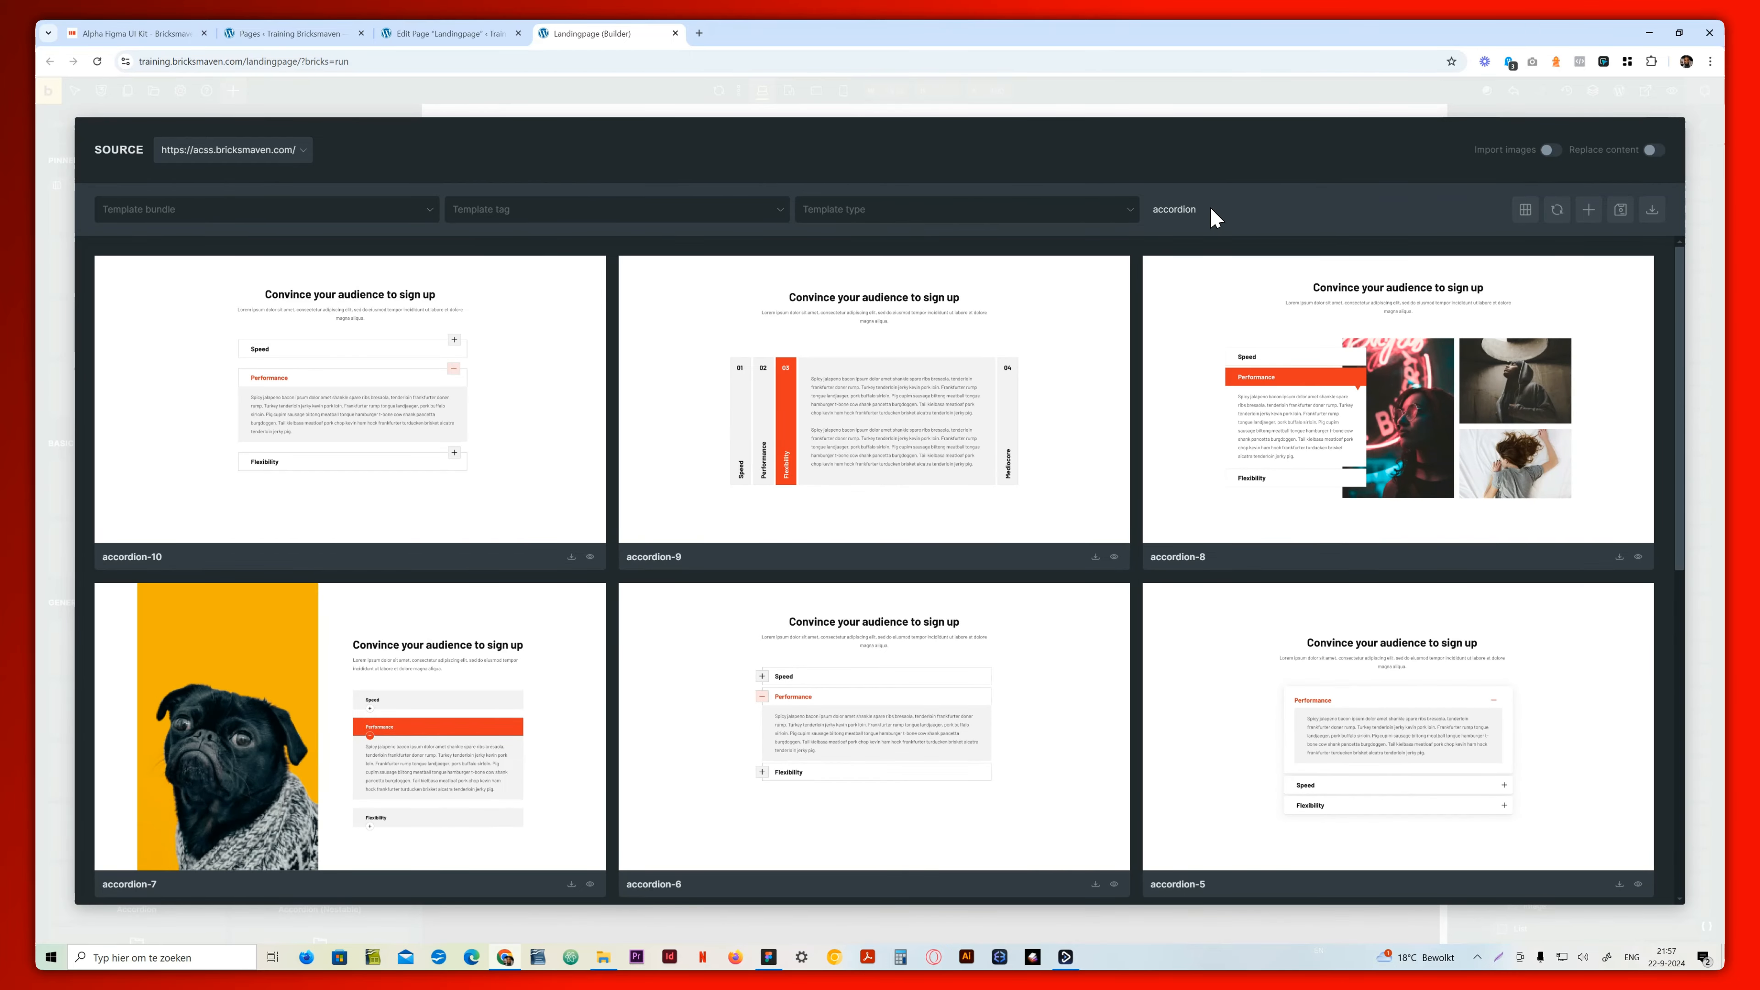
{"action": "scroll", "coordinate": [513, 398], "scroll_direction": "down", "scroll_amount": 3}
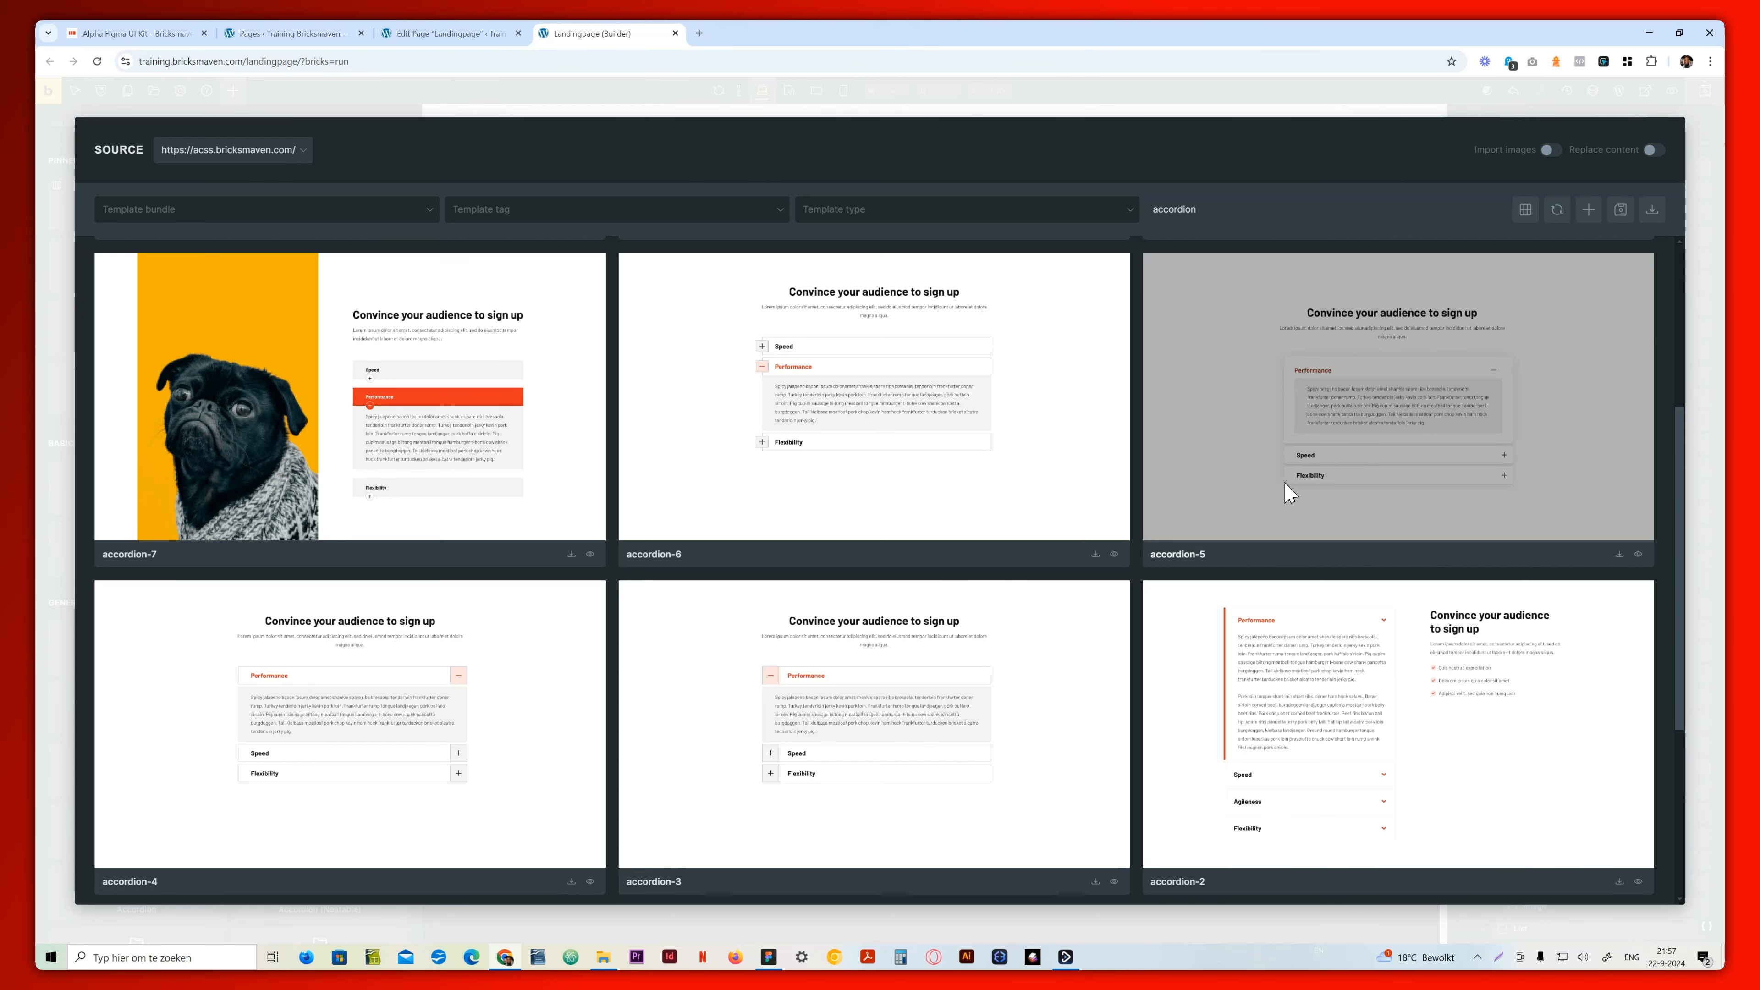
{"action": "left_click", "coordinate": [1619, 553]}
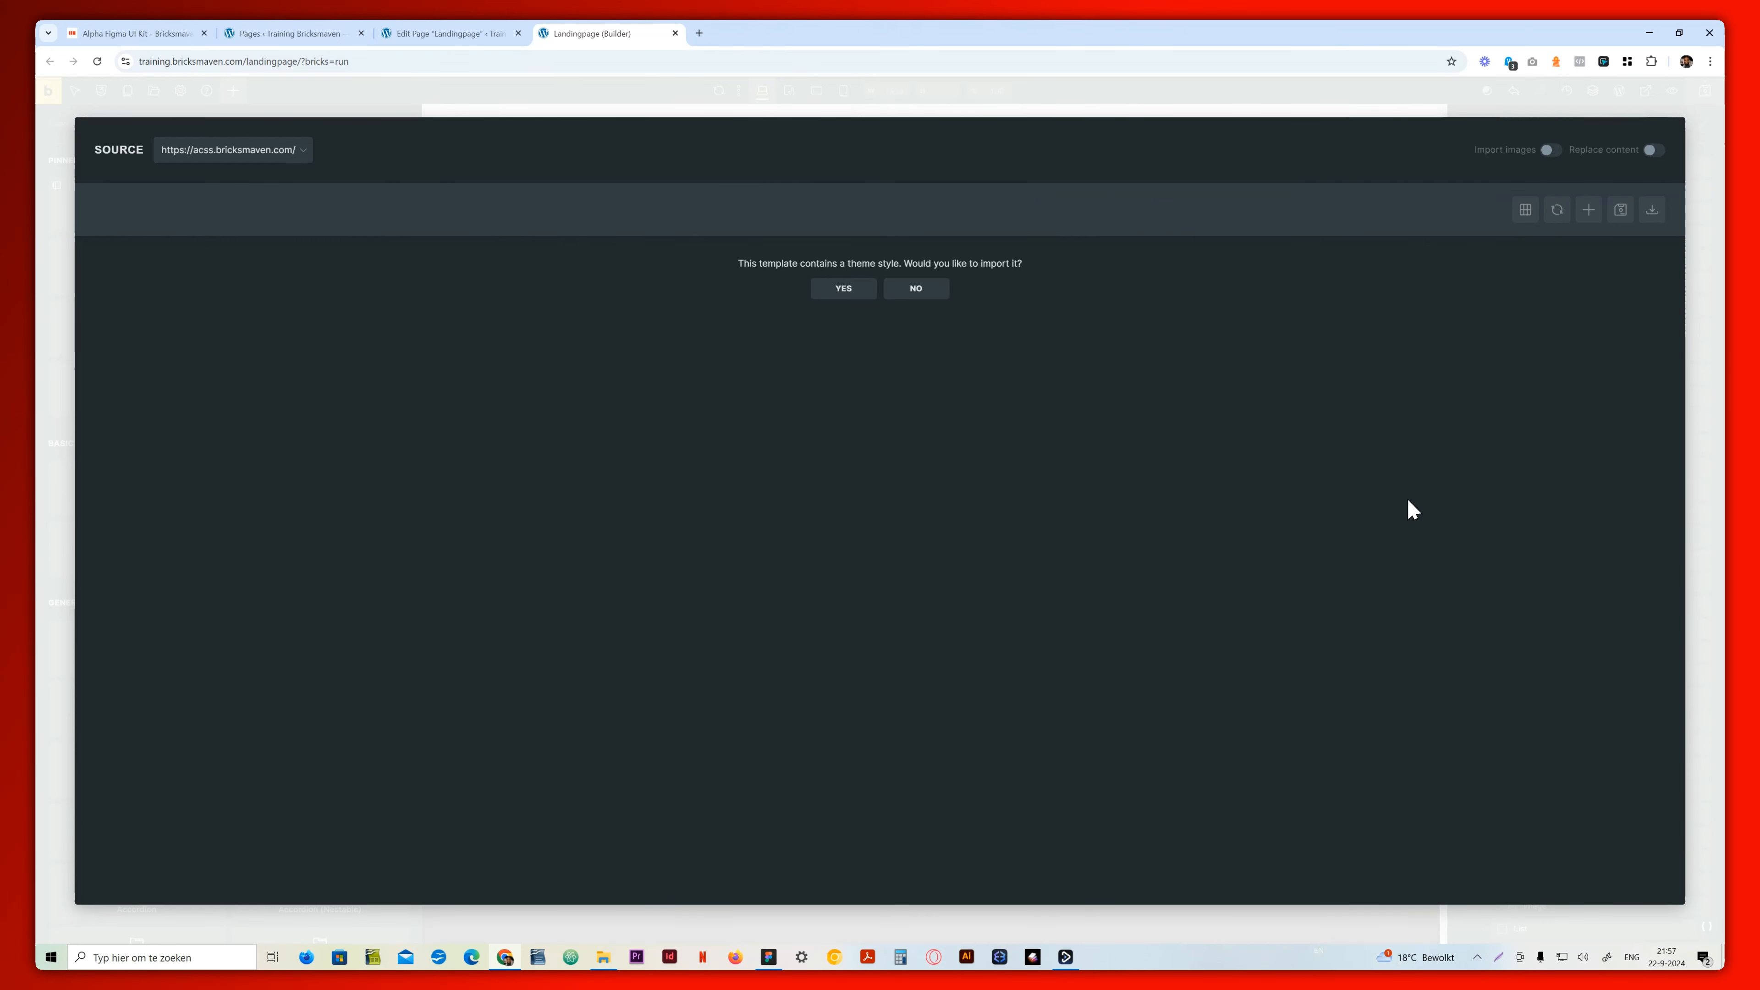
{"action": "left_click", "coordinate": [917, 289]}
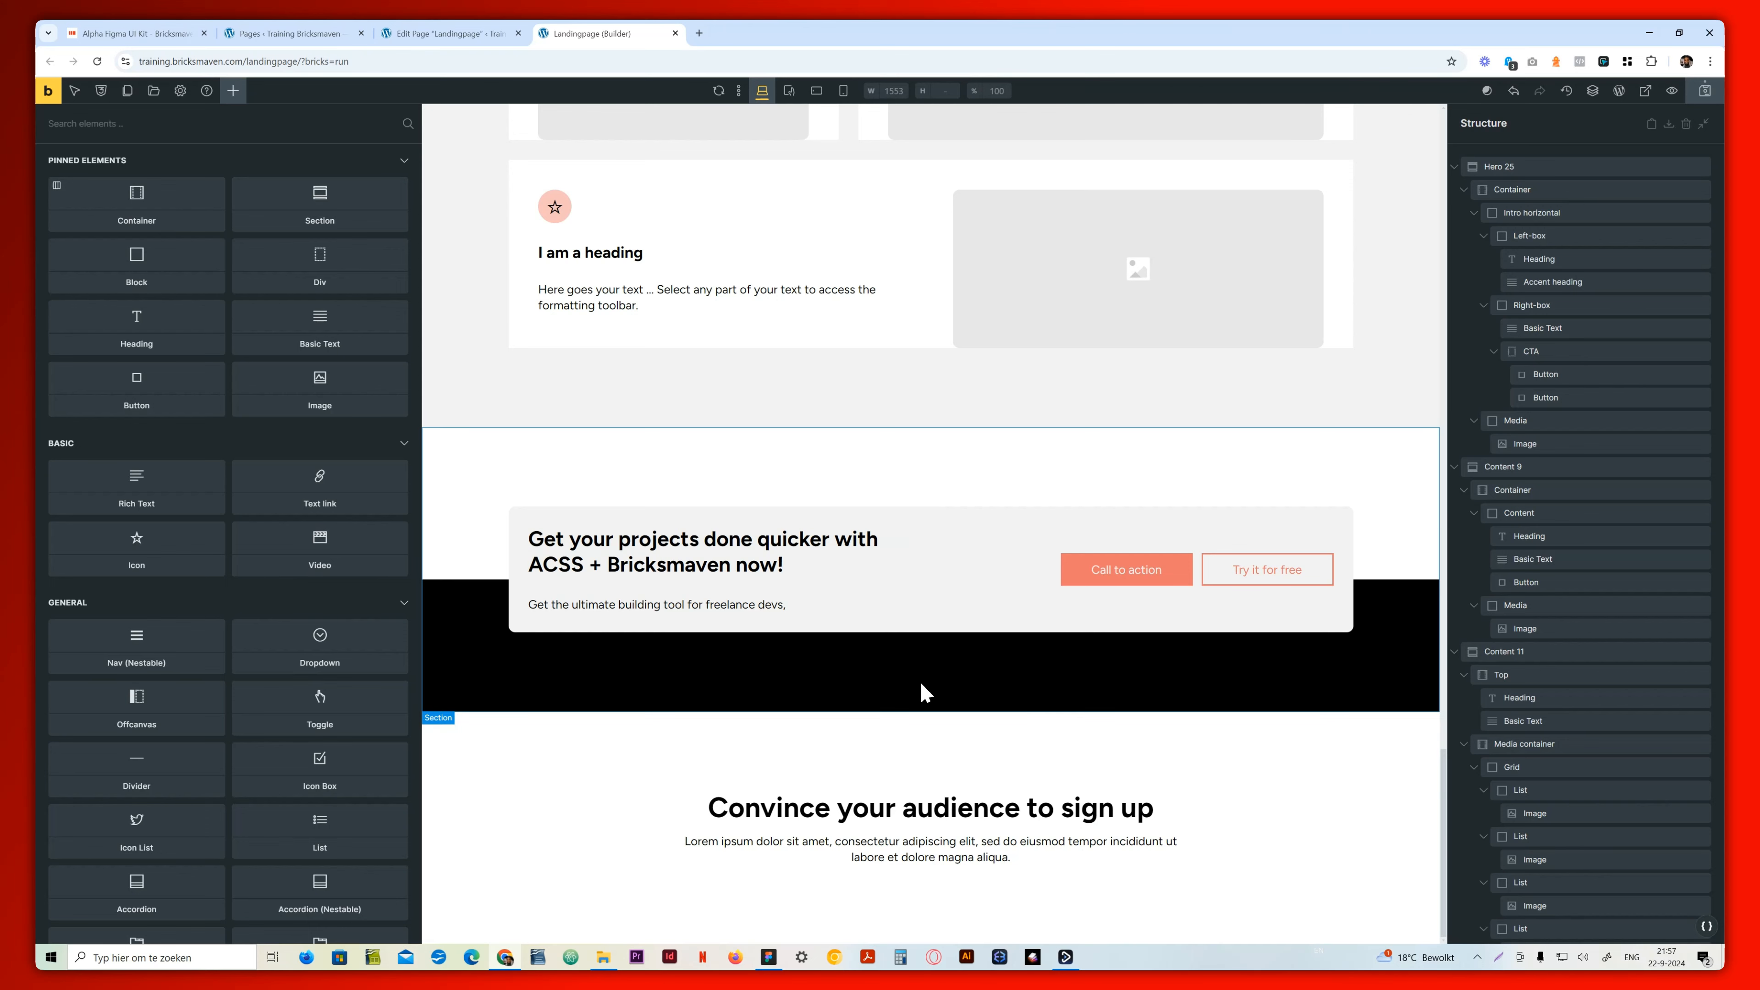
{"action": "scroll", "coordinate": [917, 680], "scroll_direction": "down", "scroll_amount": 6}
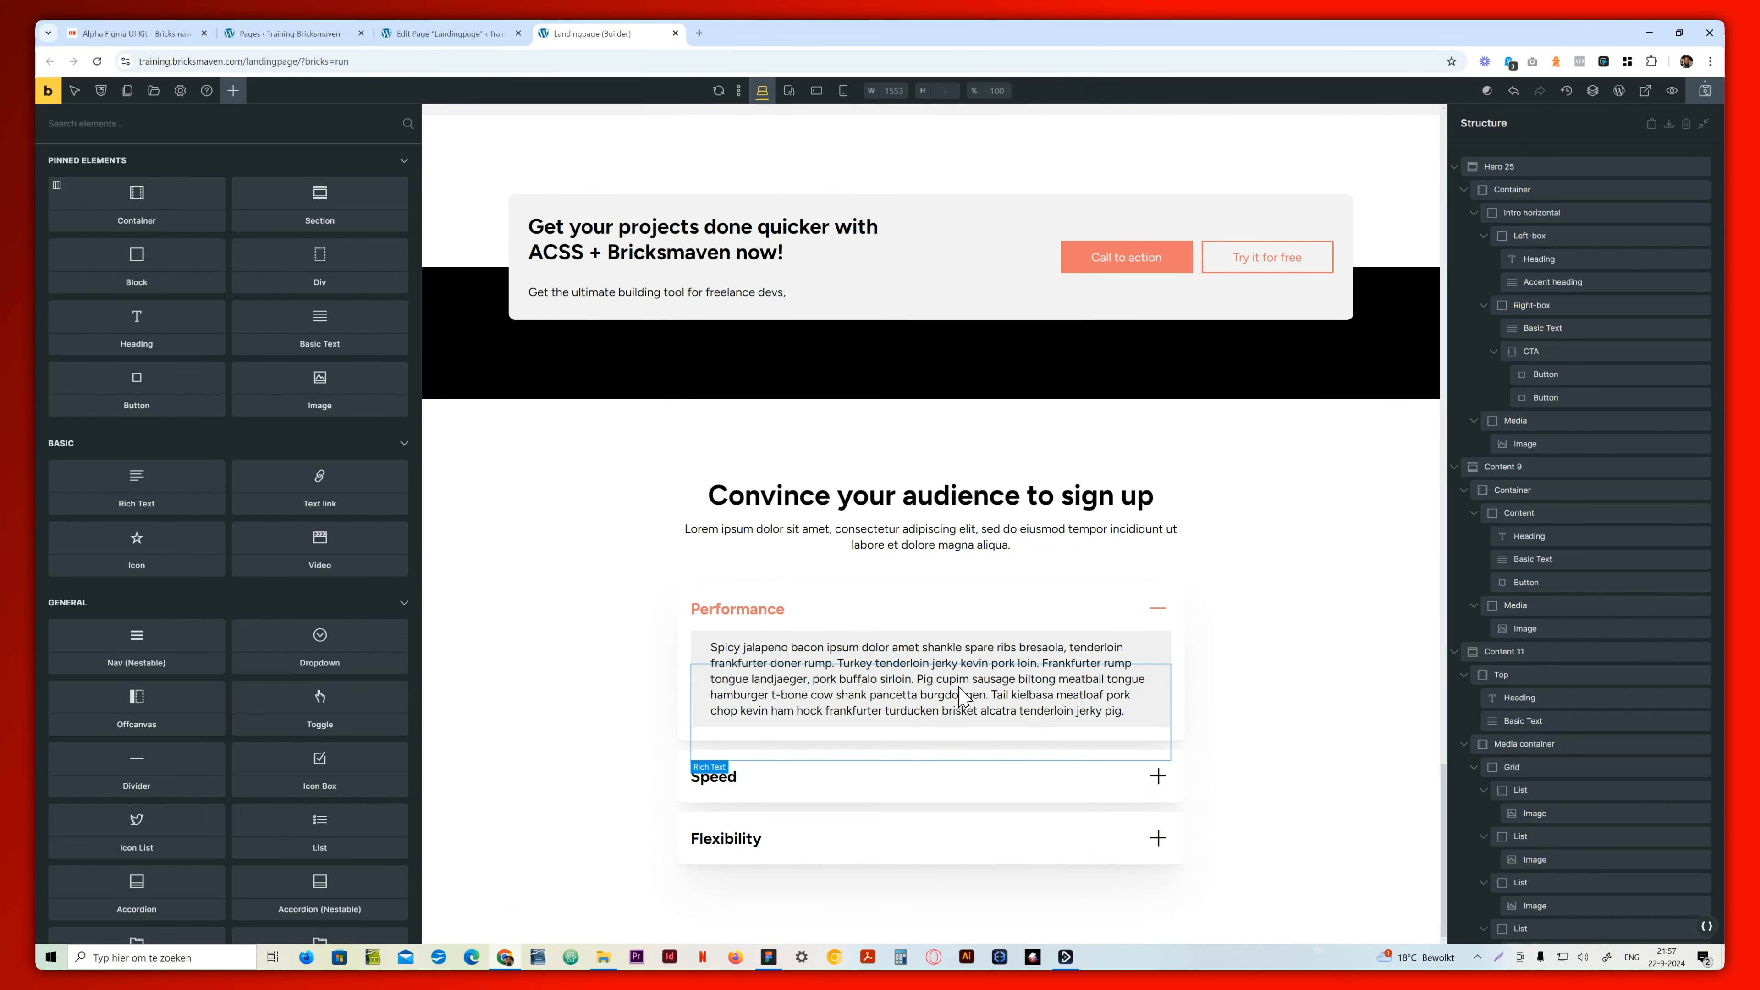
Collapse the landing page's structure to its top-level sections and review the inserted sections on the canvas
{"action": "left_click", "coordinate": [1704, 124]}
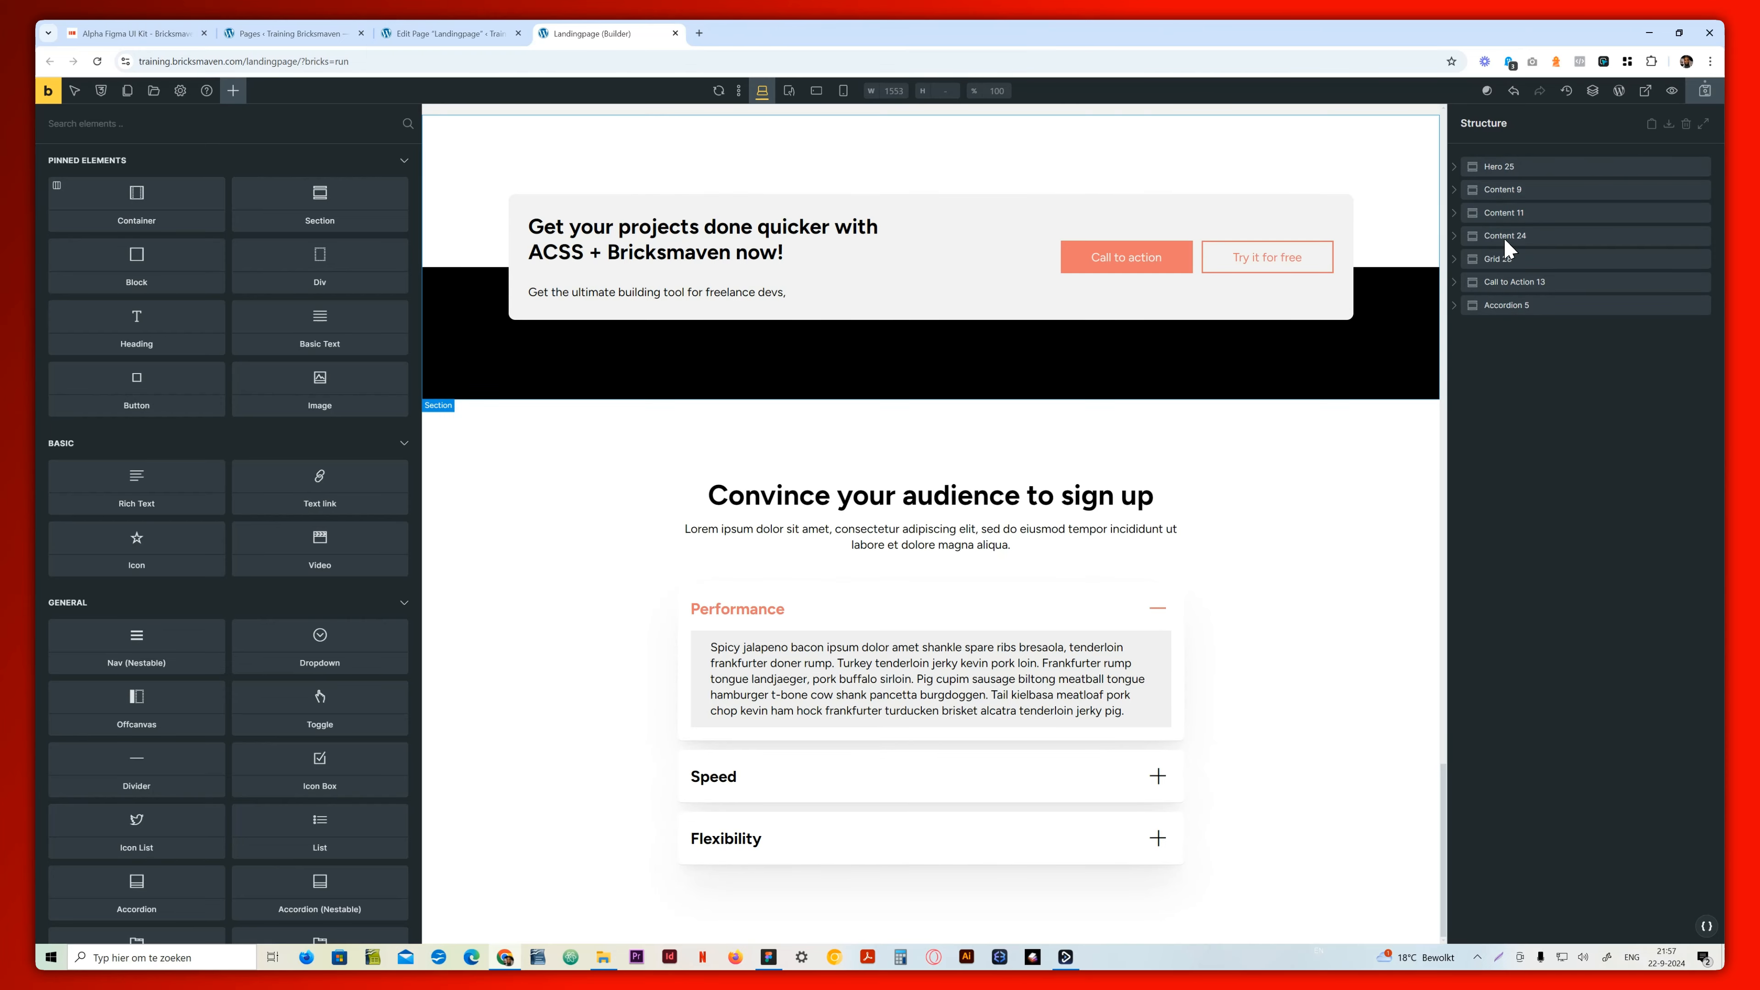
{"action": "scroll", "coordinate": [873, 414], "scroll_direction": "up", "scroll_amount": 15}
{"action": "scroll", "coordinate": [878, 415], "scroll_direction": "up", "scroll_amount": 20}
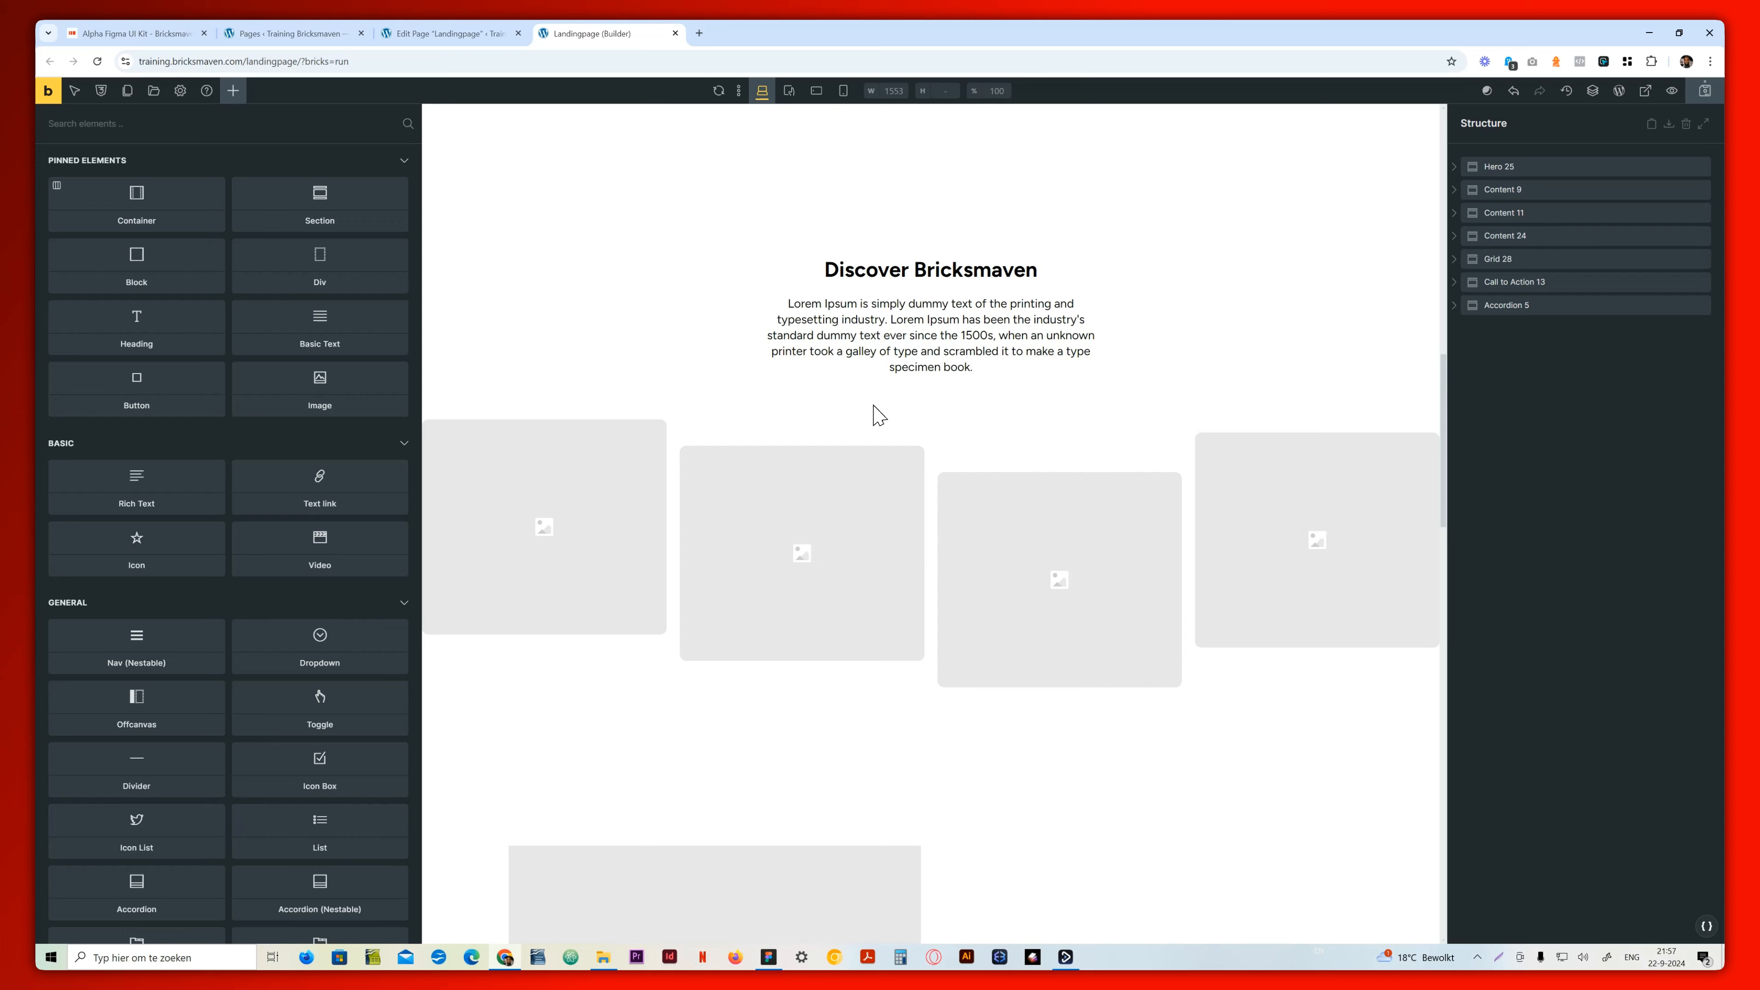
{"action": "scroll", "coordinate": [875, 414], "scroll_direction": "down", "scroll_amount": 6}
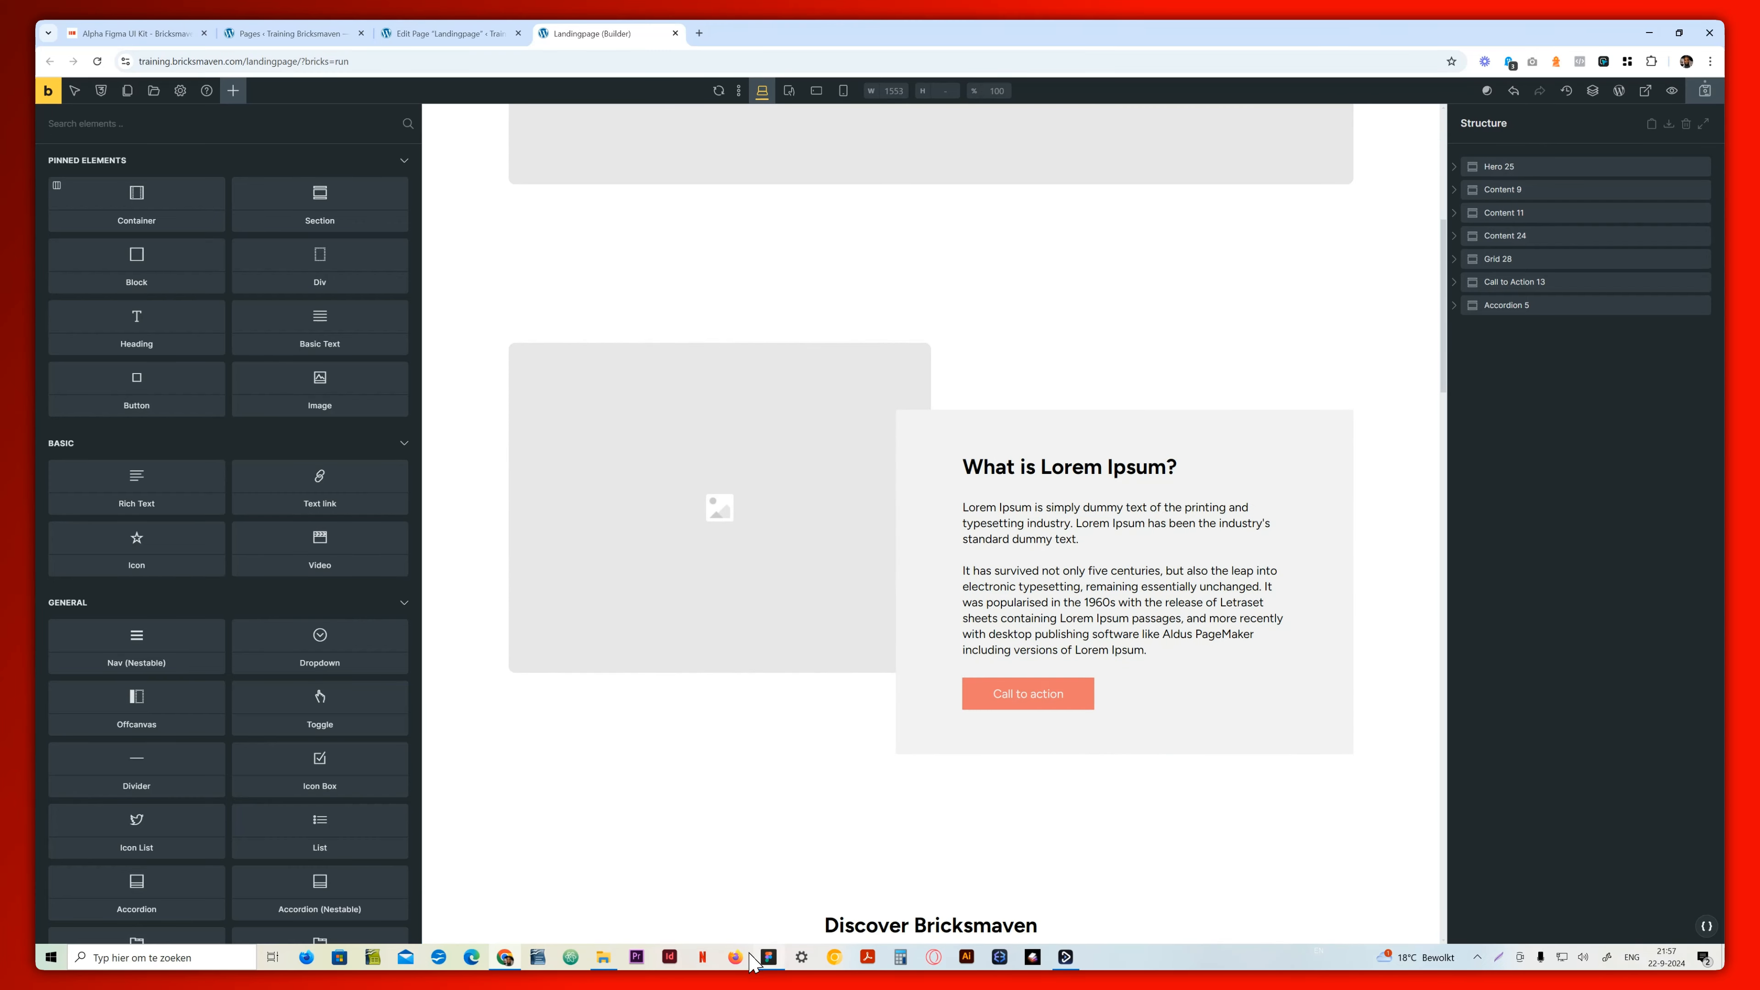
Switch to the Bricksmaven [Renewed] file in Figma and check the card layout of its Seamless Integration section
{"action": "left_click", "coordinate": [769, 958]}
{"action": "left_click", "coordinate": [344, 32]}
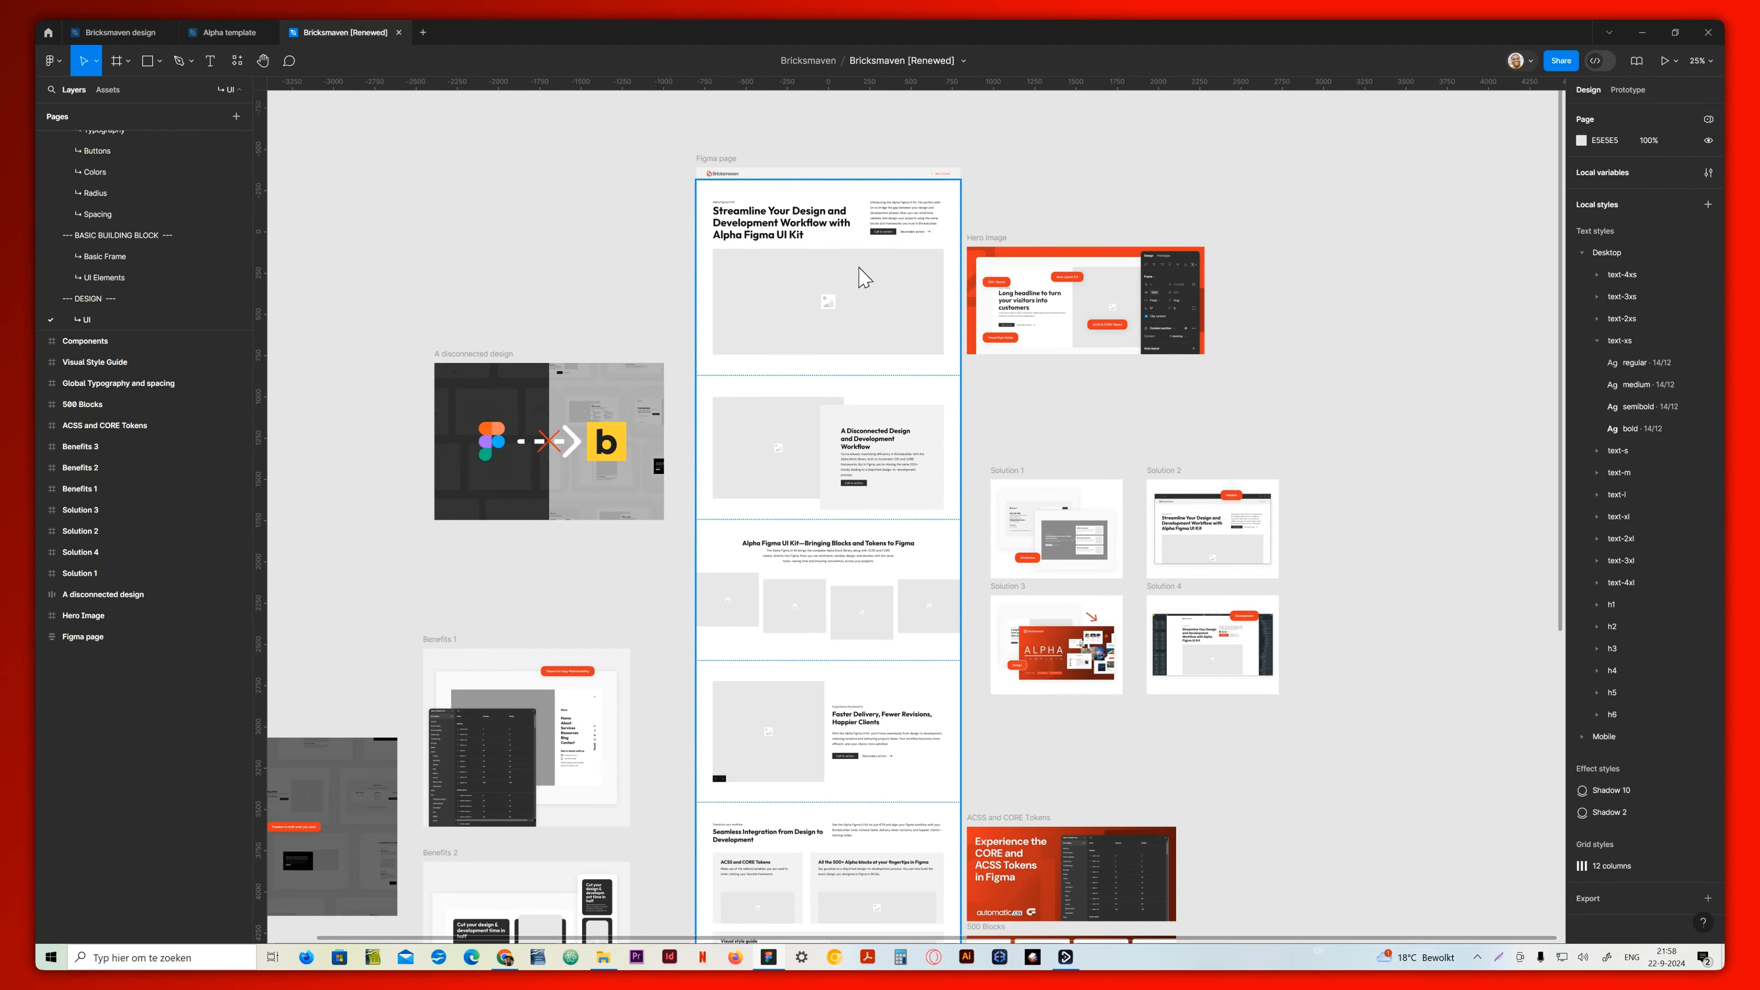
{"action": "scroll", "coordinate": [865, 277], "scroll_direction": "down", "scroll_amount": 5}
{"action": "scroll", "coordinate": [799, 462], "scroll_direction": "down", "scroll_amount": 3}
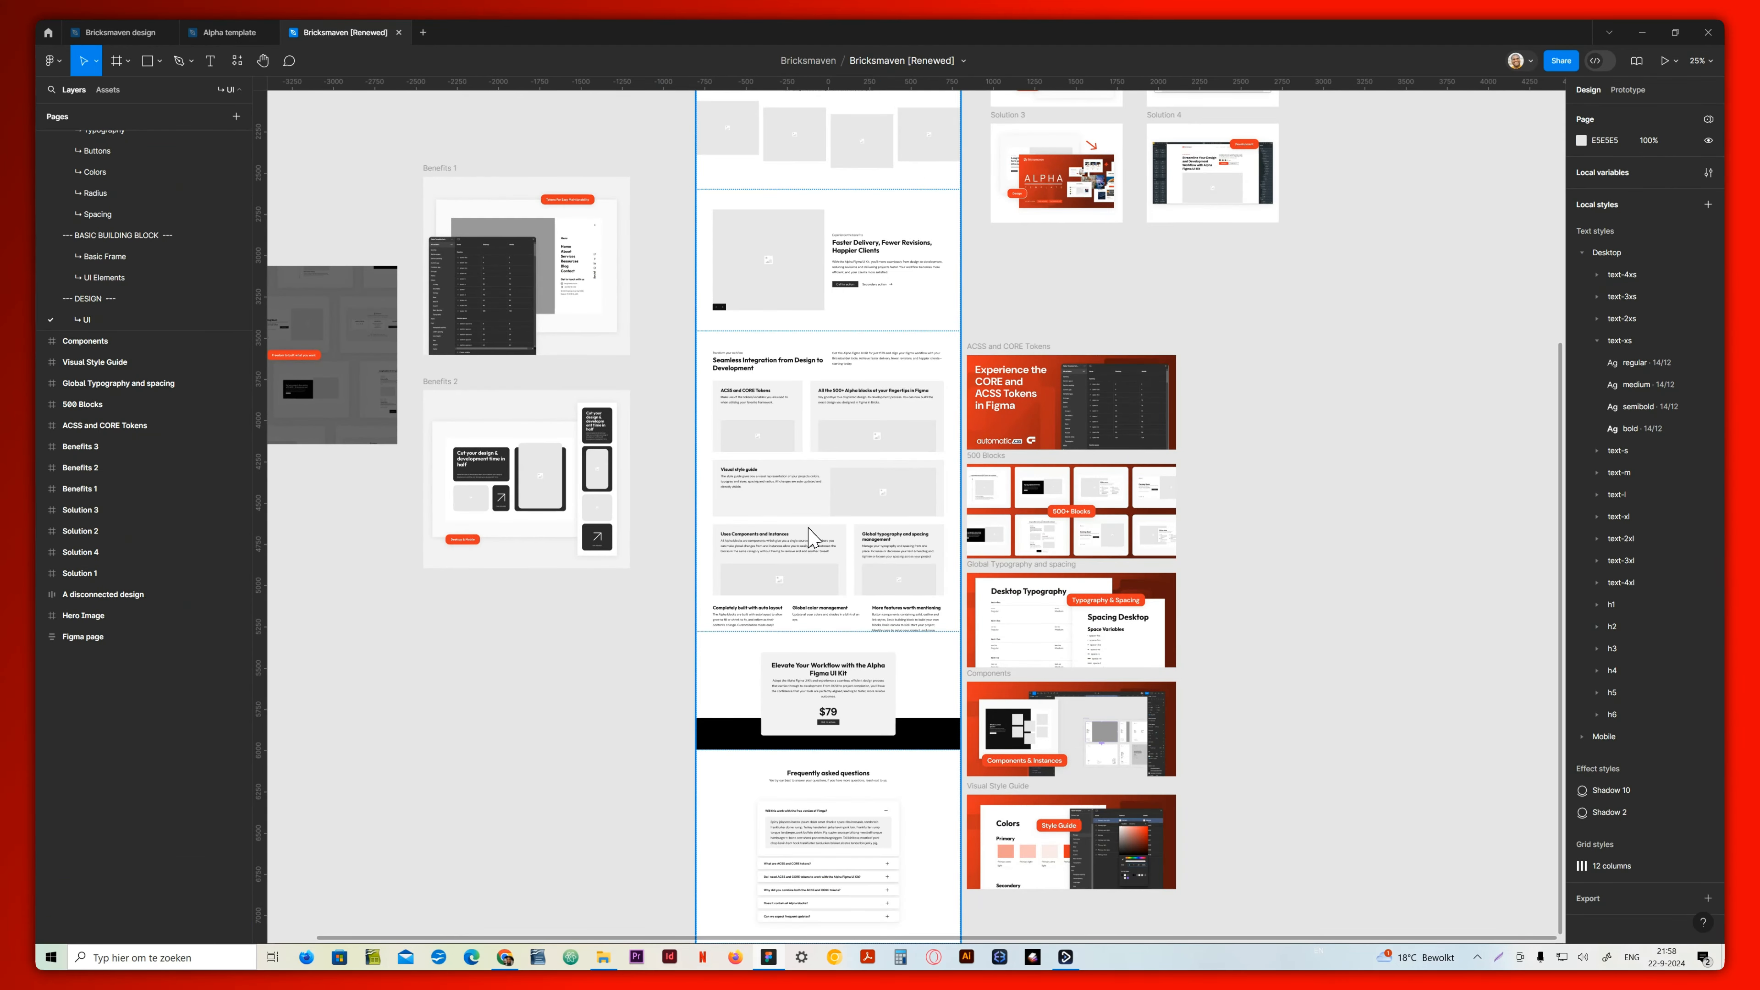
{"action": "left_click", "coordinate": [832, 435]}
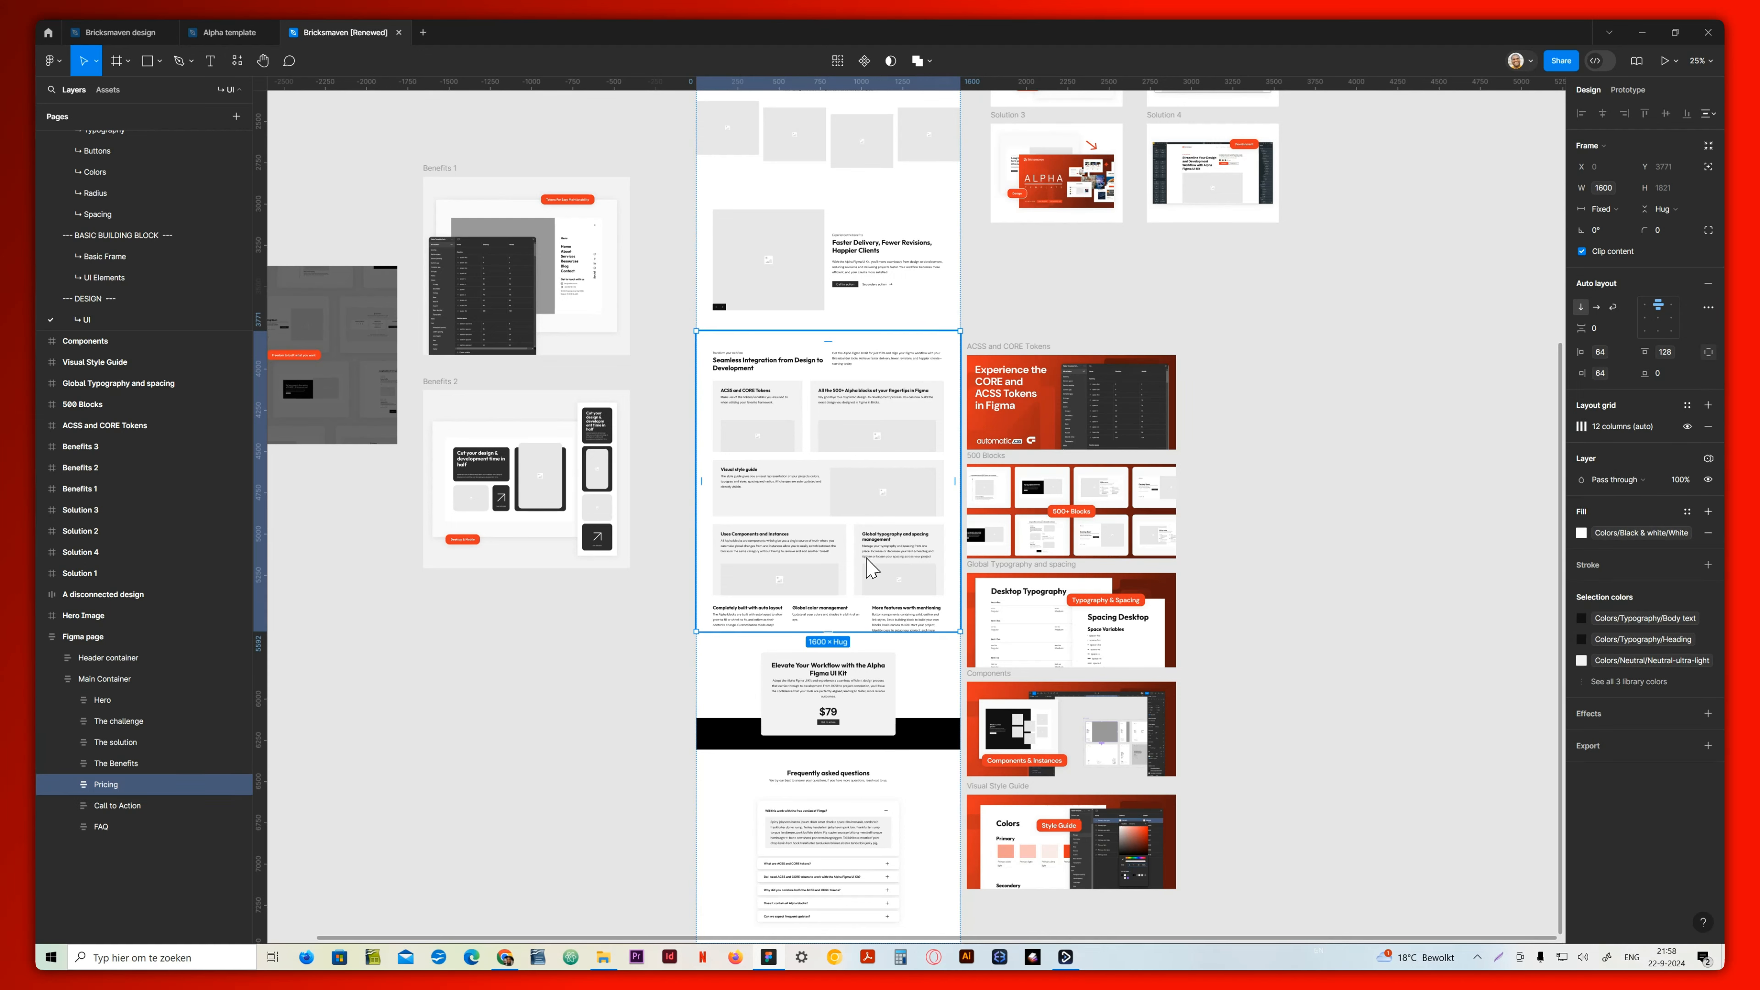
Switch back to the Bricks builder in Chrome, expand Grid 28 down to its List and select the last Card
{"action": "left_click", "coordinate": [733, 958]}
{"action": "scroll", "coordinate": [837, 637], "scroll_direction": "down", "scroll_amount": 10}
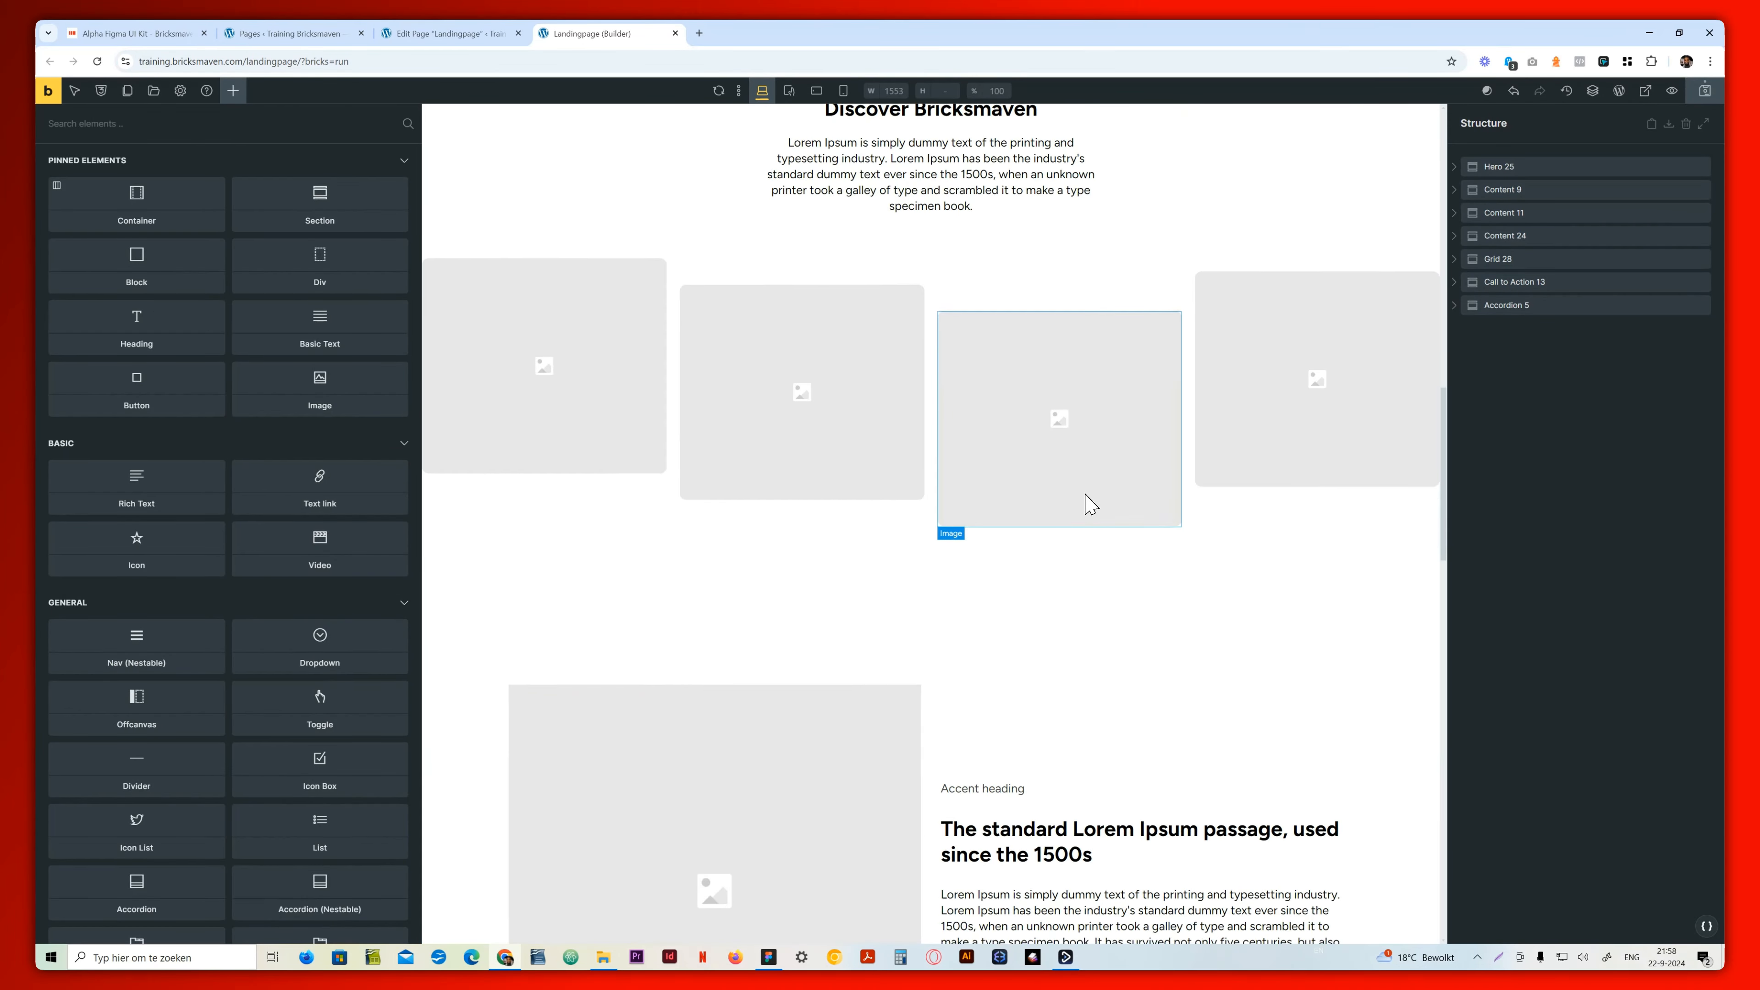
{"action": "scroll", "coordinate": [1092, 504], "scroll_direction": "down", "scroll_amount": 12}
{"action": "left_click", "coordinate": [1010, 276]}
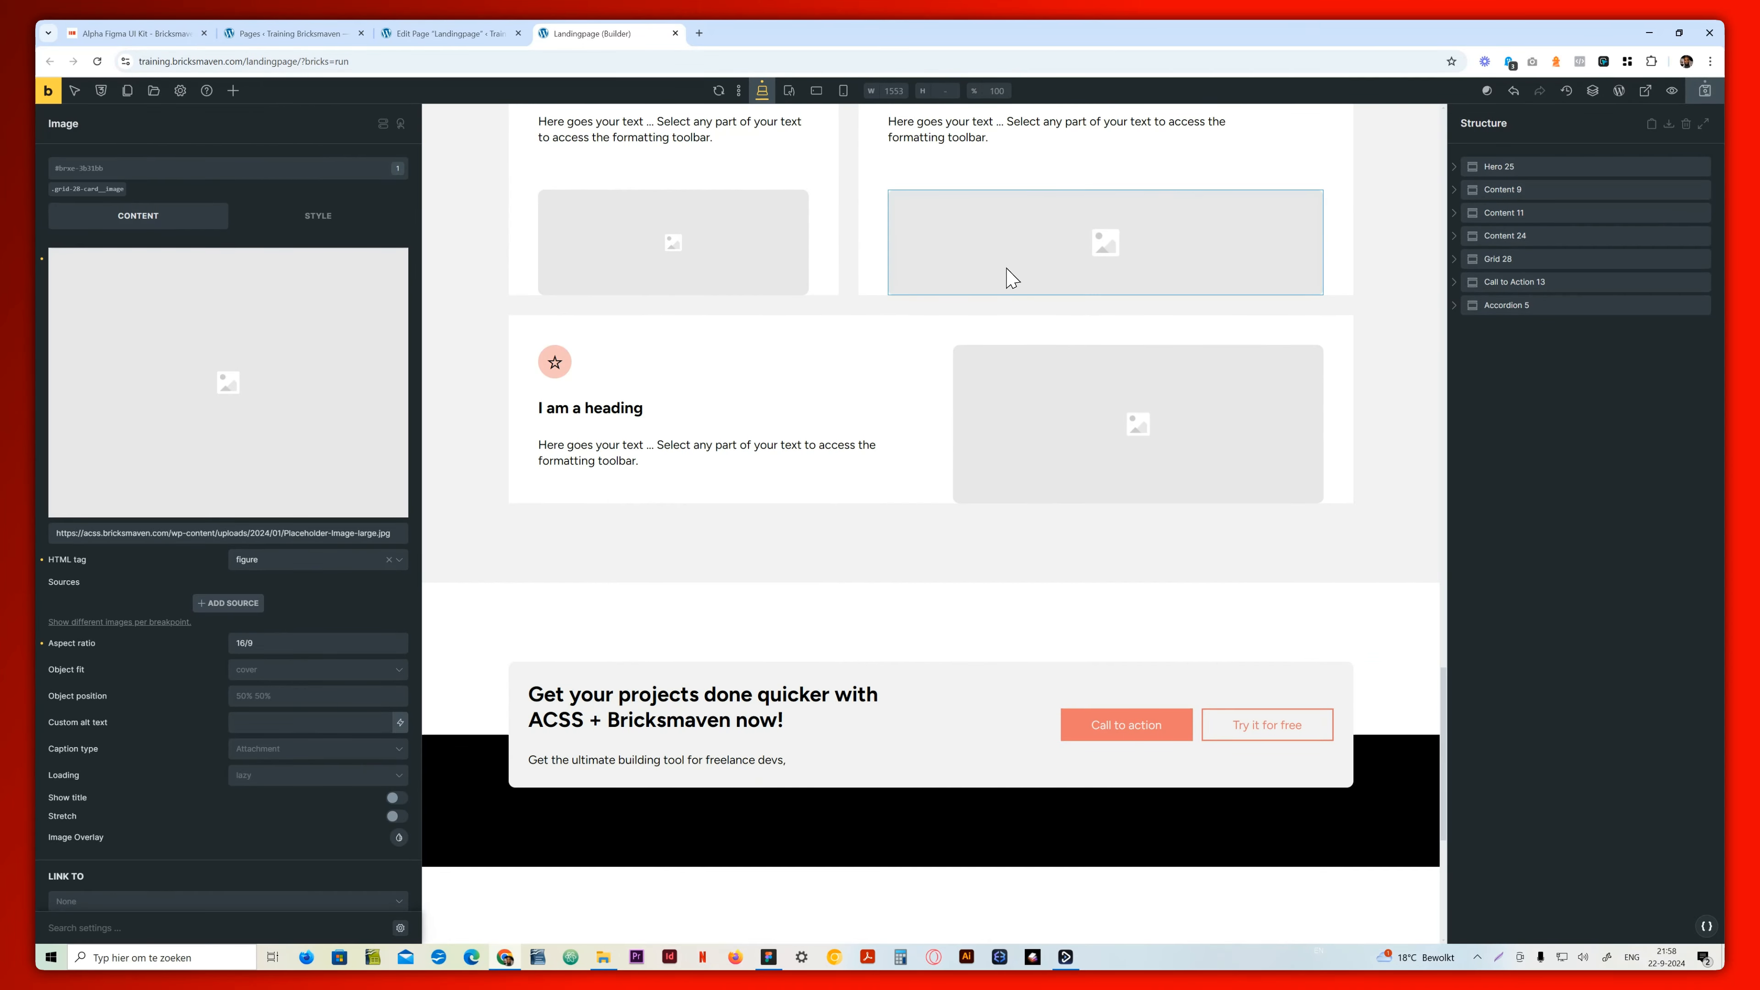
{"action": "left_click", "coordinate": [875, 281]}
{"action": "left_click", "coordinate": [1462, 257]}
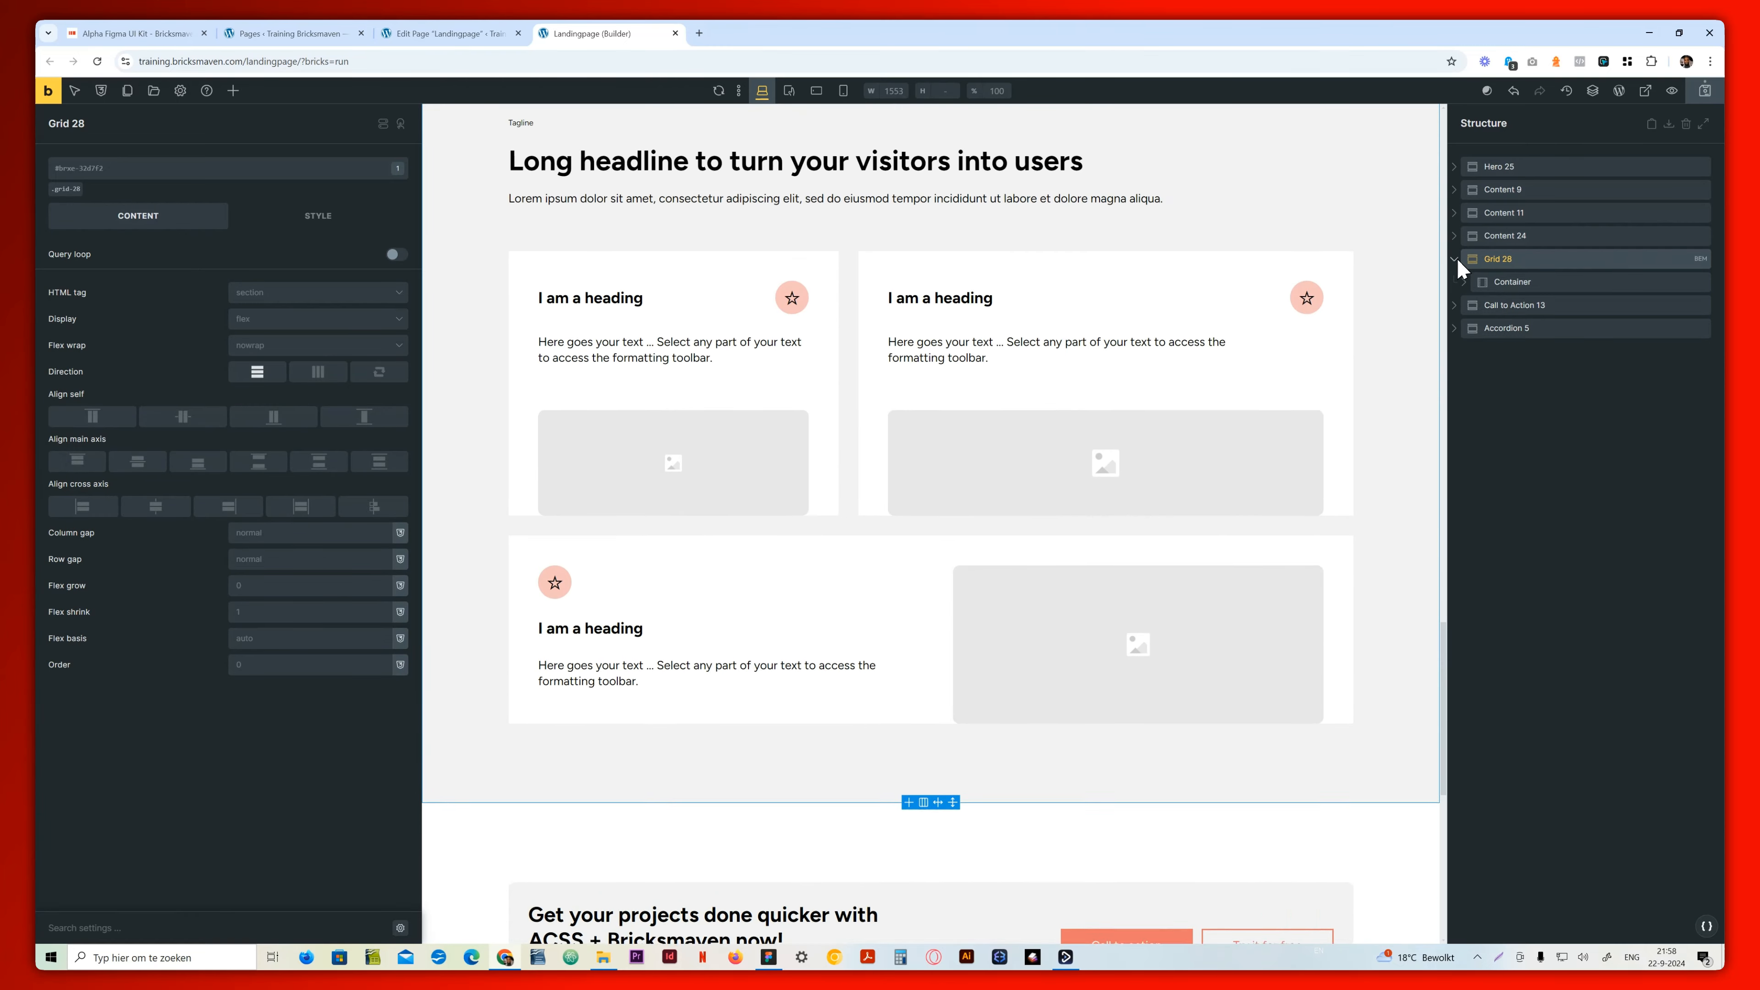
{"action": "left_click", "coordinate": [1475, 330]}
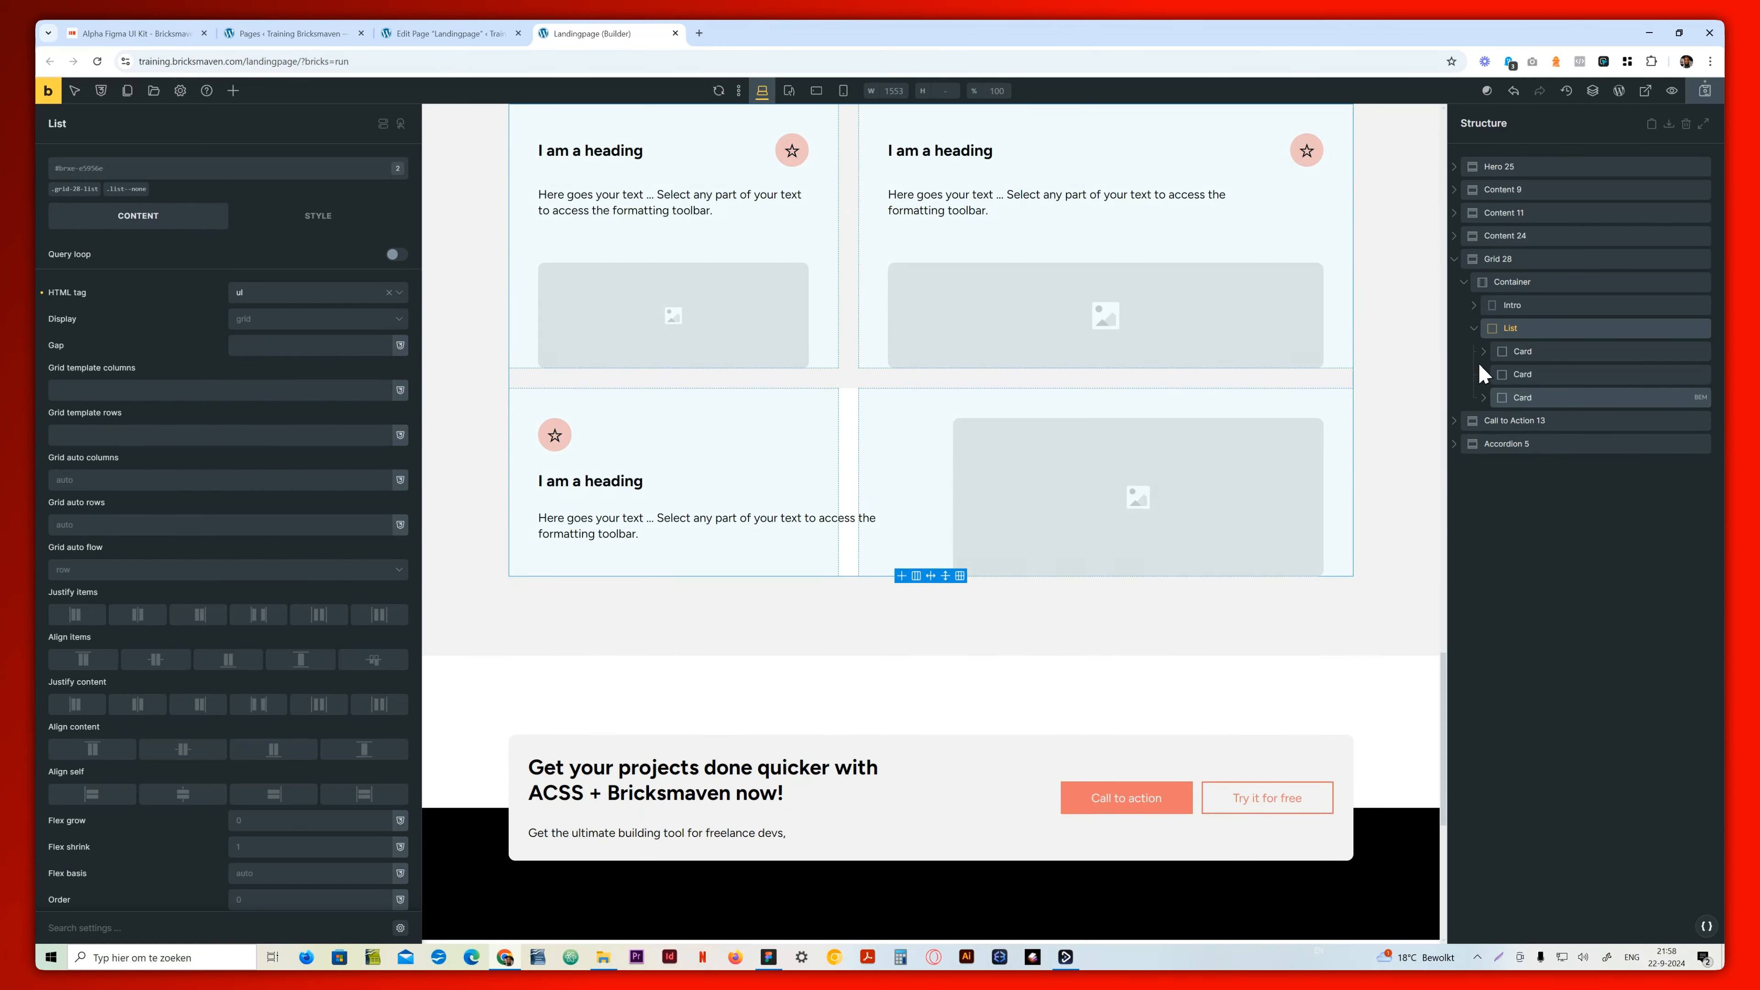
{"action": "left_click", "coordinate": [1520, 399]}
{"action": "key", "text": "ctrl+d"}
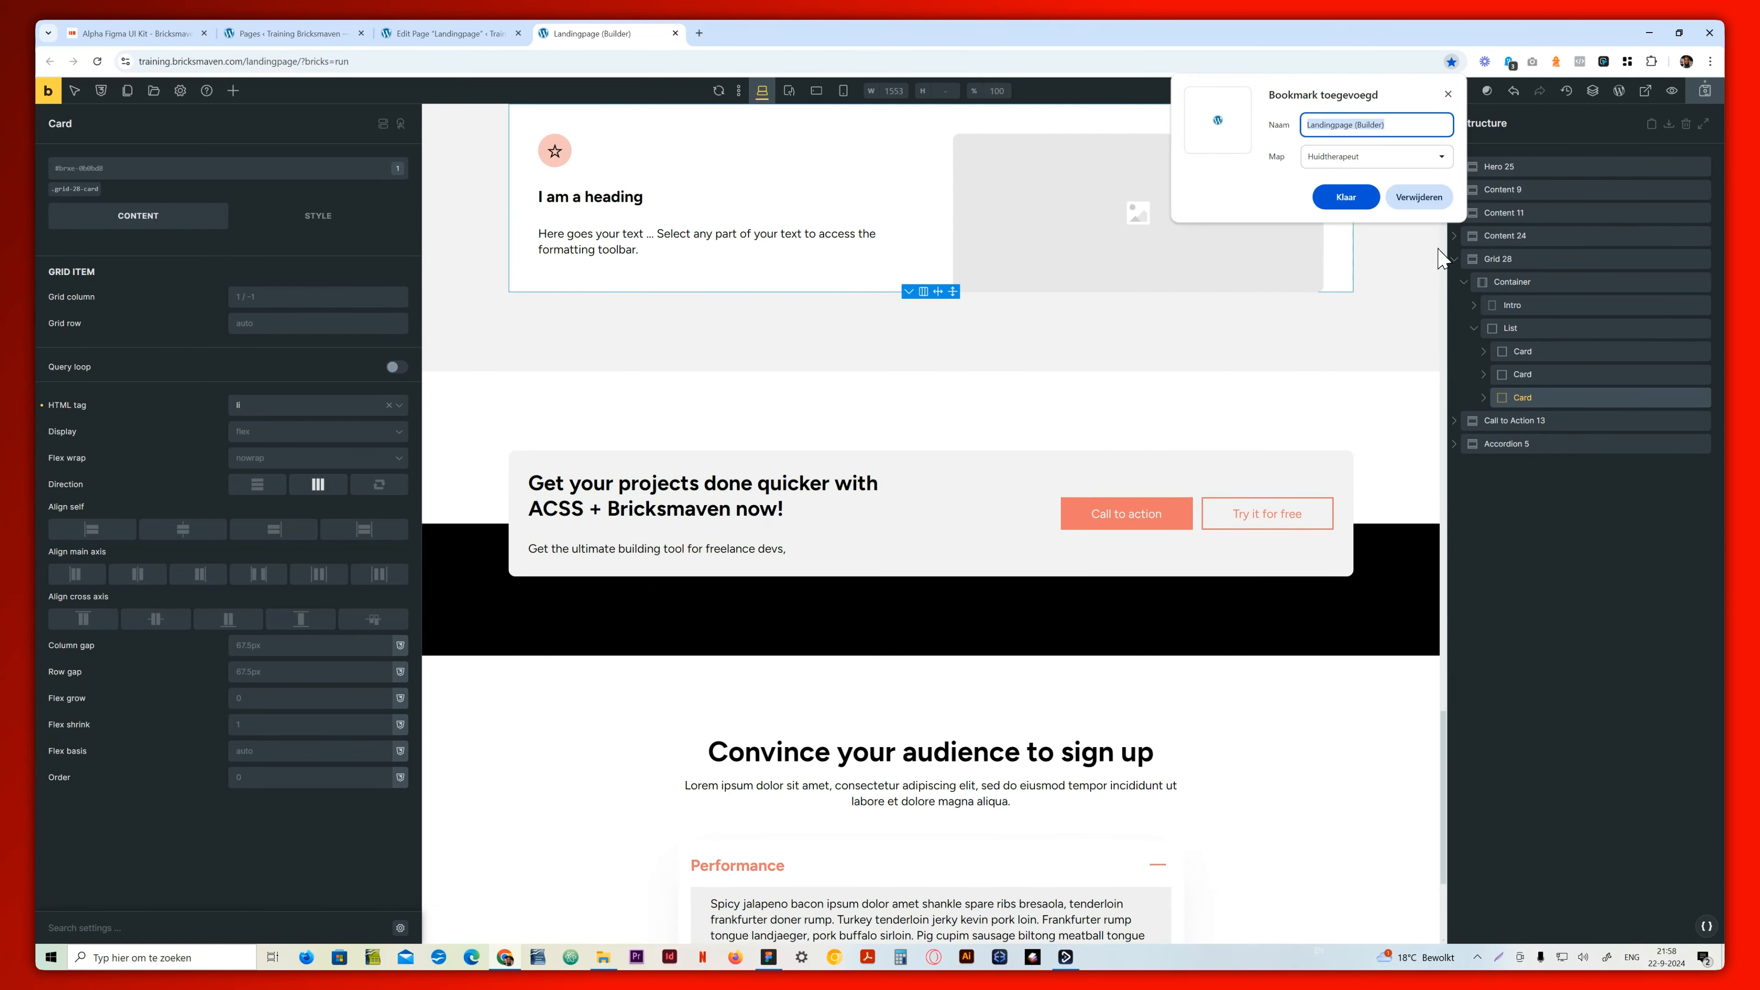
{"action": "left_click", "coordinate": [1447, 93]}
{"action": "key", "text": "ctrl+d"}
{"action": "left_click", "coordinate": [1415, 197]}
Duplicate the last Card in Grid 28's List, and duplicate the resulting copy once more
{"action": "right_click", "coordinate": [1528, 398]}
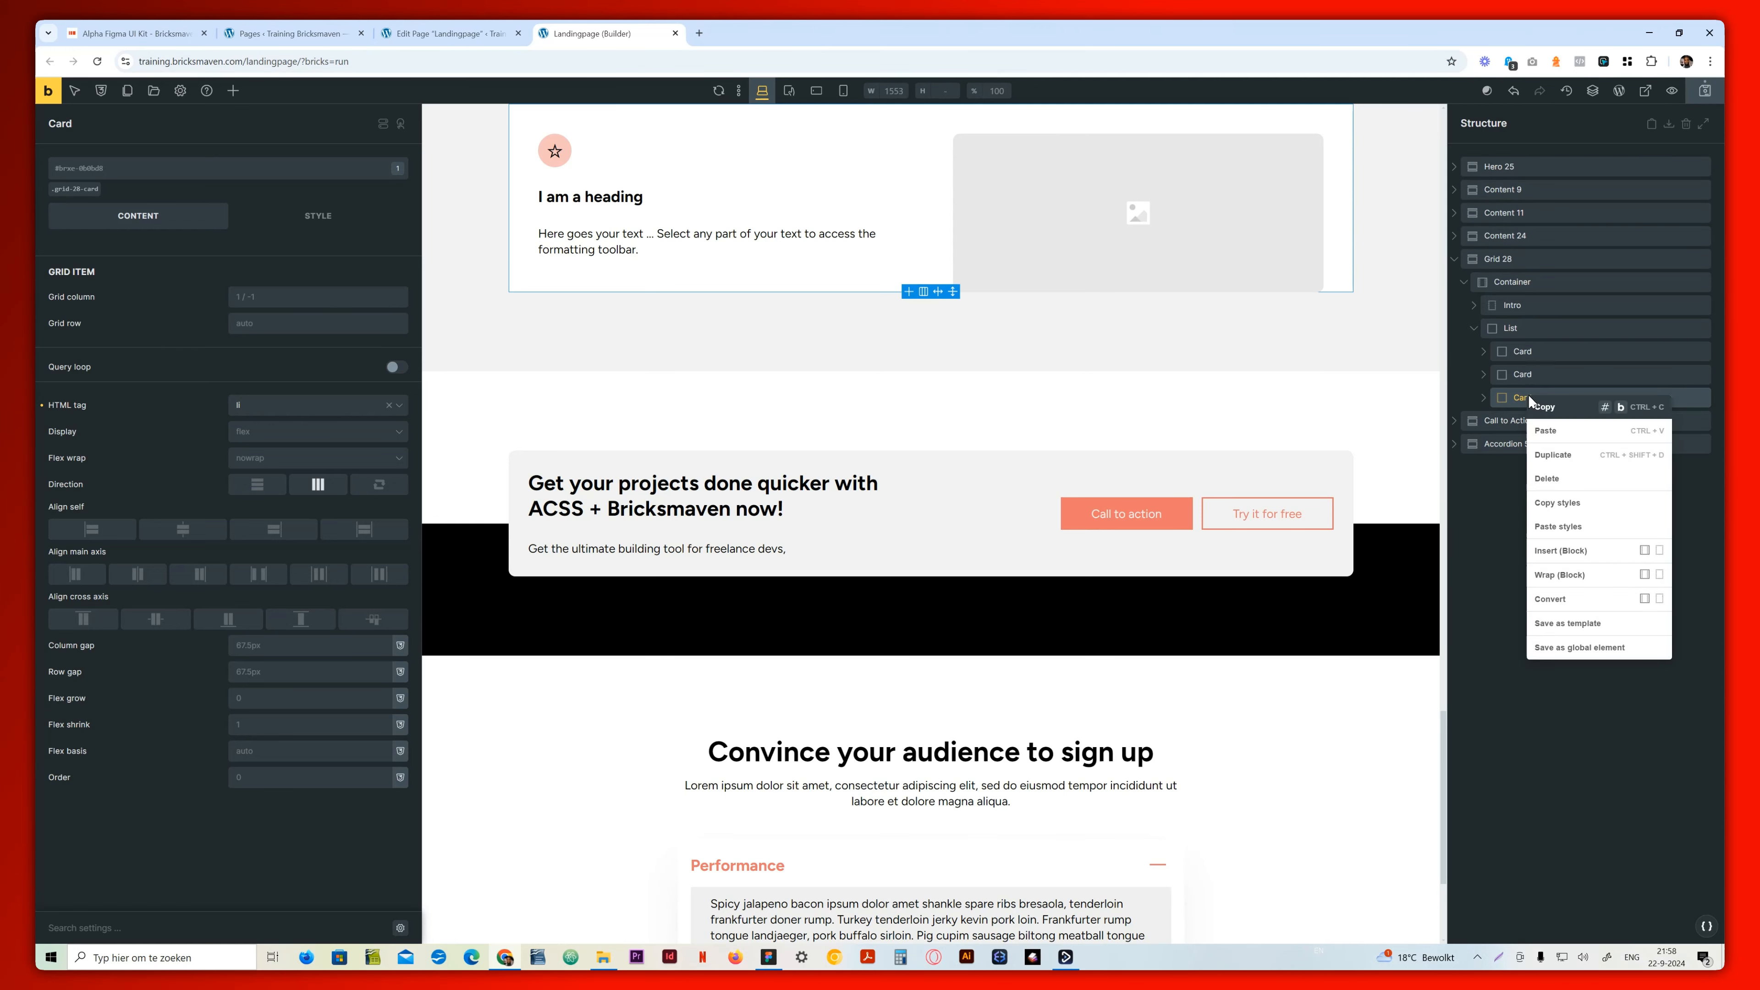
{"action": "left_click", "coordinate": [1552, 454]}
{"action": "right_click", "coordinate": [1533, 421]}
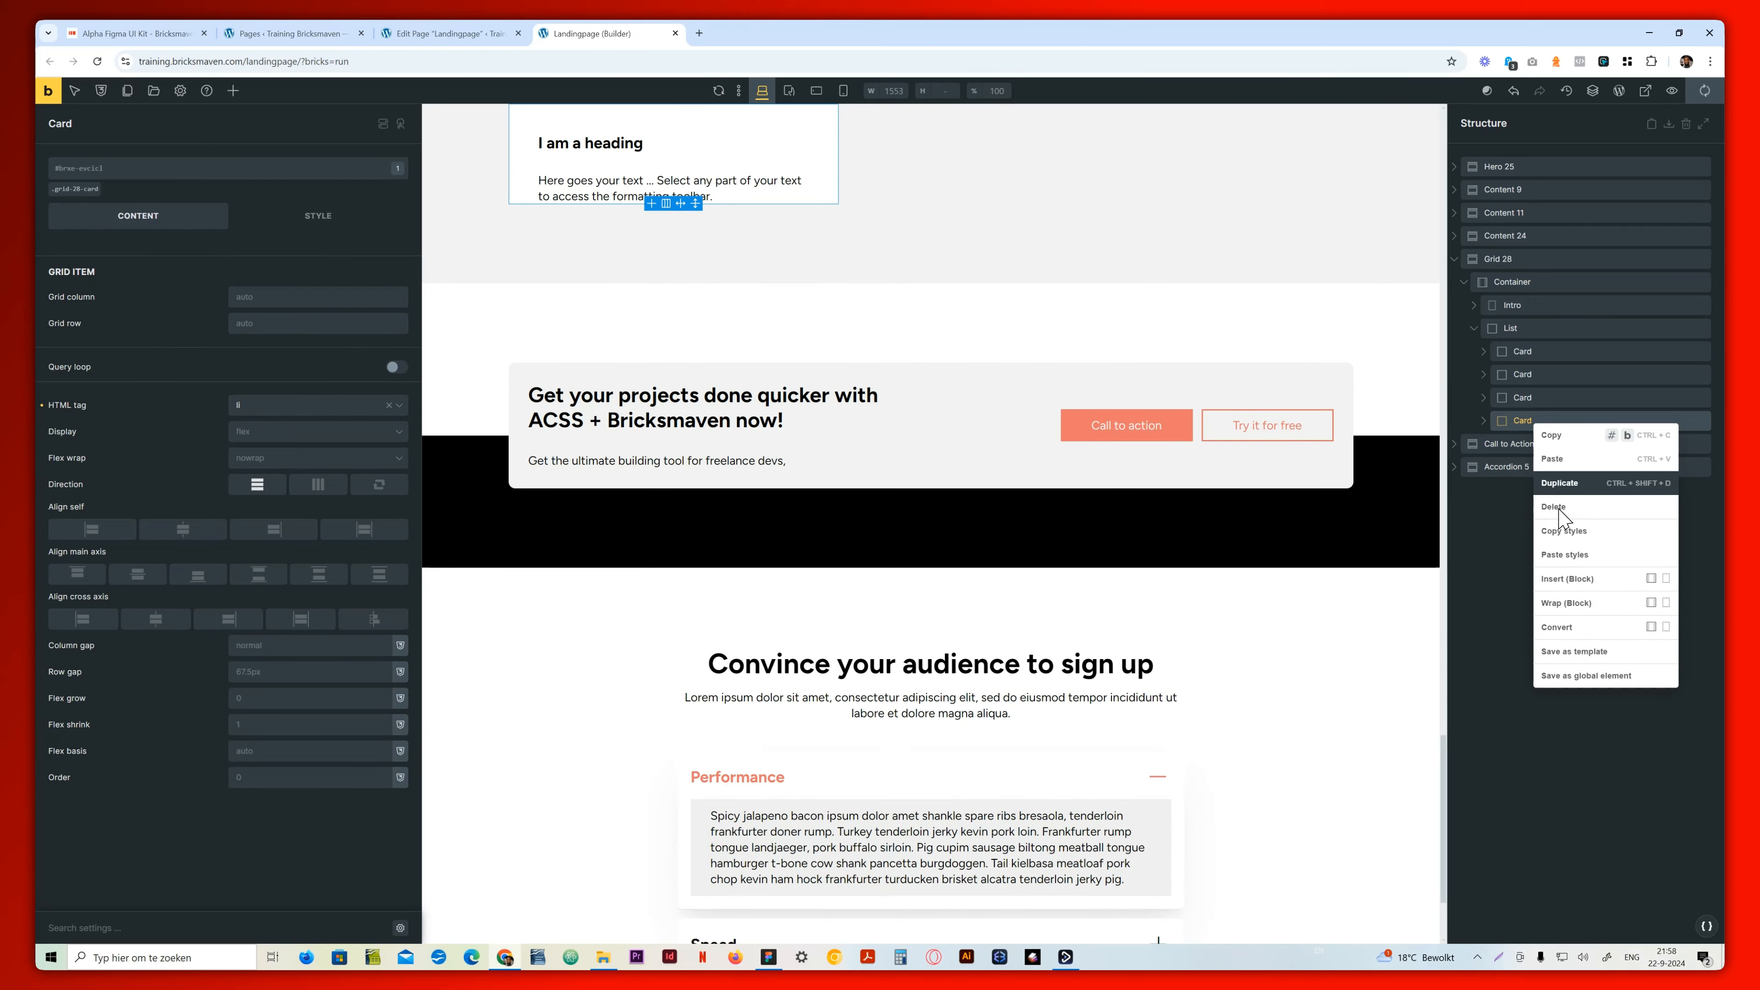
{"action": "left_click", "coordinate": [1551, 483]}
{"action": "scroll", "coordinate": [857, 442], "scroll_direction": "up", "scroll_amount": 7}
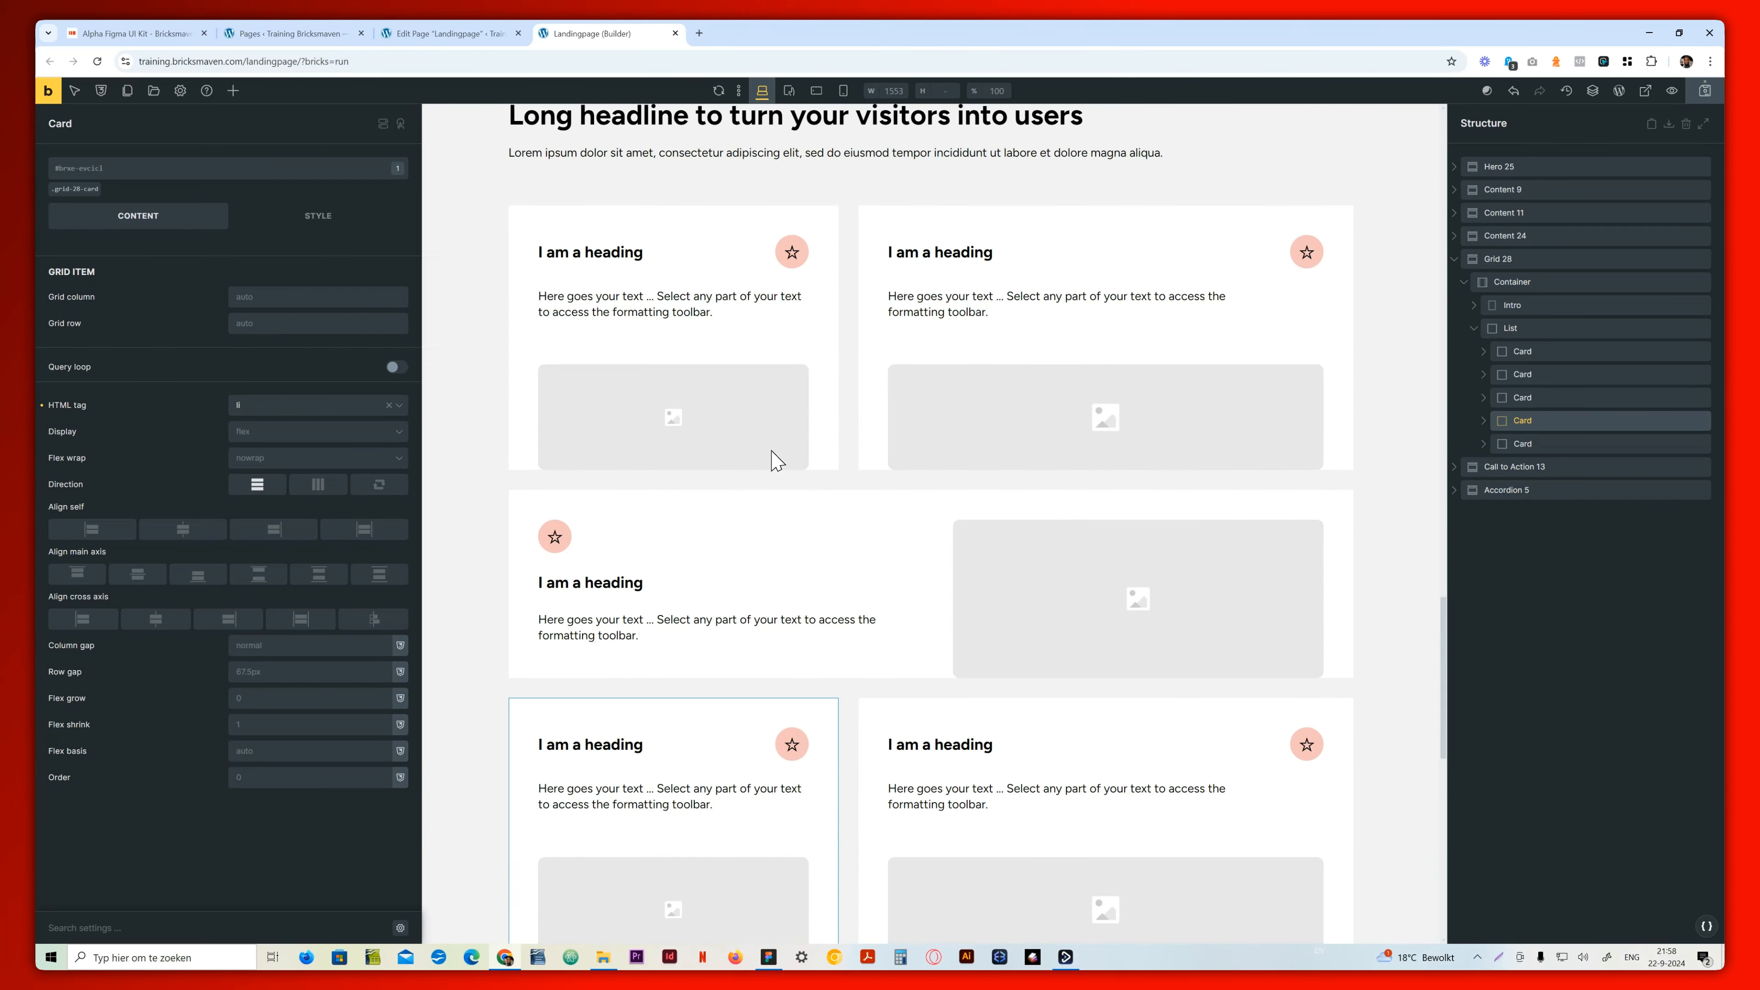
{"action": "scroll", "coordinate": [793, 735], "scroll_direction": "down", "scroll_amount": 4}
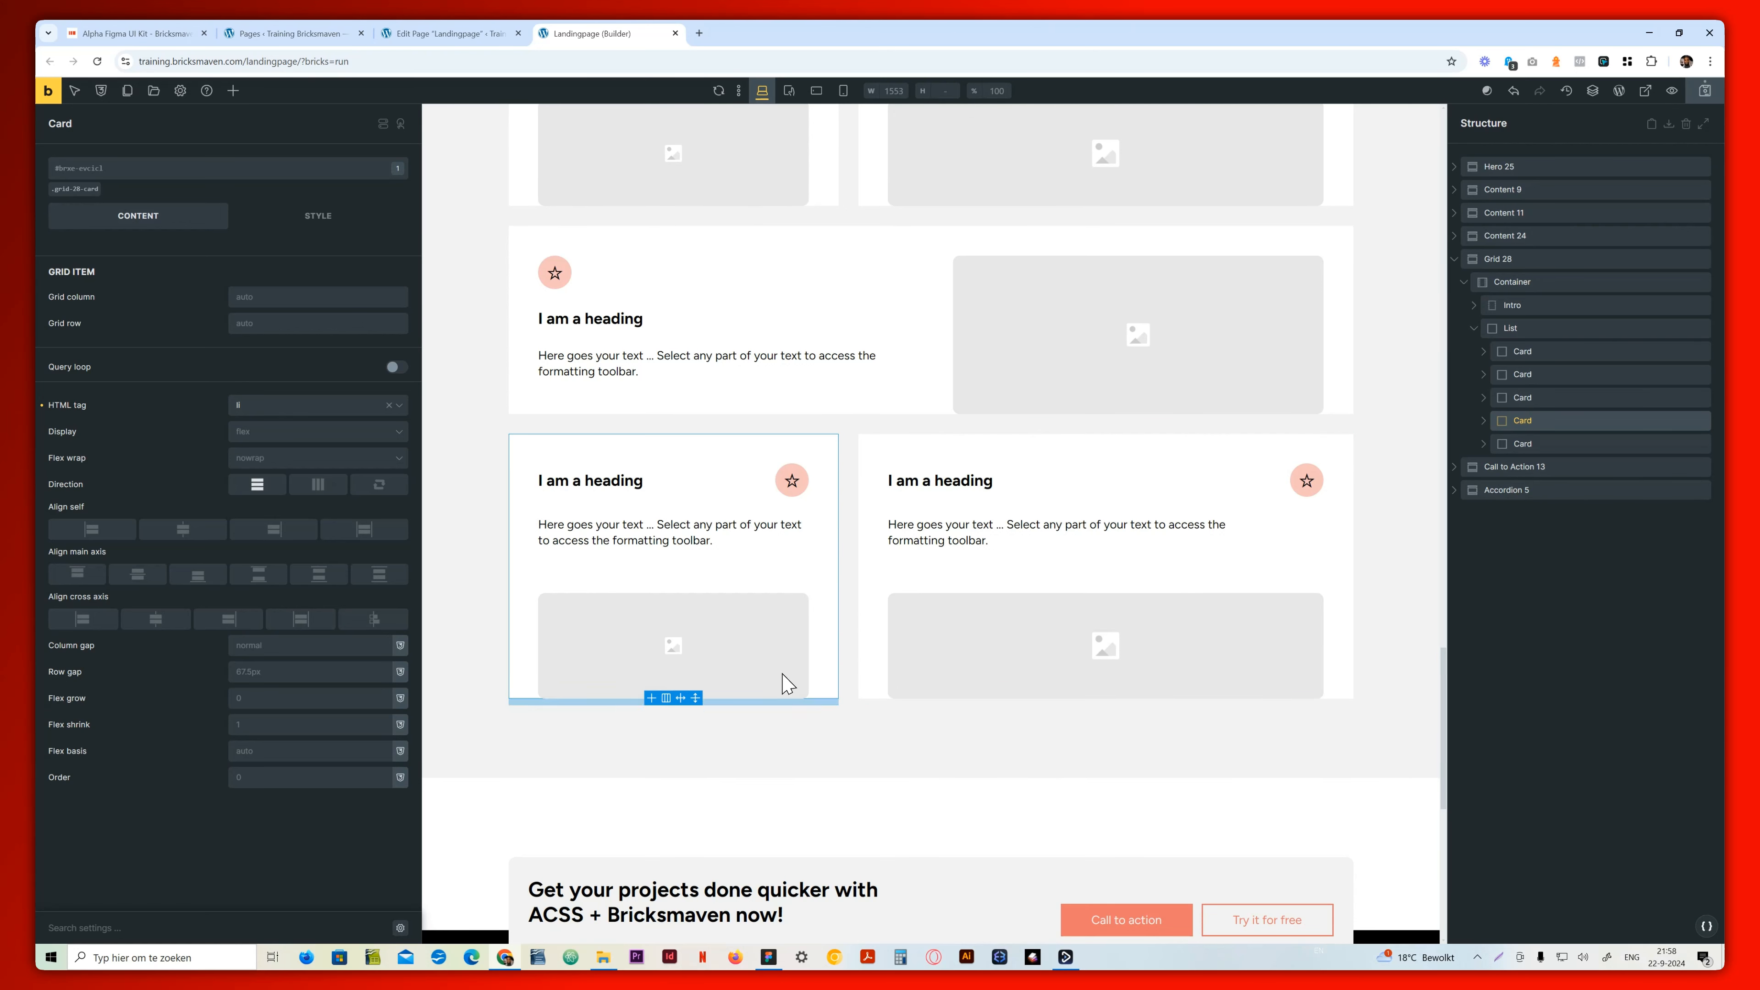
Examine the feature cards, pricing and FAQ sections in Figma and compare them with the Bricks landing page in Chrome
{"action": "left_click", "coordinate": [769, 957]}
{"action": "scroll", "coordinate": [727, 825], "scroll_direction": "down", "scroll_amount": 2}
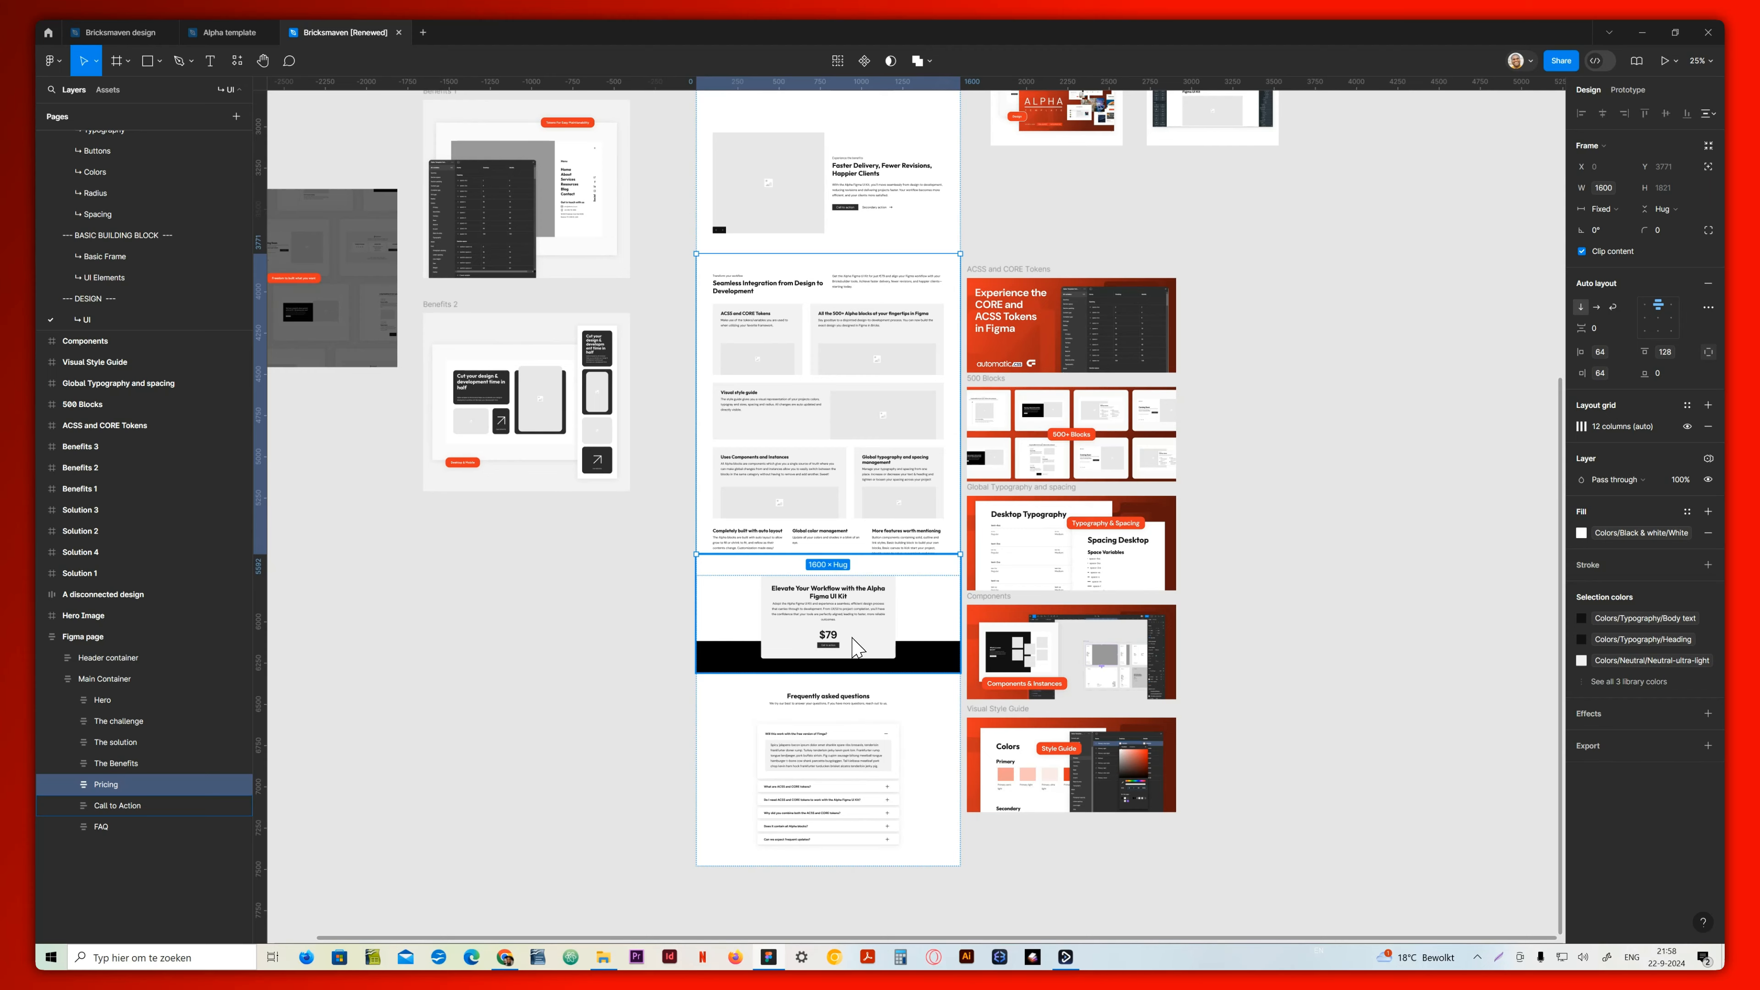
{"action": "key", "text": "ctrl+plus"}
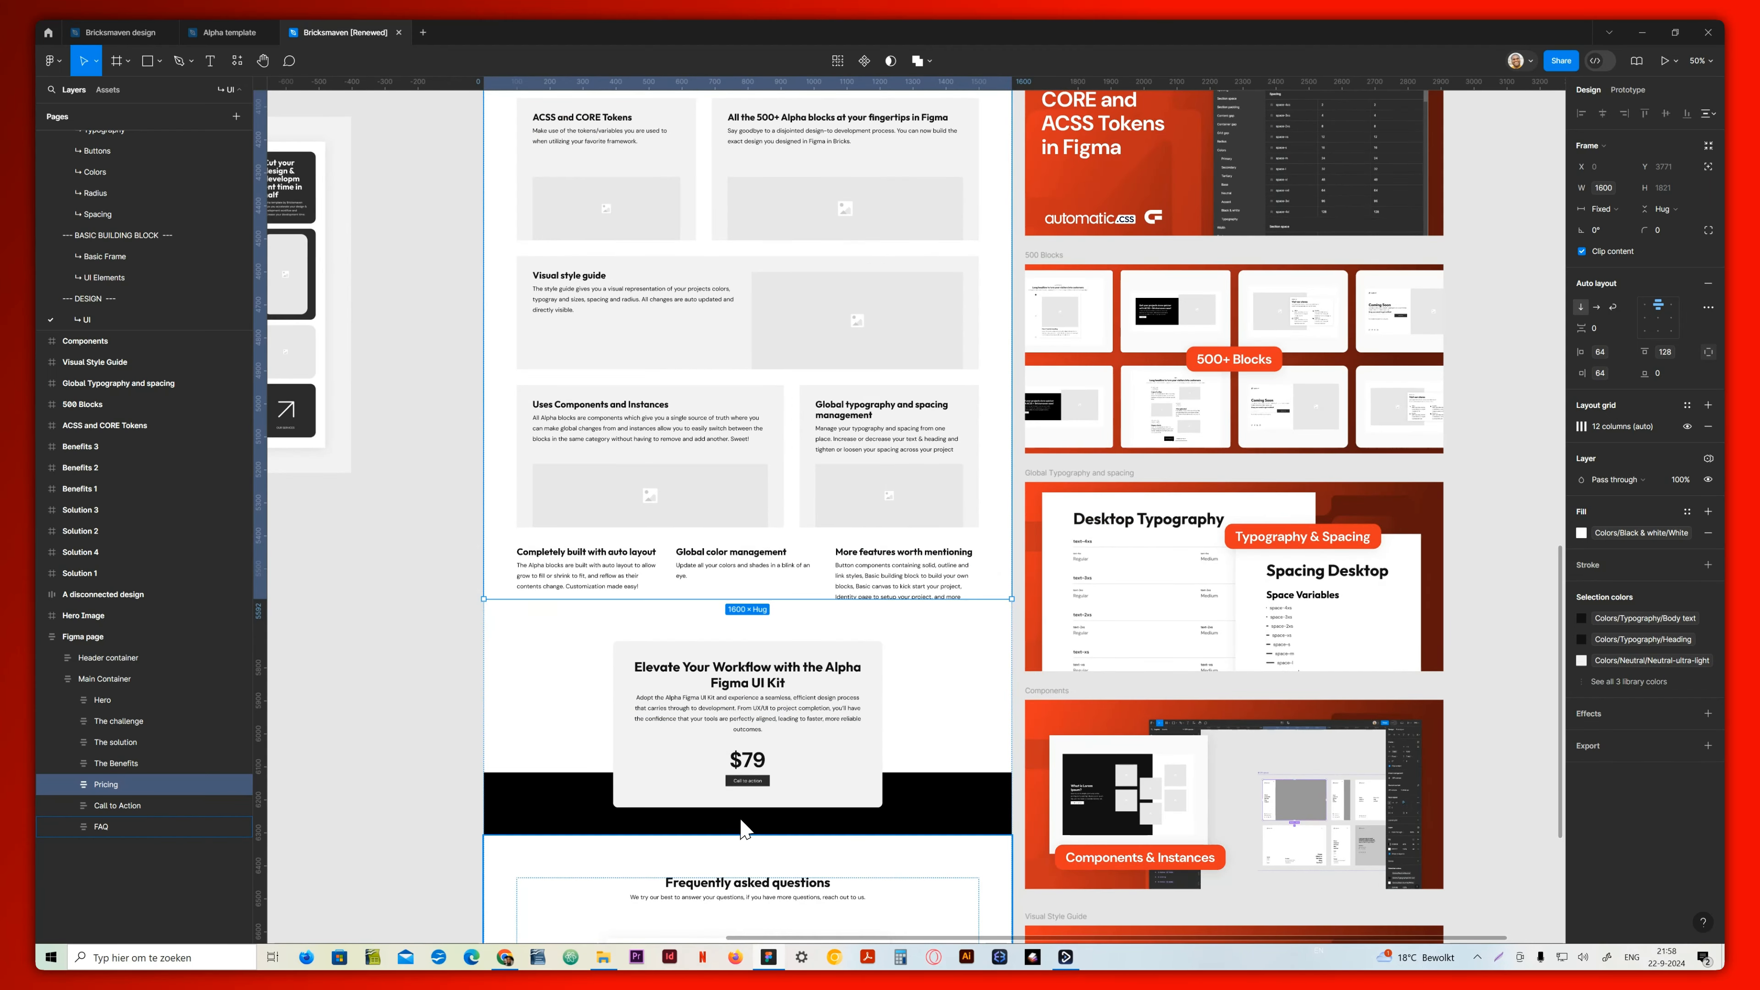
{"action": "left_click", "coordinate": [515, 966]}
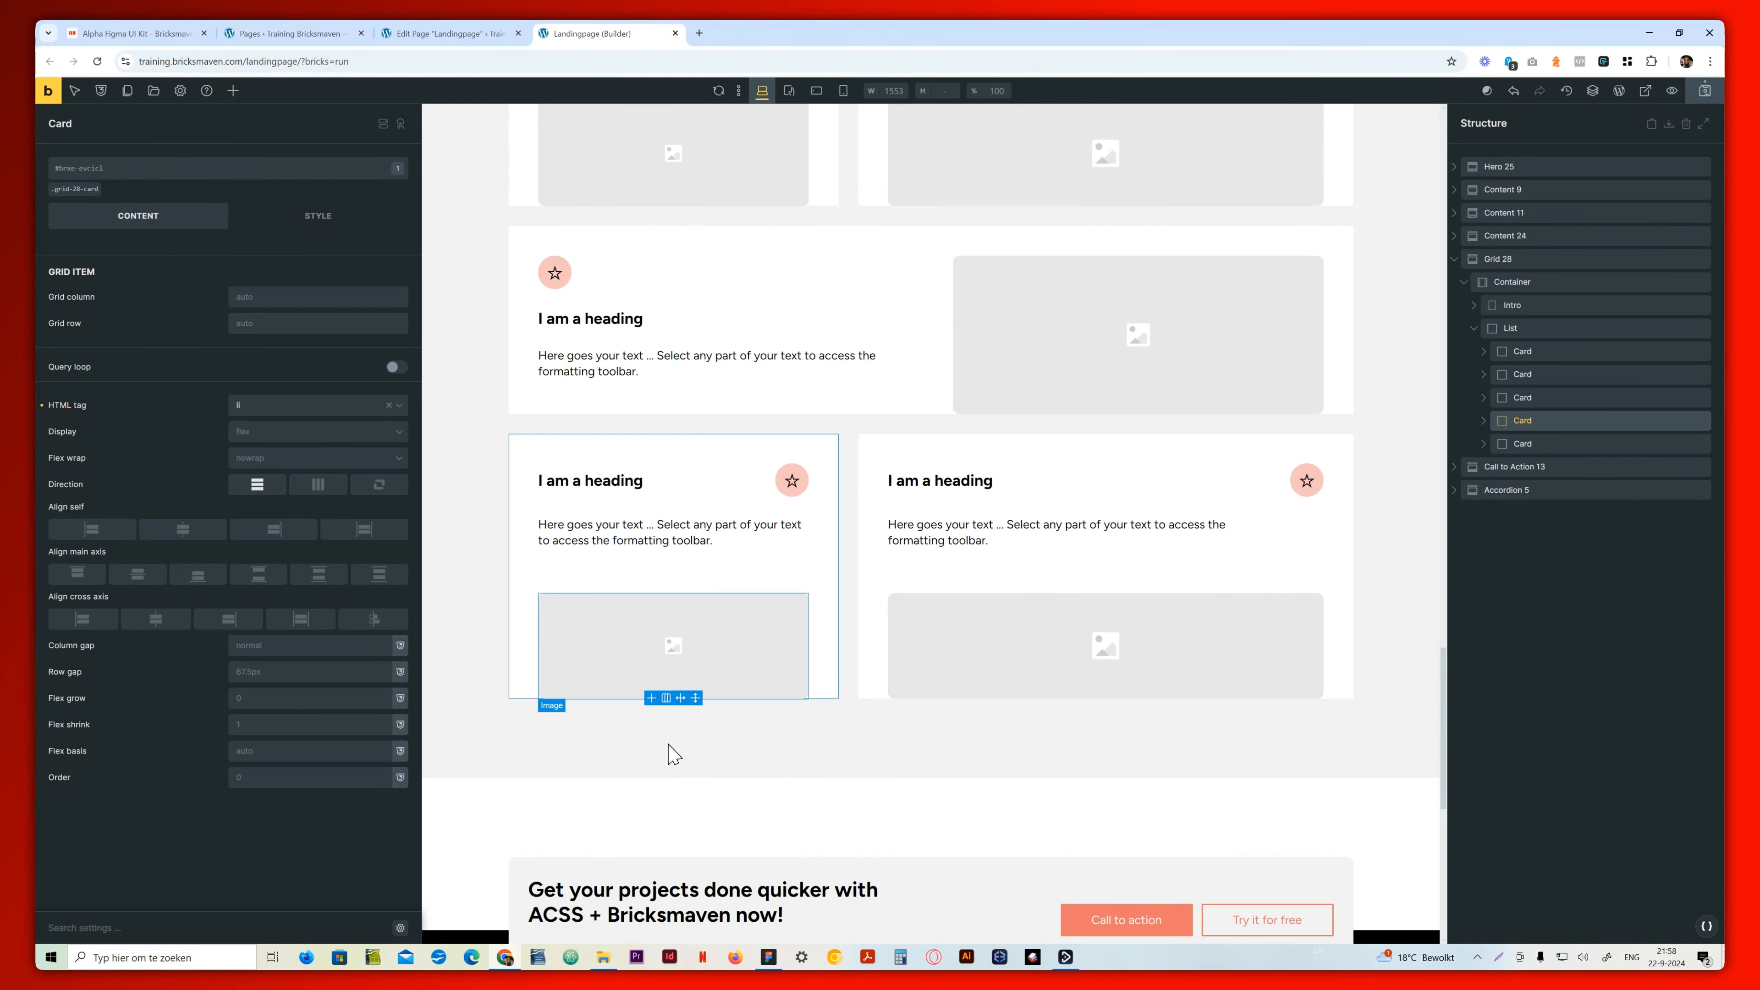
{"action": "scroll", "coordinate": [740, 639], "scroll_direction": "up", "scroll_amount": 5}
{"action": "scroll", "coordinate": [744, 642], "scroll_direction": "up", "scroll_amount": 15}
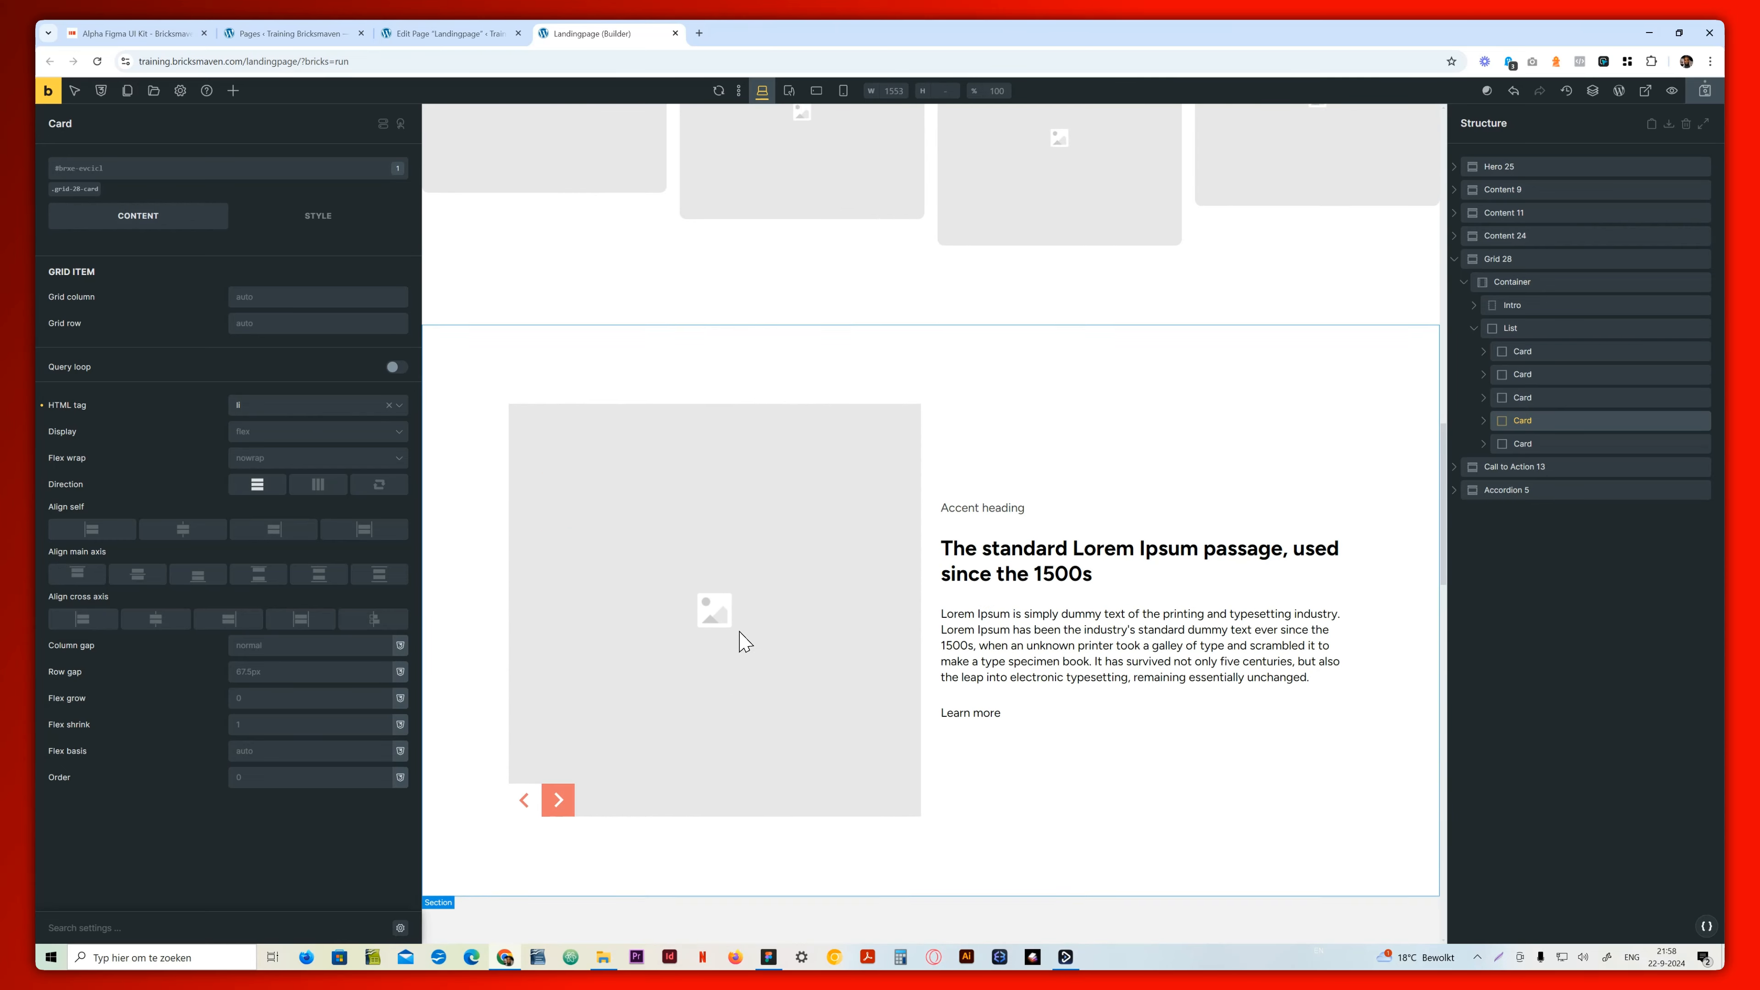
{"action": "scroll", "coordinate": [744, 641], "scroll_direction": "up", "scroll_amount": 15}
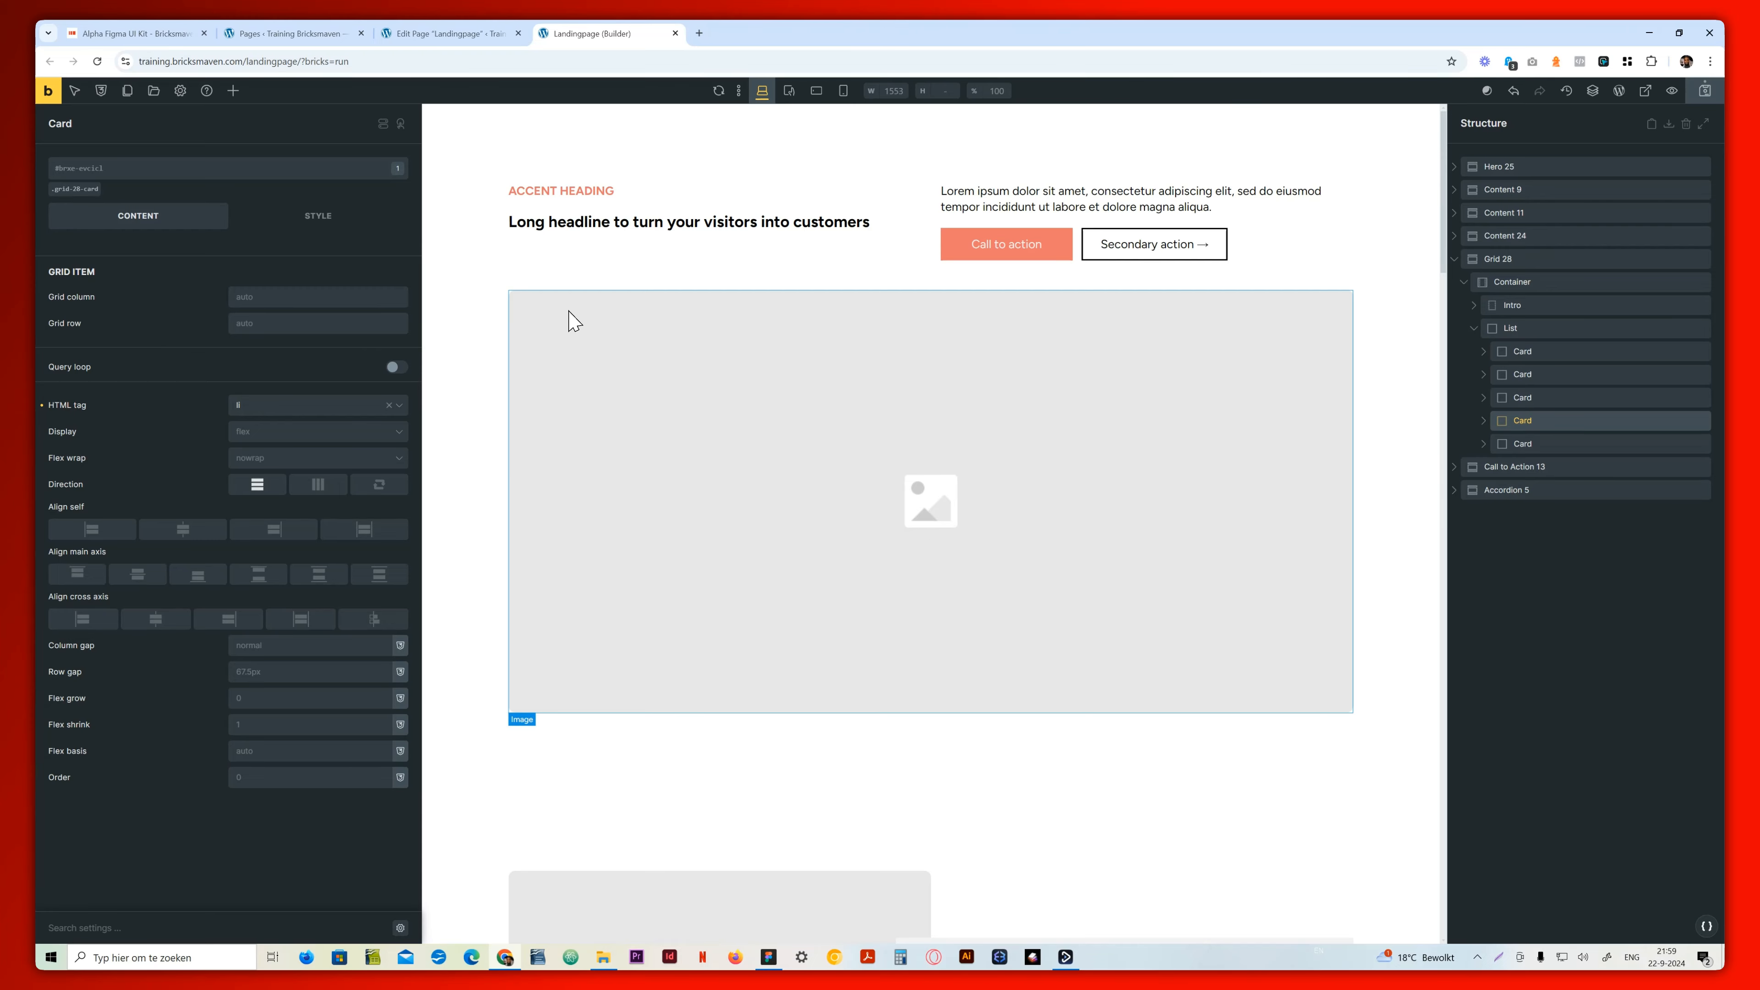
Review the live Alpha Figma UI Kit page from the hero to the FAQ, including the benefits image slider
{"action": "left_click", "coordinate": [147, 36]}
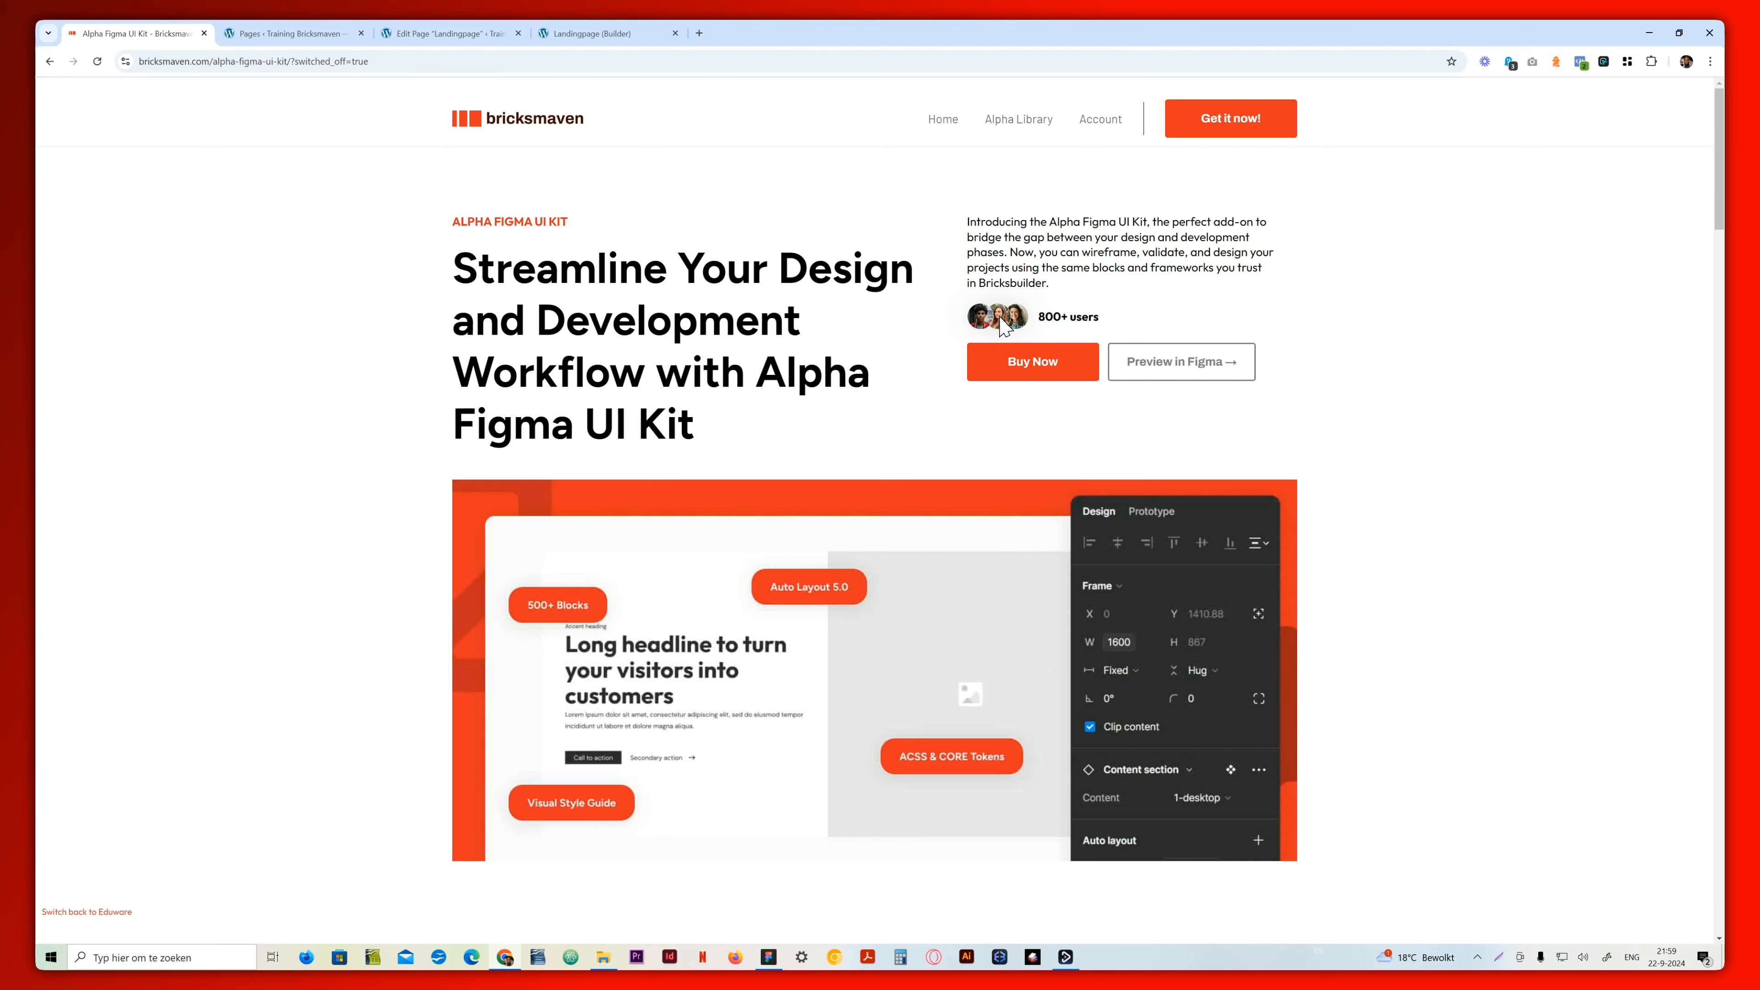
{"action": "scroll", "coordinate": [435, 531], "scroll_direction": "down", "scroll_amount": 10}
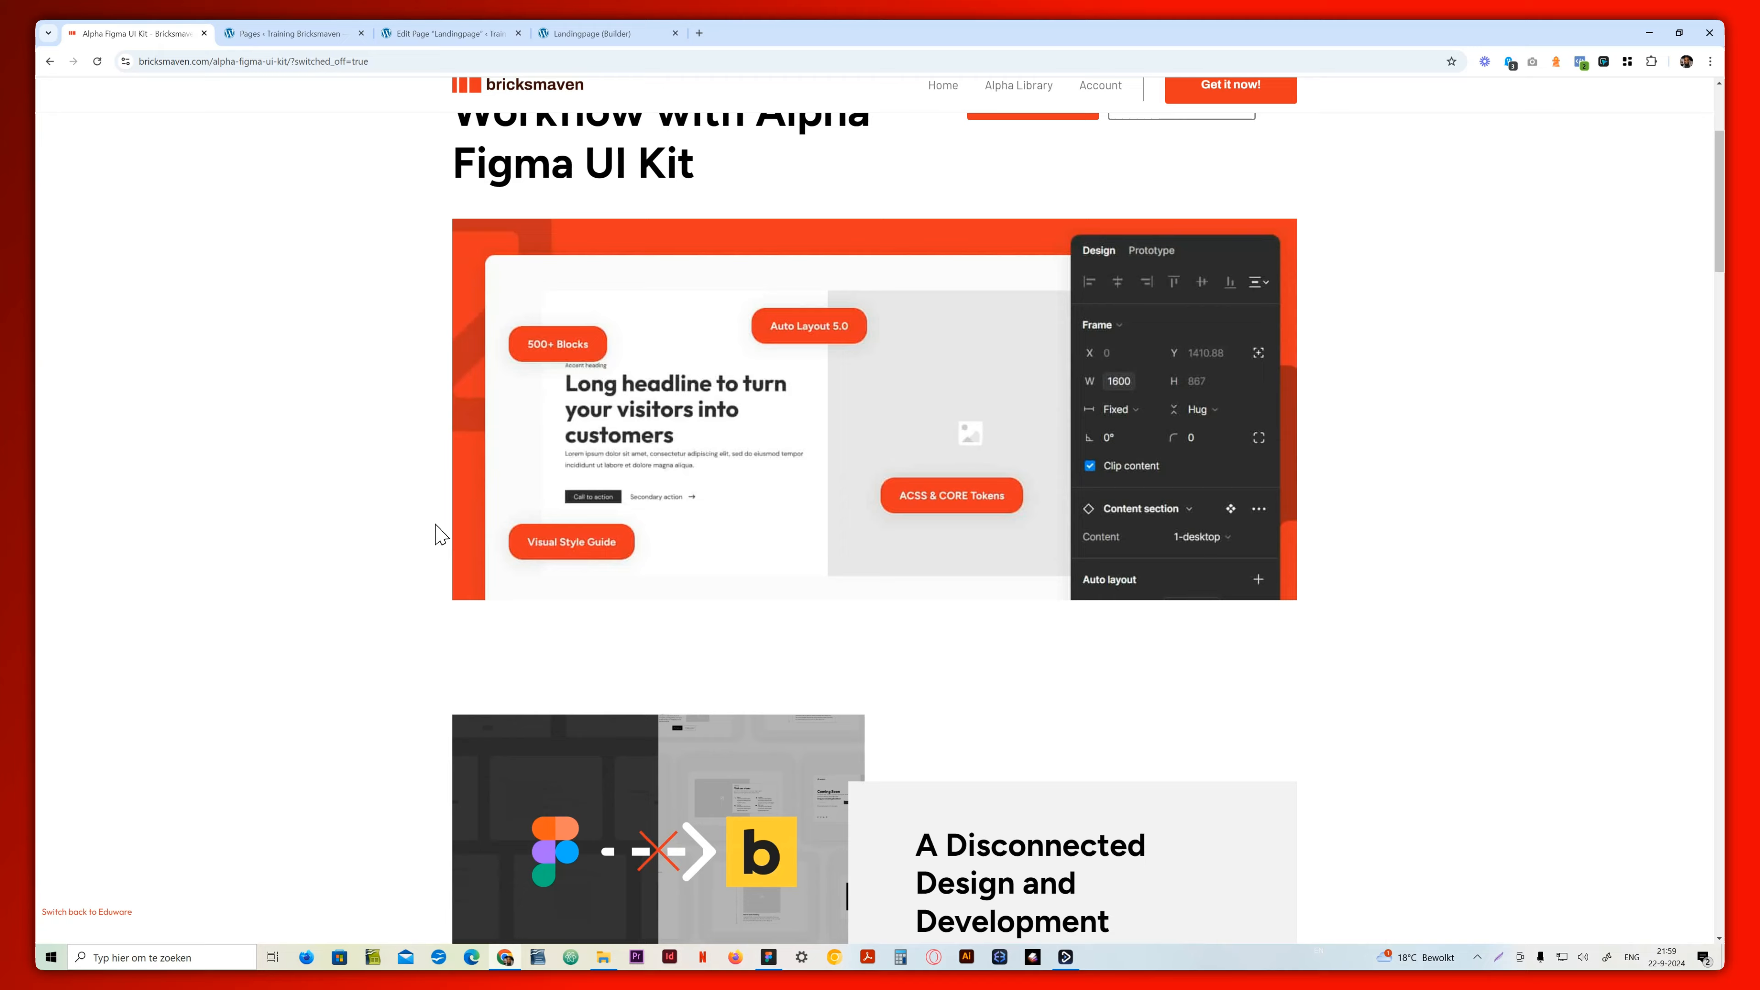
{"action": "scroll", "coordinate": [435, 534], "scroll_direction": "down", "scroll_amount": 8}
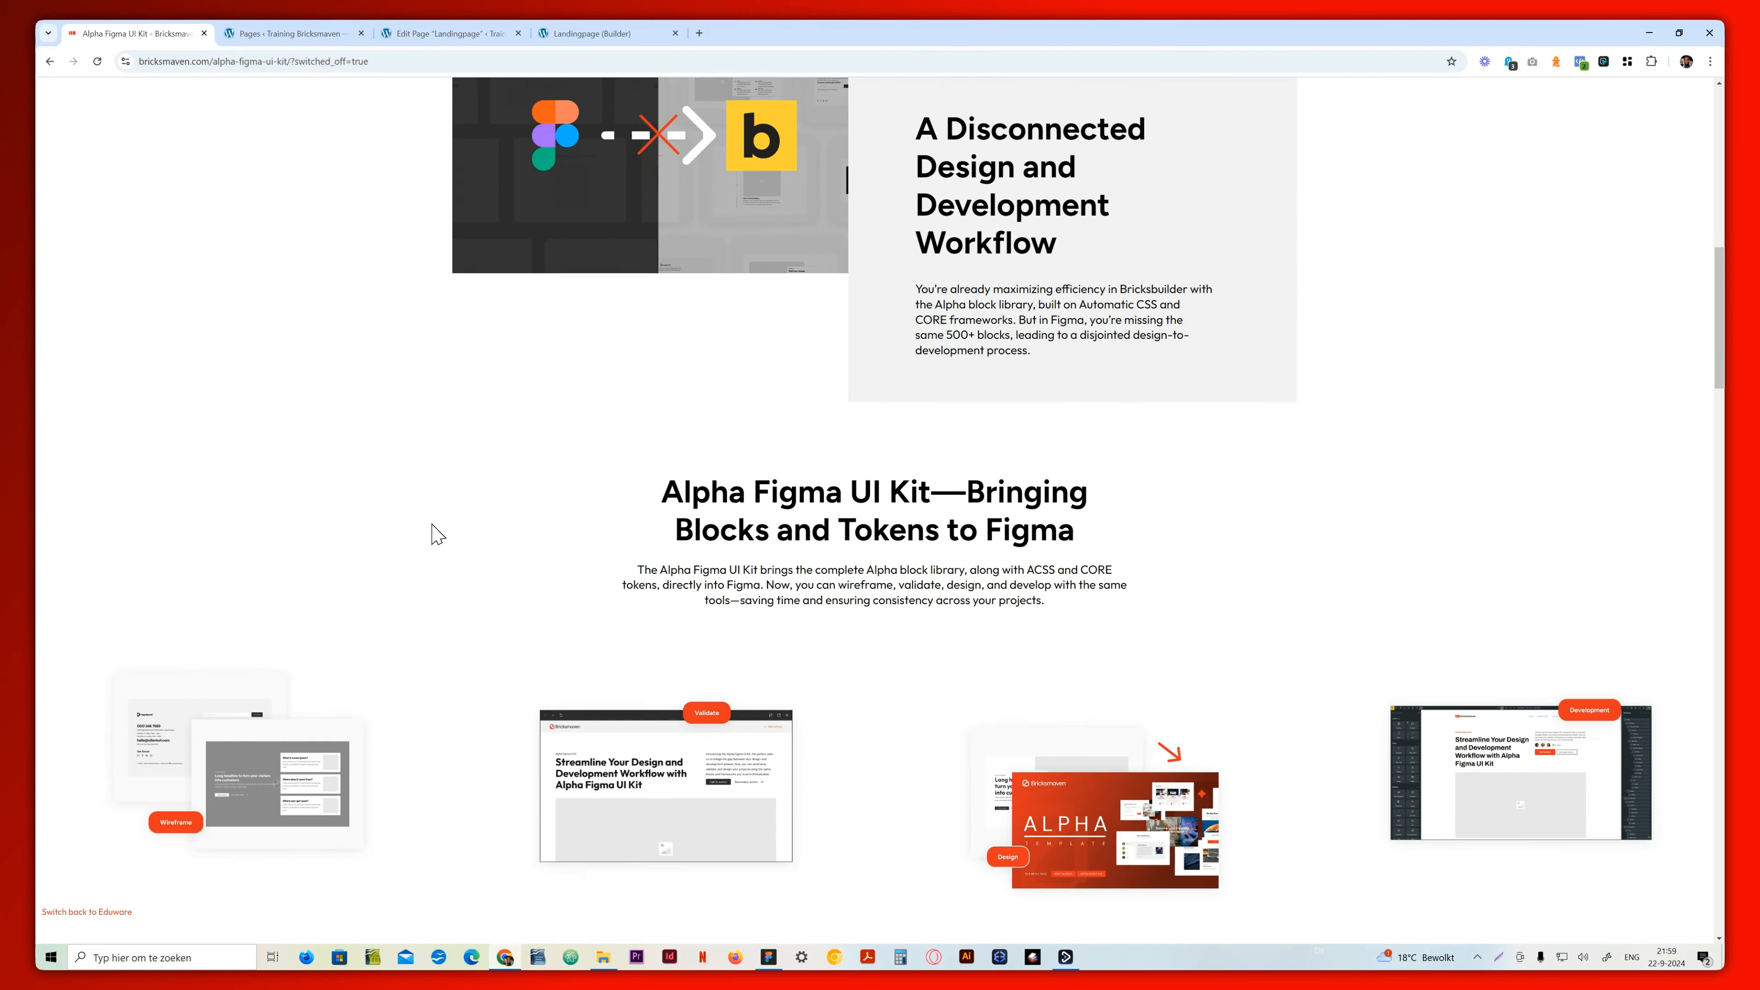
{"action": "scroll", "coordinate": [435, 534], "scroll_direction": "down", "scroll_amount": 4}
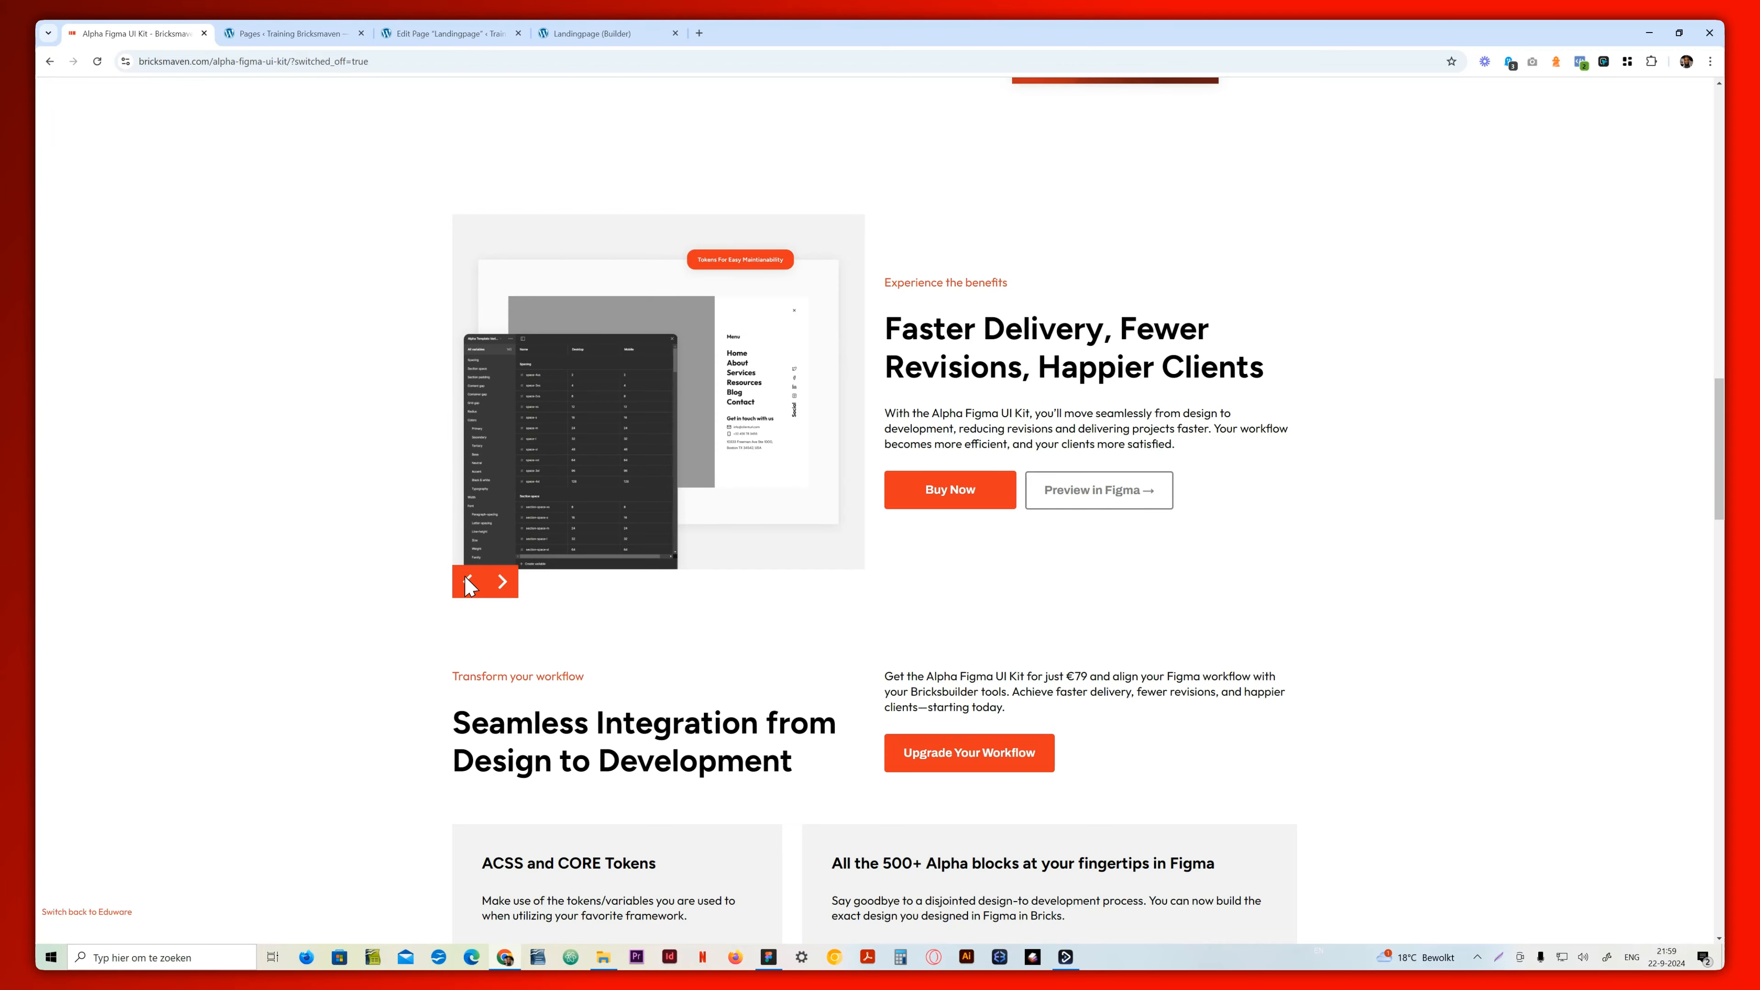
{"action": "left_click", "coordinate": [470, 583]}
{"action": "scroll", "coordinate": [377, 613], "scroll_direction": "down", "scroll_amount": 3}
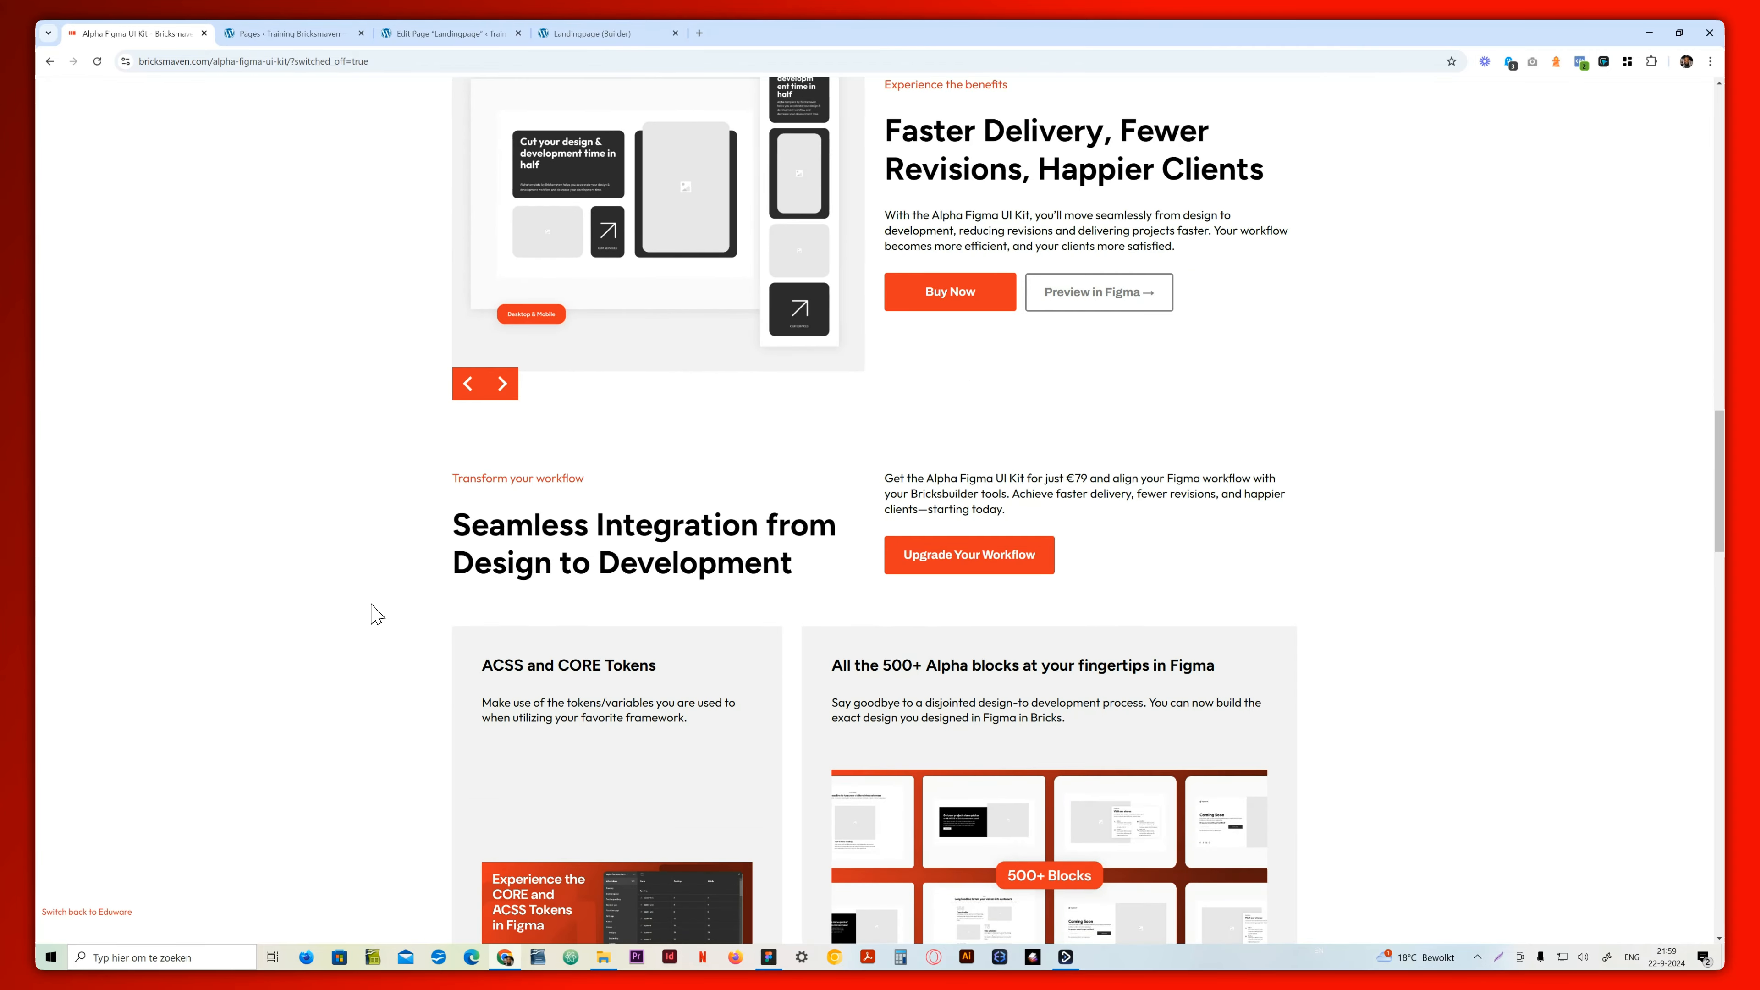
{"action": "scroll", "coordinate": [377, 613], "scroll_direction": "down", "scroll_amount": 6}
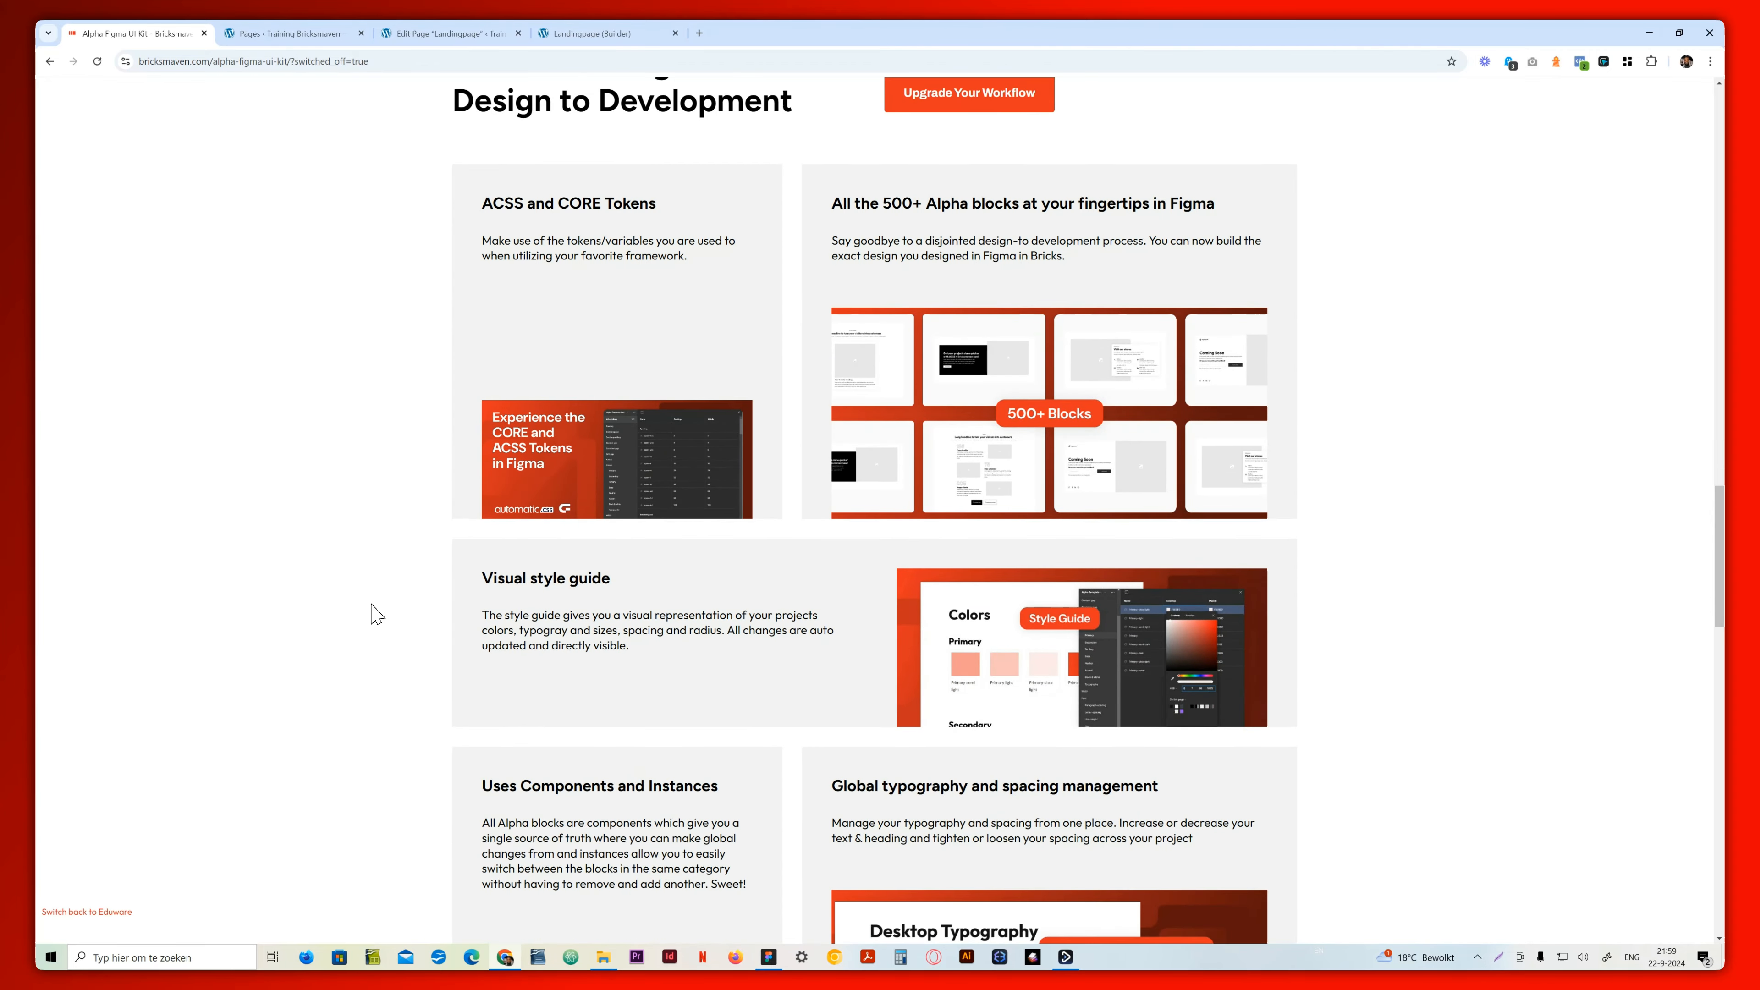
{"action": "scroll", "coordinate": [377, 613], "scroll_direction": "down", "scroll_amount": 9}
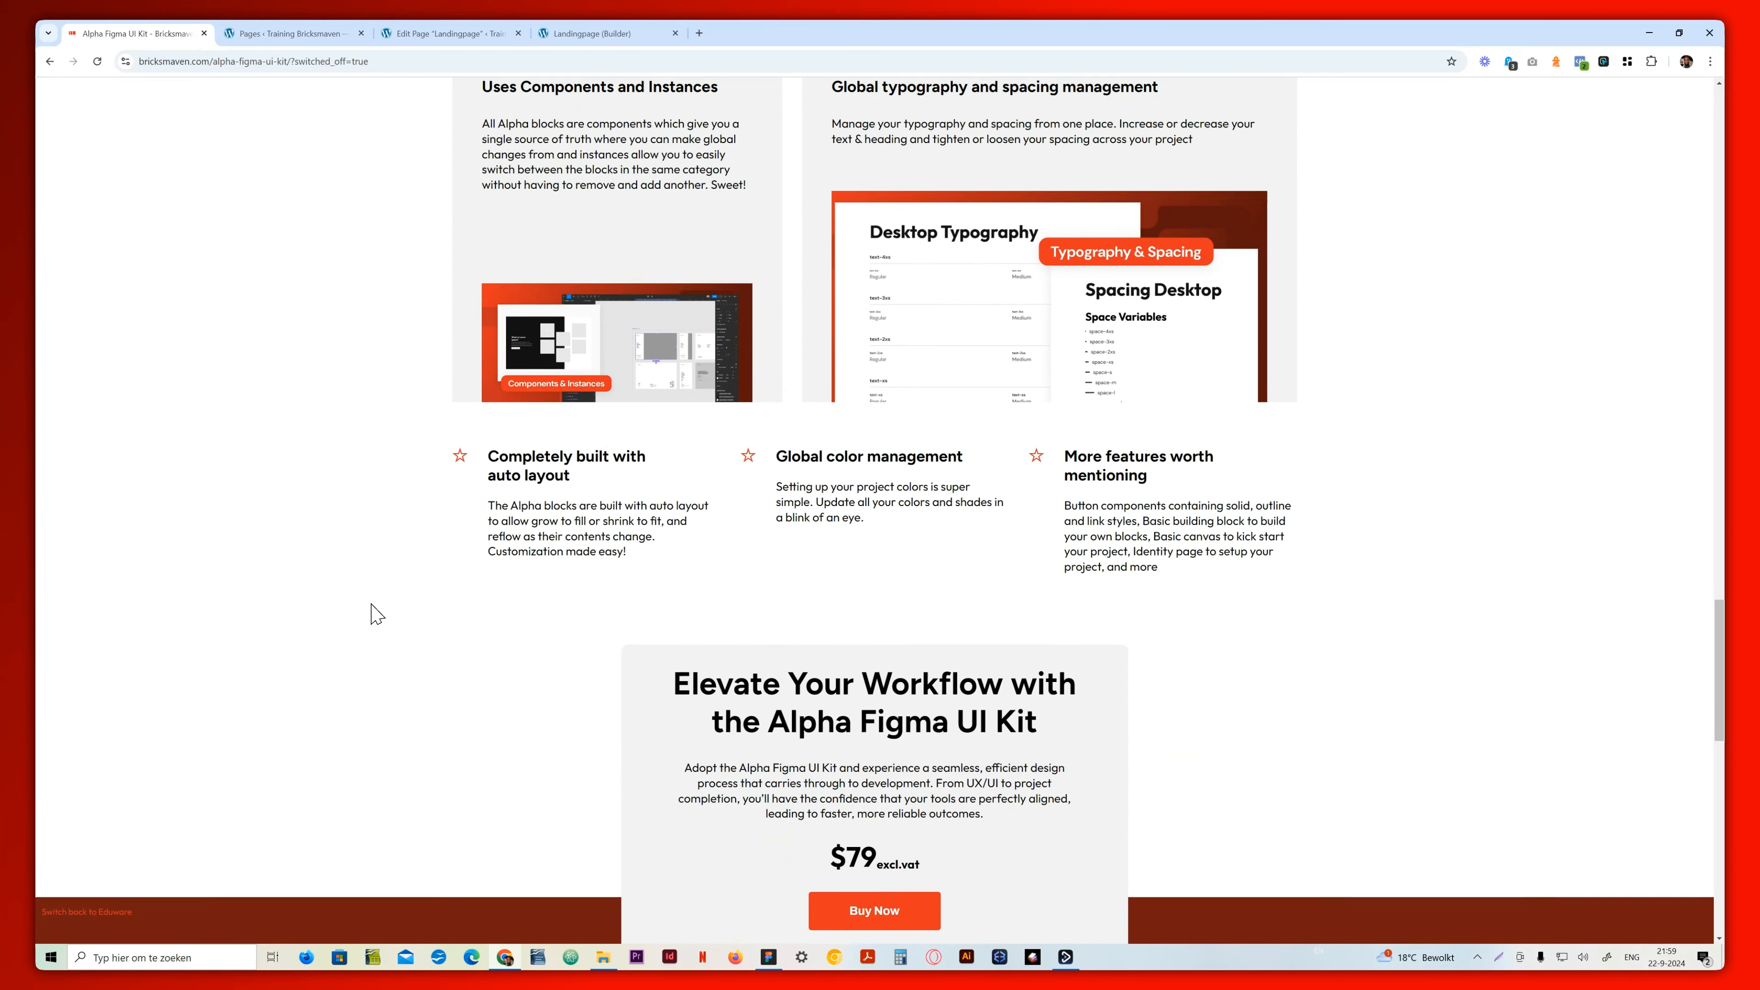
{"action": "scroll", "coordinate": [376, 613], "scroll_direction": "down", "scroll_amount": 9}
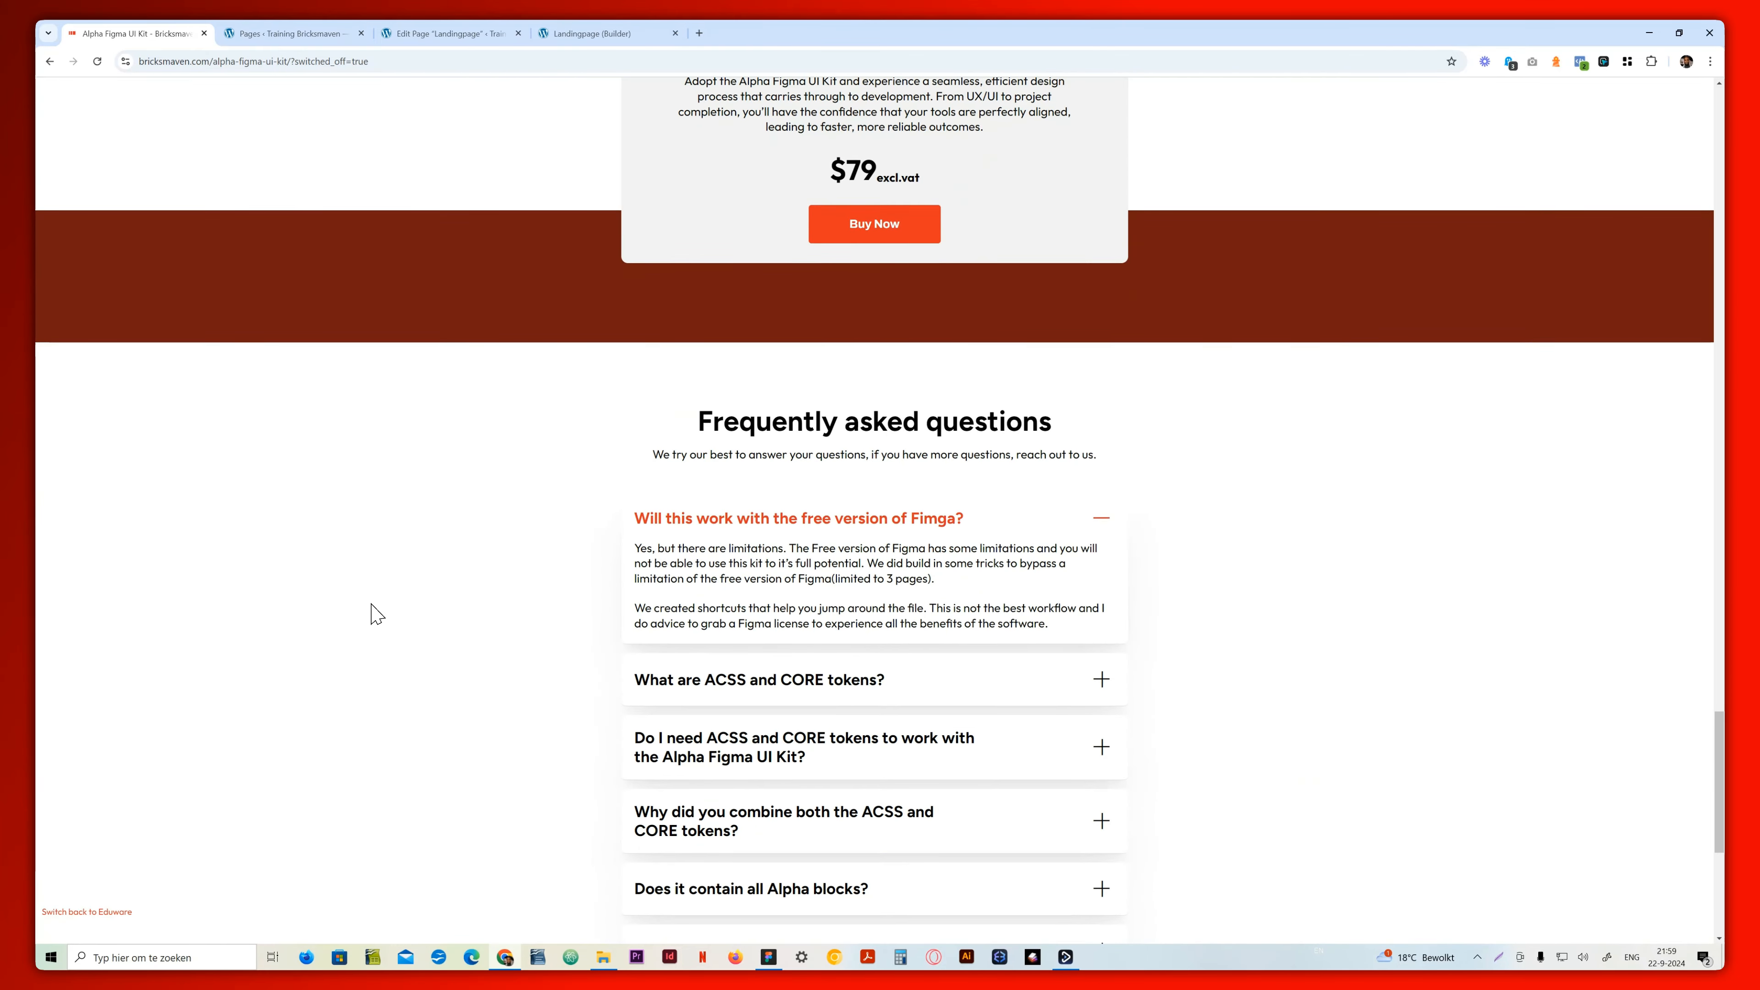
{"action": "scroll", "coordinate": [376, 613], "scroll_direction": "down", "scroll_amount": 6}
{"action": "scroll", "coordinate": [377, 613], "scroll_direction": "up", "scroll_amount": 15}
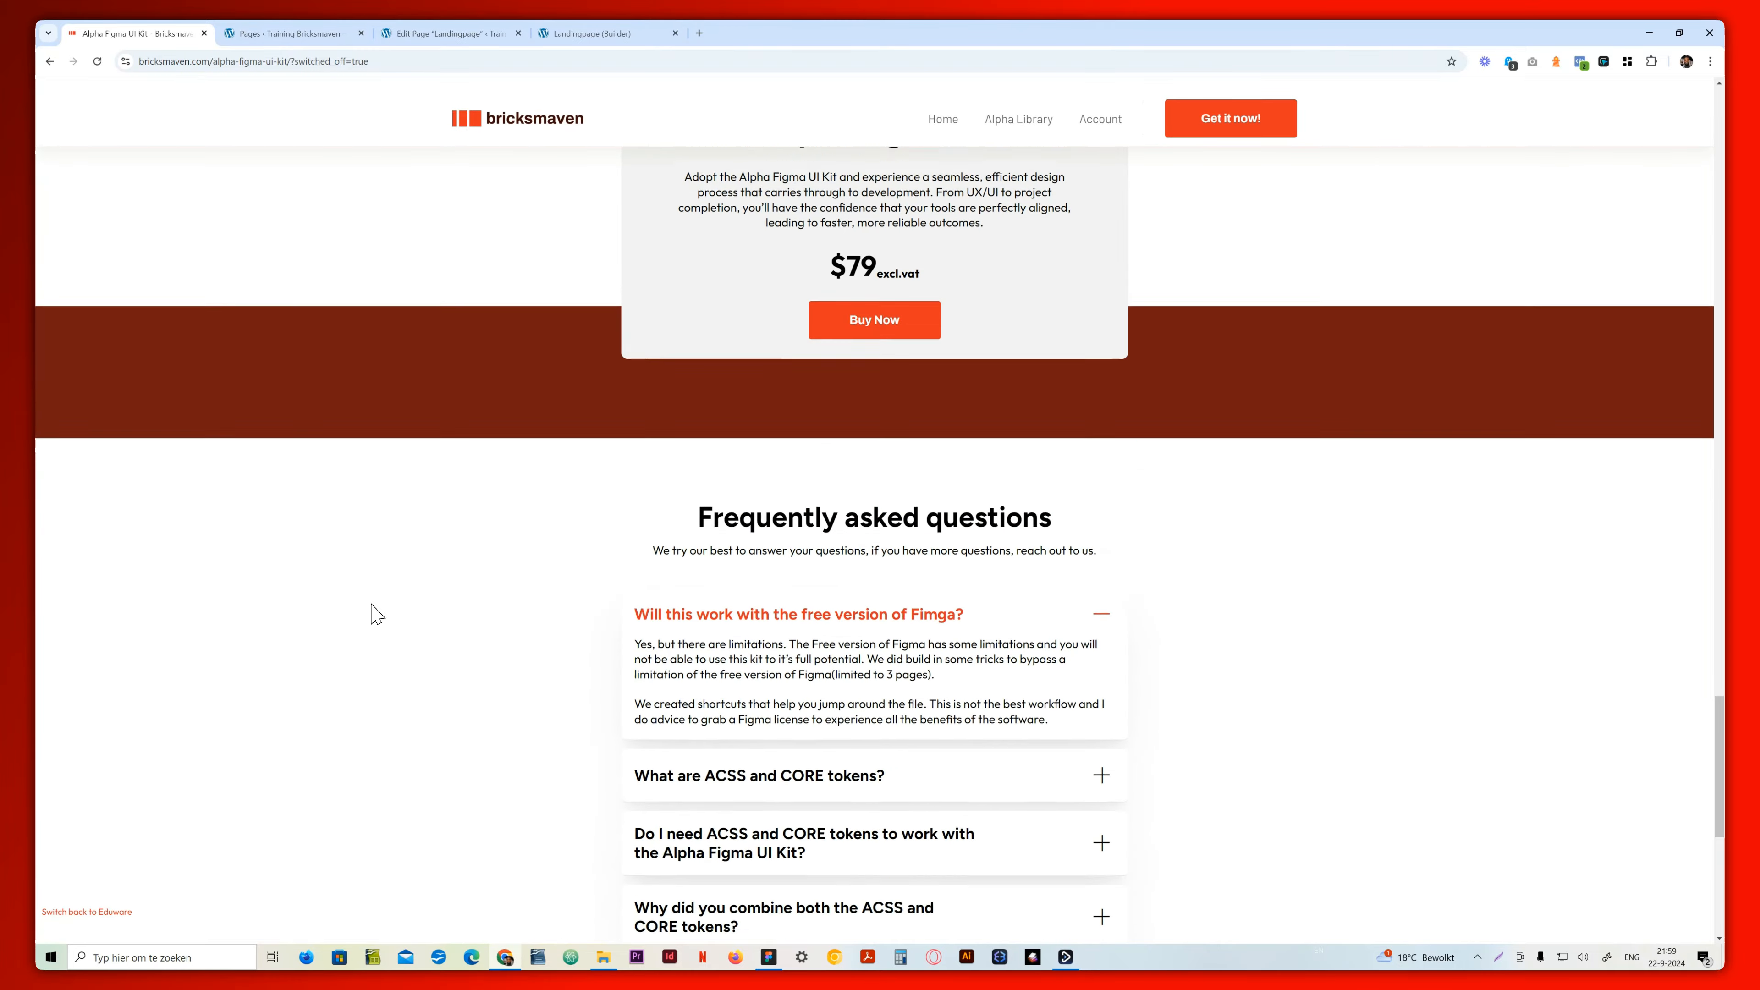
Examine the feature card grid on the live Alpha Figma UI Kit page and return to the hero
{"action": "scroll", "coordinate": [377, 613], "scroll_direction": "up", "scroll_amount": 6}
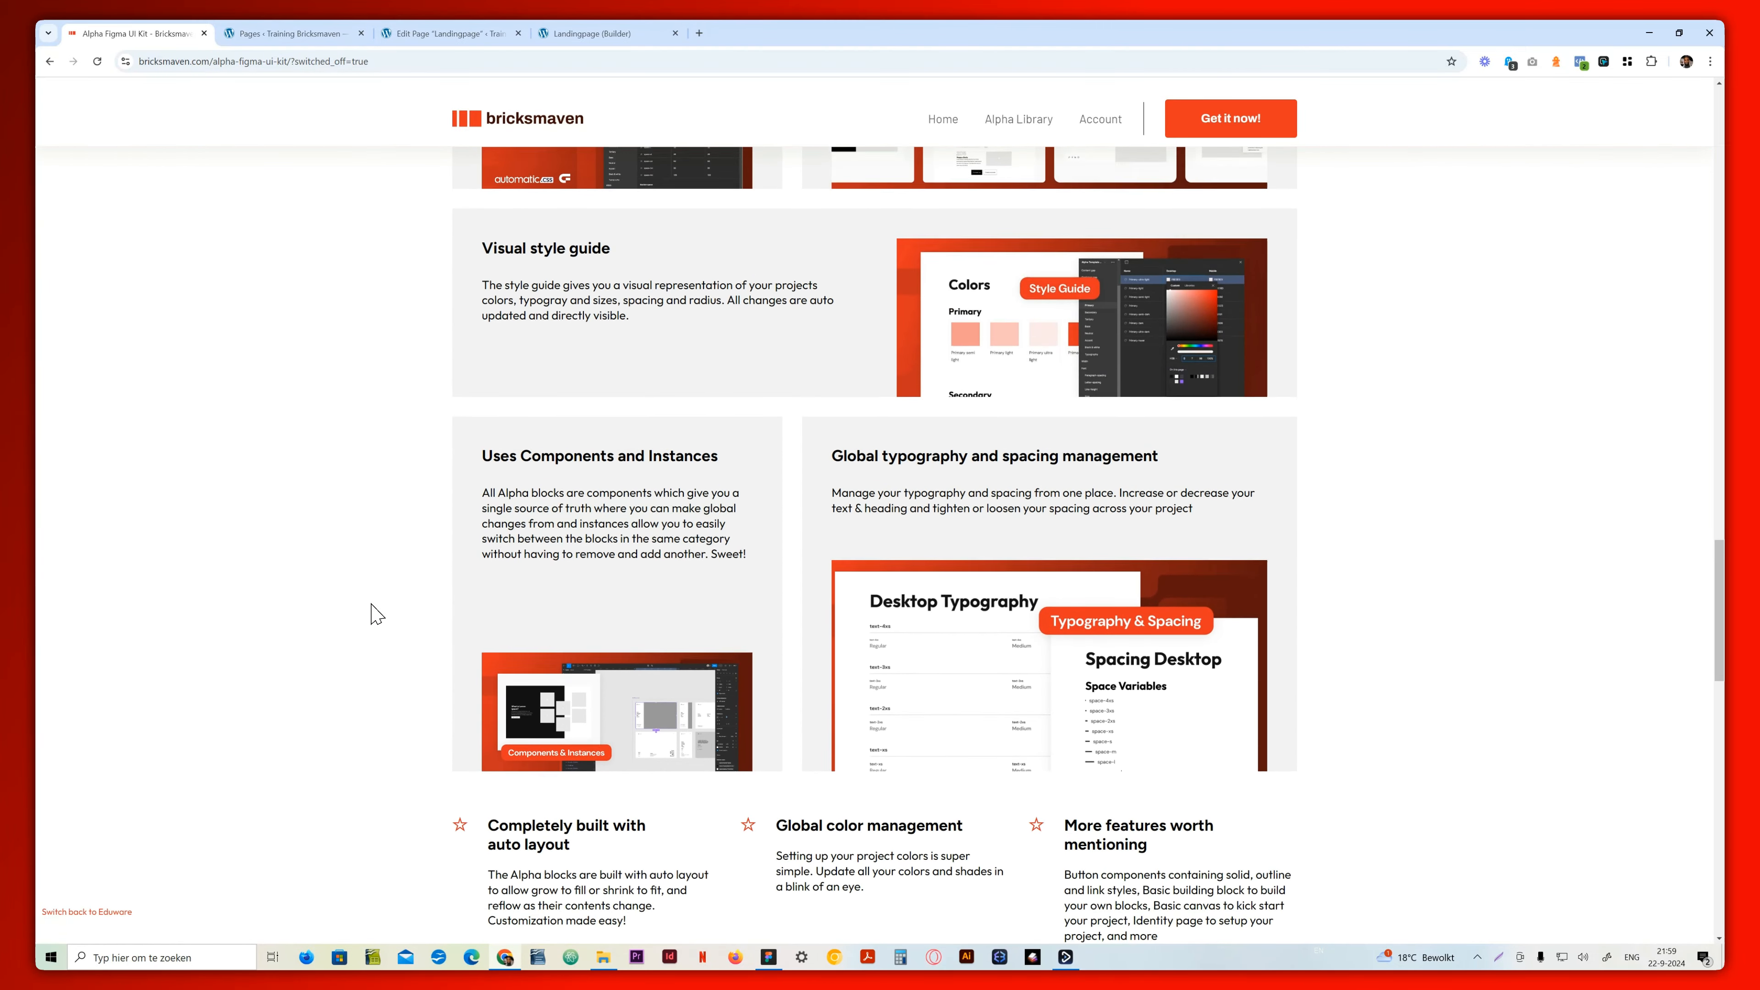
{"action": "scroll", "coordinate": [377, 613], "scroll_direction": "up", "scroll_amount": 6}
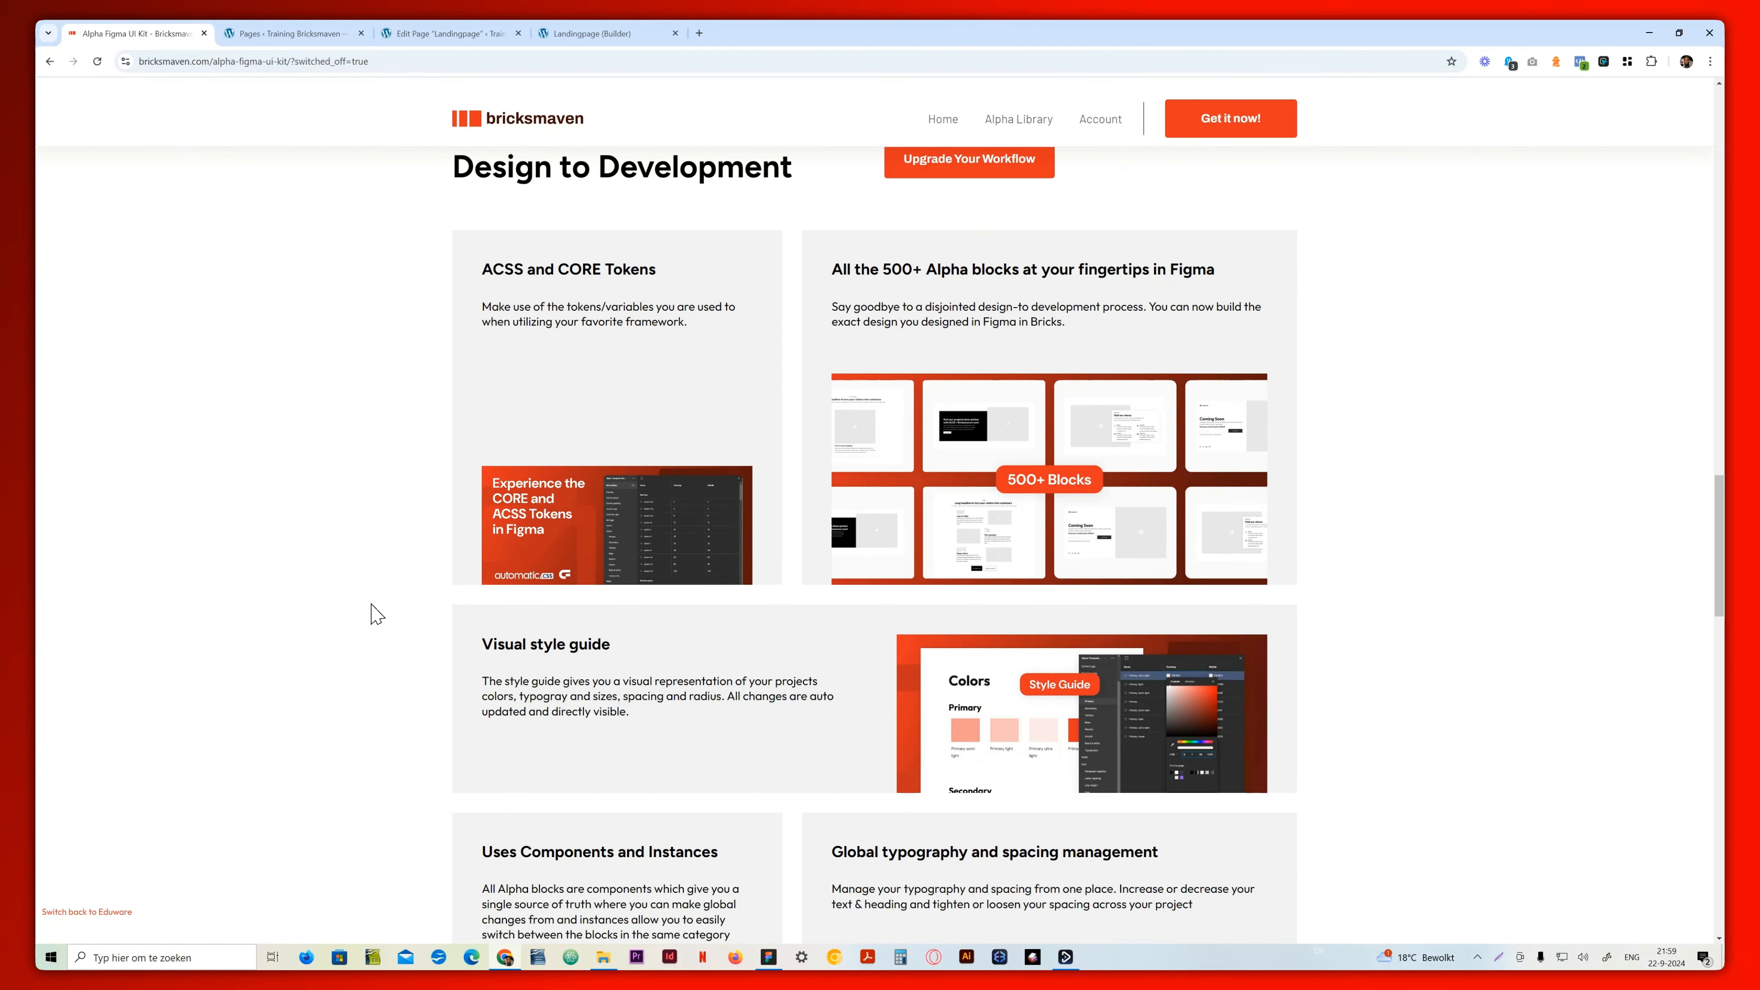
{"action": "scroll", "coordinate": [377, 613], "scroll_direction": "down", "scroll_amount": 4}
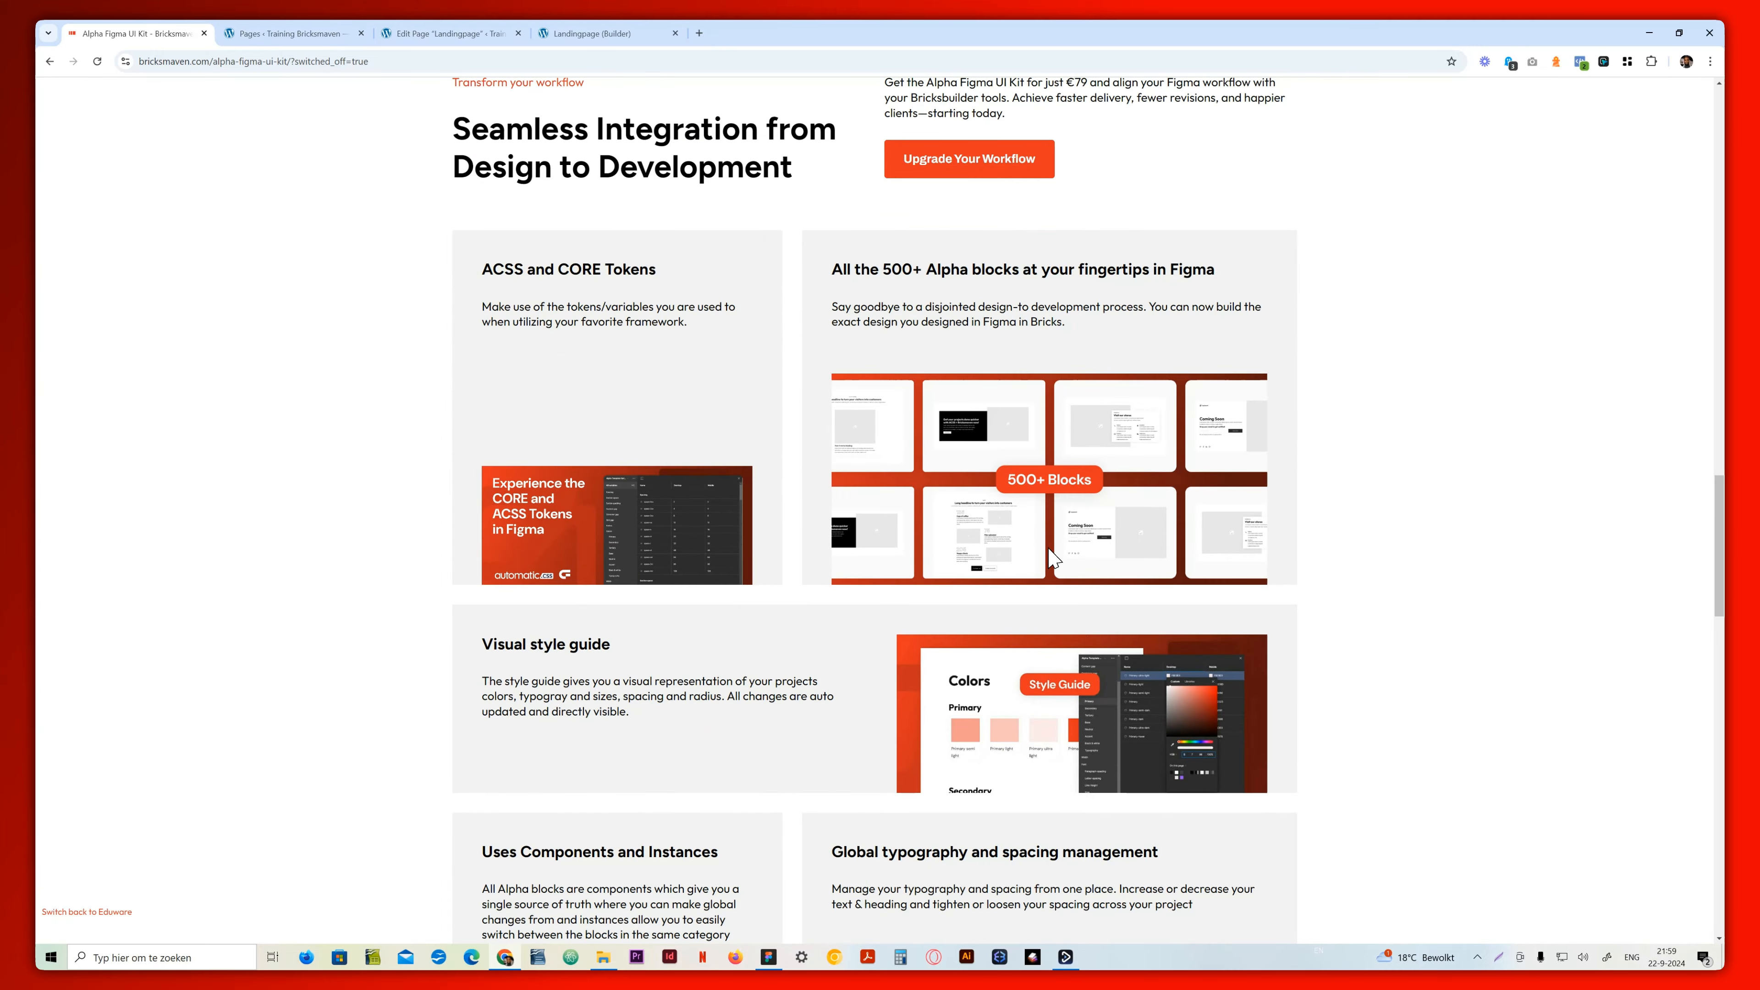
{"action": "scroll", "coordinate": [693, 579], "scroll_direction": "down", "scroll_amount": 4}
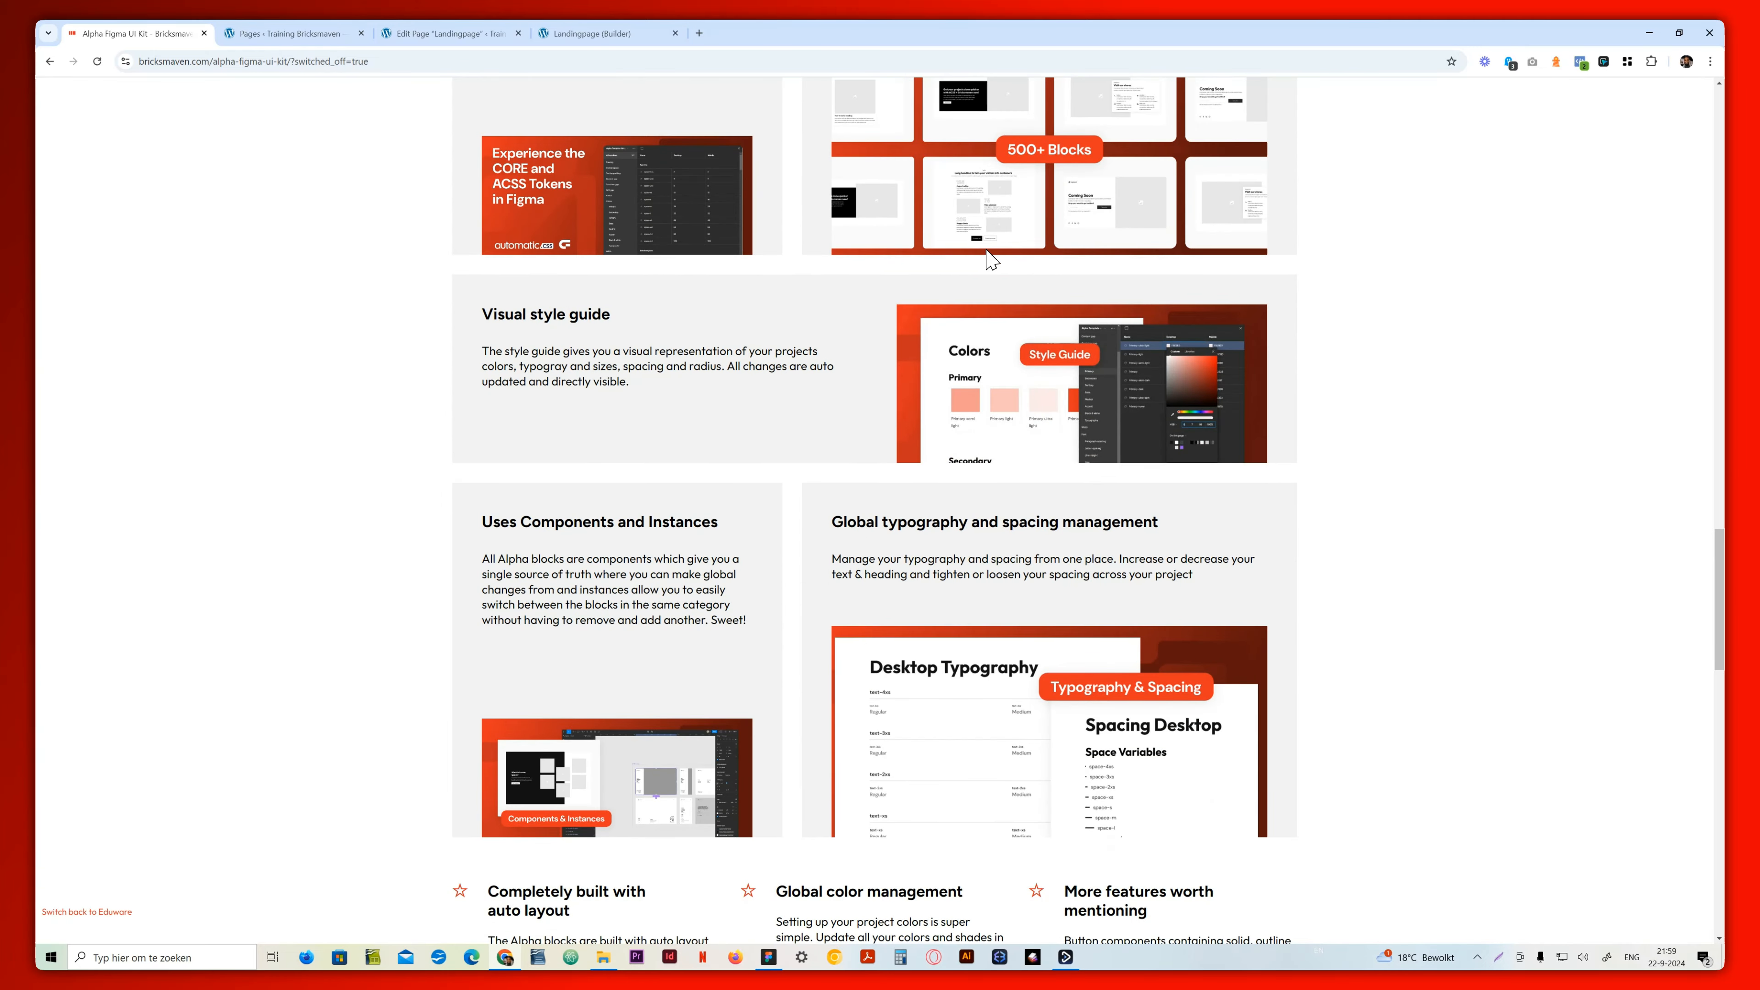
{"action": "scroll", "coordinate": [627, 233], "scroll_direction": "up", "scroll_amount": 3}
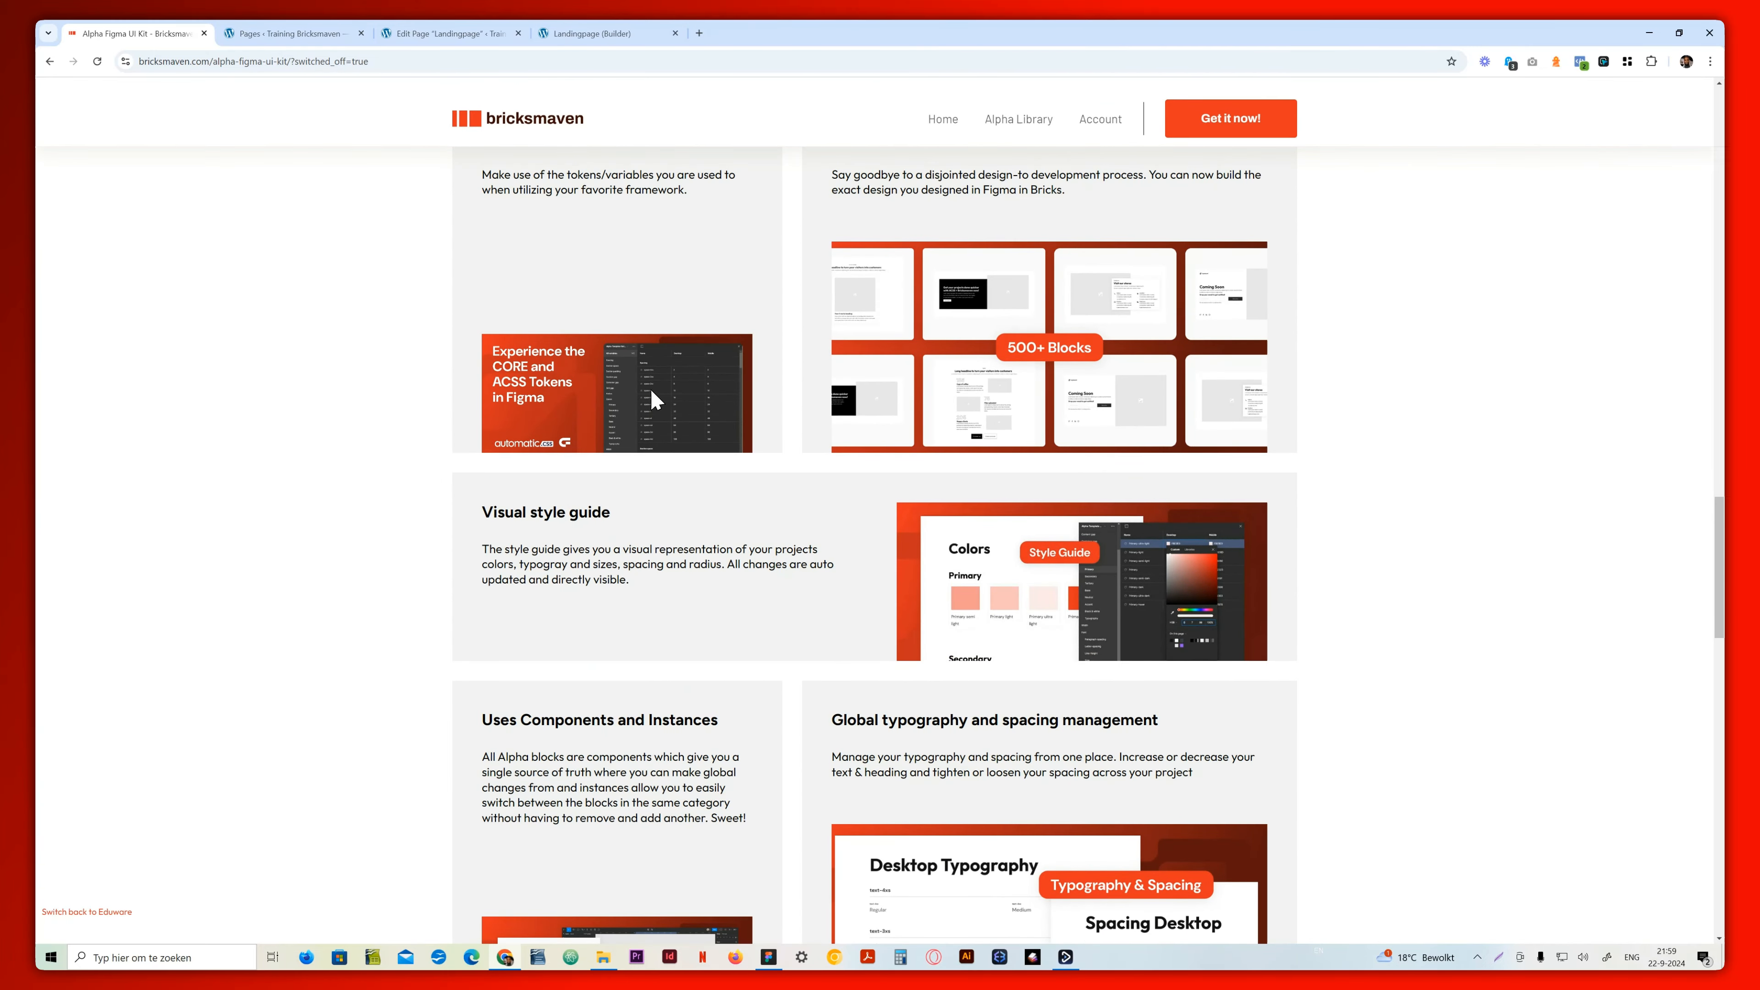
{"action": "scroll", "coordinate": [675, 336], "scroll_direction": "down", "scroll_amount": 4}
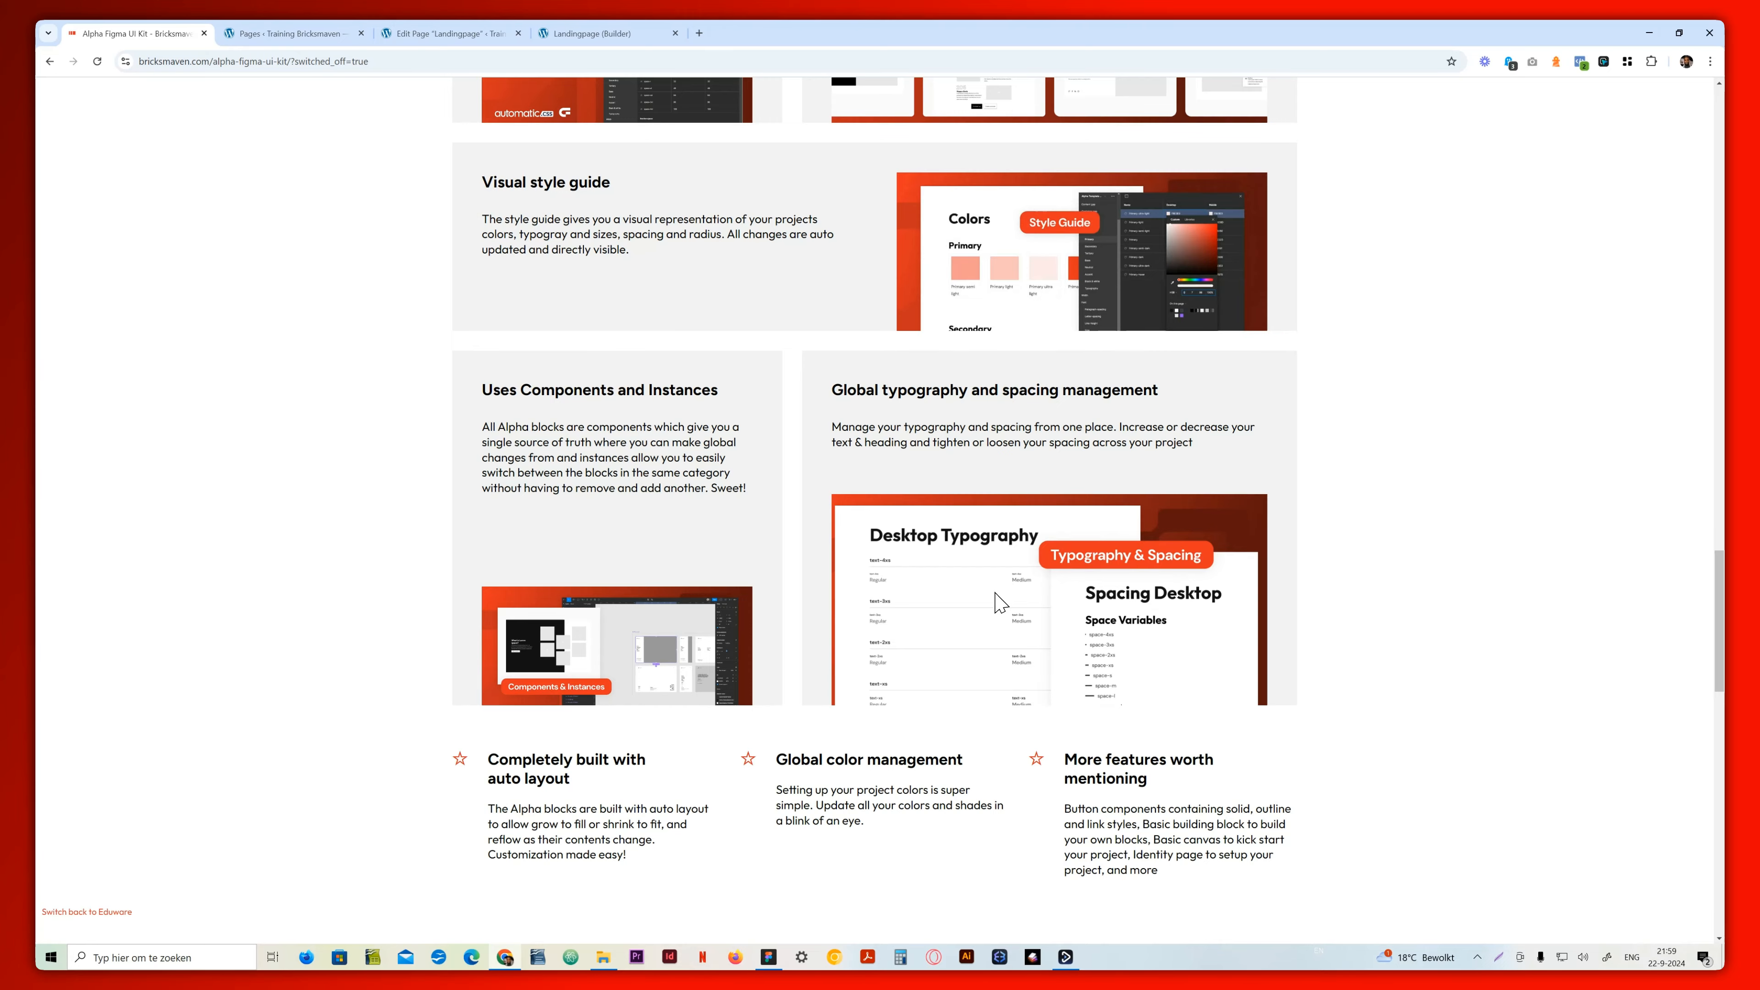
{"action": "scroll", "coordinate": [740, 632], "scroll_direction": "up", "scroll_amount": 8}
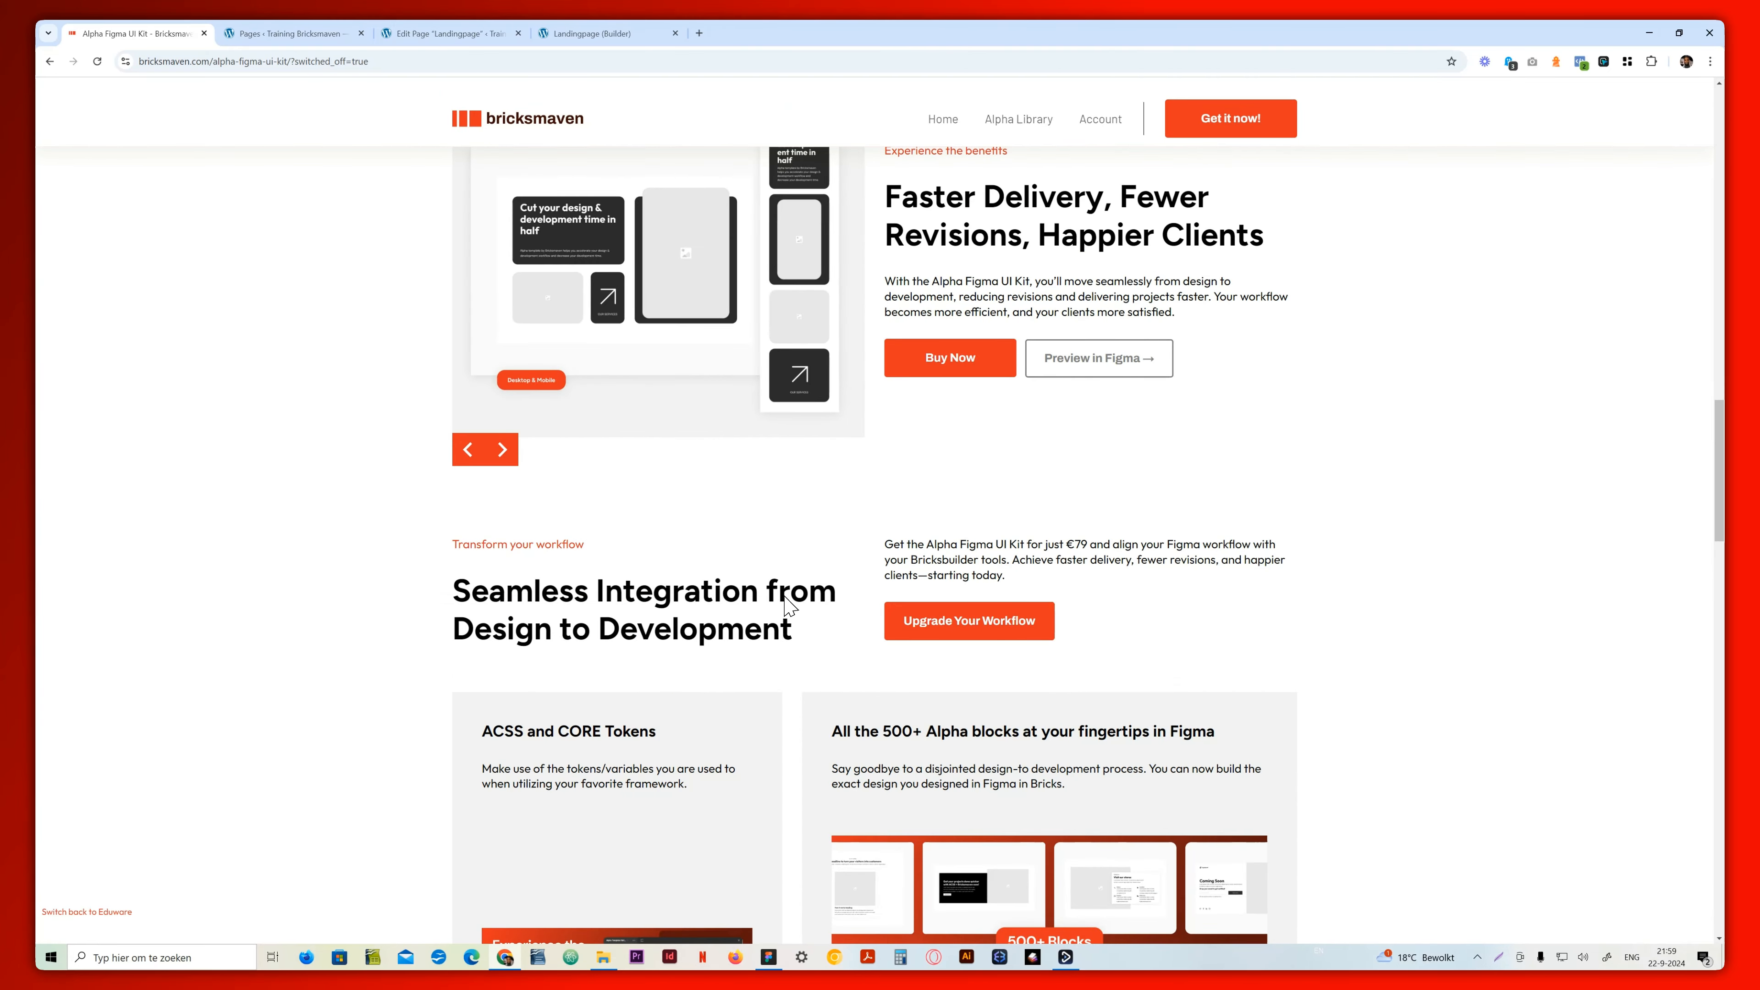
{"action": "scroll", "coordinate": [788, 604], "scroll_direction": "up", "scroll_amount": 20}
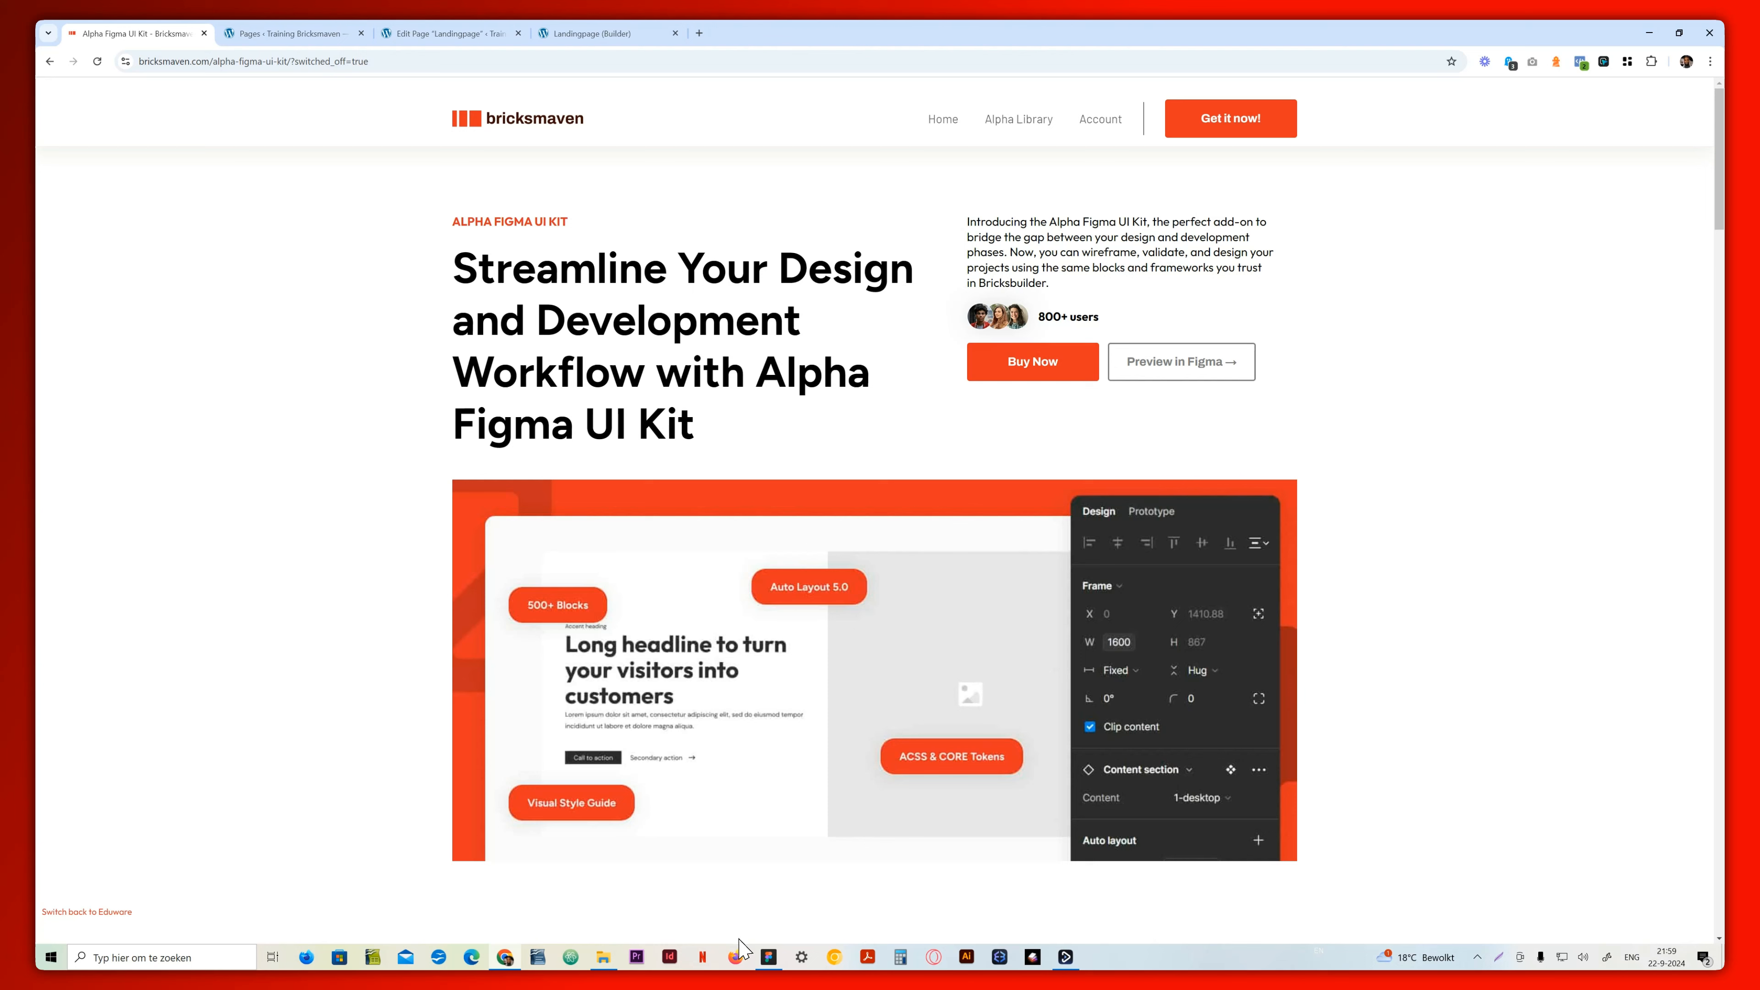
Switch to Figma, zoom out to 25% and review the Figma page frame with its surrounding image frames, from hero to FAQ
{"action": "left_click", "coordinate": [769, 957]}
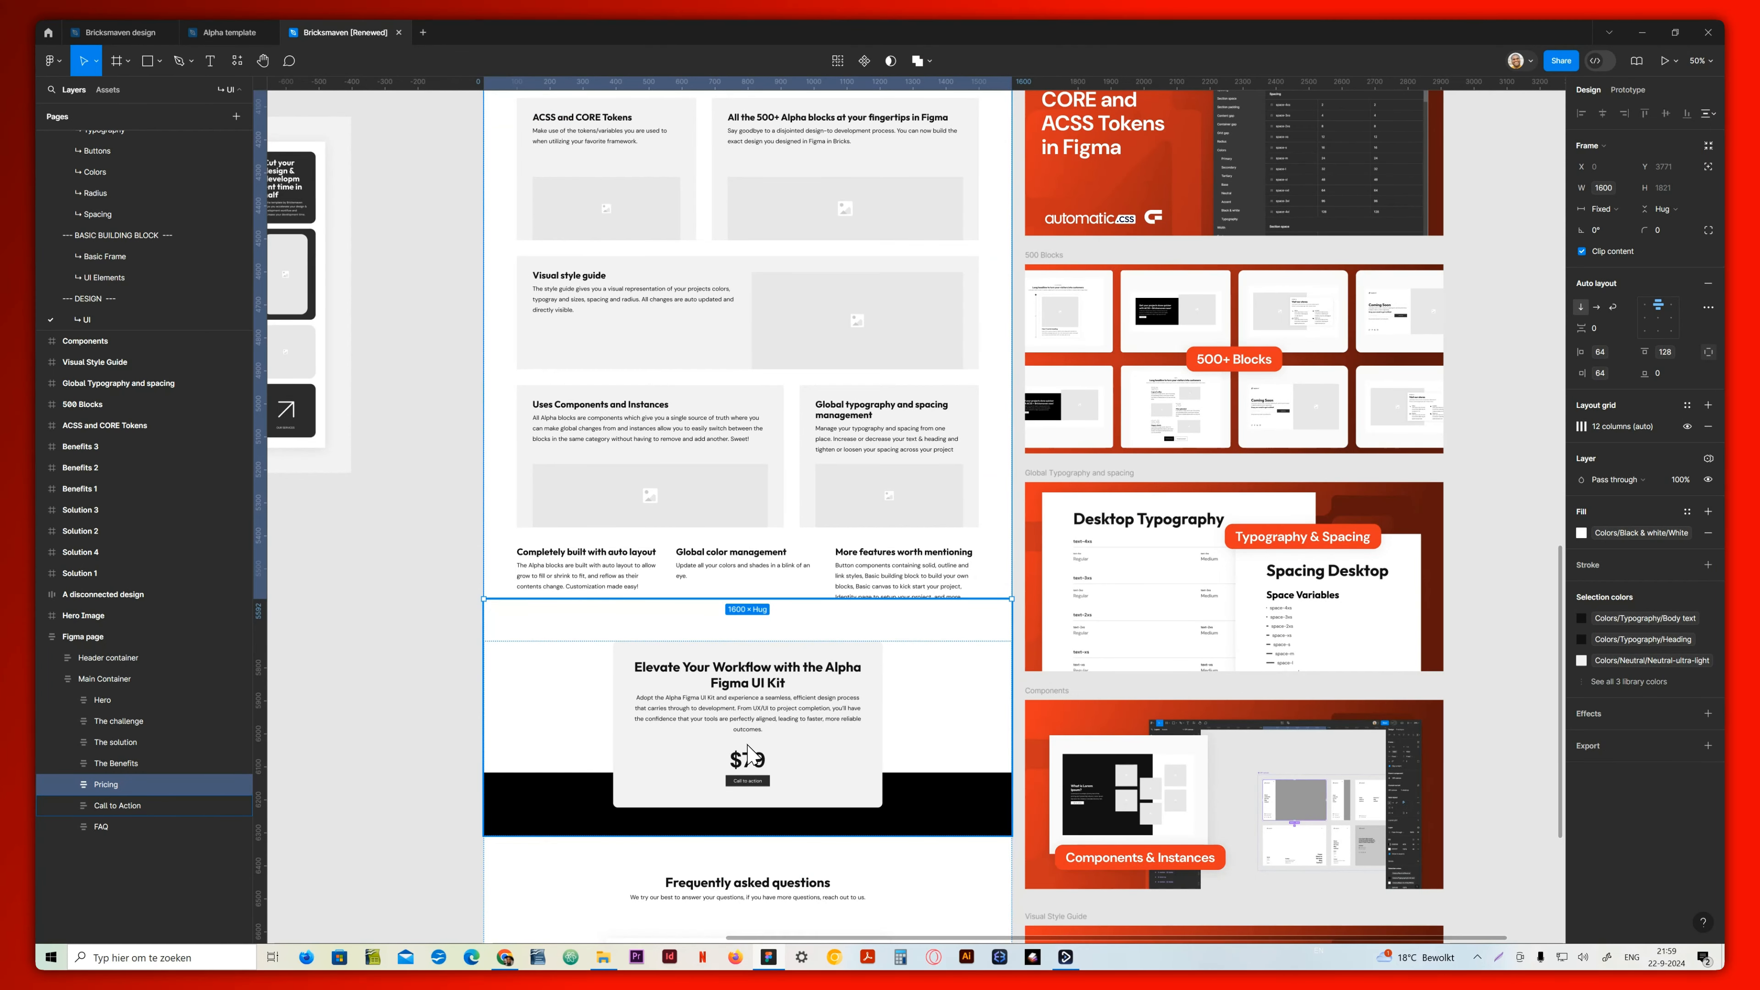
{"action": "key", "text": "minus"}
{"action": "left_click", "coordinate": [652, 715]}
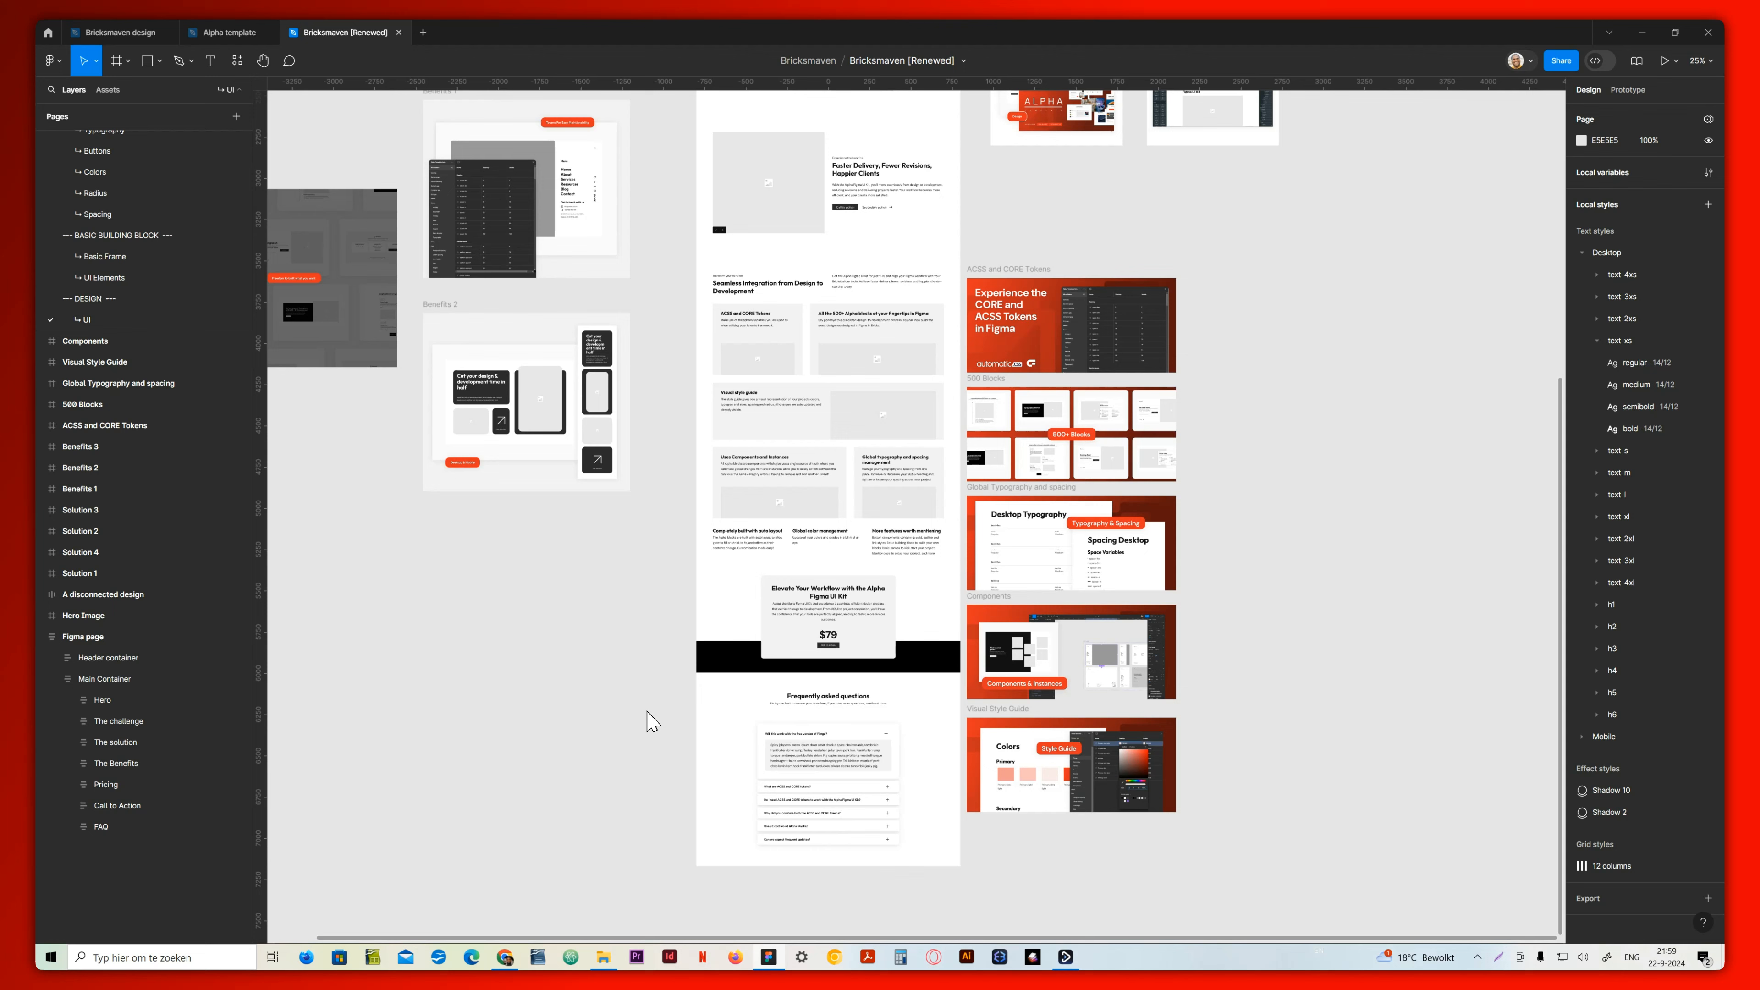
{"action": "scroll", "coordinate": [653, 721], "scroll_direction": "up", "scroll_amount": 3}
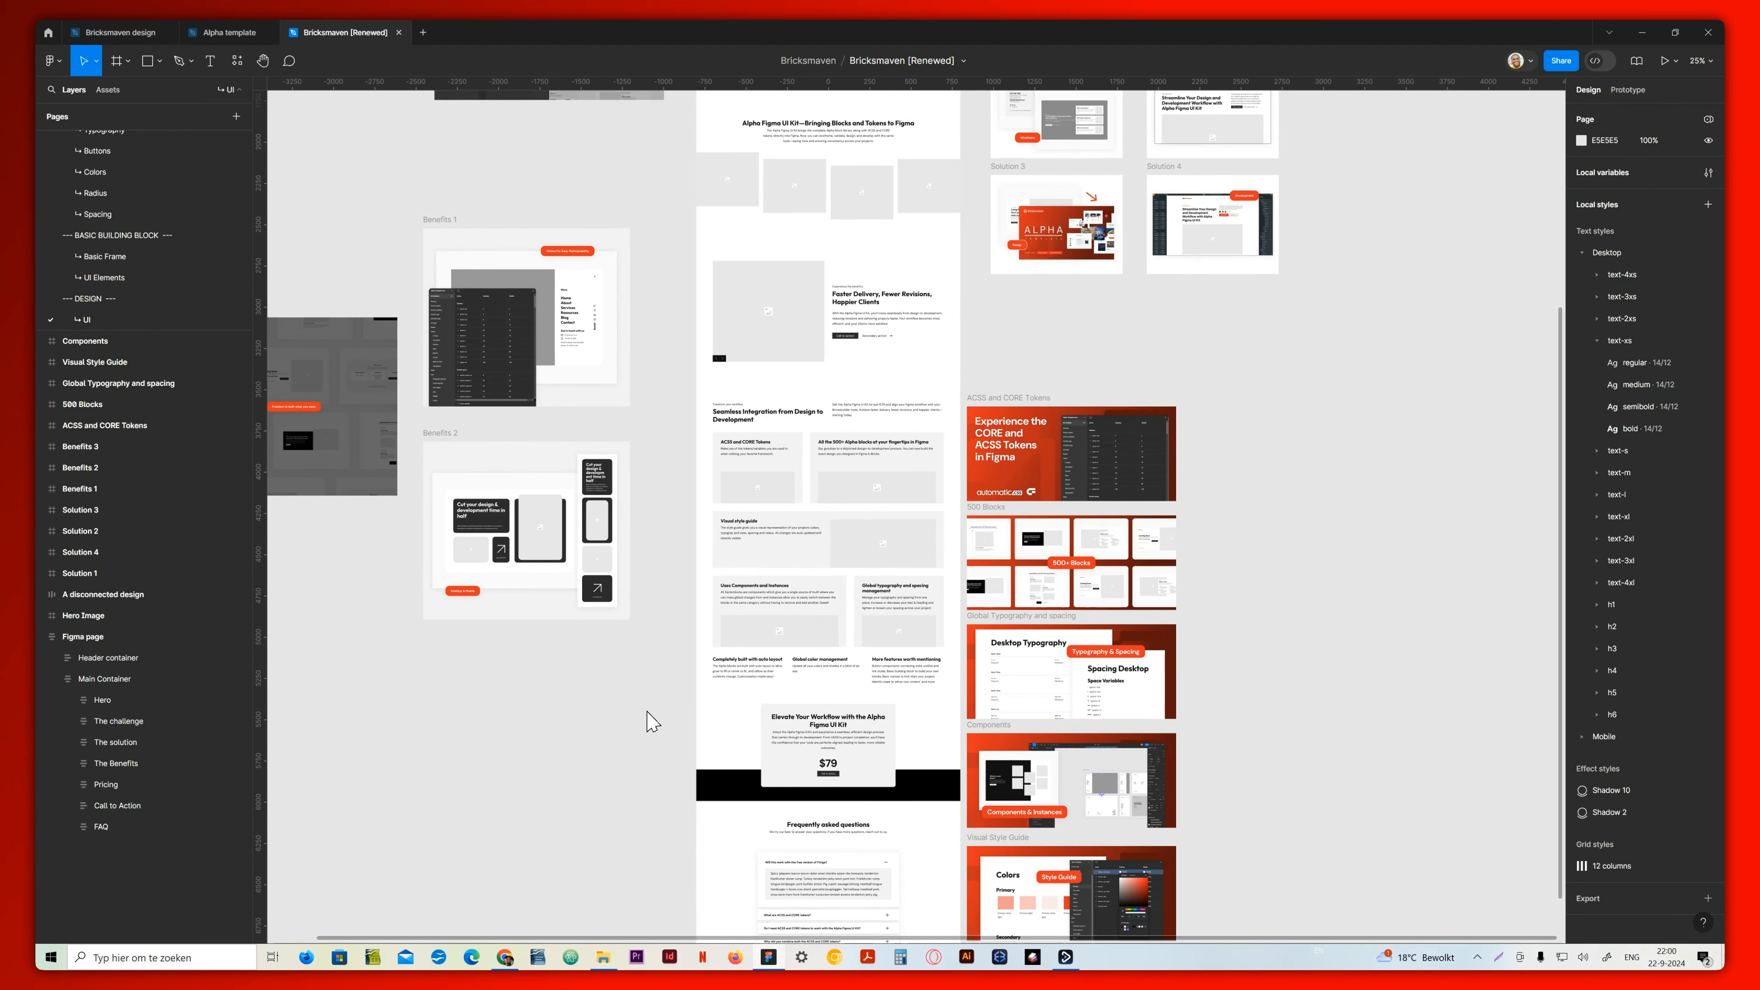
{"action": "scroll", "coordinate": [652, 721], "scroll_direction": "up", "scroll_amount": 5}
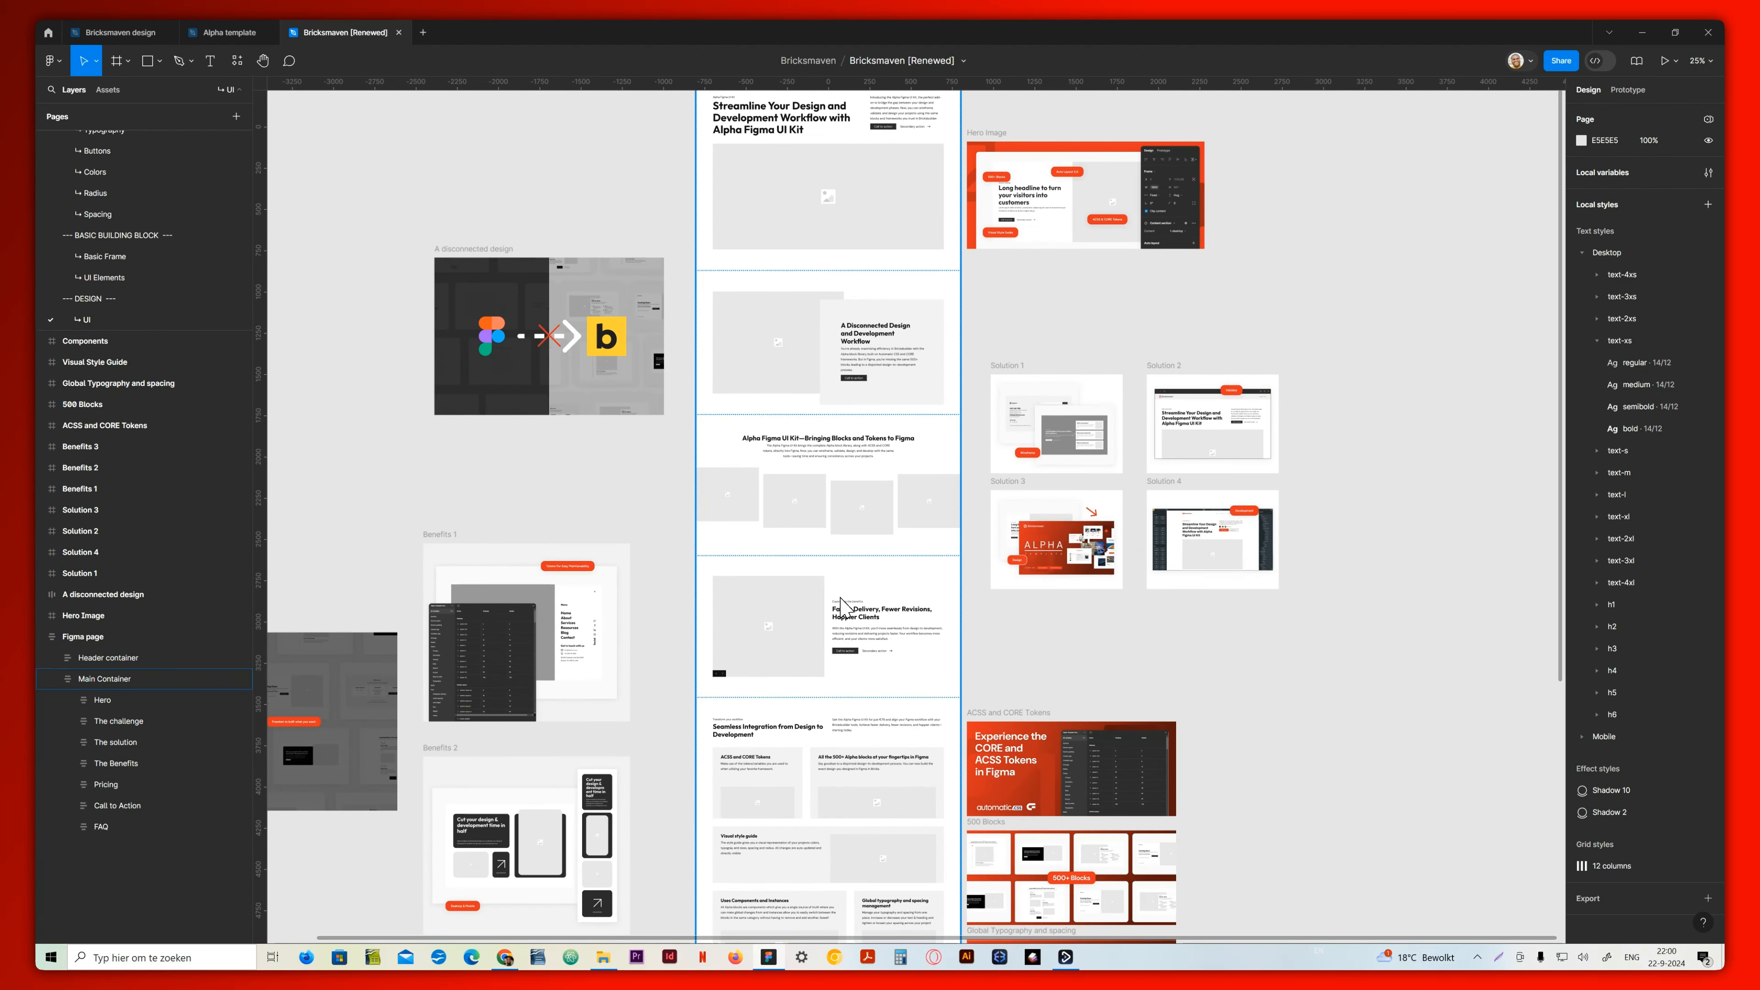
{"action": "scroll", "coordinate": [847, 590], "scroll_direction": "up", "scroll_amount": 4}
{"action": "scroll", "coordinate": [843, 588], "scroll_direction": "up", "scroll_amount": 2}
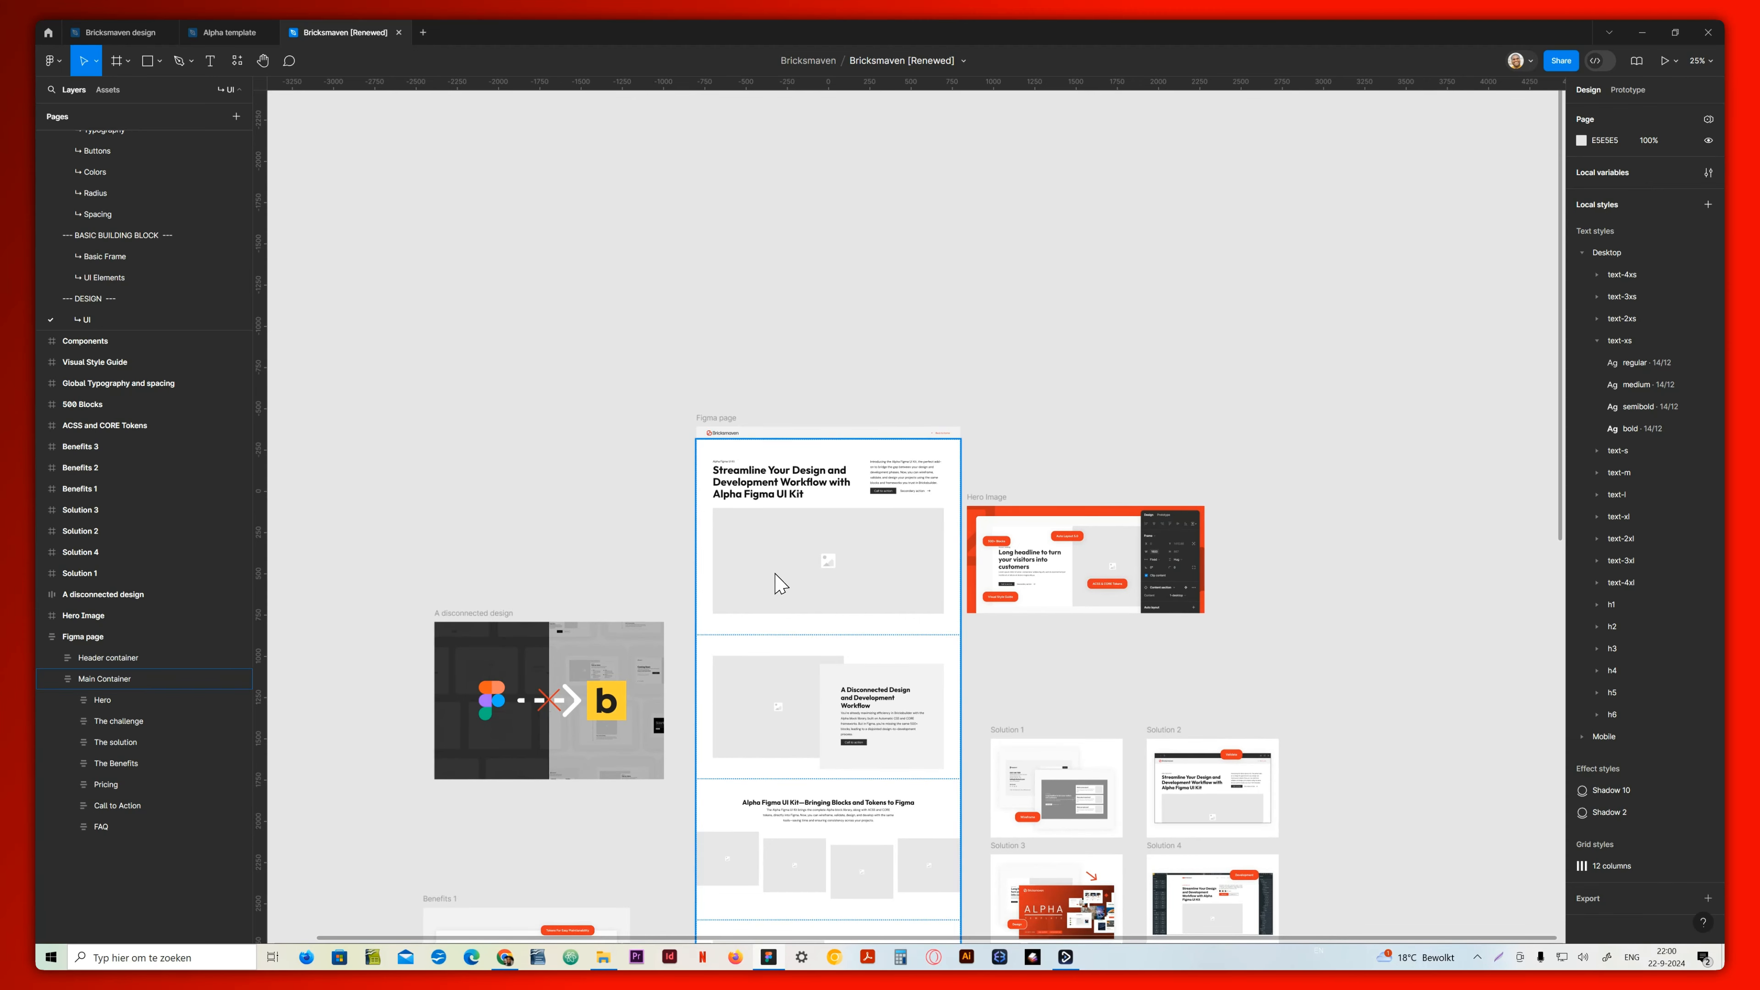
{"action": "scroll", "coordinate": [799, 554], "scroll_direction": "down", "scroll_amount": 3}
{"action": "scroll", "coordinate": [831, 576], "scroll_direction": "down", "scroll_amount": 3}
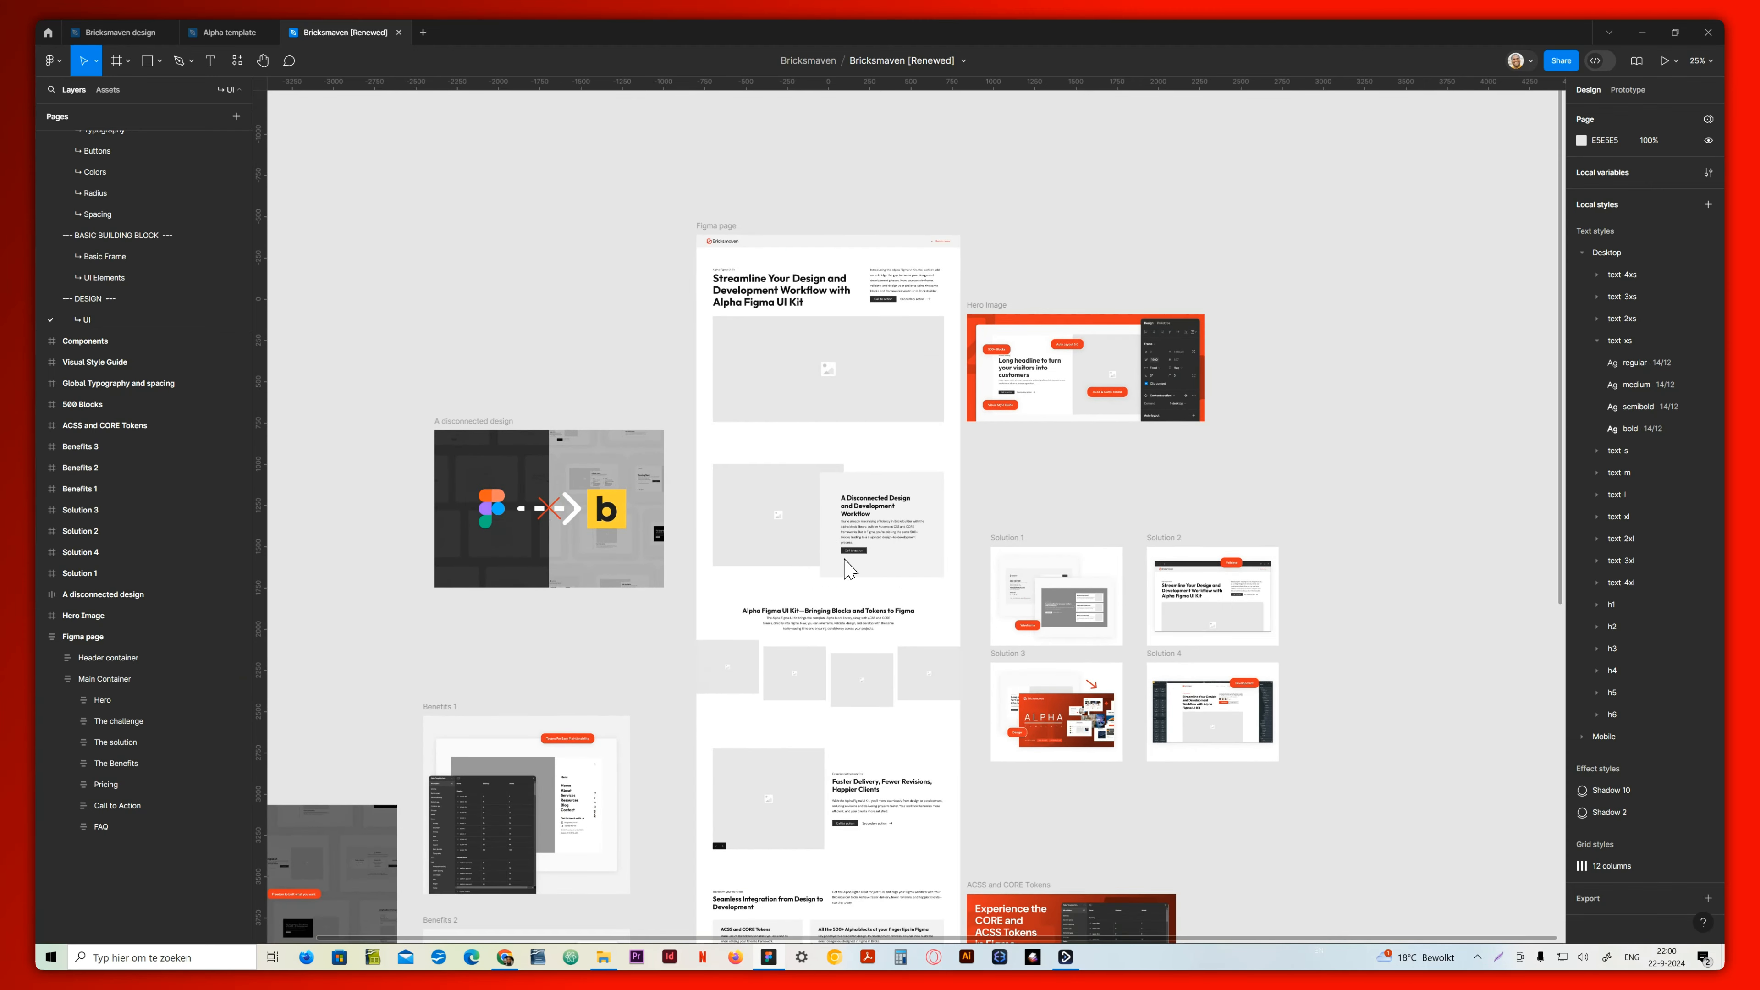
{"action": "scroll", "coordinate": [838, 586], "scroll_direction": "down", "scroll_amount": 8}
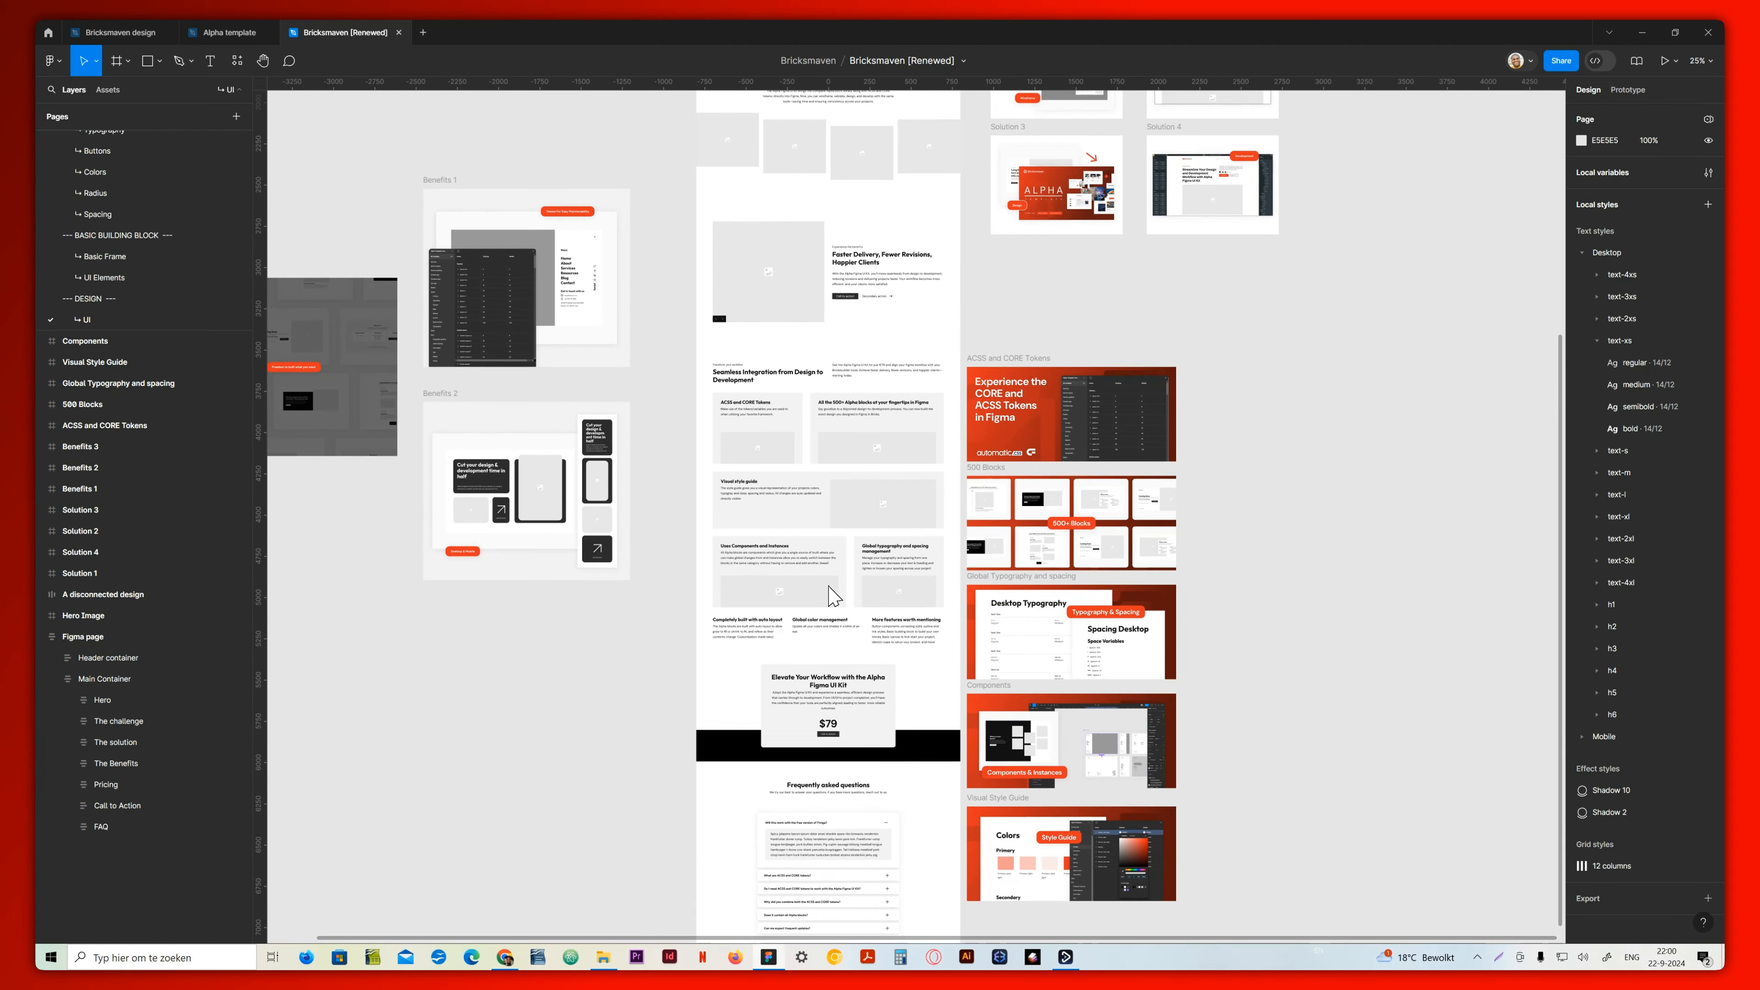
{"action": "scroll", "coordinate": [833, 595], "scroll_direction": "up", "scroll_amount": 9}
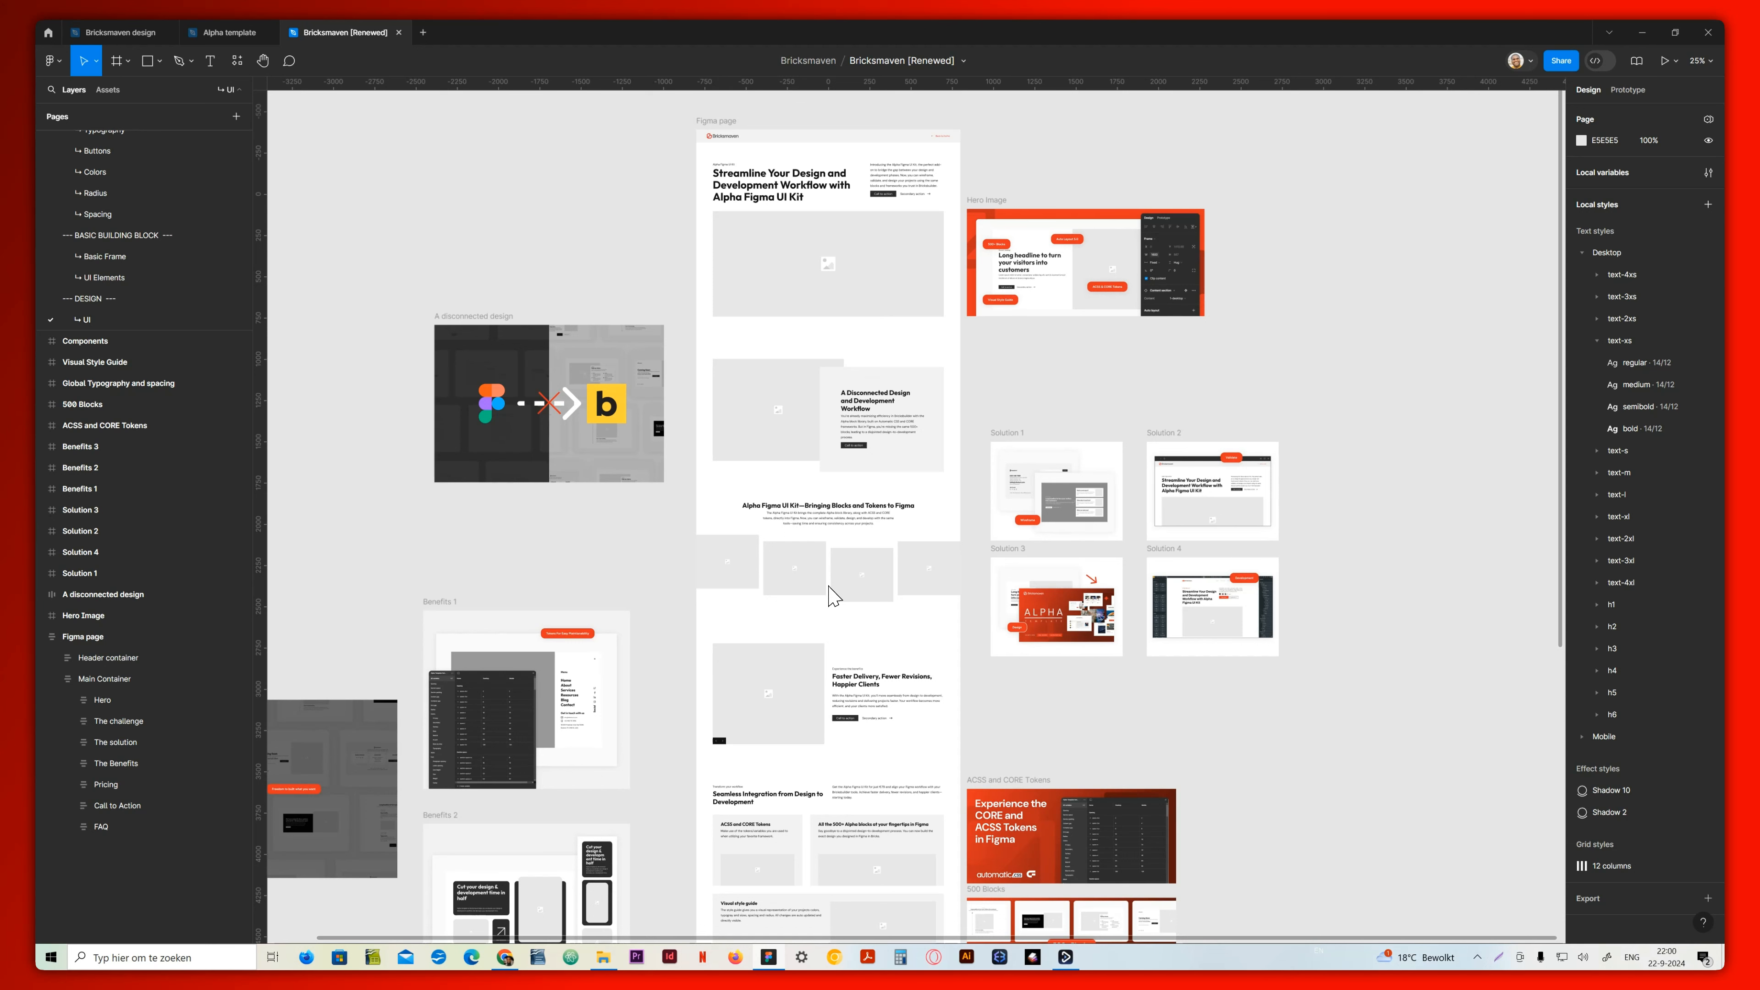
{"action": "scroll", "coordinate": [832, 595], "scroll_direction": "down", "scroll_amount": 7}
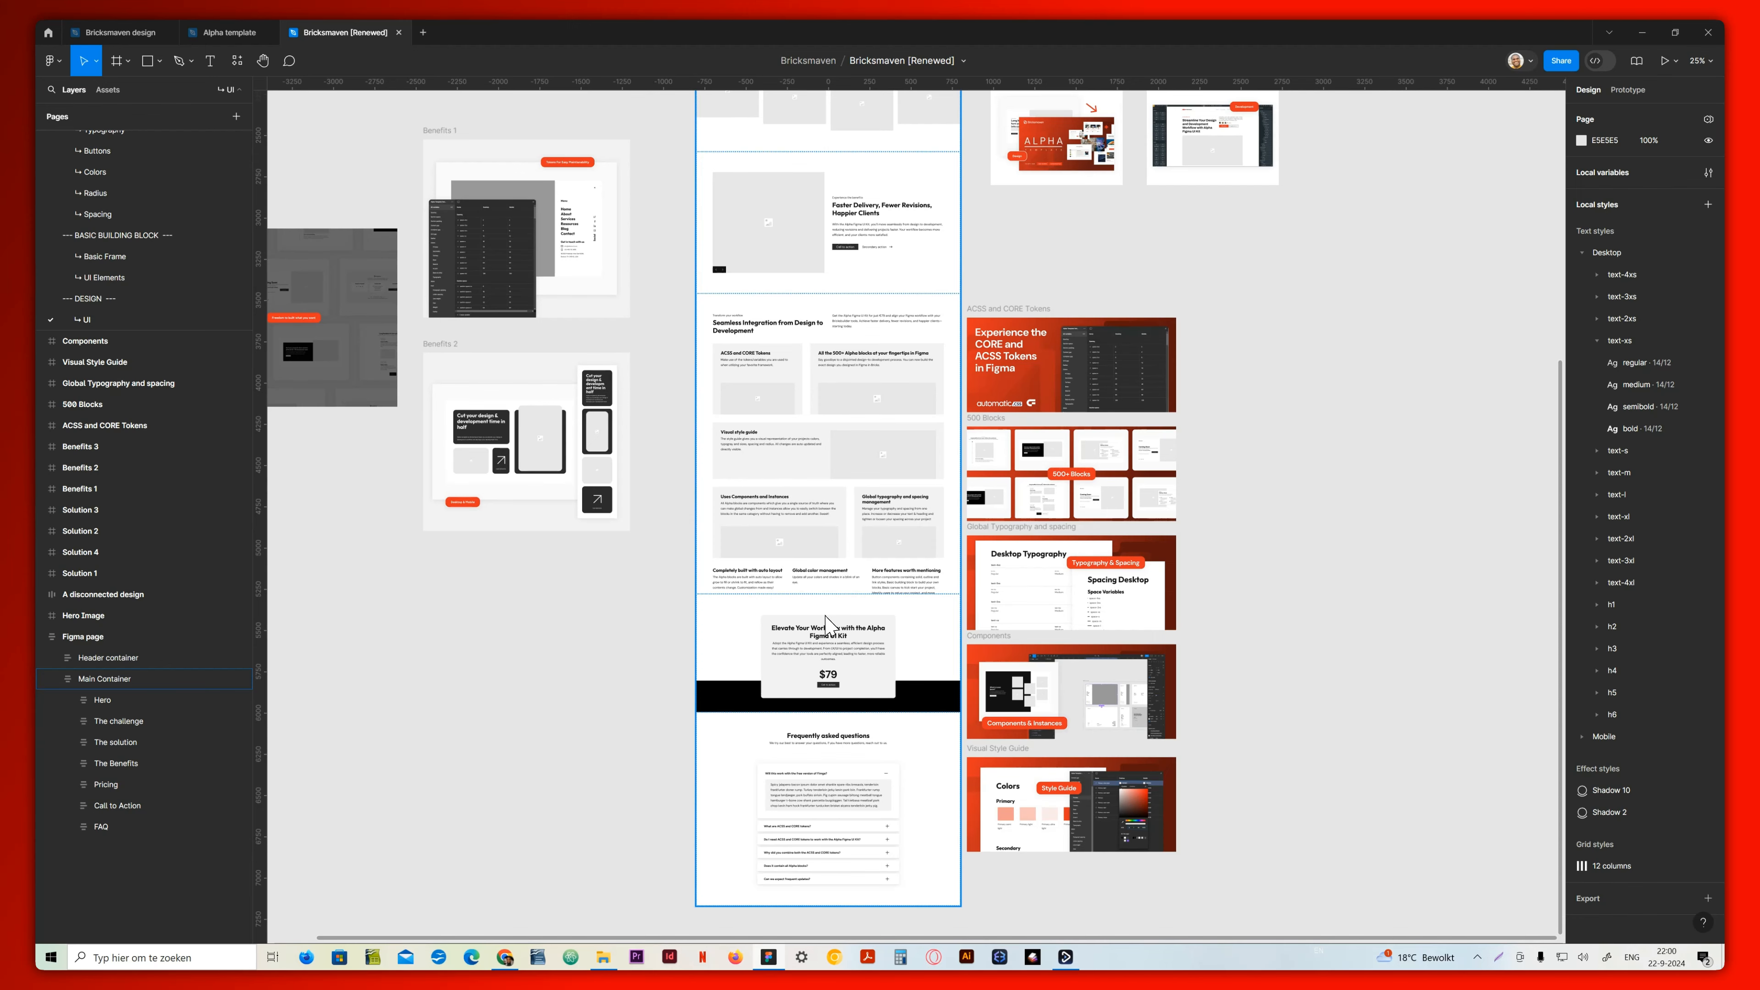
{"action": "scroll", "coordinate": [825, 596], "scroll_direction": "up", "scroll_amount": 4}
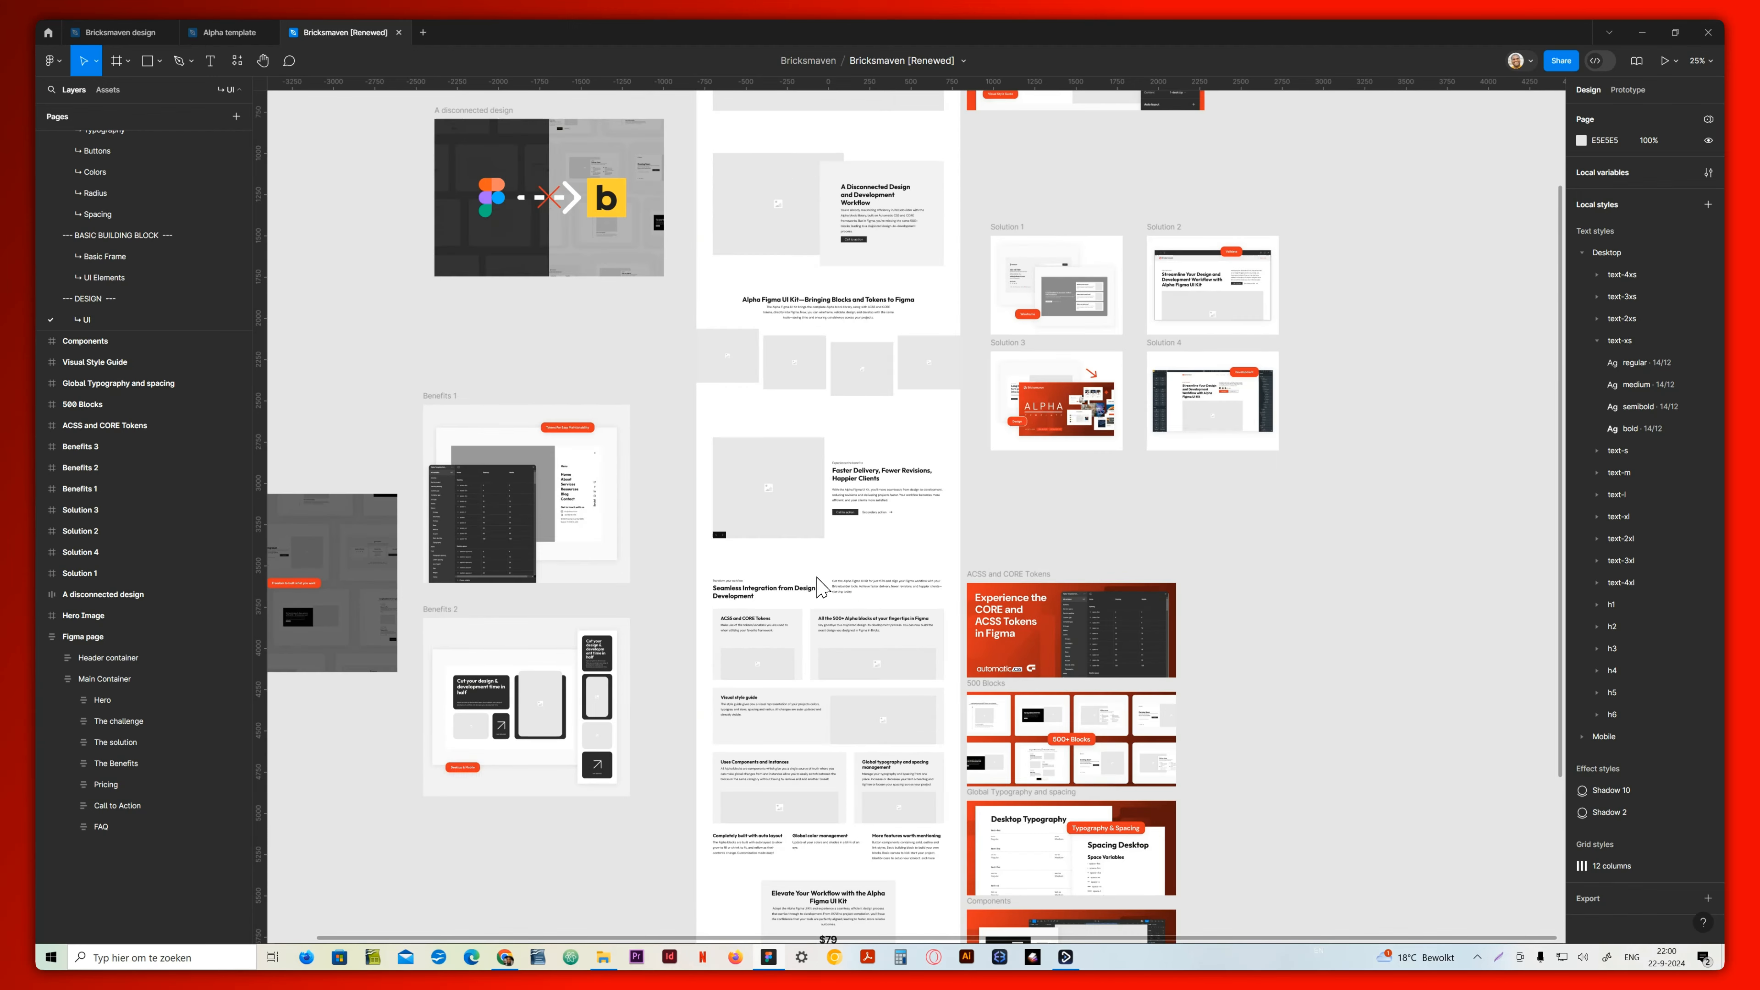
Switch back to the live page in Chrome and compare its sections with the Figma design, from hero to FAQ
{"action": "left_click", "coordinate": [769, 958]}
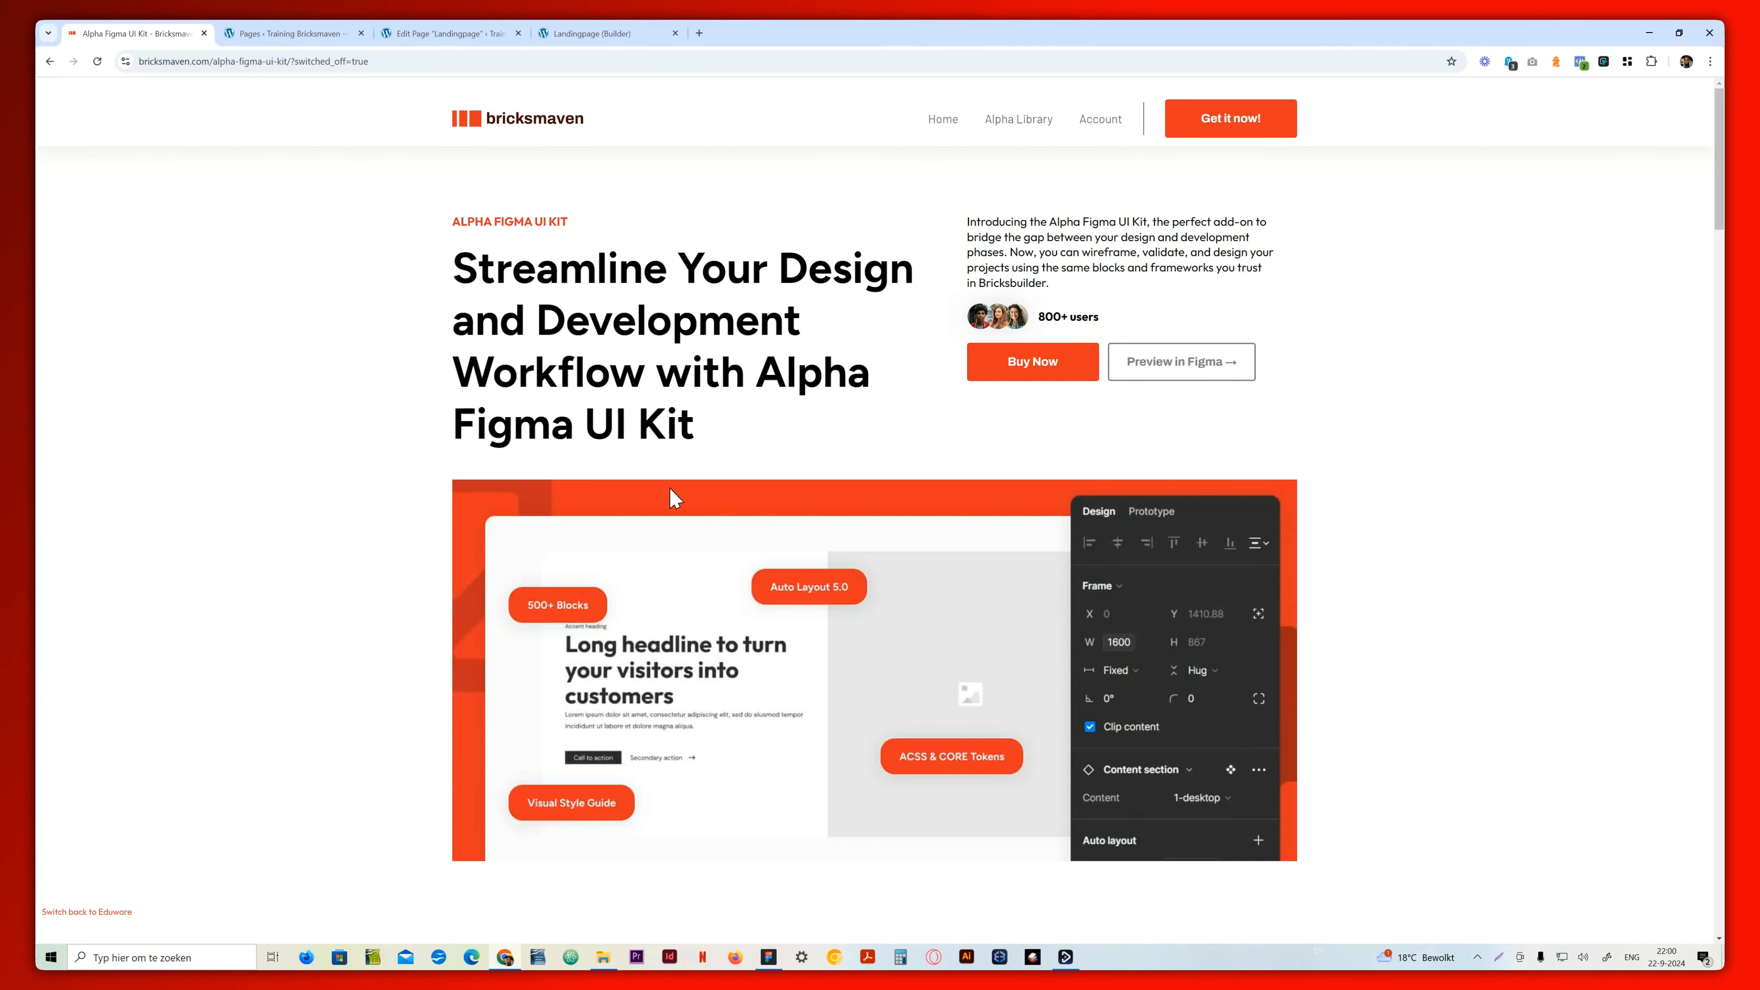
{"action": "scroll", "coordinate": [774, 621], "scroll_direction": "down", "scroll_amount": 7}
{"action": "scroll", "coordinate": [807, 670], "scroll_direction": "down", "scroll_amount": 12}
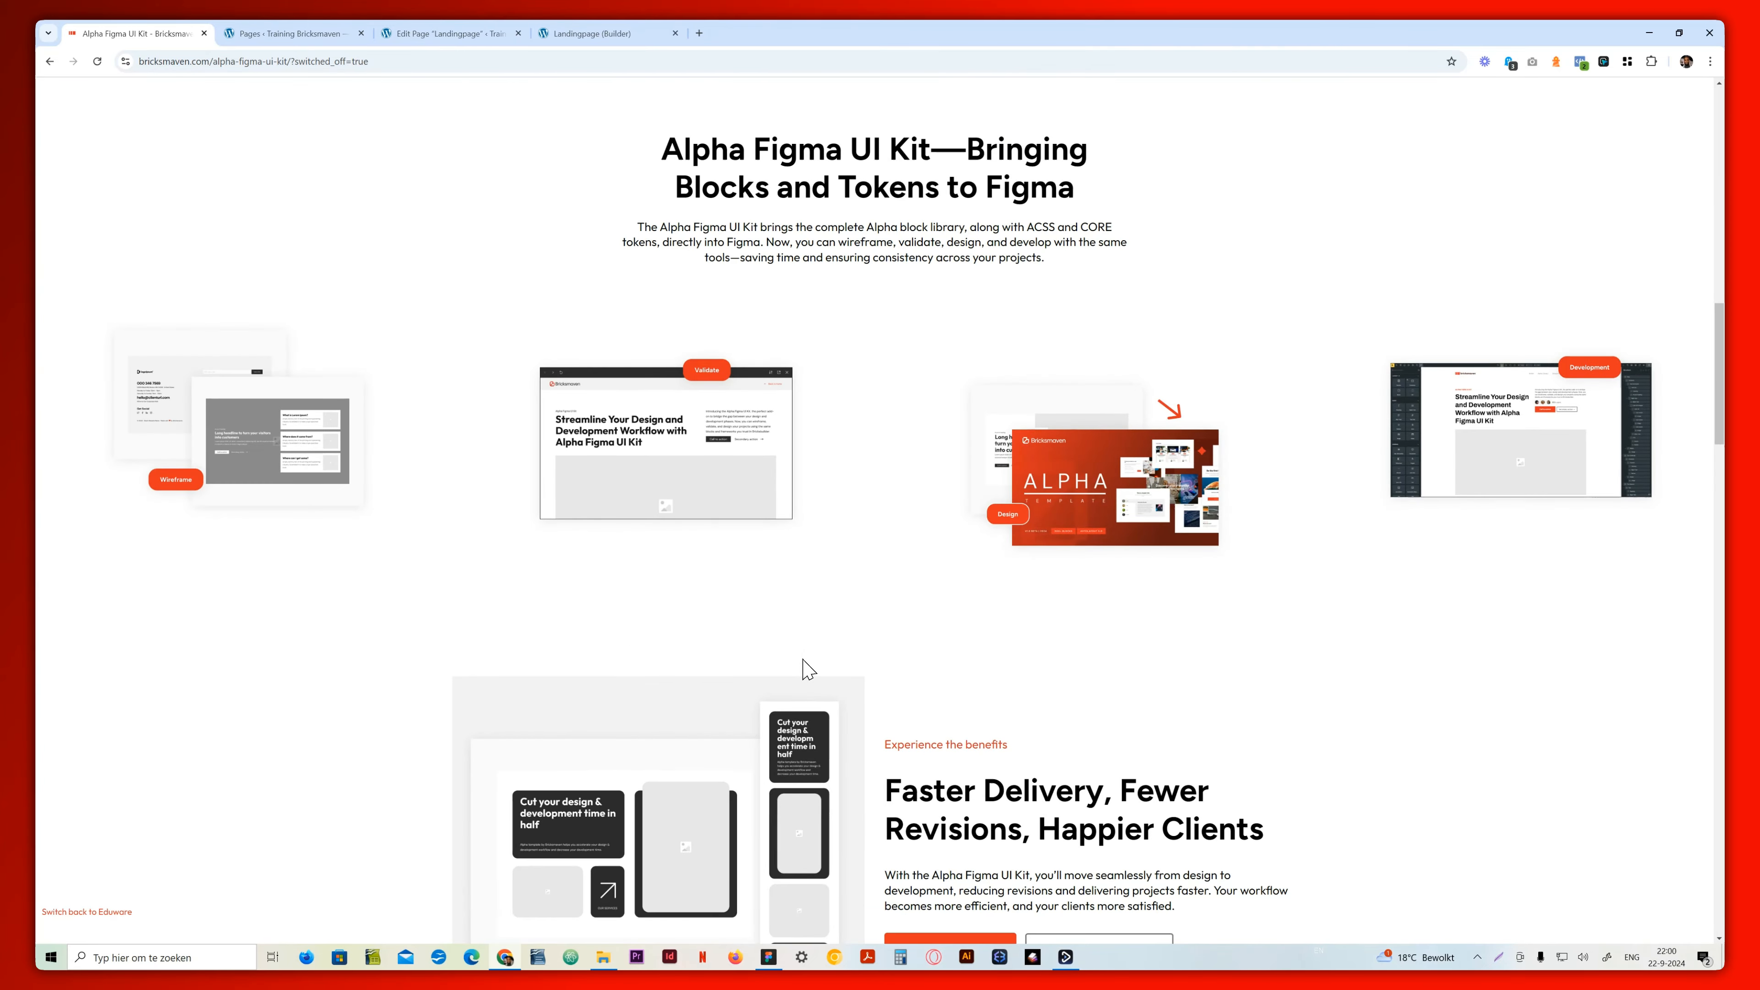
{"action": "scroll", "coordinate": [807, 670], "scroll_direction": "down", "scroll_amount": 20}
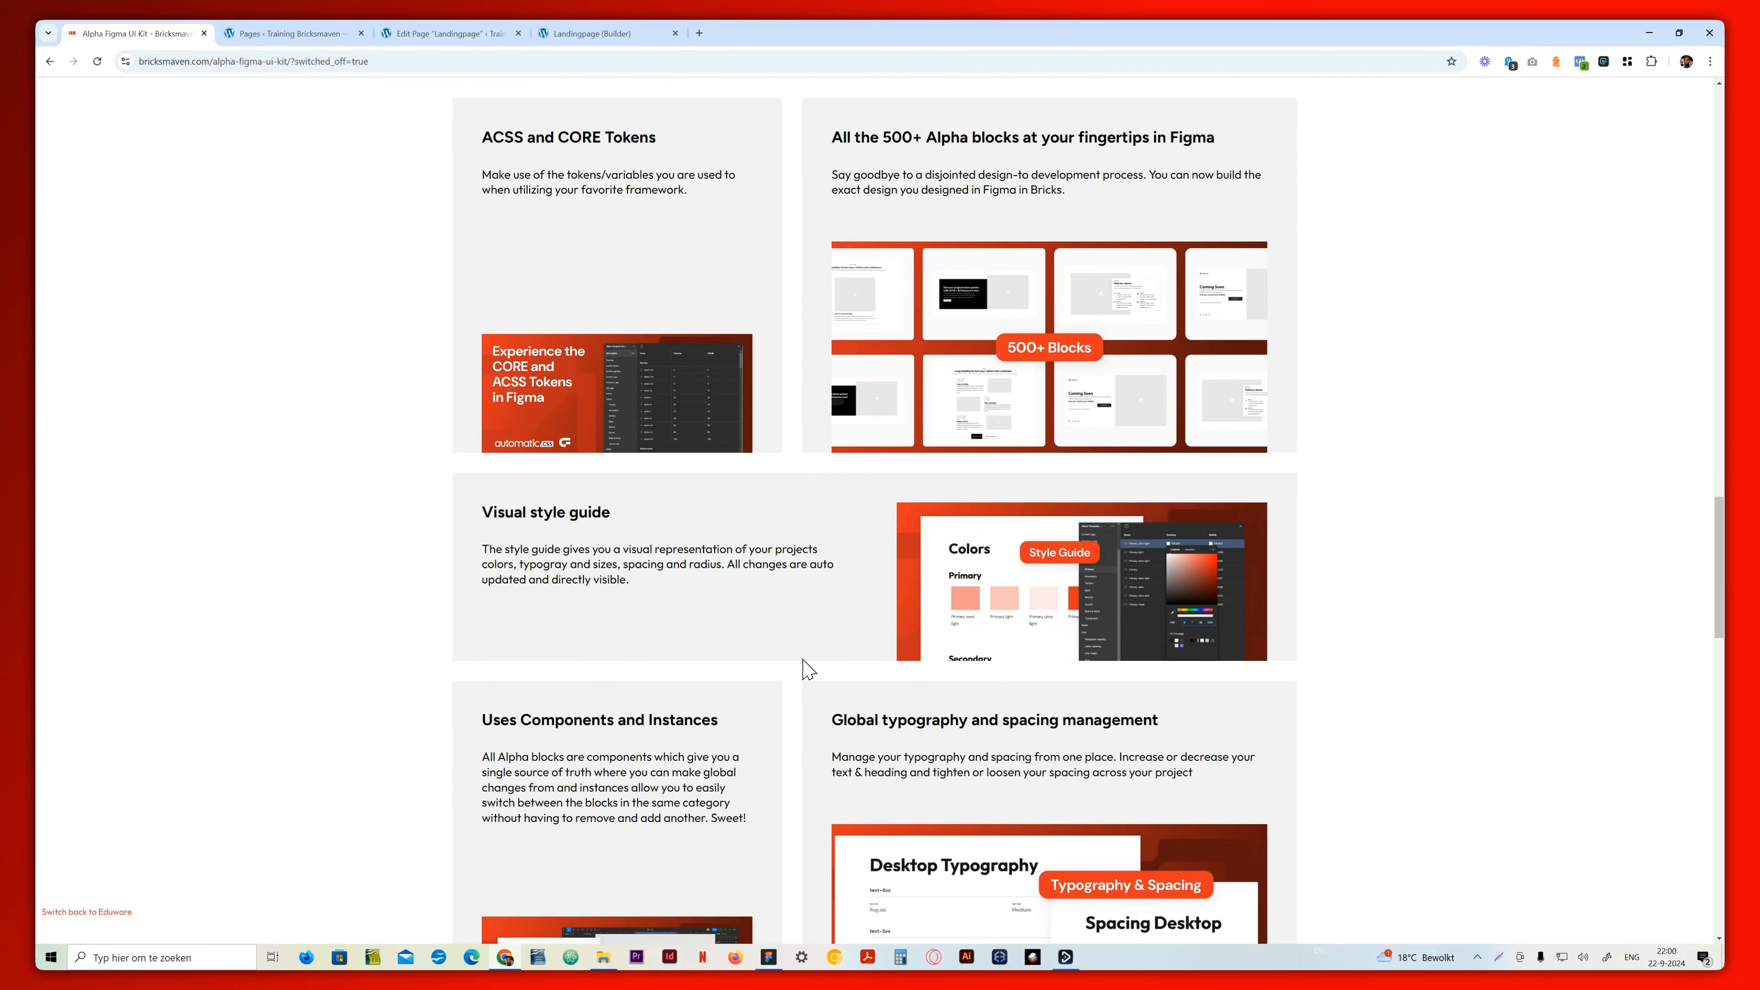
{"action": "scroll", "coordinate": [807, 670], "scroll_direction": "down", "scroll_amount": 6}
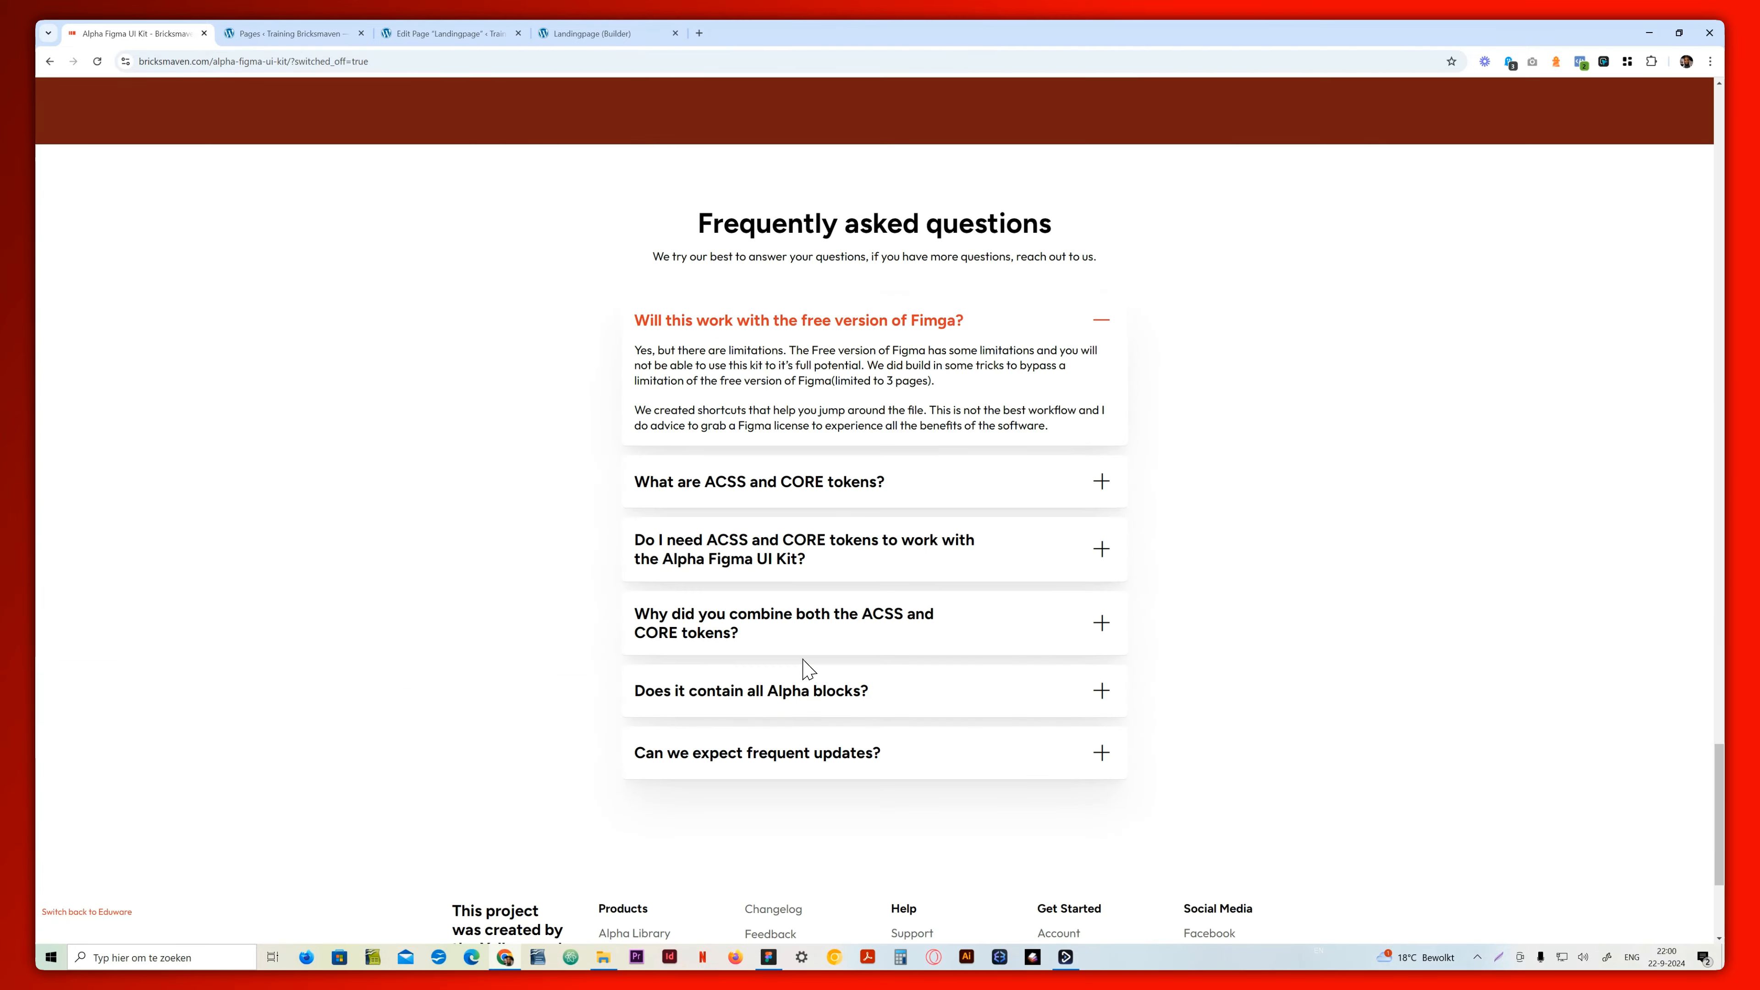
{"action": "scroll", "coordinate": [808, 670], "scroll_direction": "up", "scroll_amount": 16}
{"action": "scroll", "coordinate": [808, 670], "scroll_direction": "up", "scroll_amount": 20}
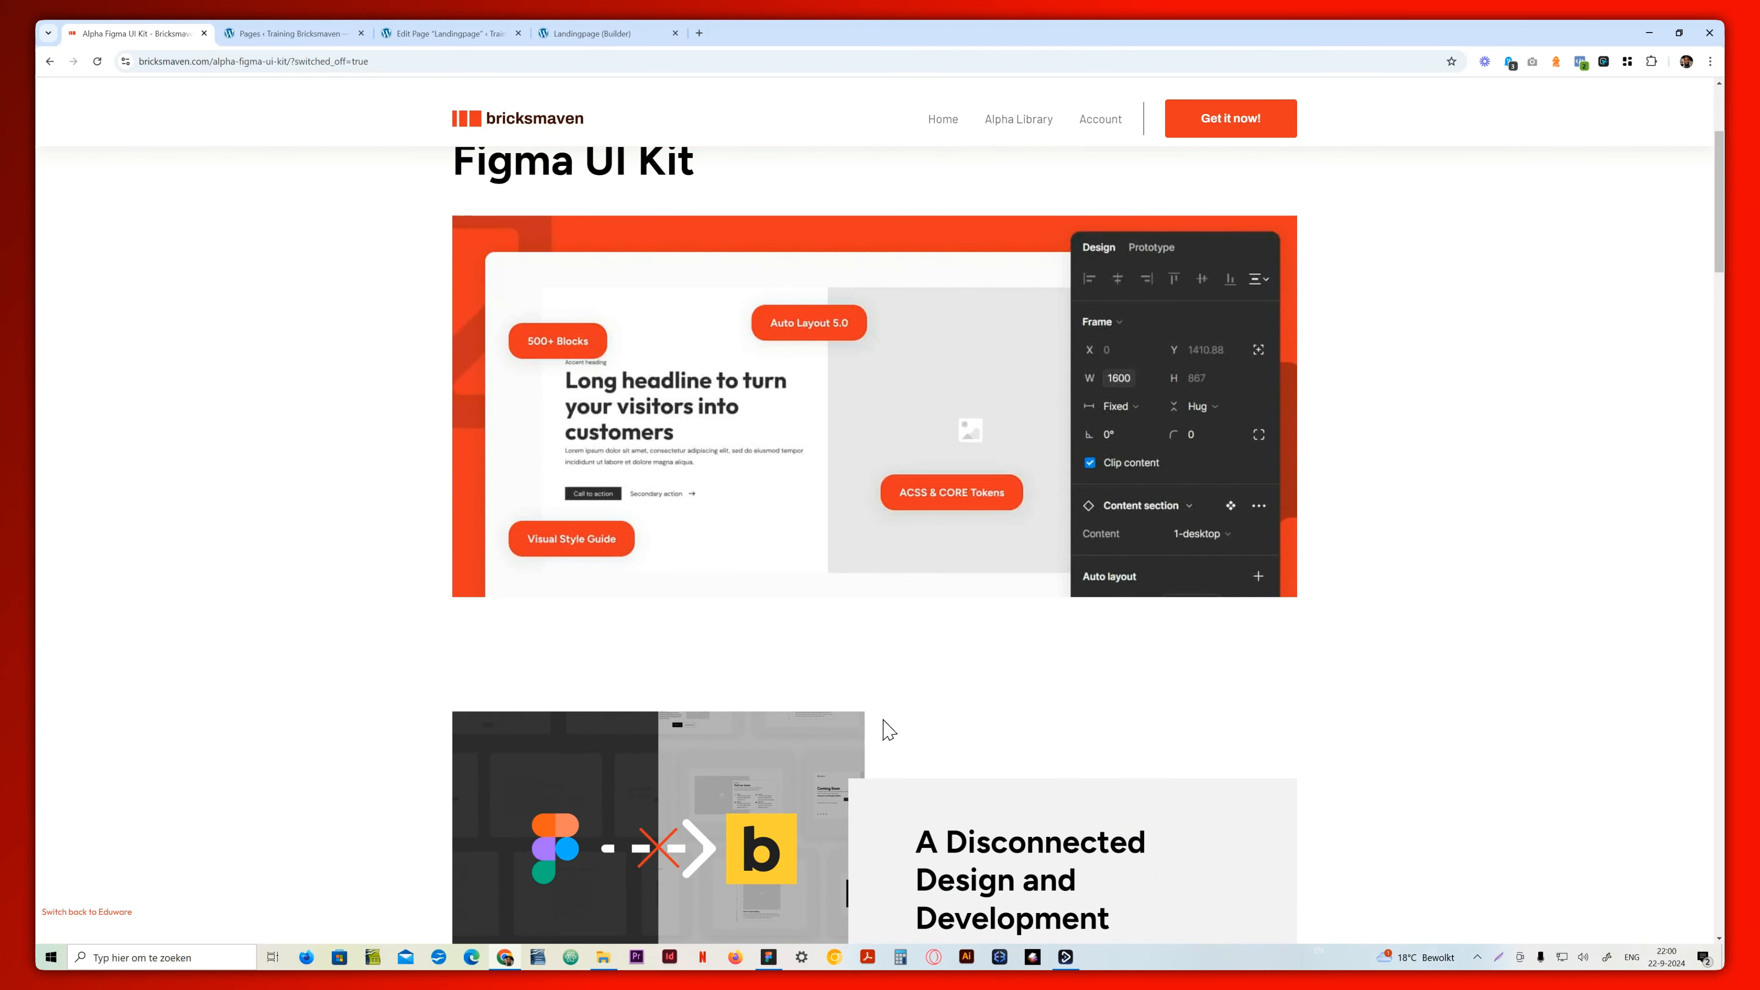
Return to Figma, open the Alpha template file, clear the selection and review the Desktop and Mobile wireframes from the hero down
{"action": "left_click", "coordinate": [769, 958]}
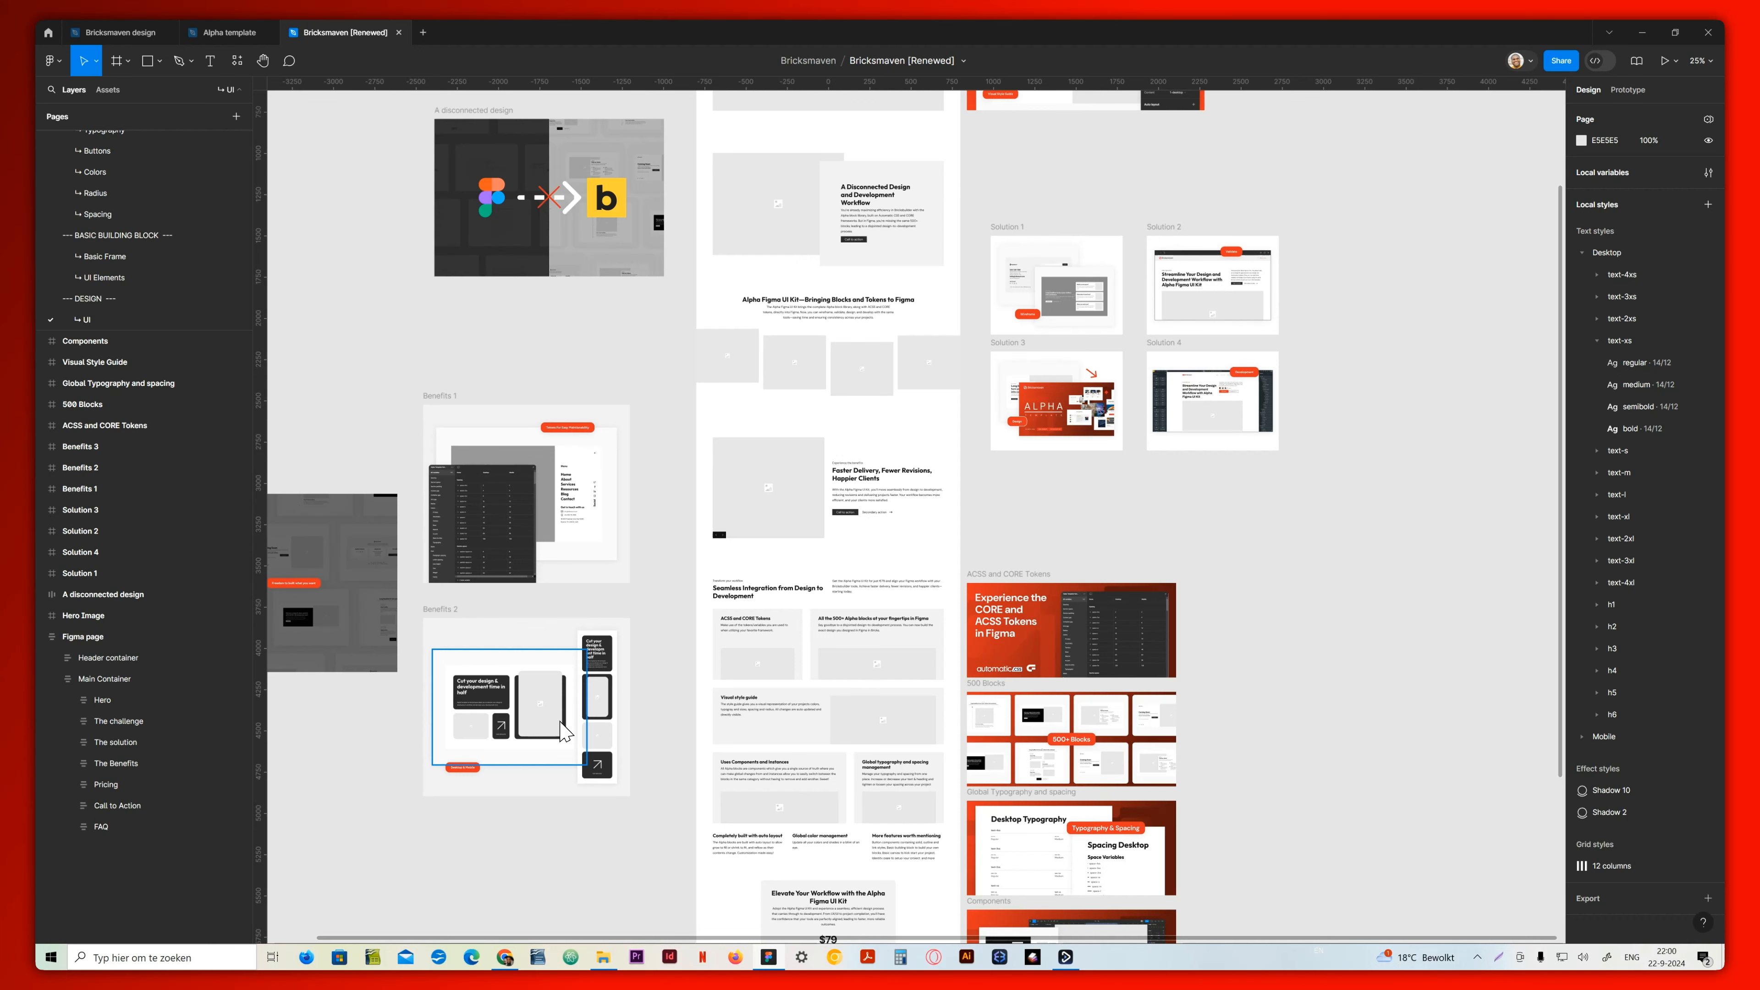
{"action": "scroll", "coordinate": [640, 575], "scroll_direction": "up", "scroll_amount": 5}
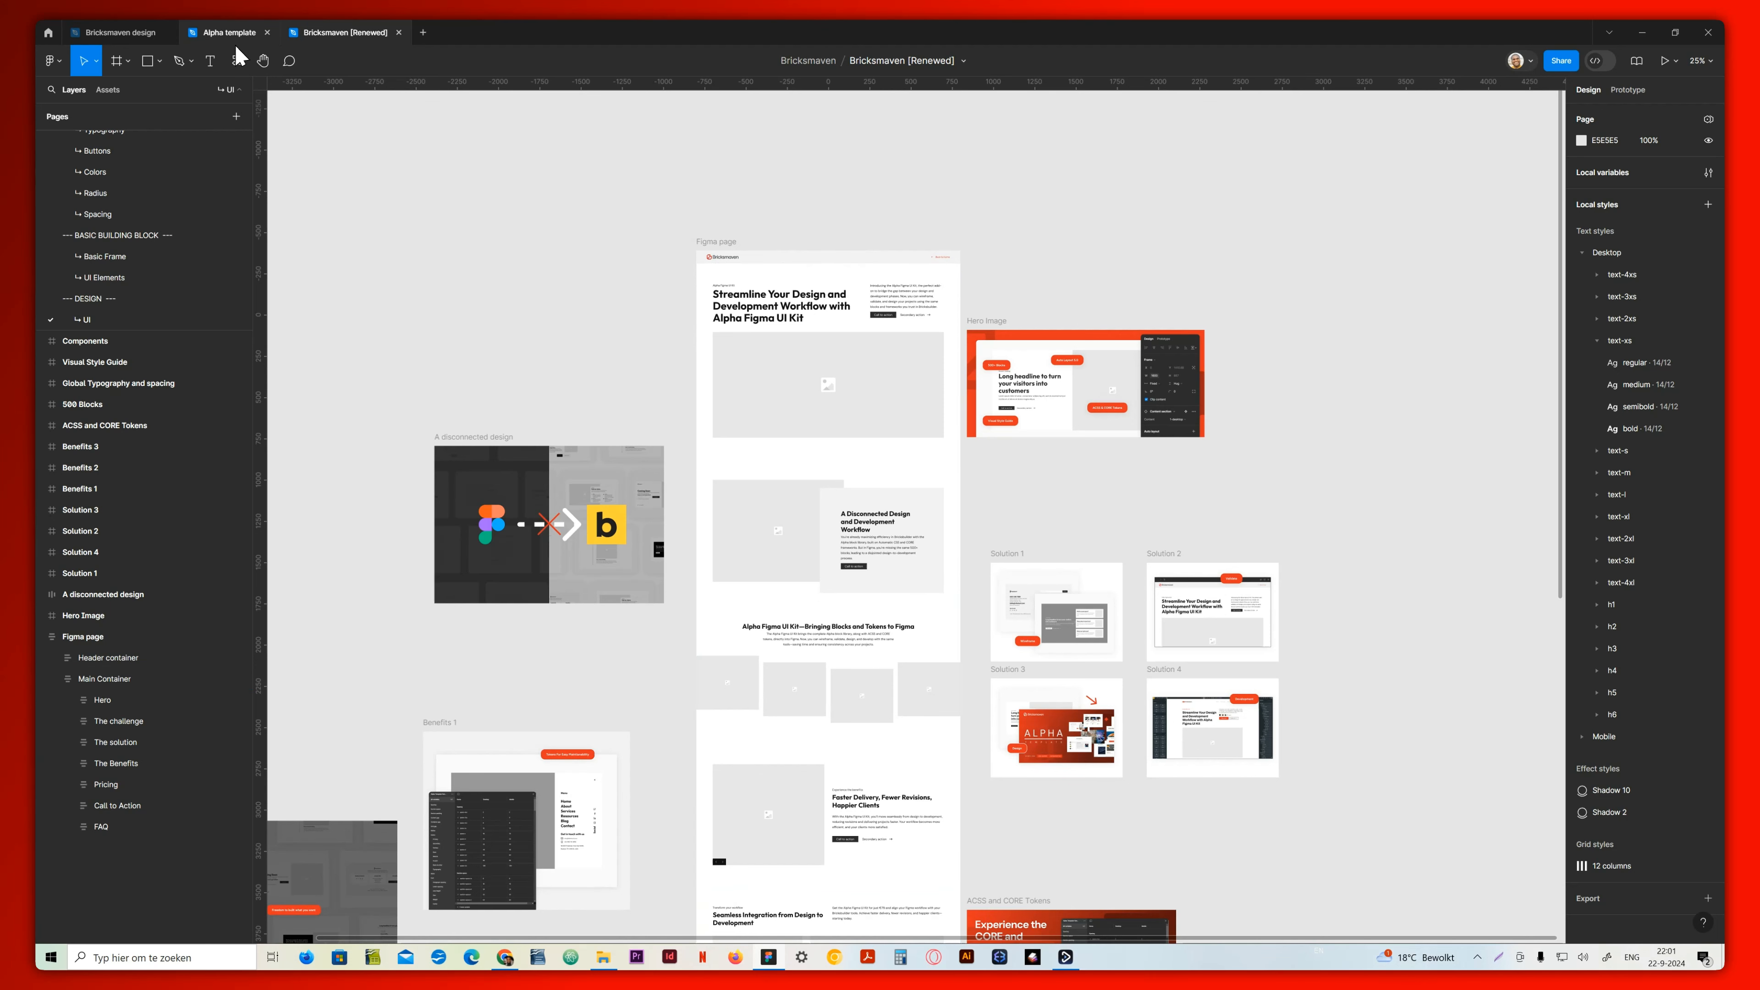
{"action": "left_click", "coordinate": [230, 32]}
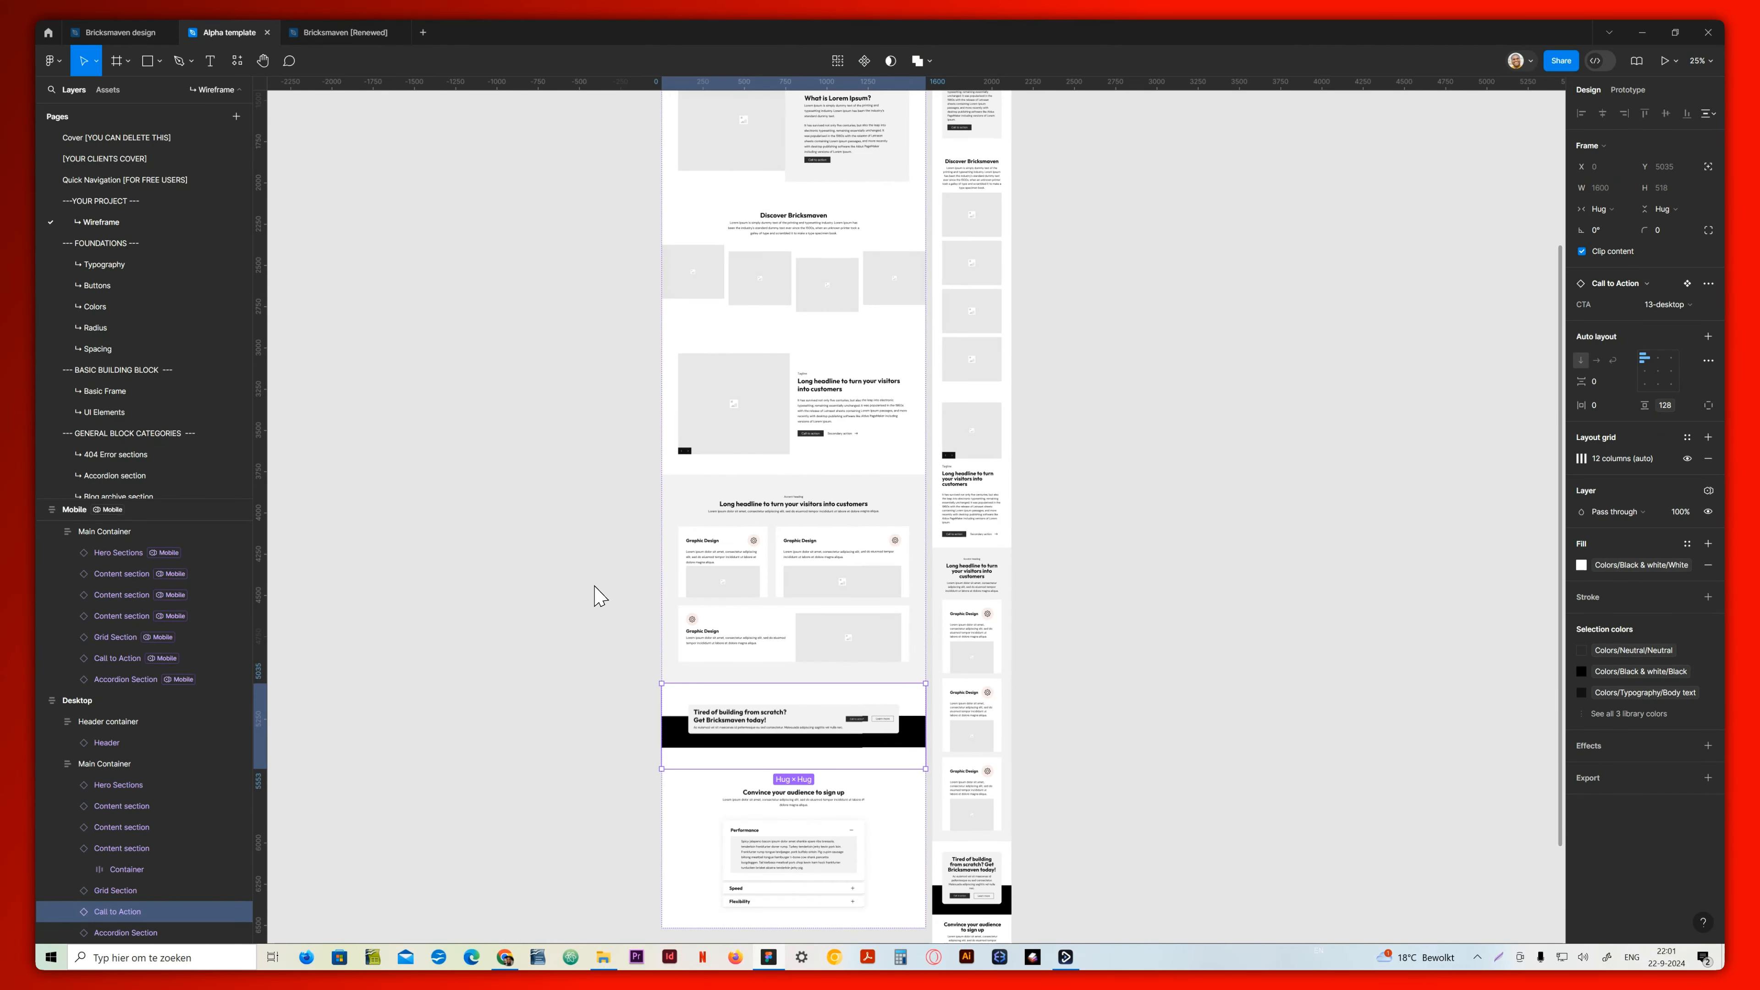
{"action": "left_click", "coordinate": [581, 709]}
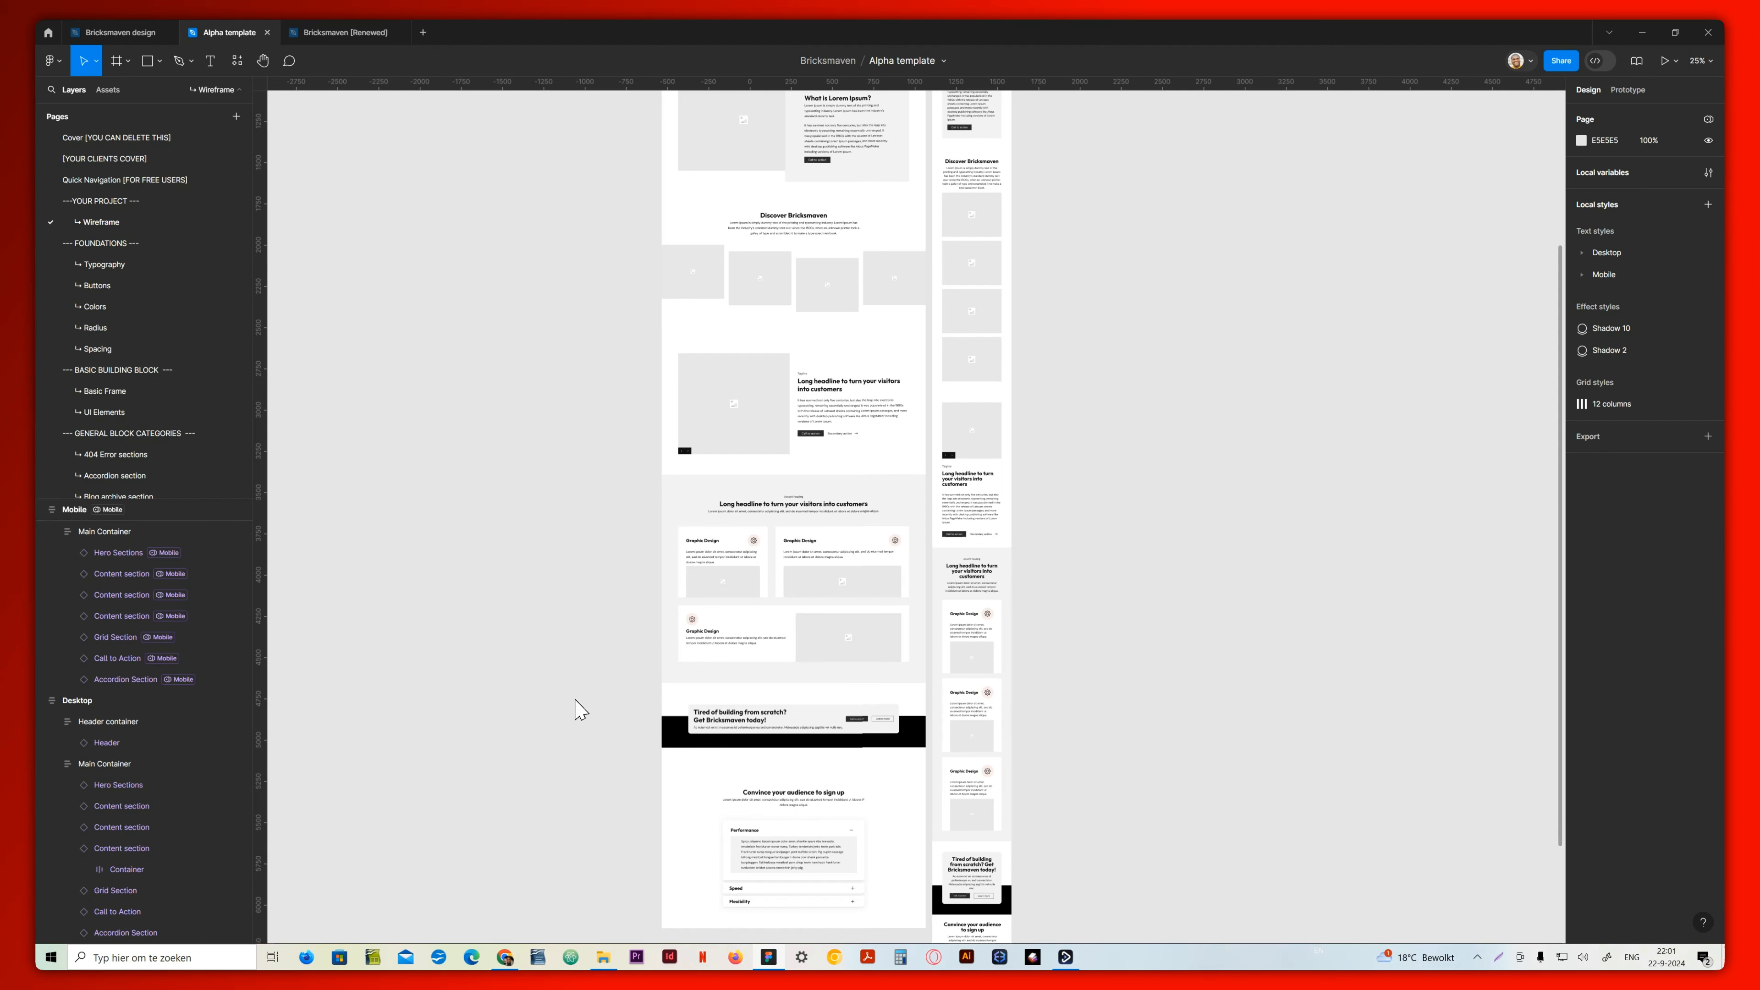
{"action": "scroll", "coordinate": [581, 709], "scroll_direction": "up", "scroll_amount": 10}
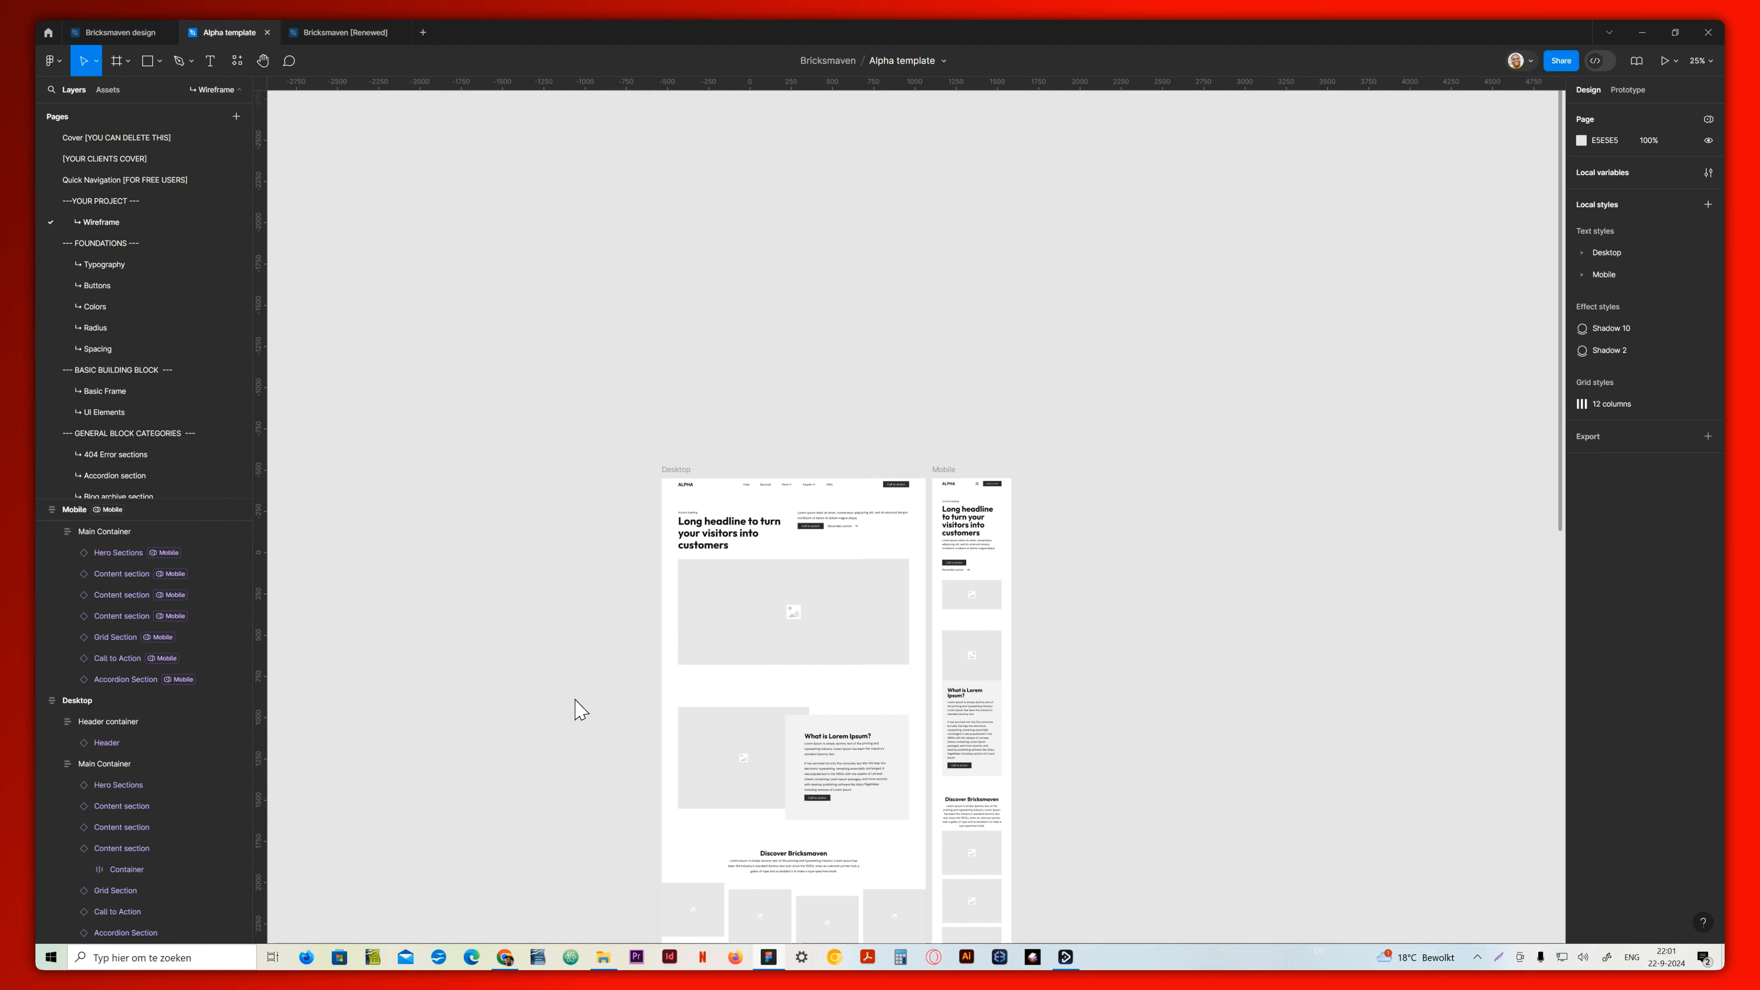
{"action": "scroll", "coordinate": [581, 709], "scroll_direction": "down", "scroll_amount": 2}
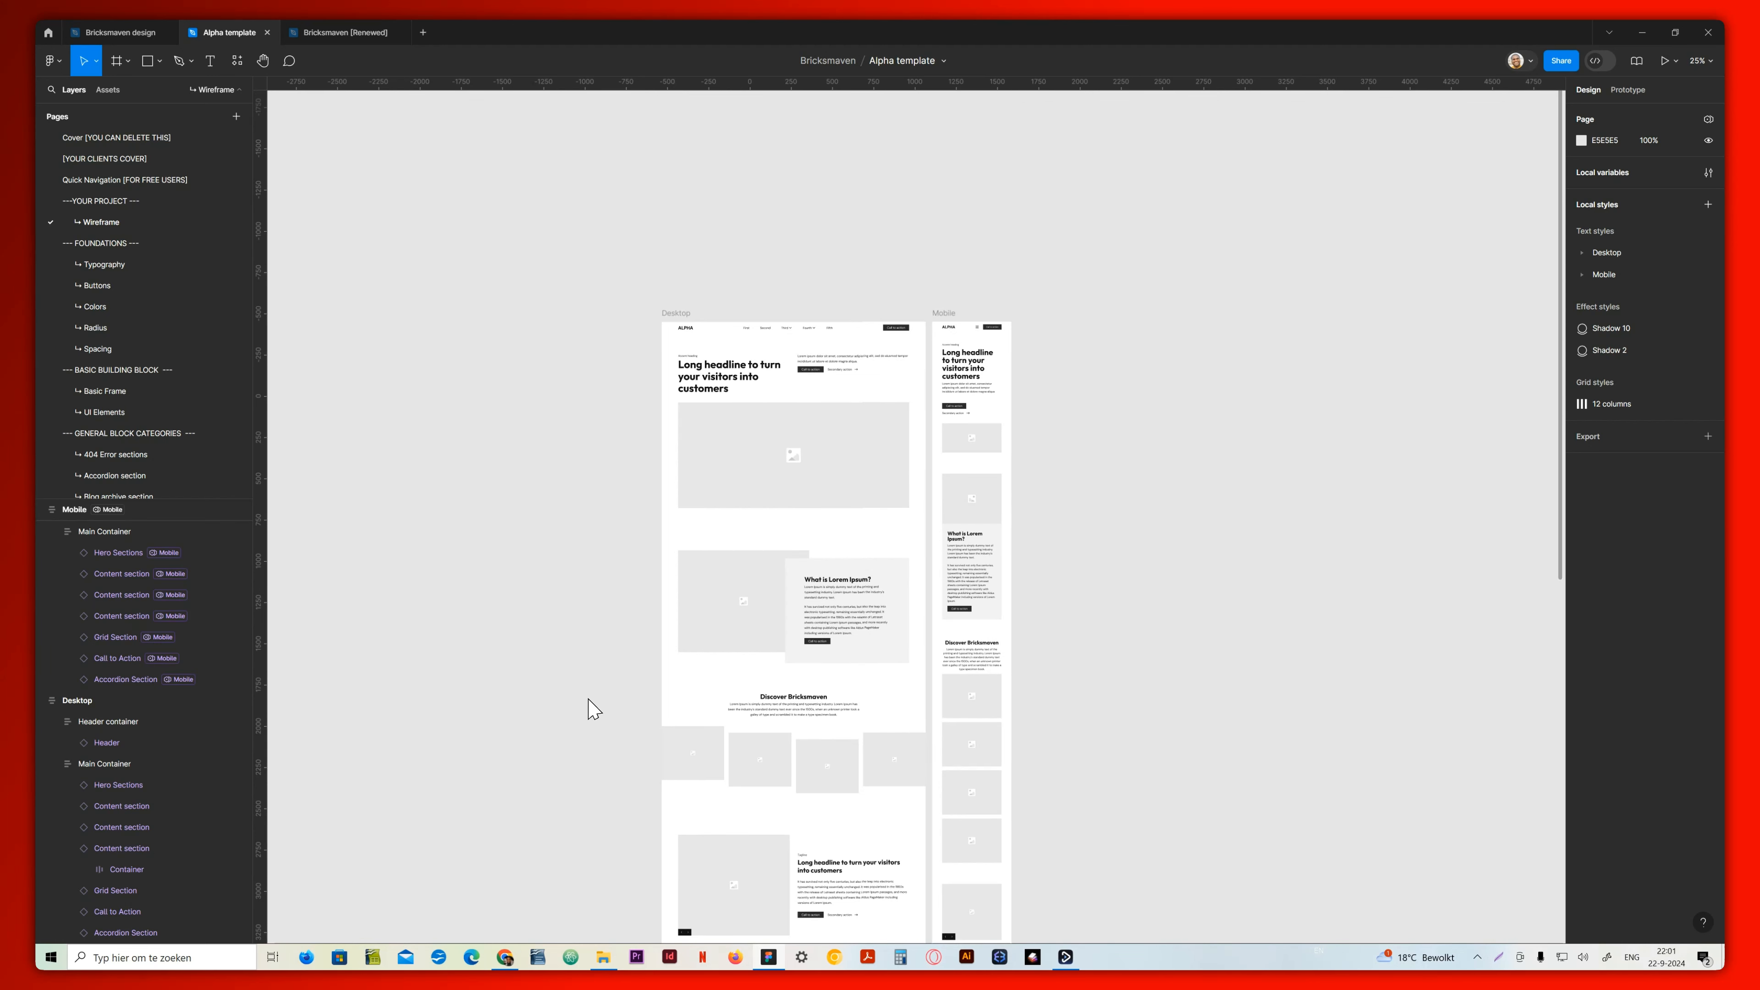